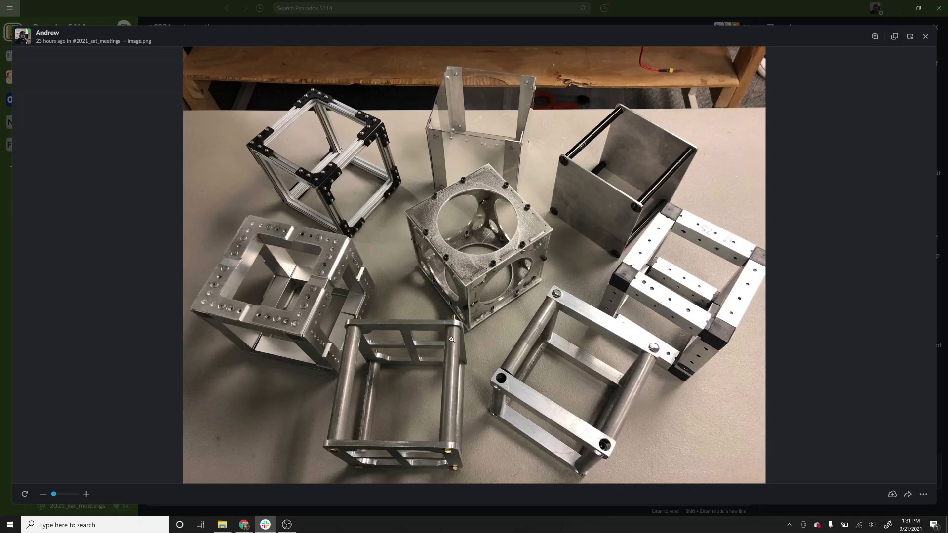
Switch to Onshape and show the documents of the Pearadox 21-22 team
key(alt+Tab)
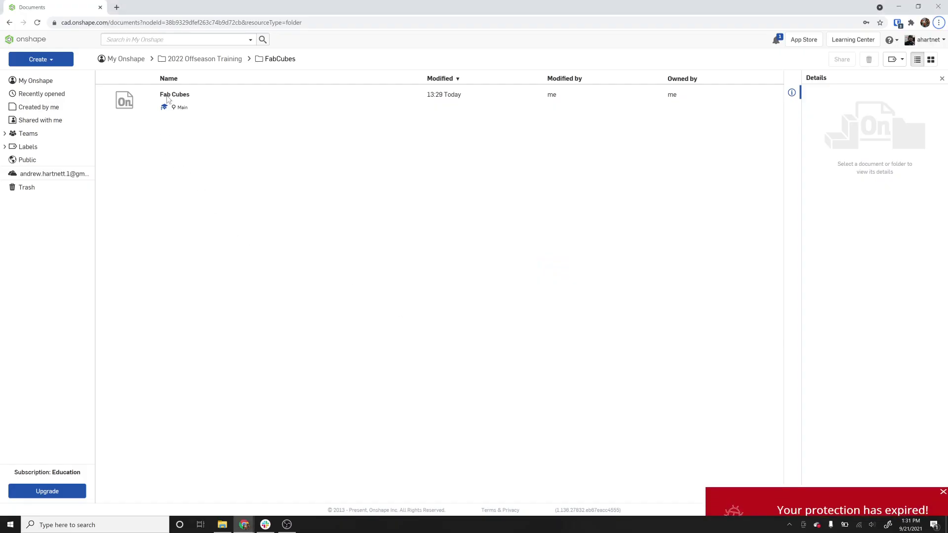
click(36, 80)
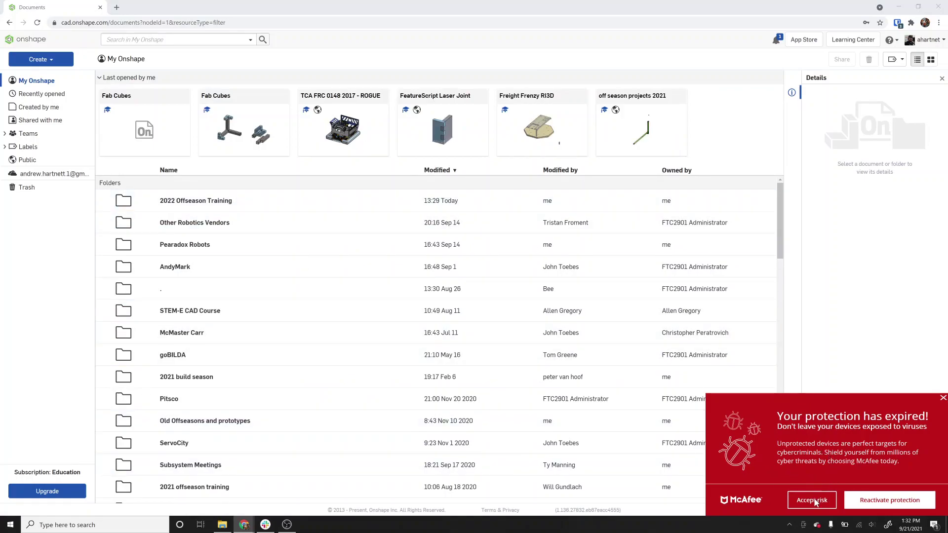
scroll(457, 265, down, 1)
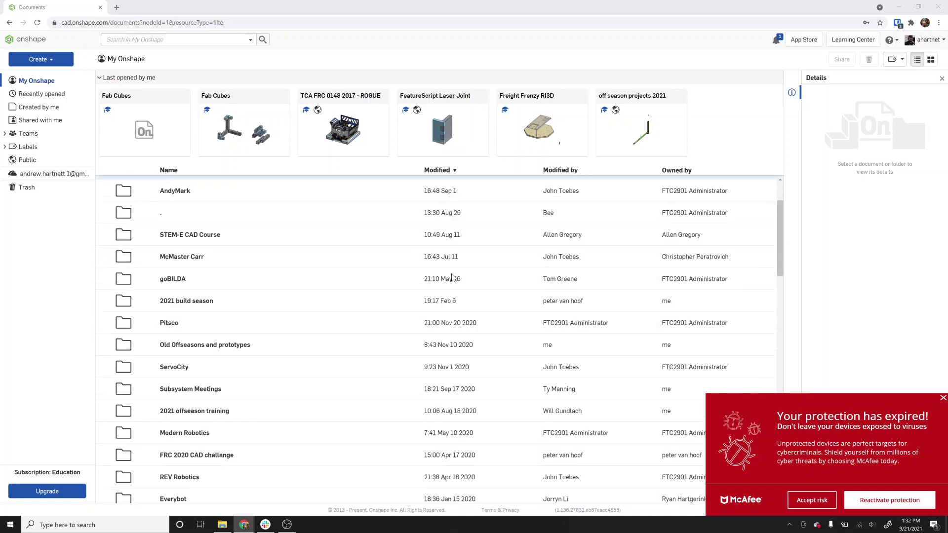
scroll(457, 264, up, 1)
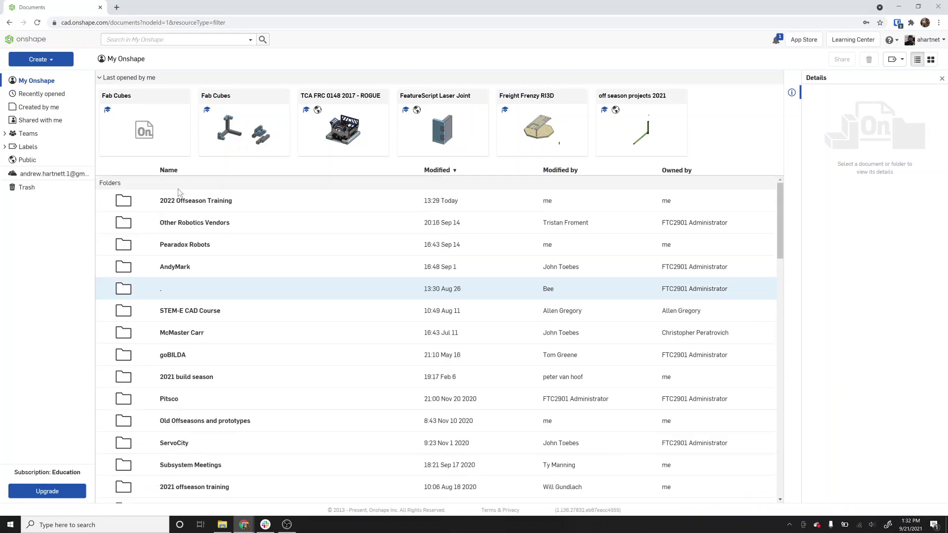
click(5, 133)
click(47, 227)
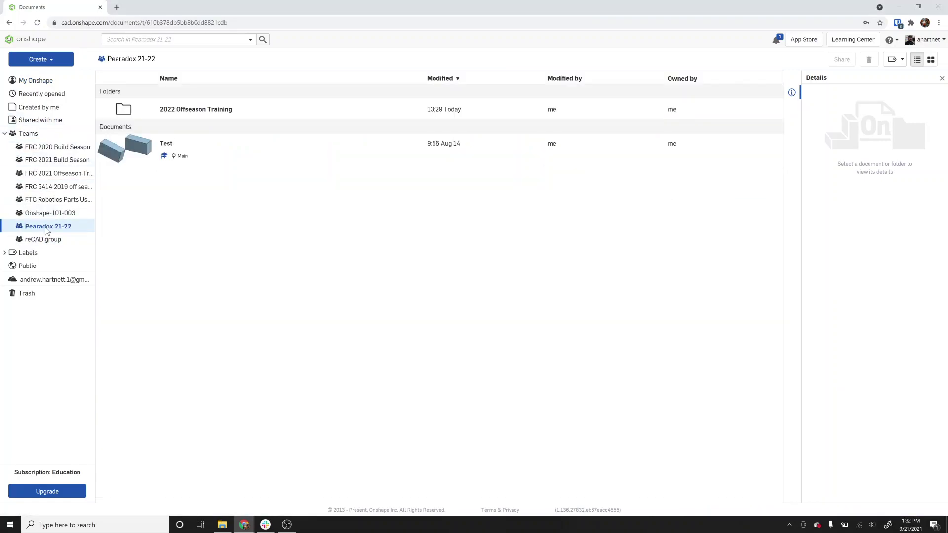
Open the Fab Cubes document in the FabCubes folder inside 2022 Offseason Training
click(192, 111)
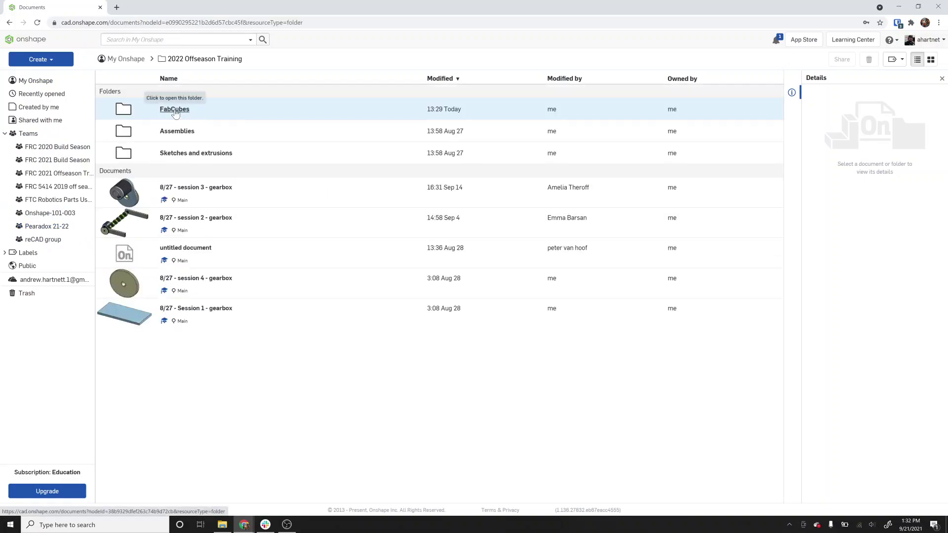
click(174, 109)
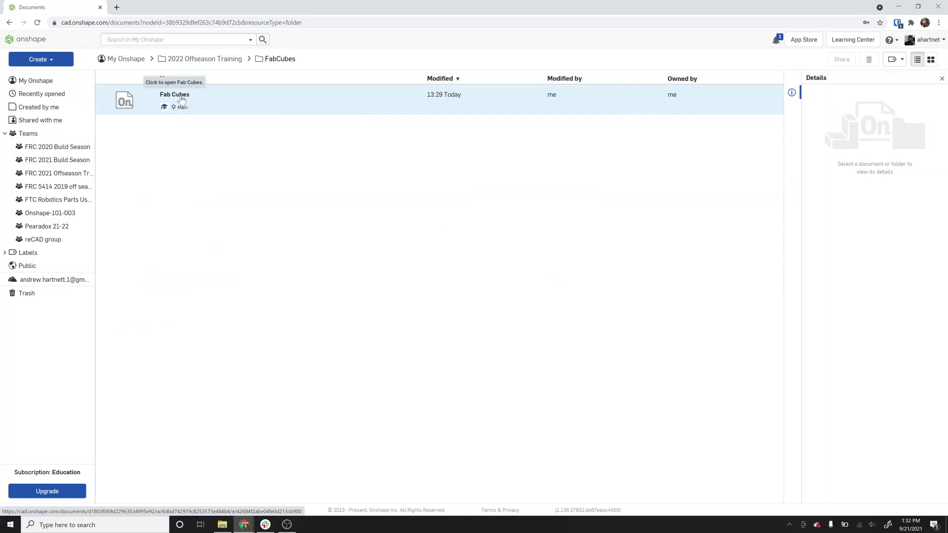
click(181, 98)
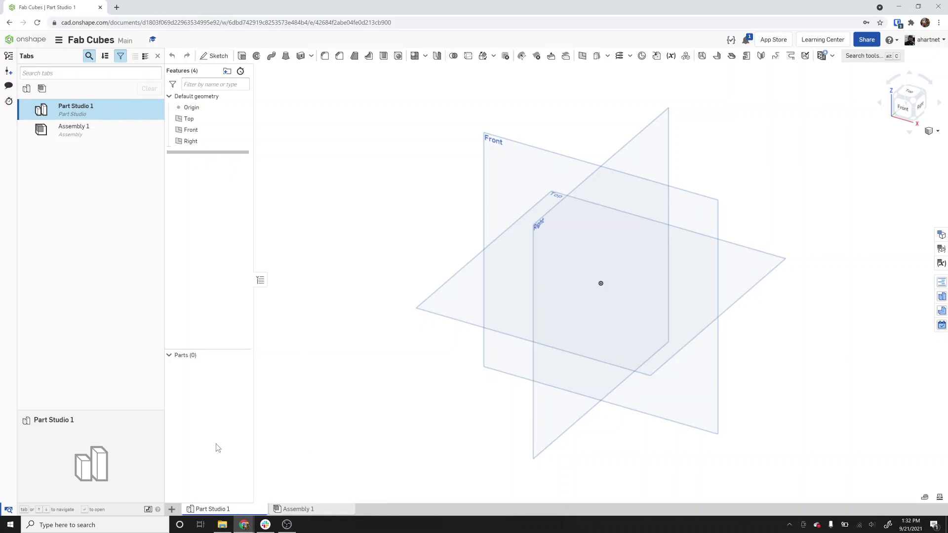
Create a tab folder named with the designer's first name, containing Part Studio 1 and Assembly 1
click(172, 510)
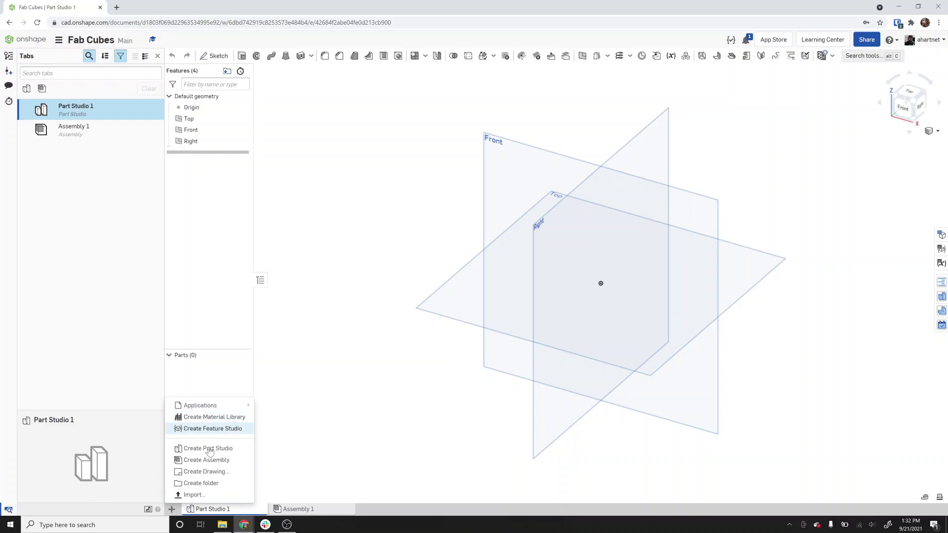
click(202, 484)
text(Andrew)
key(Return)
mouse_move(229, 510)
mouse_down()
mouse_move(298, 511)
mouse_move(238, 511)
mouse_up()
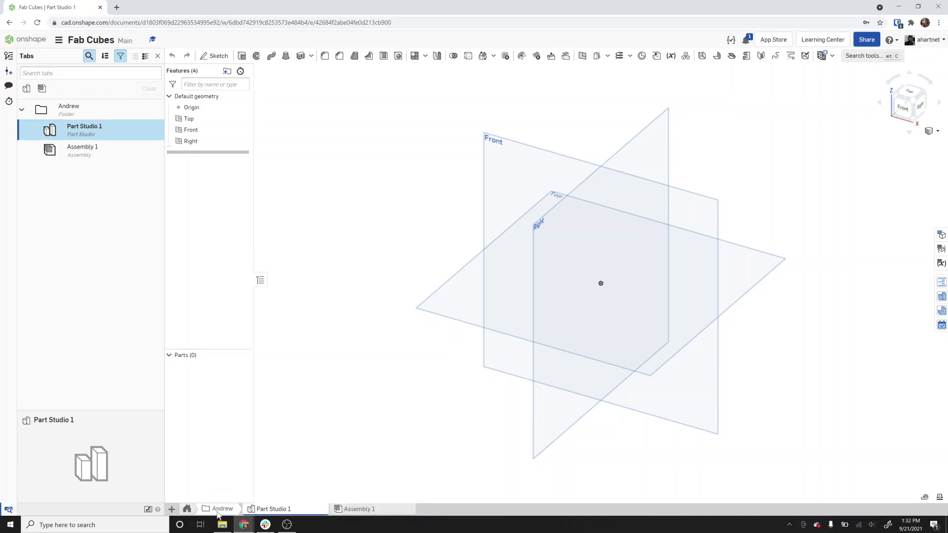
Create a subfolder named "tapped stand offs" in the designer's folder, move Part Studio 1 and Assembly 1 into it, and open it
click(172, 510)
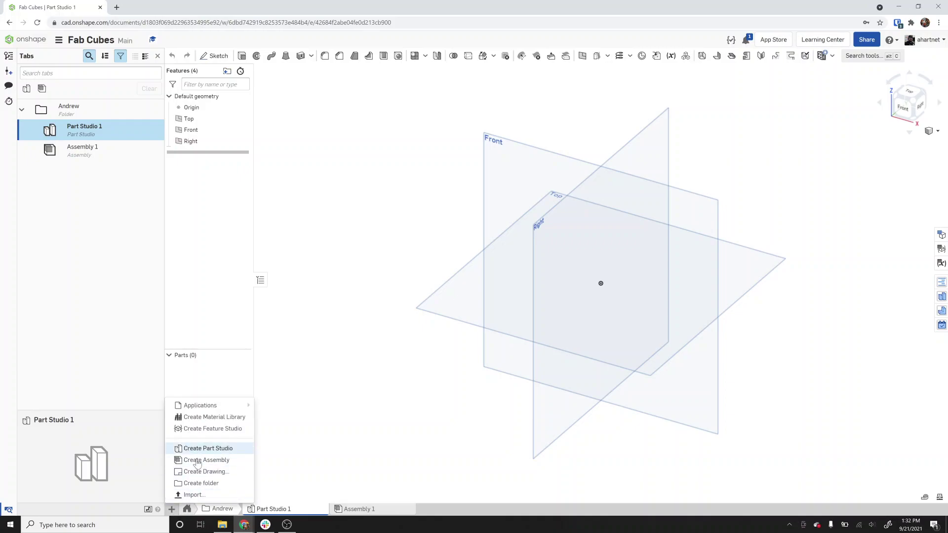
click(316, 465)
click(172, 511)
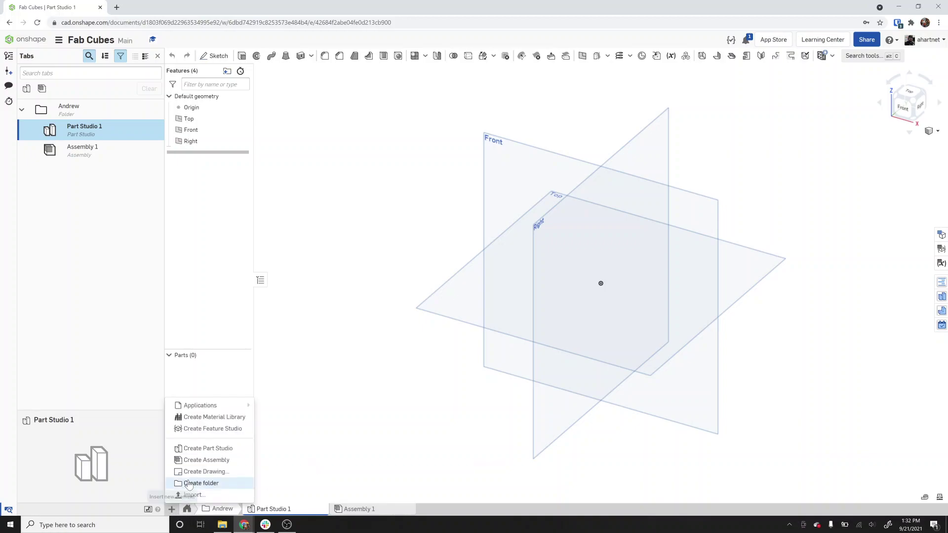
click(188, 484)
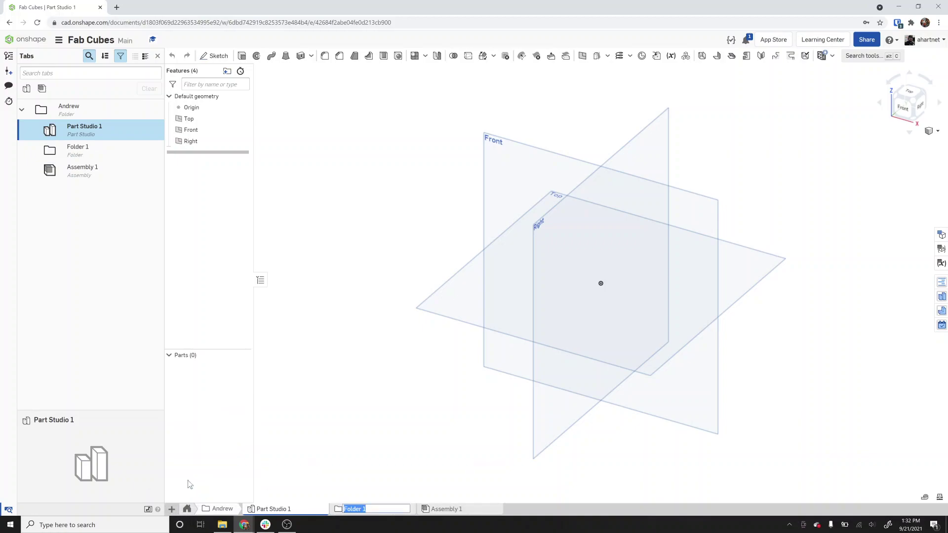
text(tapped stand offs)
key(Return)
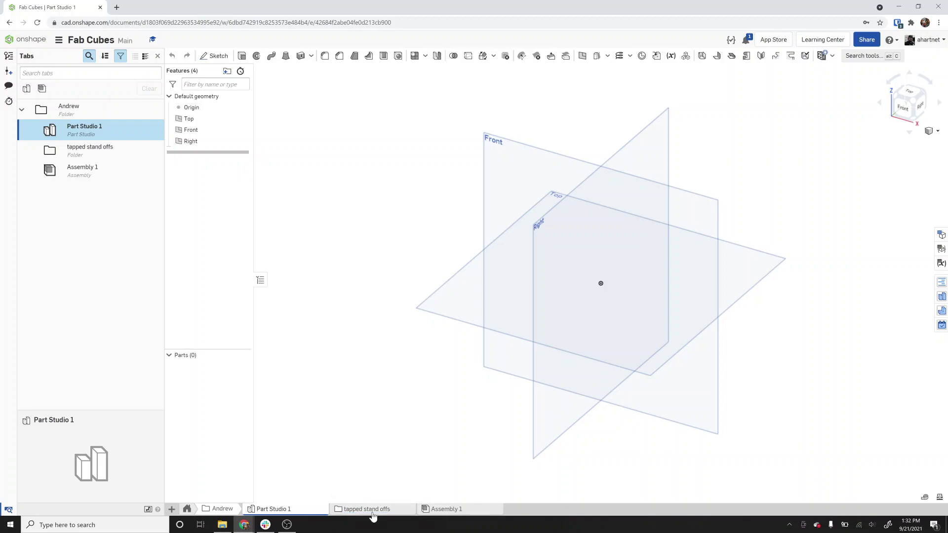
drag(282, 513, 376, 515)
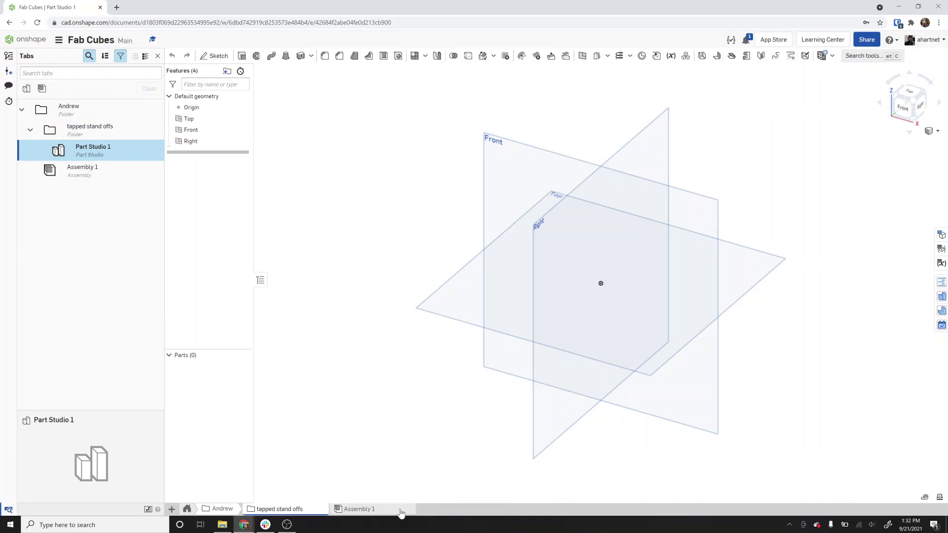
click(298, 514)
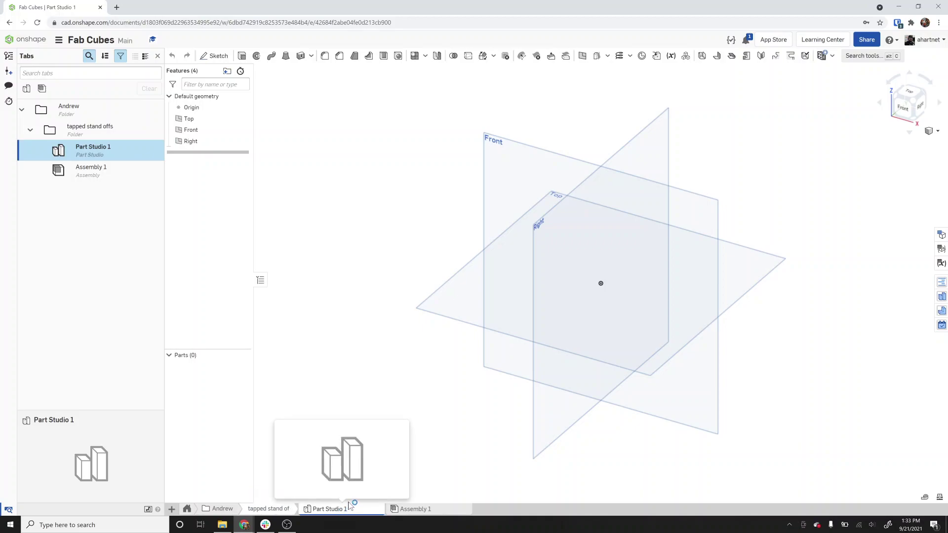
Switch to Slack to examine the reference photo of the fabricated cubes, and return to the Onshape Part Studio
key(alt+Tab)
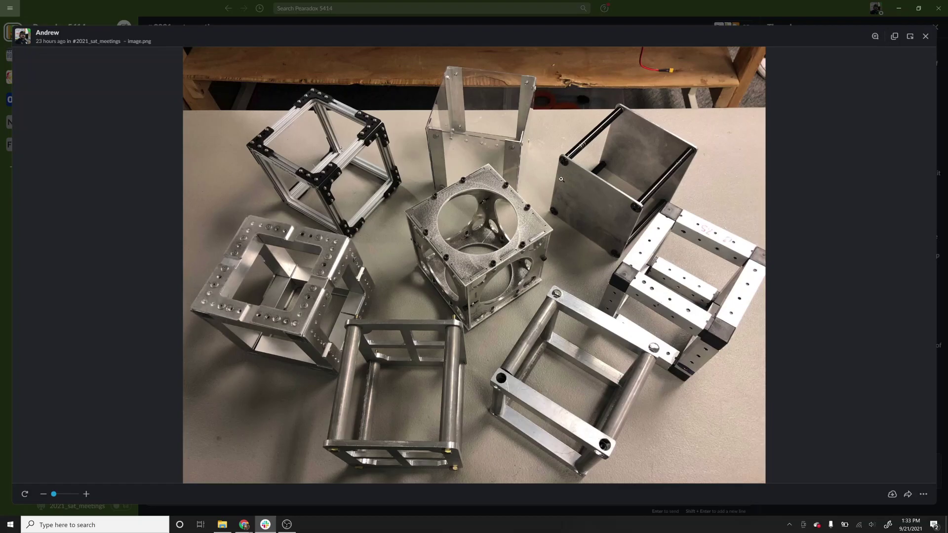
key(alt+Tab)
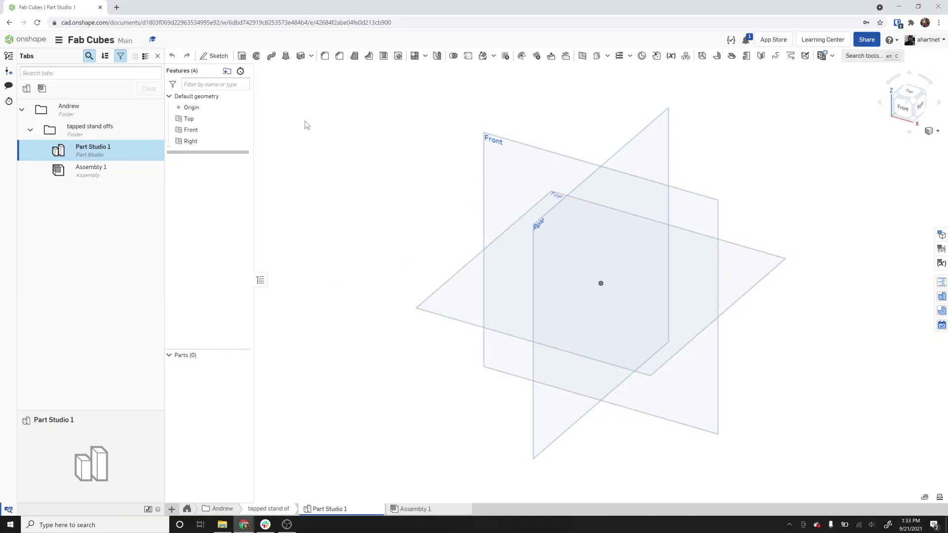
Sketch a 6 by 6 in square on the Front plane with one corner at the origin
key(shift+s)
click(501, 168)
key(n)
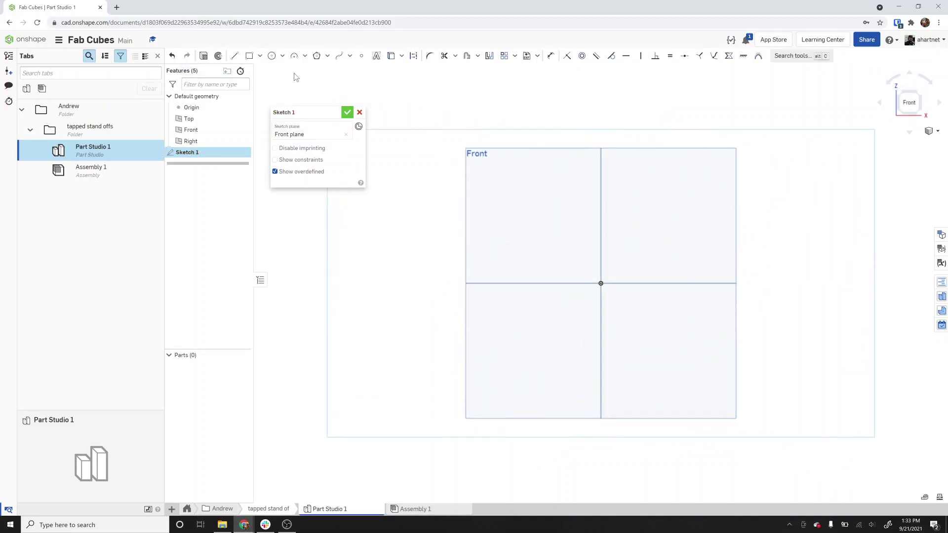
click(250, 56)
click(601, 283)
click(774, 133)
text(6)
key(Tab)
text(6)
key(Return)
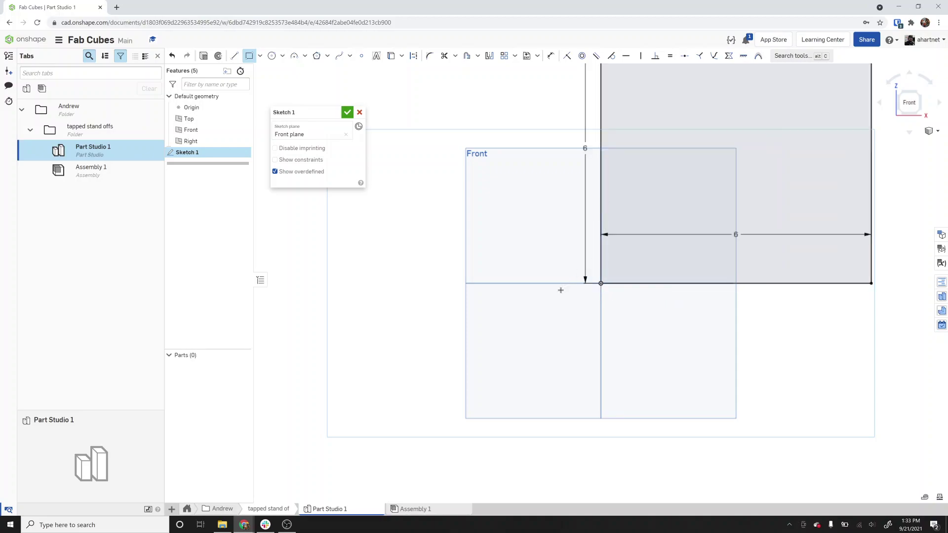
scroll(546, 298, down, 2)
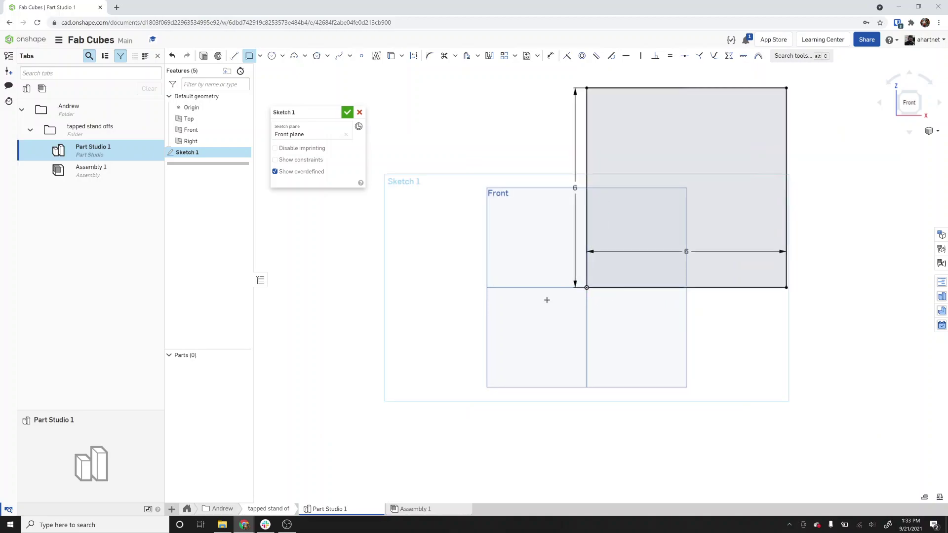
click(347, 113)
Extrude the square sketch as a new solid plate with a depth of 0.125 in
click(242, 56)
click(627, 170)
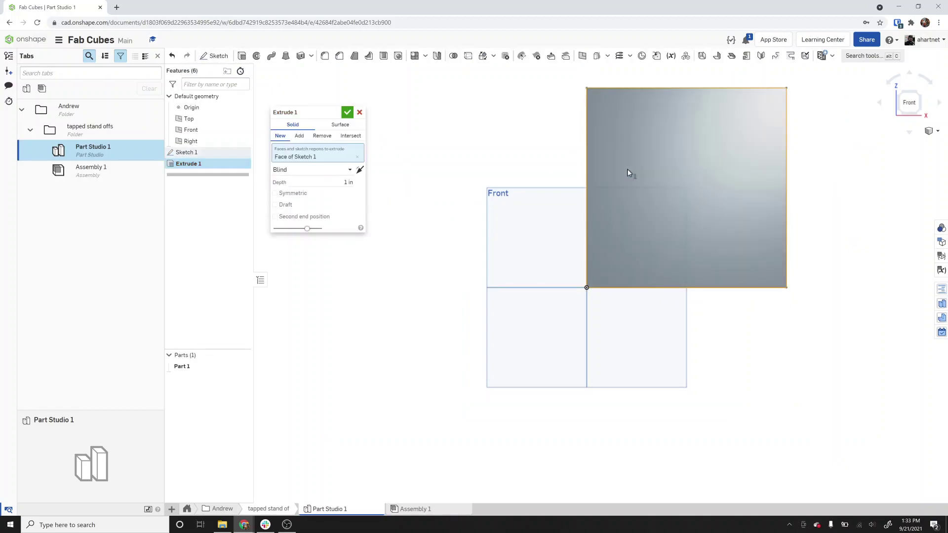
click(348, 182)
text(0.125)
key(Return)
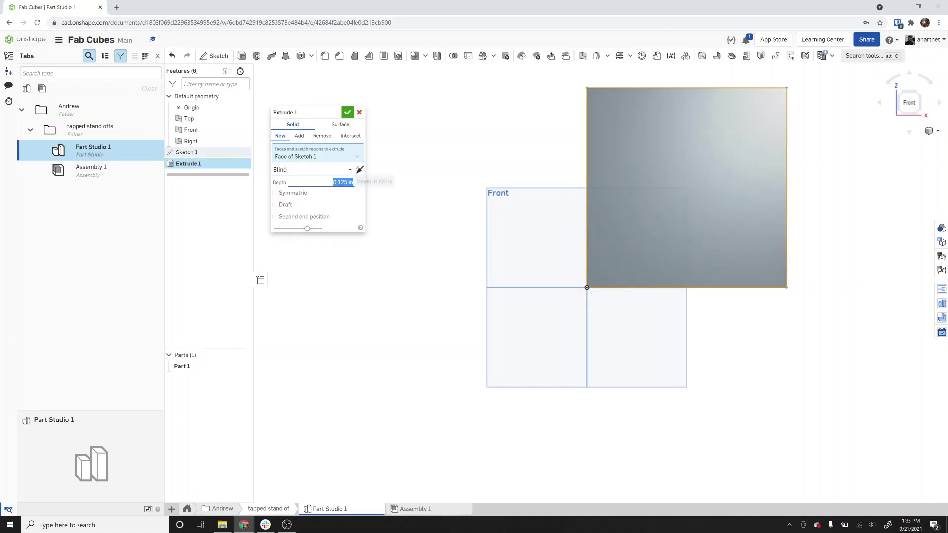
Start a fillet on the plate's two short corner edges along the side opposite the origin
scroll(422, 311, down, 2)
mouse_move(414, 299)
right_down()
mouse_move(403, 288)
mouse_move(402, 295)
right_up()
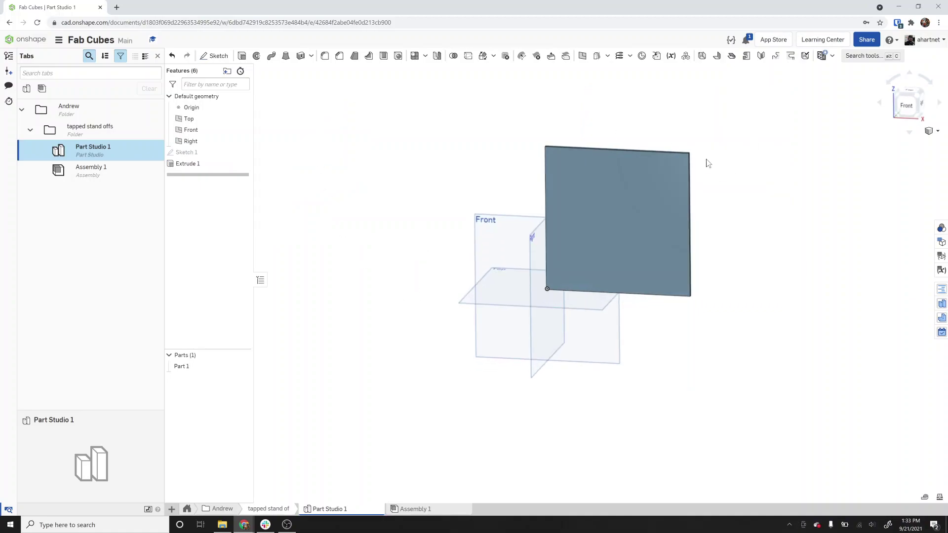
scroll(694, 158, up, 6)
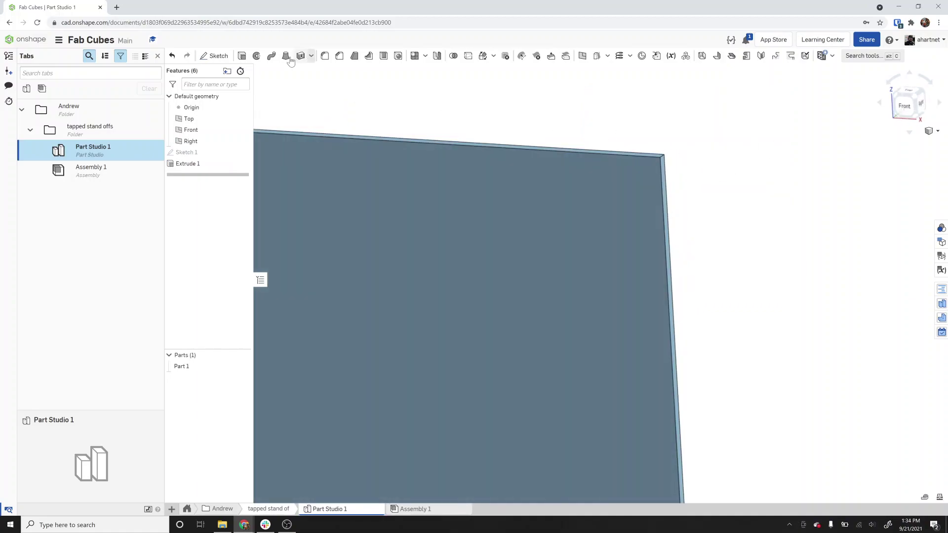
click(326, 56)
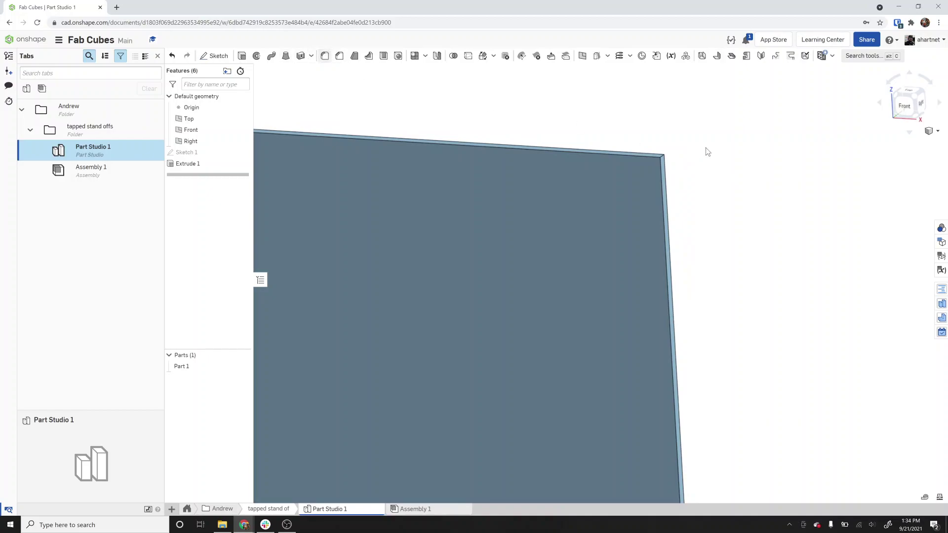
click(662, 156)
scroll(665, 163, down, 8)
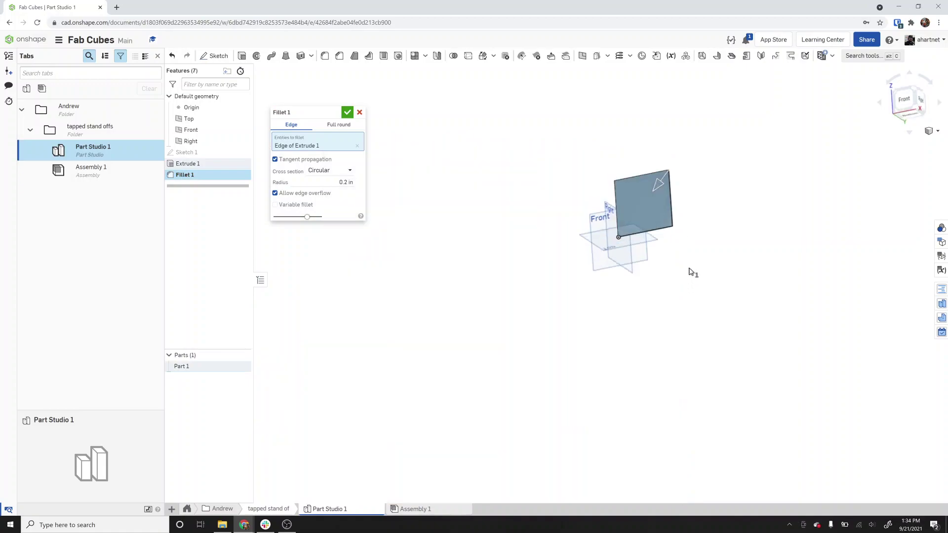
scroll(676, 218, up, 8)
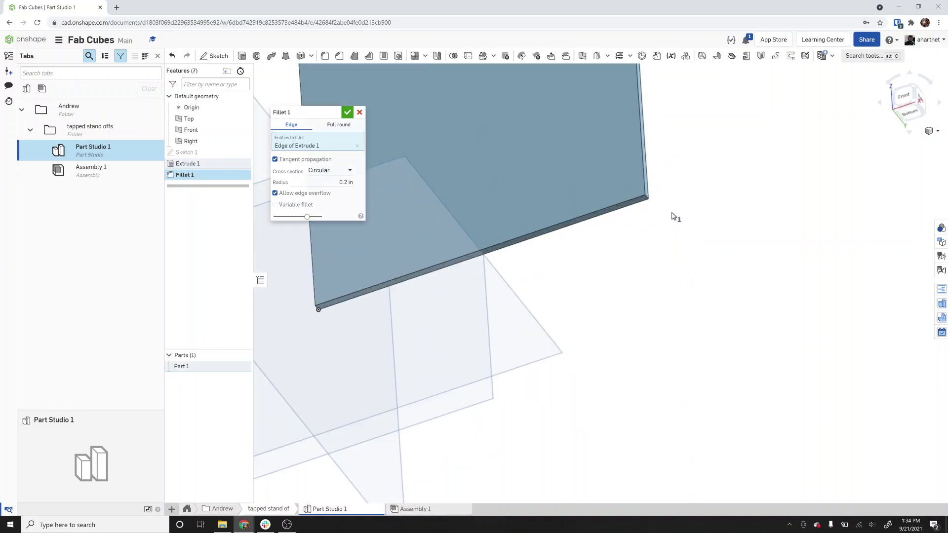
scroll(648, 197, up, 3)
click(650, 196)
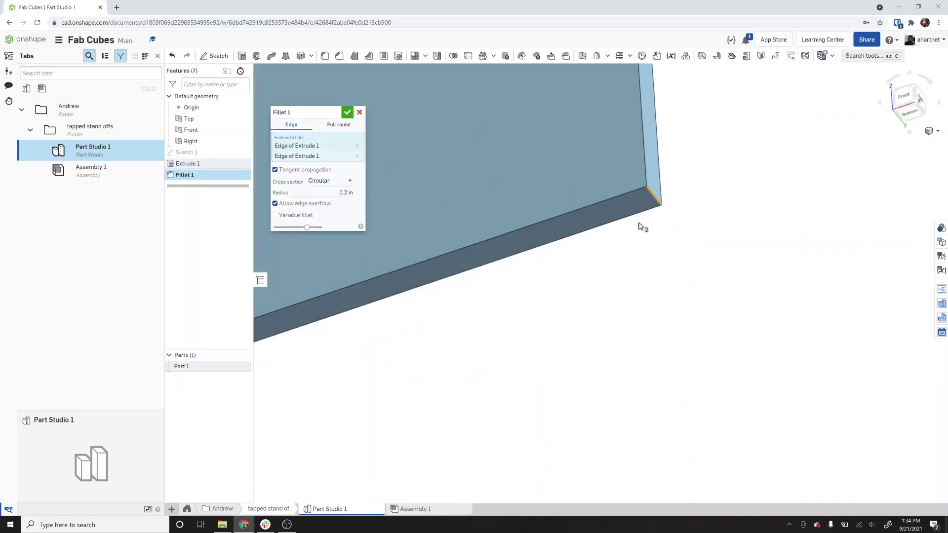
Add the two remaining corner edges, at the origin and directly above it, and complete the fillet
scroll(644, 220, down, 3)
right_drag(556, 280, 395, 328)
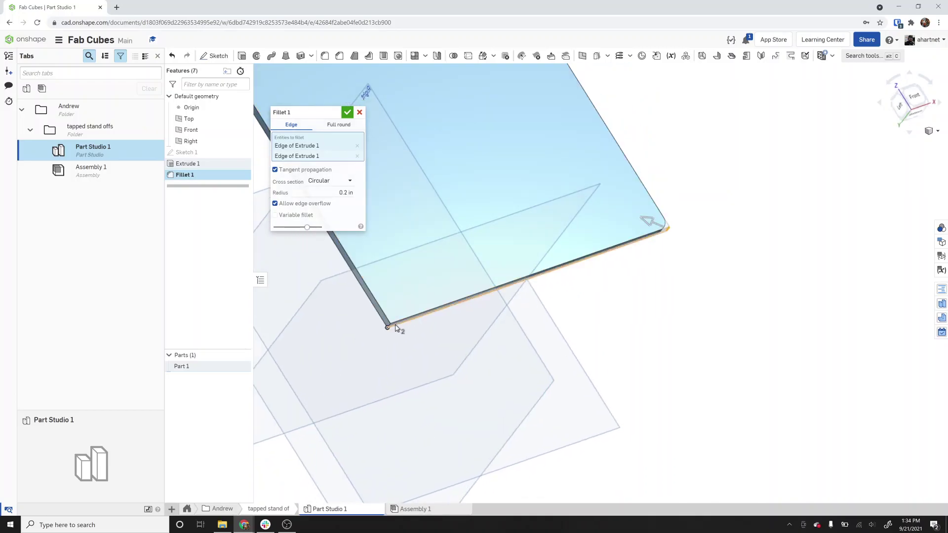
scroll(368, 329, up, 3)
click(350, 331)
scroll(351, 332, down, 3)
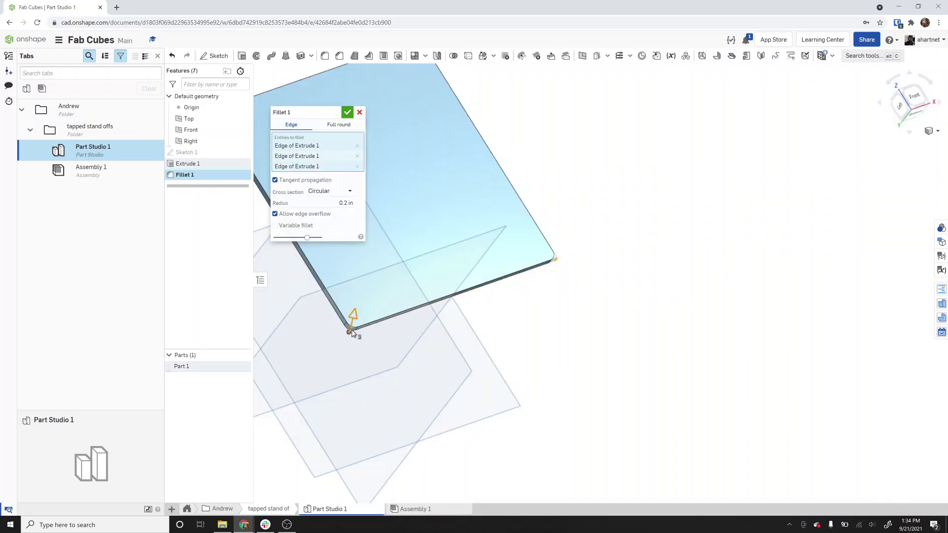
right_drag(351, 313, 426, 302)
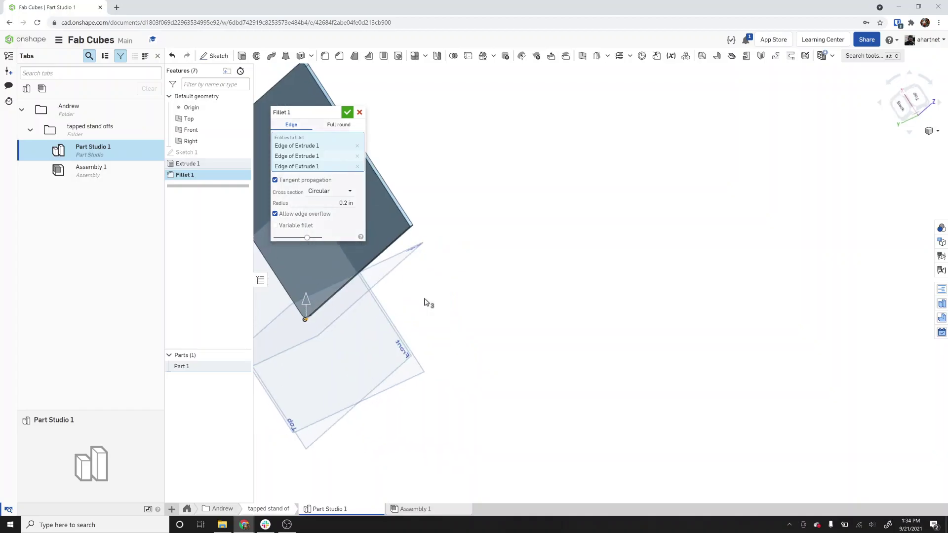
scroll(406, 245, up, 5)
click(394, 169)
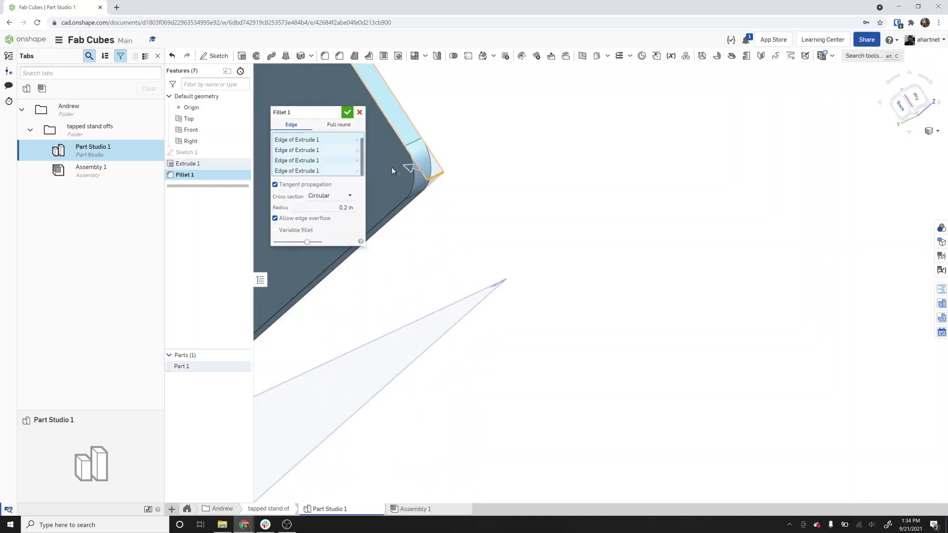
click(348, 112)
View the plate from the front and set the corner fillet's radius to 0.25 in
right_drag(548, 247, 748, 188)
click(914, 99)
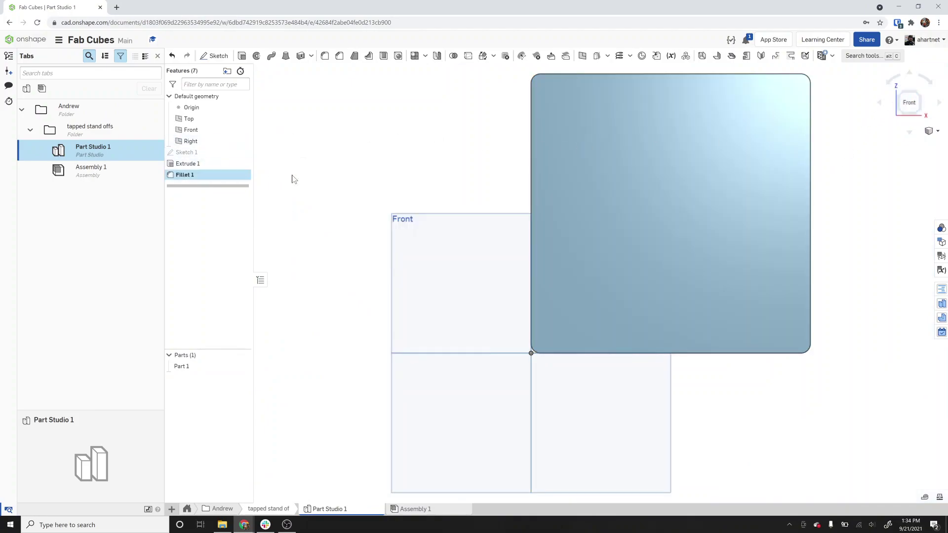
click(346, 207)
text(0.25)
key(Return)
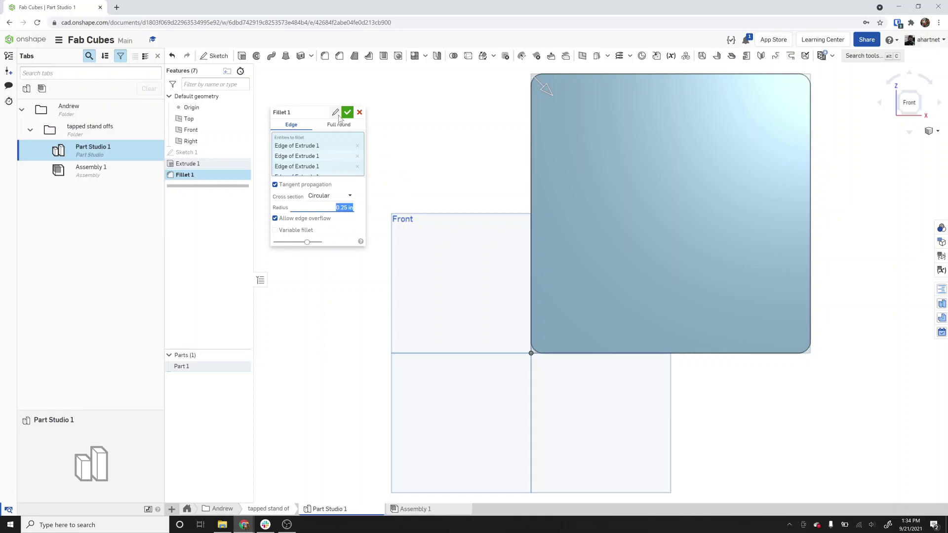
Accept the corner fillet, then reopen the square sketch and move its width dimension below the square
click(348, 113)
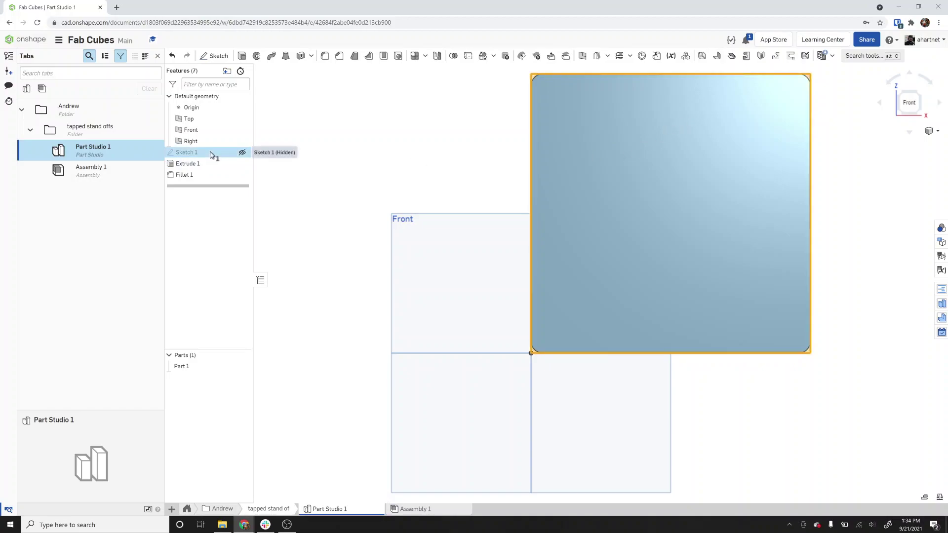
double_click(187, 152)
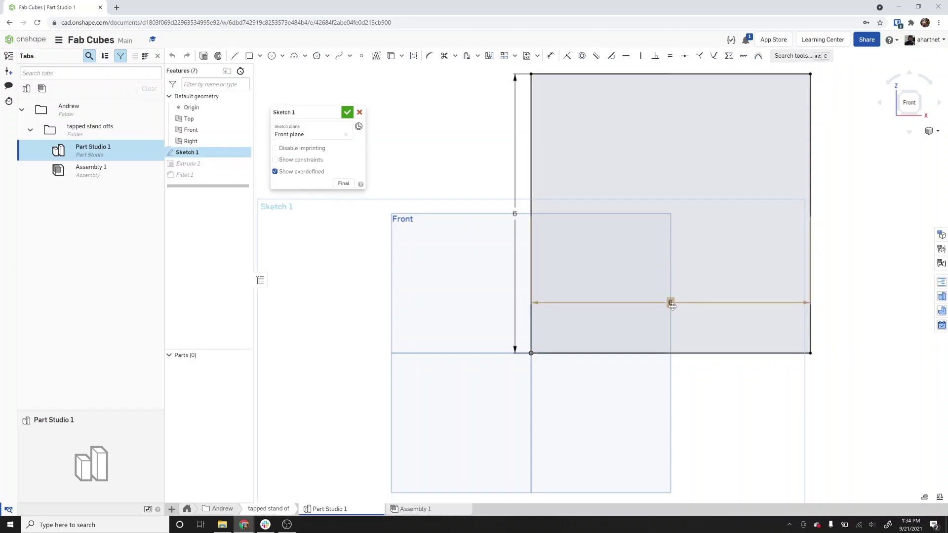
drag(671, 302, 656, 379)
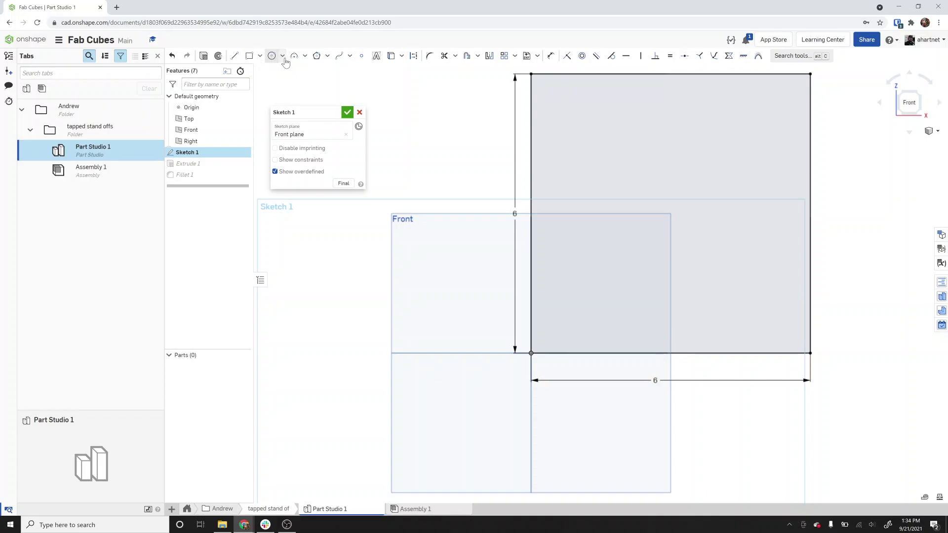
Place four sketch points near the square's corners and align them in pairs with horizontal and vertical constraints
click(360, 57)
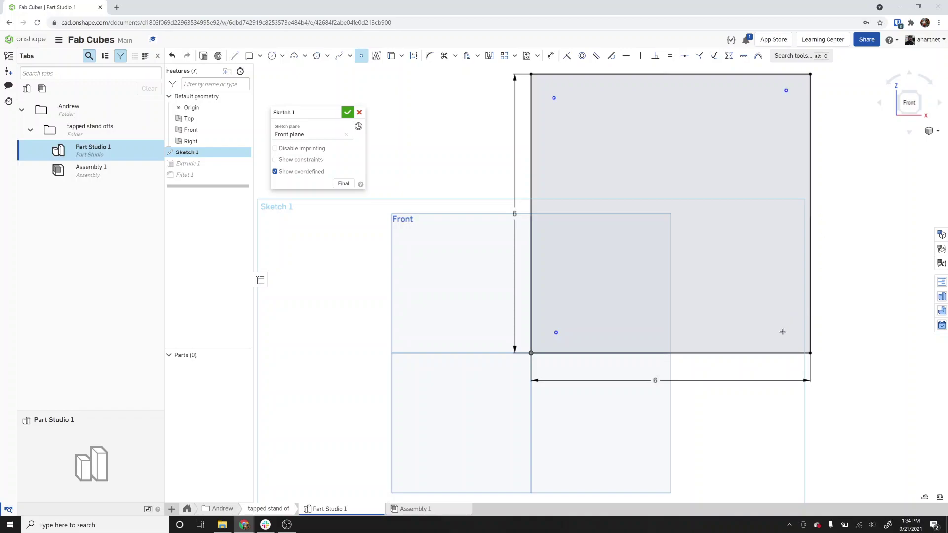
key(Escape)
click(626, 56)
click(786, 90)
click(641, 56)
click(554, 331)
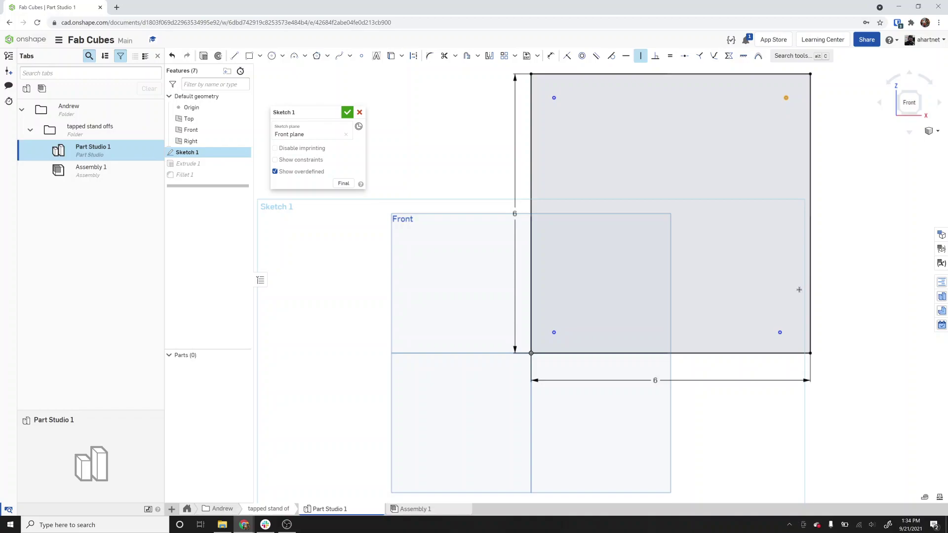
click(781, 333)
key(Escape)
drag(774, 318, 746, 289)
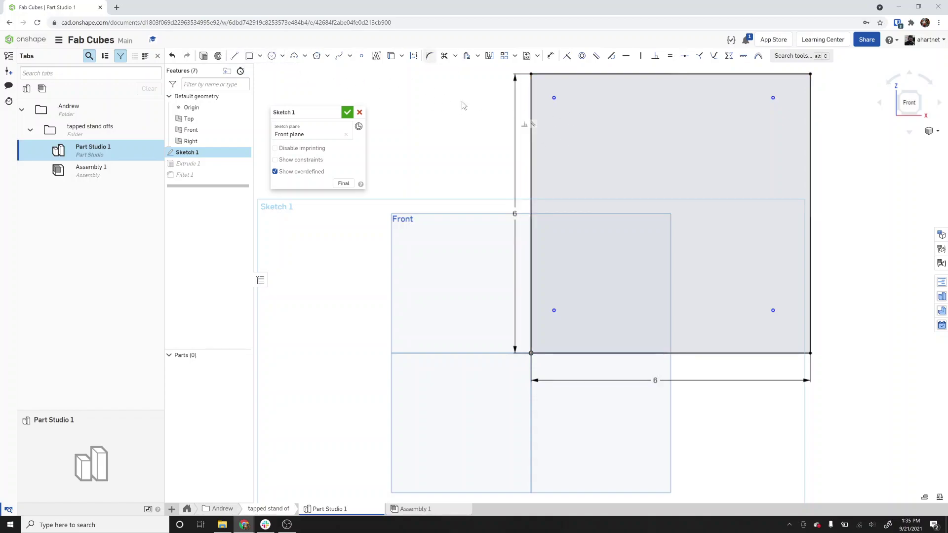
Dimension the point nearest the origin 0.5 in from the square's lower edge and 0.5 in from its left edge
key(u)
click(555, 356)
click(555, 311)
click(476, 394)
text(0.5)
key(Return)
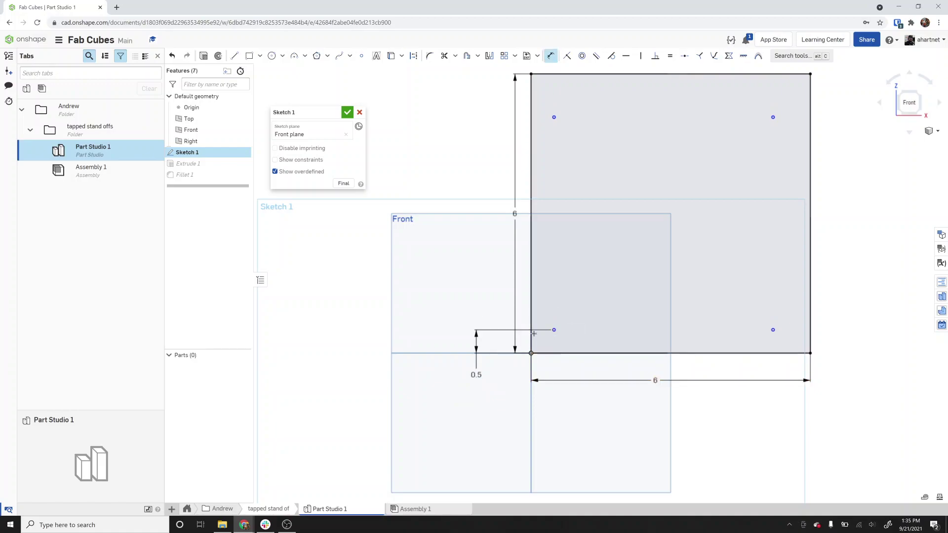
click(532, 334)
click(510, 404)
text(0.5)
key(Return)
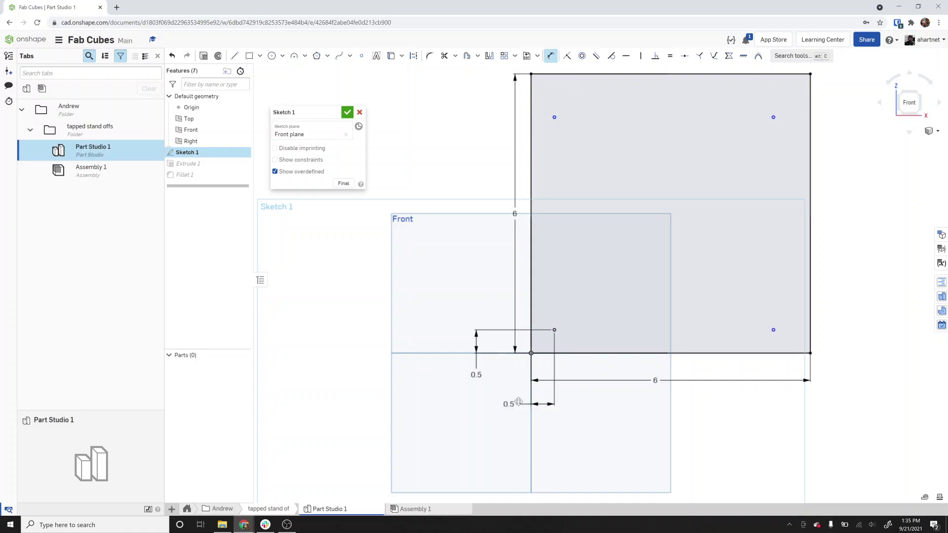
key(Escape)
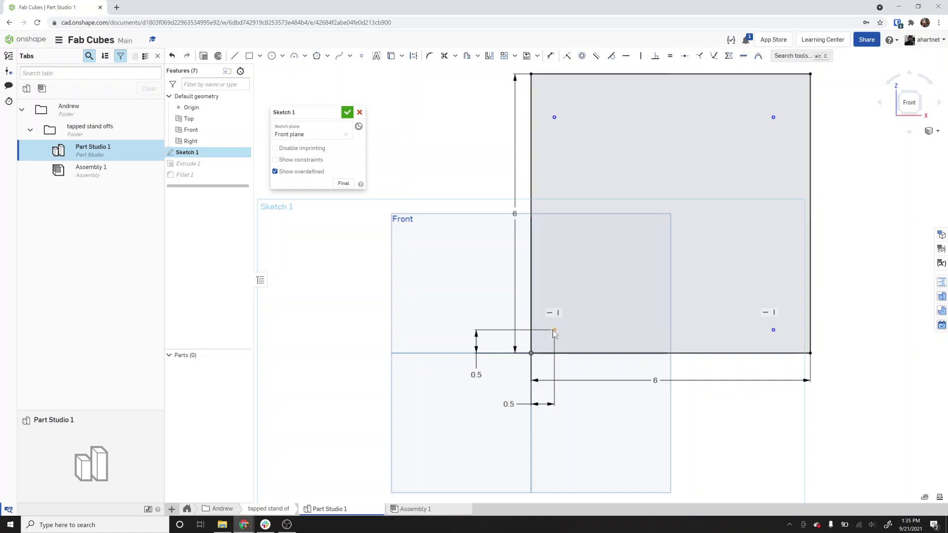
Dimension the upper-right point 0.5 in from the square's upper and right edges, tidy the dimension placement and finish the sketch
mouse_move(772, 117)
mouse_down()
mouse_move(790, 99)
mouse_move(781, 108)
mouse_up()
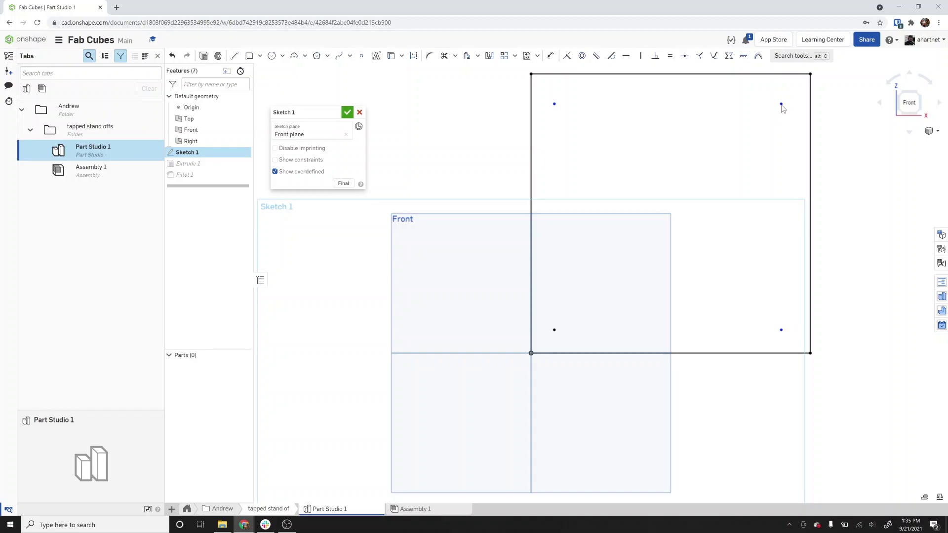
key(u)
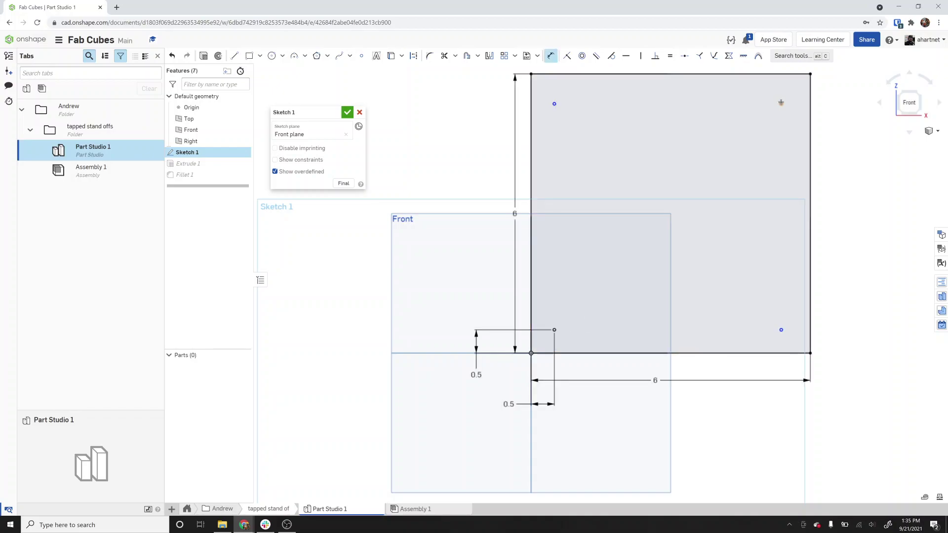
click(804, 74)
click(782, 104)
click(835, 85)
text(0.5)
key(Return)
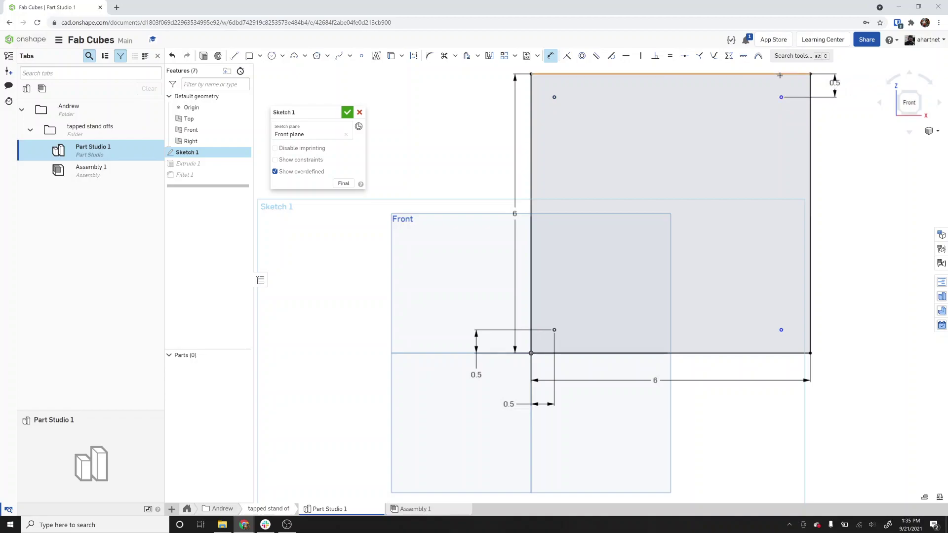
click(811, 85)
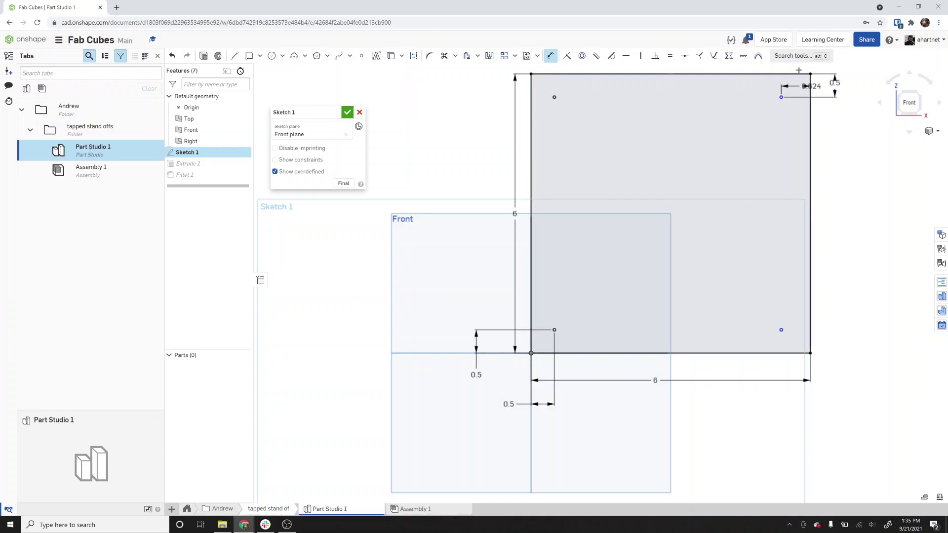
click(758, 107)
text(0.5)
key(Return)
key(Escape)
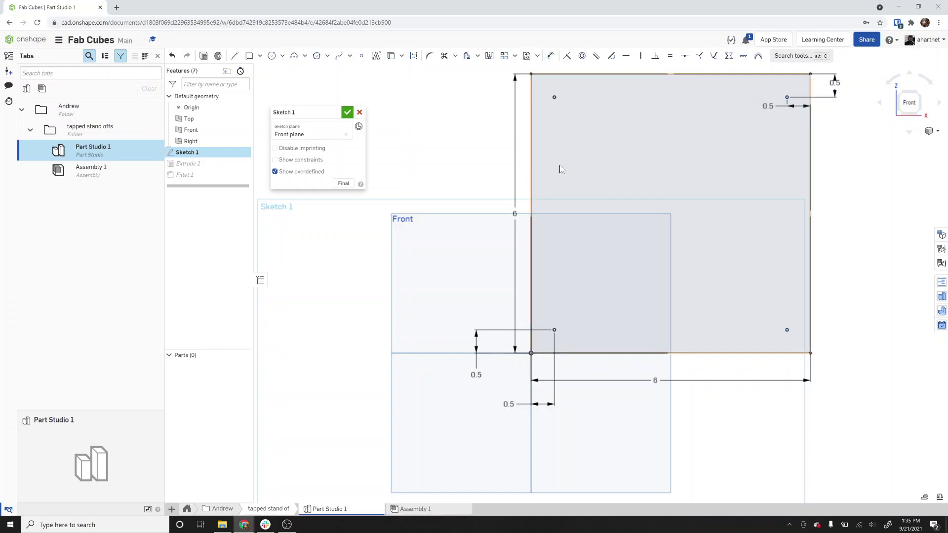
drag(791, 104, 838, 112)
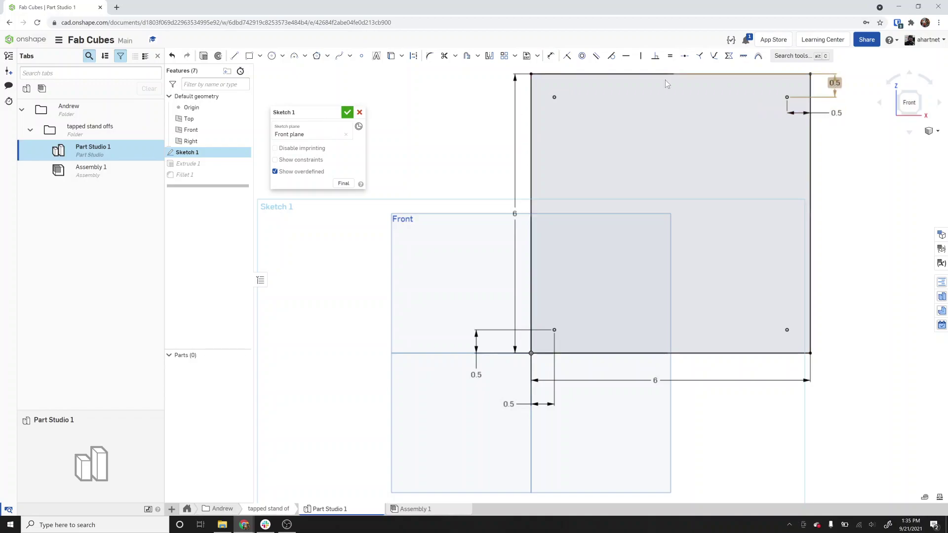
click(347, 112)
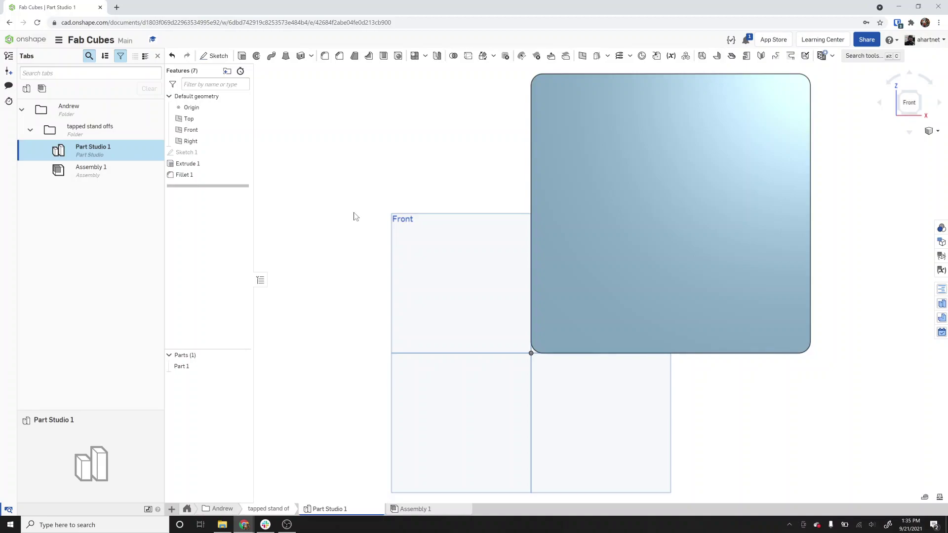
Show the square sketch and start a simple through Hole feature on its four corner points
click(243, 153)
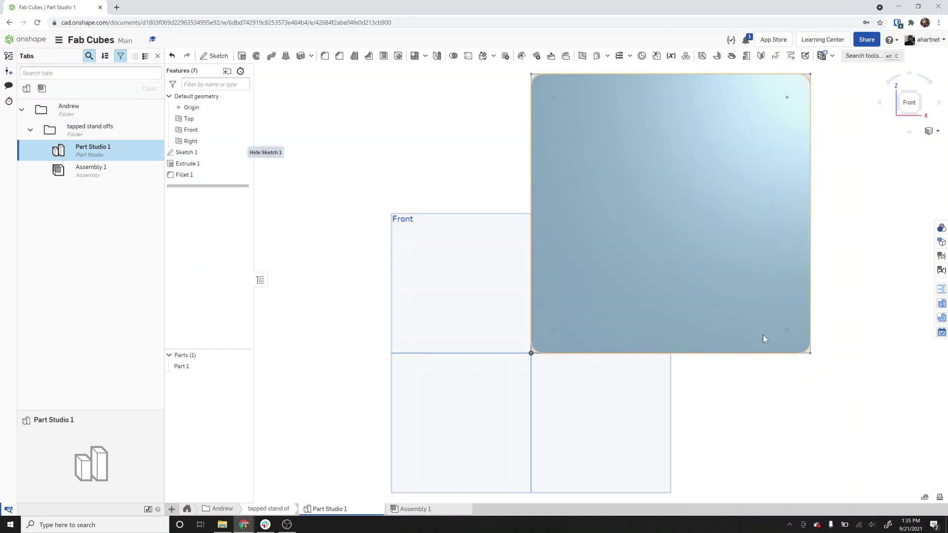
click(398, 57)
click(555, 97)
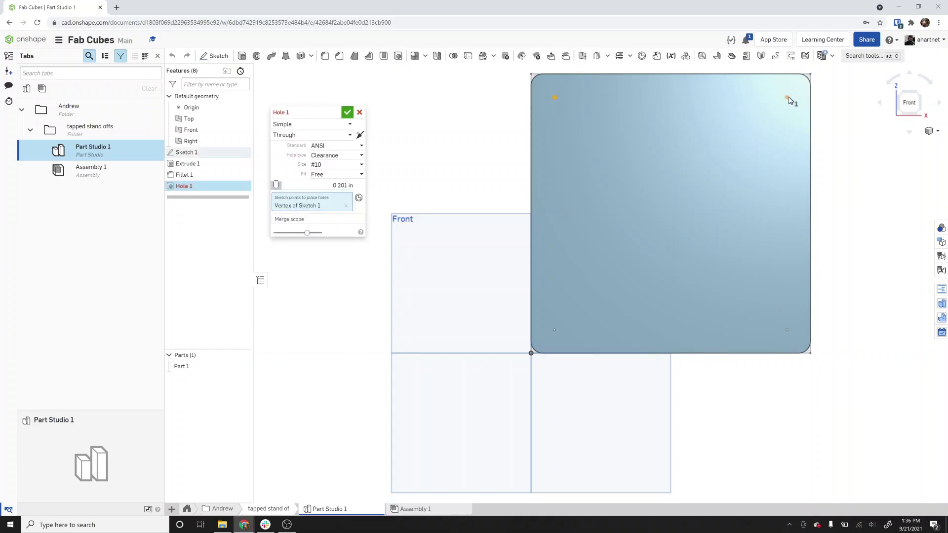
click(787, 97)
click(787, 330)
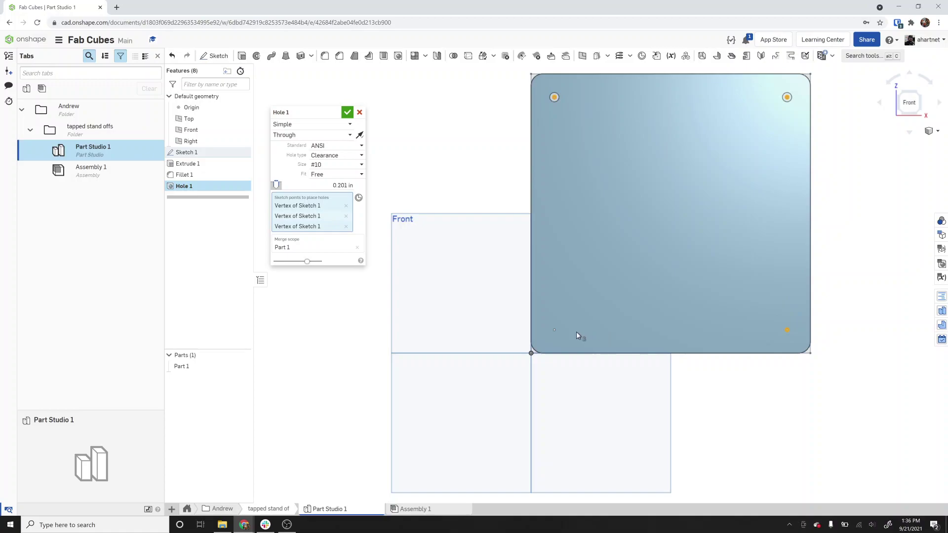
click(555, 330)
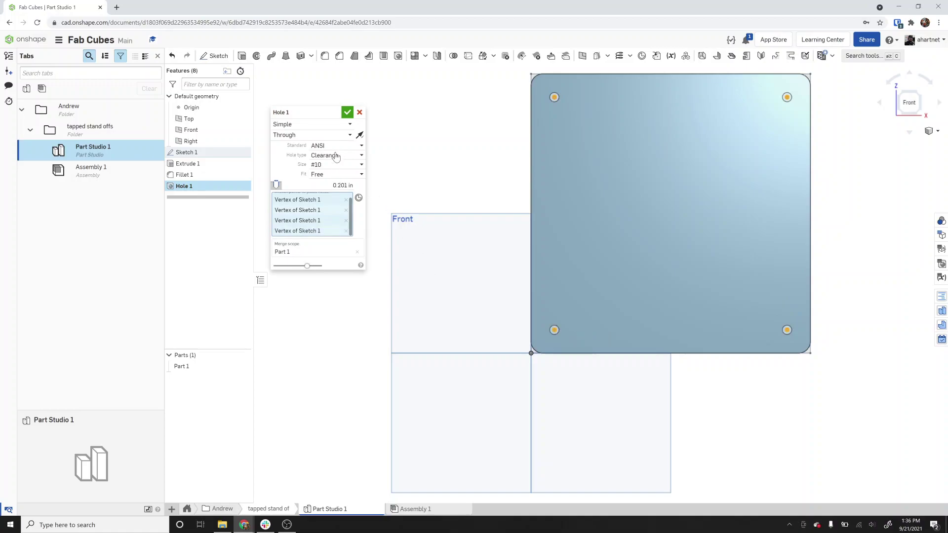
Set the clearance holes to size 1/4 with a Close fit and complete the feature
click(330, 167)
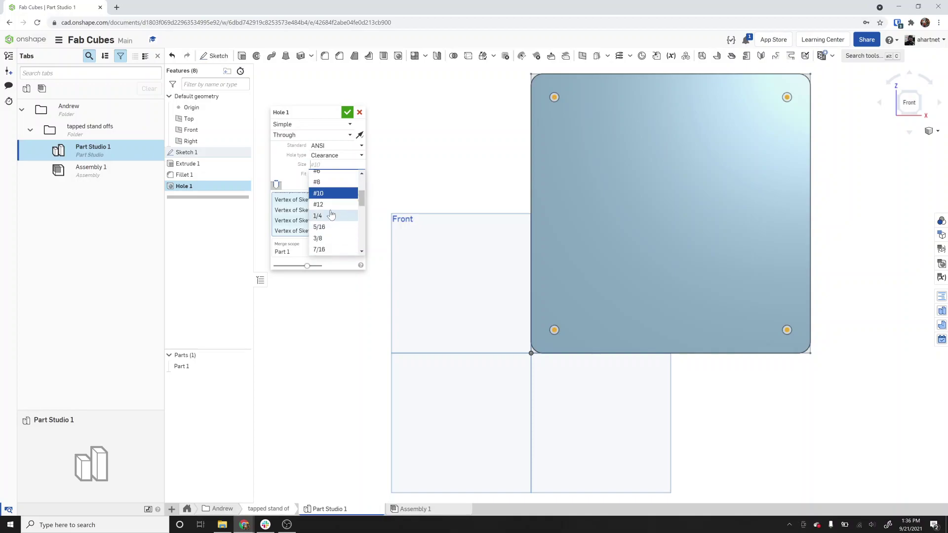
click(331, 215)
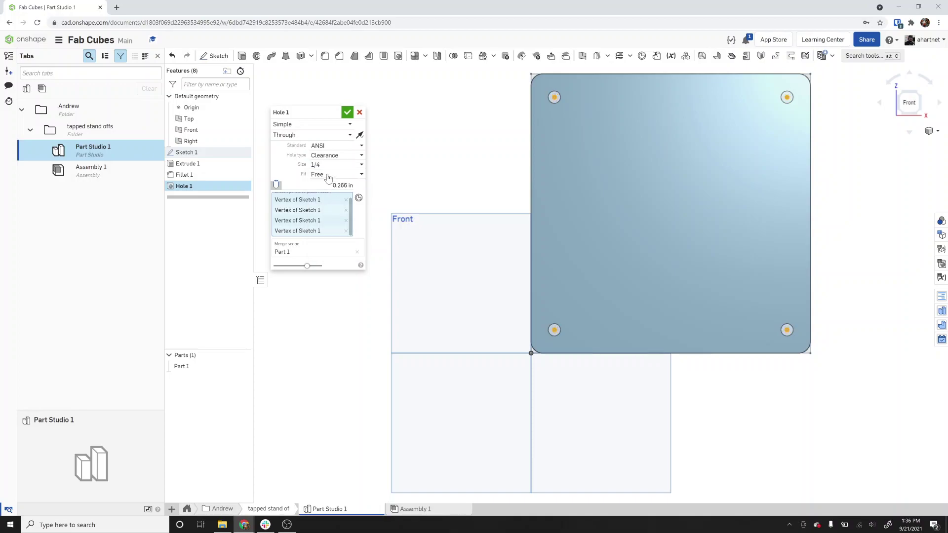
click(329, 176)
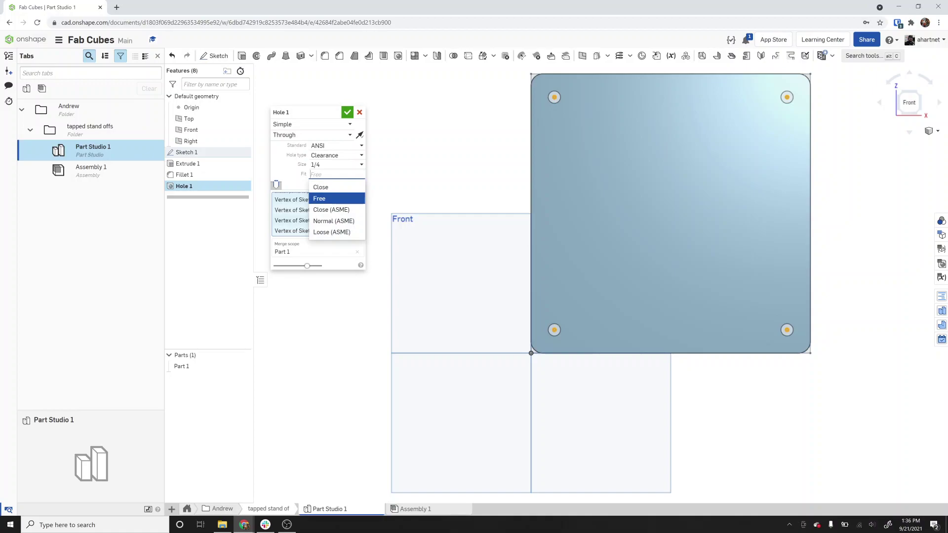
click(335, 184)
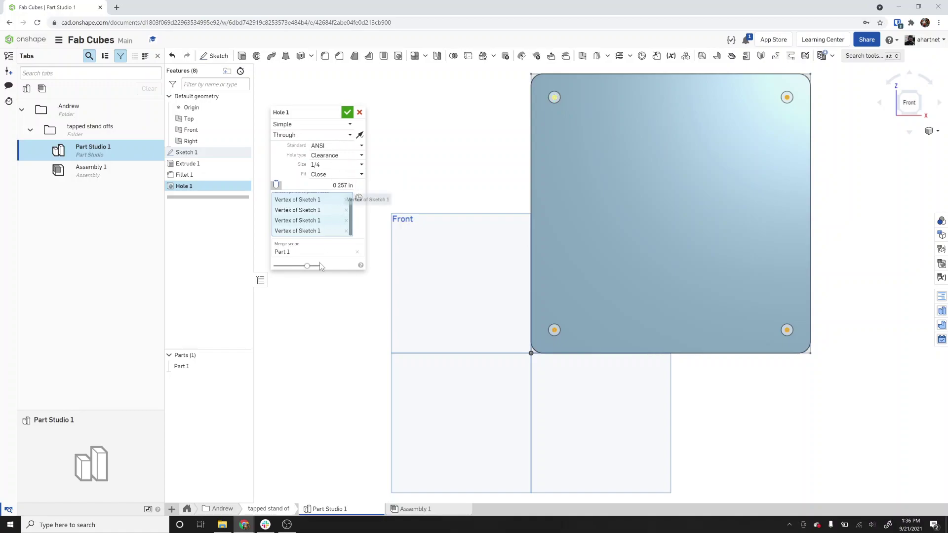
click(347, 113)
Start a sketch on the plate's back face and draw a hexagon about 0.71 in across flats, centered on the hole nearest the origin
scroll(397, 240, down, 2)
right_drag(412, 228, 335, 262)
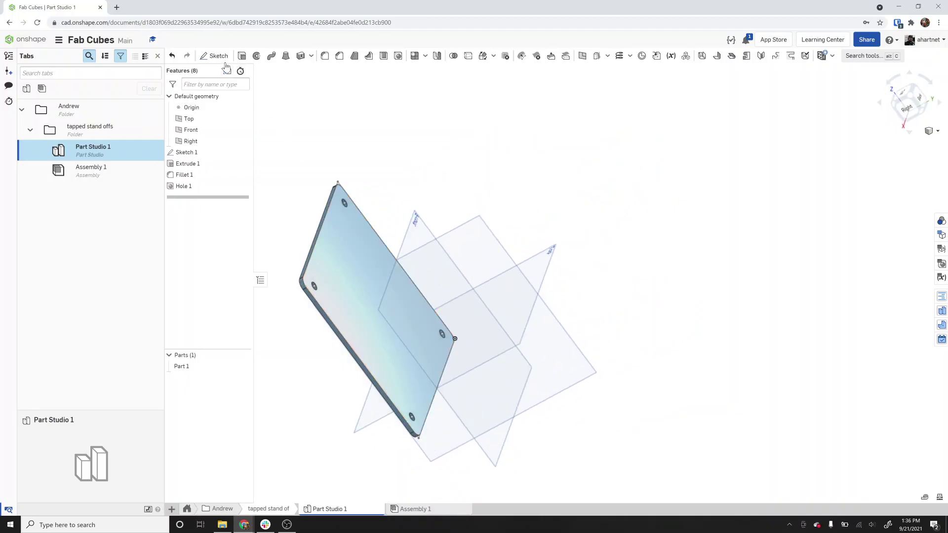
key(shift+2)
click(214, 55)
click(606, 290)
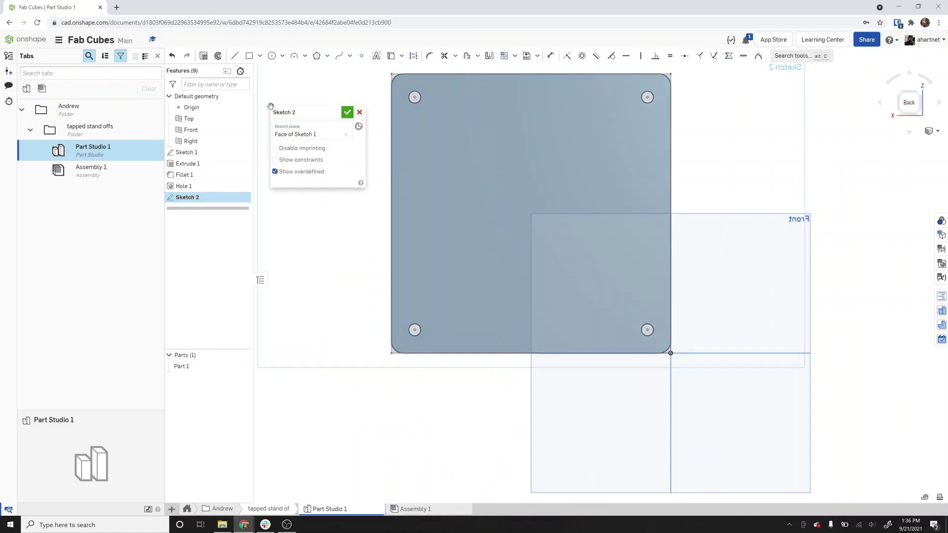
click(317, 55)
scroll(652, 346, up, 3)
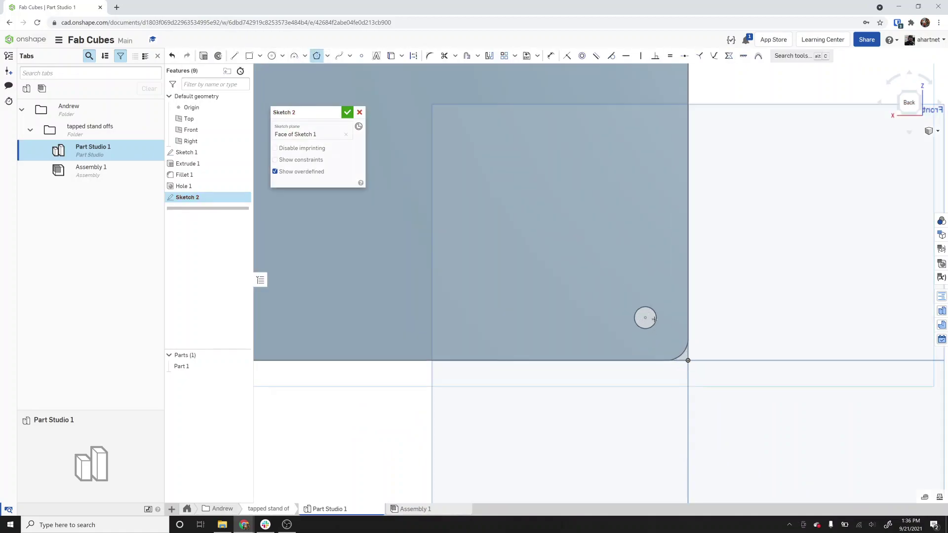
click(652, 314)
click(647, 288)
key(Escape)
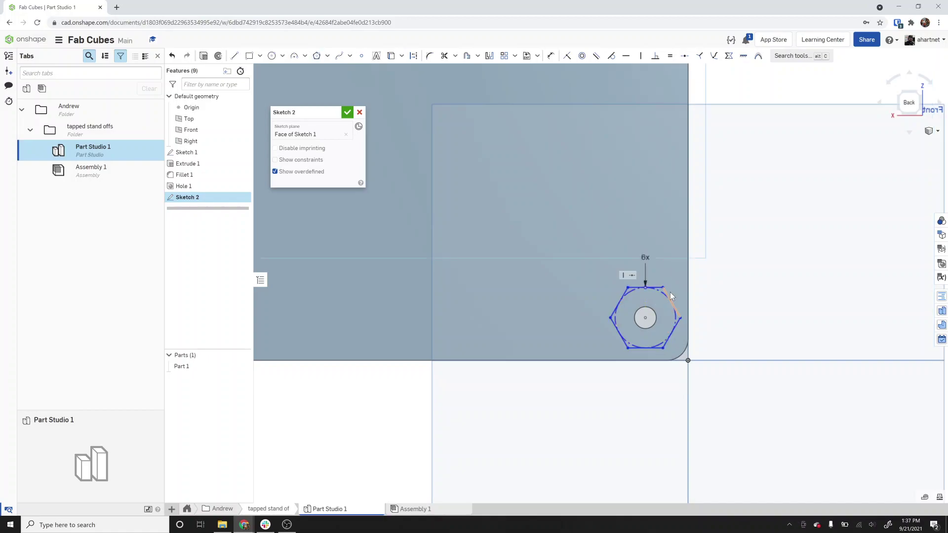
Set the diameter of the hexagon's inscribed circle to 0.5 in
key(d)
click(676, 303)
click(724, 299)
text(0.5)
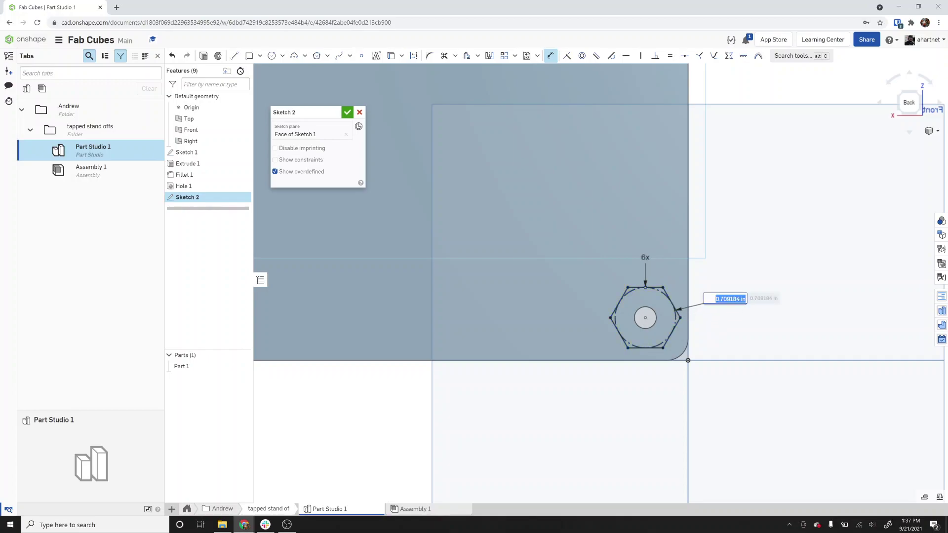
key(Return)
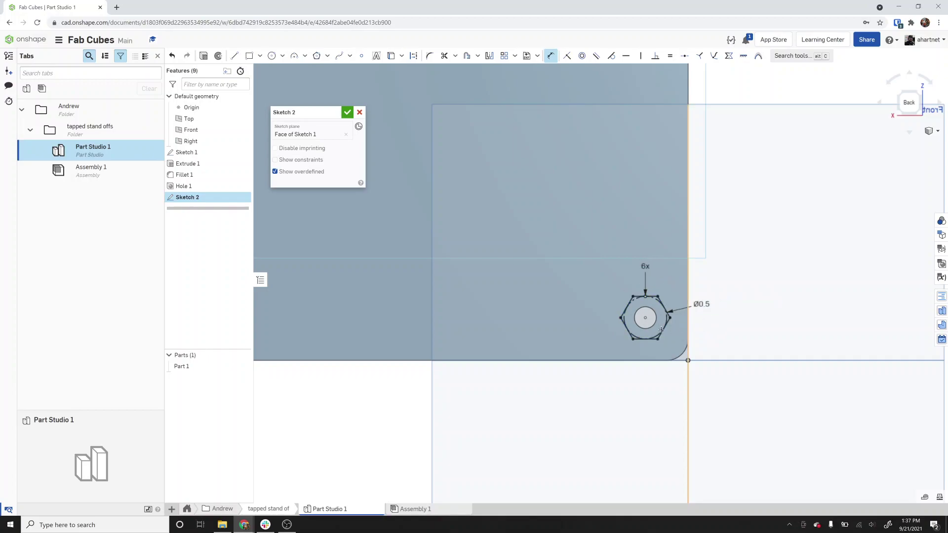
key(Escape)
Draw a circle of 0.201 in diameter at the hexagon's center and finish the sketch
scroll(689, 324, up, 3)
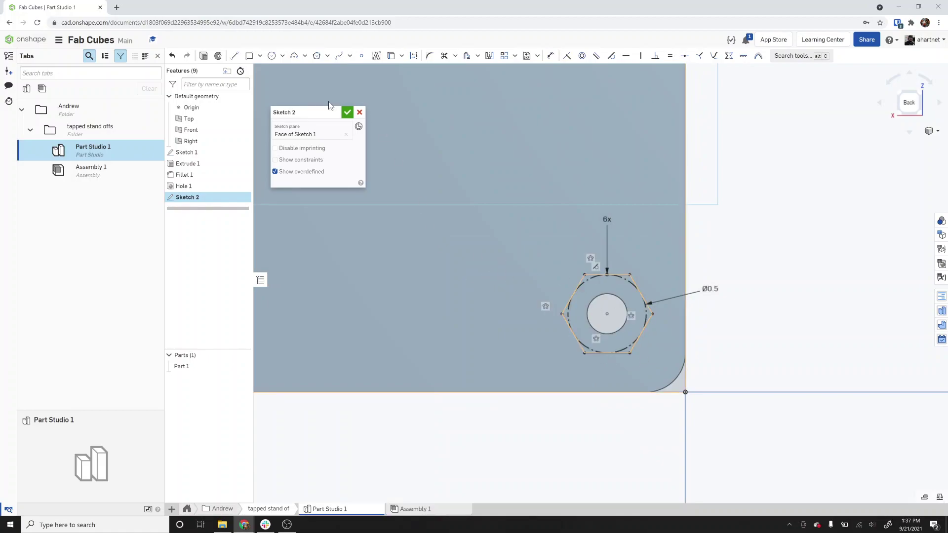
click(272, 55)
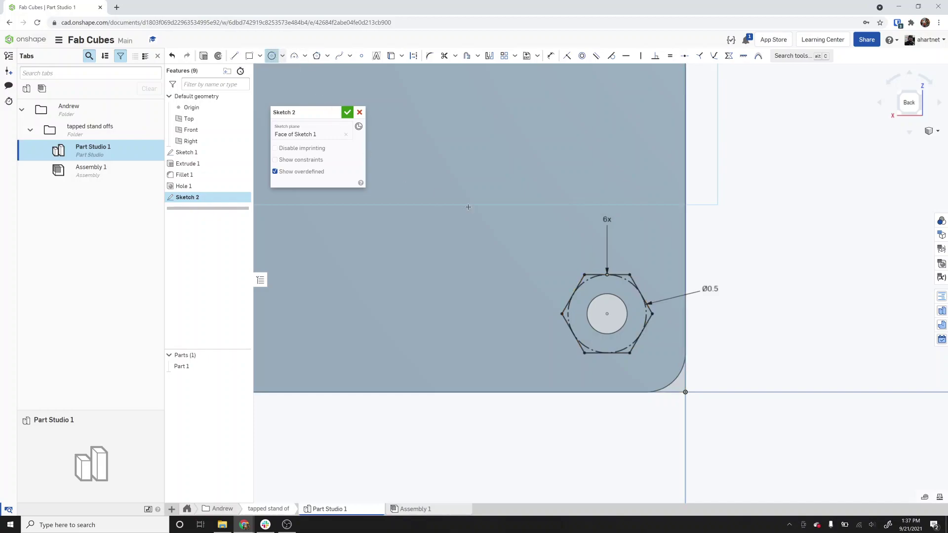
click(608, 314)
text(201)
key(Return)
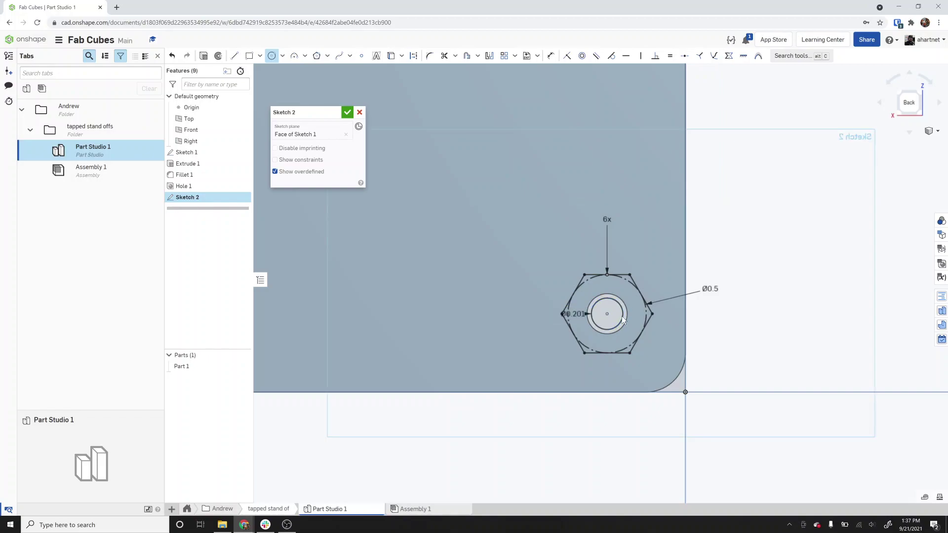
click(347, 113)
Start an extrusion, hide Sketch 1 and clear its face from the extrusion's selection
click(239, 57)
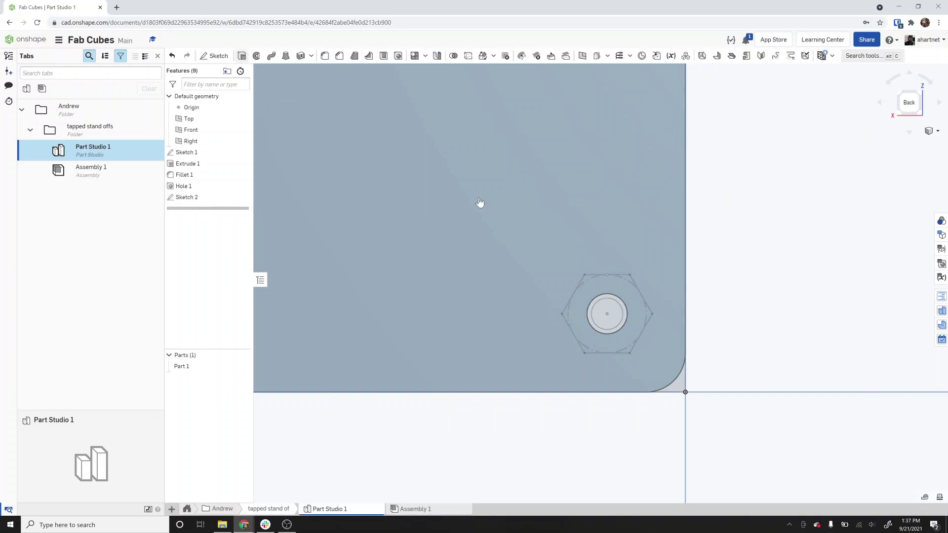
click(619, 293)
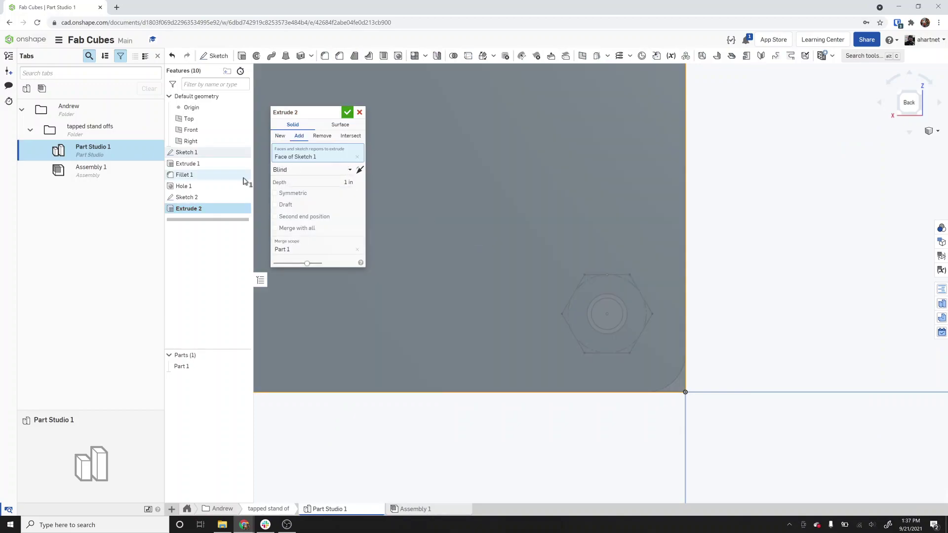
click(245, 152)
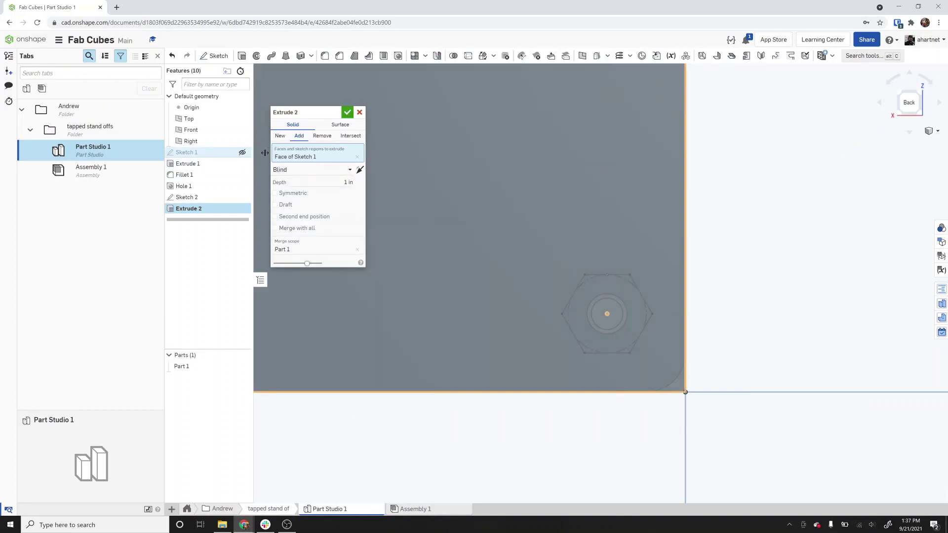
click(357, 157)
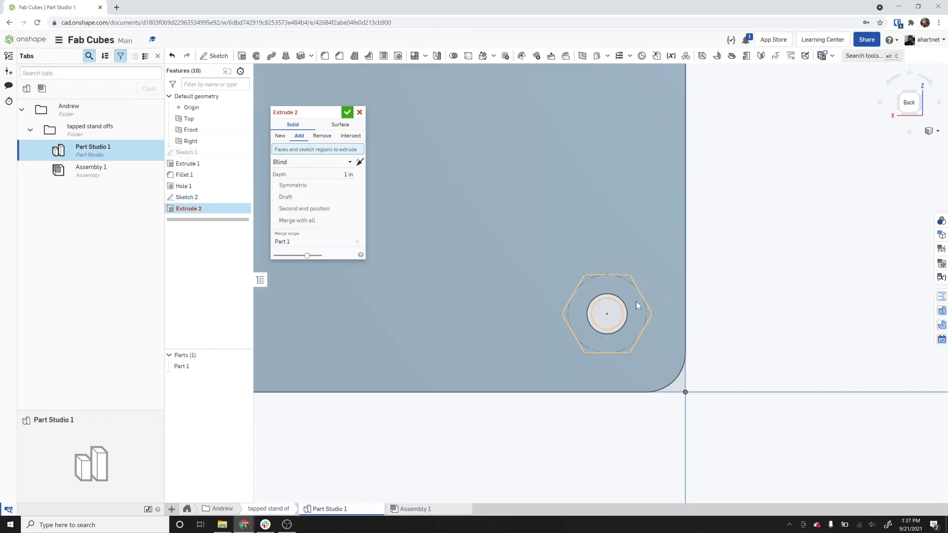
Extrude the hexagonal ring around the hole 5.5 in, added to the plate, with the direction flipped
click(636, 305)
right_drag(527, 254, 530, 258)
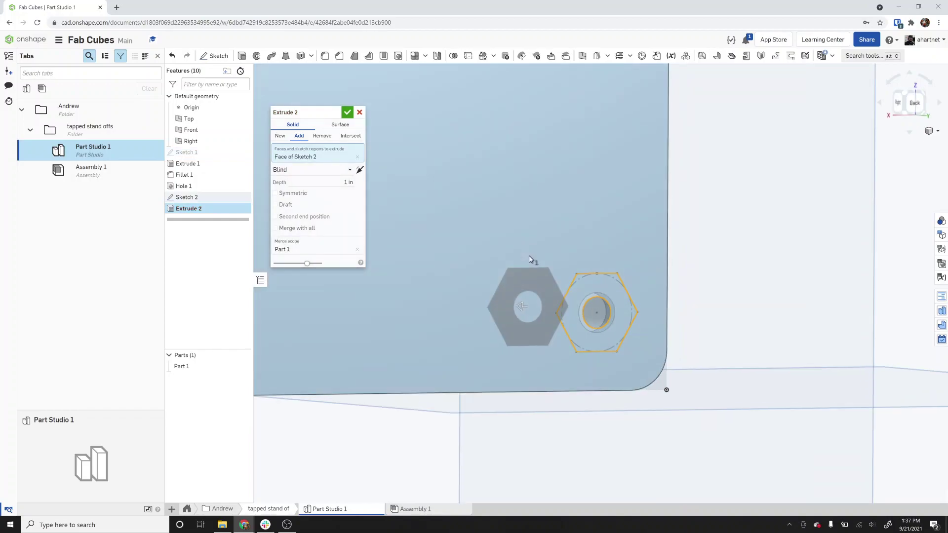
scroll(529, 256, down, 5)
click(360, 170)
right_drag(438, 243, 392, 270)
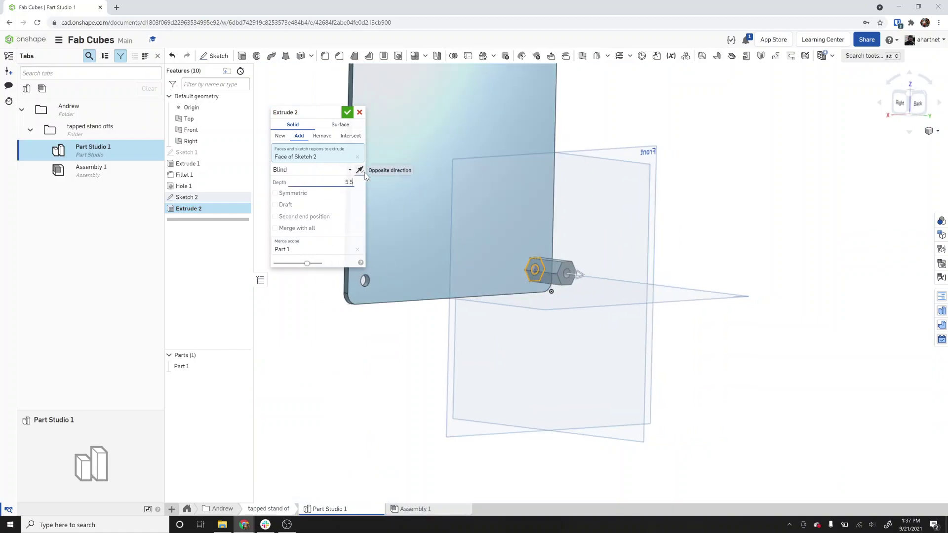
click(347, 117)
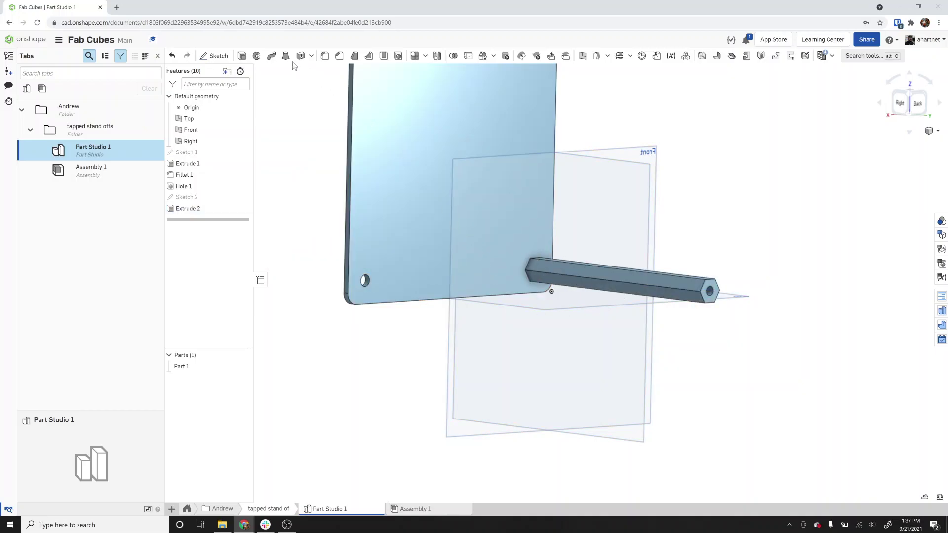
Start an edge fillet and select the long outer corner edges around the hexagonal standoff
key(shift+f)
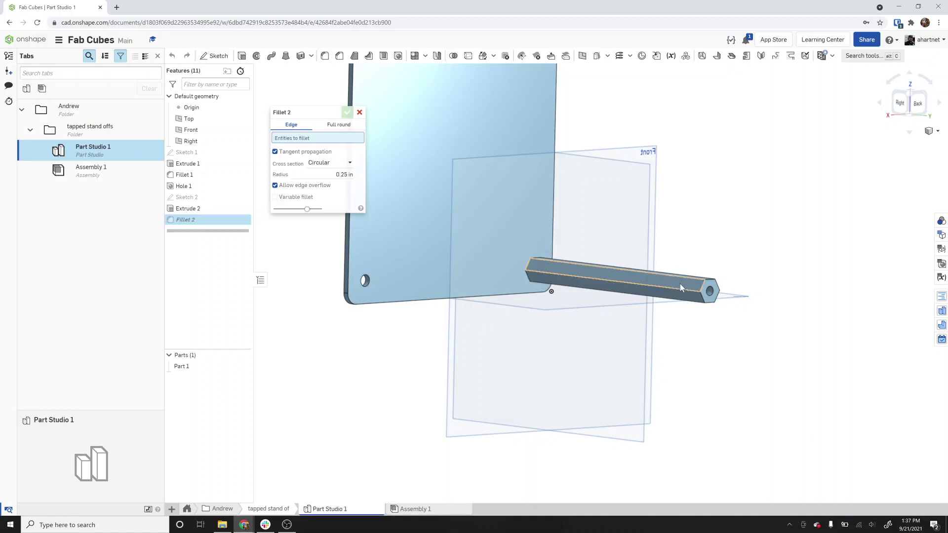
click(682, 291)
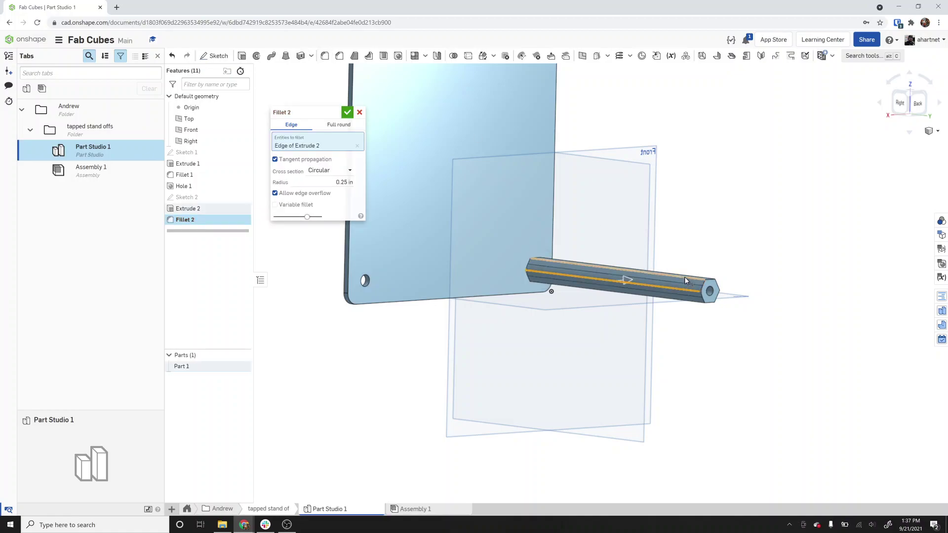
click(683, 277)
mouse_move(684, 278)
right_down()
mouse_move(652, 290)
mouse_move(694, 275)
right_up()
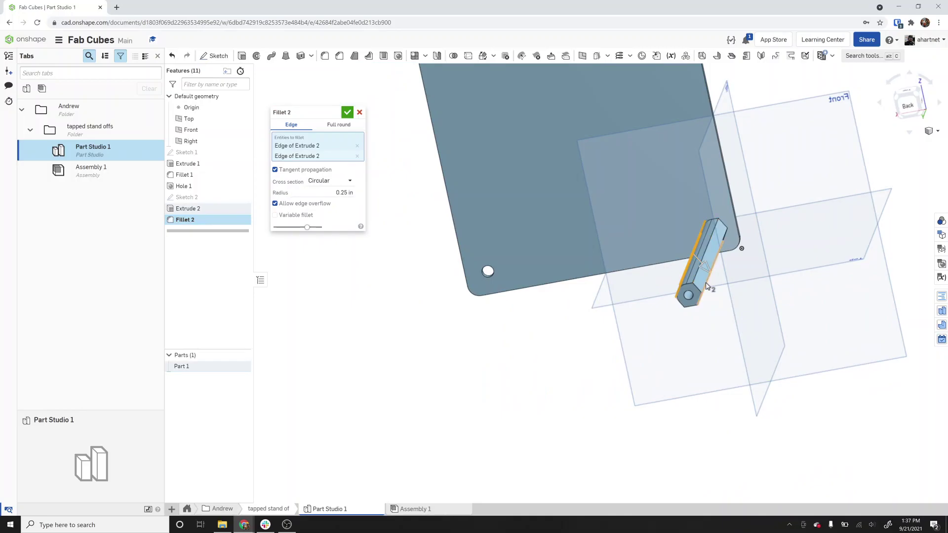
scroll(706, 287, up, 5)
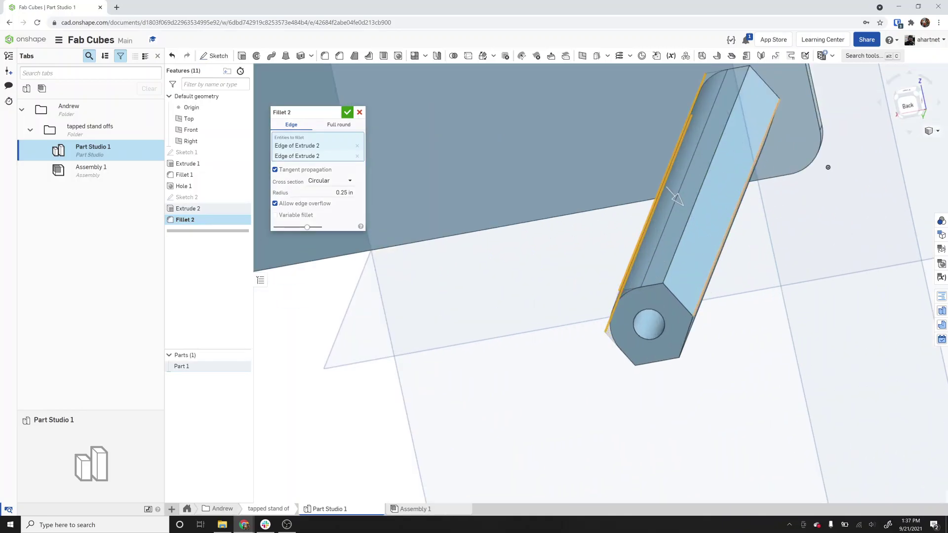
click(677, 198)
scroll(706, 293, down, 5)
right_drag(706, 294, 702, 283)
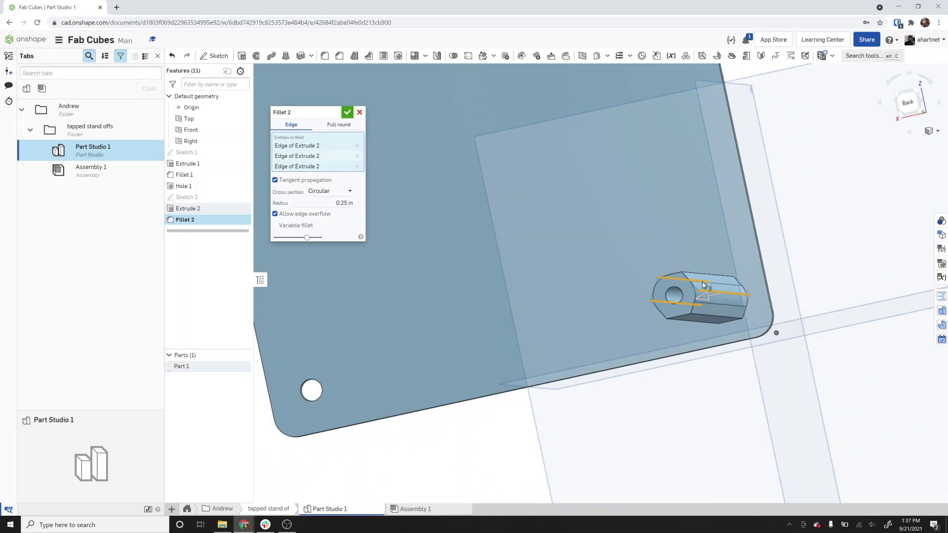
click(695, 312)
right_drag(677, 319, 494, 247)
Set the fillet radius to 0.1 in, add the remaining standoff edge and complete the fillet
click(344, 208)
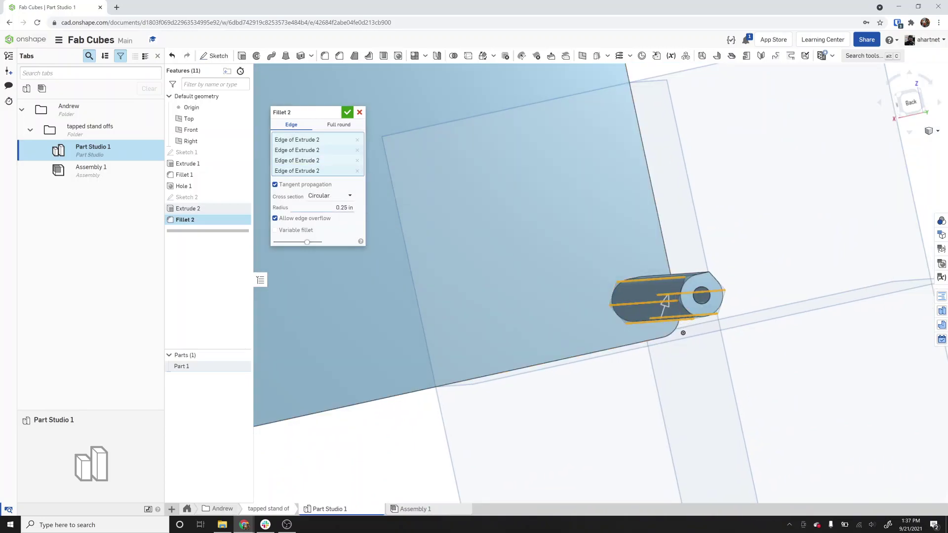
text(0.1)
key(Return)
scroll(709, 304, up, 5)
right_drag(715, 276, 716, 255)
click(710, 218)
click(348, 112)
Edit the standoff's extrusion so that it creates a new part instead of adding to the plate
scroll(715, 266, up, 3)
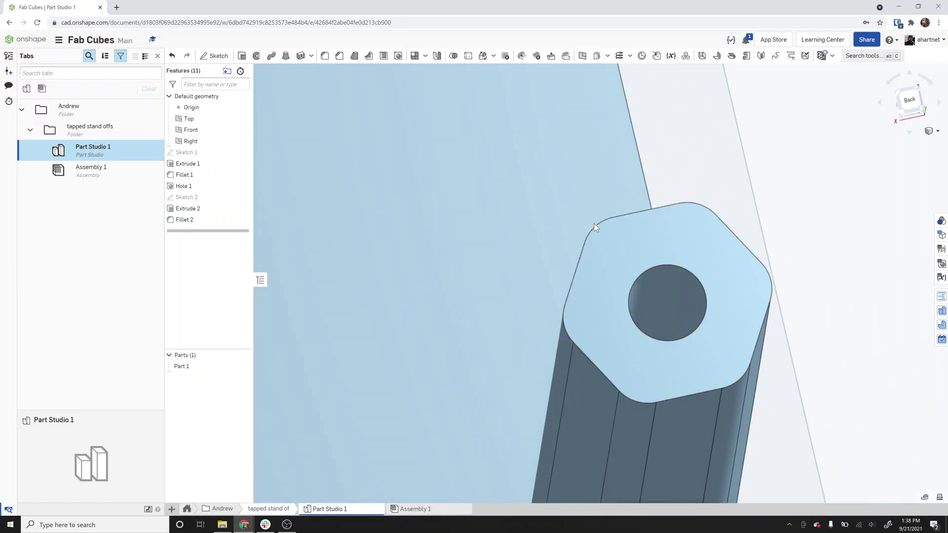
right_drag(719, 279, 721, 289)
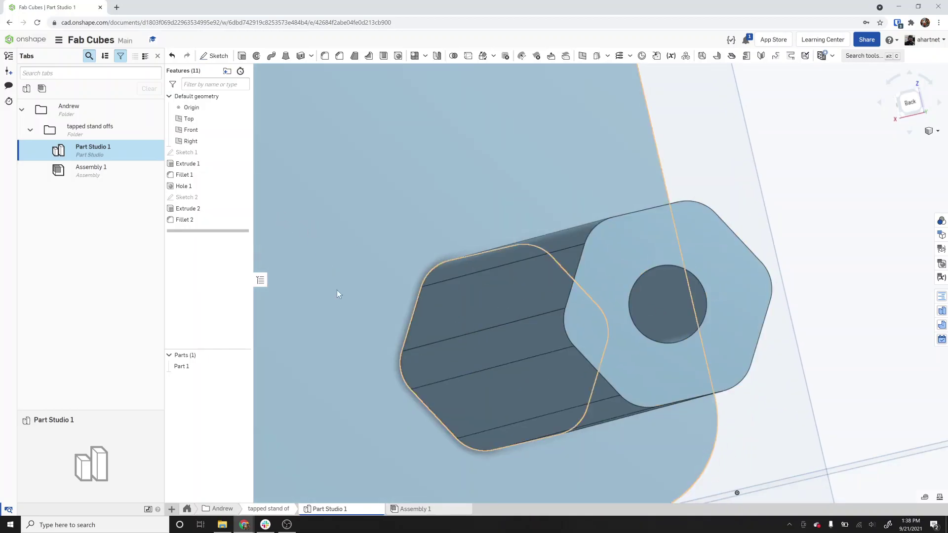
scroll(379, 327, down, 3)
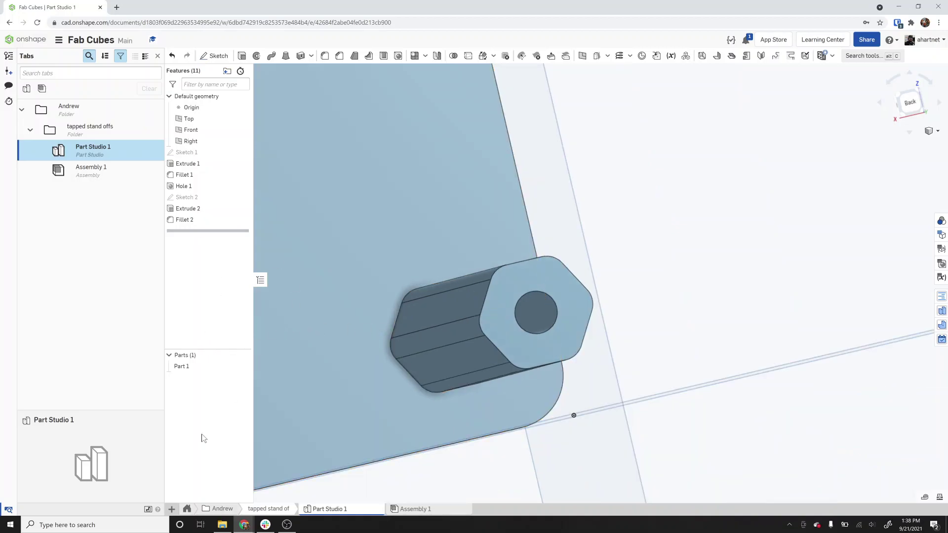
double_click(194, 209)
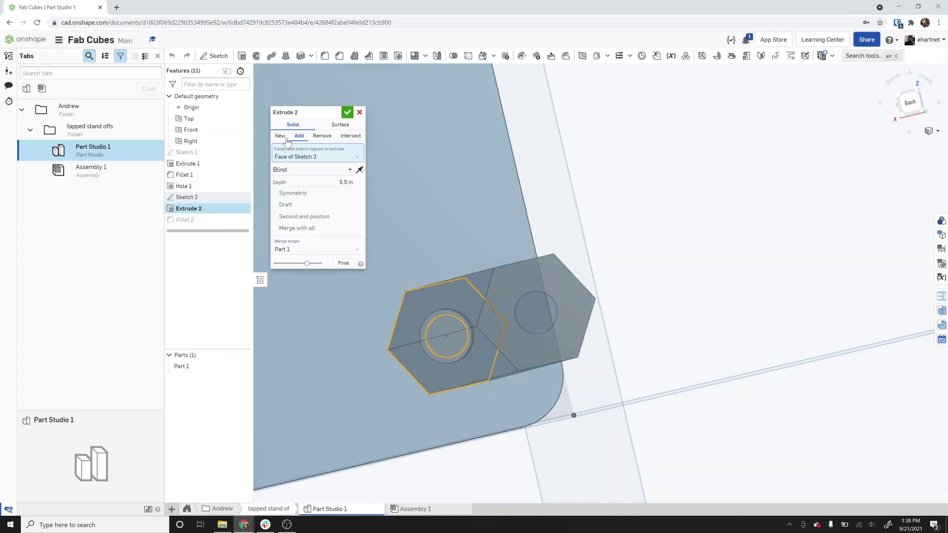
click(280, 136)
click(347, 112)
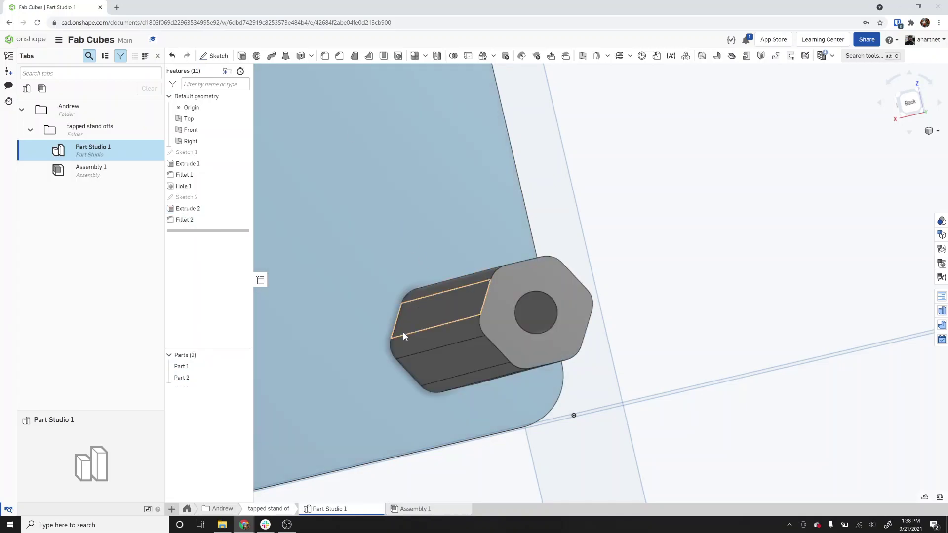
Rename the Part Studio as "Standoff assembly"
scroll(415, 339, up, 3)
scroll(415, 335, down, 5)
right_drag(417, 334, 431, 334)
scroll(431, 334, down, 5)
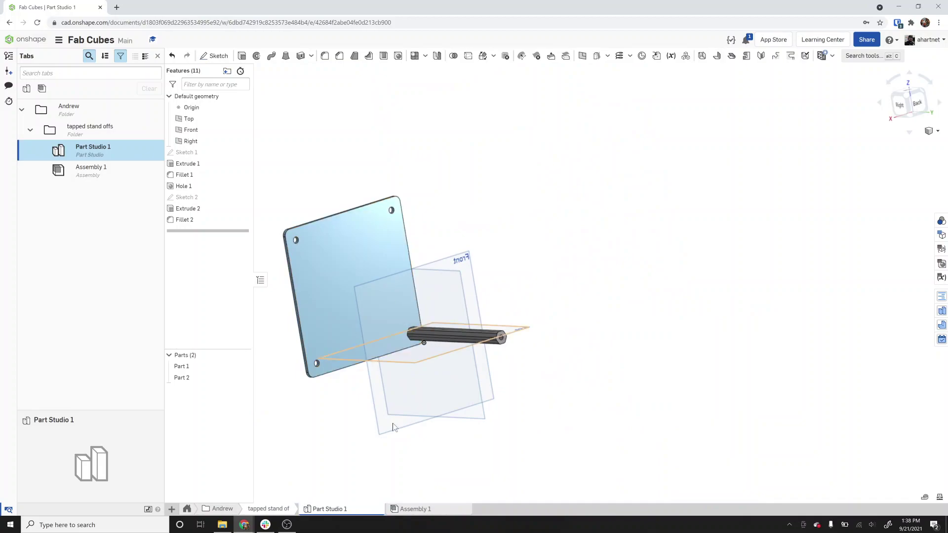
right_click(356, 514)
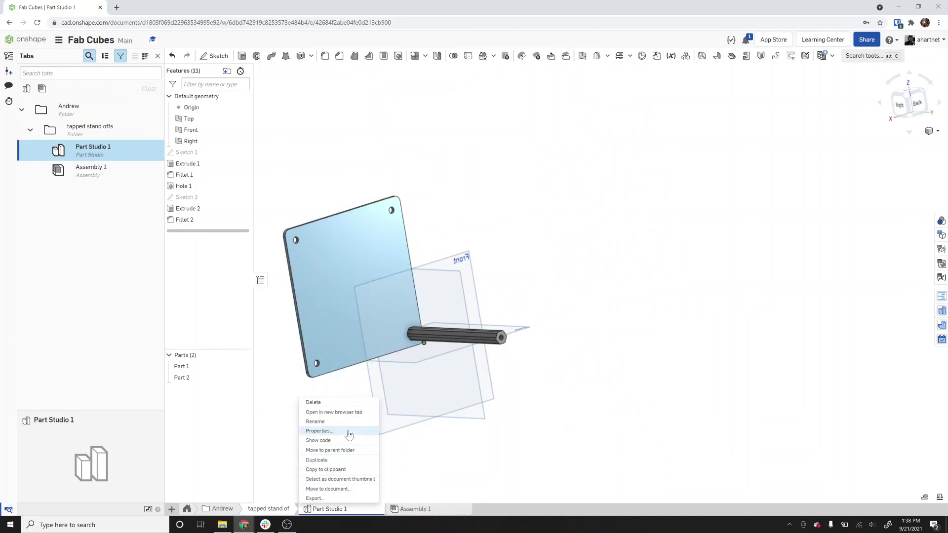
click(339, 426)
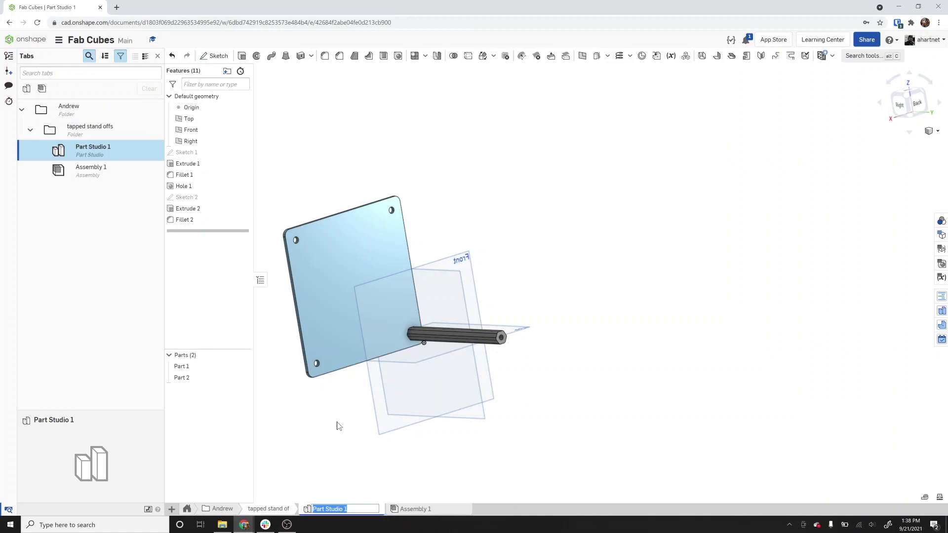
text(Standoff assembly)
key(Return)
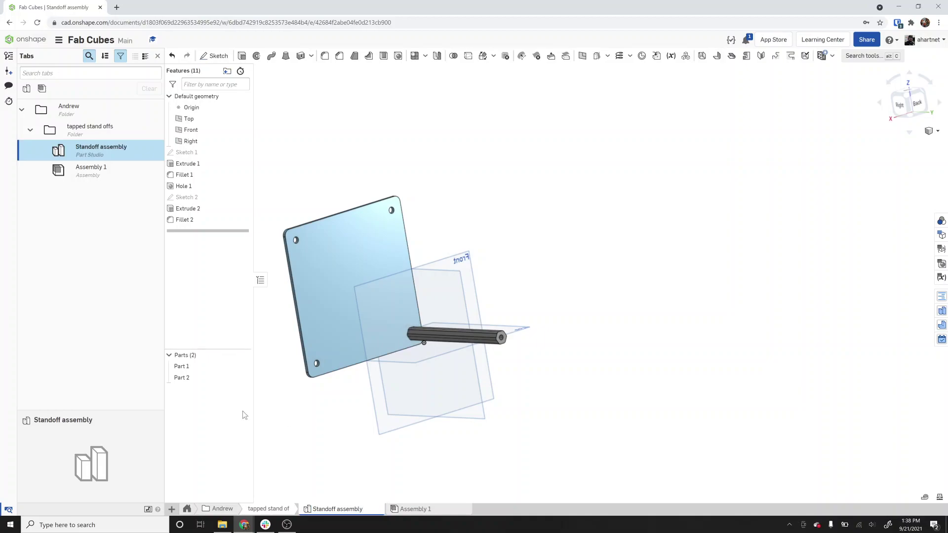
Rename Part 1 as "plate"
right_click(197, 369)
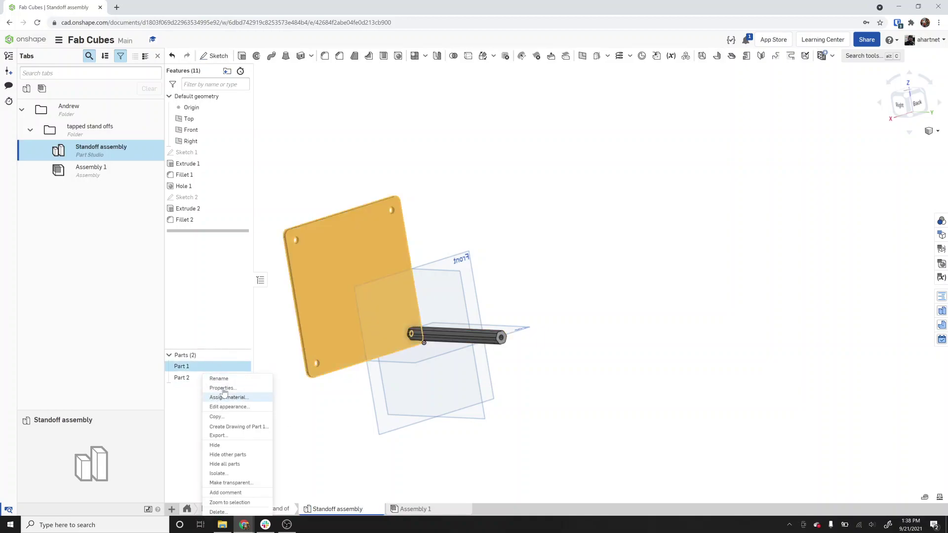
click(220, 379)
text(palte)
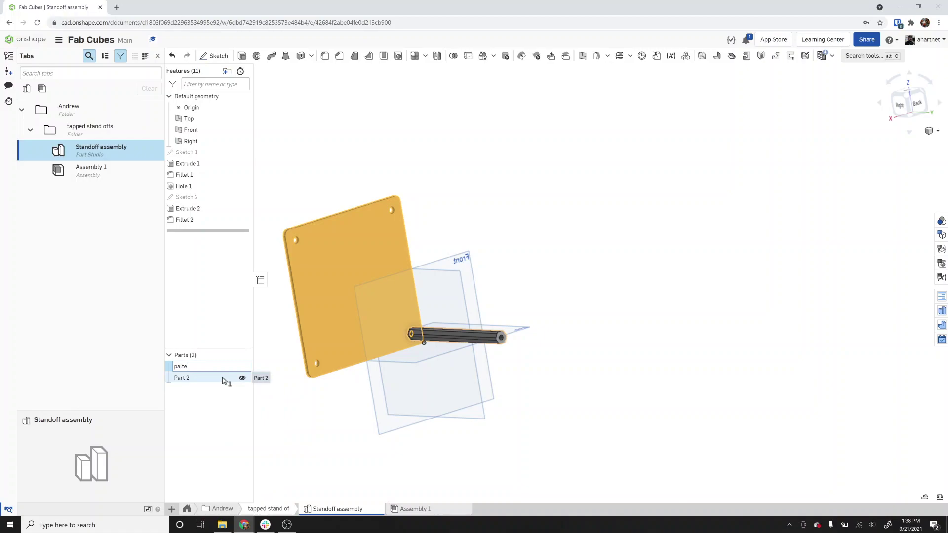
text(ate)
key(Return)
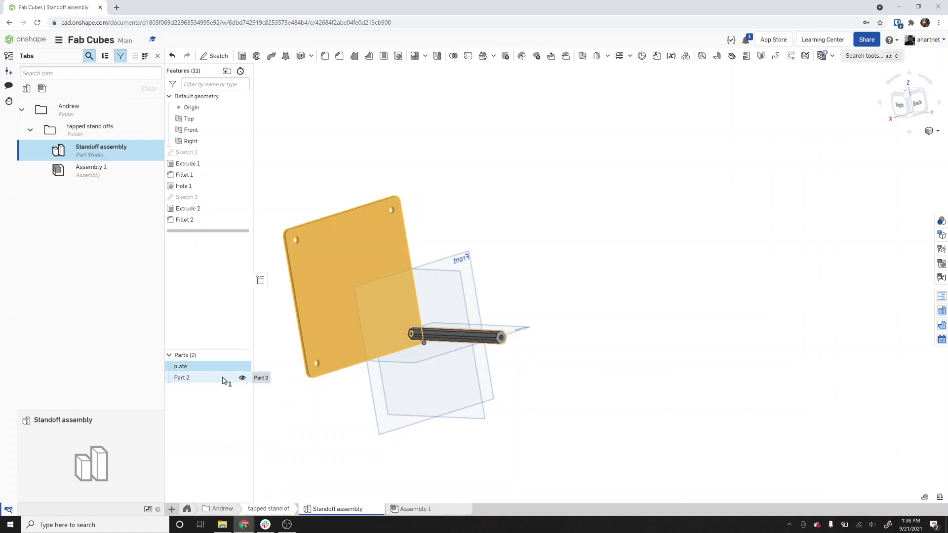
Rename Part 2 as "standoff"
click(223, 380)
click(223, 380)
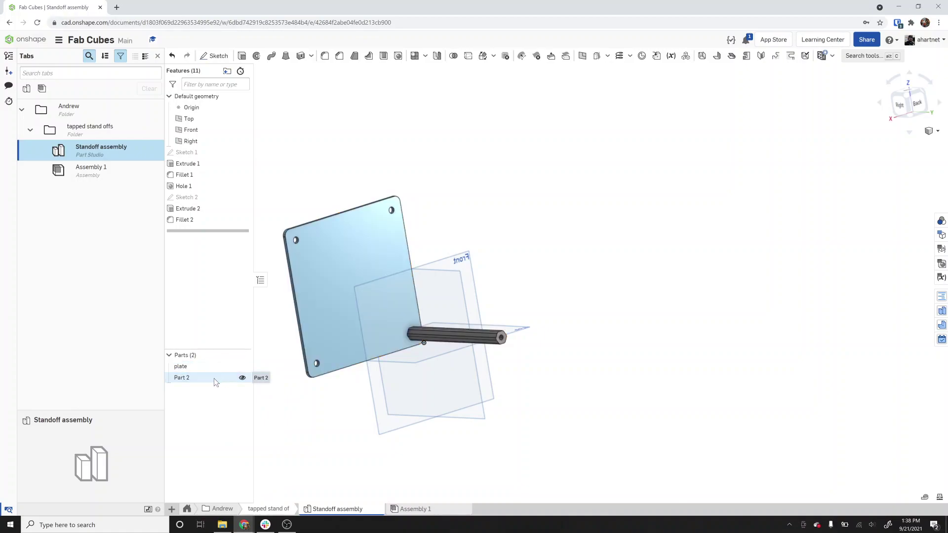
right_click(190, 379)
click(206, 238)
text(standoff)
key(Return)
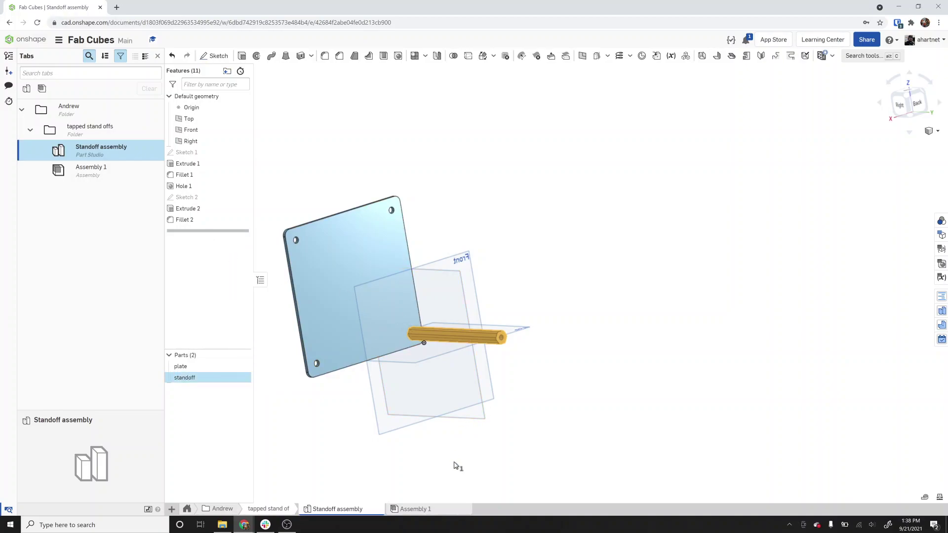
Open Assembly 1 and insert two plates and one standoff from the Standoff assembly Part Studio
click(442, 487)
click(424, 510)
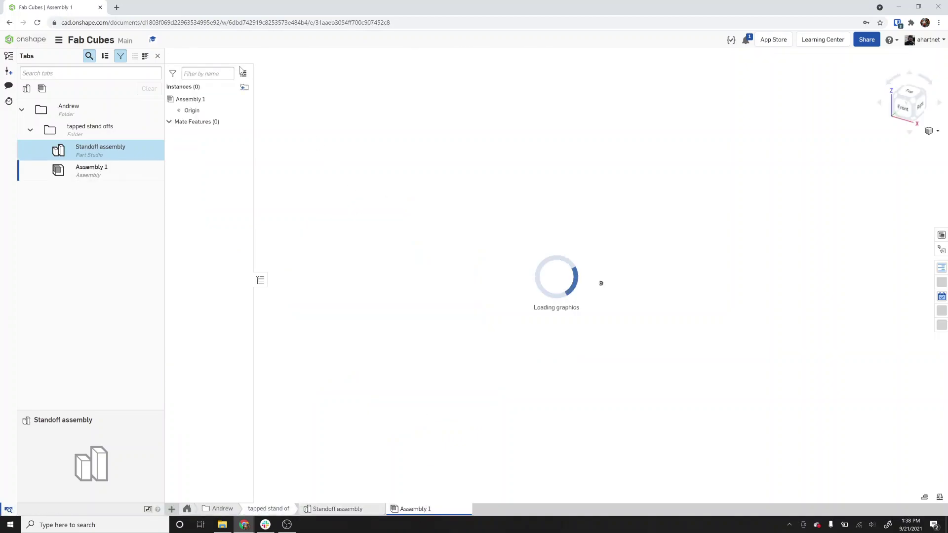
click(229, 56)
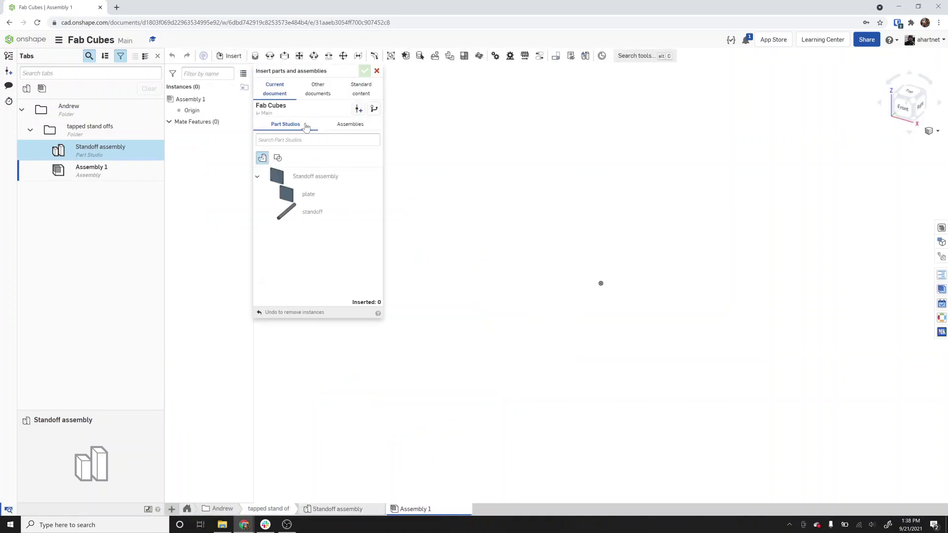
click(306, 197)
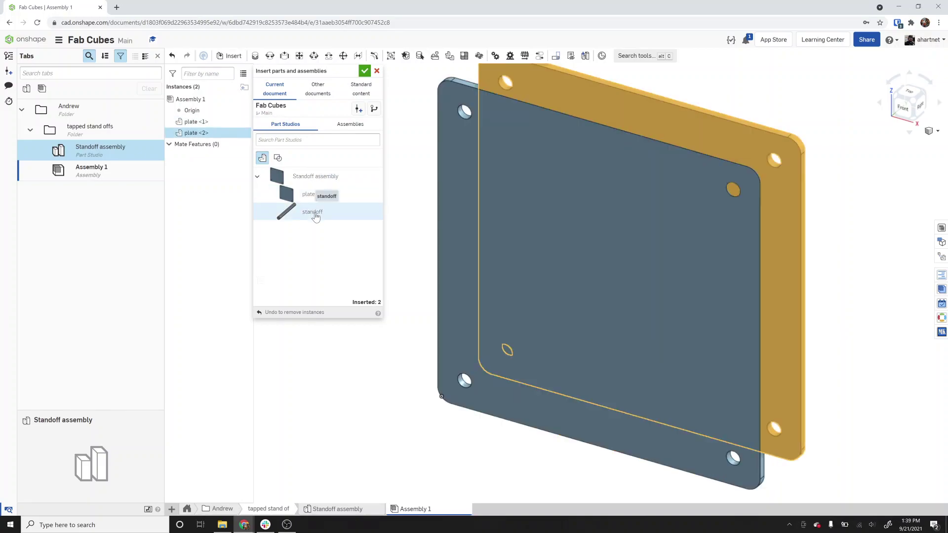
click(363, 72)
scroll(340, 243, down, 3)
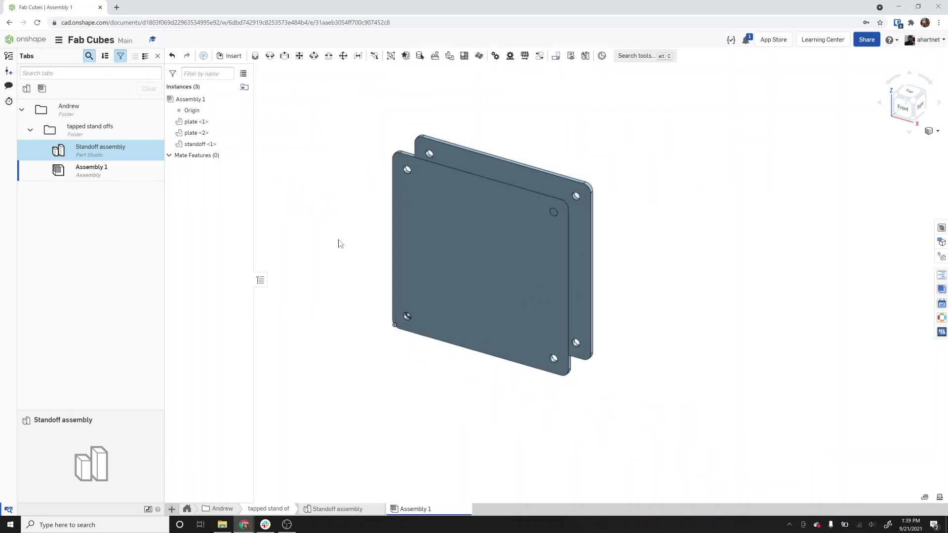
Fix the first plate in place and move the second plate and the standoff away from it
drag(515, 171, 672, 129)
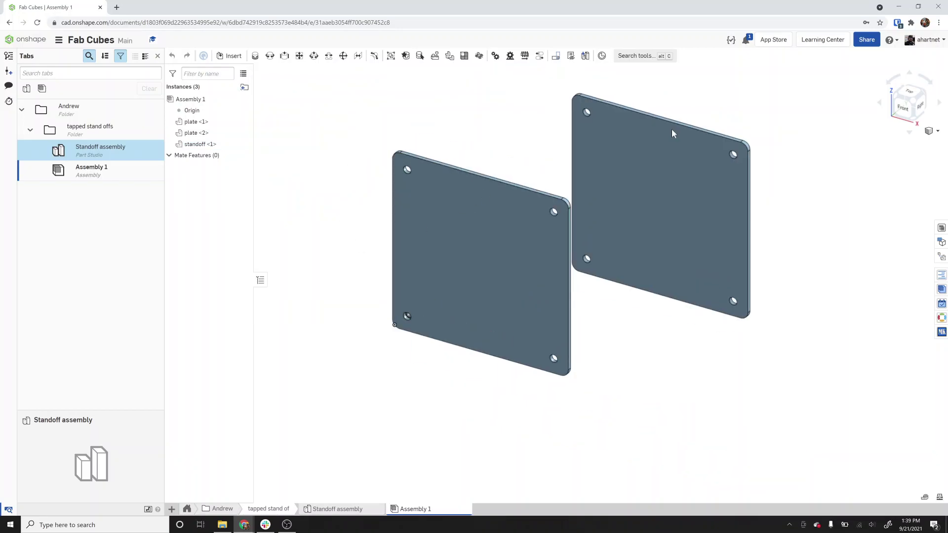
right_click(204, 122)
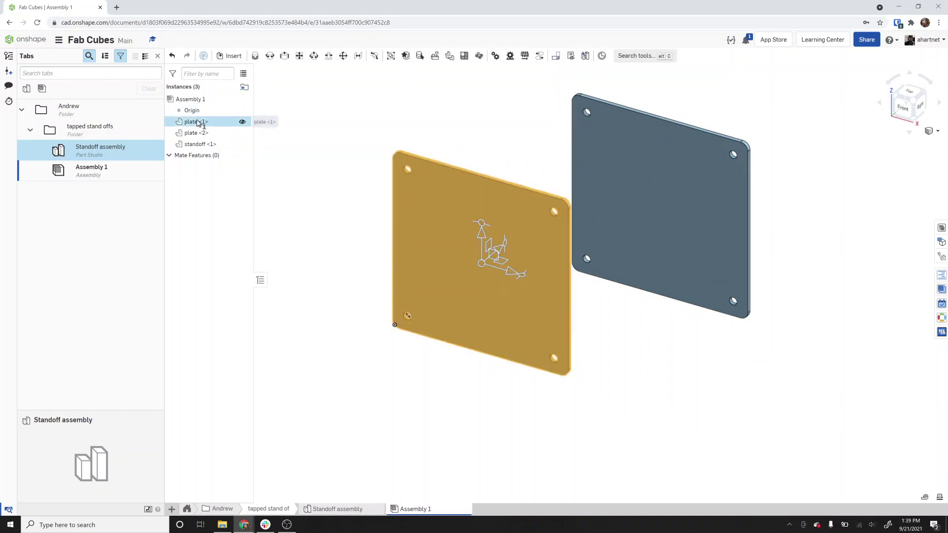
click(231, 197)
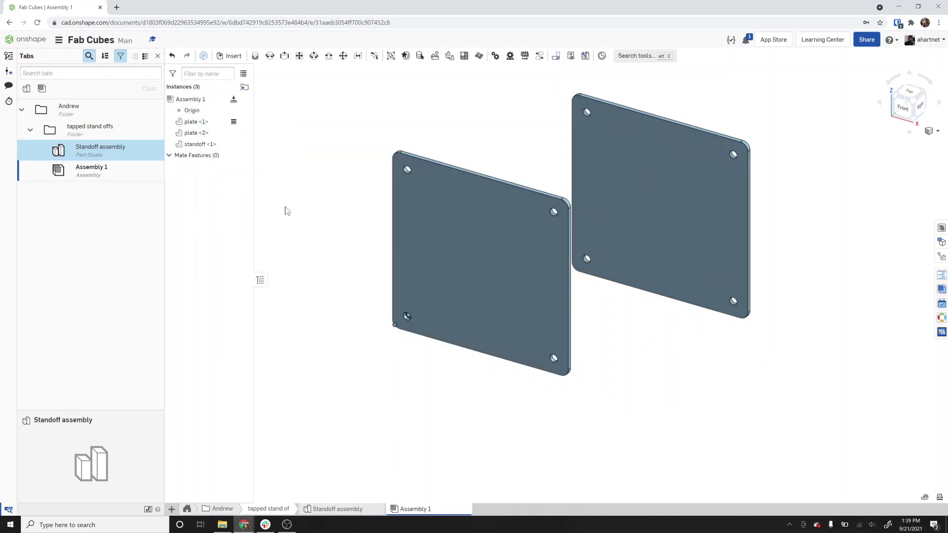
right_drag(356, 329, 315, 330)
drag(647, 309, 689, 316)
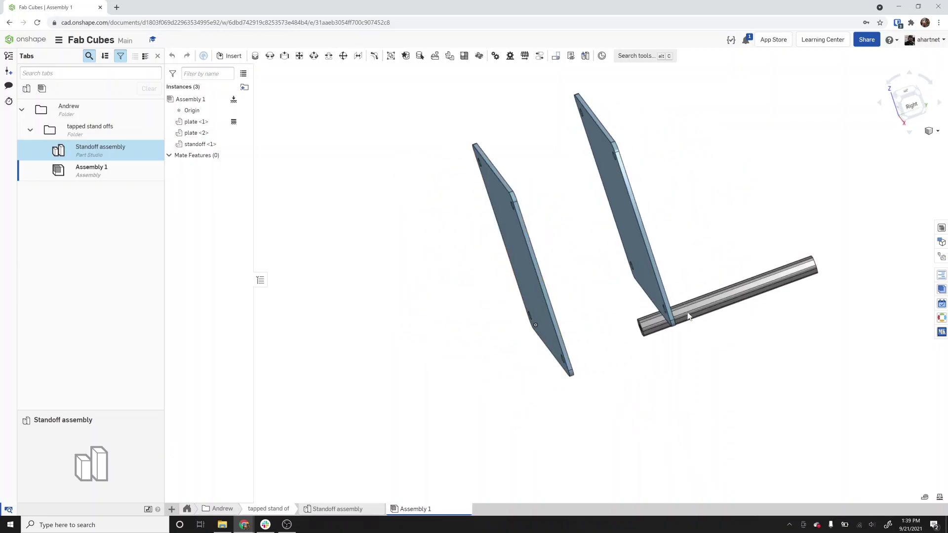
Fasten the standoff's end hole to the lower corner hole of the first plate with a Fastened mate
click(255, 55)
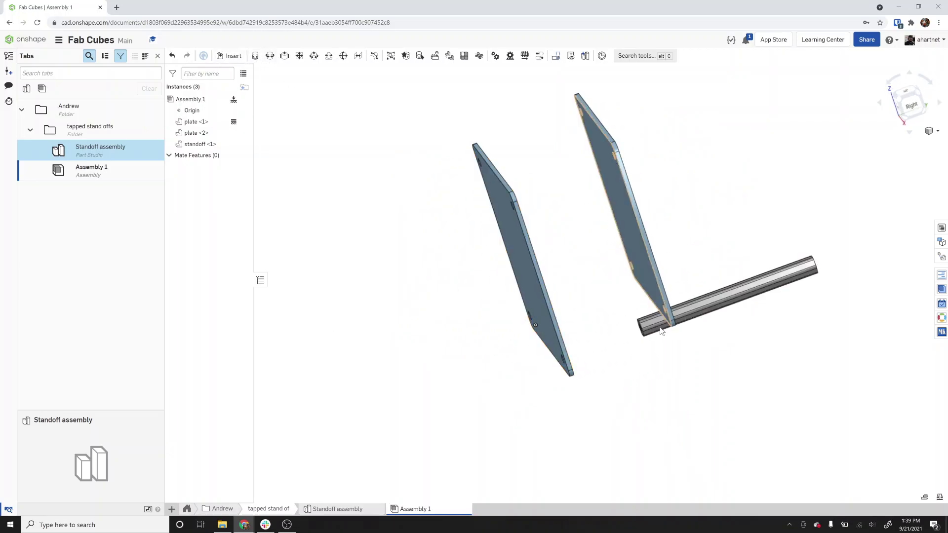
scroll(669, 321, up, 5)
right_drag(610, 336, 598, 330)
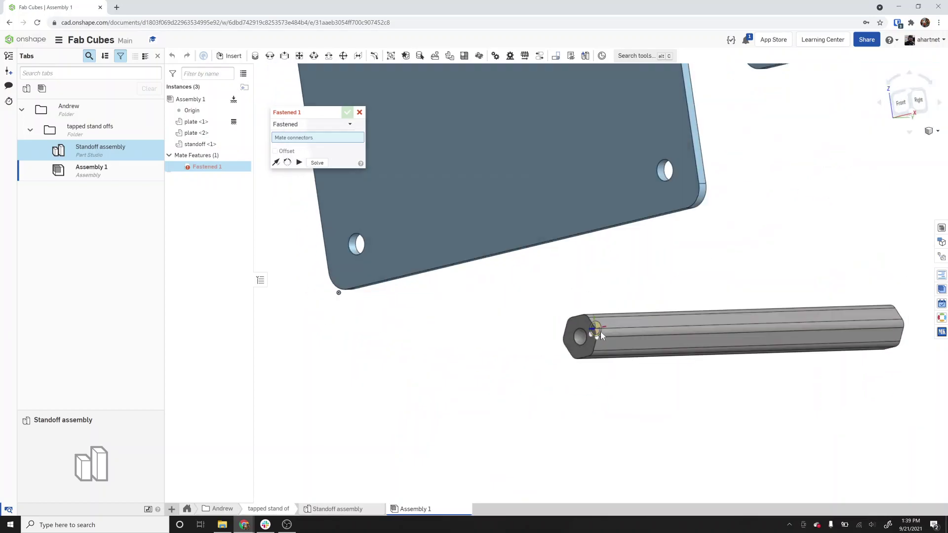
scroll(597, 333, up, 5)
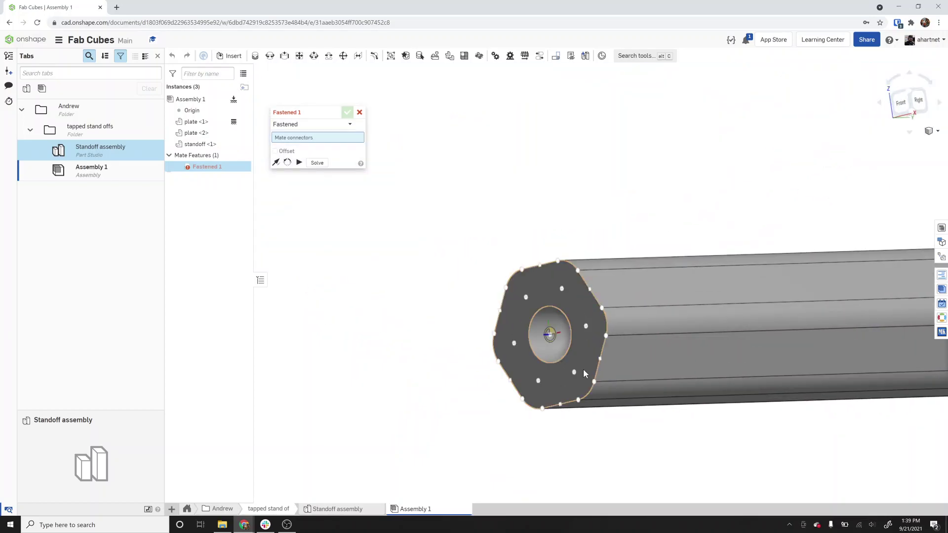
click(553, 346)
scroll(550, 341, down, 5)
scroll(432, 332, up, 4)
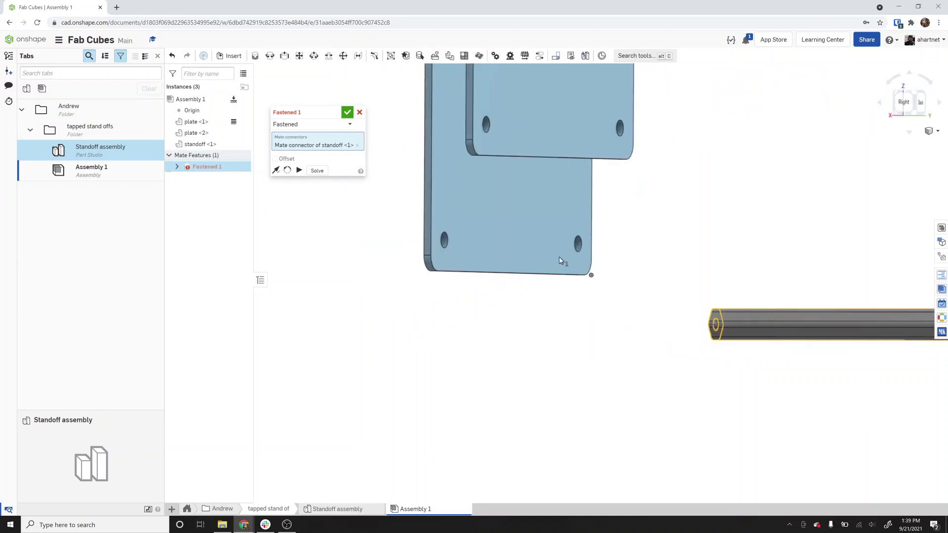
scroll(573, 251, up, 4)
click(588, 233)
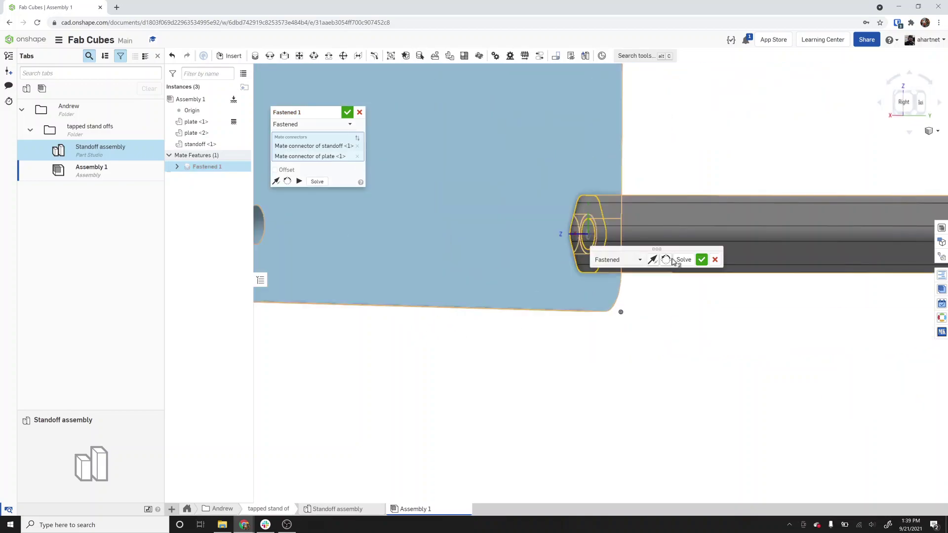
click(704, 258)
scroll(630, 339, down, 2)
scroll(629, 339, down, 3)
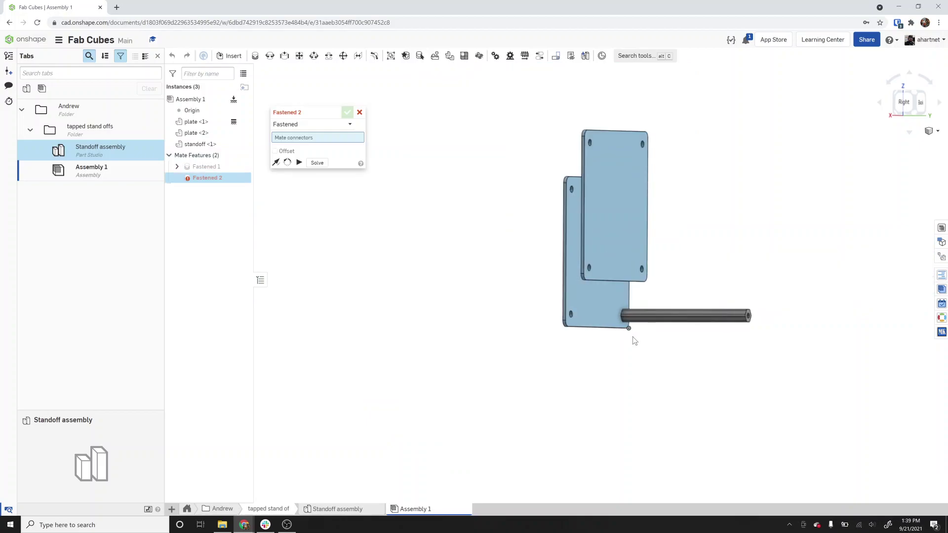
Open the FRC parts library and expand its Shafts (Configurable) category
right_drag(631, 339, 746, 356)
click(942, 334)
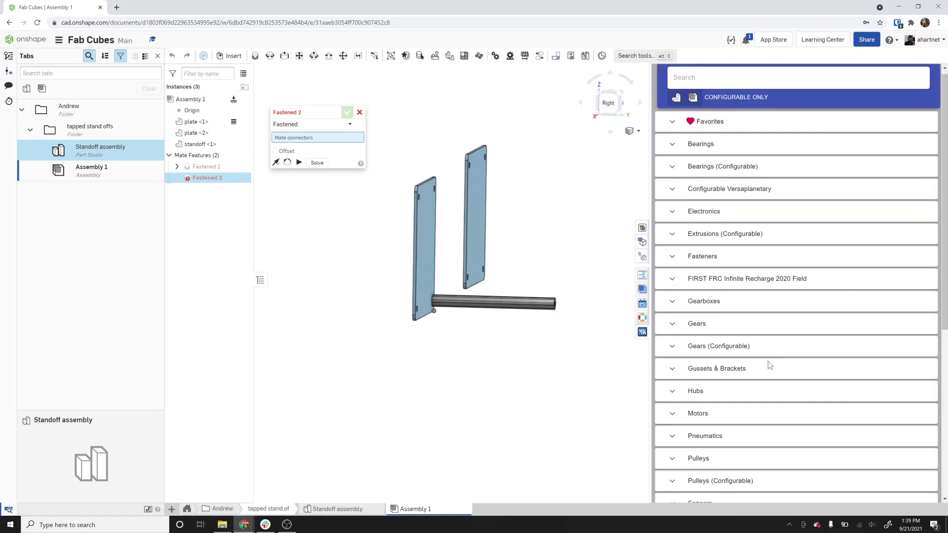
scroll(768, 364, down, 4)
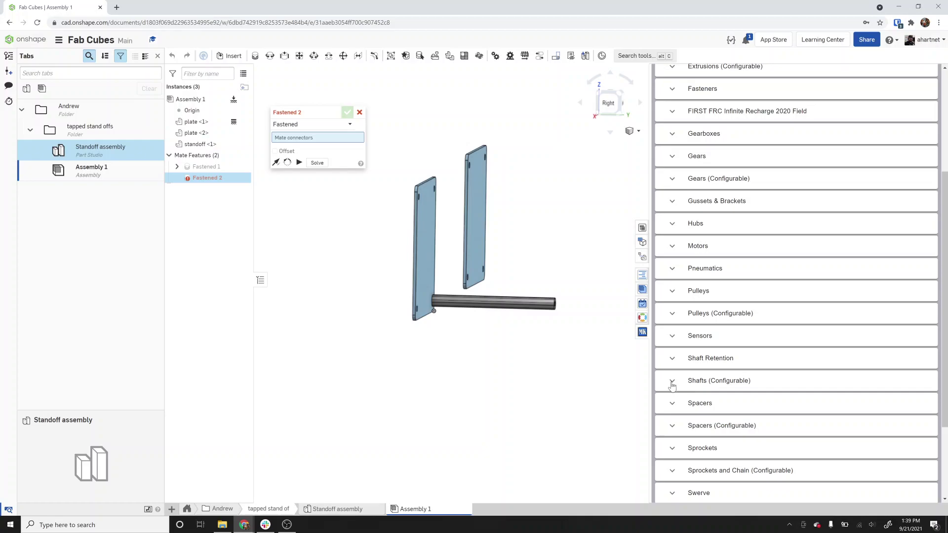
click(672, 383)
scroll(786, 322, down, 5)
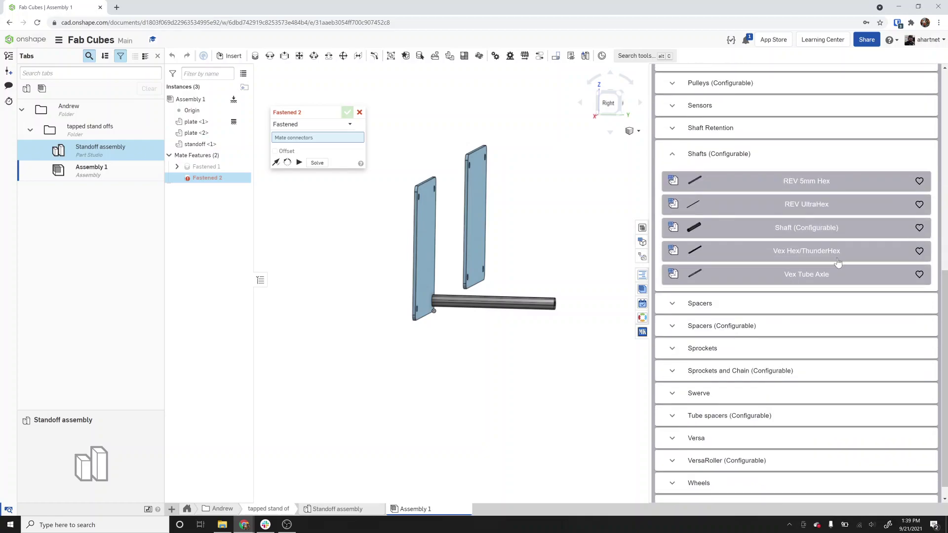
Insert a Vex Hex/ThunderHex shaft with 1/2" Hex size, ThunderHex enabled and 5.5 inch length, and cancel the empty Fastened mate
click(820, 256)
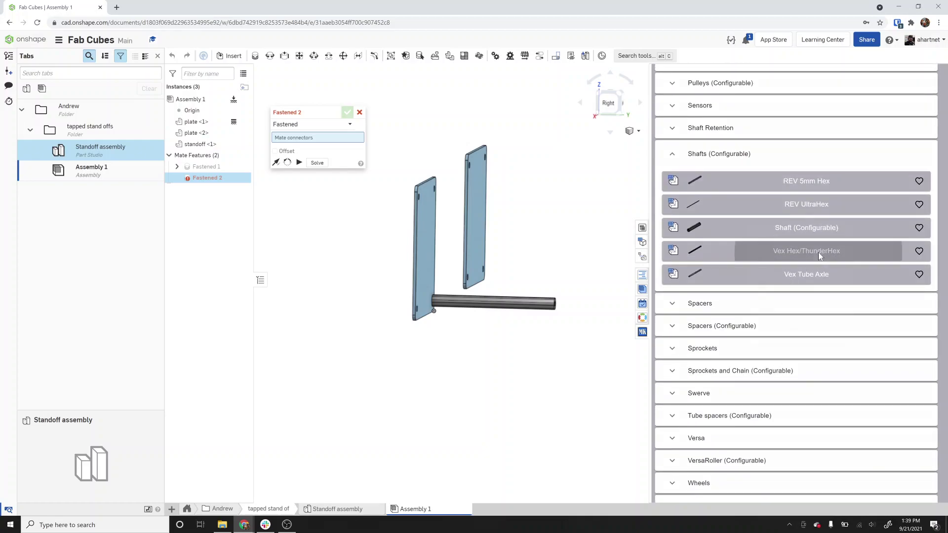
click(784, 271)
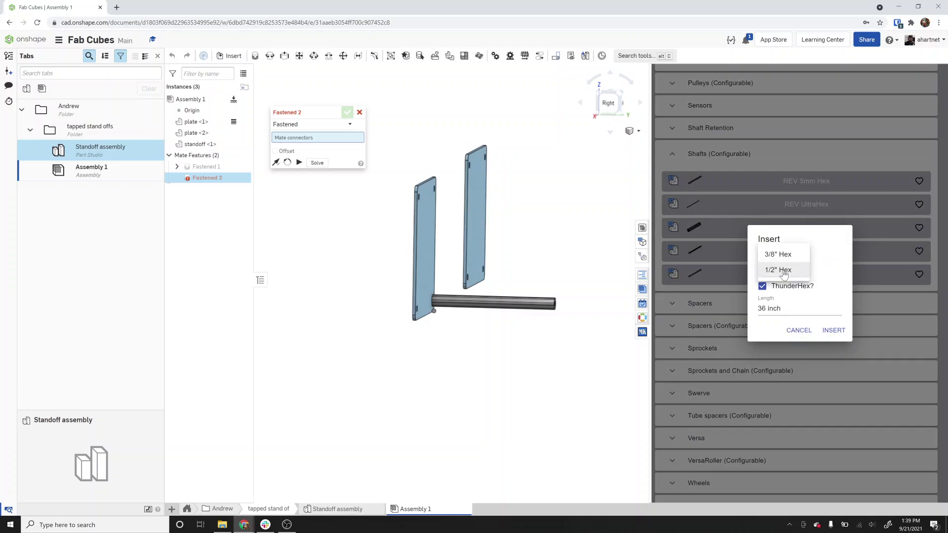
click(784, 272)
click(766, 309)
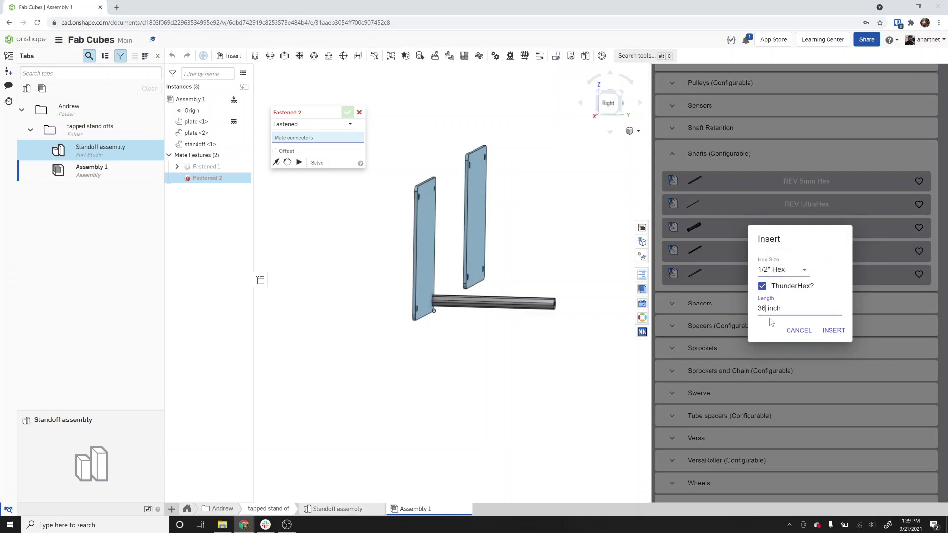
drag(766, 309, 750, 312)
text(5.5)
click(857, 369)
click(835, 332)
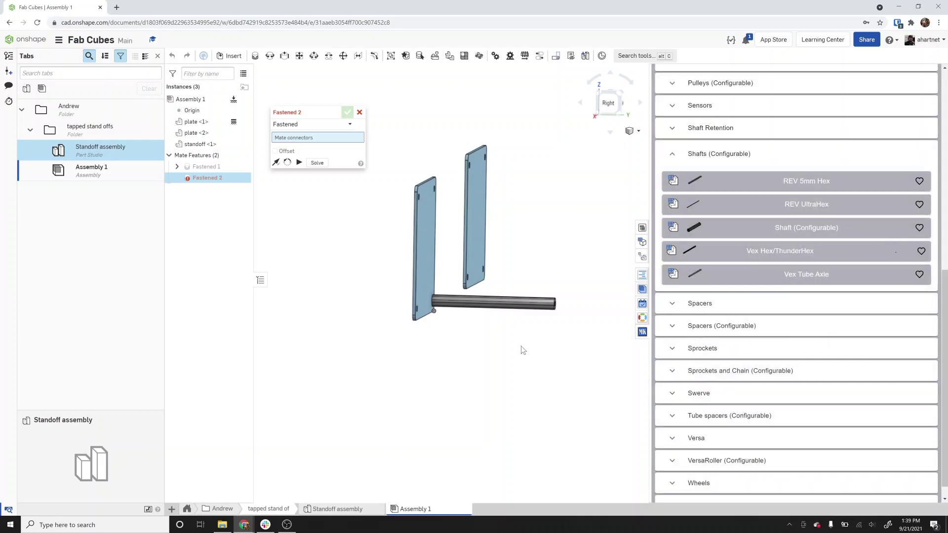
scroll(446, 352, down, 3)
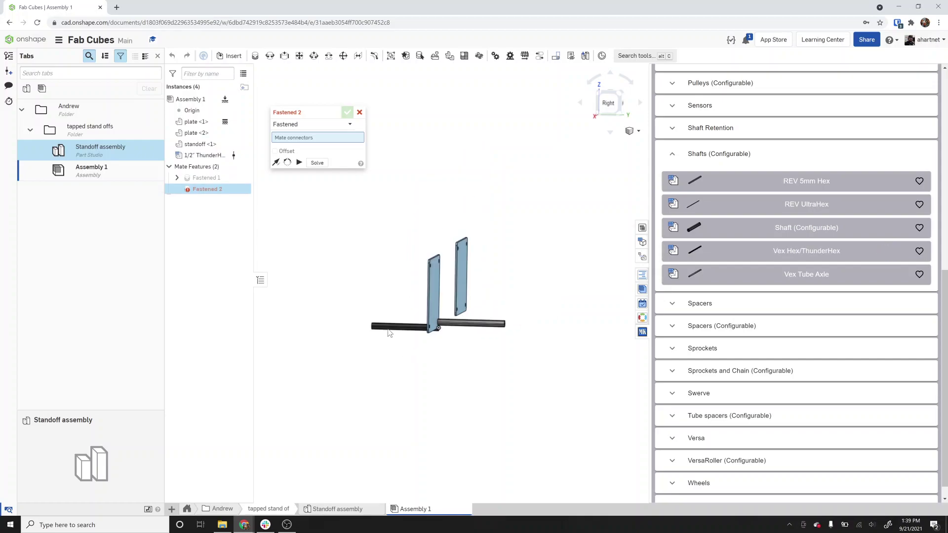
click(360, 112)
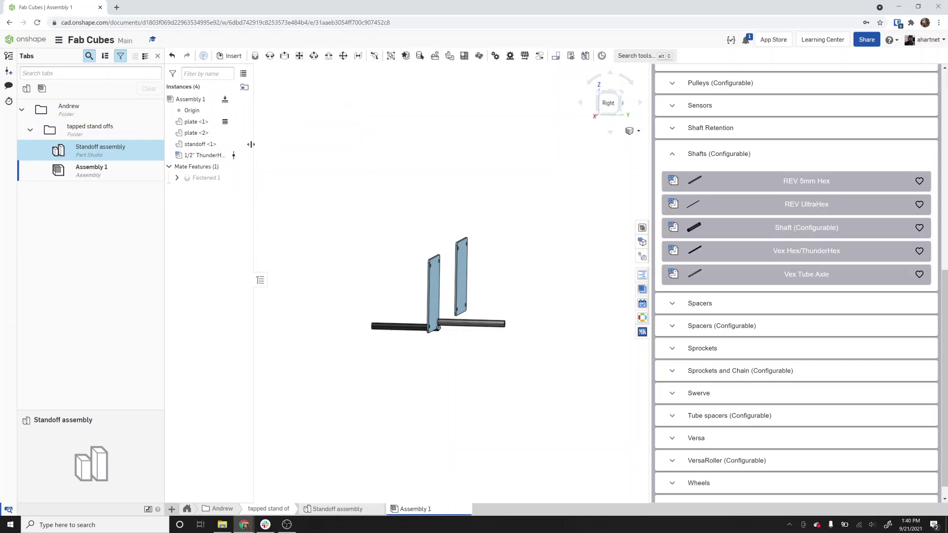
Copy the 1/2" ThunderHex shaft and paste two more instances into the assembly
click(204, 155)
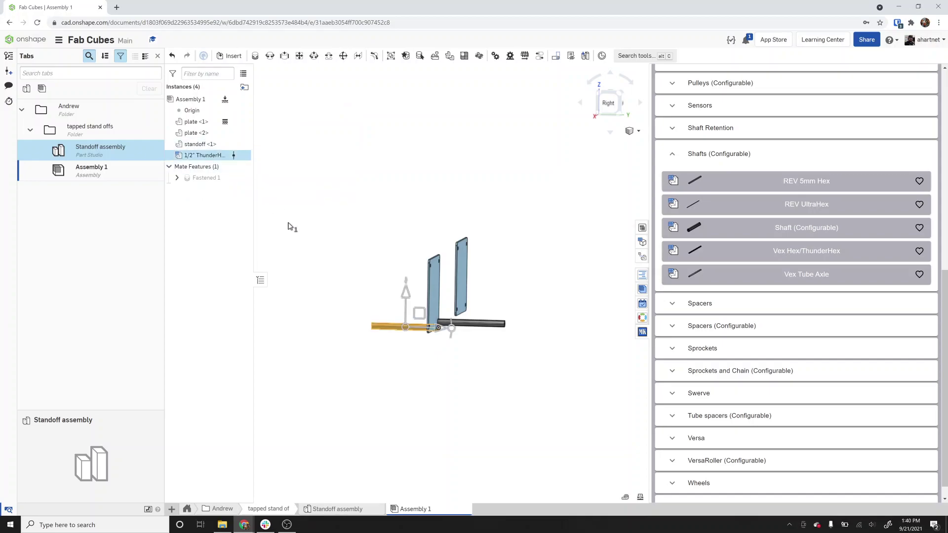
key(ctrl+c)
key(ctrl+v)
key(ctrl+v)
click(360, 282)
Fasten the end hole of one ThunderHex shaft to the other lower corner hole of the first plate
key(shift+7)
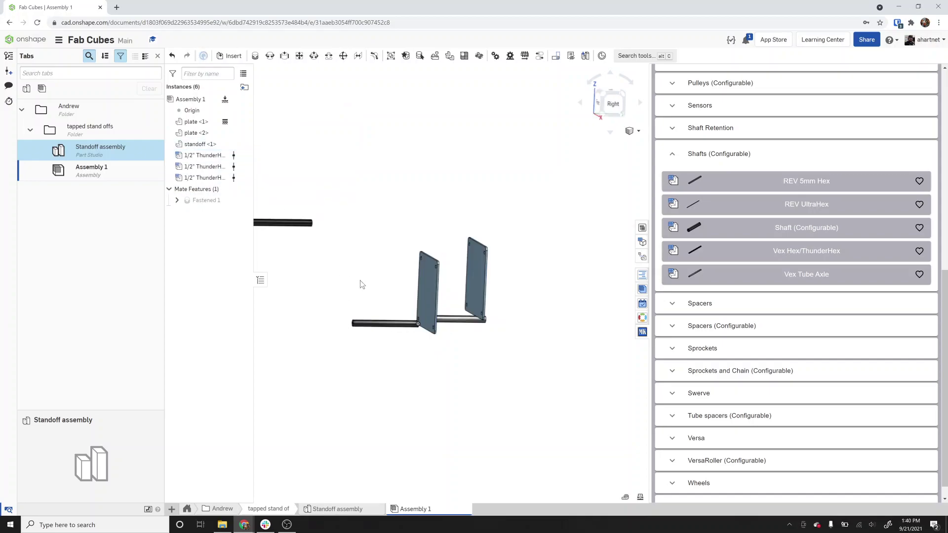
click(263, 58)
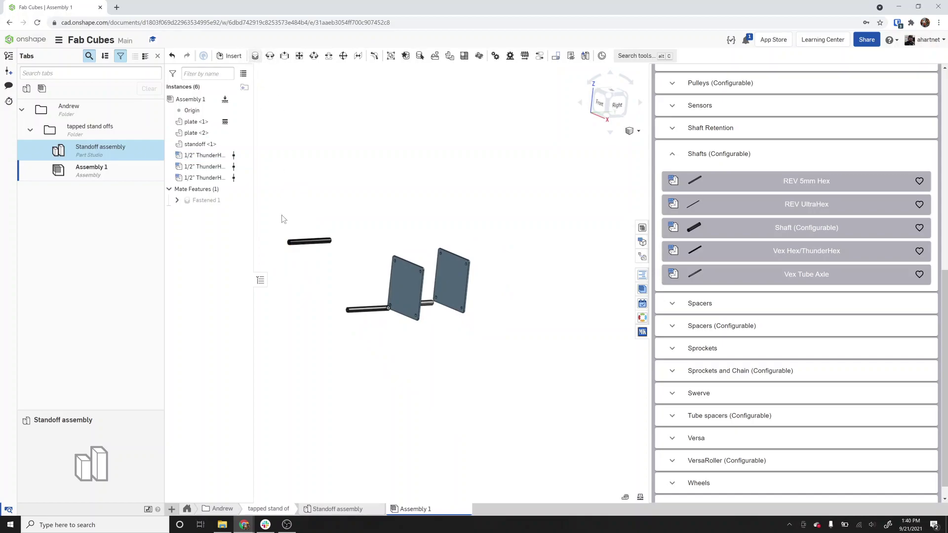
scroll(290, 237, up, 10)
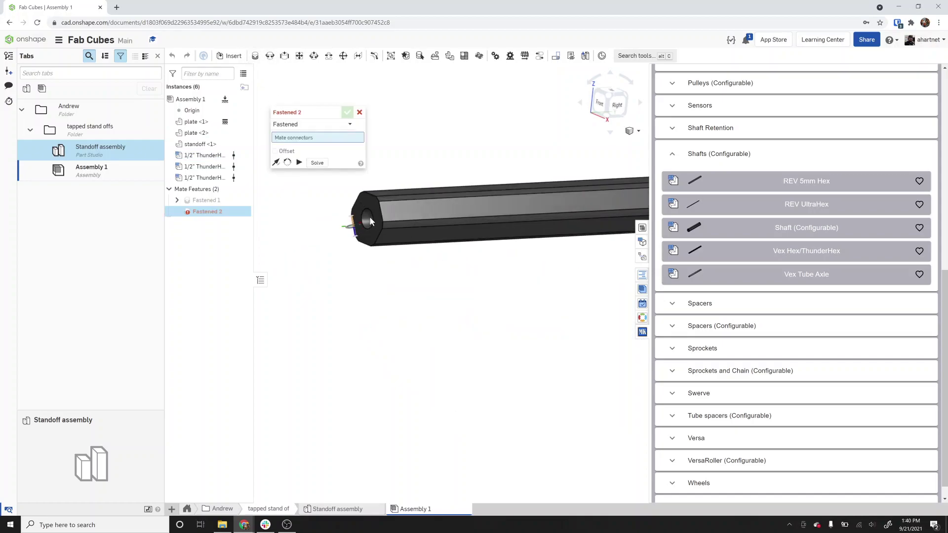
scroll(372, 220, up, 3)
click(364, 228)
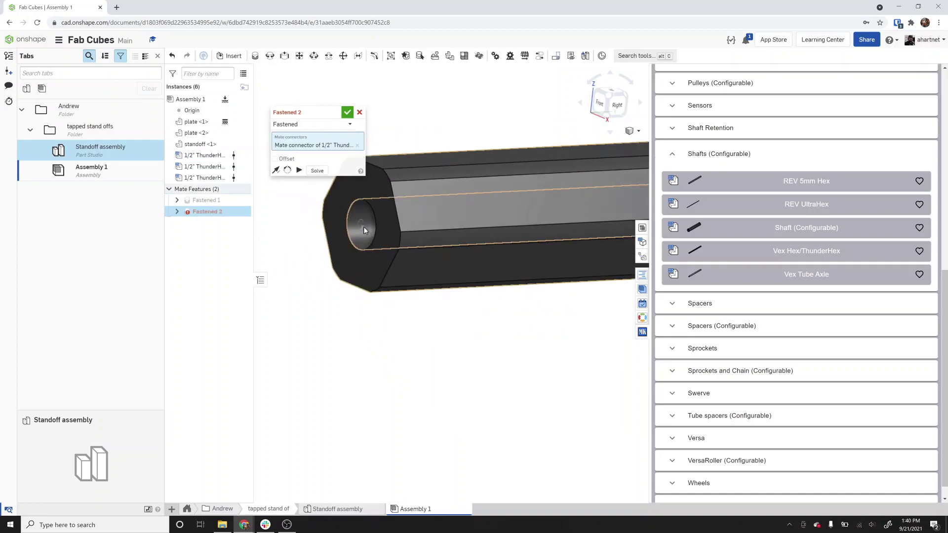
scroll(363, 227, down, 12)
right_drag(453, 301, 412, 297)
scroll(535, 360, down, 2)
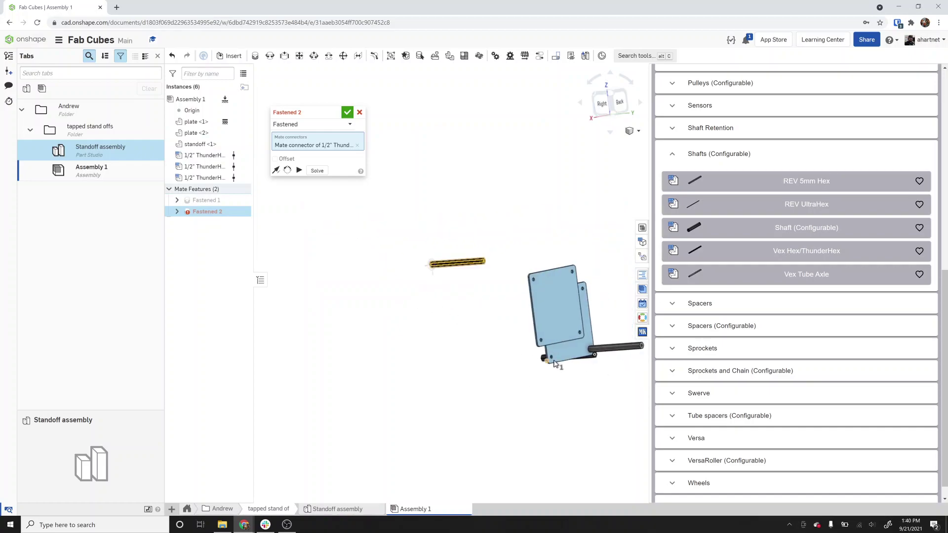
scroll(554, 364, up, 10)
click(520, 324)
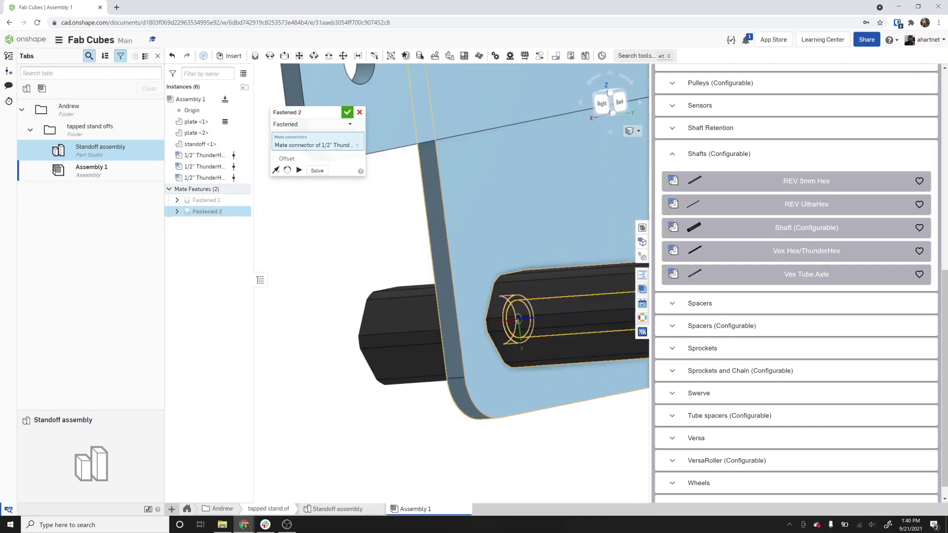
click(636, 343)
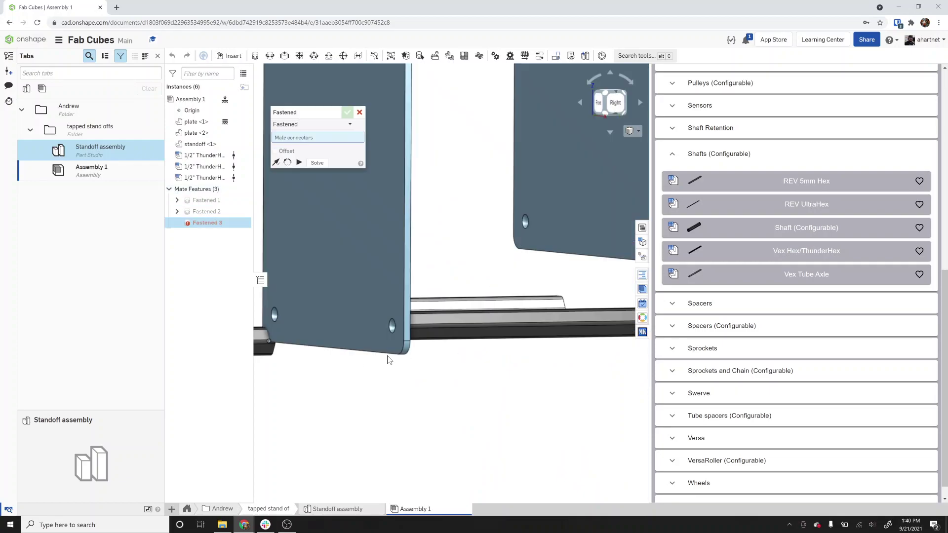
Fasten the second ThunderHex shaft's end hole to the first plate's upper corner hole, directly above the previously fastened shaft
scroll(395, 358, down, 8)
scroll(311, 359, up, 8)
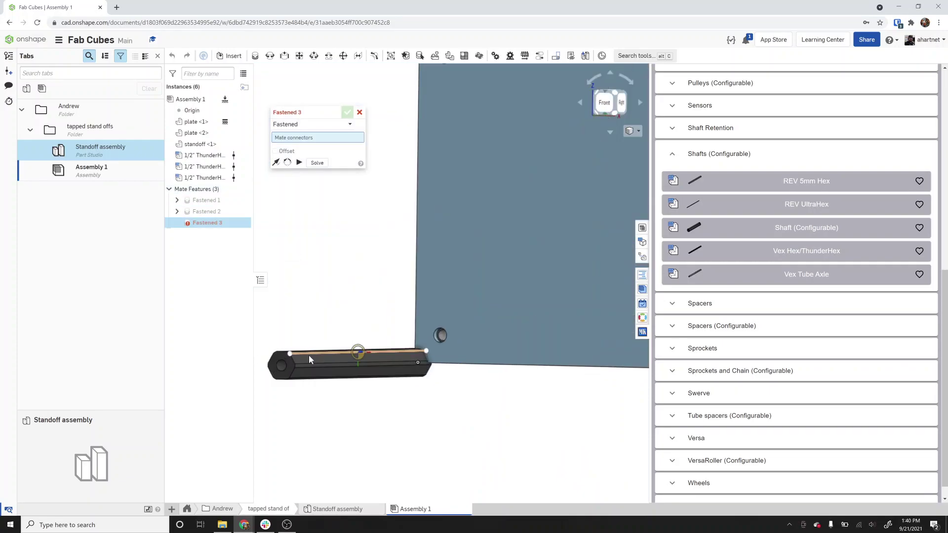
scroll(284, 367, up, 5)
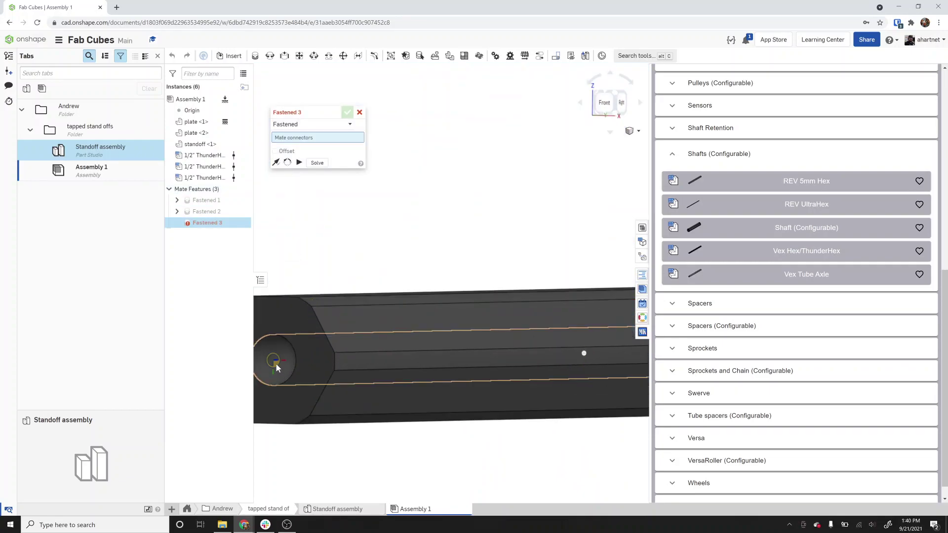
click(275, 364)
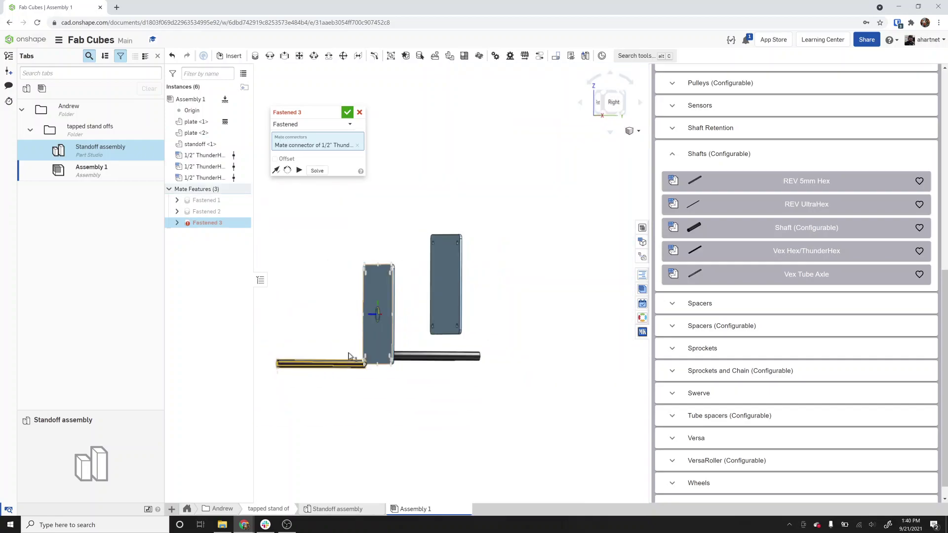
scroll(395, 310, up, 8)
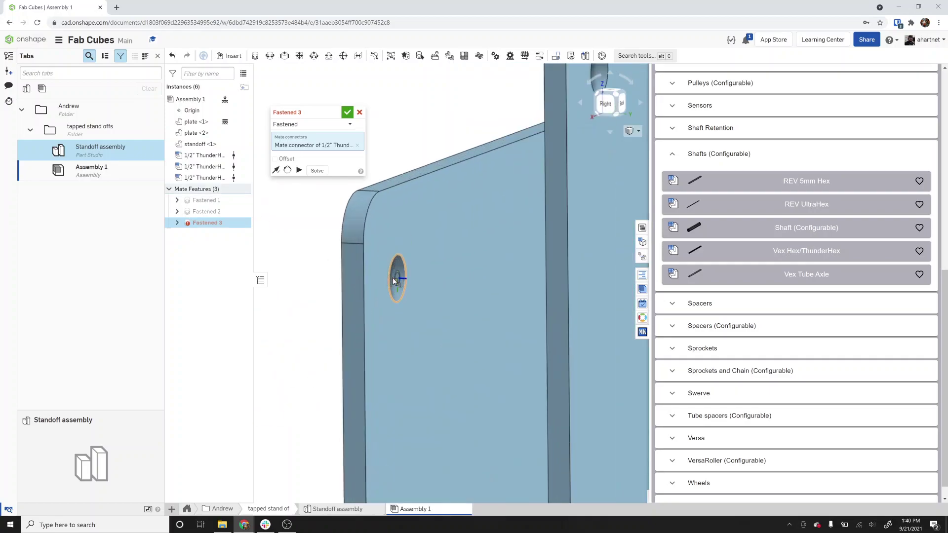
click(395, 278)
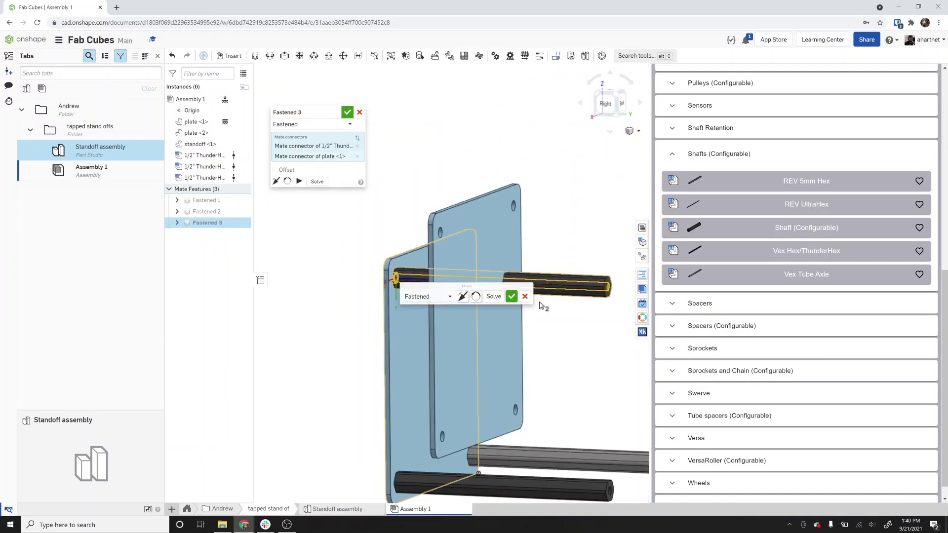
click(511, 296)
Fasten the last ThunderHex shaft's end hole to the remaining upper corner hole of the first plate
key(m)
scroll(332, 241, down, 5)
right_drag(333, 241, 350, 242)
scroll(307, 244, down, 4)
scroll(301, 240, up, 10)
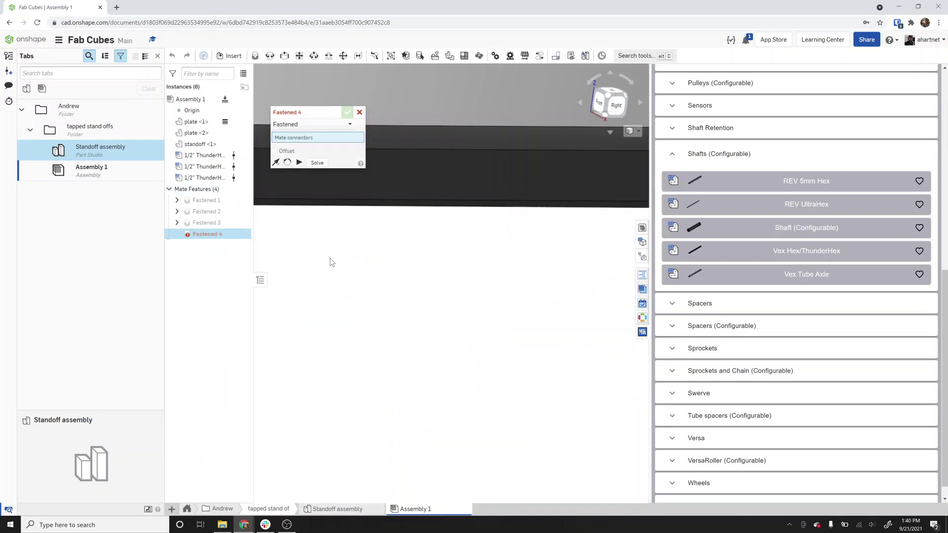
scroll(304, 232, up, 5)
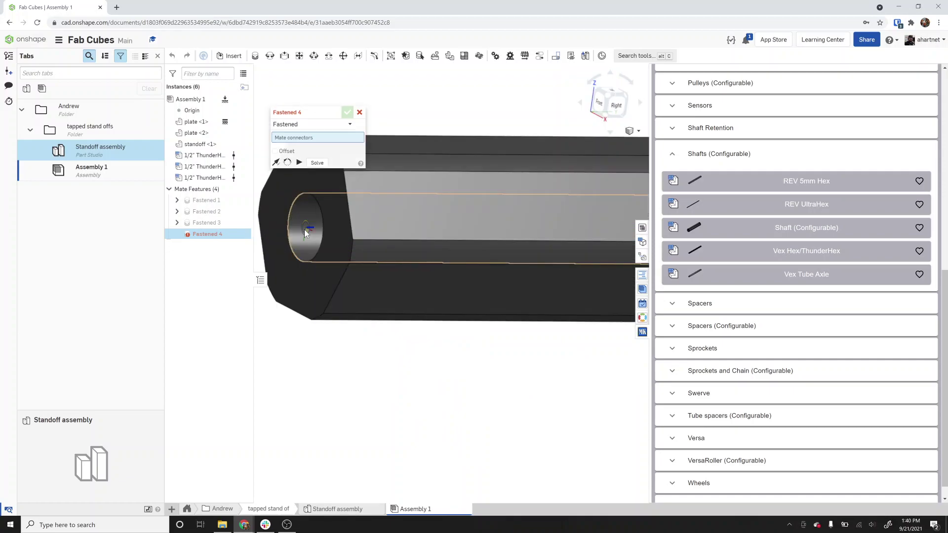
click(305, 233)
scroll(306, 233, down, 10)
right_drag(305, 233, 455, 310)
scroll(498, 313, up, 6)
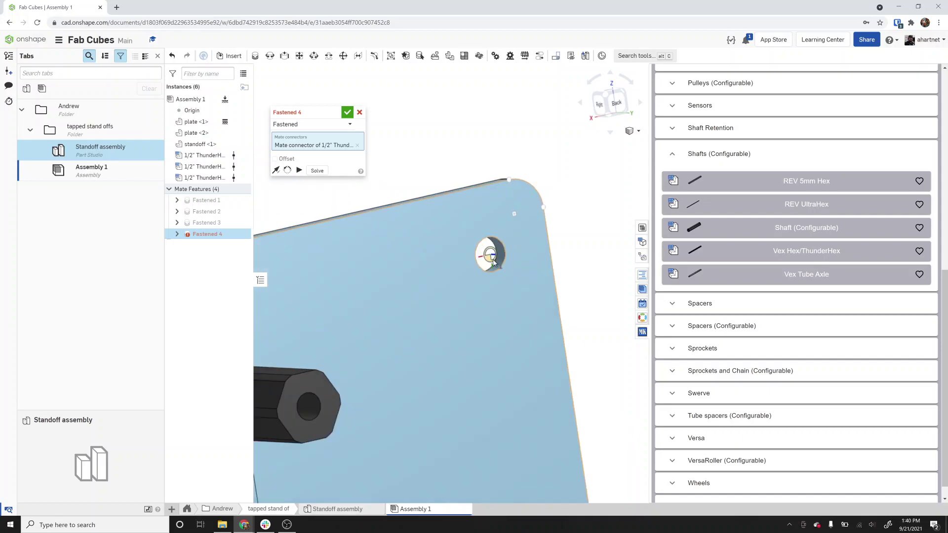
click(490, 255)
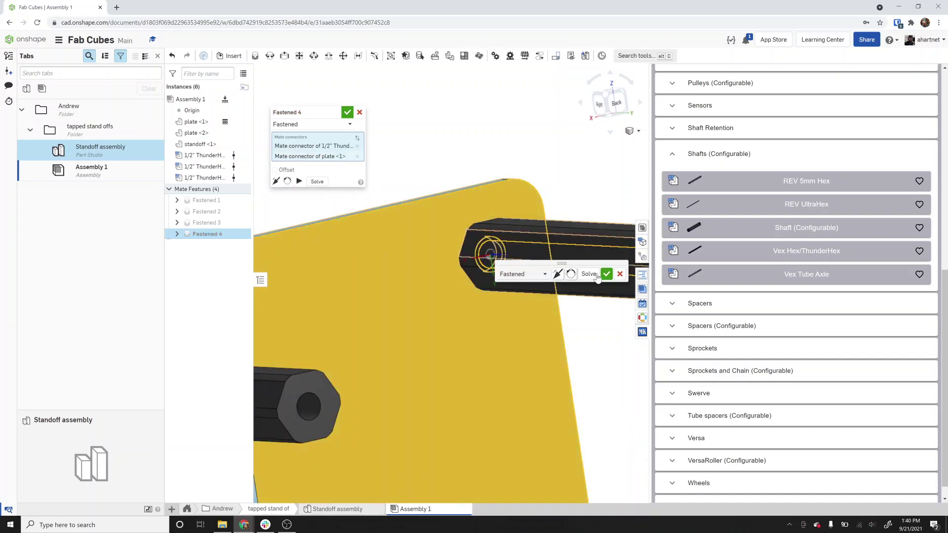
click(609, 271)
Fasten a corner hole of the second plate to the free end hole of an upper ThunderHex shaft
scroll(420, 287, down, 3)
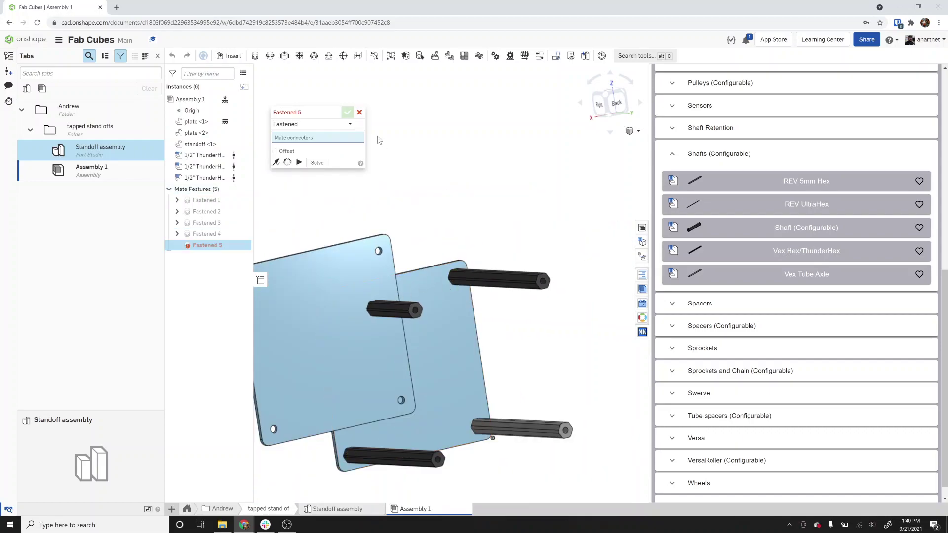
mouse_move(354, 260)
right_down()
mouse_move(375, 257)
mouse_move(348, 253)
right_up()
scroll(346, 252, up, 5)
scroll(346, 253, up, 2)
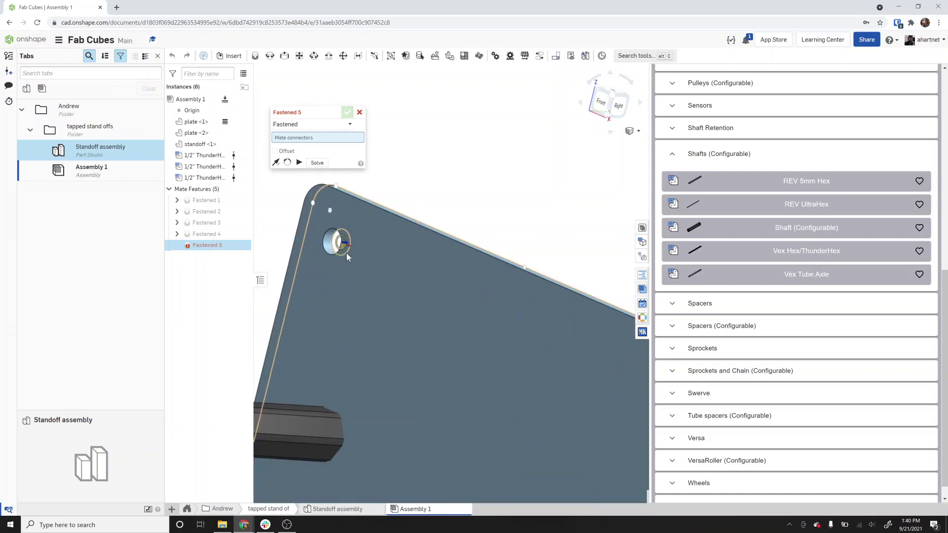
click(331, 245)
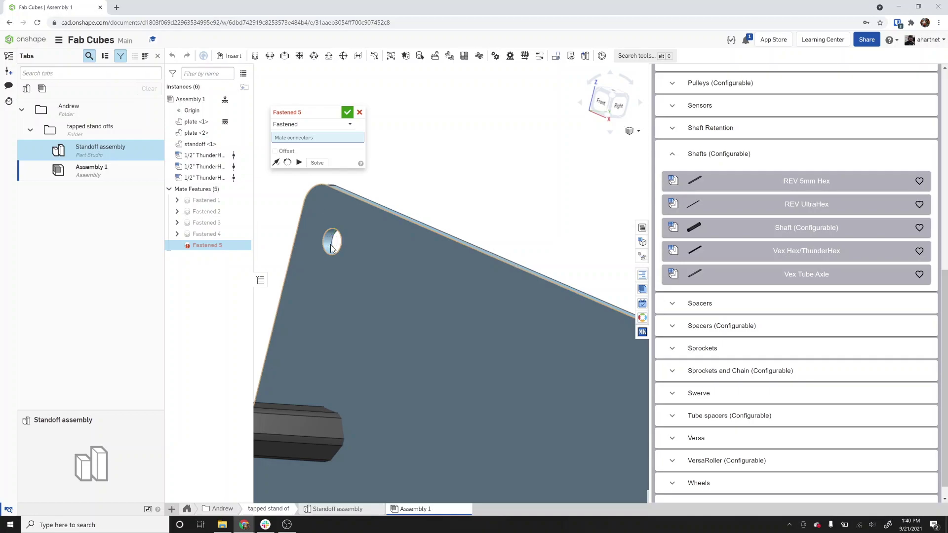
scroll(330, 245, down, 5)
right_drag(316, 250, 296, 262)
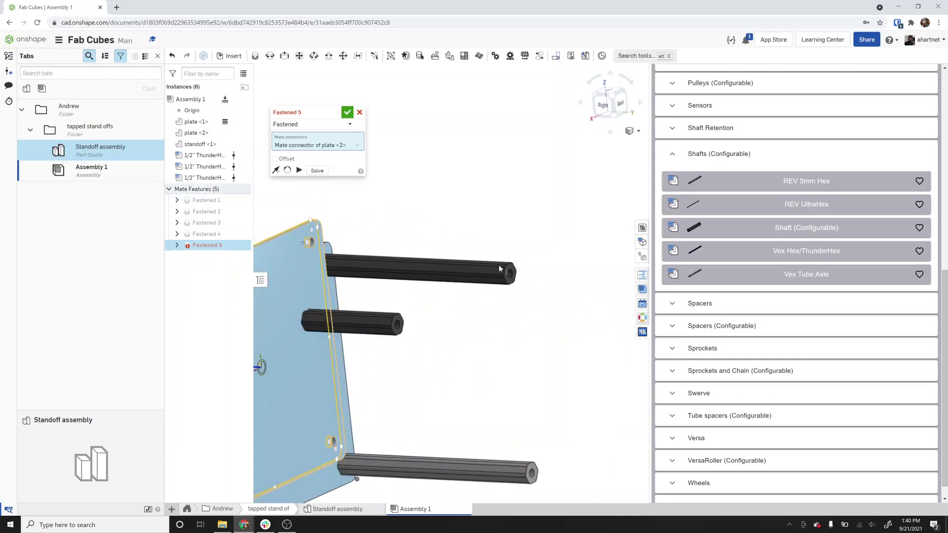
scroll(475, 266, up, 5)
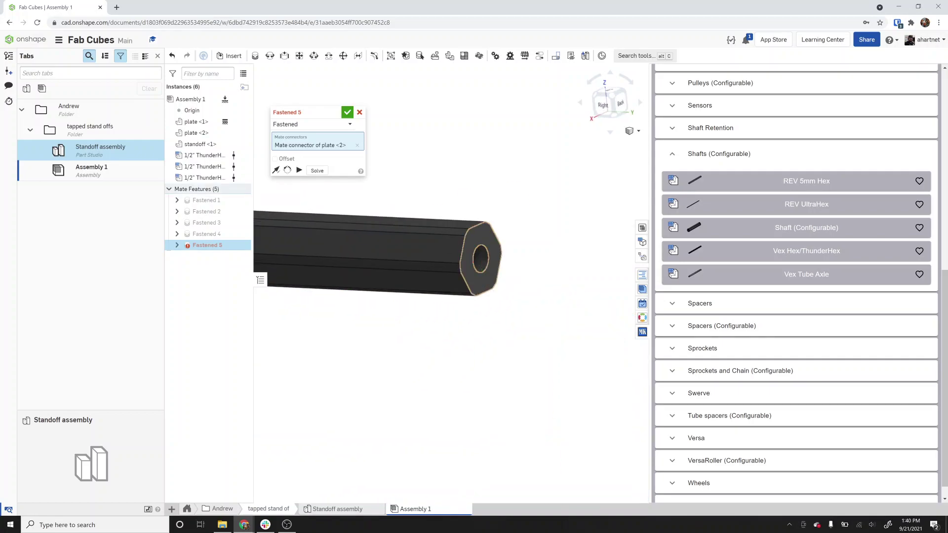
click(481, 264)
scroll(483, 263, down, 4)
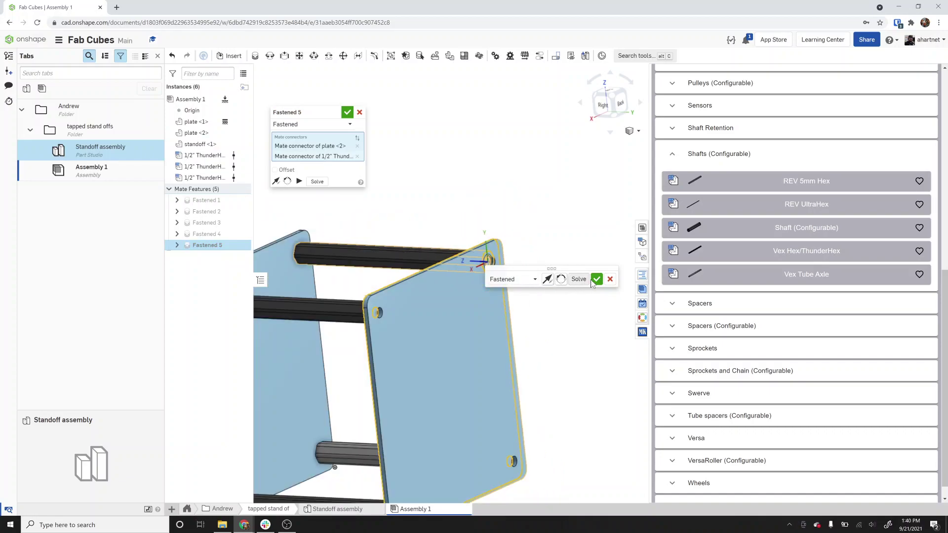
scroll(445, 383, down, 2)
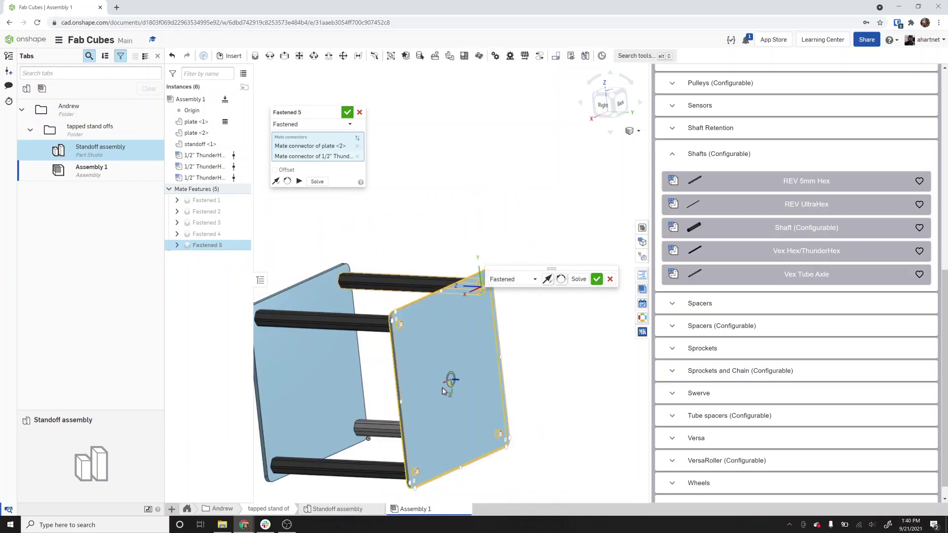
Rotate the second plate about its mate until its corners line up with the shafts and standoff, and accept the mate
click(561, 280)
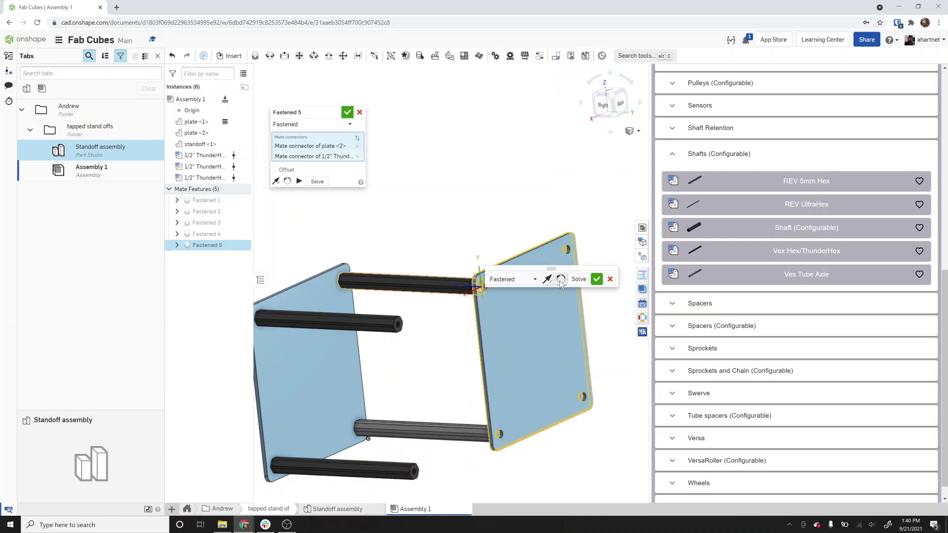
click(561, 279)
click(561, 279)
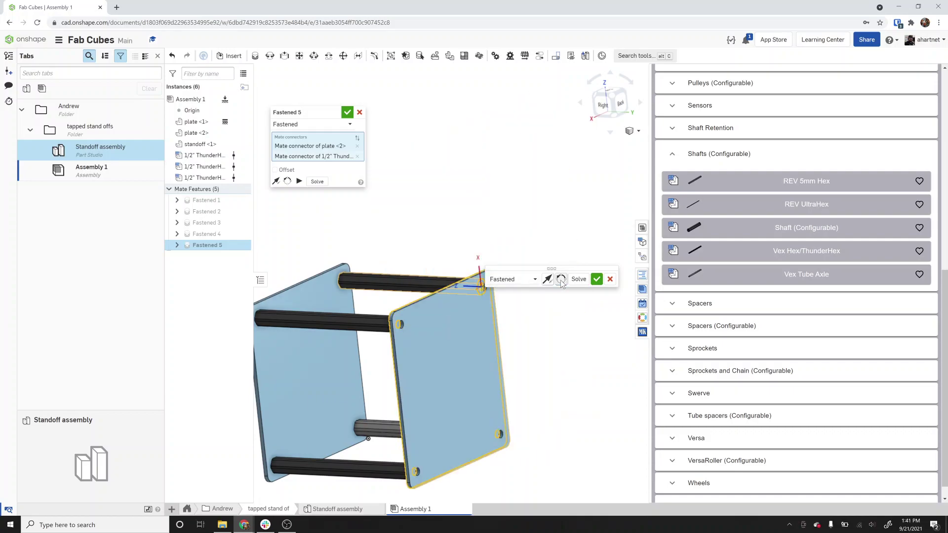
click(597, 280)
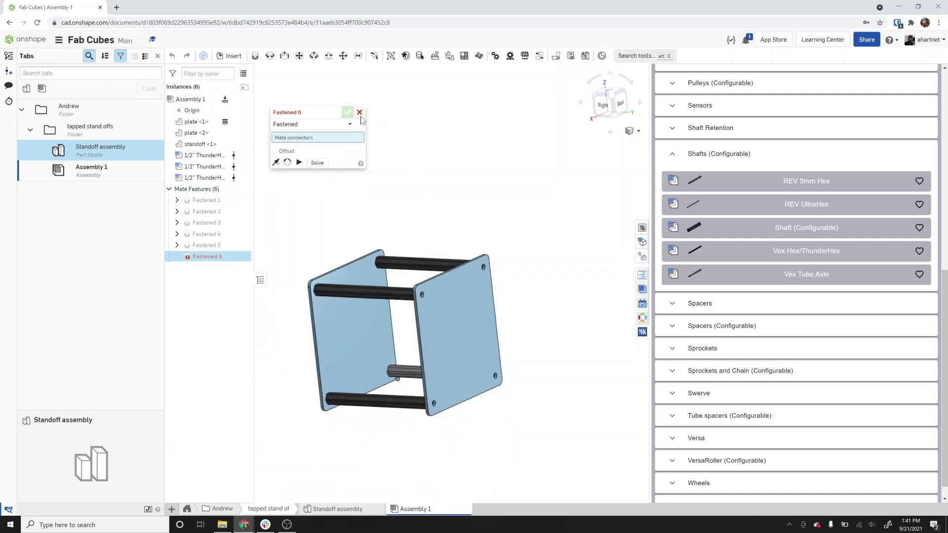
click(359, 112)
Examine the assembled cube from several sides, checking how the shafts and standoff sit between the two plates
right_drag(390, 385, 431, 377)
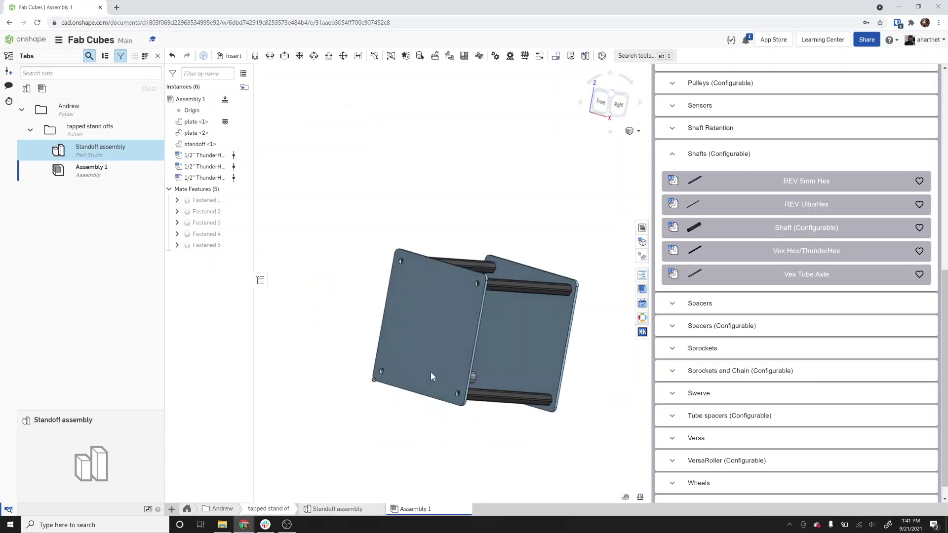
scroll(430, 377, up, 3)
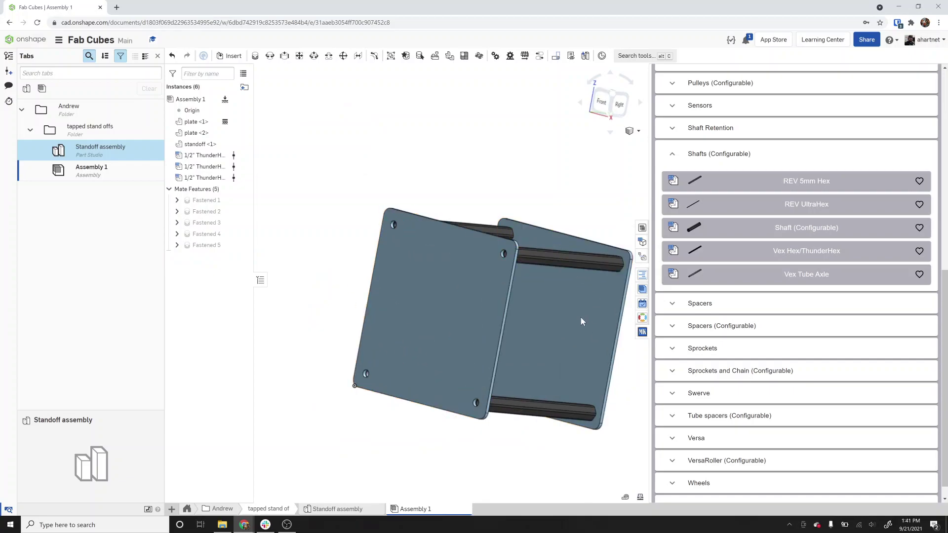
right_drag(507, 330, 504, 273)
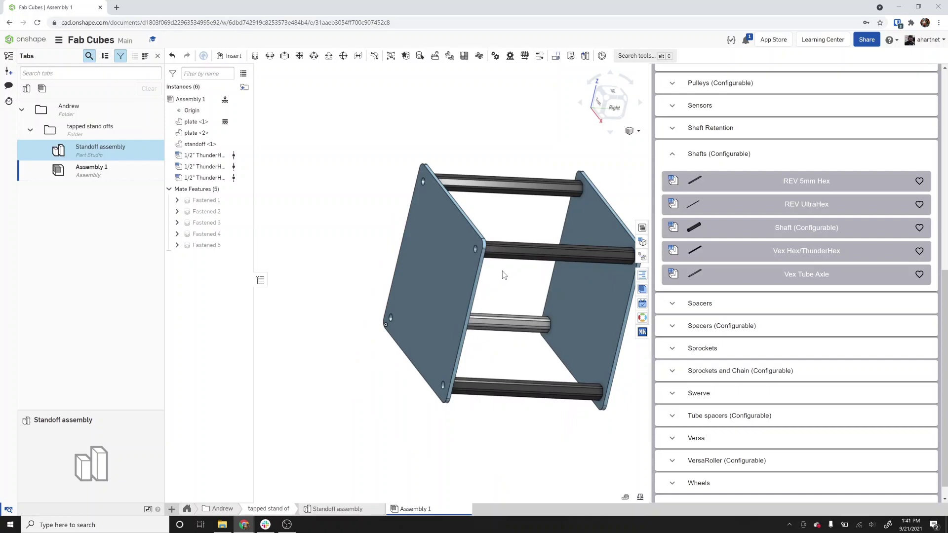
scroll(514, 356, up, 6)
right_drag(496, 359, 443, 332)
right_drag(457, 285, 430, 323)
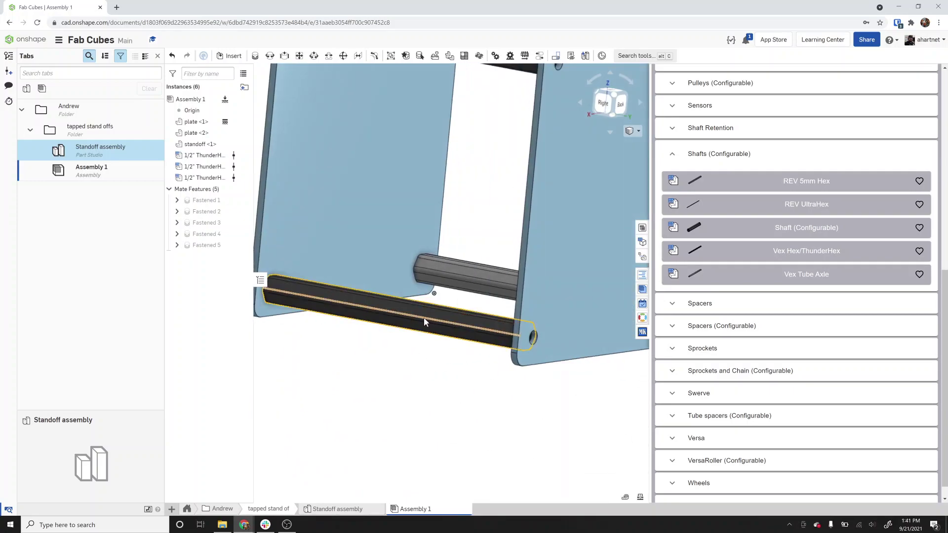
click(423, 318)
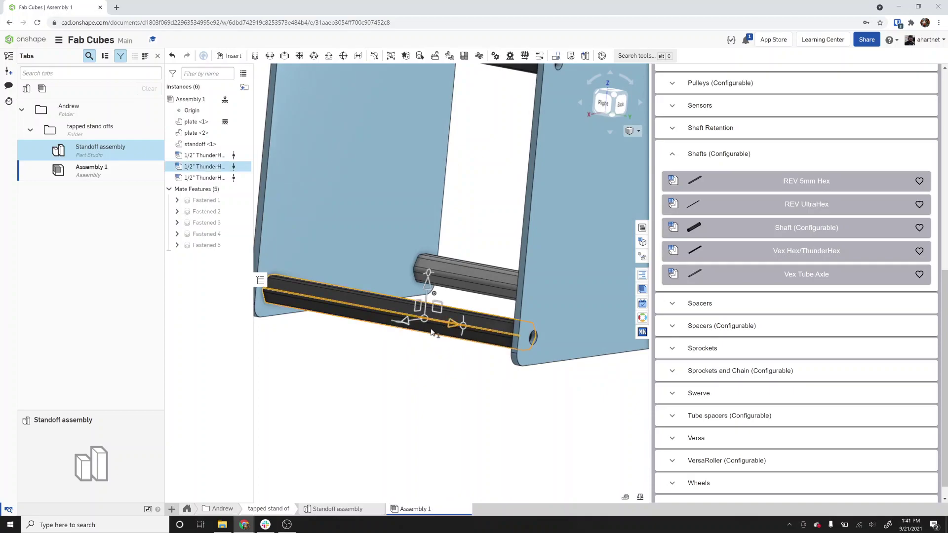
click(525, 404)
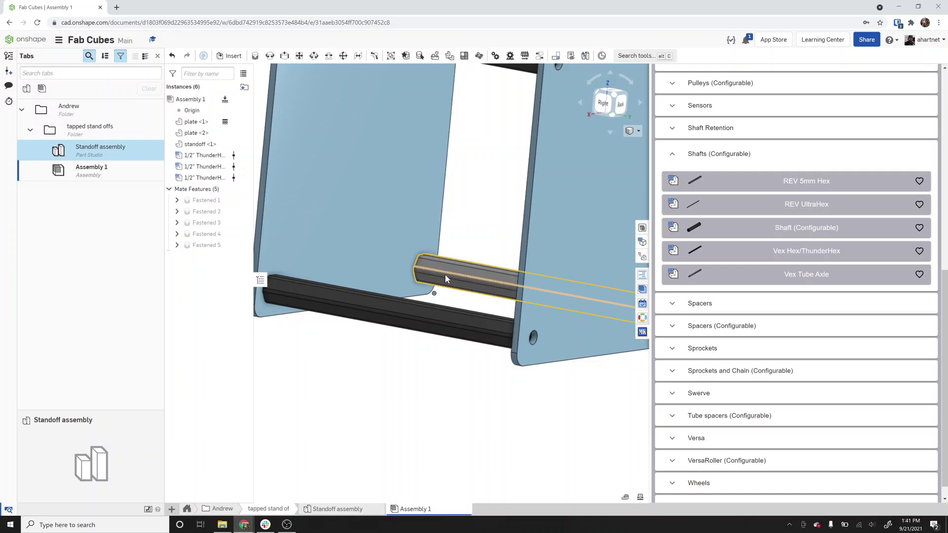
scroll(437, 268, down, 5)
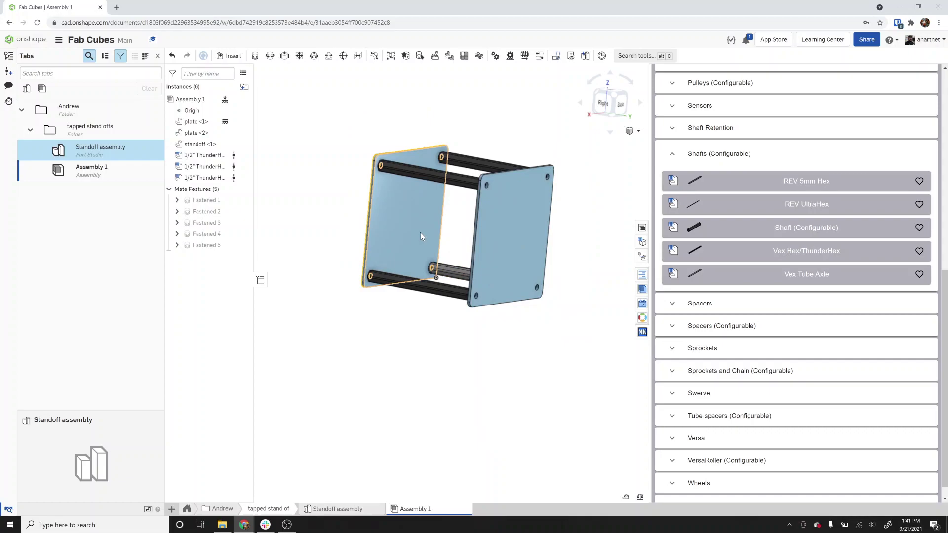
Choose an ANSI inch socket head cap screw from the standard content for insertion, under bolts and screws
click(230, 56)
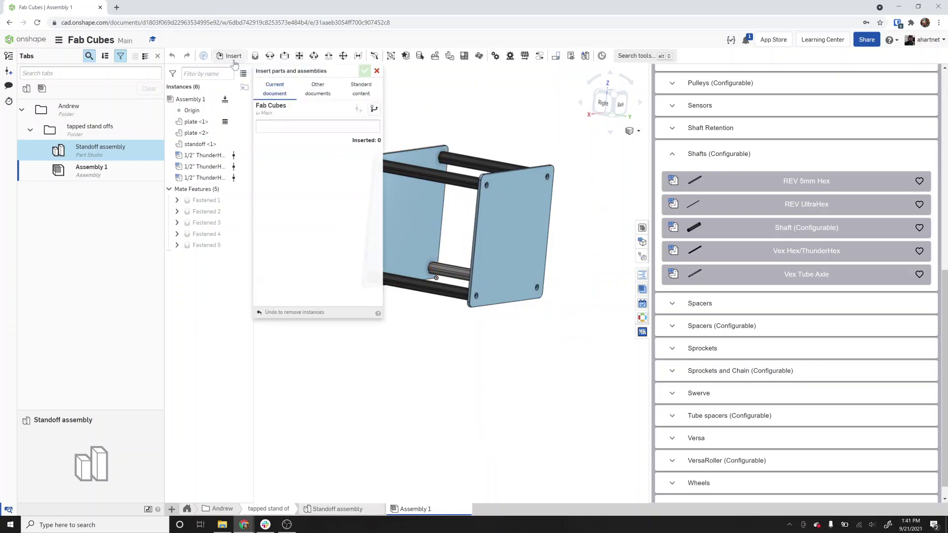
click(360, 91)
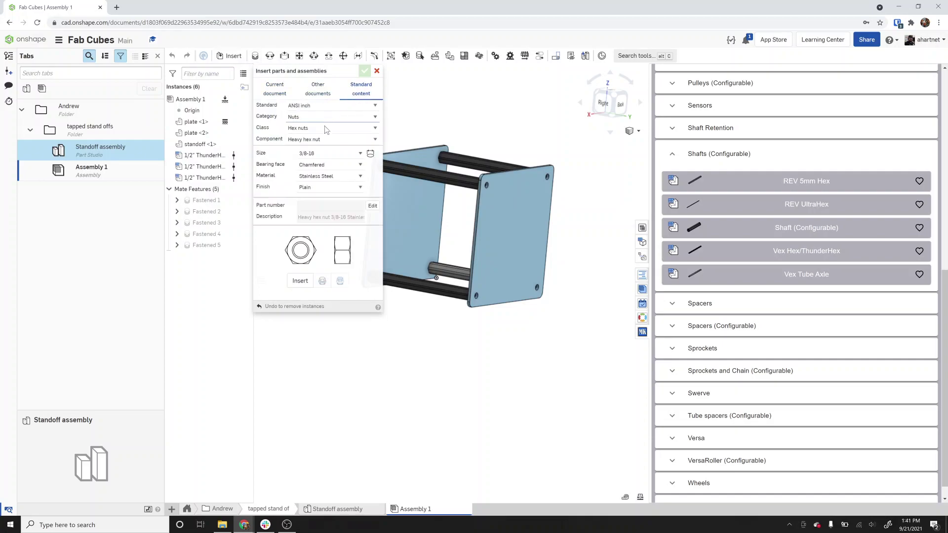
click(312, 119)
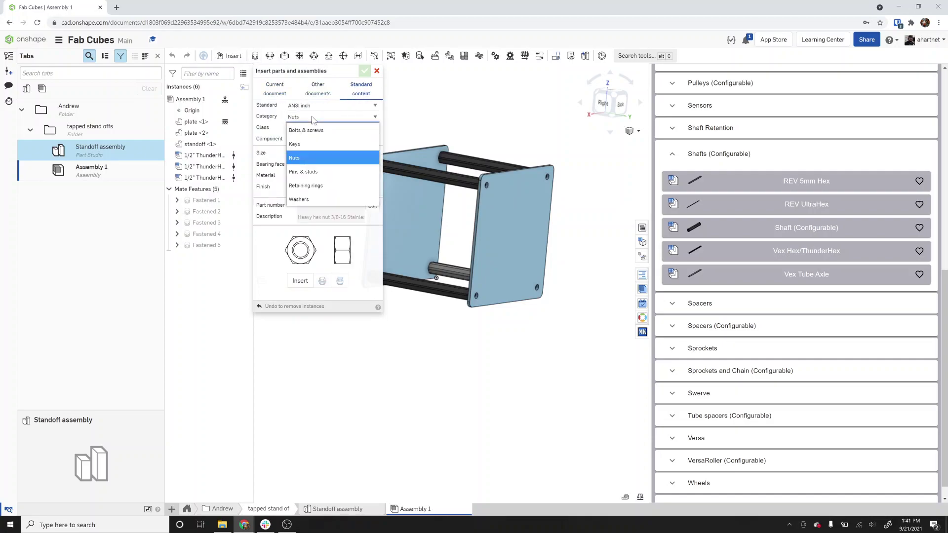
click(318, 129)
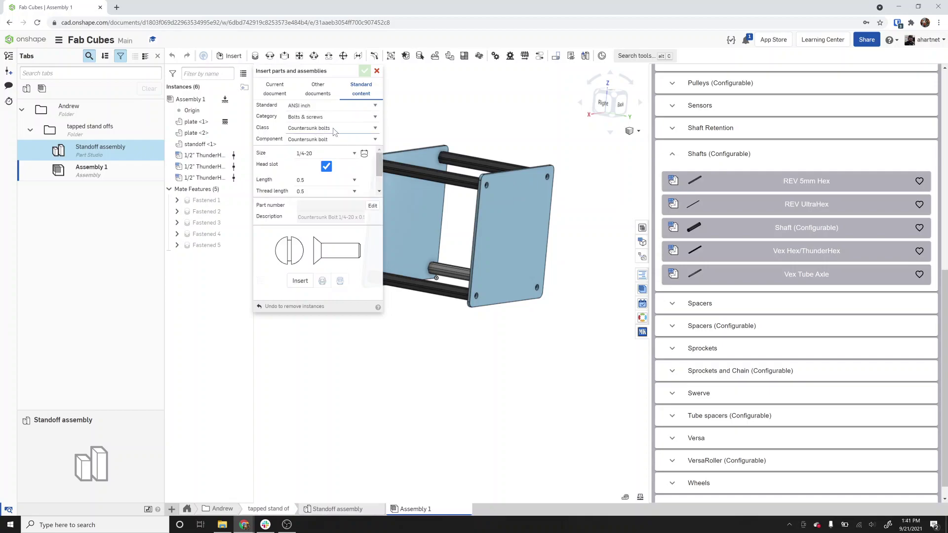
click(334, 130)
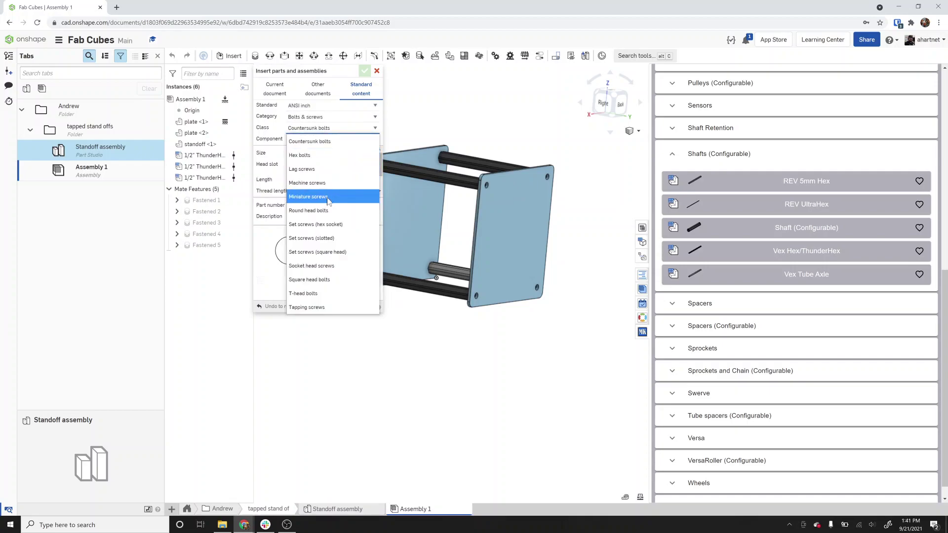
click(340, 273)
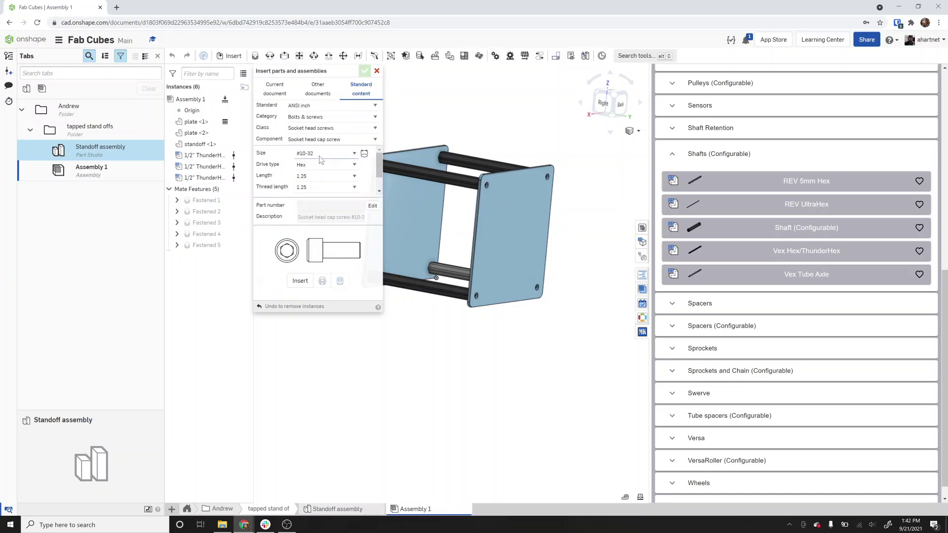
Set the socket head cap screw's size to 1/4-20 and its length to 0.5
click(319, 153)
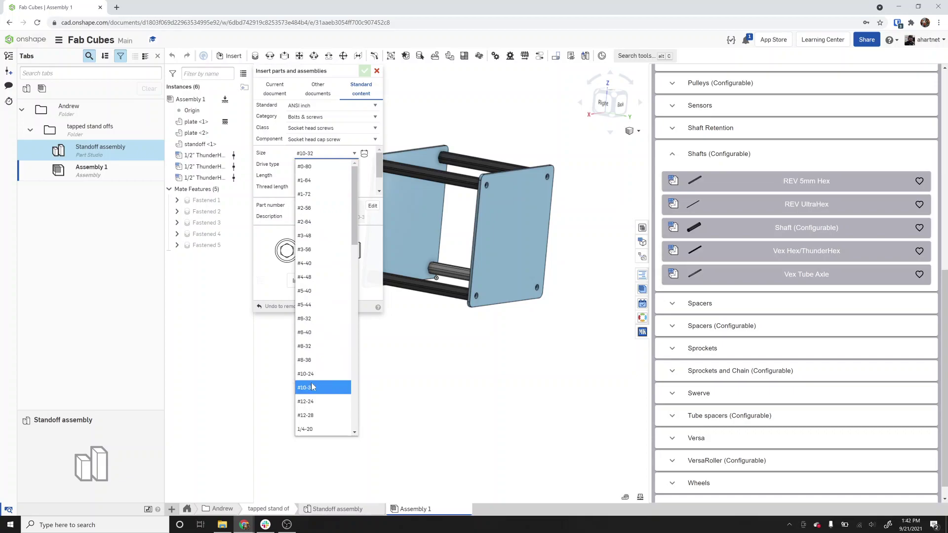
click(311, 430)
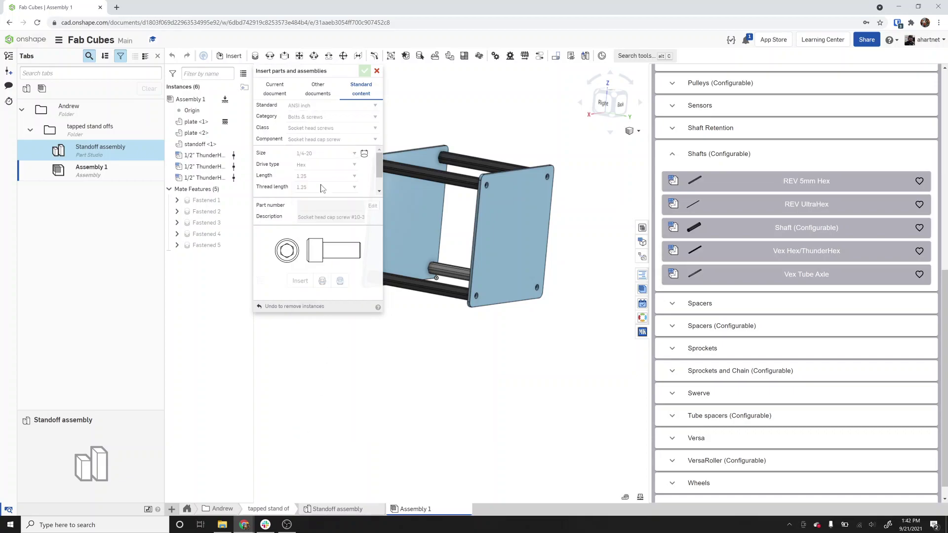
click(310, 174)
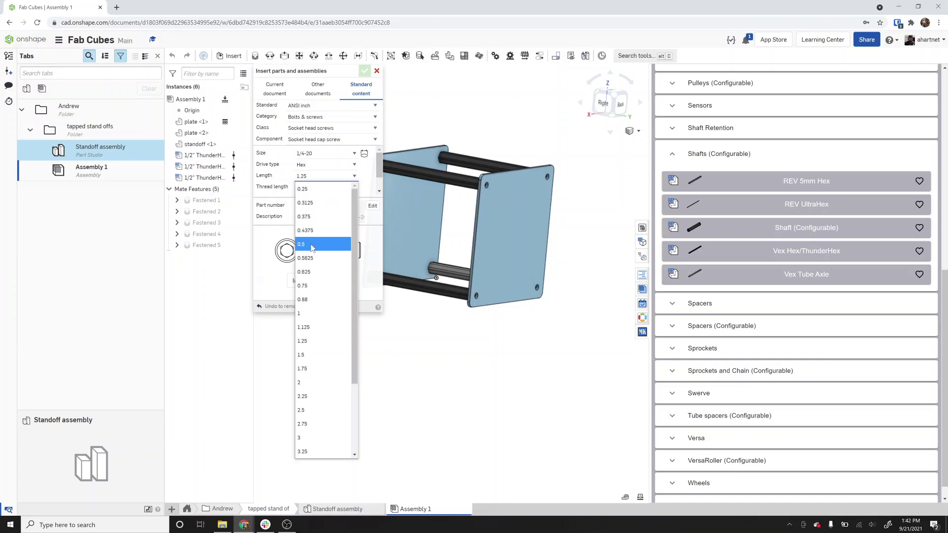
click(312, 245)
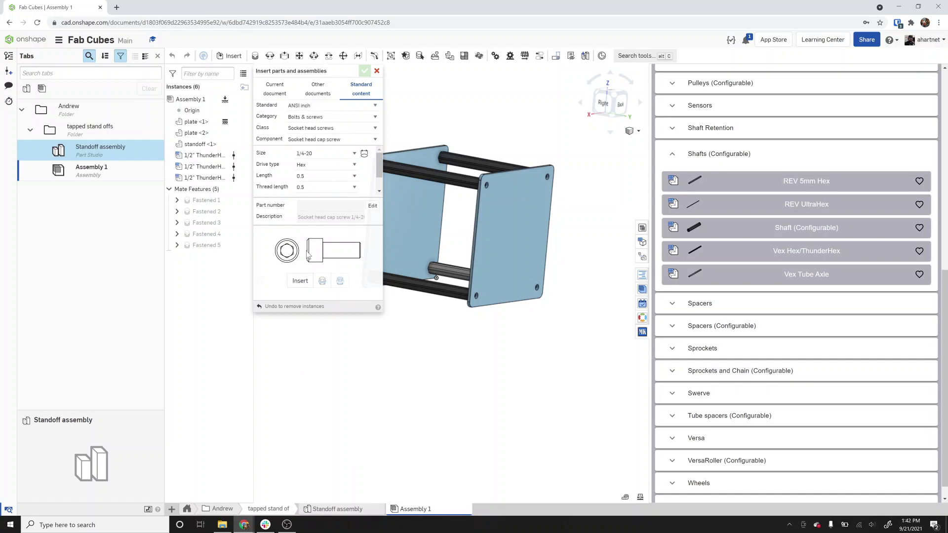
Insert the cap screw into the second plate's upper corner hole, fastened in place at the hole, and finish inserting
click(300, 281)
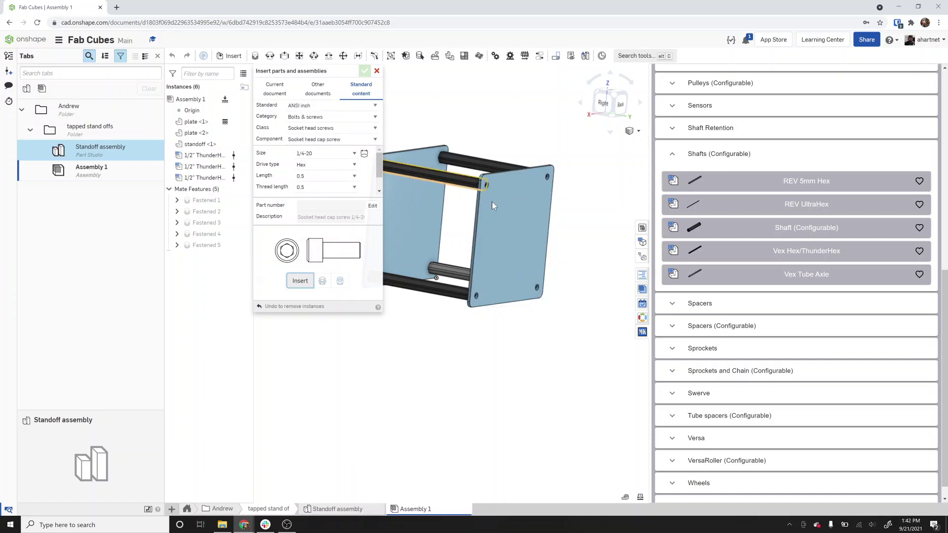
click(487, 187)
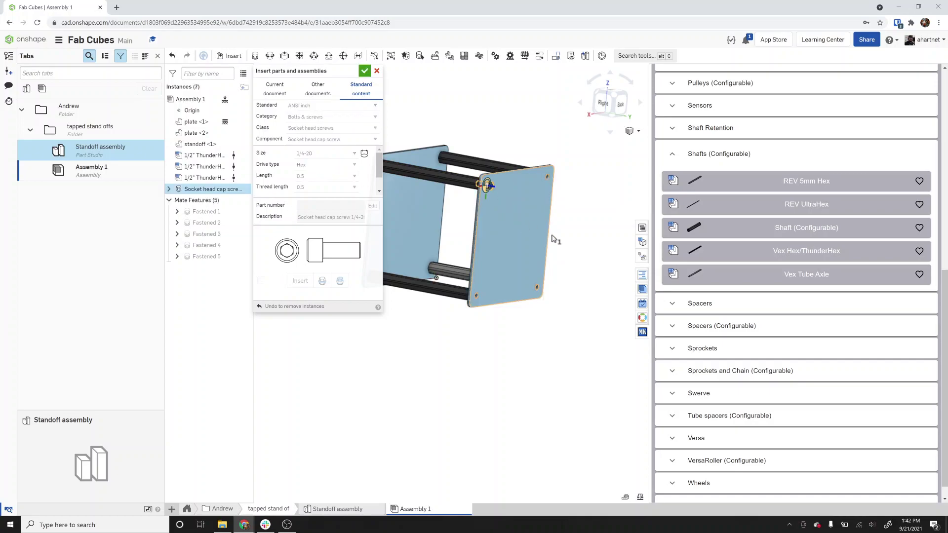
scroll(491, 190, up, 5)
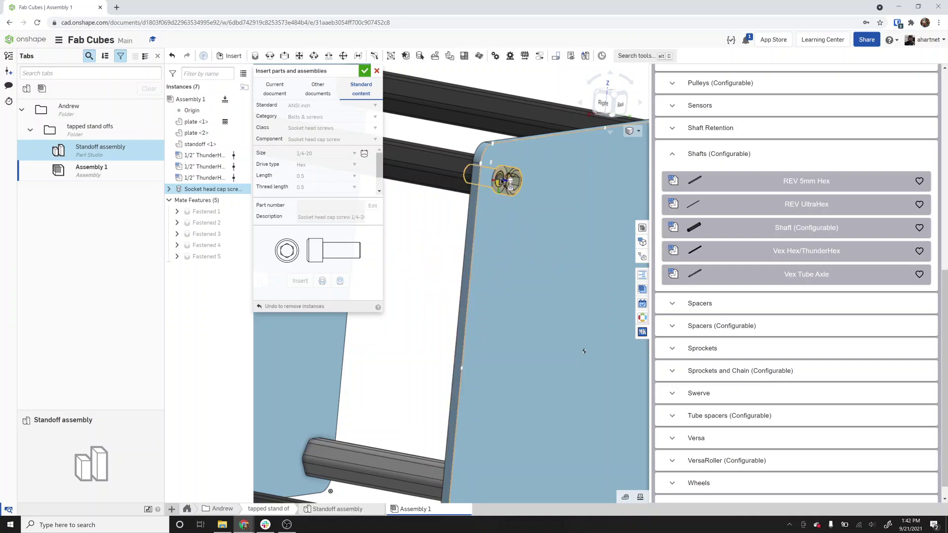
click(502, 182)
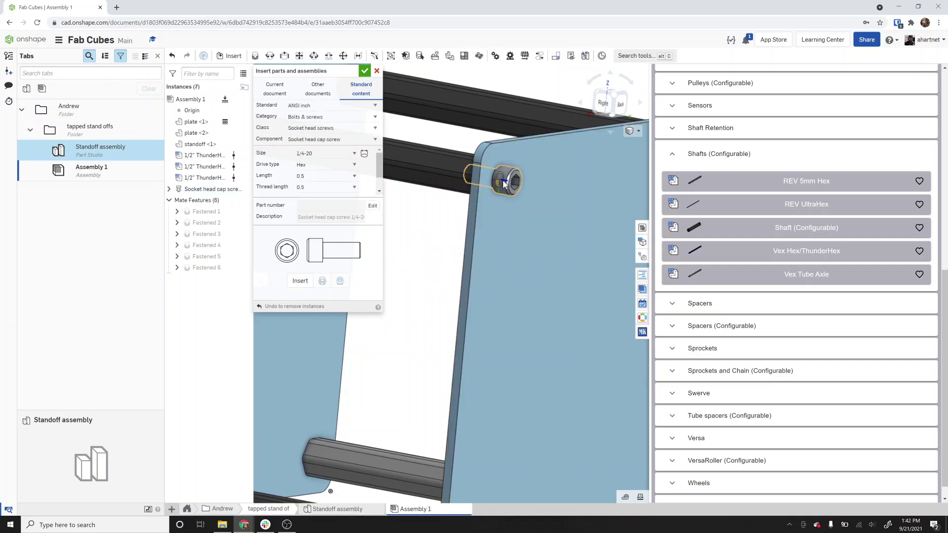
click(364, 71)
Start the Replicate tool and select the socket head cap screw on the second plate as the instance to replicate
key(f)
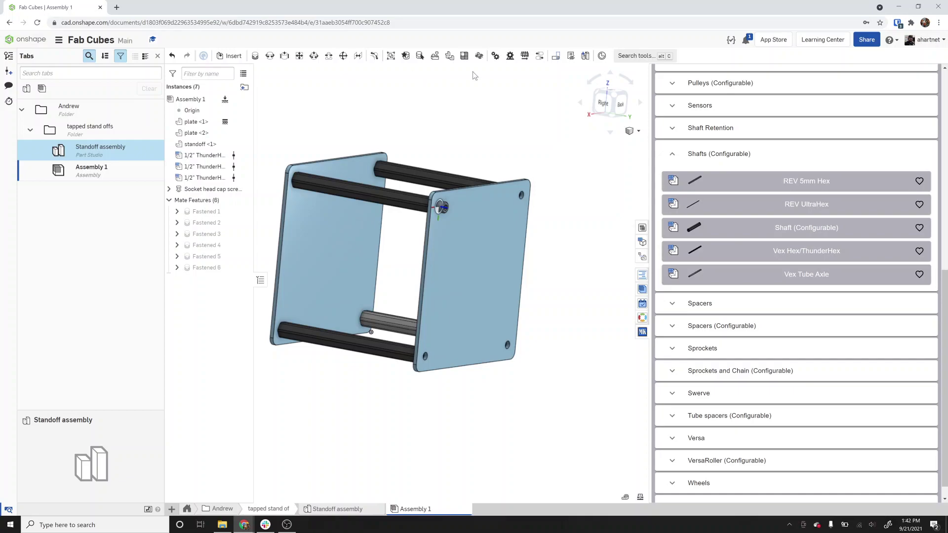
click(636, 56)
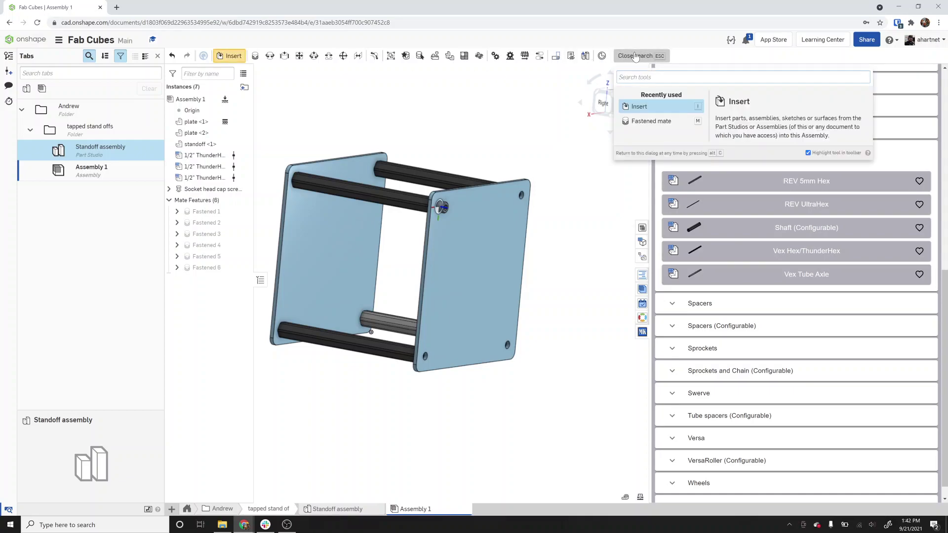
text(repli)
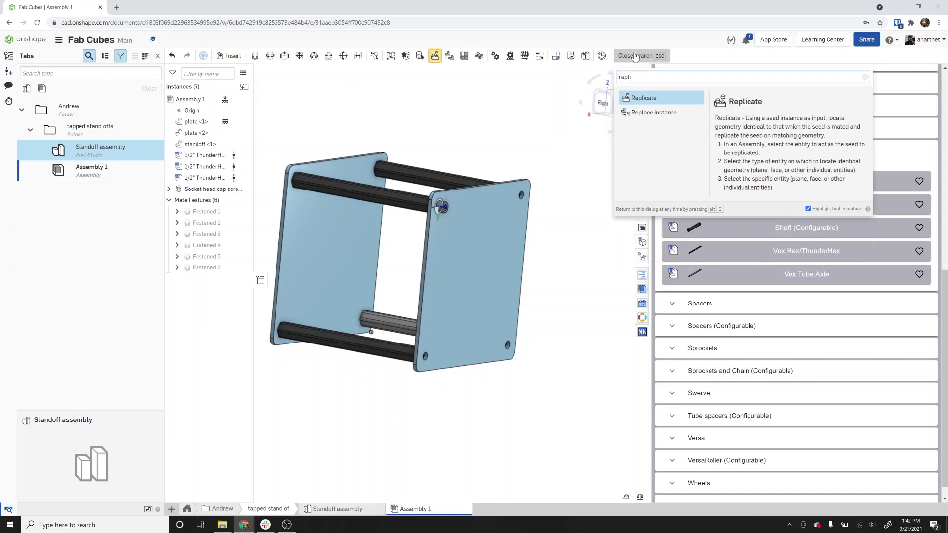
click(651, 102)
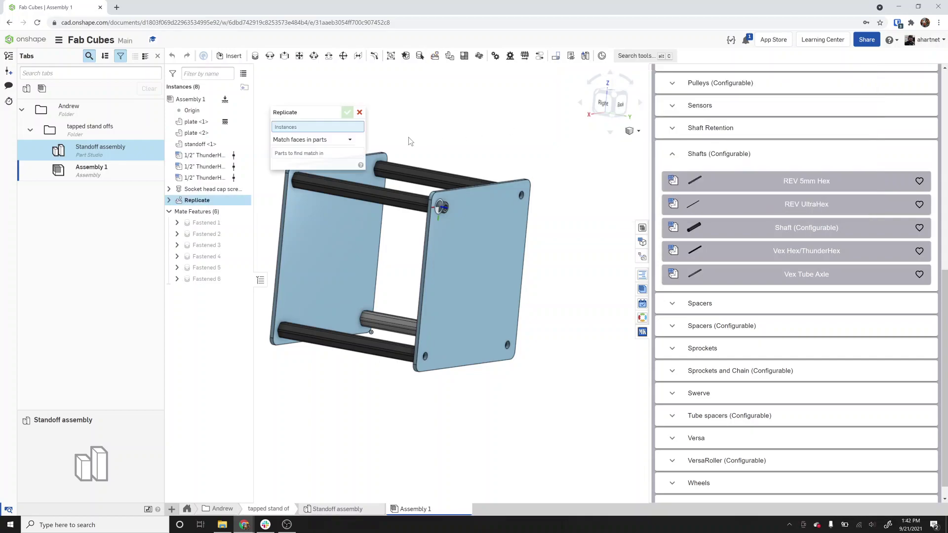
scroll(432, 212, up, 5)
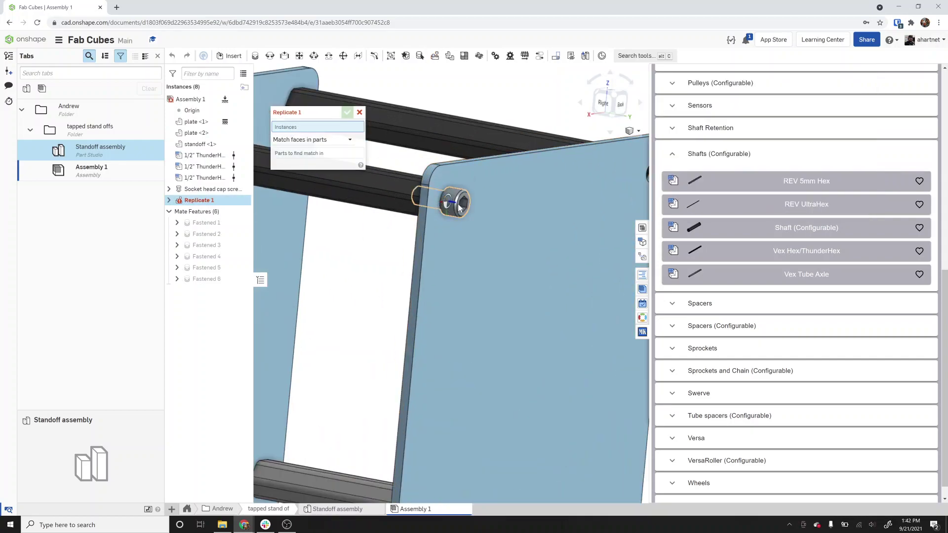
click(458, 204)
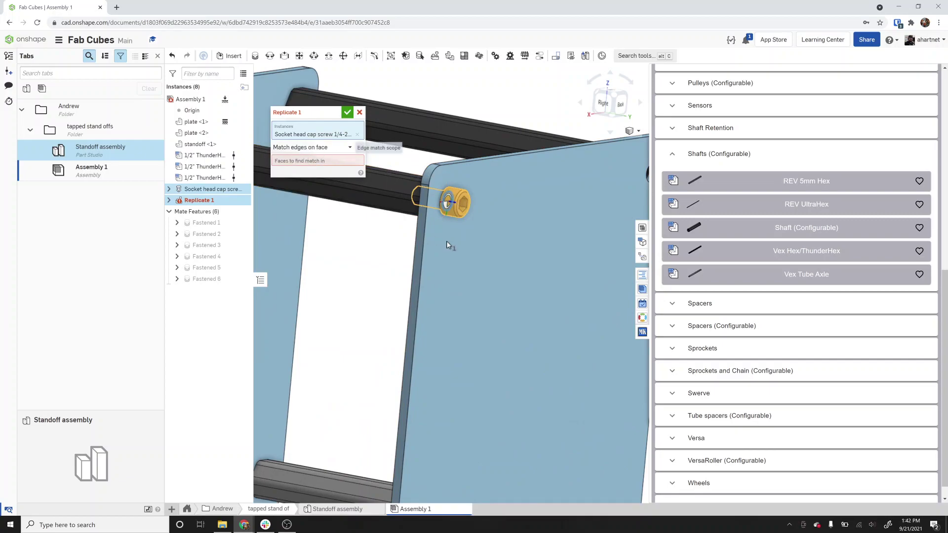
Set Replicate to match edges on plane using the second plate's outer face, keeping only the cap screw as an instance
scroll(500, 286, down, 3)
click(498, 295)
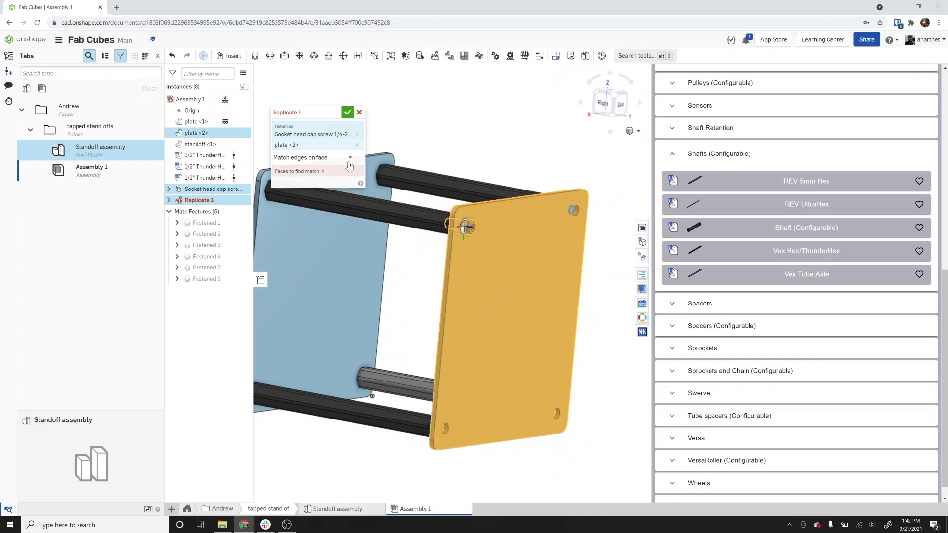
click(311, 158)
click(345, 171)
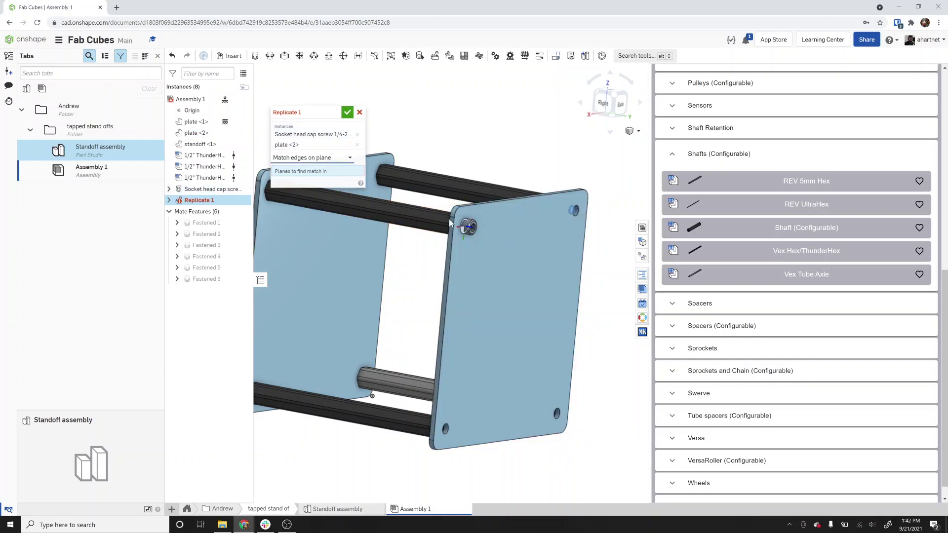
click(497, 266)
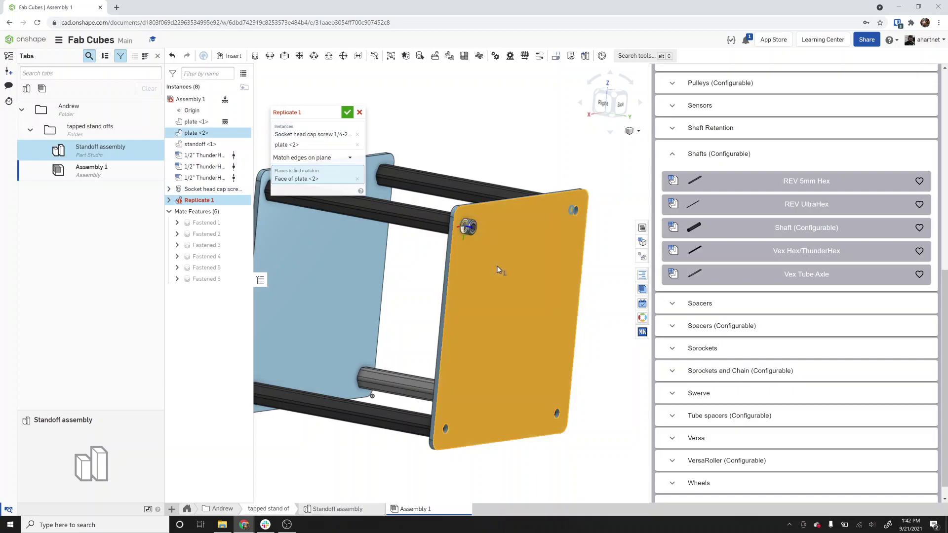
scroll(497, 266, down, 3)
mouse_move(512, 375)
right_down()
mouse_move(546, 372)
mouse_move(521, 378)
right_up()
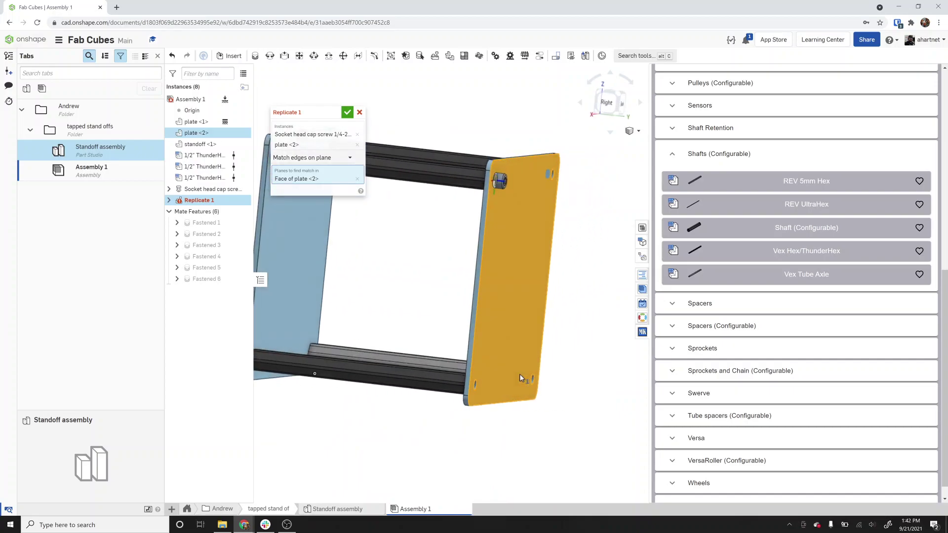
click(357, 144)
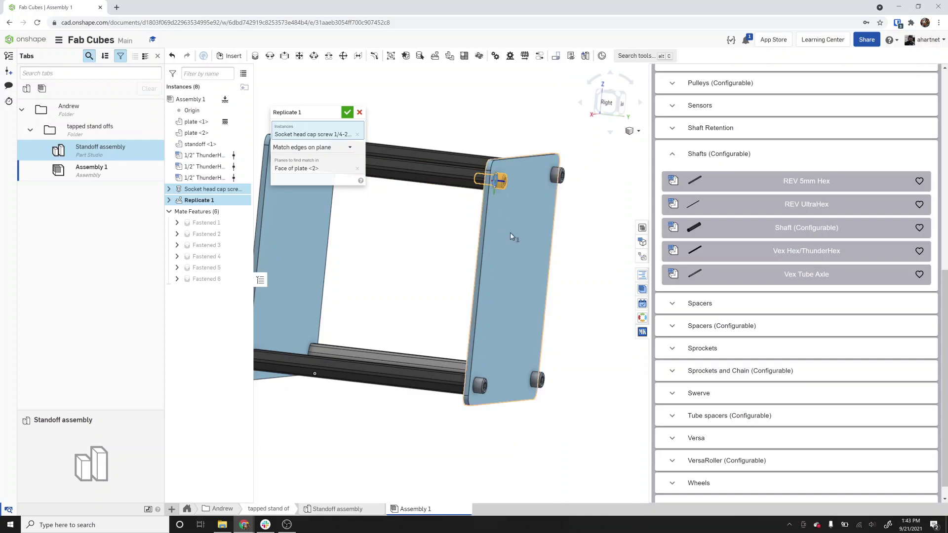
Add the first plate's outer face as another plane to find matches in and accept the Replicate
scroll(428, 254, down, 3)
right_drag(416, 259, 365, 241)
click(367, 242)
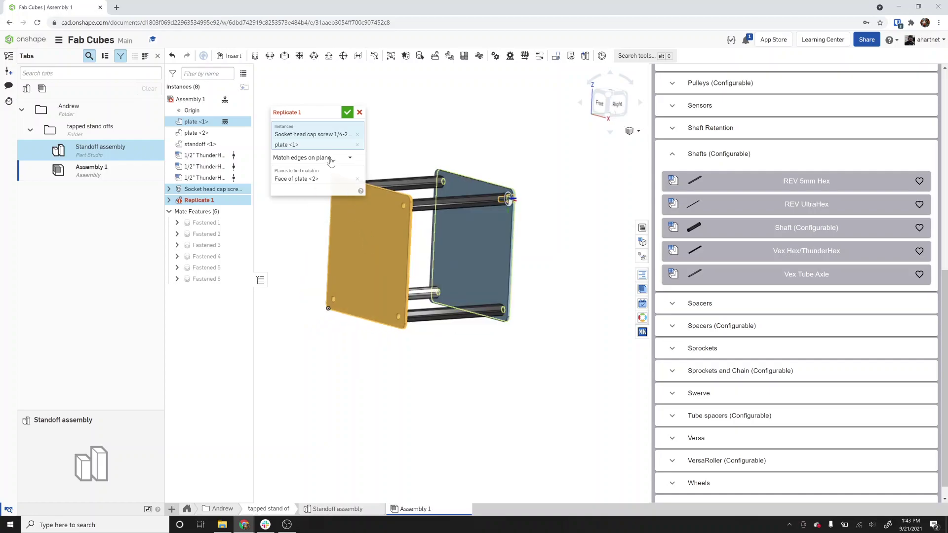
click(358, 144)
click(321, 166)
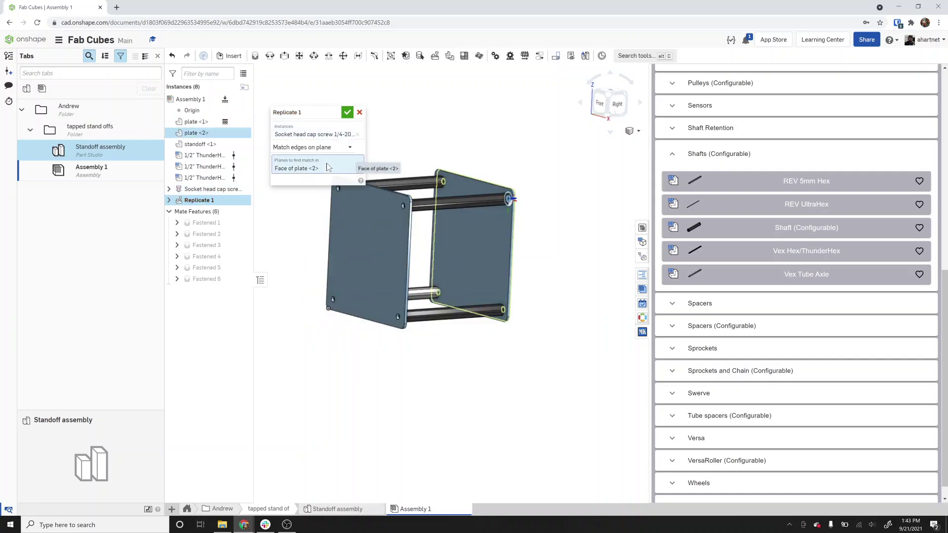
click(364, 240)
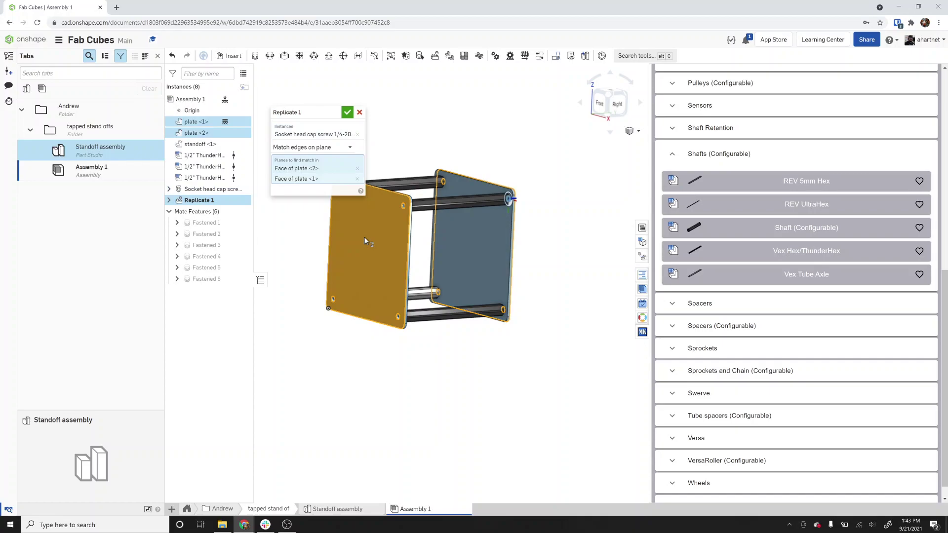
right_drag(365, 241, 425, 217)
click(348, 112)
right_drag(336, 212, 361, 215)
mouse_move(370, 255)
right_down()
mouse_move(335, 258)
mouse_move(352, 257)
right_up()
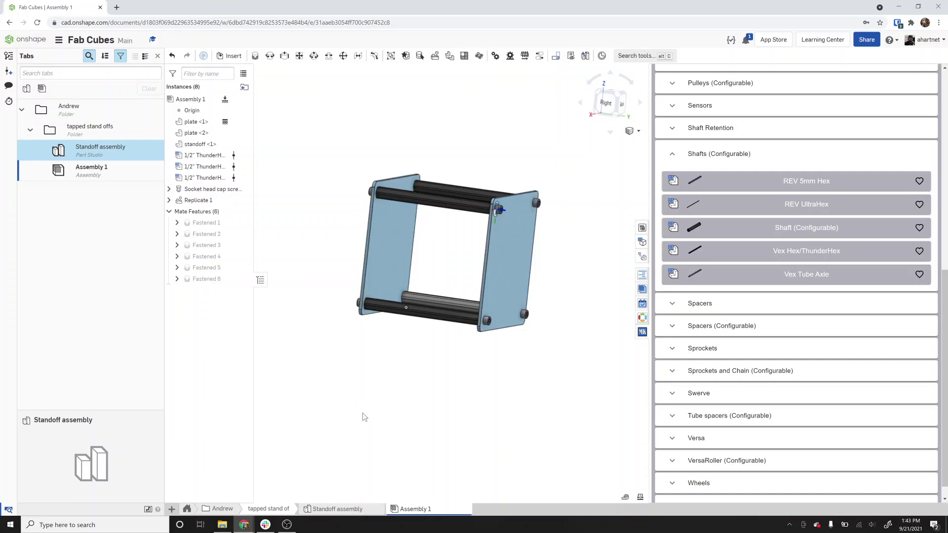
Rename Assembly 1 as "standoff assembly"
right_click(418, 508)
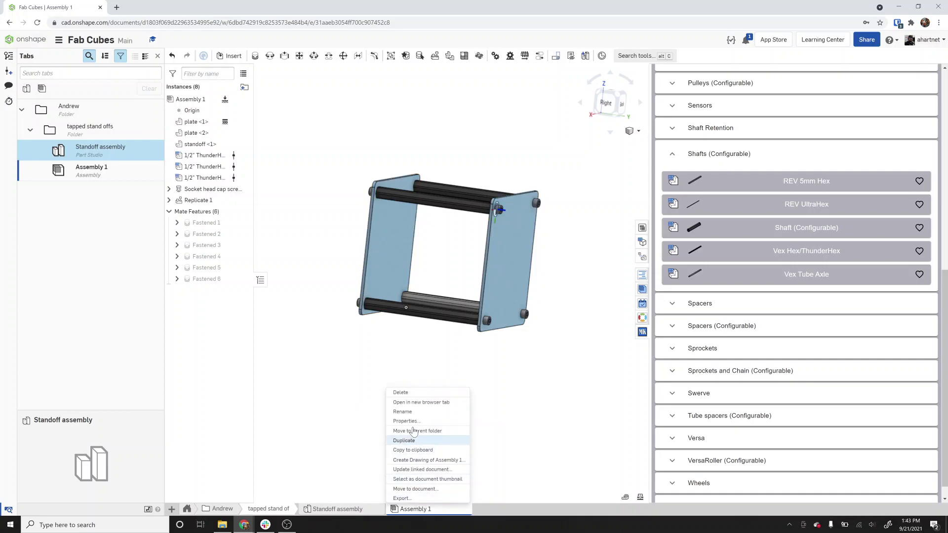
click(412, 413)
text(stan)
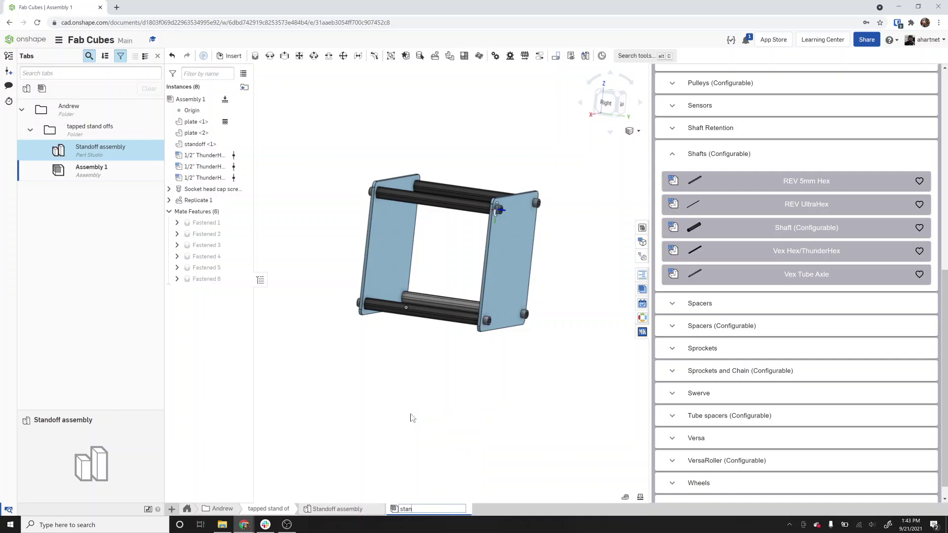
text(doff assembly)
key(Return)
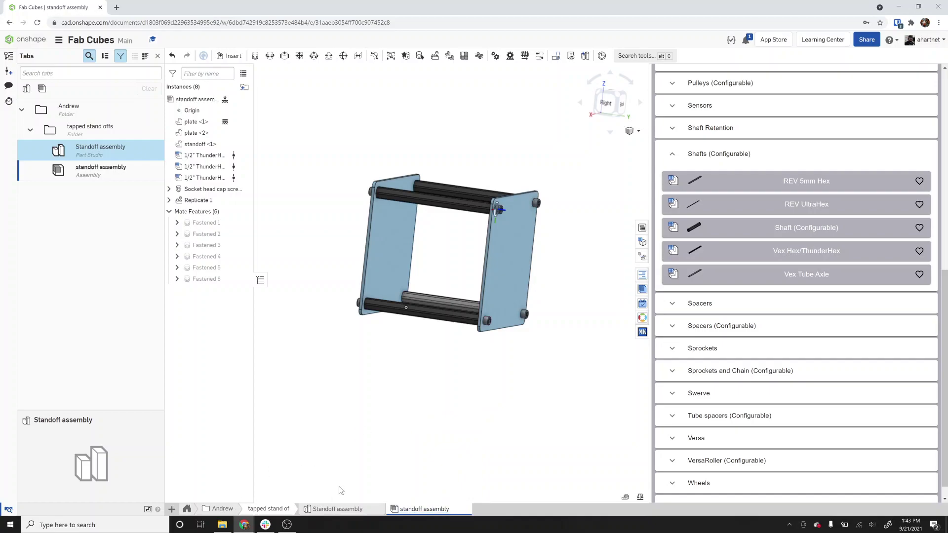
Open the Standoff assembly Part Studio, select the plate part and begin creating a new drawing
right_drag(368, 342, 402, 345)
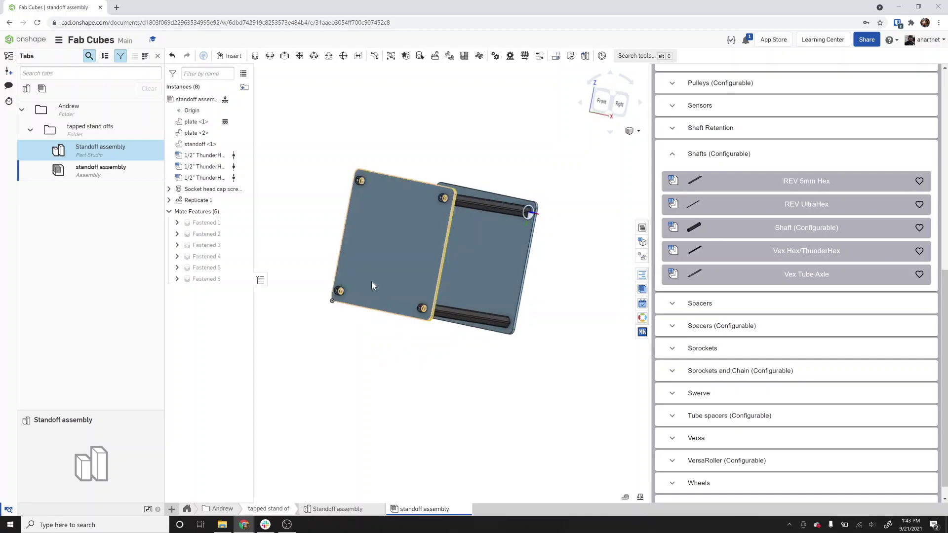
click(346, 510)
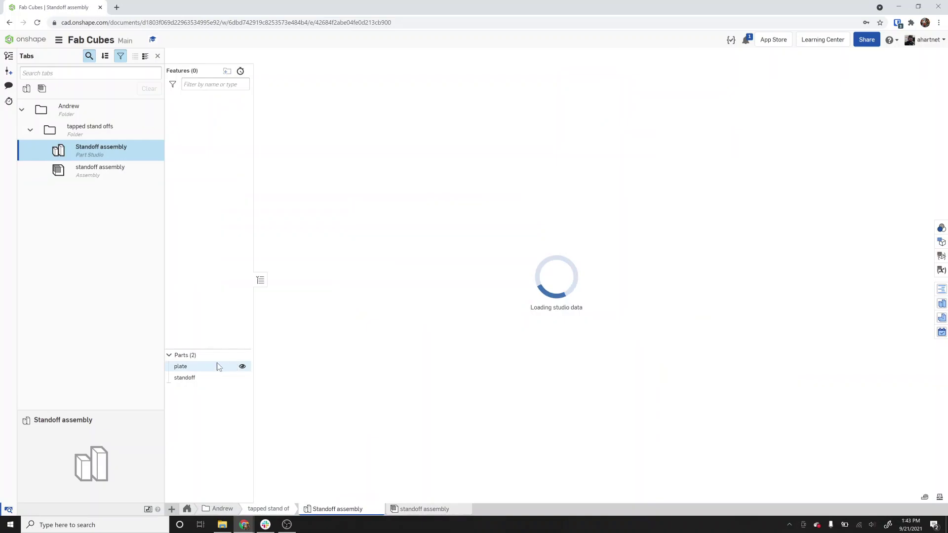
click(225, 366)
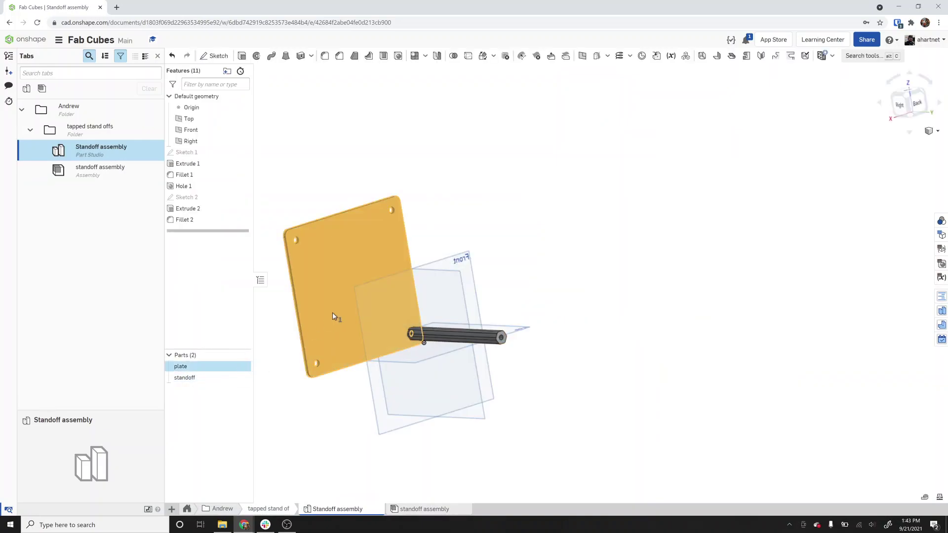
right_click(333, 313)
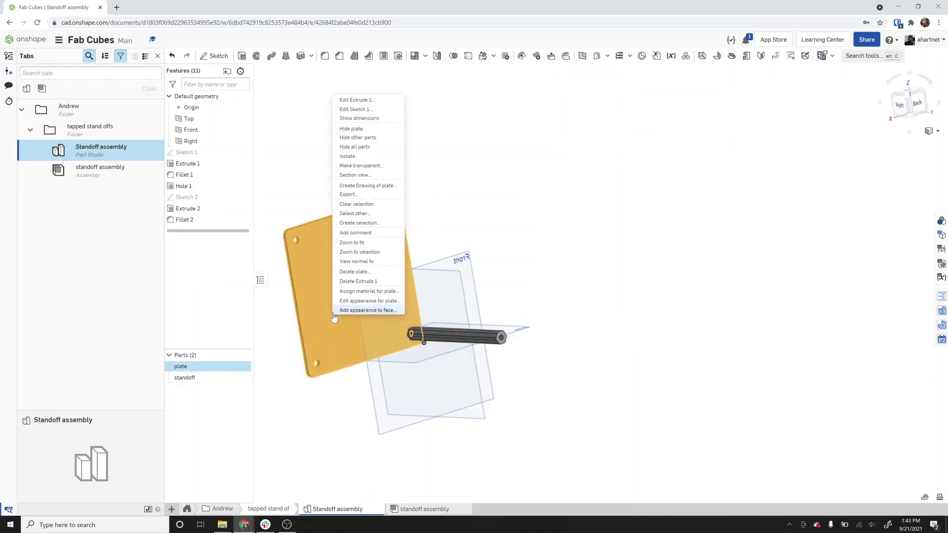
click(173, 510)
click(173, 509)
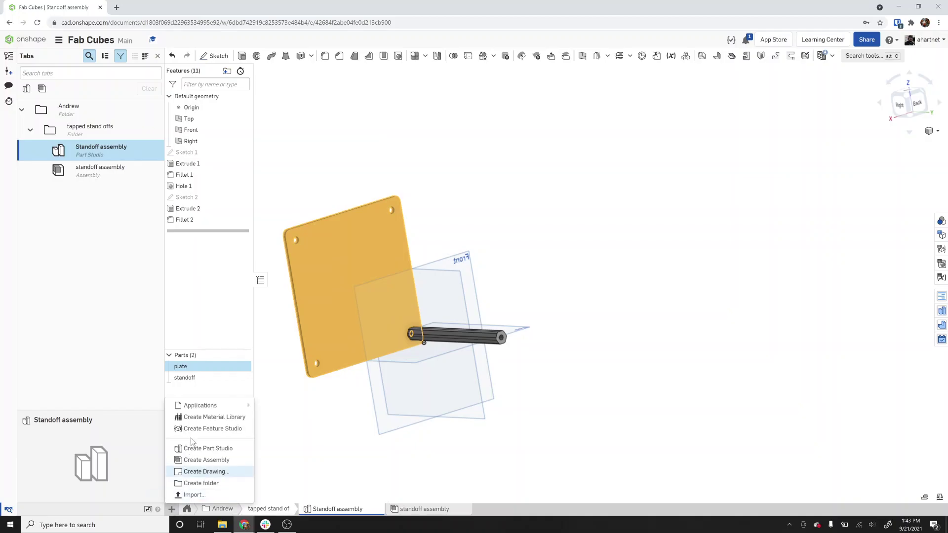
click(209, 472)
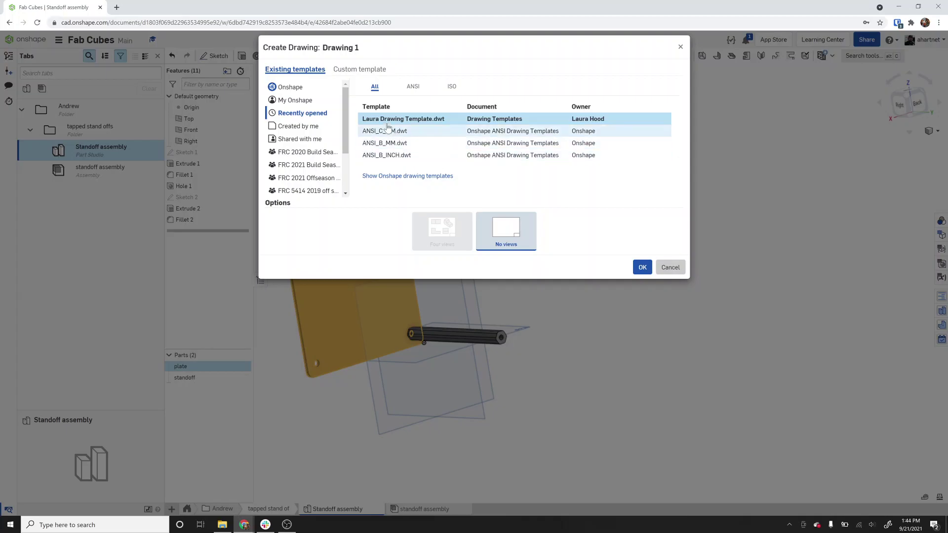
Browse the existing drawing templates and create the drawing from the reCAD group's 5414 A Sheet.dwt template with no views
click(413, 88)
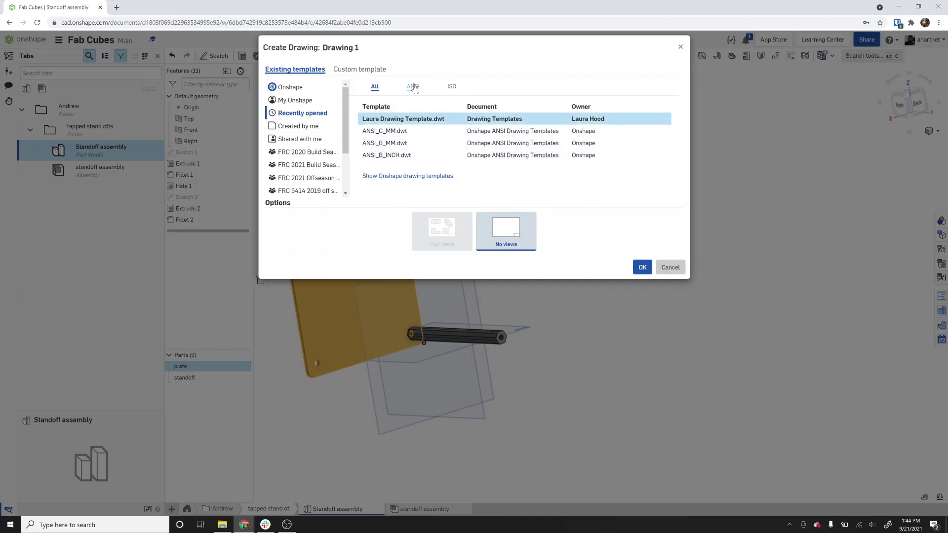
click(454, 88)
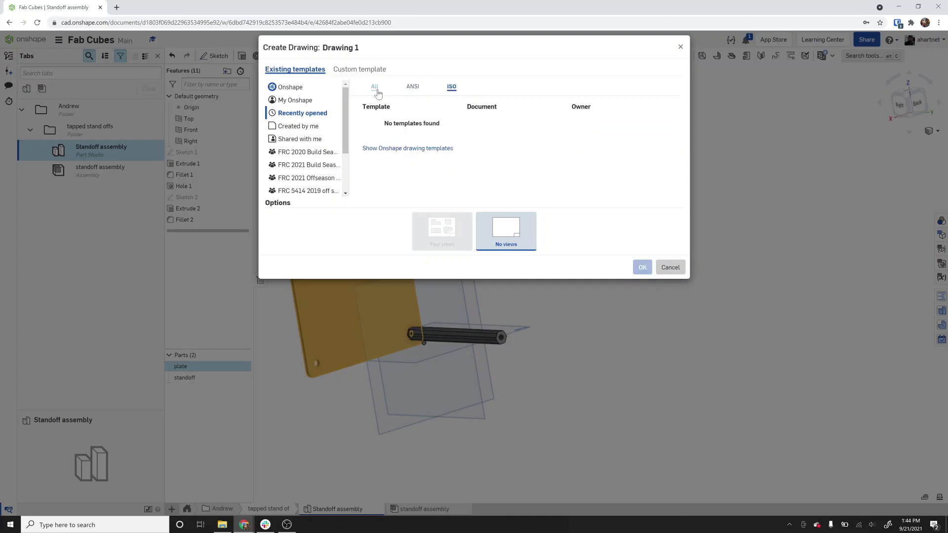
click(375, 87)
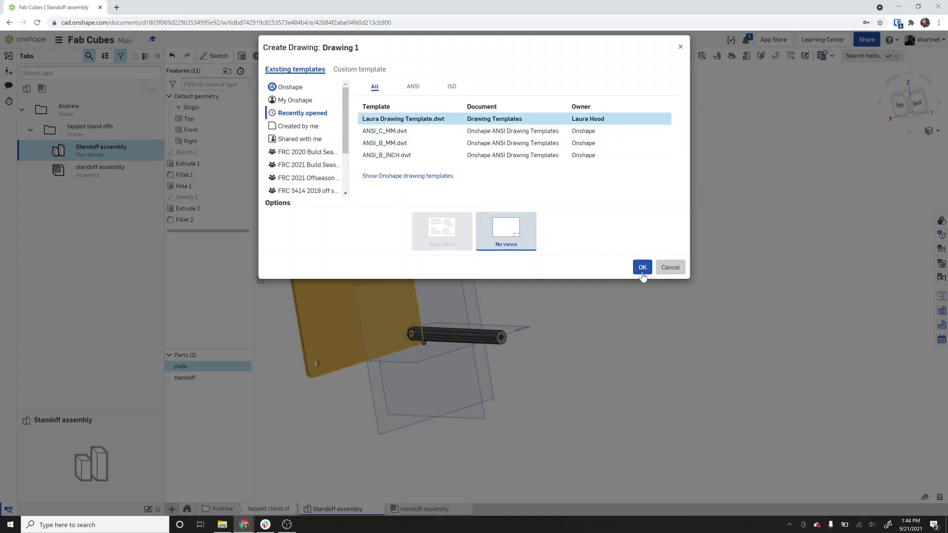
click(644, 269)
click(356, 70)
click(301, 71)
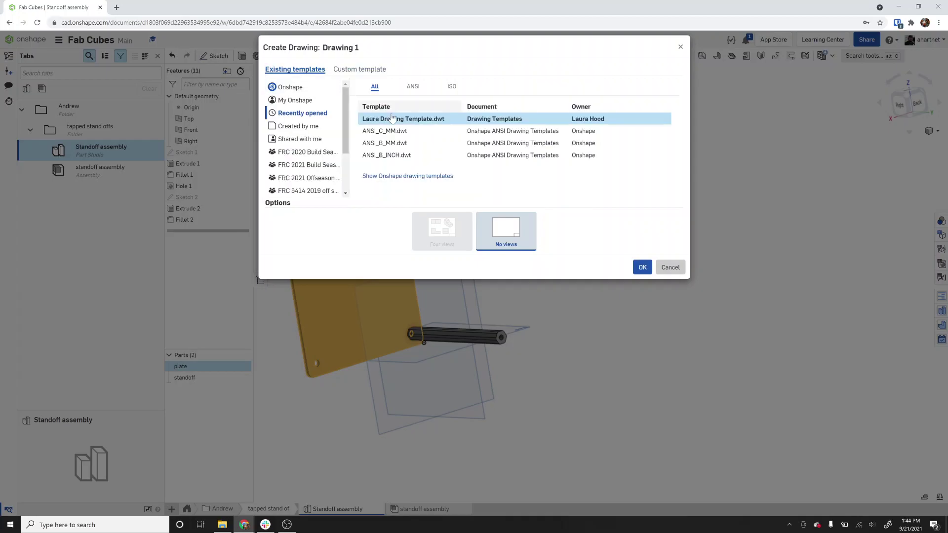
scroll(318, 186, down, 3)
scroll(312, 180, up, 3)
scroll(345, 164, down, 3)
scroll(343, 160, down, 2)
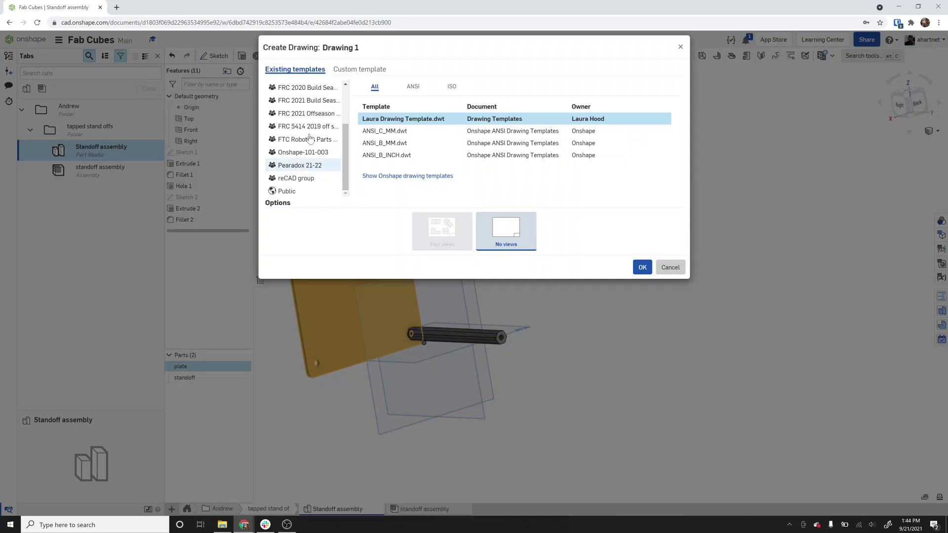
click(311, 177)
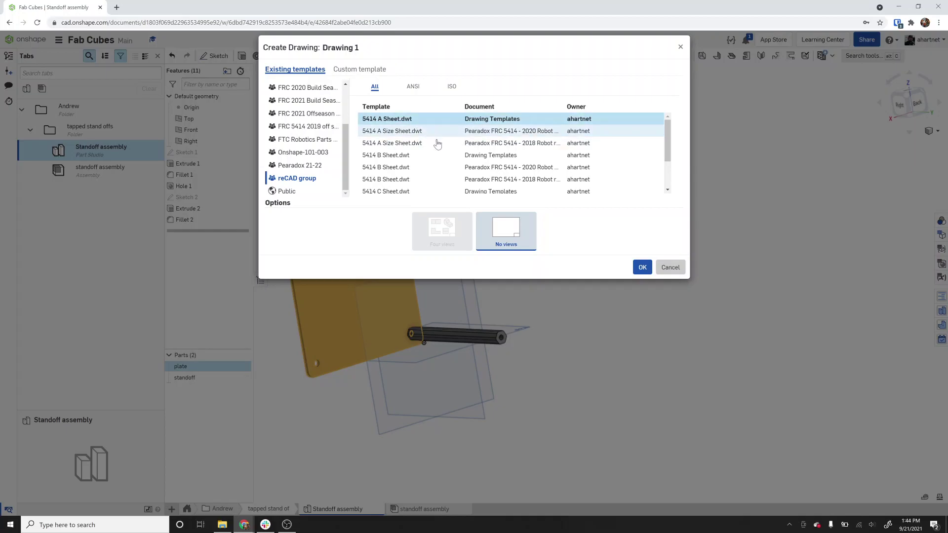
click(647, 270)
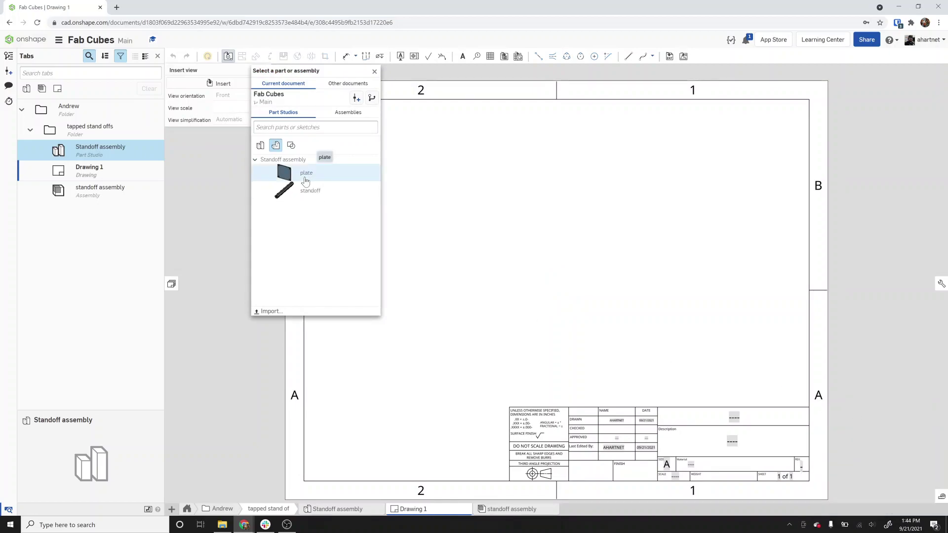
Insert the plate's front view at 1:3 scale in the sheet's upper area, with a projected side view to its right
click(305, 181)
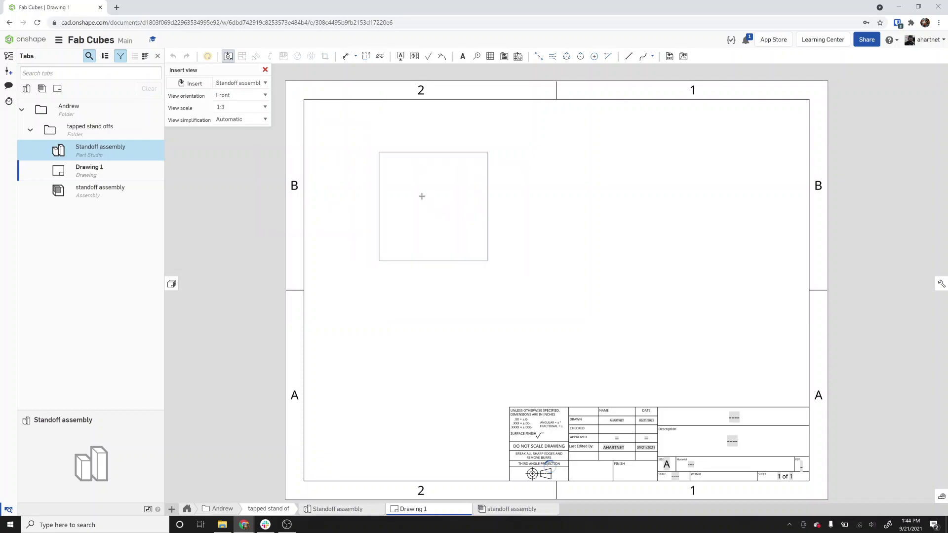
click(393, 184)
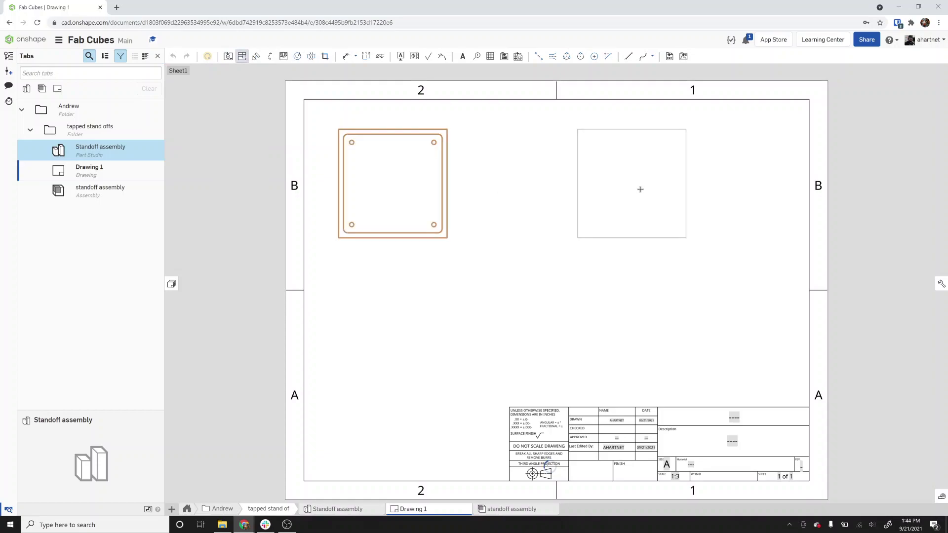
click(670, 191)
key(Escape)
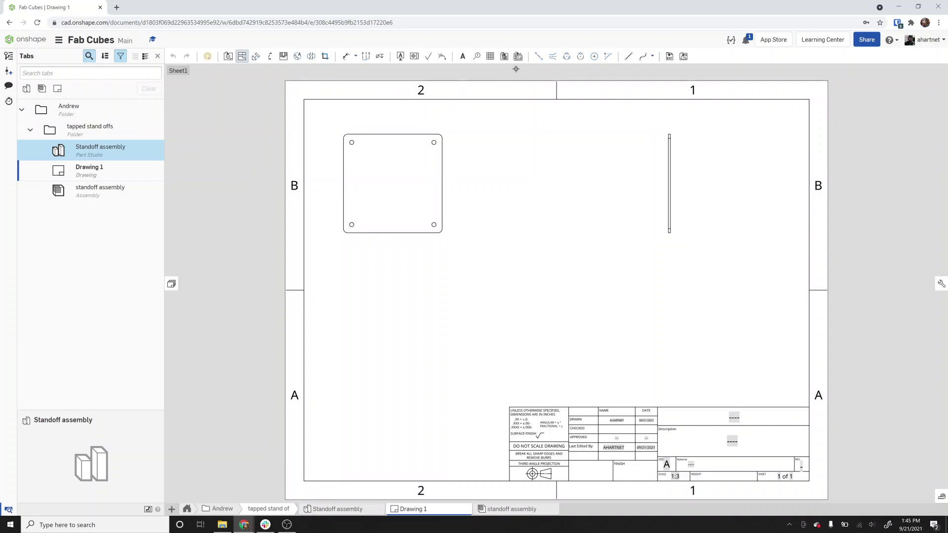
Dimension the plate's overall width below the front view and its overall height beside the view's right edge
click(346, 56)
scroll(437, 235, up, 5)
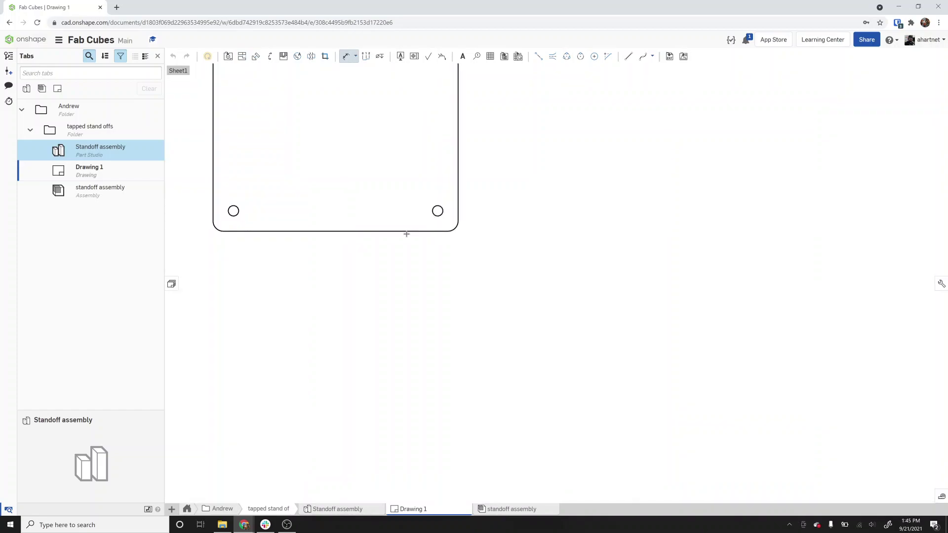
click(458, 200)
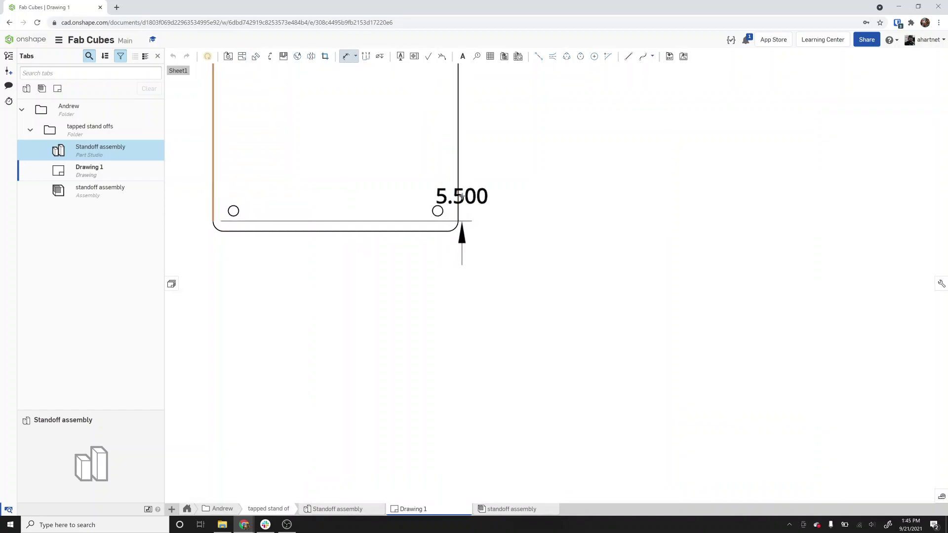
click(320, 329)
scroll(384, 323, down, 3)
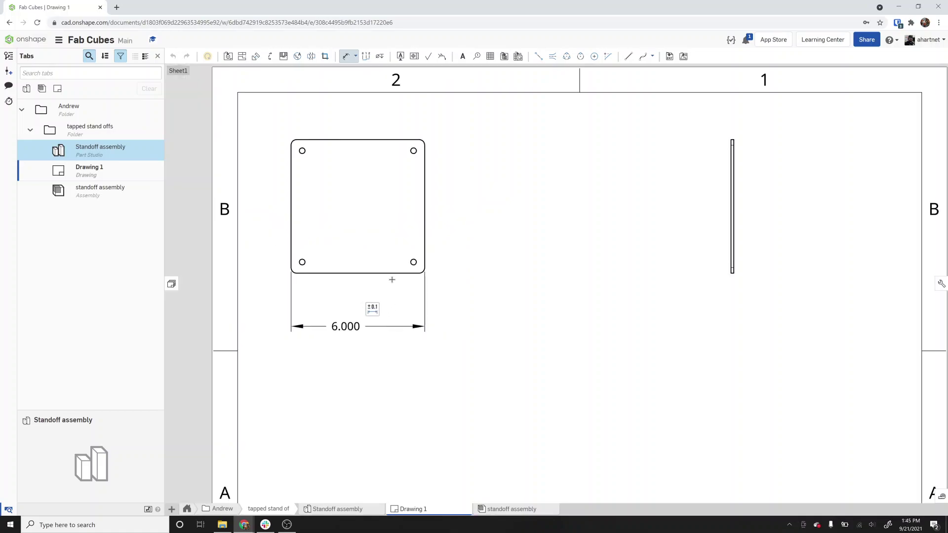
click(385, 273)
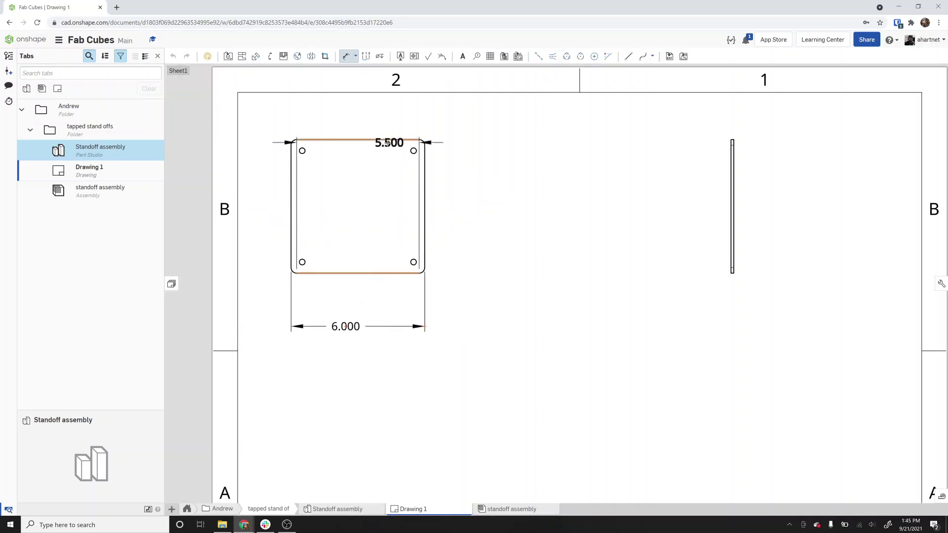
click(387, 141)
click(491, 200)
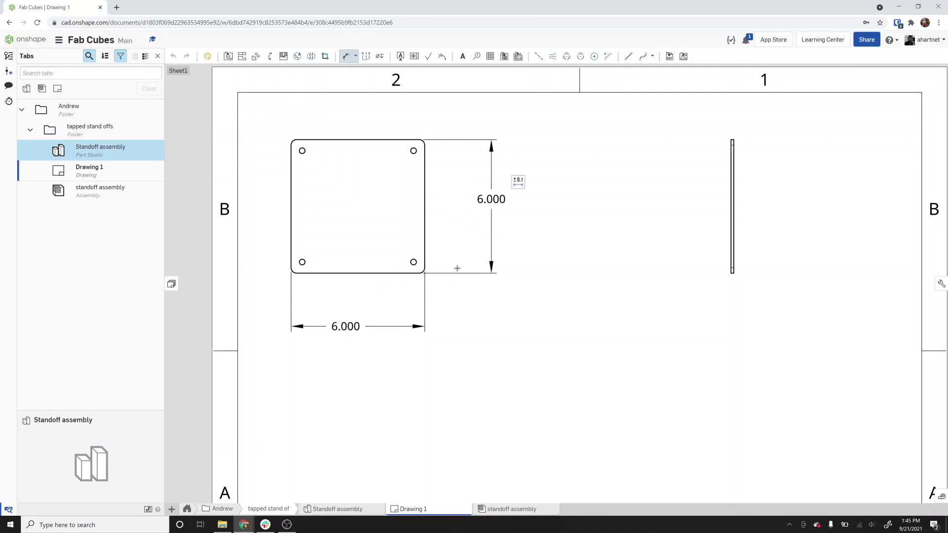
Dimension the horizontal distance from the lower-right hole's center to the plate's right edge, placed below the plate
scroll(414, 262, up, 5)
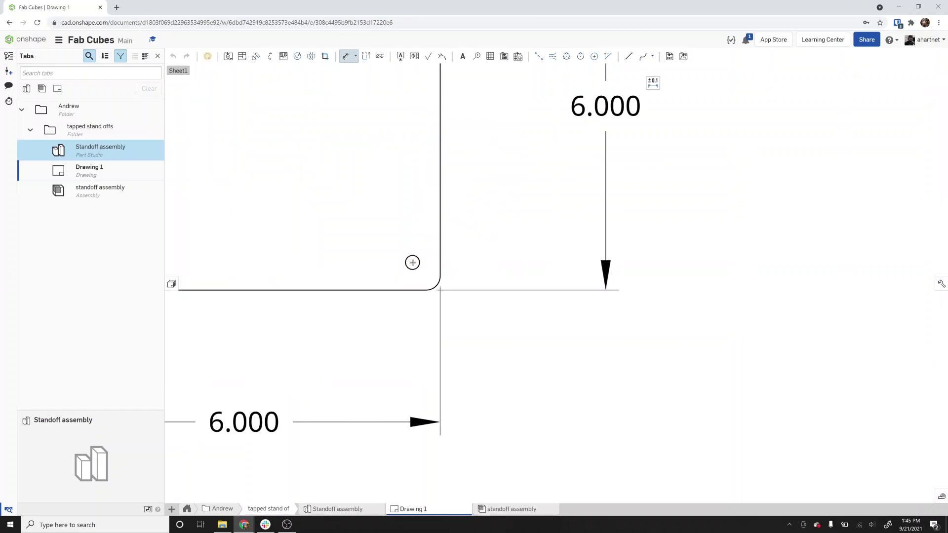
click(414, 262)
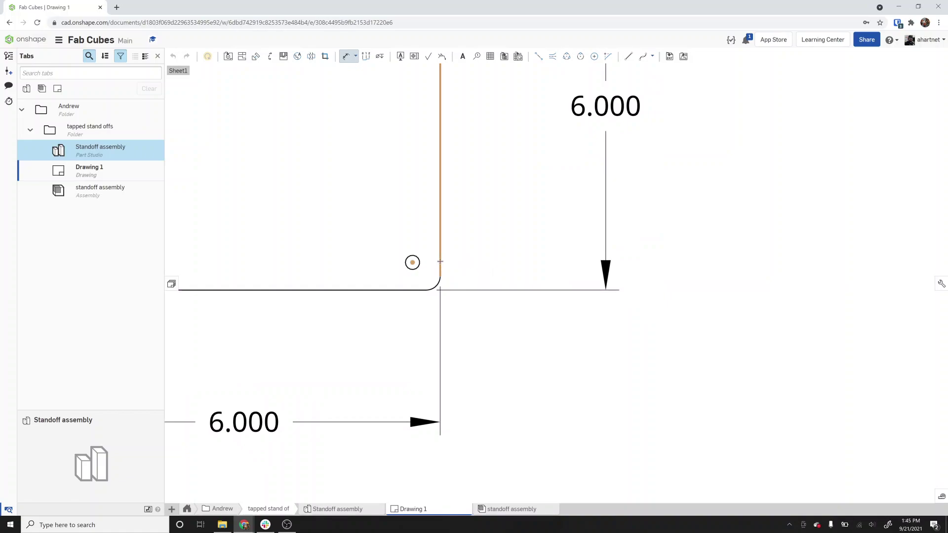
click(450, 290)
click(312, 351)
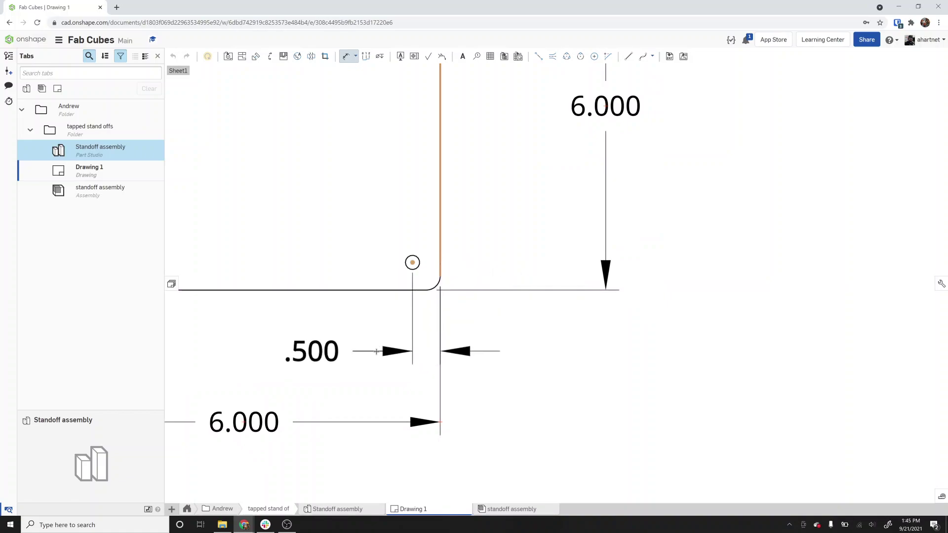
click(414, 290)
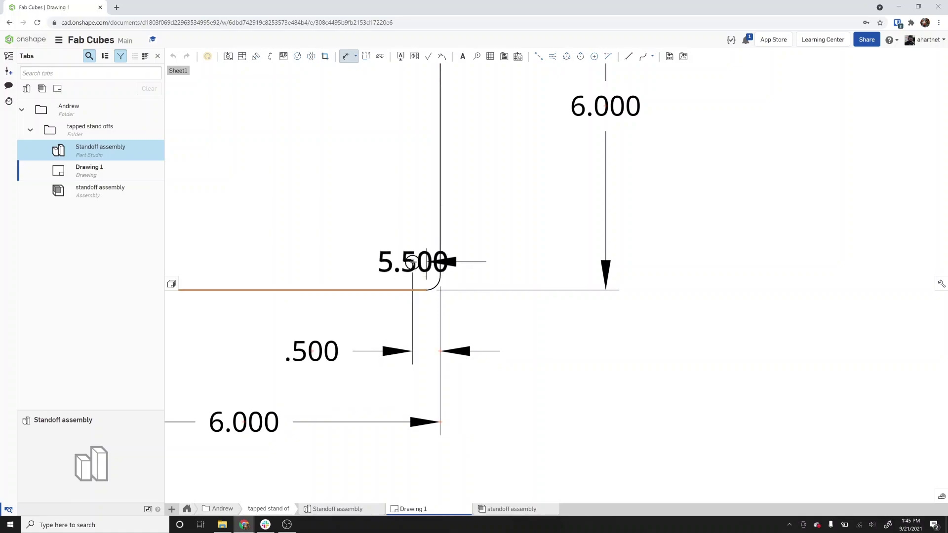
scroll(414, 264, up, 5)
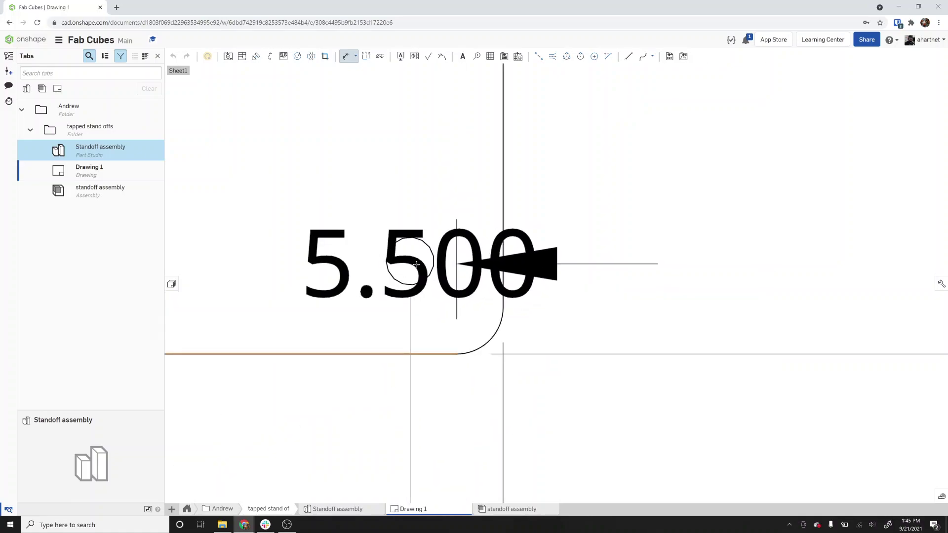
key(Escape)
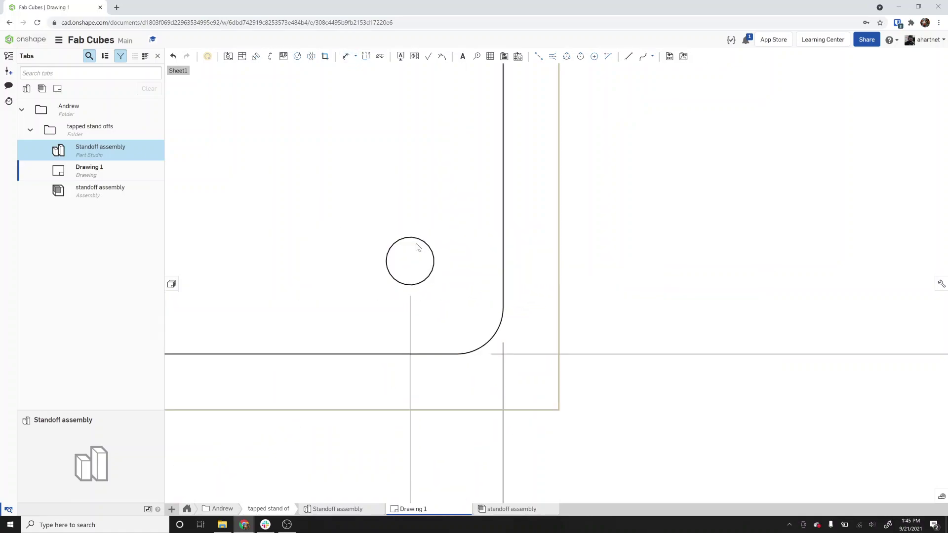
Dimension the vertical distance from the lower-right hole's center to the plate's lower edge, placed outside the plate's right side
click(350, 58)
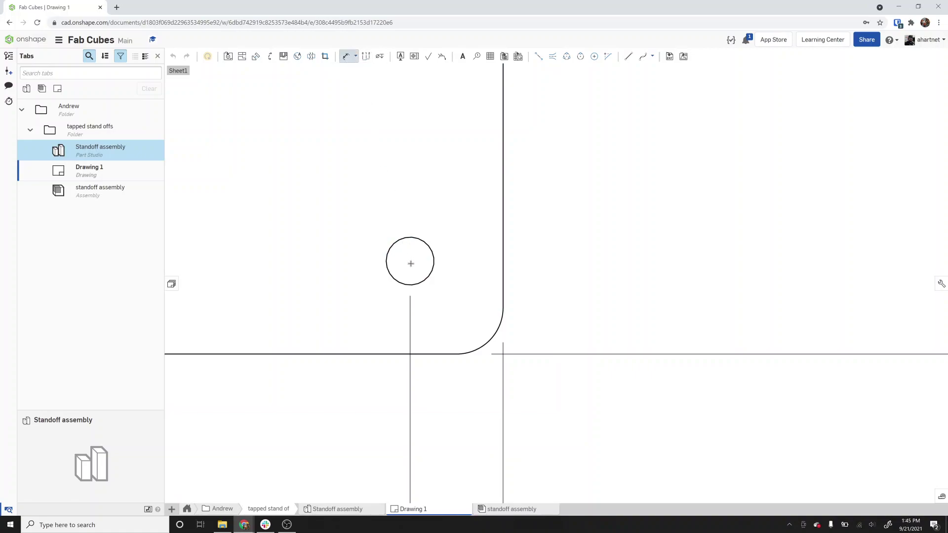
scroll(415, 258, down, 3)
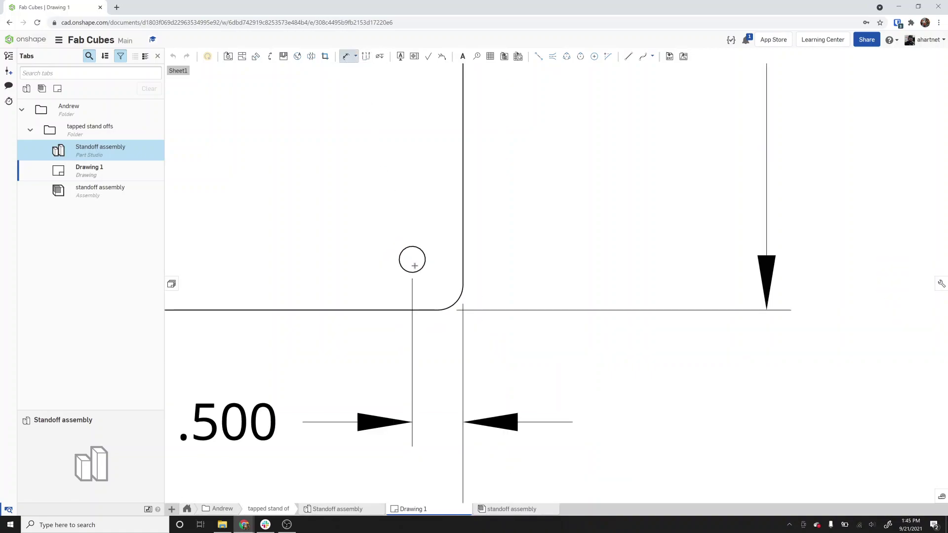
scroll(467, 230, down, 2)
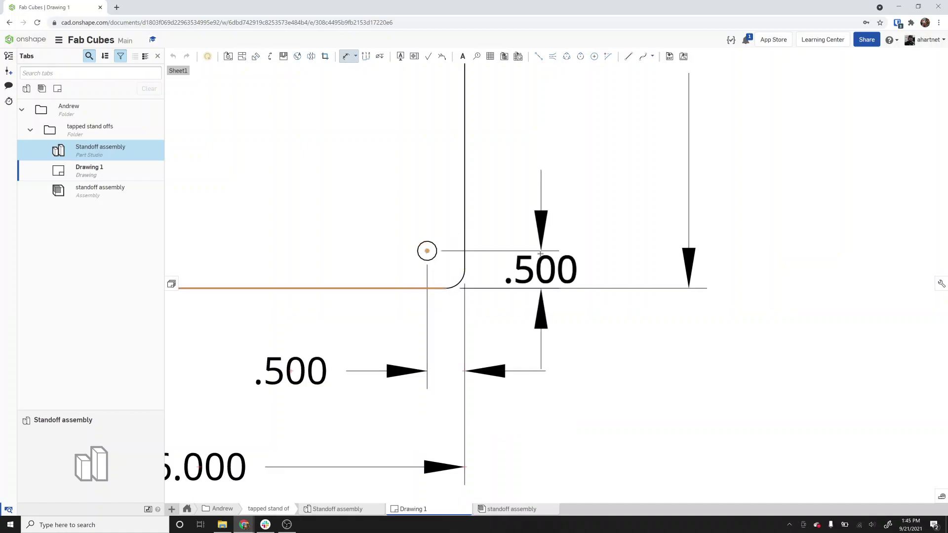
click(631, 226)
Add a diameter dimension to the lower-right hole, placed below and to the right of the plate
click(435, 249)
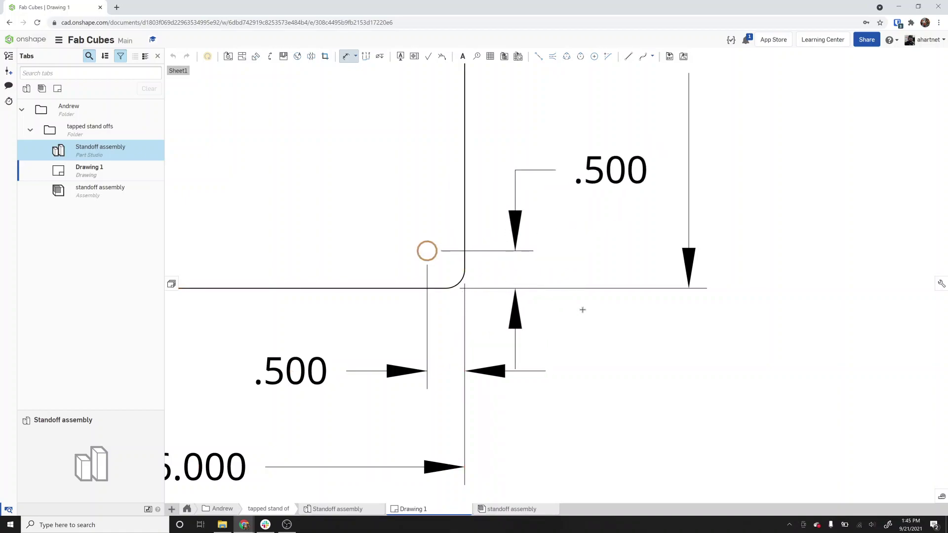
click(622, 368)
scroll(574, 331, down, 5)
key(Escape)
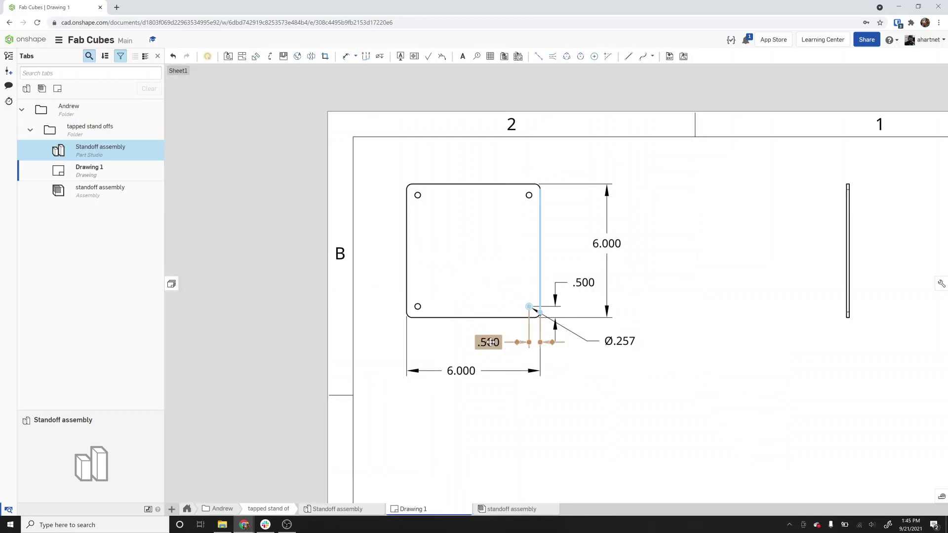
Reposition the hole's horizontal offset dimension inside the plate, its vertical offset text below the plate, and the diameter callout closer to the hole
drag(490, 342, 489, 279)
drag(586, 284, 480, 334)
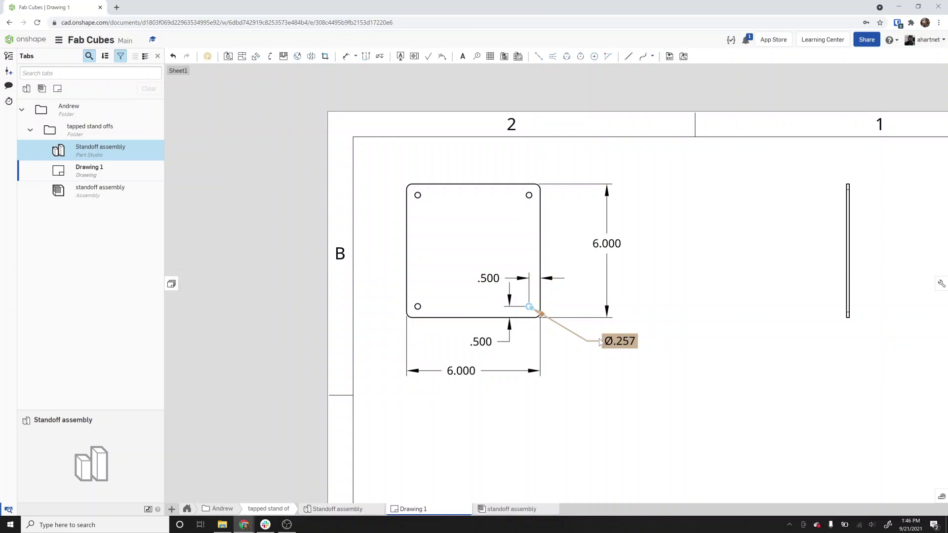
drag(601, 340, 592, 334)
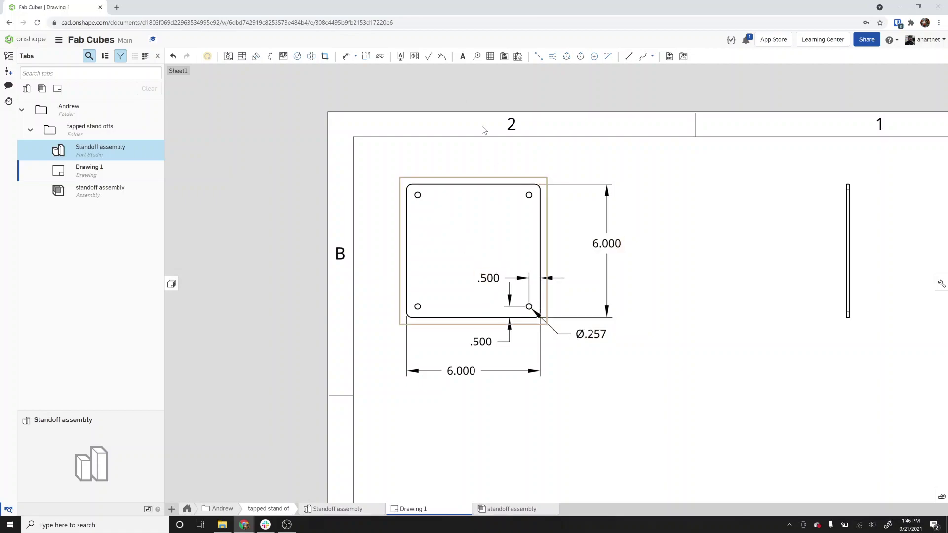
Dimension the center-to-center spacing of the two upper holes above the plate and of the two left holes beside it
click(351, 57)
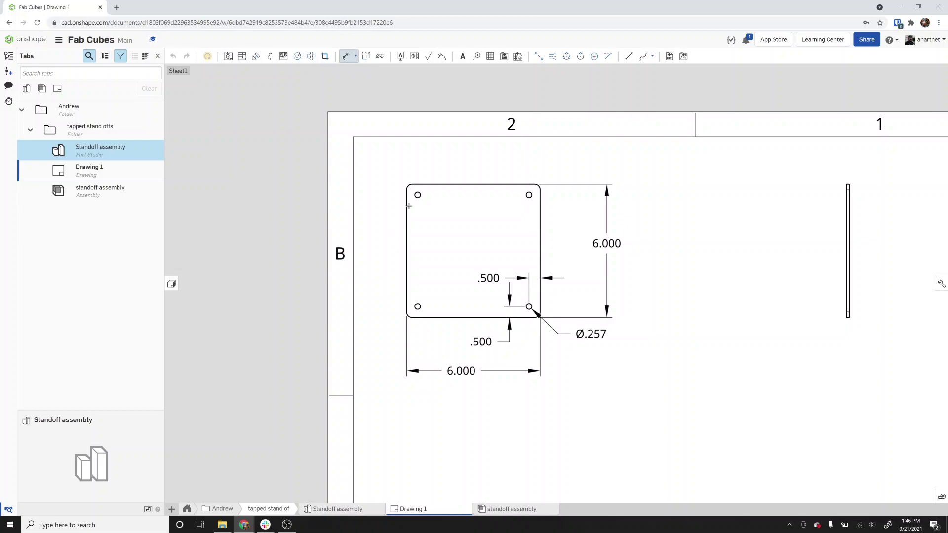
scroll(417, 193, up, 3)
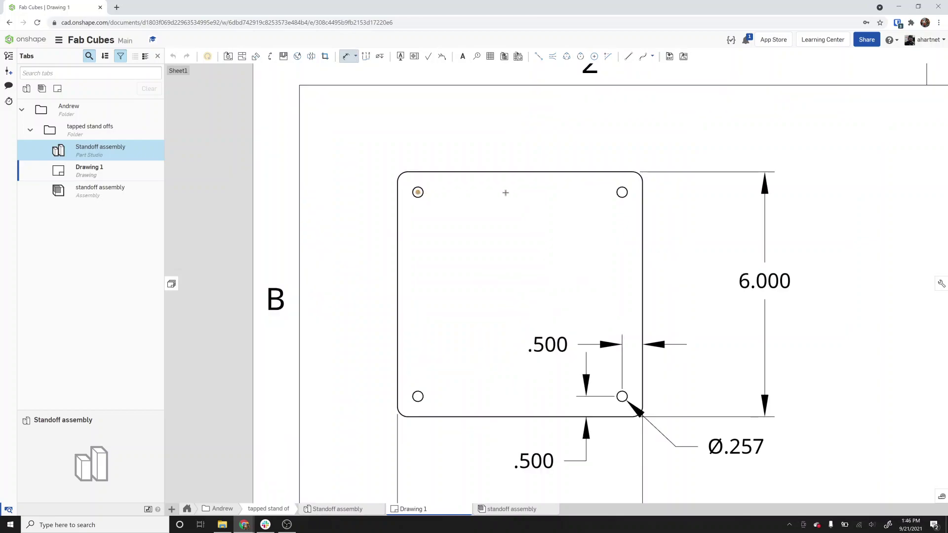
click(622, 193)
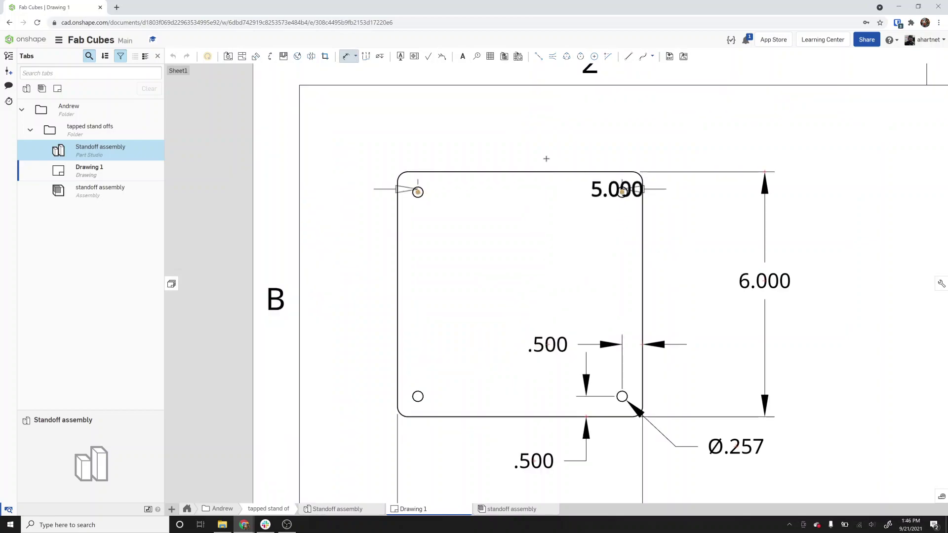
click(520, 140)
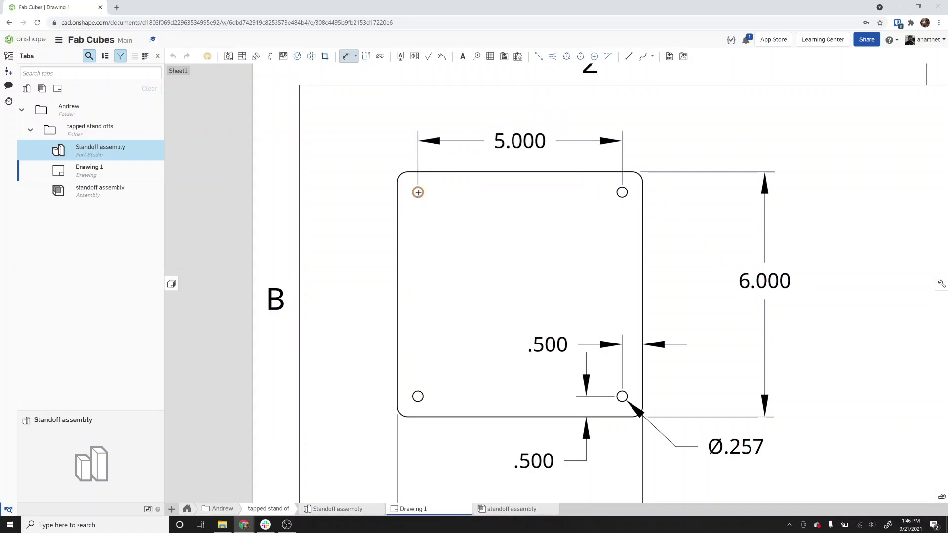
click(418, 397)
click(348, 316)
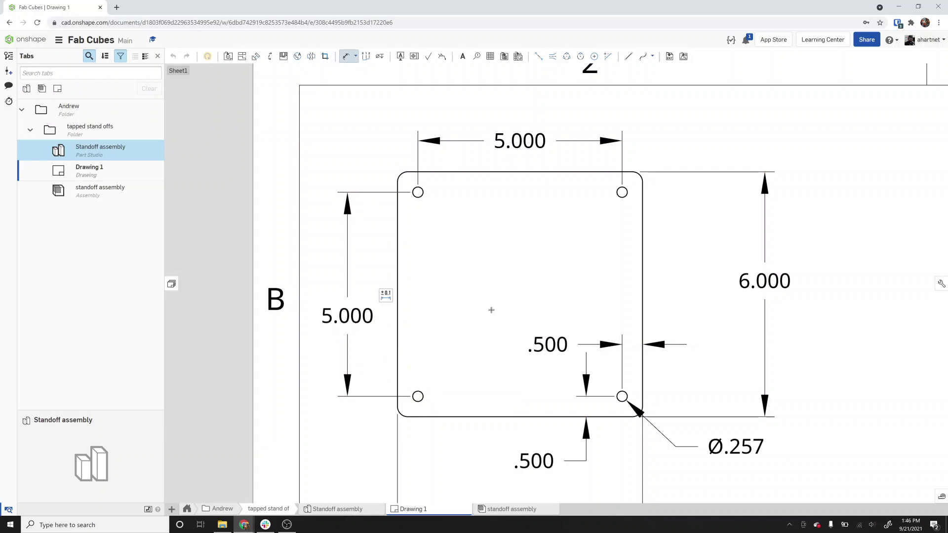
key(Escape)
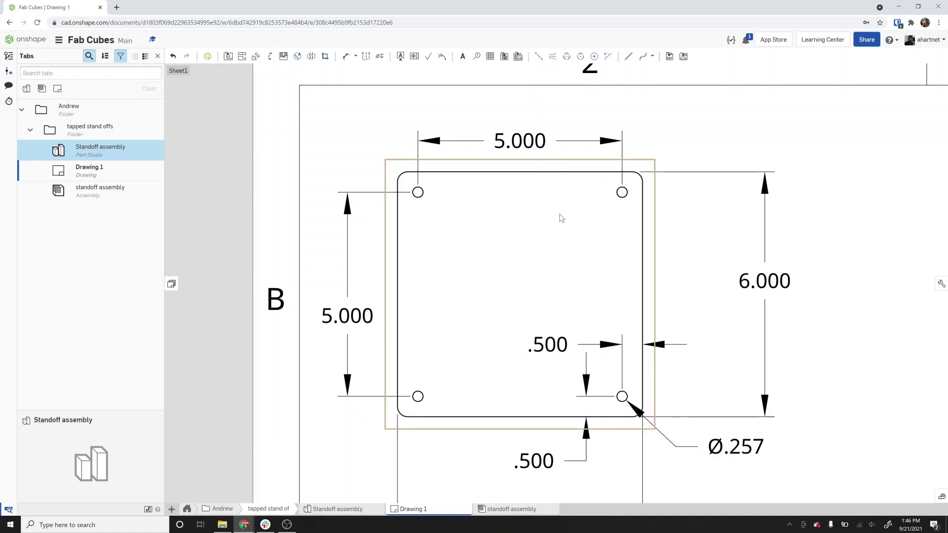
scroll(437, 231, down, 2)
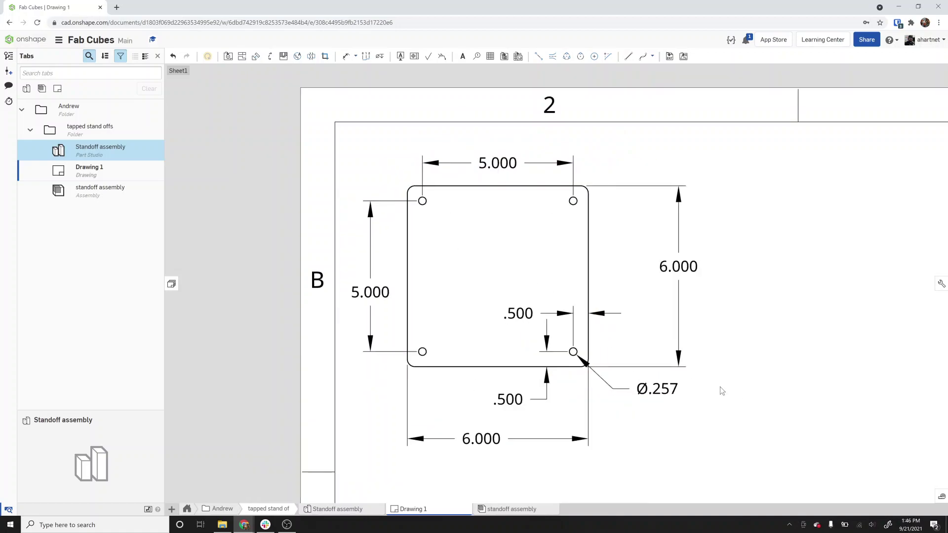
scroll(722, 391, down, 3)
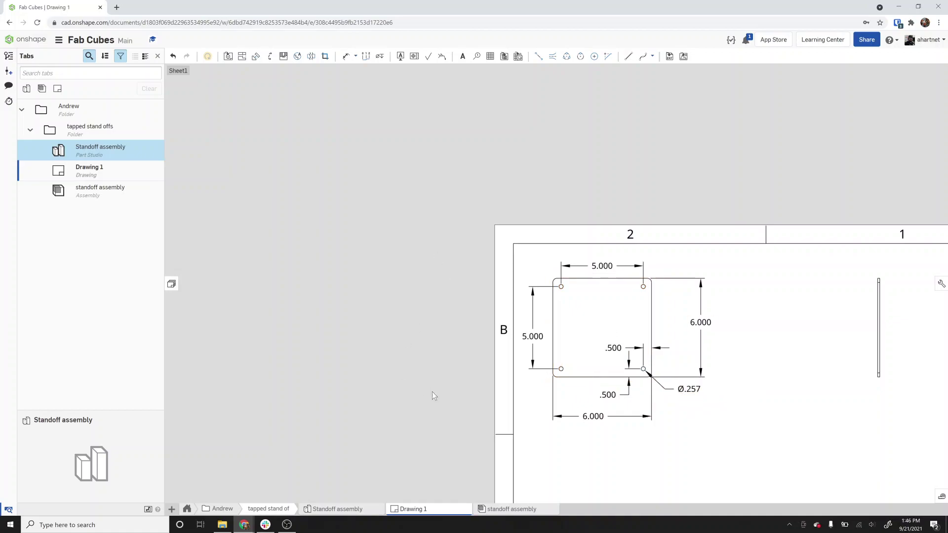
Switch to Slack to examine the photo of the fabricated cubes, and return to the browser with the drawing
click(240, 510)
key(alt+Tab)
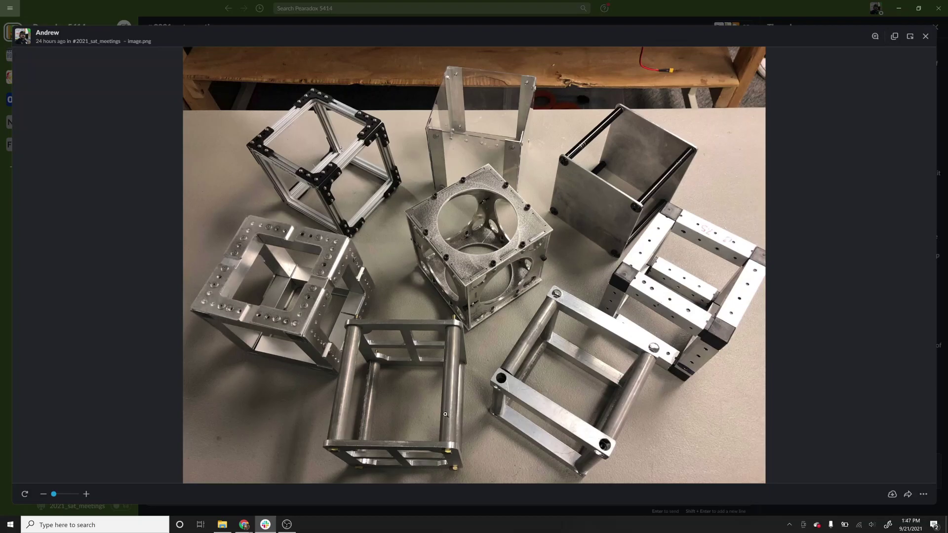
key(alt+Tab)
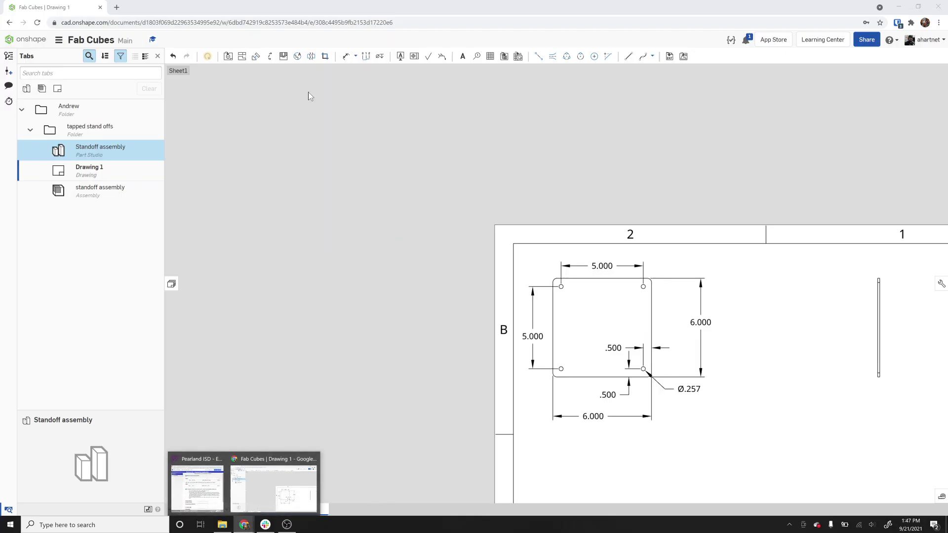
Open vexpro.com in a new browser tab and look through the VersaFrame Stock product page
key(ctrl+t)
text(vexpro.com)
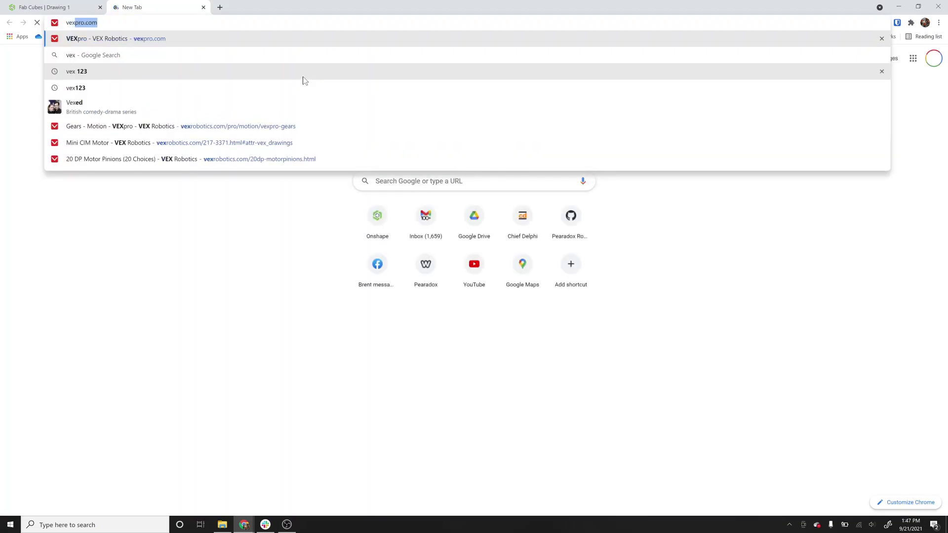
key(Return)
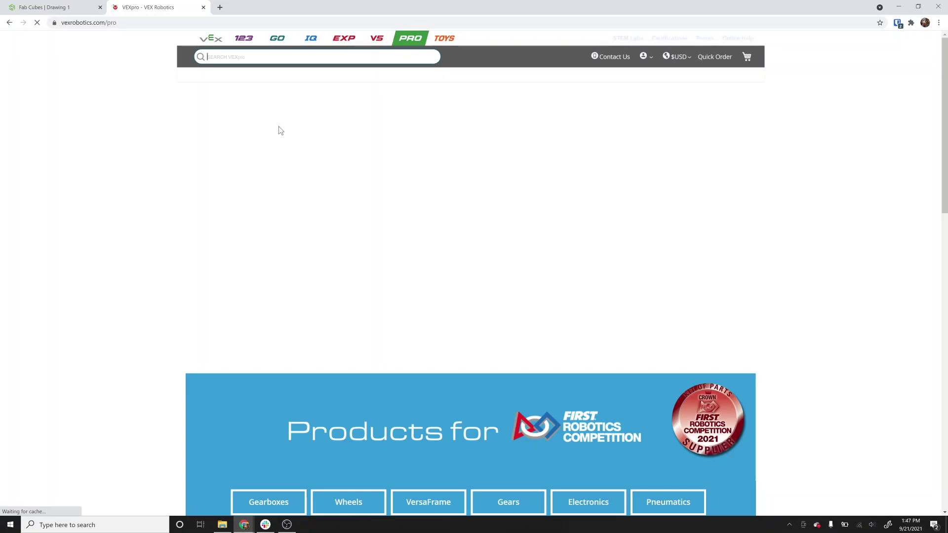
mouse_move(281, 78)
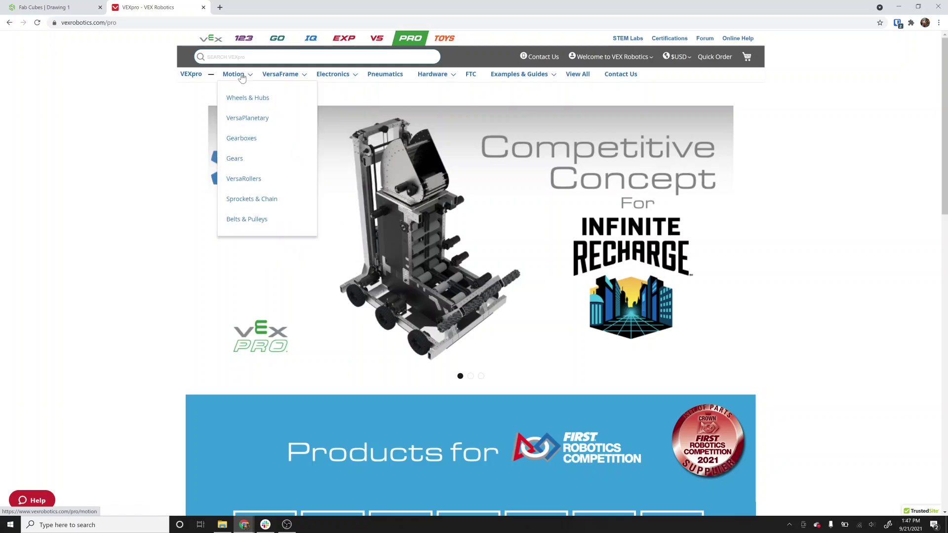
click(293, 100)
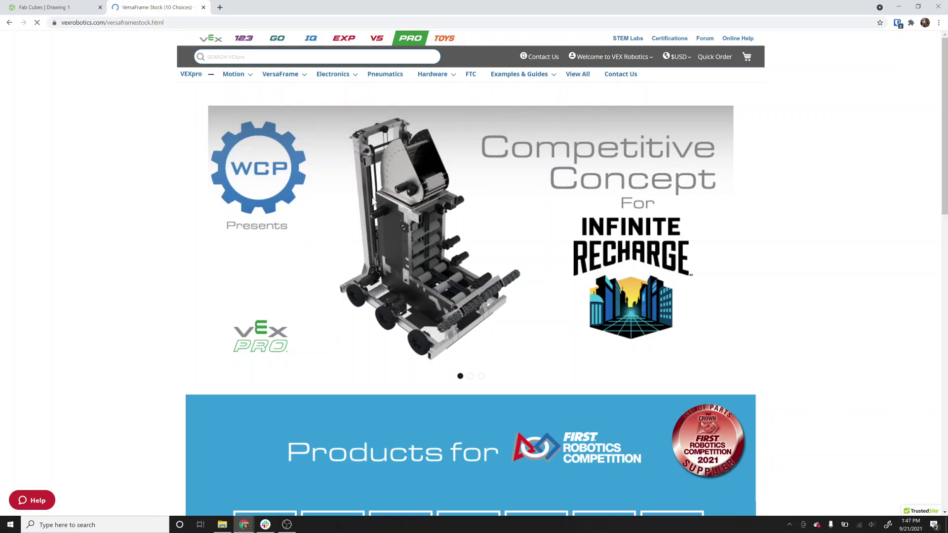
scroll(375, 296, down, 6)
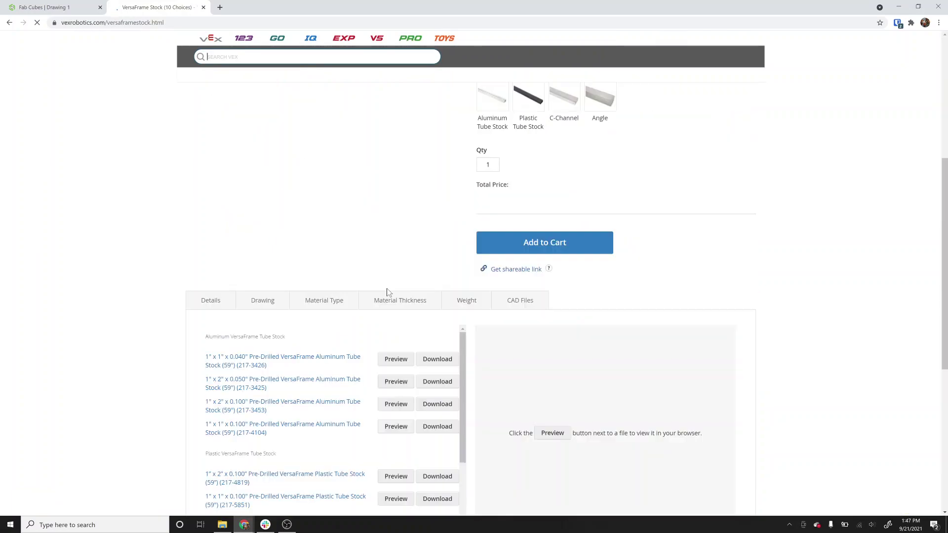
scroll(291, 99, up, 7)
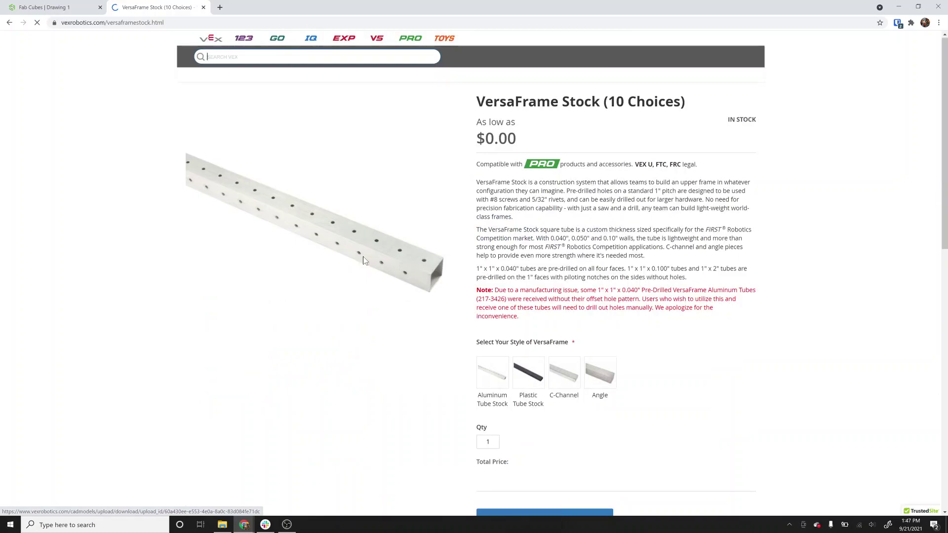
Search the VEXpro store for "shaft" and open the Shaft Stock product page from the results
text(shaf)
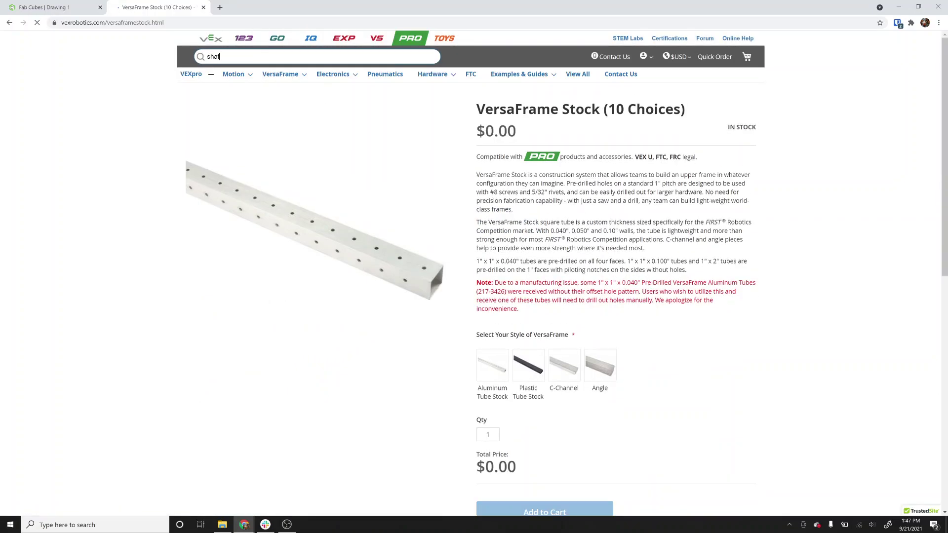
text(t)
key(Return)
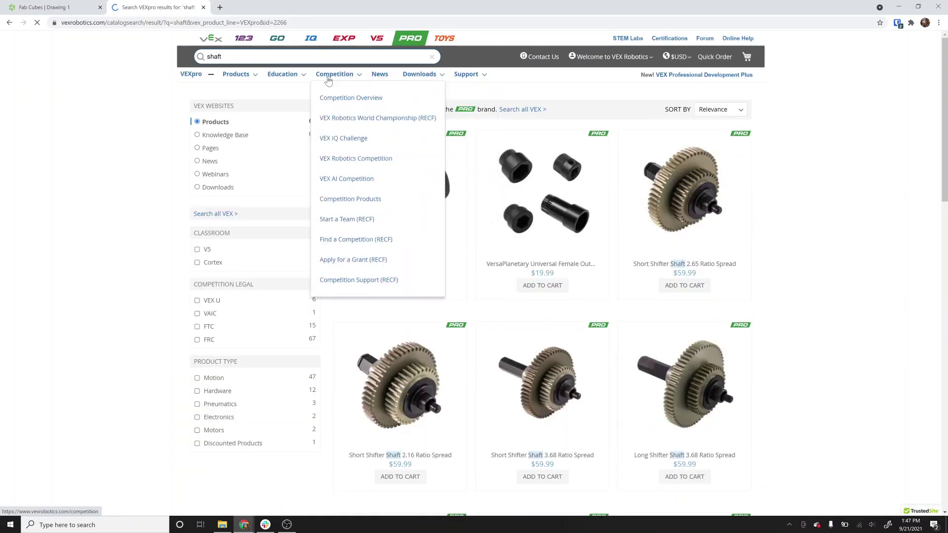
mouse_move(242, 76)
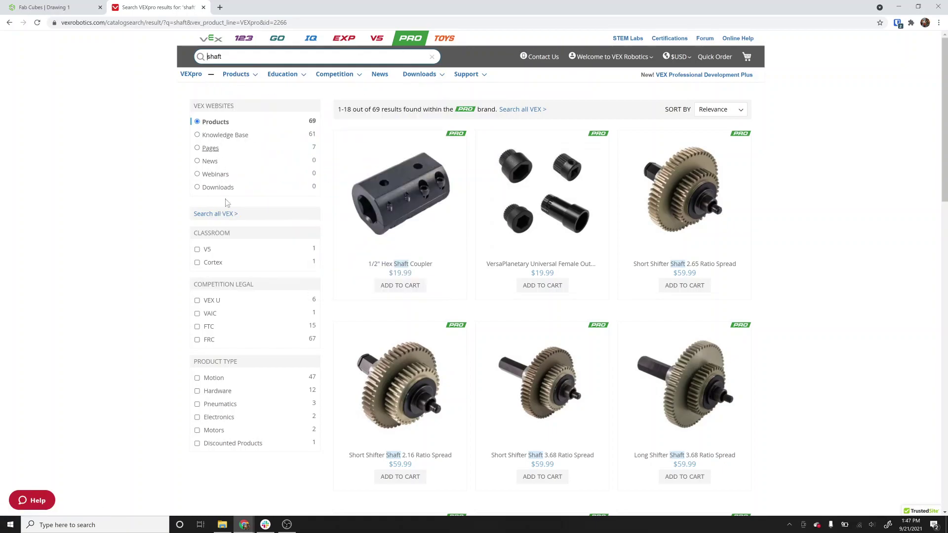
scroll(476, 286, down, 10)
click(688, 325)
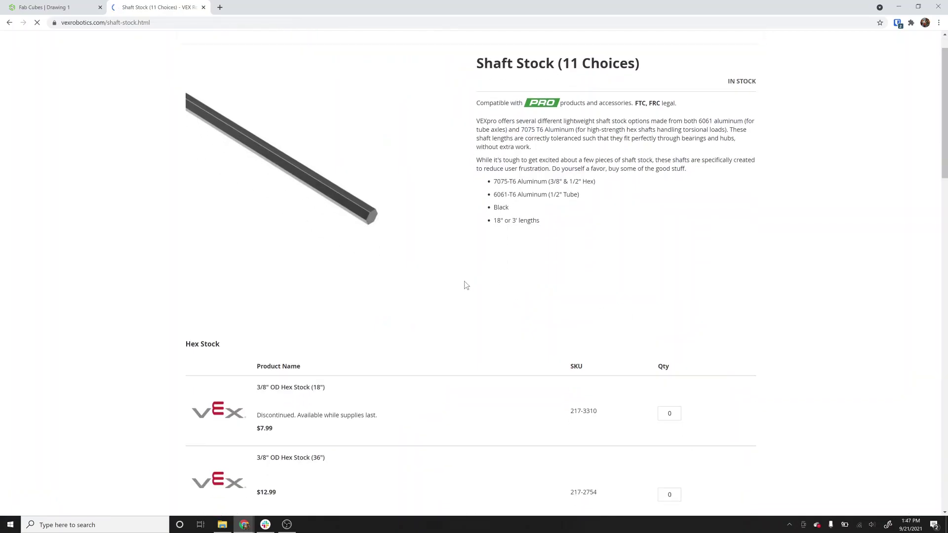
Find the ThunderHex stock sheet in the product page's drawing viewer and enlarge the page to 125% to read it
scroll(415, 265, down, 6)
scroll(403, 266, down, 18)
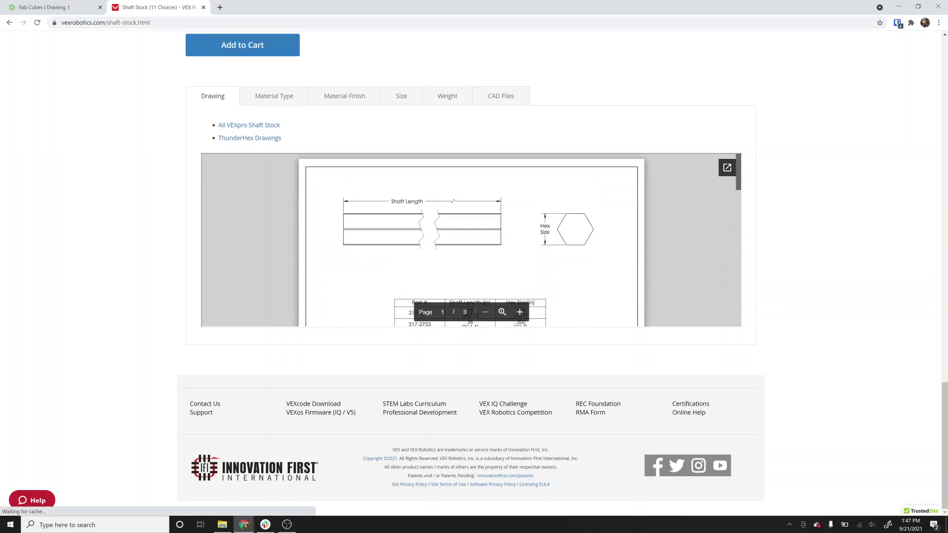
scroll(471, 240, down, 6)
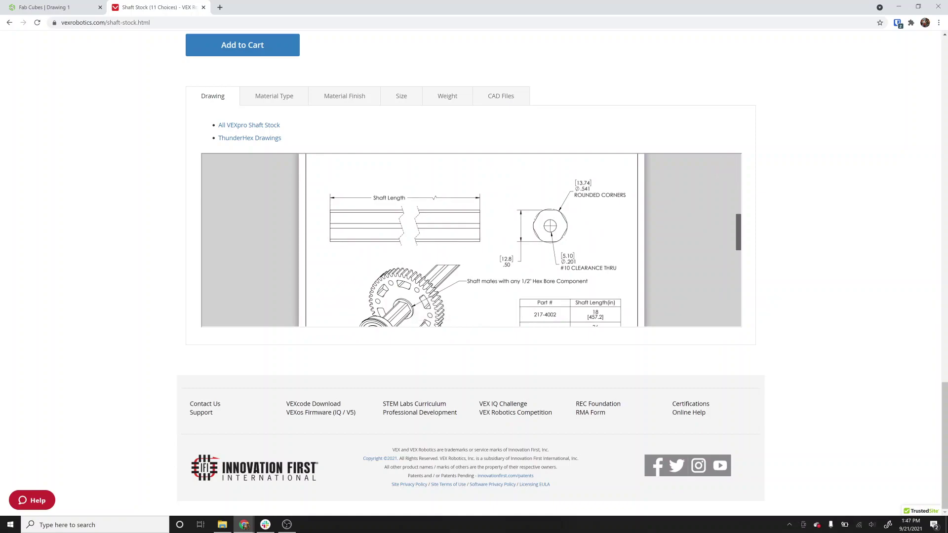
scroll(472, 240, up, 3)
scroll(472, 240, down, 3)
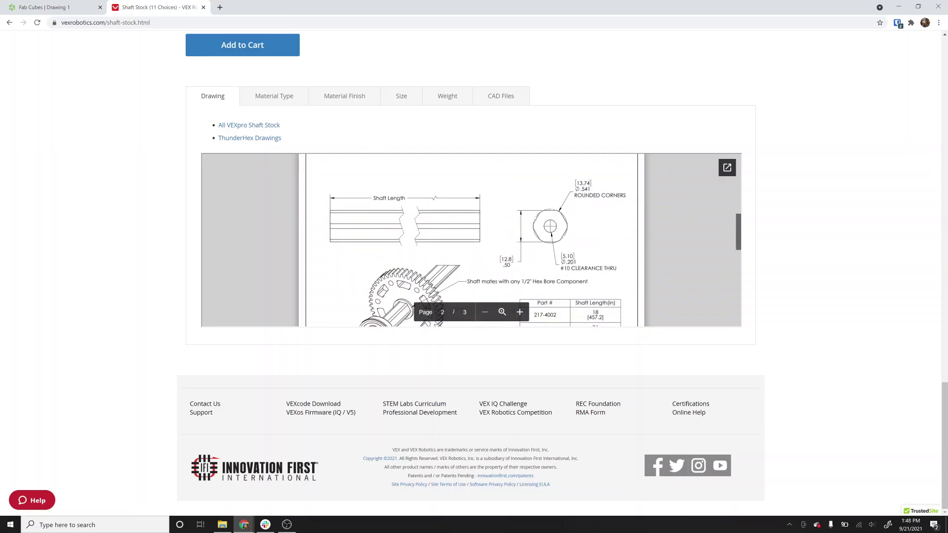
key(ctrl+plus)
key(ctrl+plus)
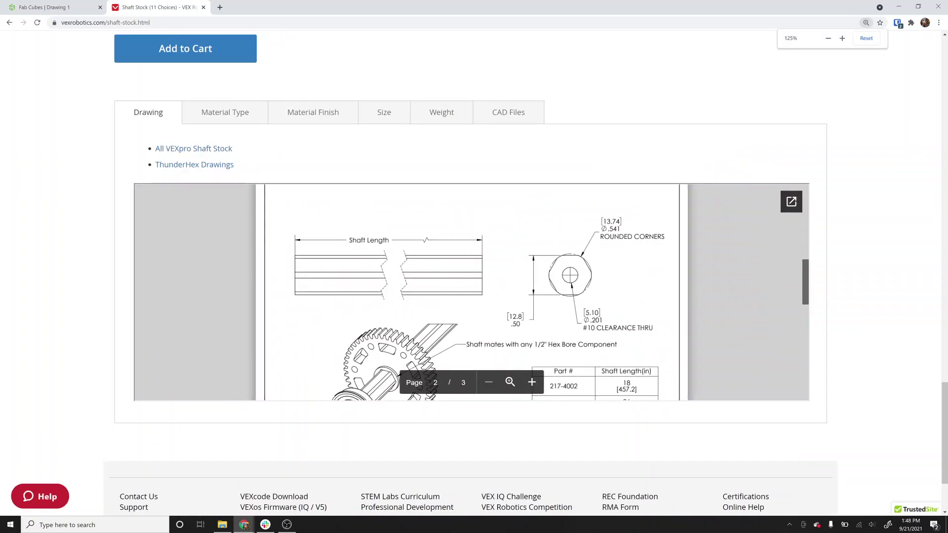
Compare the round tube sheet's outer and inner diameter table with the ThunderHex sheet's dimensions
scroll(556, 278, down, 6)
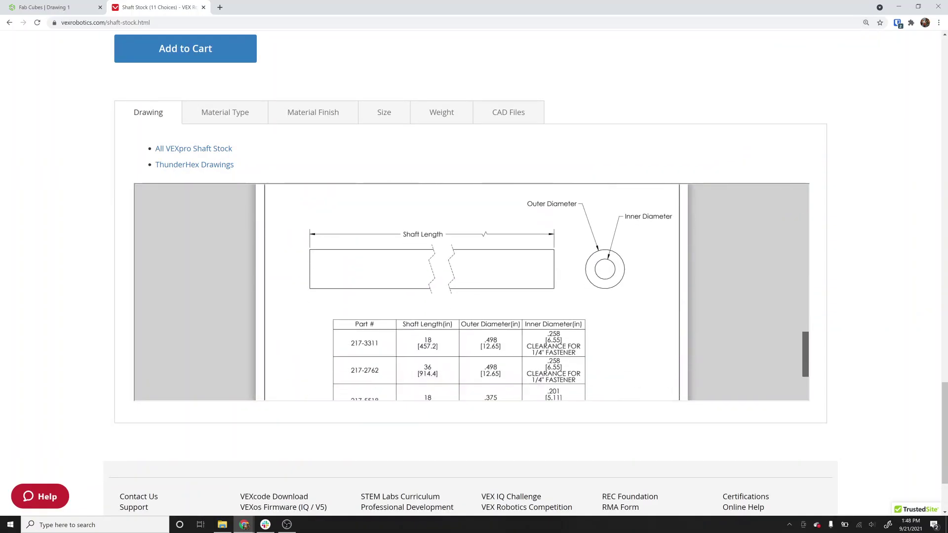
scroll(557, 278, down, 2)
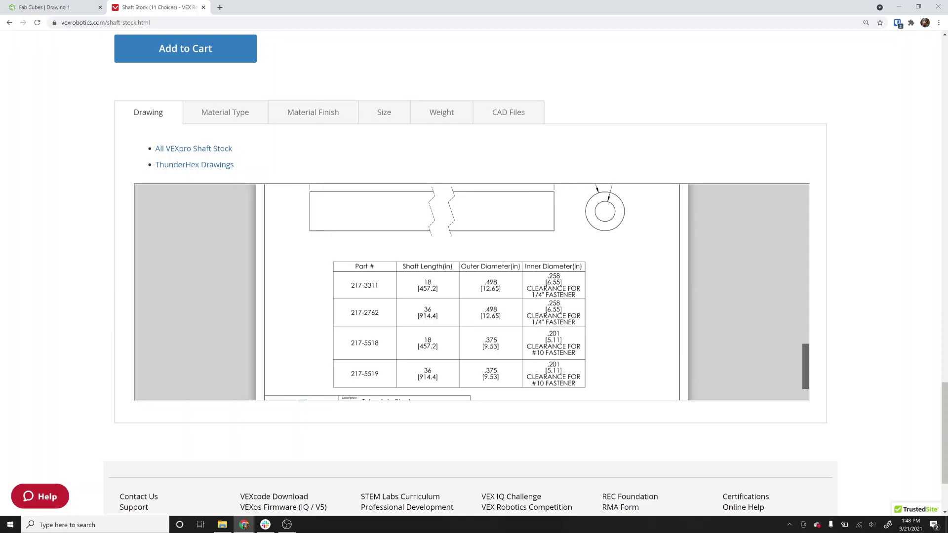
scroll(471, 291, up, 3)
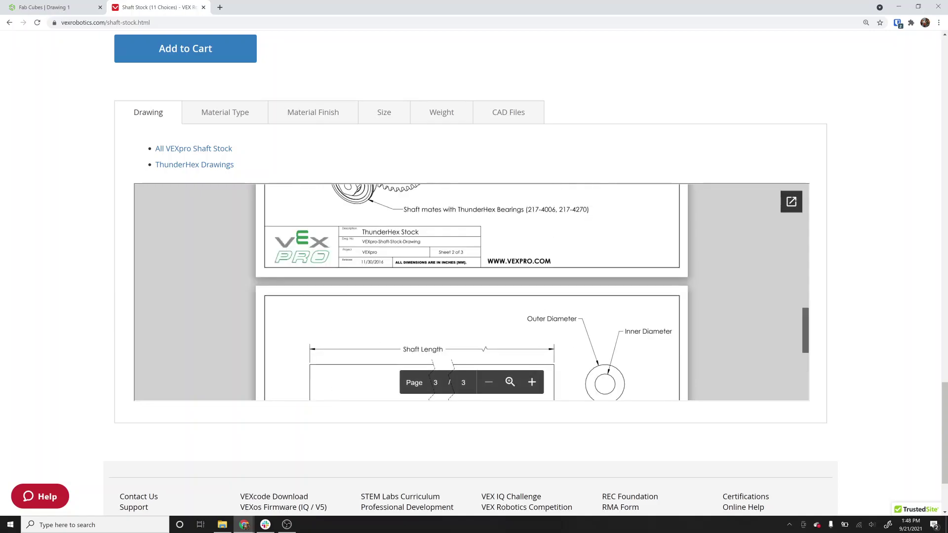
scroll(472, 291, down, 1)
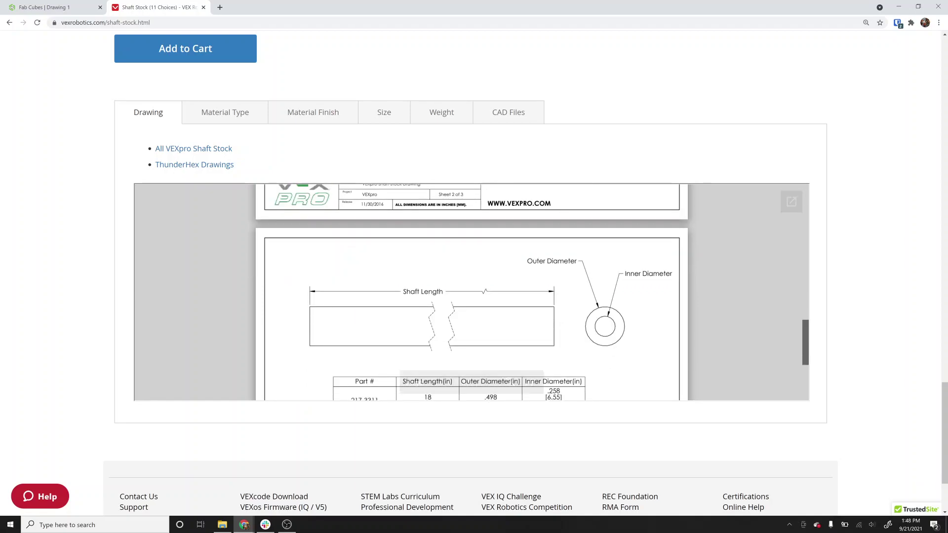
scroll(471, 291, down, 1)
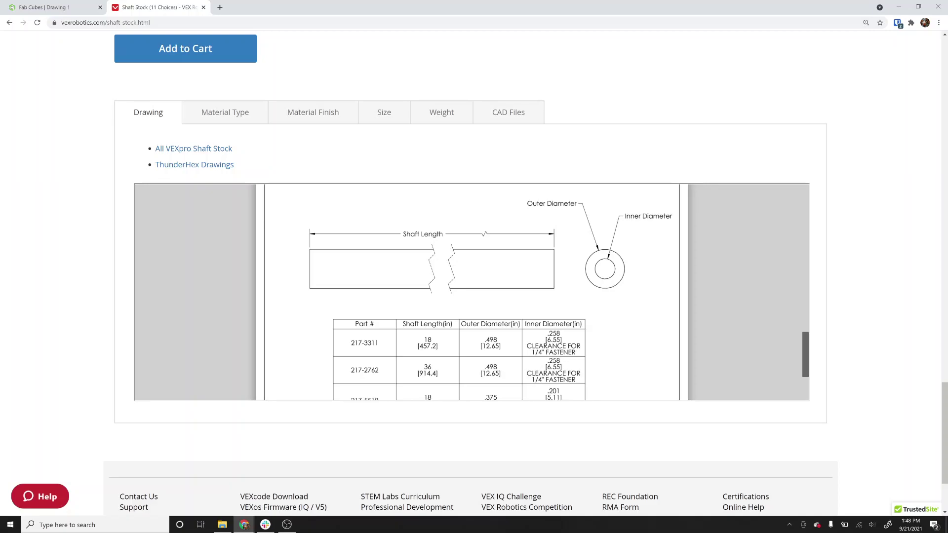
scroll(471, 292, up, 5)
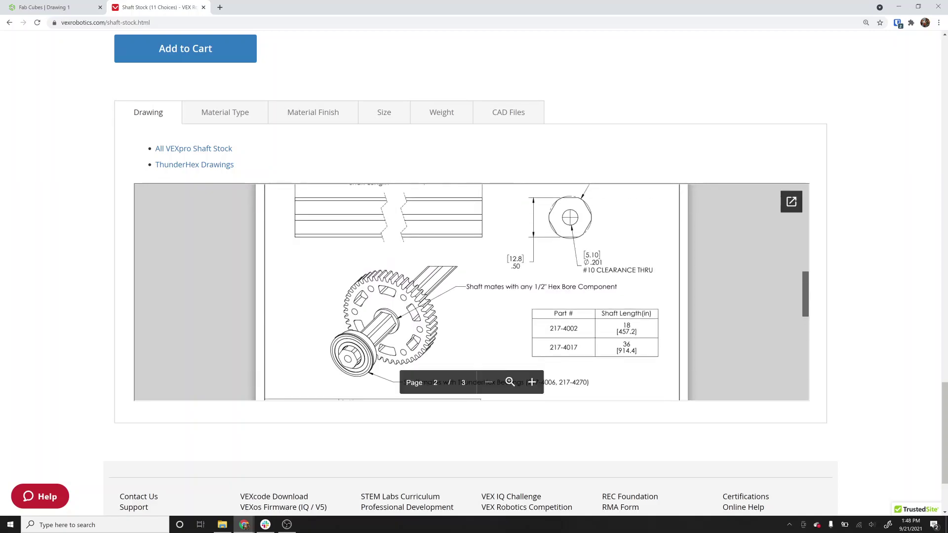
scroll(472, 291, up, 1)
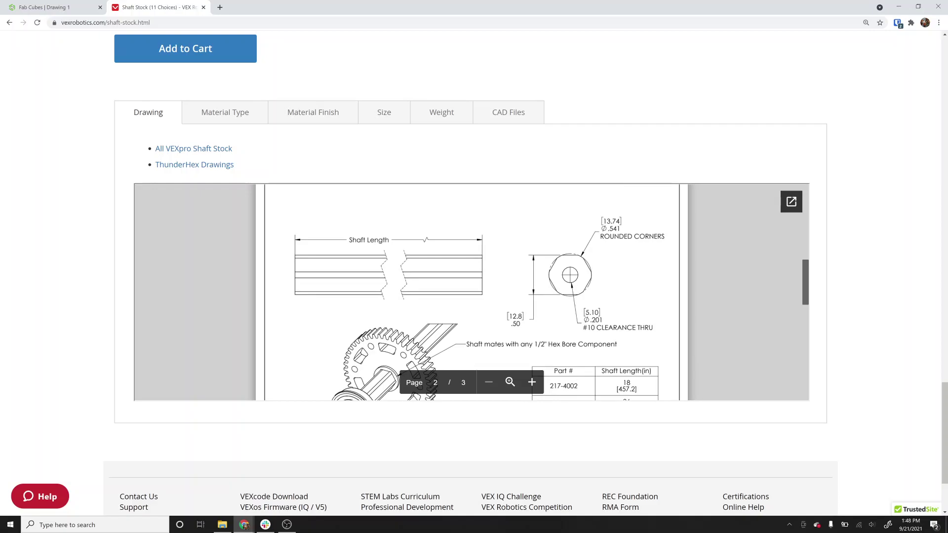
scroll(472, 292, down, 1)
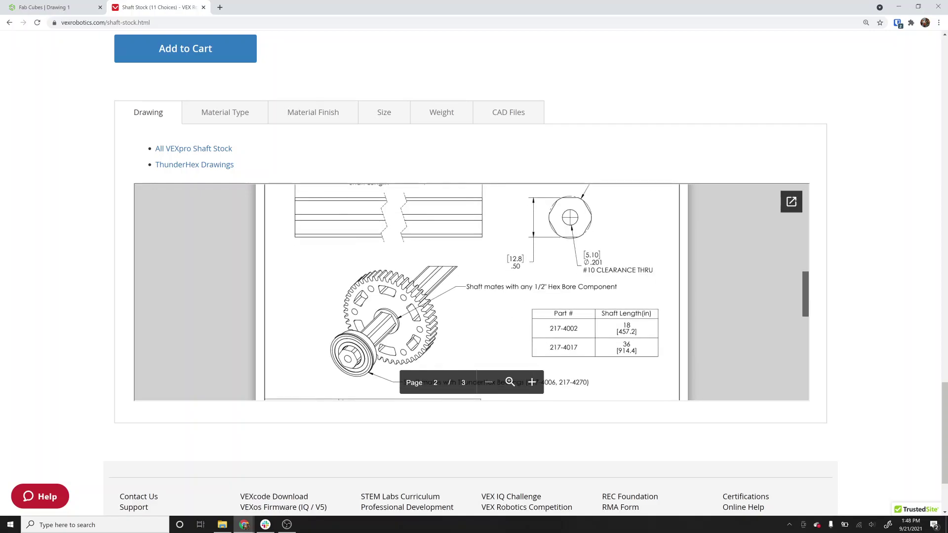
Return to the Fab Cubes document, create a folder named "Through BOlt" beside the tapped stand offs folder, and open it
click(74, 6)
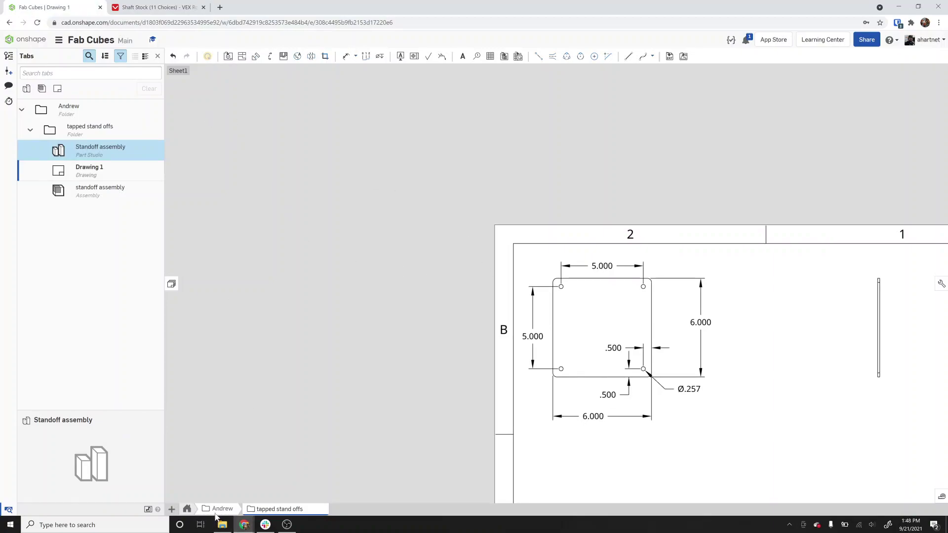
click(171, 509)
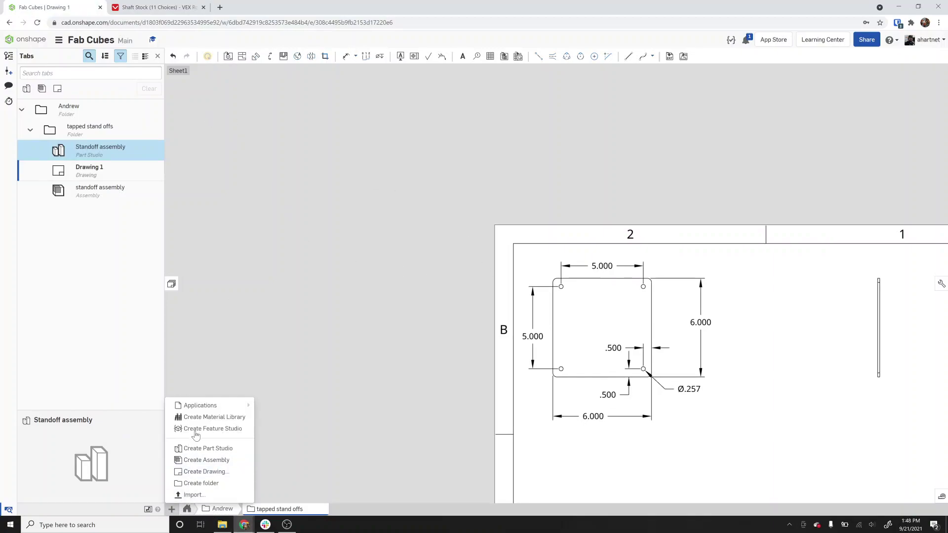
click(205, 488)
text(Through BOlt)
key(Return)
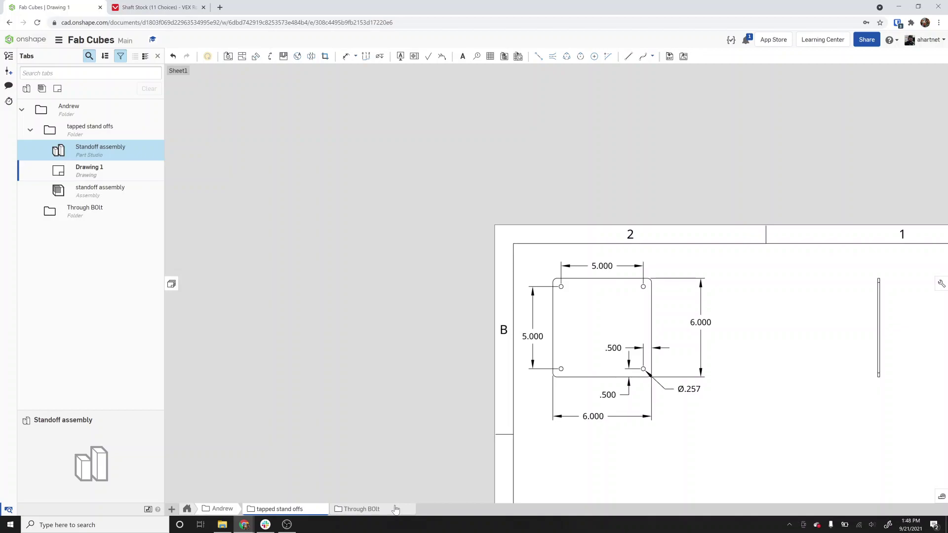
click(388, 513)
Create a Part Studio in the new folder and rename it "Through Bolt"
click(172, 509)
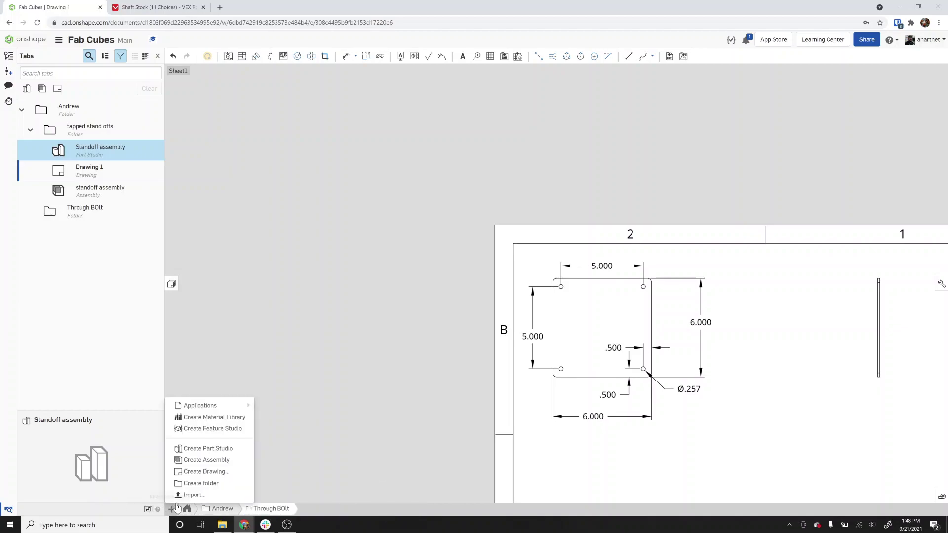
click(206, 448)
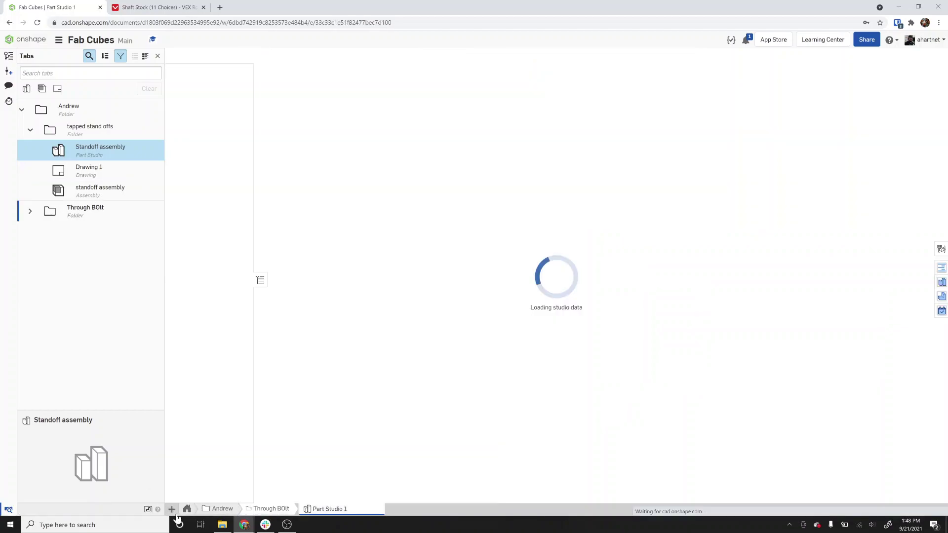
right_click(337, 514)
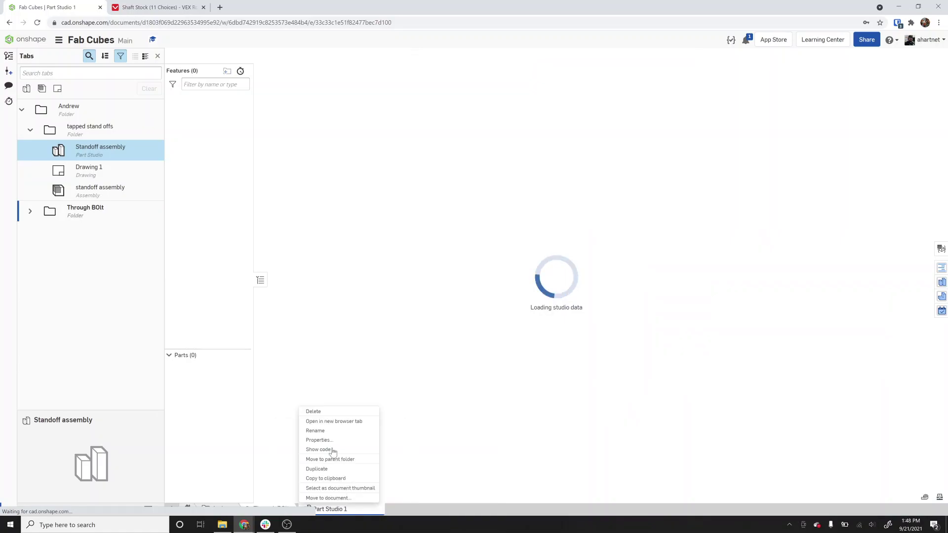
click(331, 436)
text(Through Bolt)
key(Return)
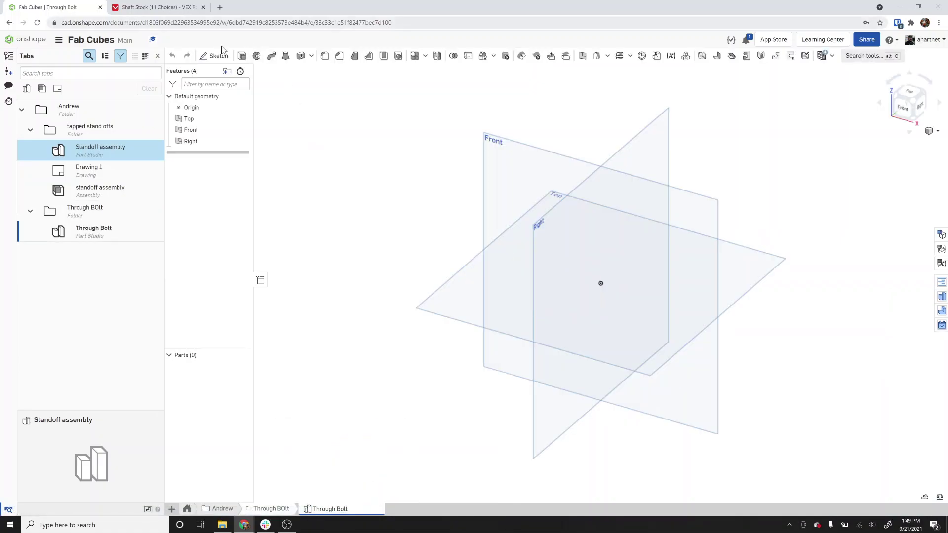
Sketch a 6 by 6 corner rectangle from the origin on the Front plane and place its width dimension below it
click(217, 56)
click(512, 166)
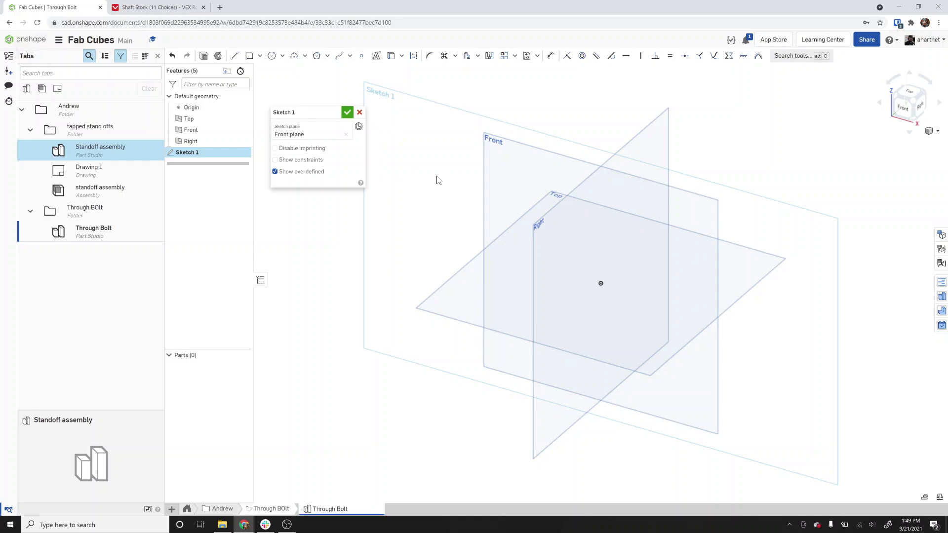
click(250, 56)
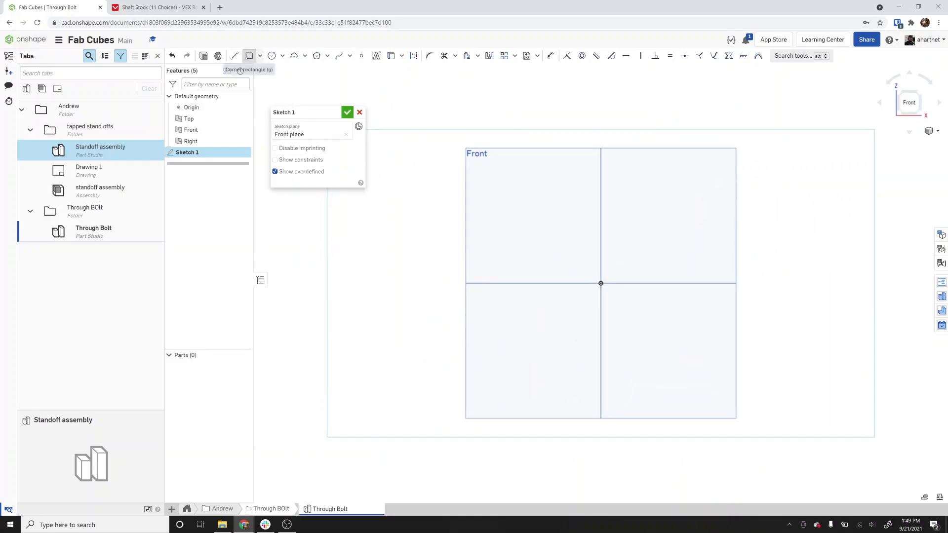
click(600, 283)
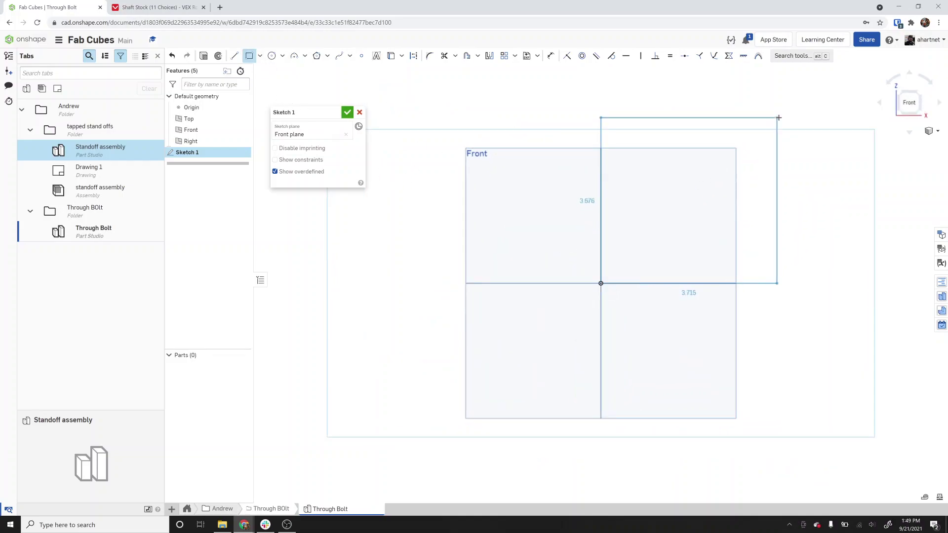
click(799, 109)
text(6)
key(Return)
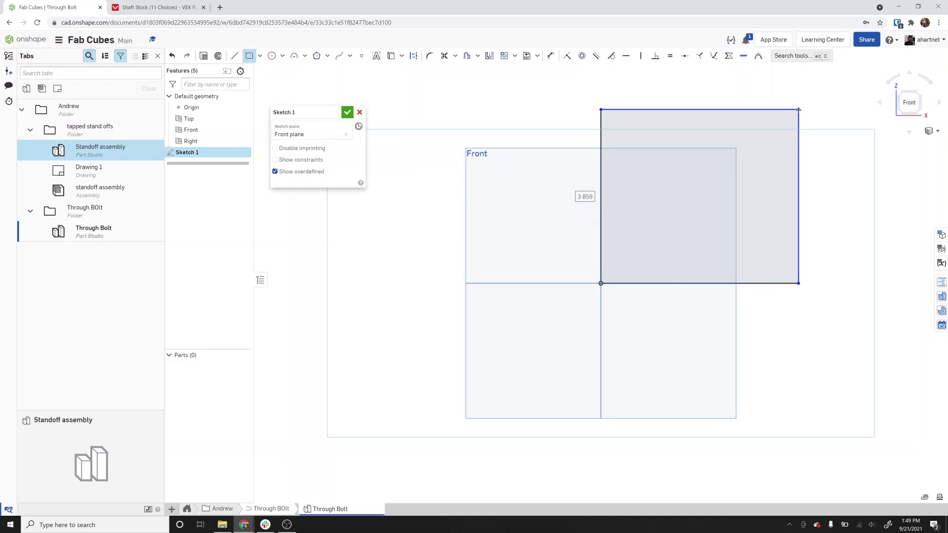
text(6)
key(Return)
scroll(591, 272, down, 2)
key(Escape)
drag(696, 255, 697, 301)
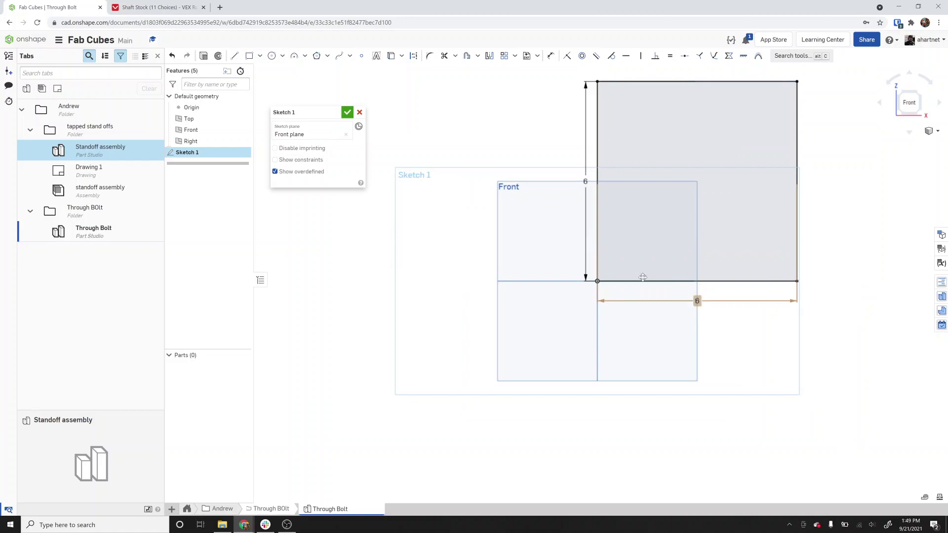
Draw a 5 by 5 center point rectangle centered inside the 6 by 6 square
click(260, 56)
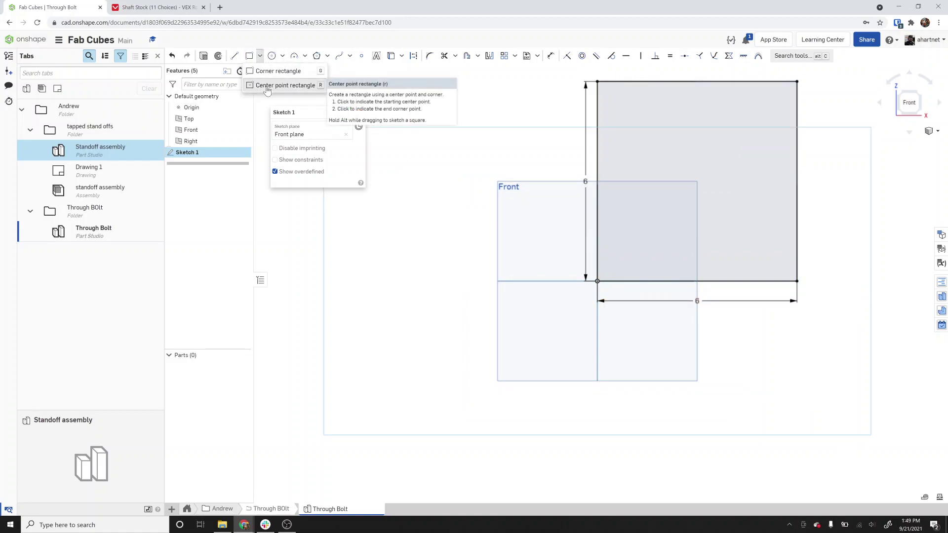
click(267, 86)
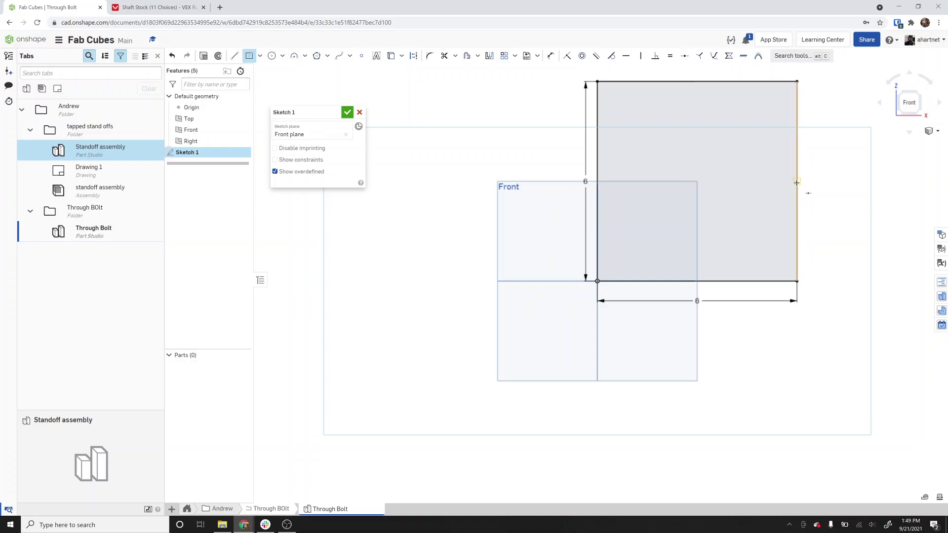
click(697, 180)
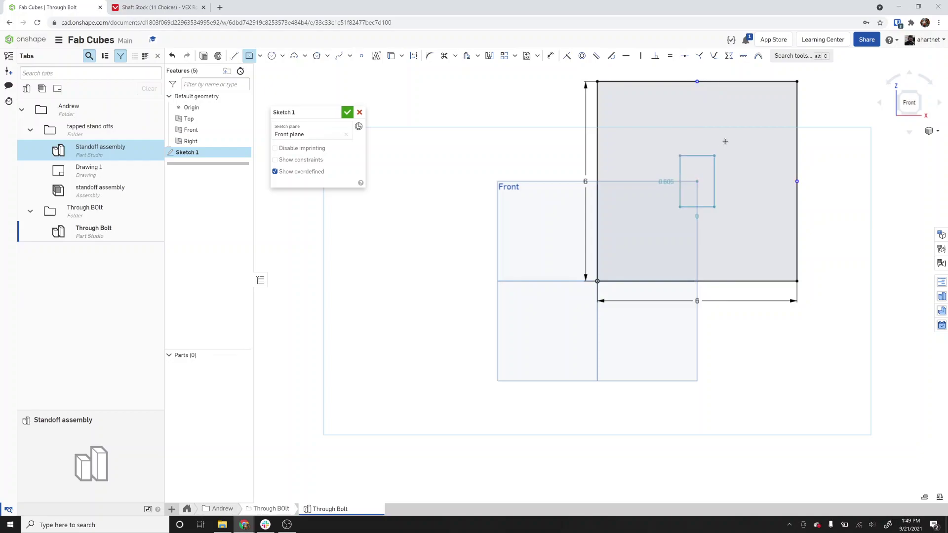
click(780, 102)
text(5)
key(Return)
text(5)
key(Return)
Convert all four sides of the inner 5 by 5 square to construction lines and finish the sketch
click(362, 56)
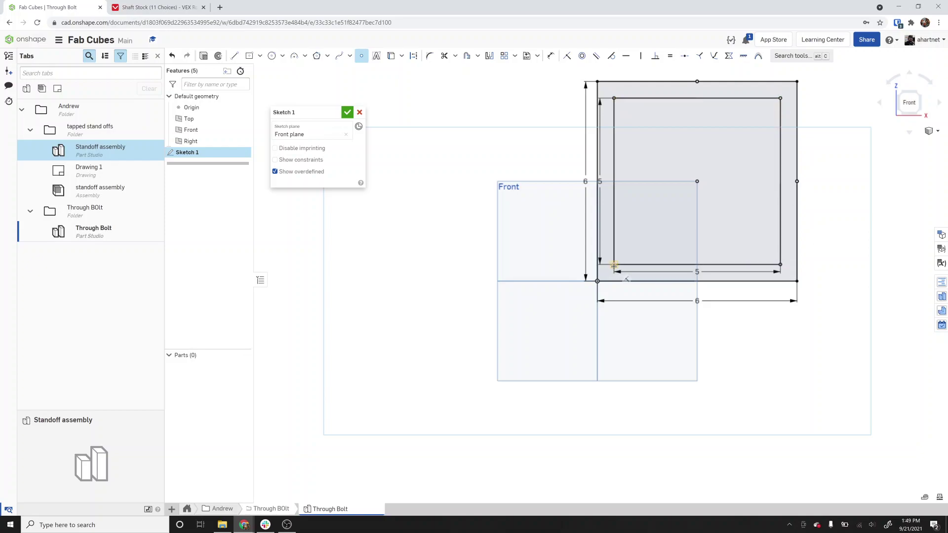
key(Escape)
click(614, 177)
key(q)
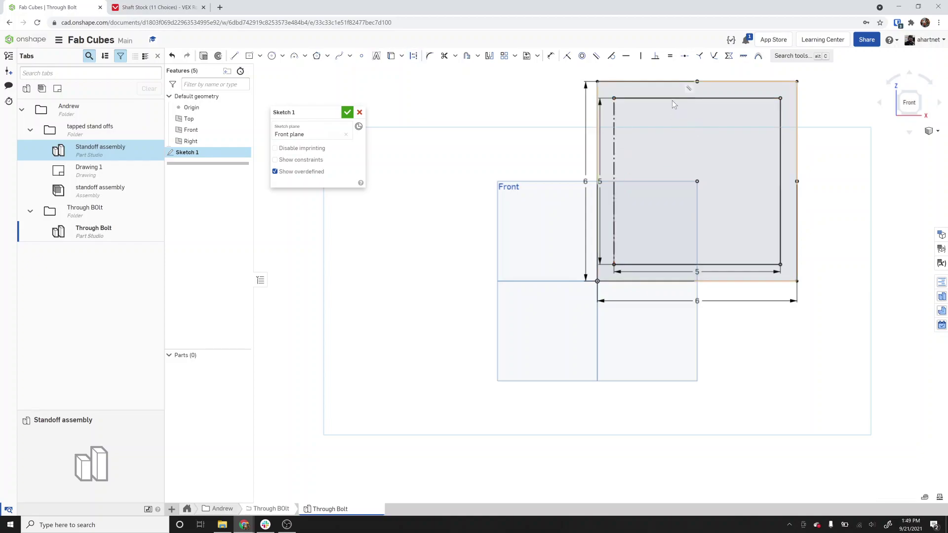
click(668, 99)
click(780, 141)
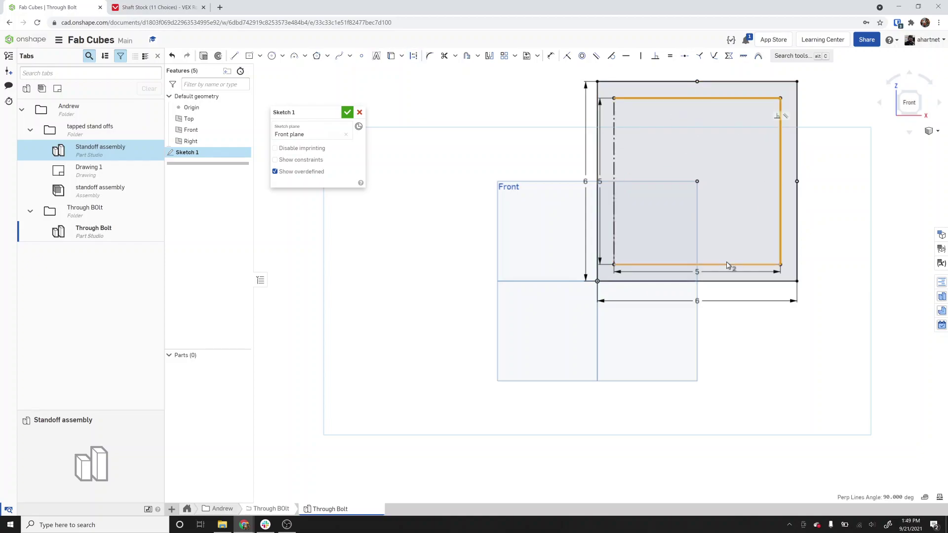
click(727, 266)
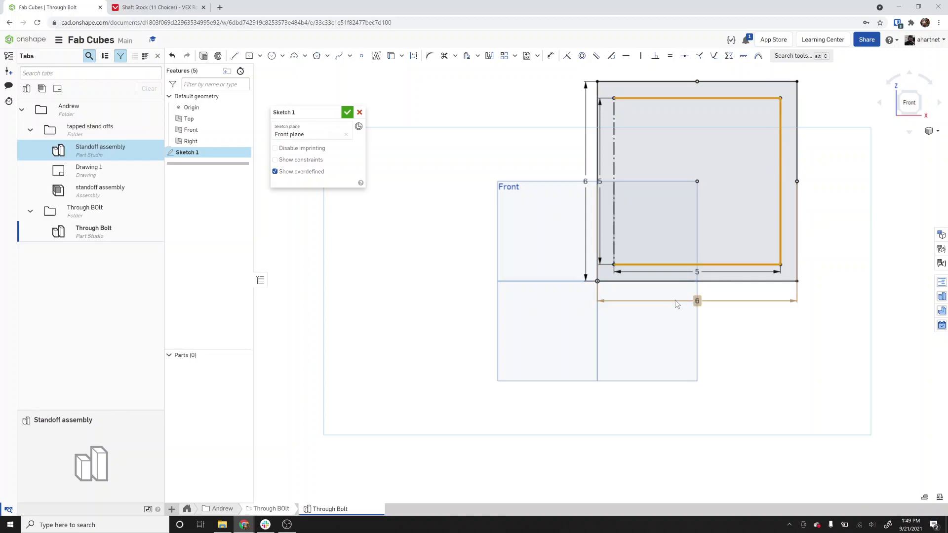
key(q)
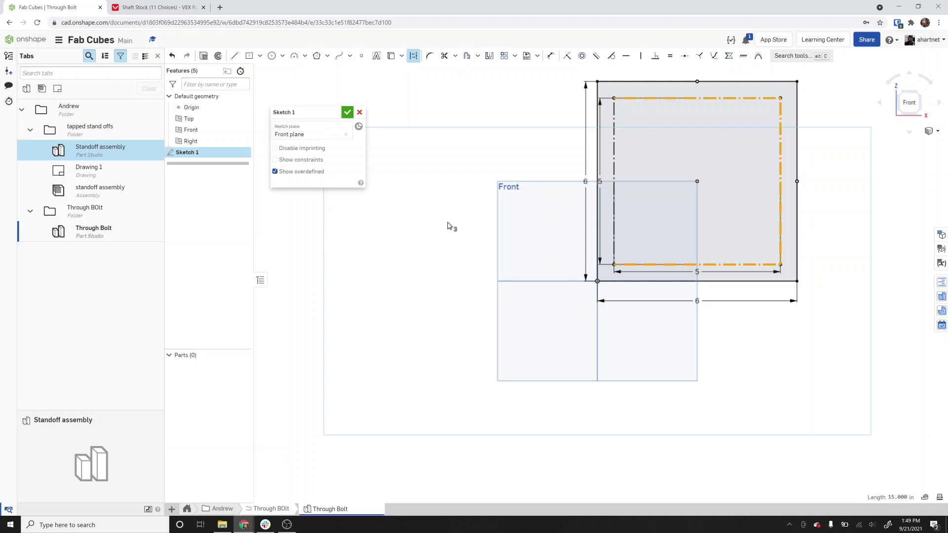
click(348, 113)
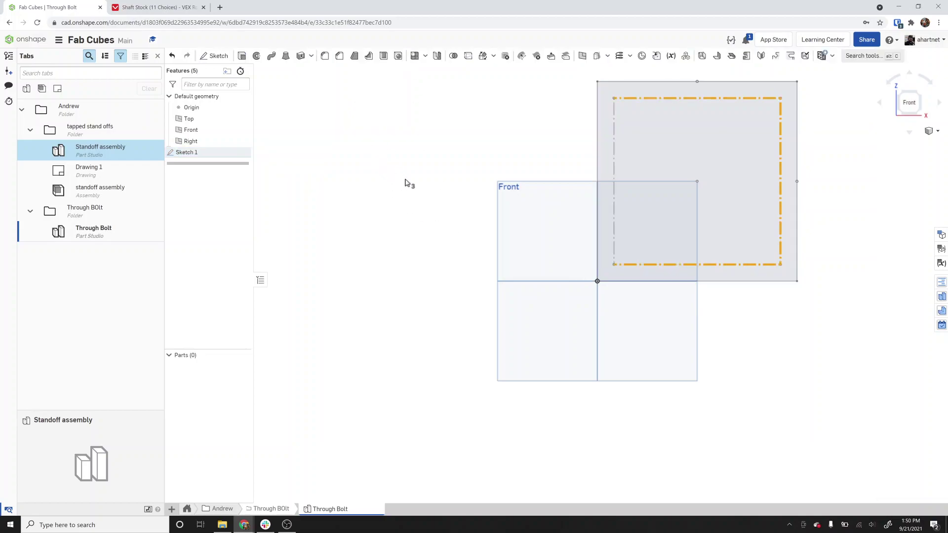
Start an extrusion and replace the preselected construction edges with the whole of Sketch 1
click(242, 56)
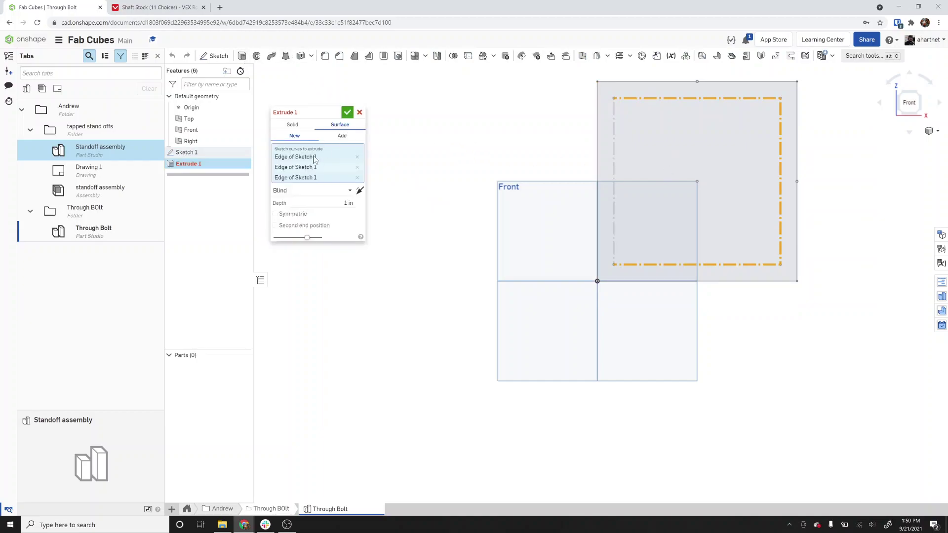
click(358, 157)
click(358, 157)
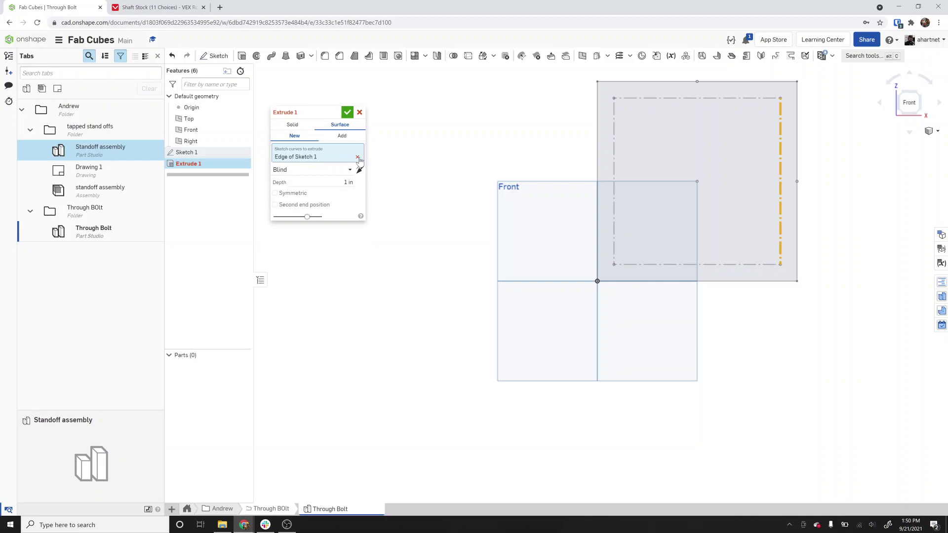
click(358, 157)
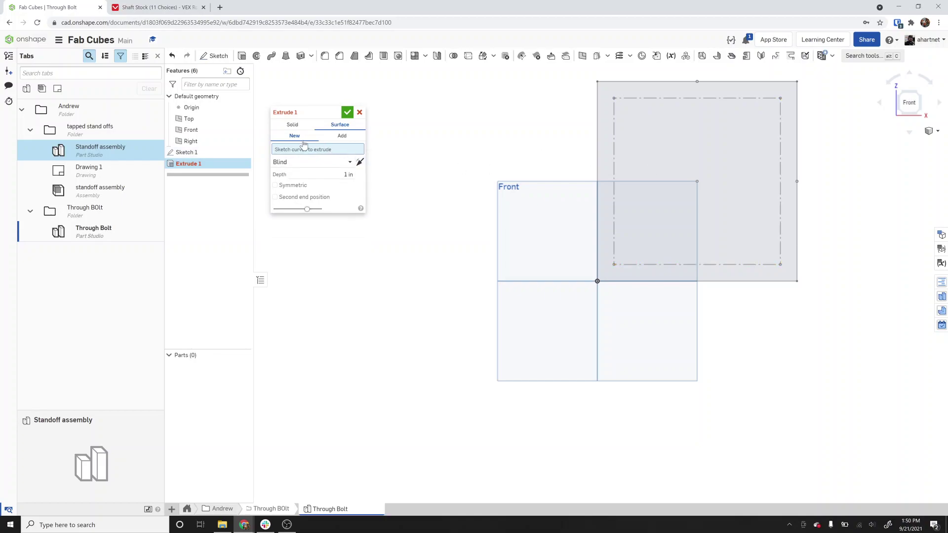
click(219, 153)
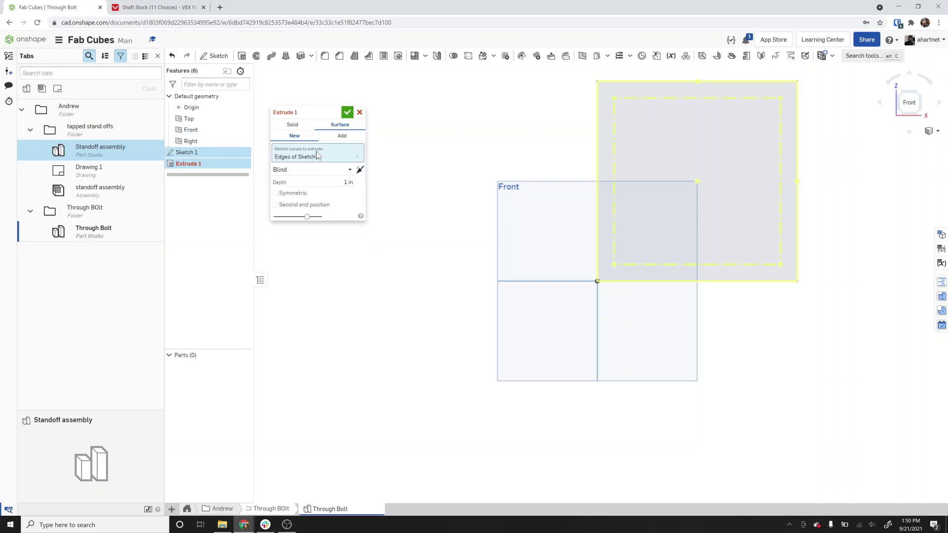
Try to extrude the sketch's outer edges as a surface 0.25 in deep, and undo that extrusion
click(332, 182)
key(Return)
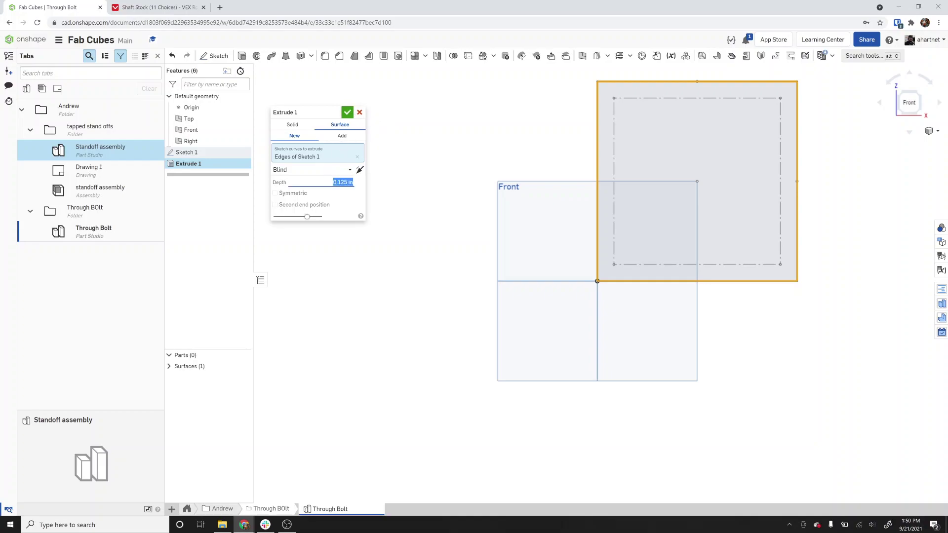
text(.25)
key(Return)
click(348, 113)
key(Left)
key(Up)
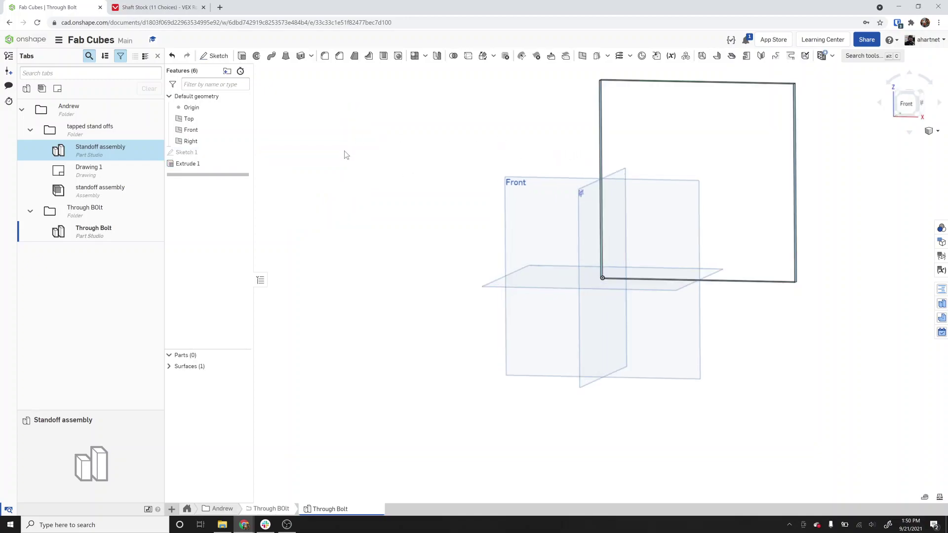
key(shift+7)
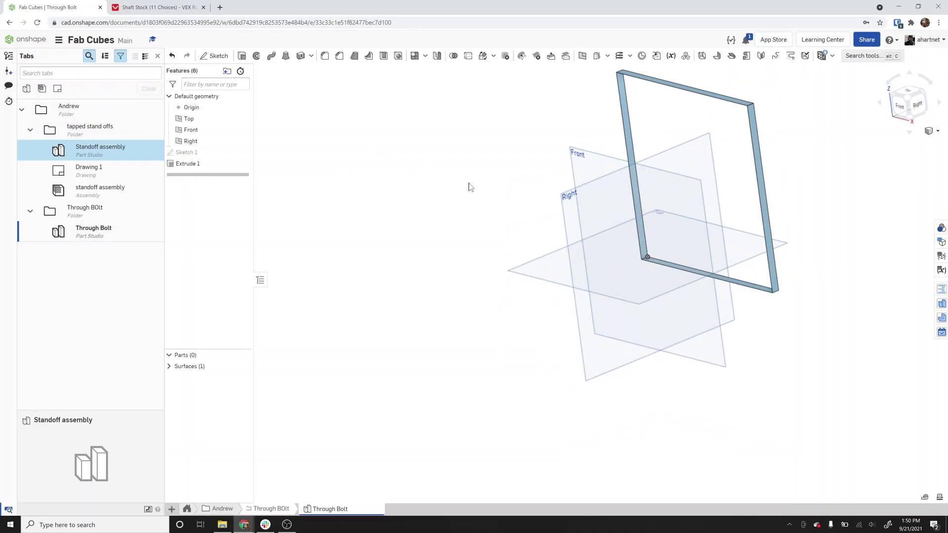
key(ctrl+z)
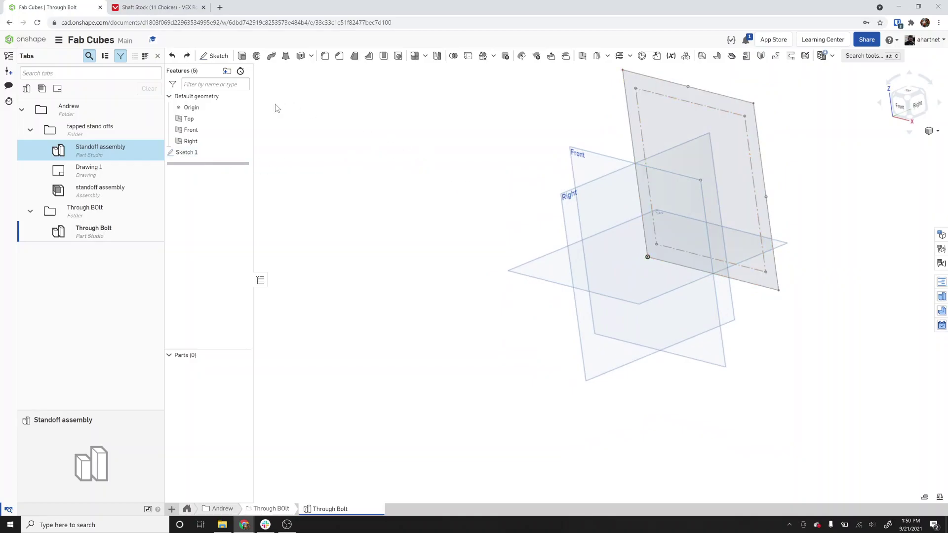
Extrude the 6 by 6 square region as a new solid plate with a depth of 0.25 in
click(241, 55)
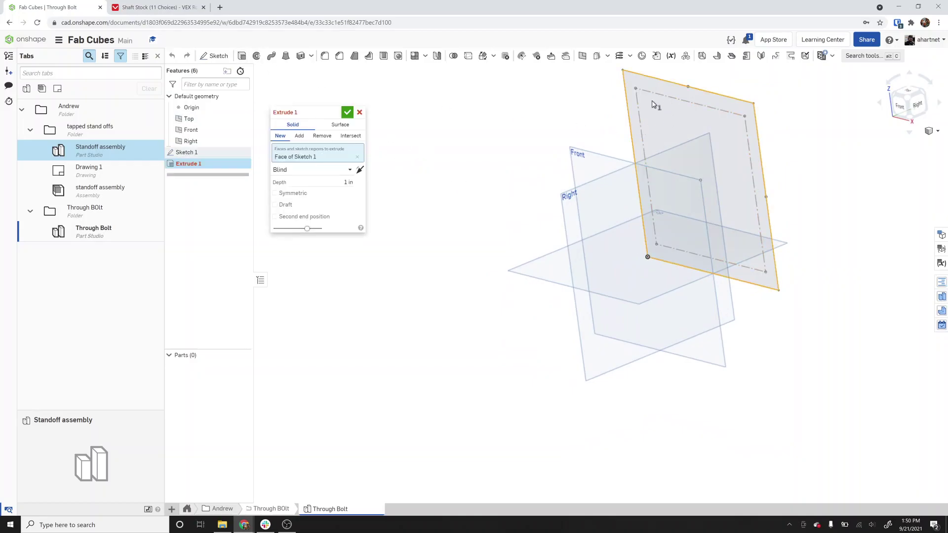
click(348, 182)
text(.25)
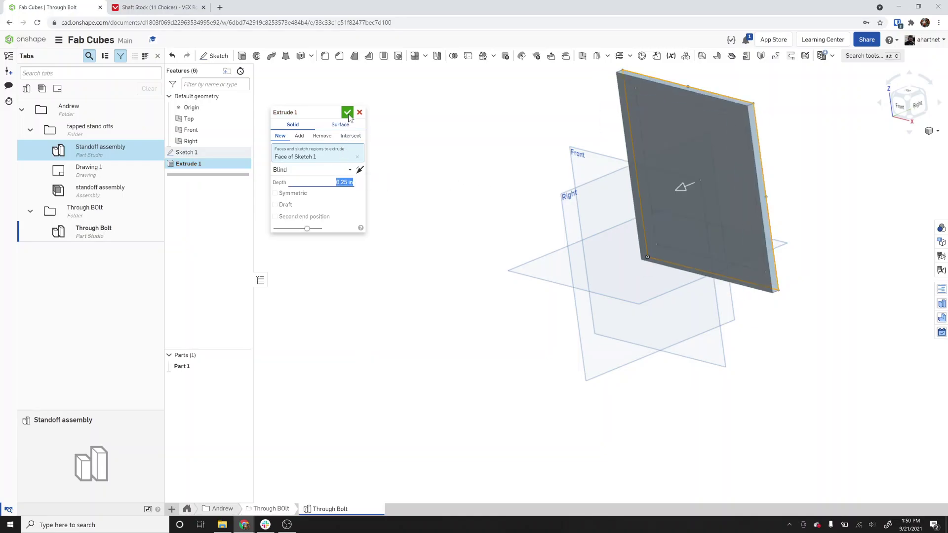
click(348, 113)
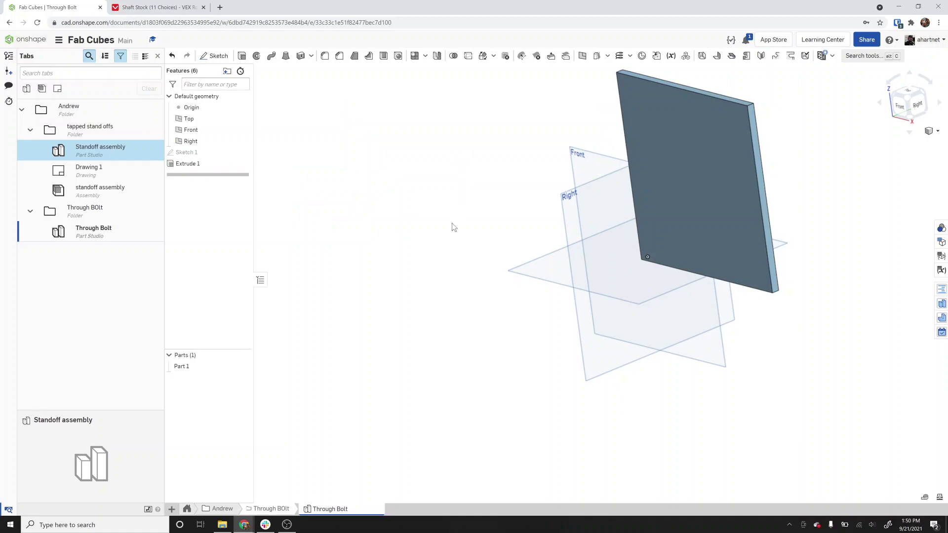
Start a new sketch on the large back face of the plate
scroll(452, 227, down, 2)
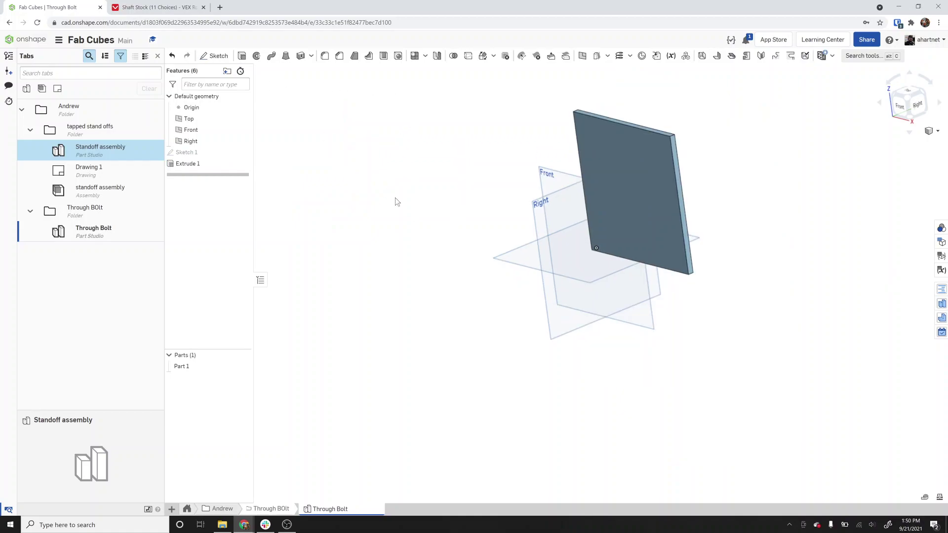
right_drag(363, 196, 344, 213)
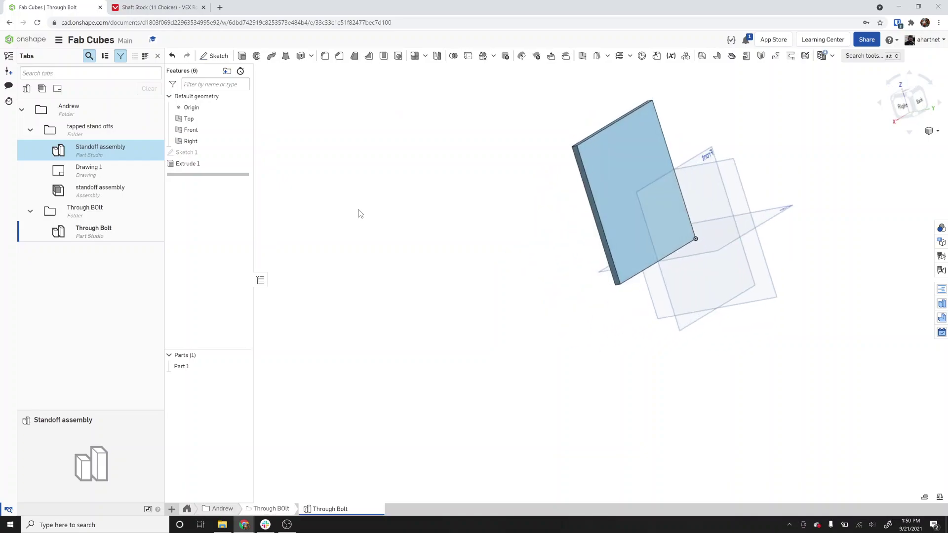
click(215, 56)
click(588, 200)
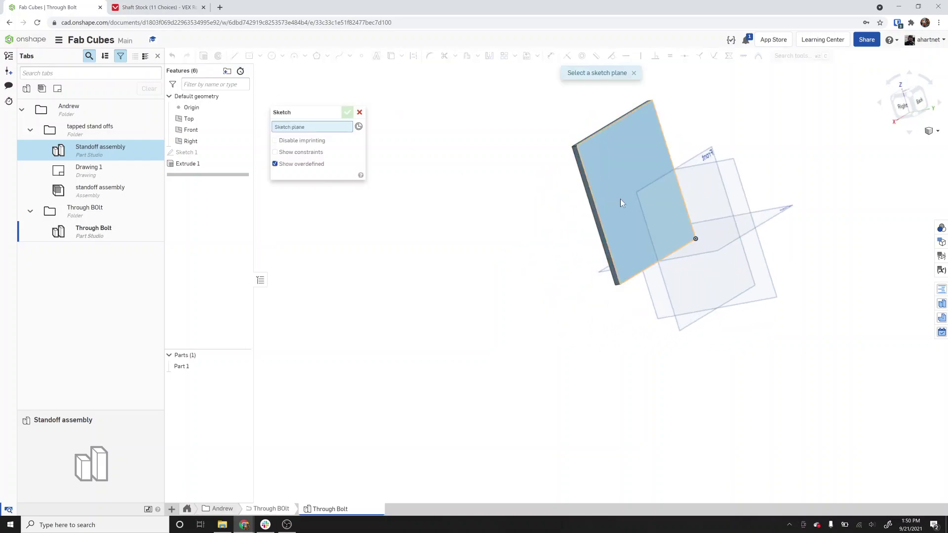
key(n)
right_drag(645, 228, 557, 185)
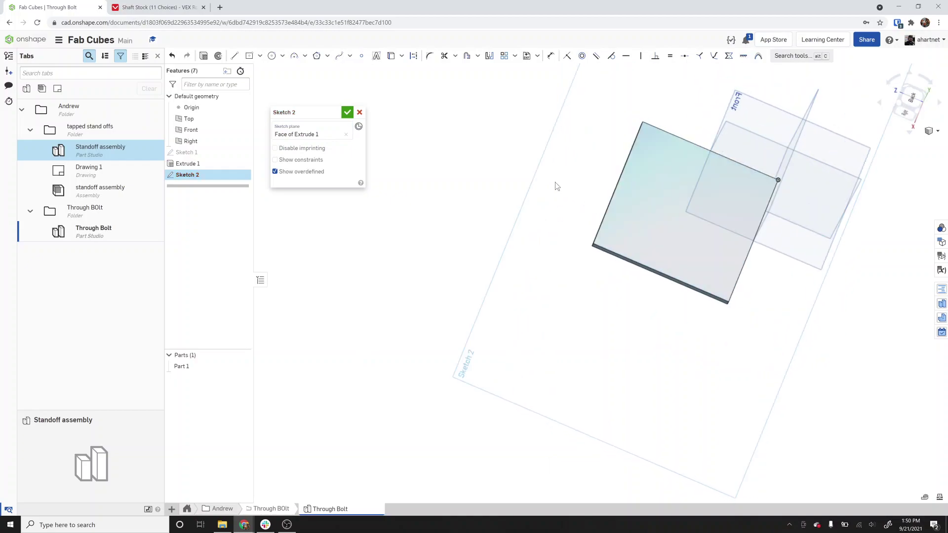
click(346, 134)
click(685, 222)
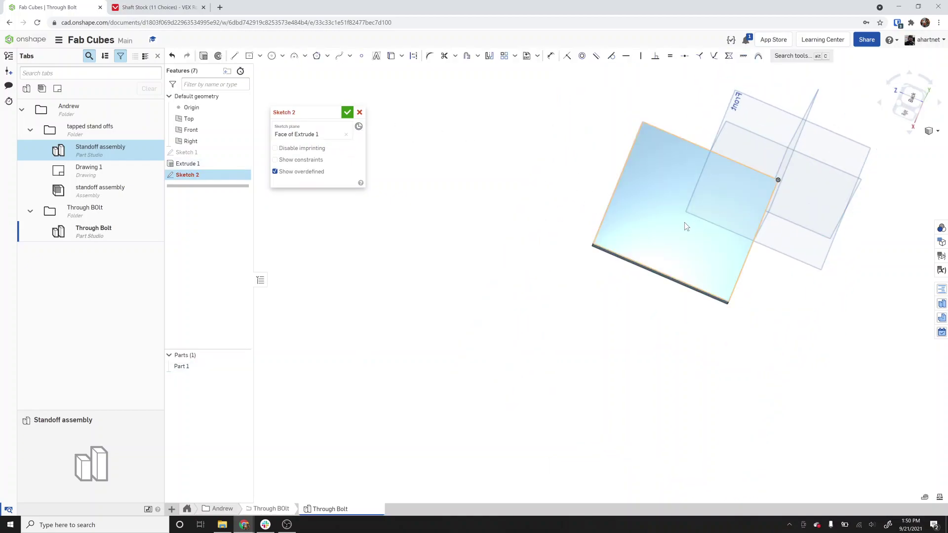
key(n)
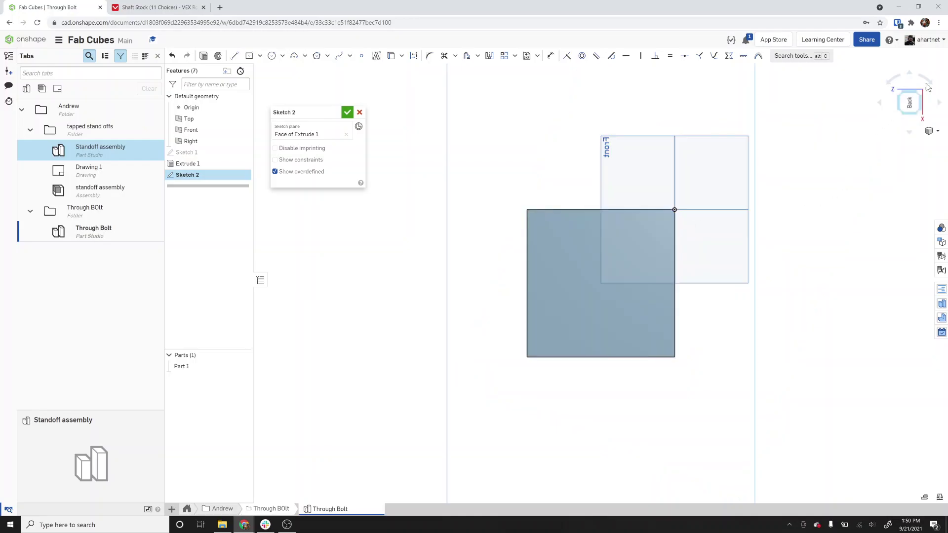
Show Sketch 1 so its construction square can serve as a reference for the new sketch
click(930, 83)
click(931, 83)
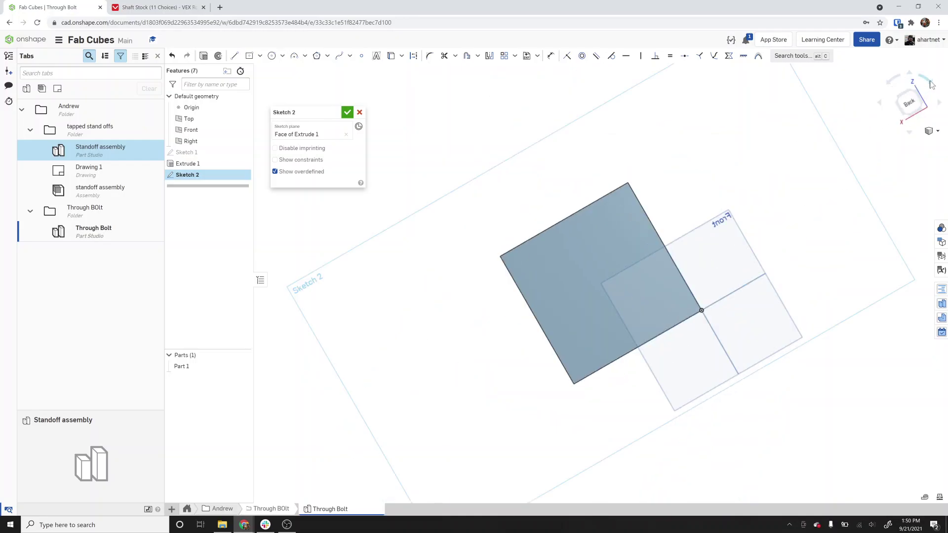
click(931, 83)
click(930, 84)
click(910, 103)
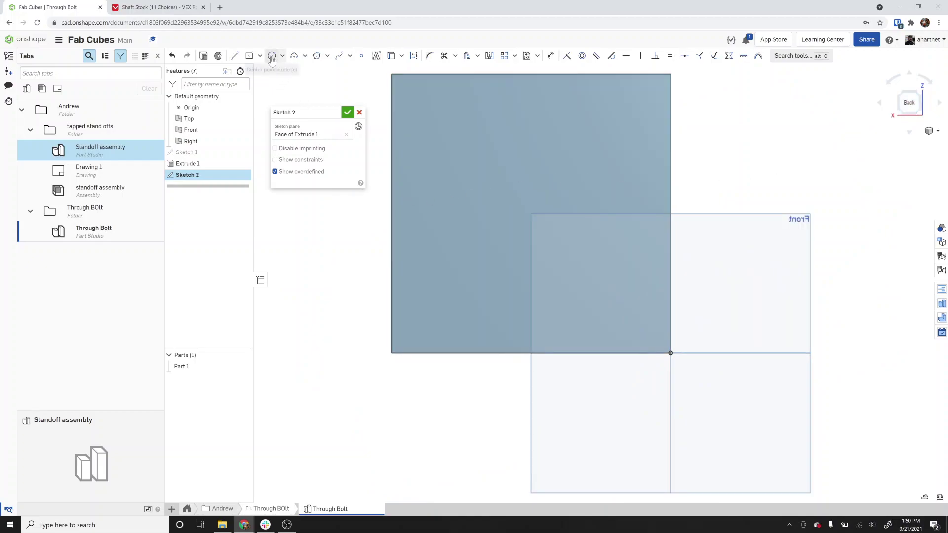
click(242, 152)
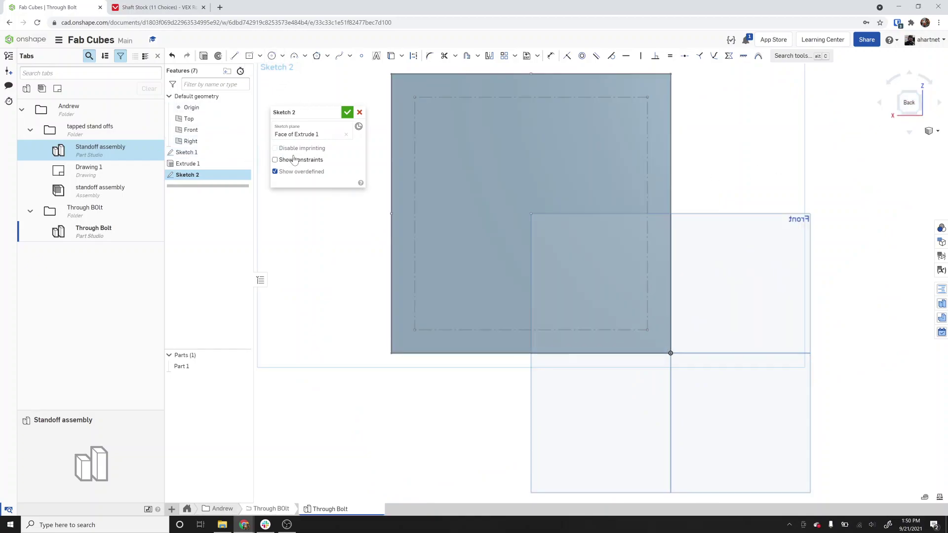
Draw a 0.5 in diameter circle on the construction square's lower-left corner and a smaller concentric circle inside it
click(271, 57)
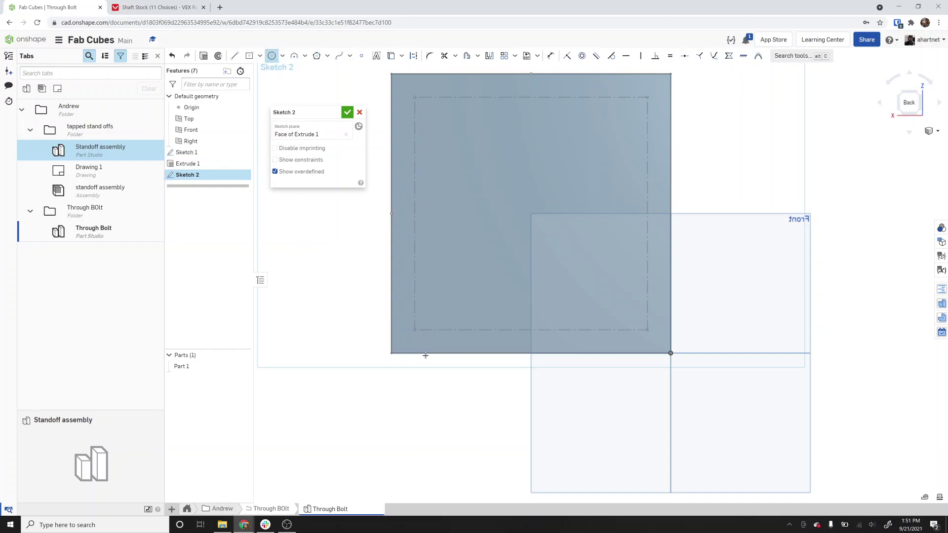
click(414, 330)
text(0.5)
key(Return)
scroll(417, 331, up, 3)
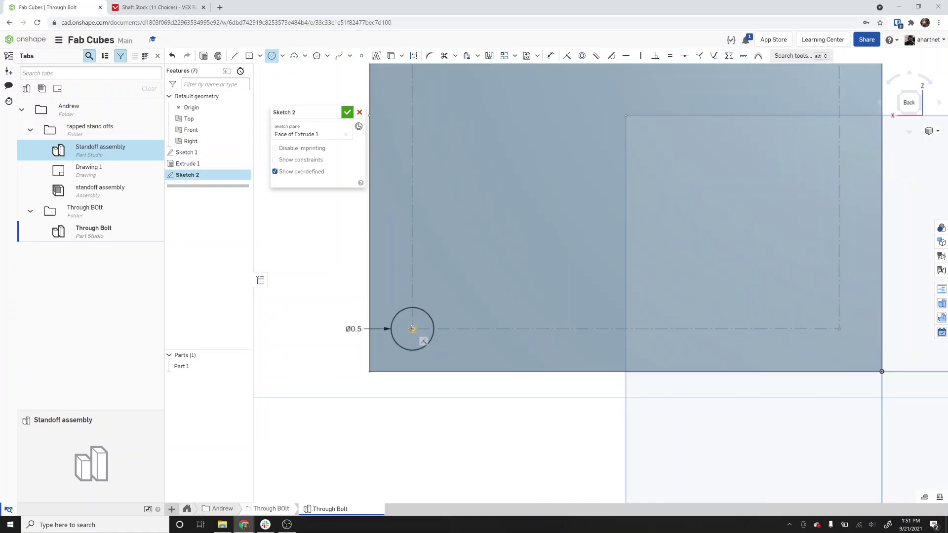
click(420, 324)
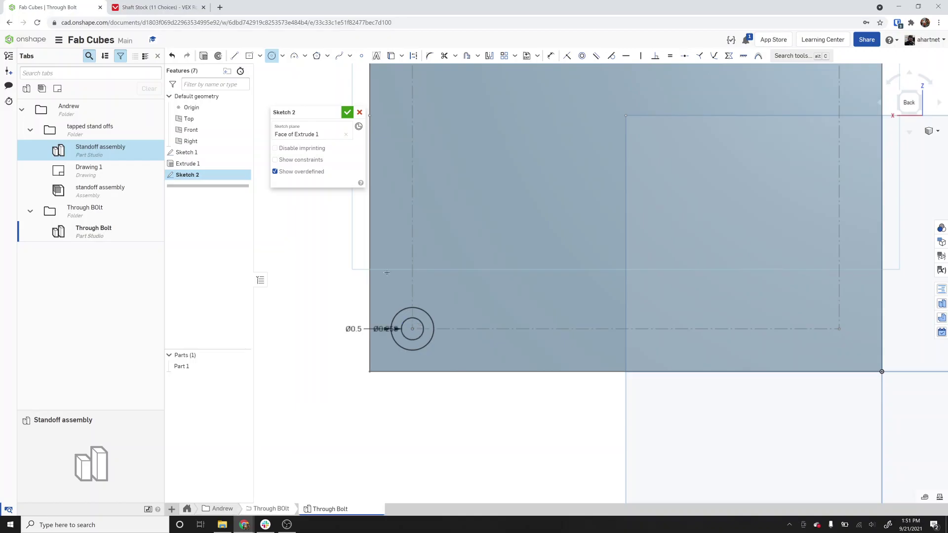
Check the outer and inner diameters of the round tube stock in the VEX shaft stock drawing, and return to Onshape
click(148, 7)
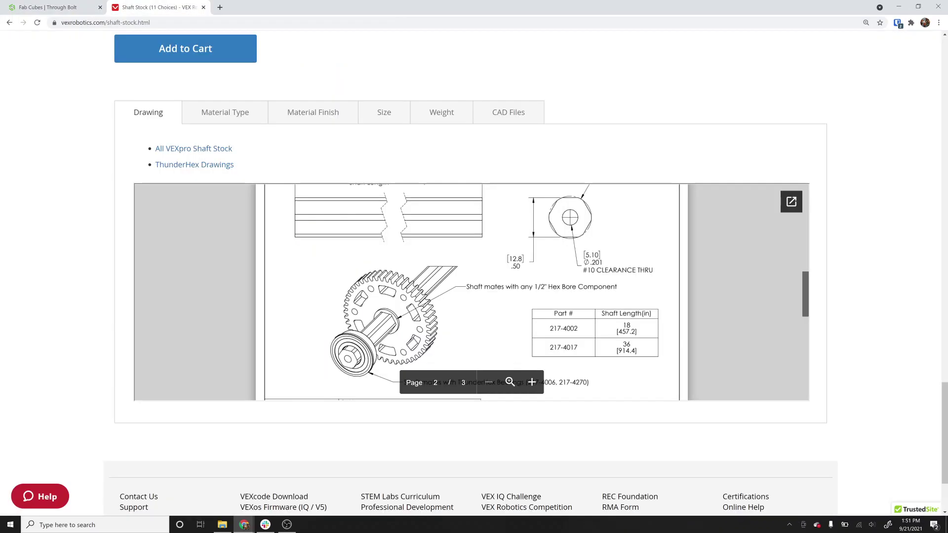
scroll(472, 291, down, 10)
scroll(472, 291, up, 5)
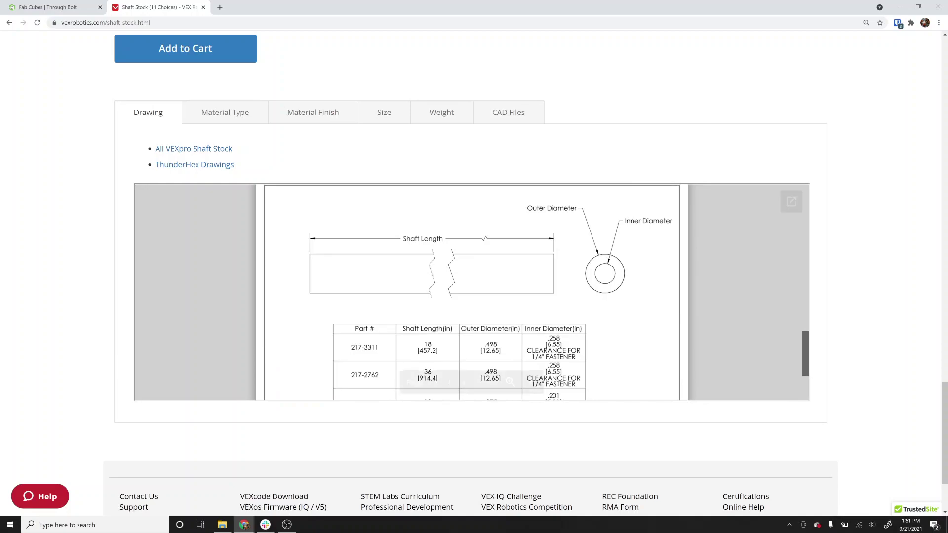
scroll(471, 291, down, 1)
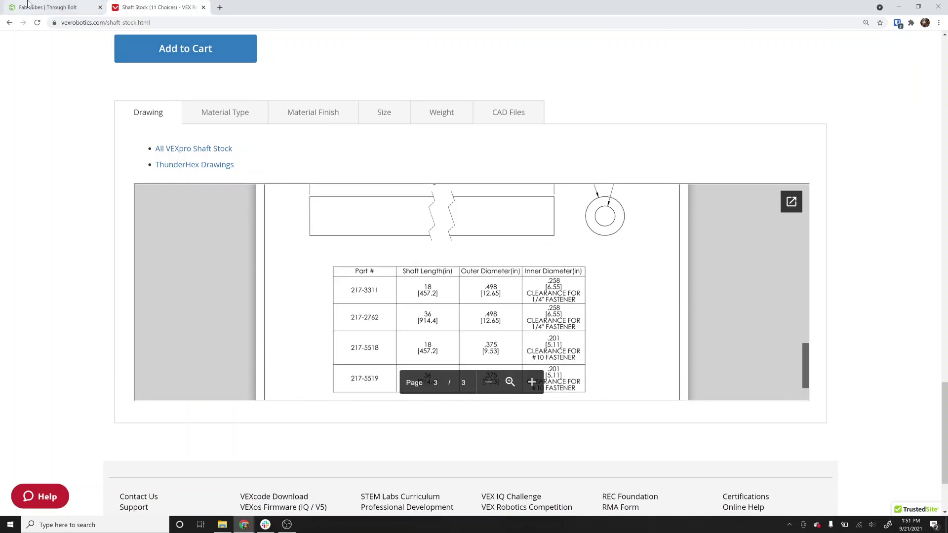
click(49, 7)
Finish the sketch and extrude the ring between its two circles 5 in as a new part, hiding the plate's first sketch
click(348, 112)
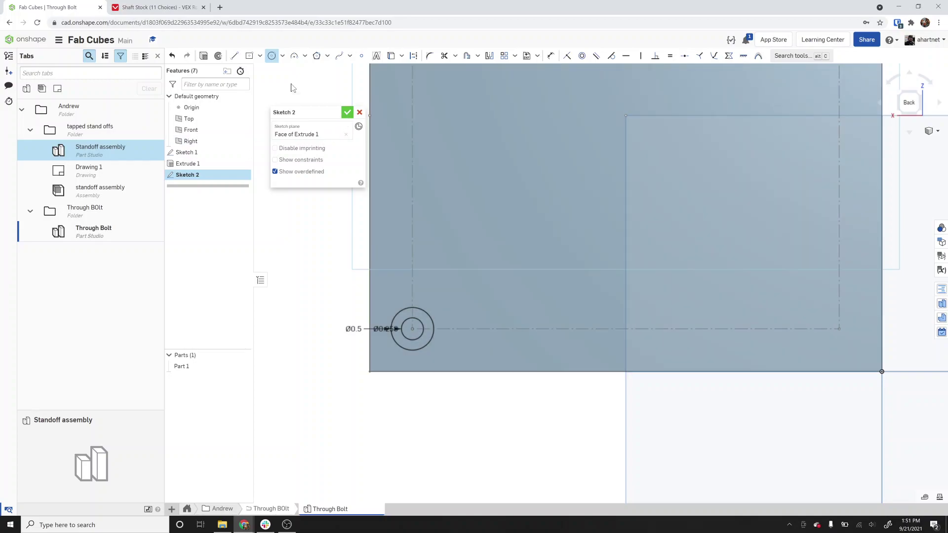
key(shift+e)
click(419, 322)
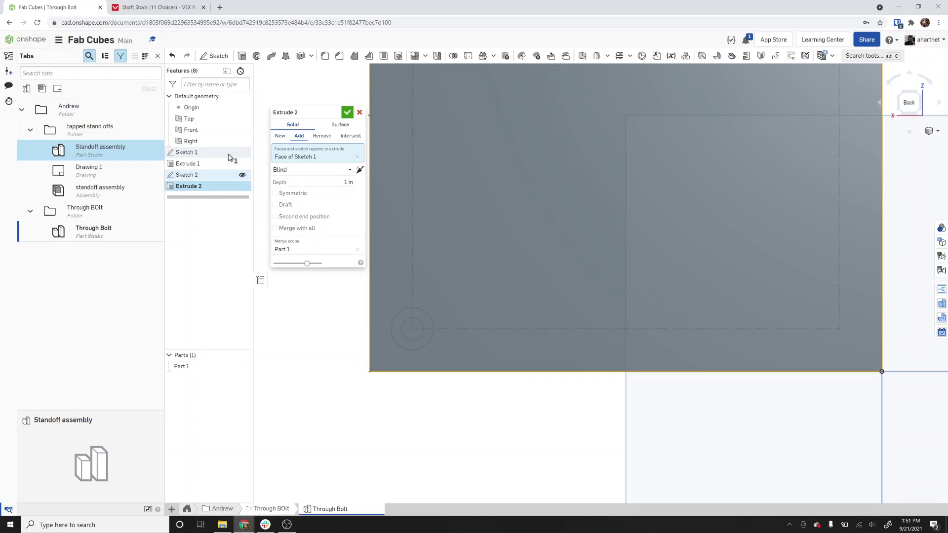
click(242, 154)
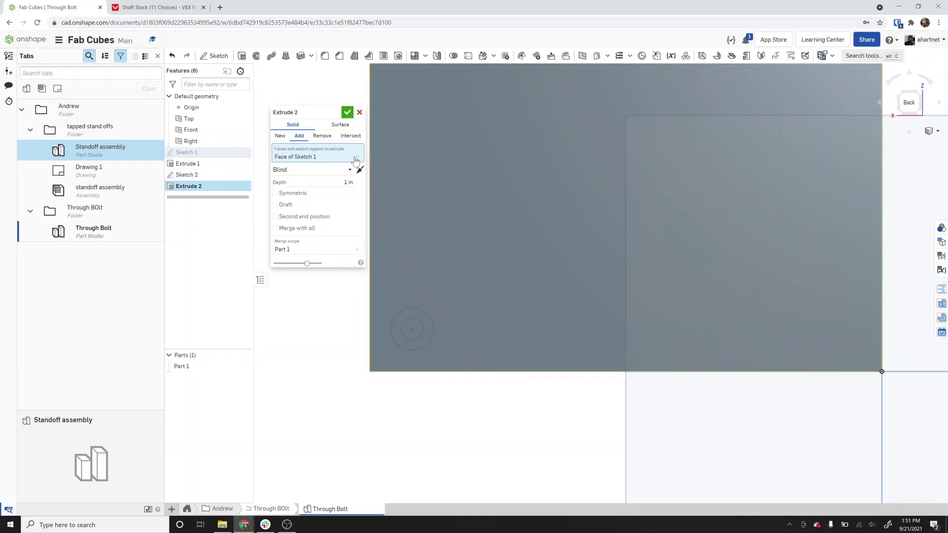
click(357, 157)
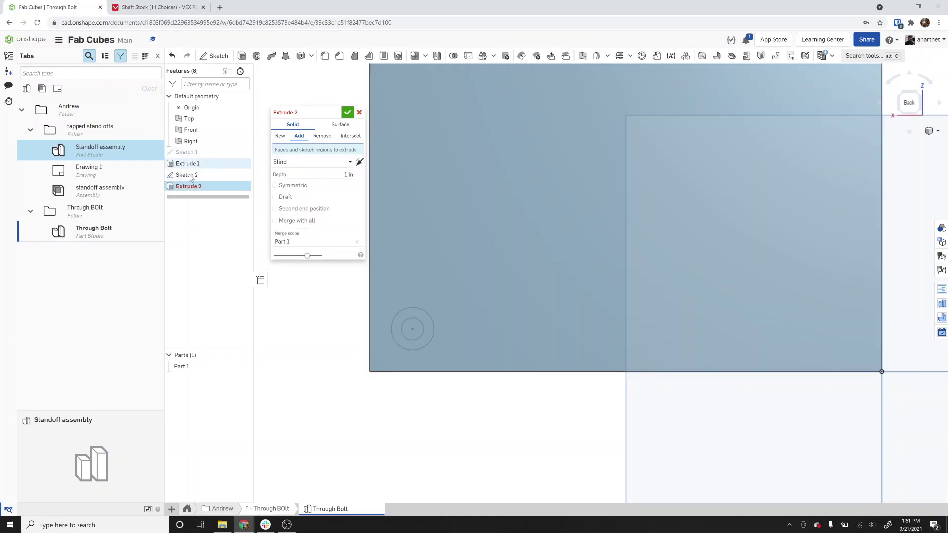
click(429, 338)
right_drag(345, 340, 354, 327)
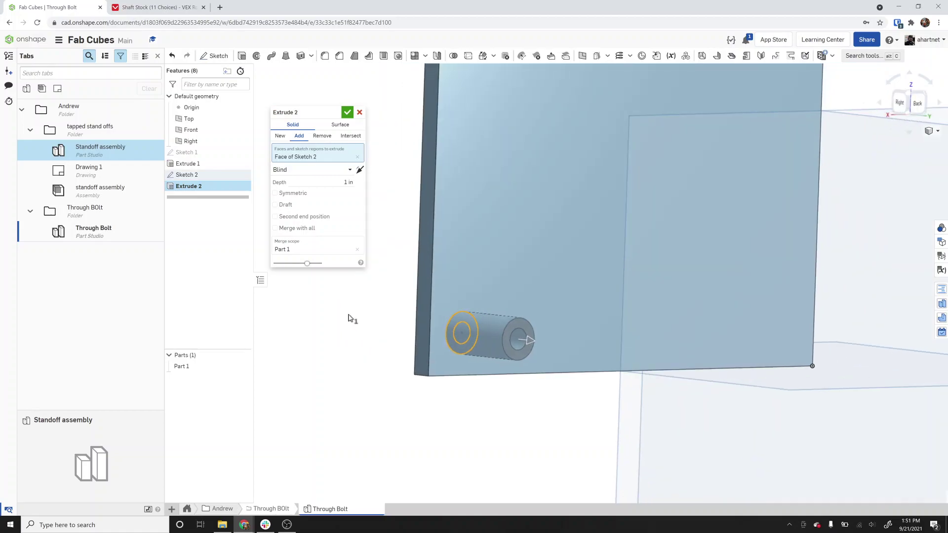
click(280, 135)
click(345, 182)
text(5)
key(Return)
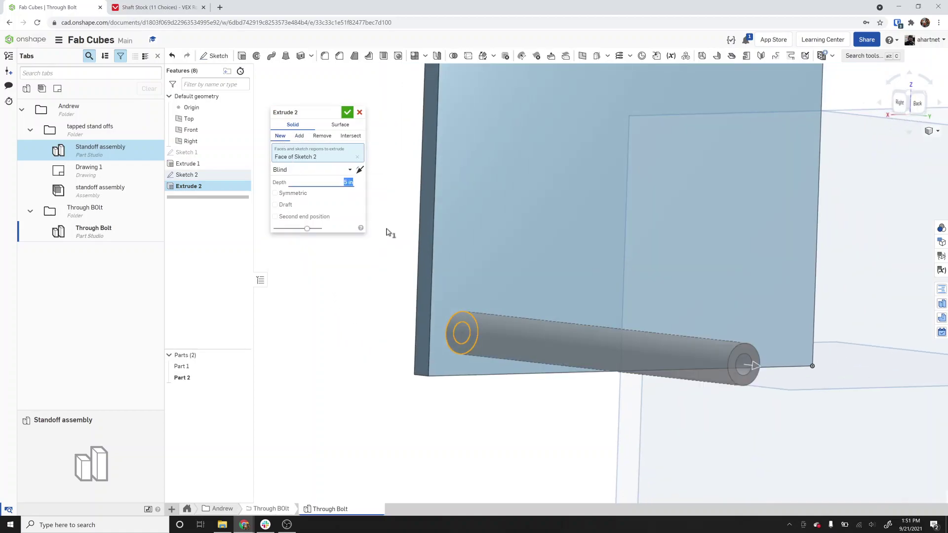
click(347, 113)
Hide the tube part and show the plate's first sketch with the construction rectangle
right_drag(386, 320, 441, 338)
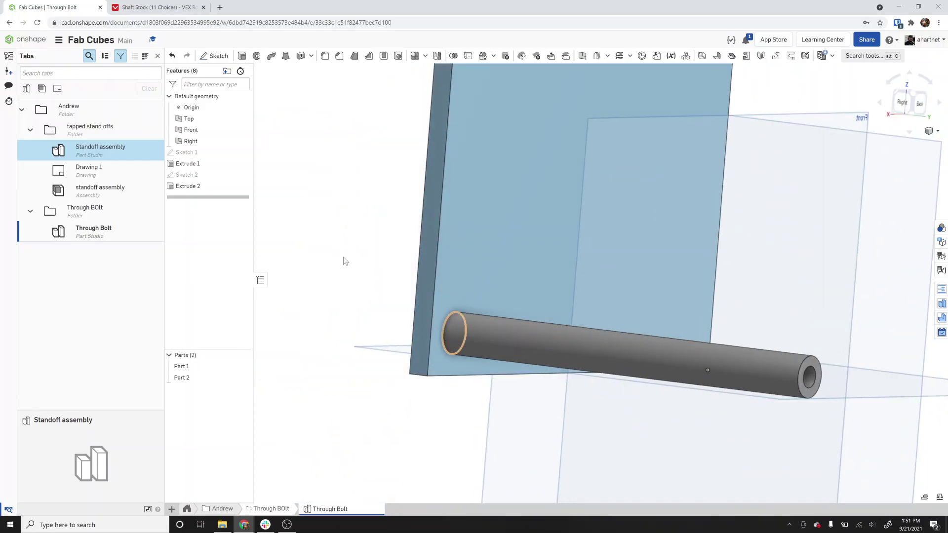
click(242, 379)
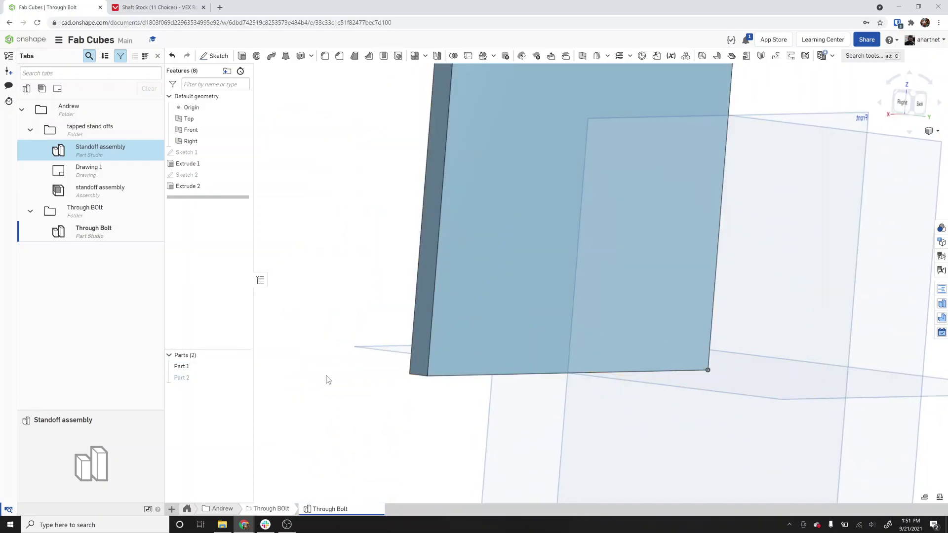
click(242, 153)
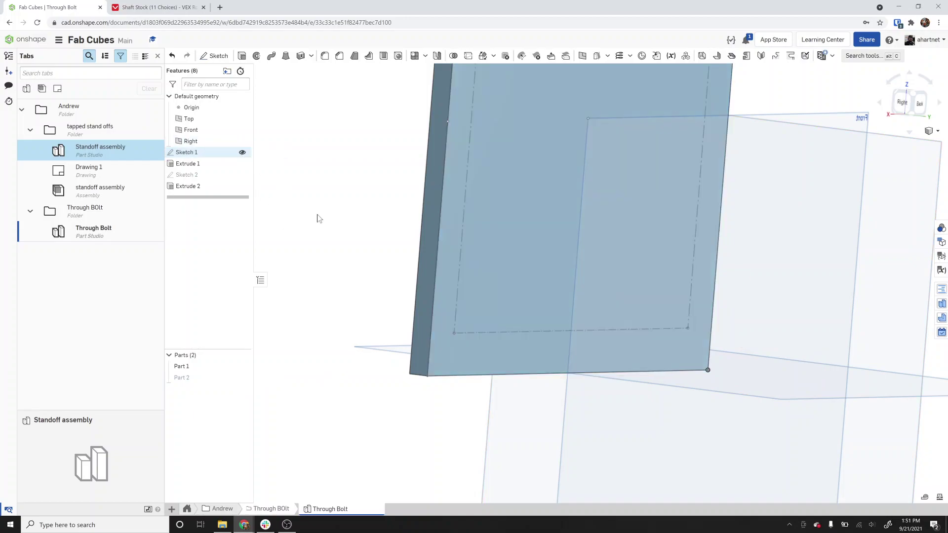
right_drag(385, 264, 364, 262)
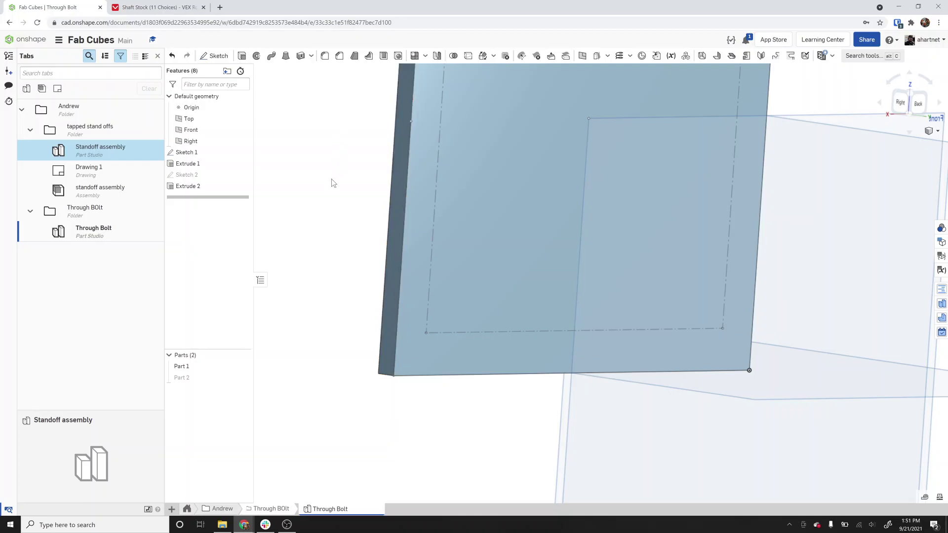
Place 1/4 ANSI clearance through holes with the Hole feature at the four corners of the construction rectangle
scroll(331, 180, down, 3)
click(398, 55)
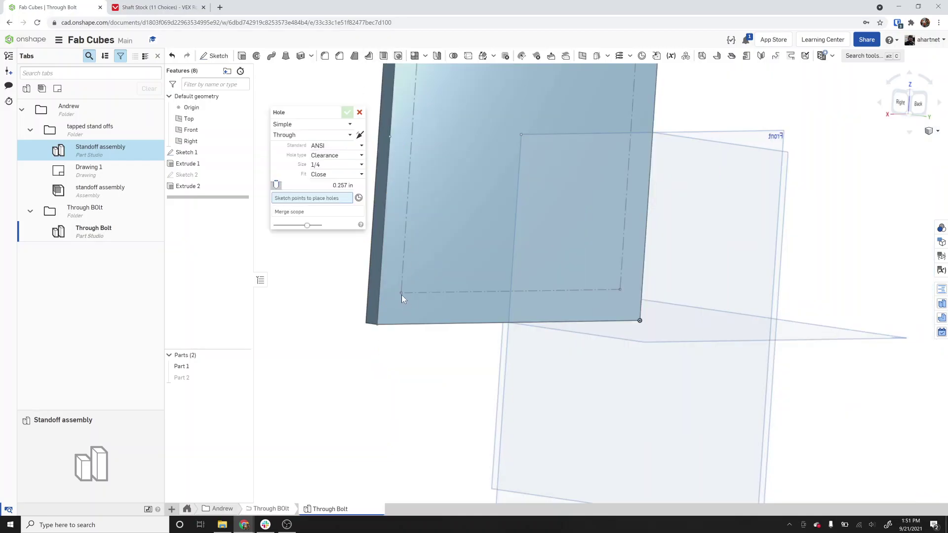
click(401, 292)
click(621, 291)
mouse_move(621, 291)
right_down()
mouse_move(578, 250)
mouse_move(555, 257)
right_up()
click(410, 82)
right_drag(438, 99, 574, 111)
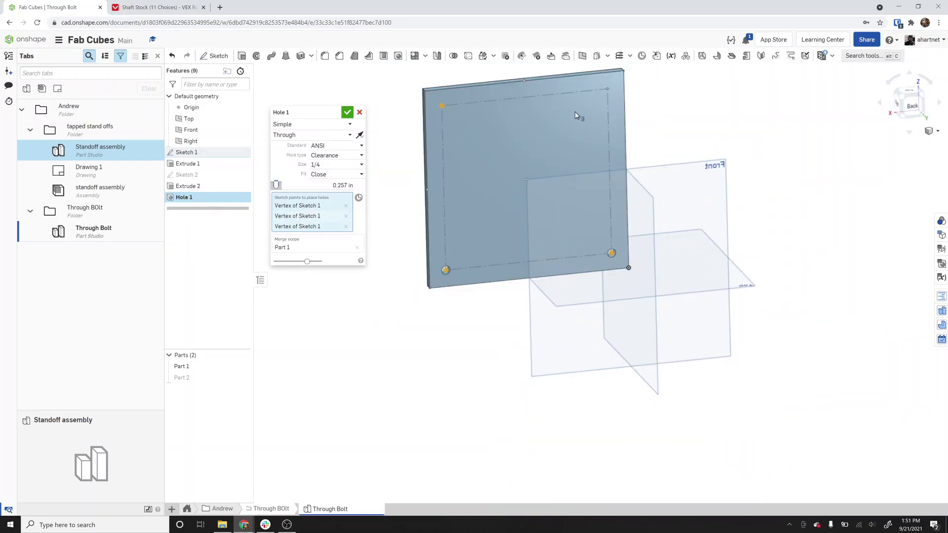
click(607, 89)
Change the four through holes from simple to Counterbore type
click(291, 136)
click(294, 124)
click(295, 125)
click(299, 150)
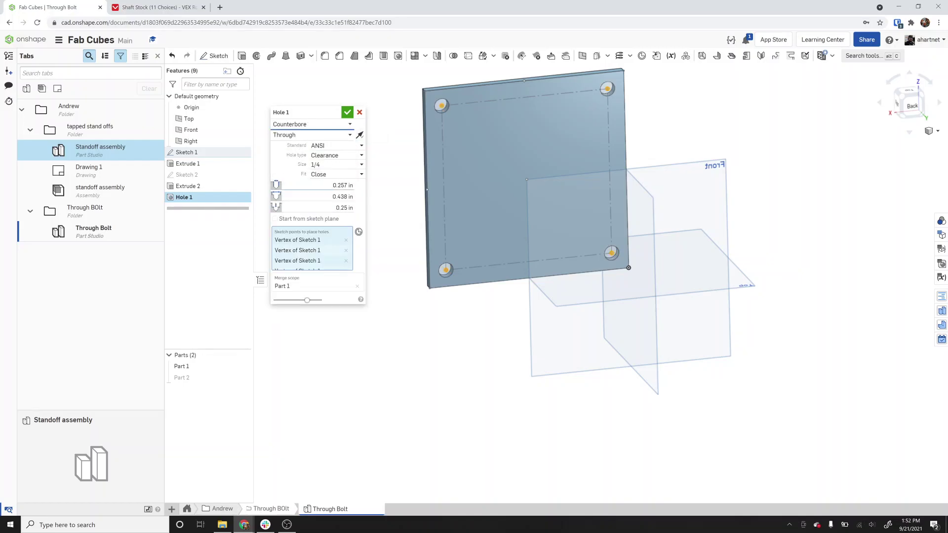
Set the counterbore depth to 0.125 in and the counterbore diameter to 0.5 in
click(341, 208)
key(BackSpace)
click(343, 196)
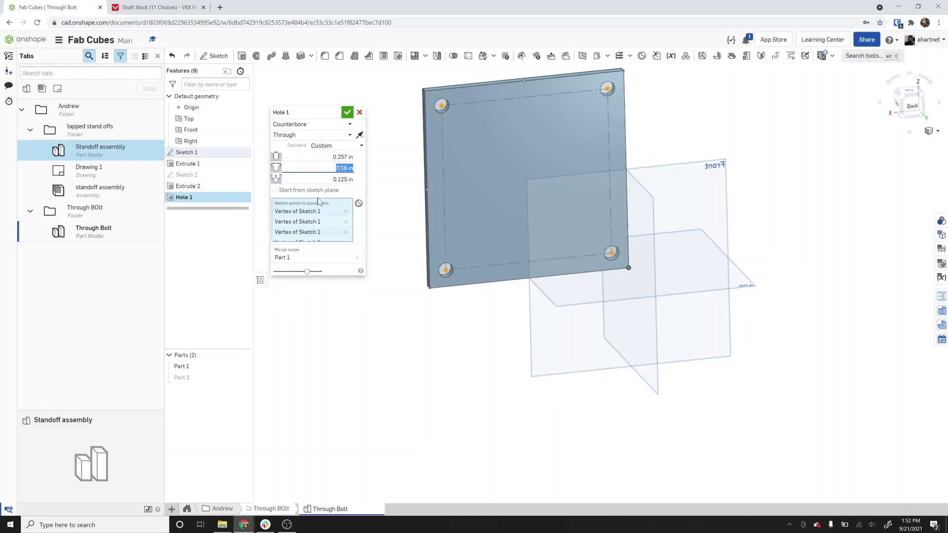
text(0.5)
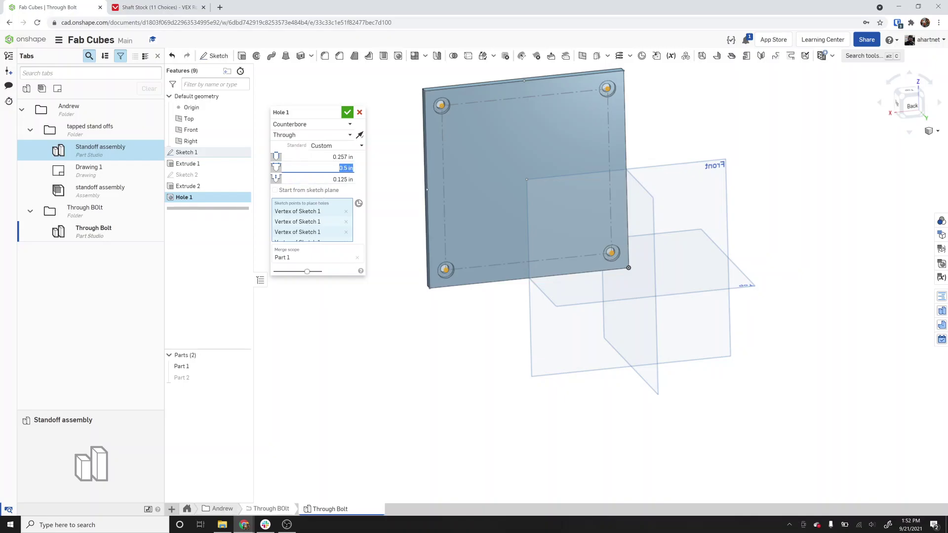
click(343, 157)
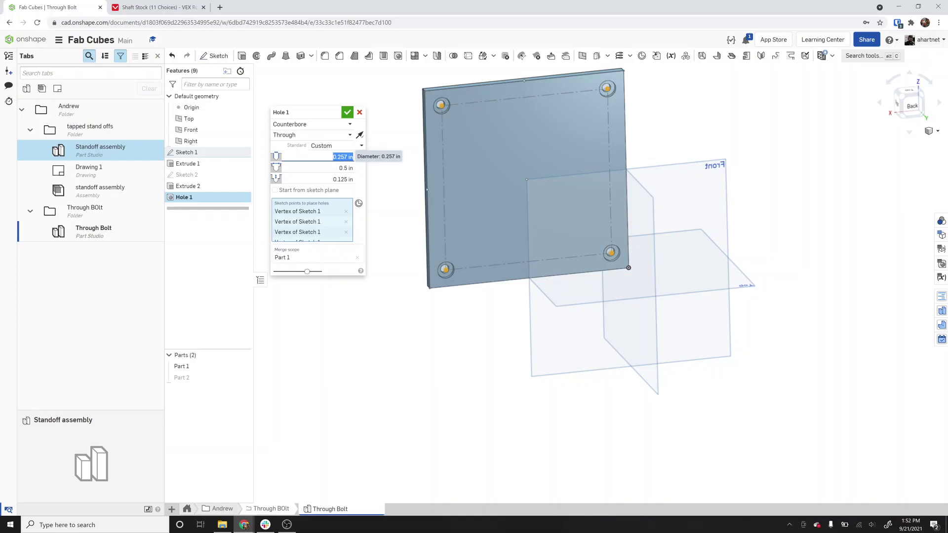
Reset the holes to ANSI 1/4 clearance with Free fit, and give the counterbores a 0.125 in depth and 0.5 in diameter
click(327, 146)
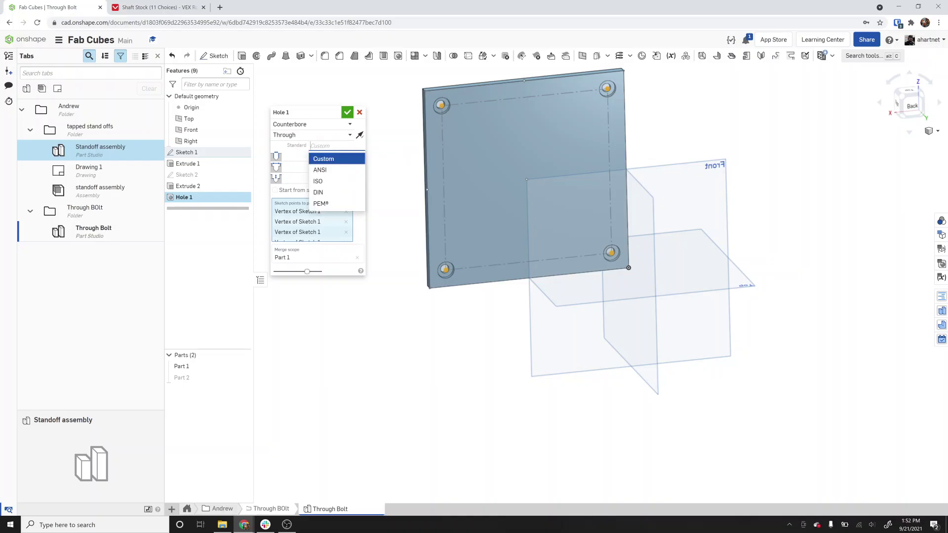
click(330, 167)
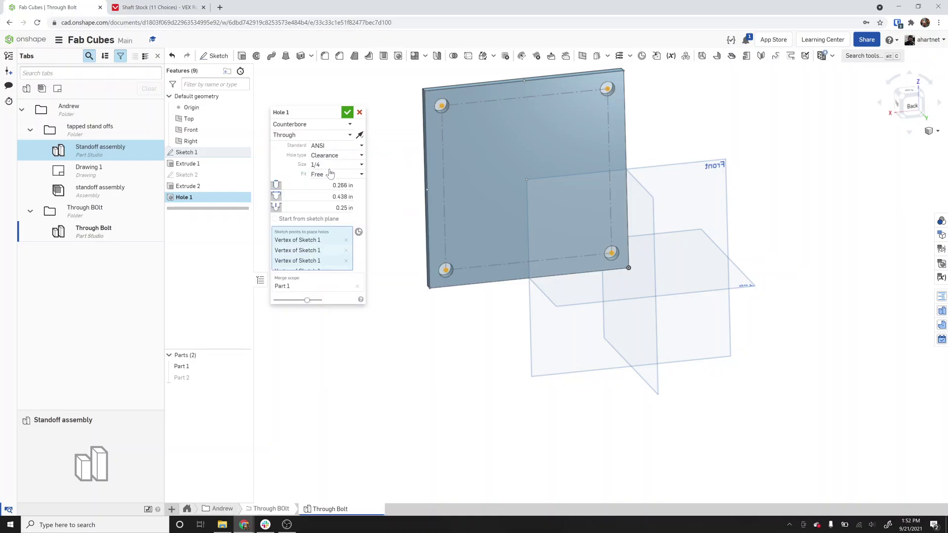
click(334, 208)
text(0.125)
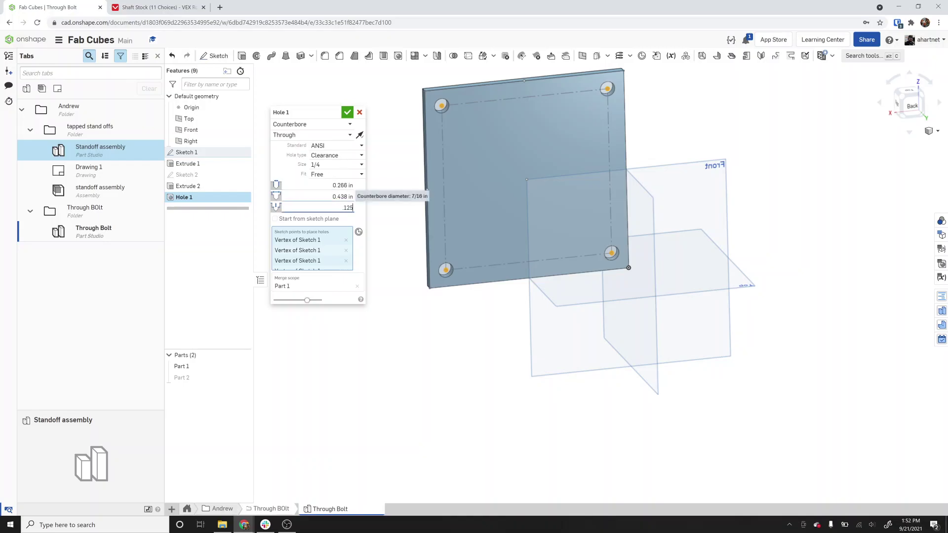
key(Return)
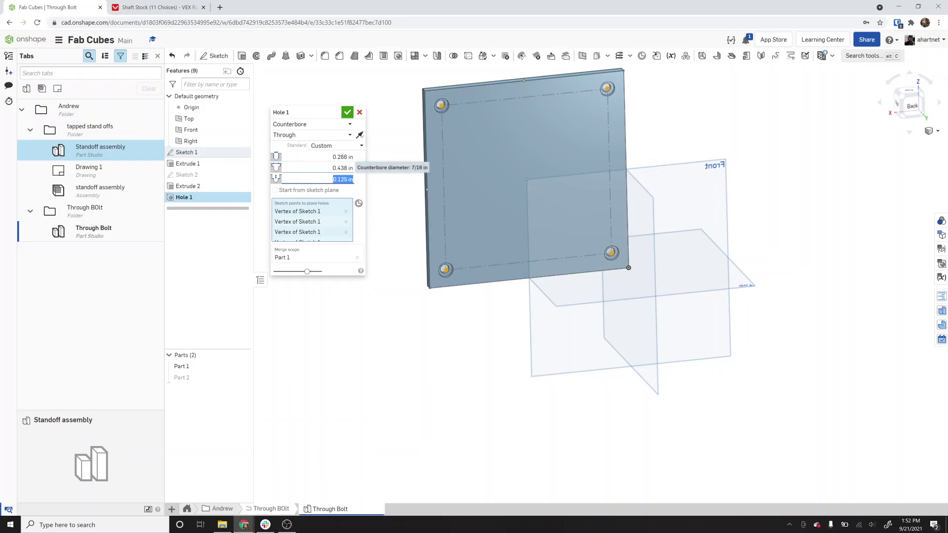
click(342, 168)
text(0.5)
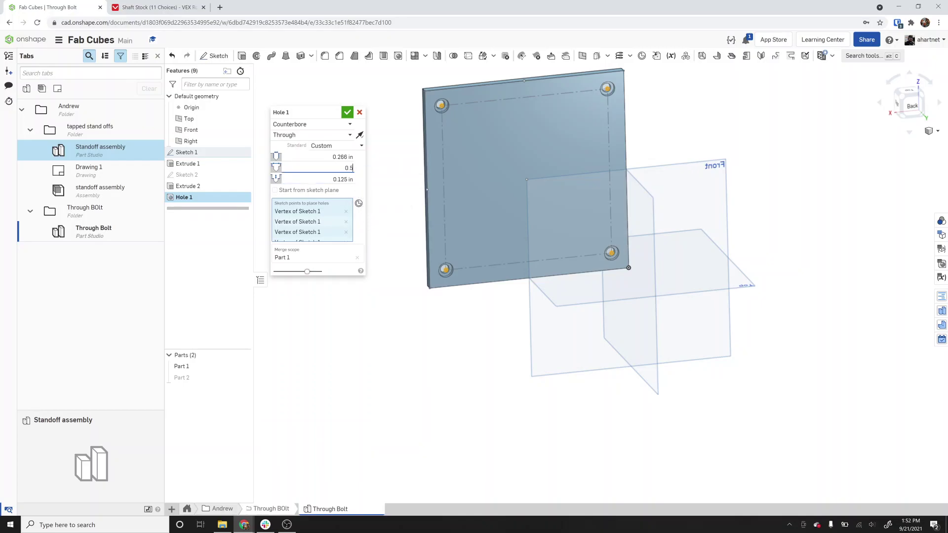
key(Return)
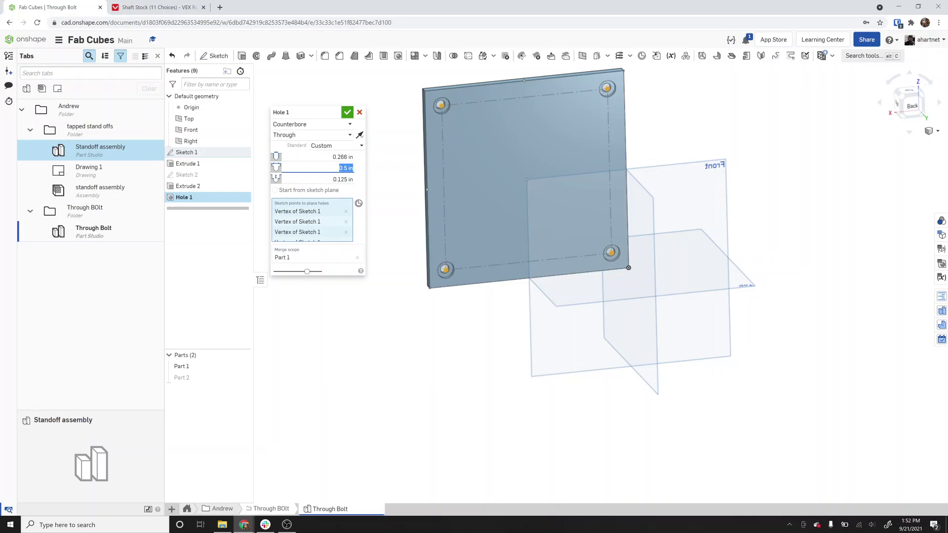
click(347, 113)
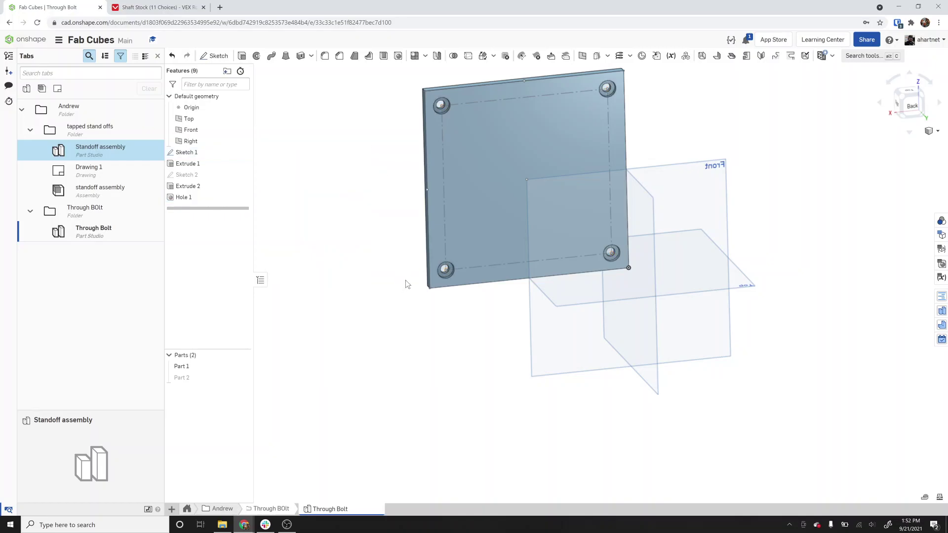
Show the tube part again and make it transparent
click(242, 378)
scroll(437, 298, up, 3)
right_drag(435, 298, 465, 272)
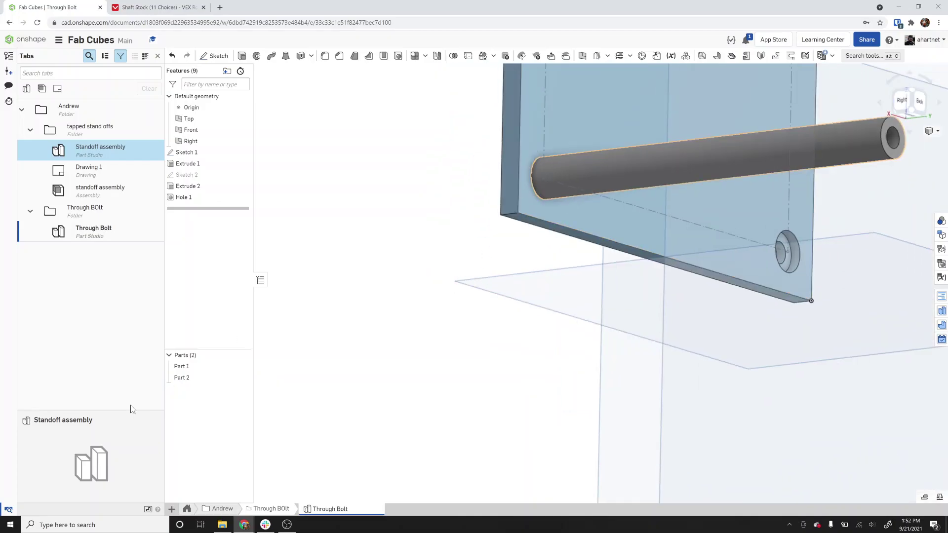
right_click(182, 379)
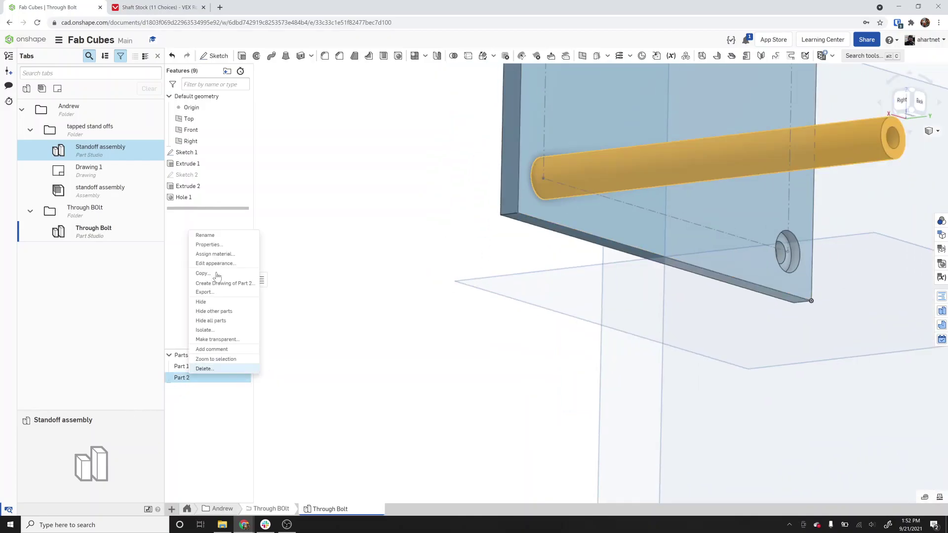
click(228, 340)
Examine how the transparent tube's end meets the plate's counterbored hole, and end the transparent display
right_drag(479, 270, 546, 240)
scroll(530, 223, up, 5)
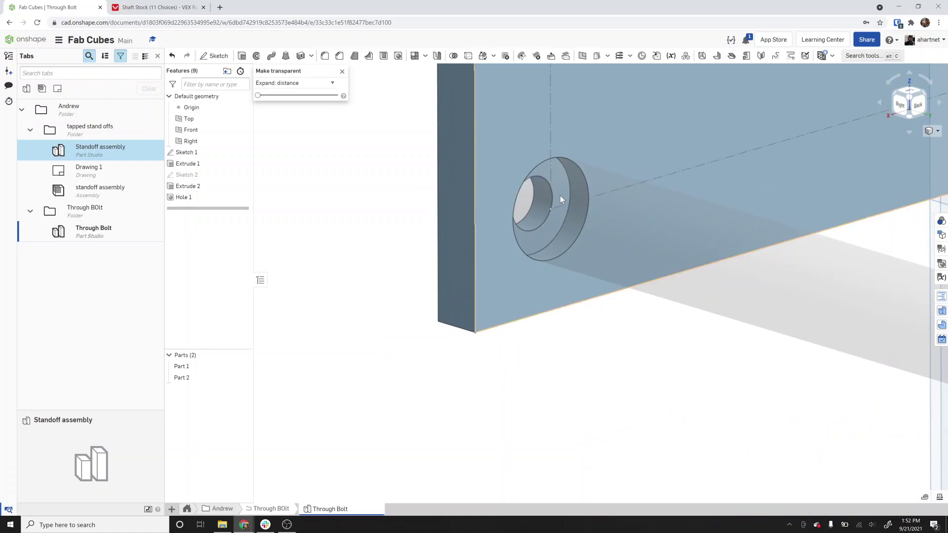
right_drag(550, 191, 562, 199)
scroll(561, 199, down, 5)
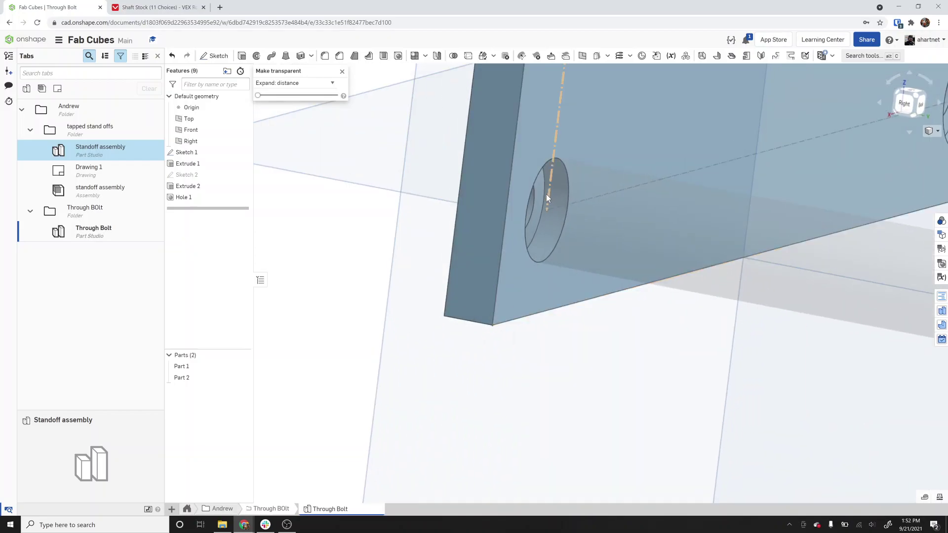
scroll(536, 229, down, 2)
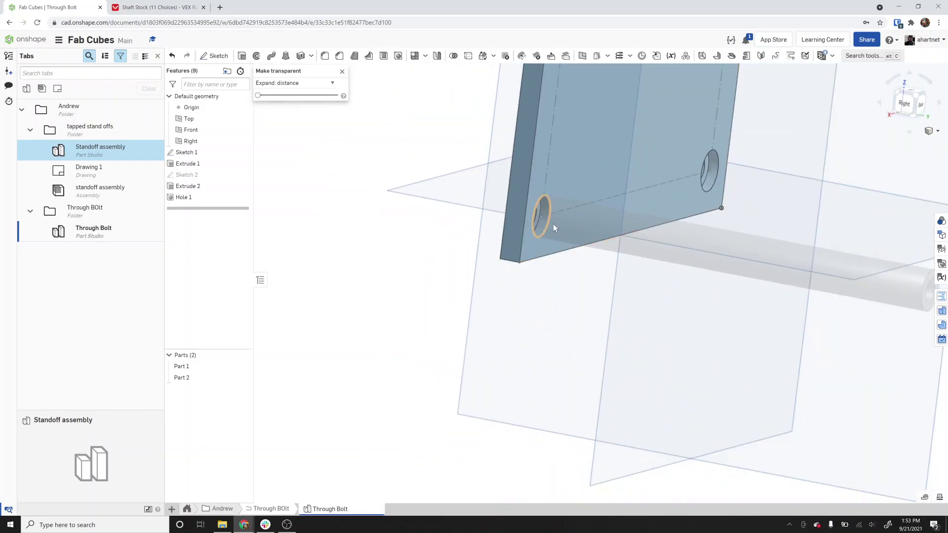
scroll(445, 272, down, 2)
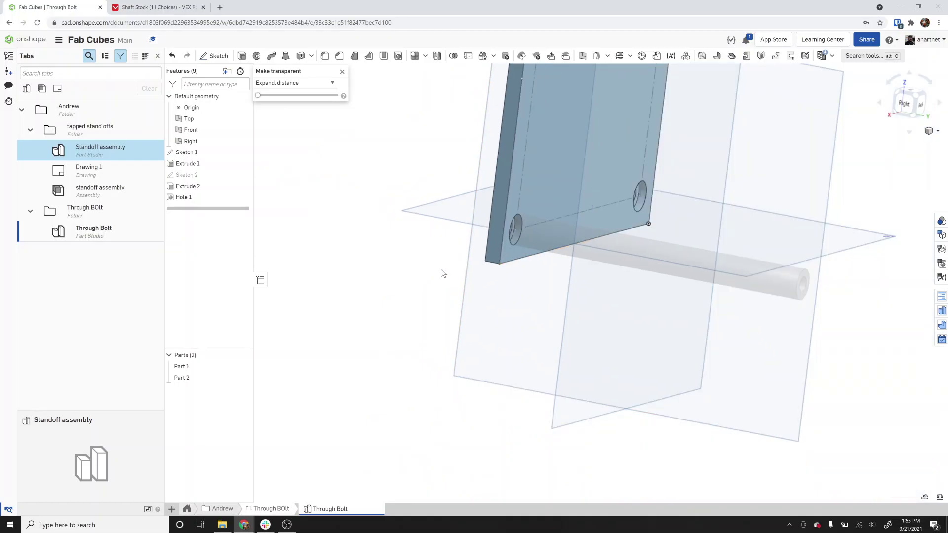
scroll(443, 273, down, 2)
click(341, 73)
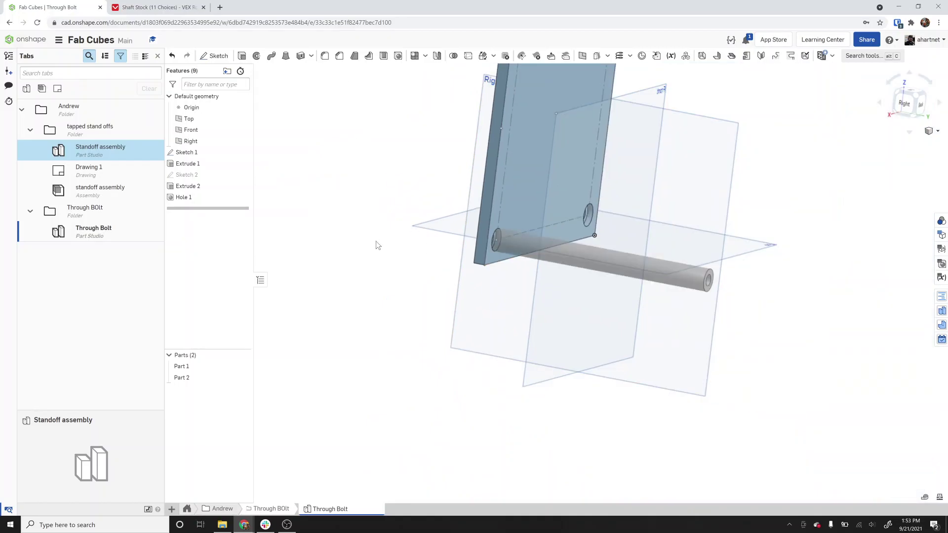
Create a new assembly in the Through BOlt folder
click(171, 509)
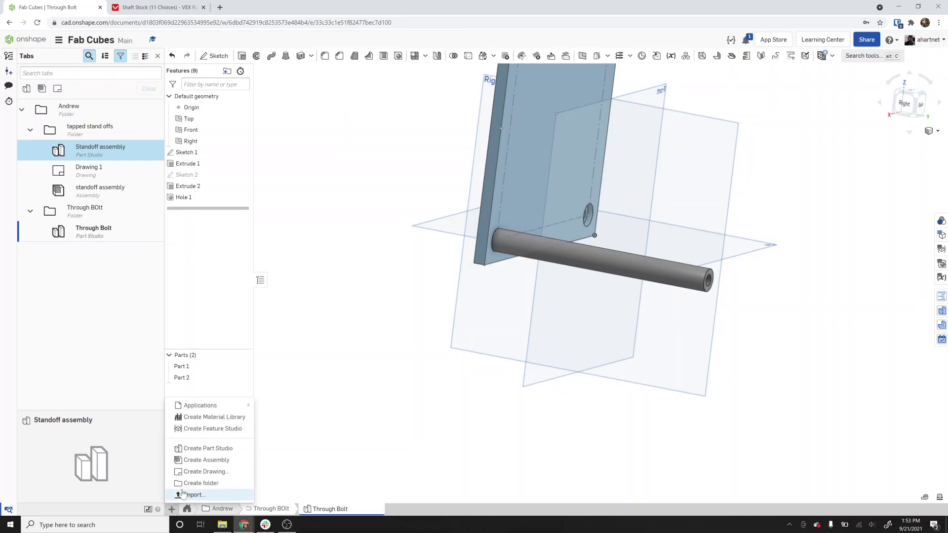
click(207, 461)
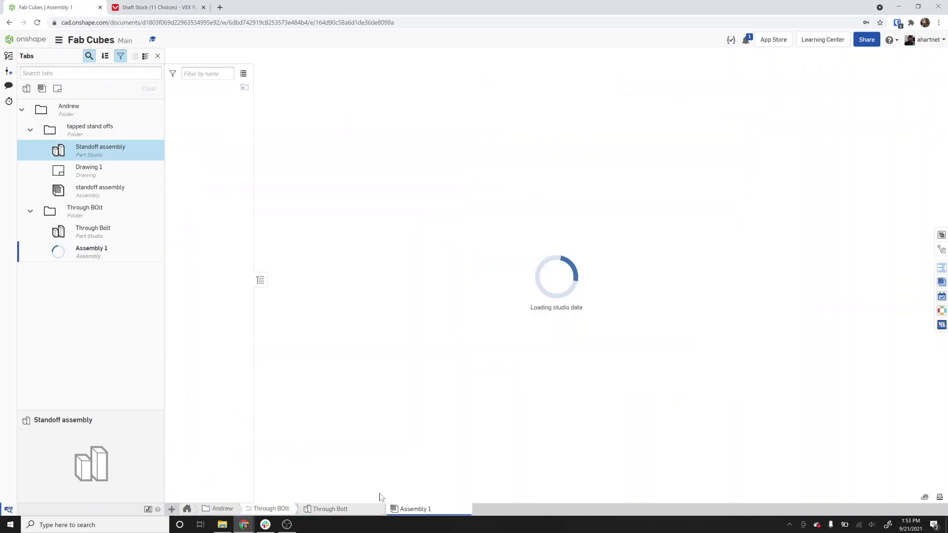
Fillet the four corner edges of the plate in the Through Bolt part studio with a 0.1 in radius
click(324, 510)
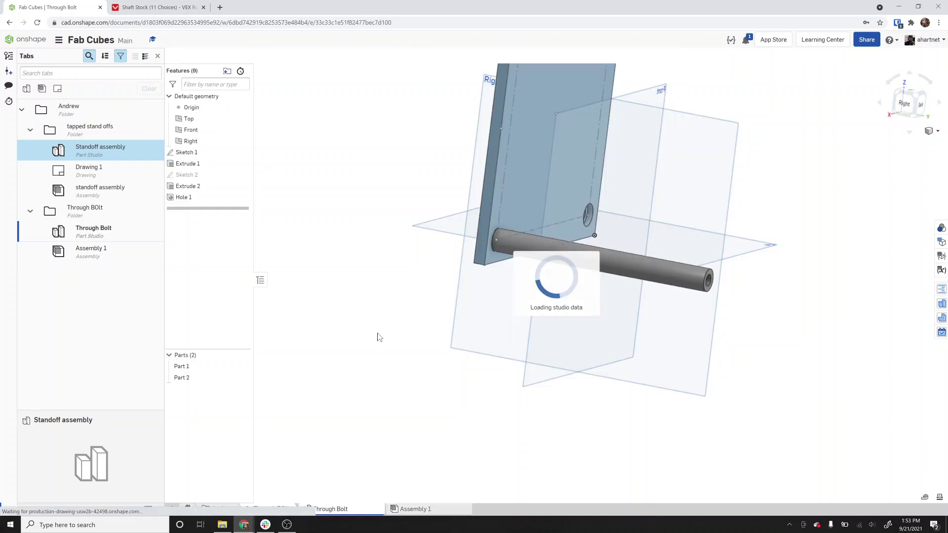
click(247, 153)
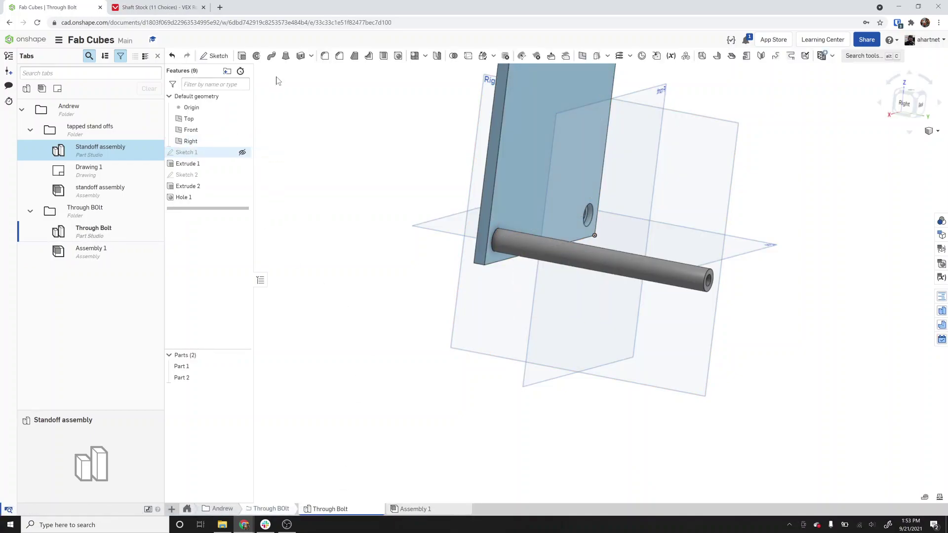
click(324, 55)
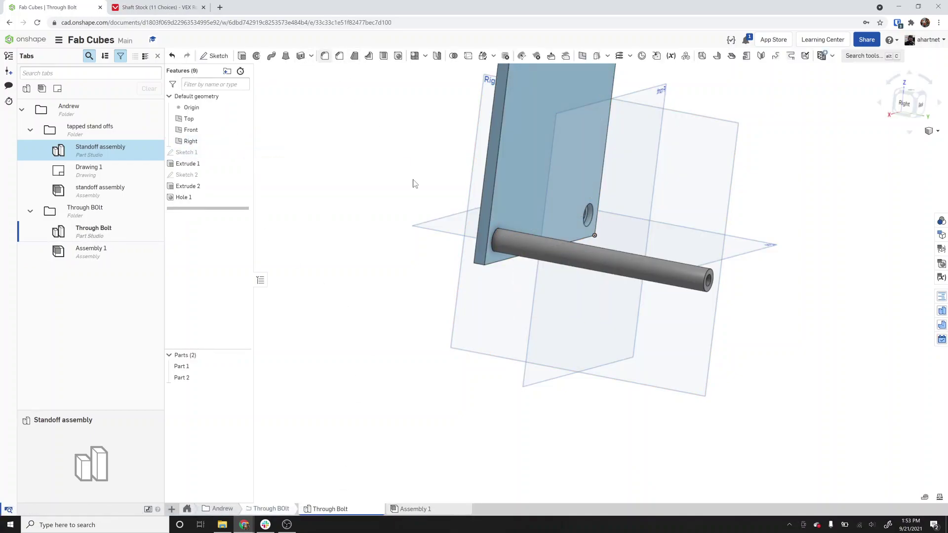
click(479, 267)
scroll(482, 267, down, 5)
scroll(488, 156, up, 5)
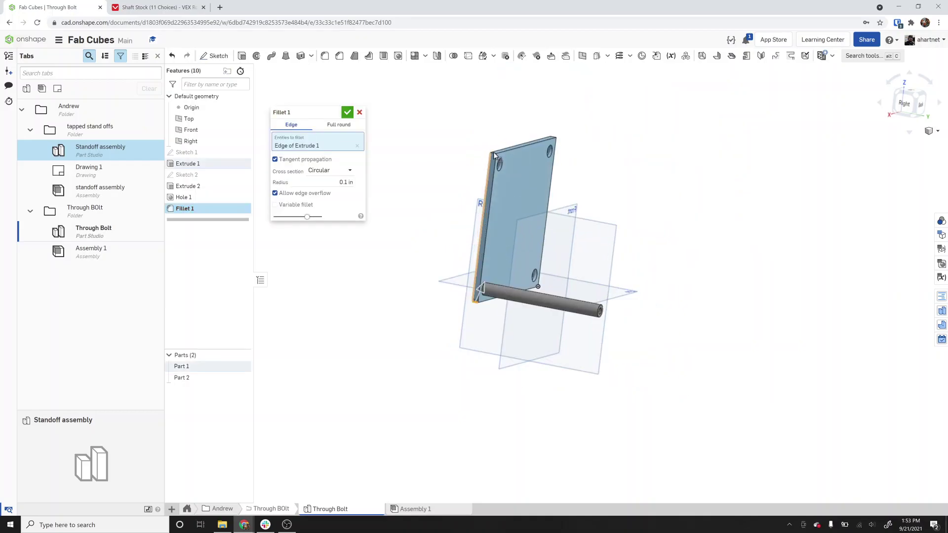
click(507, 154)
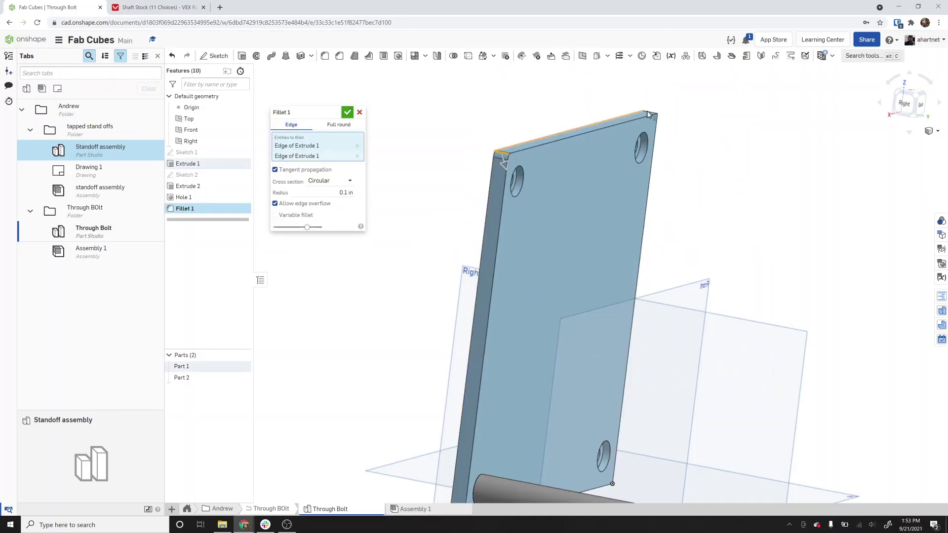
click(650, 114)
right_drag(644, 447, 671, 429)
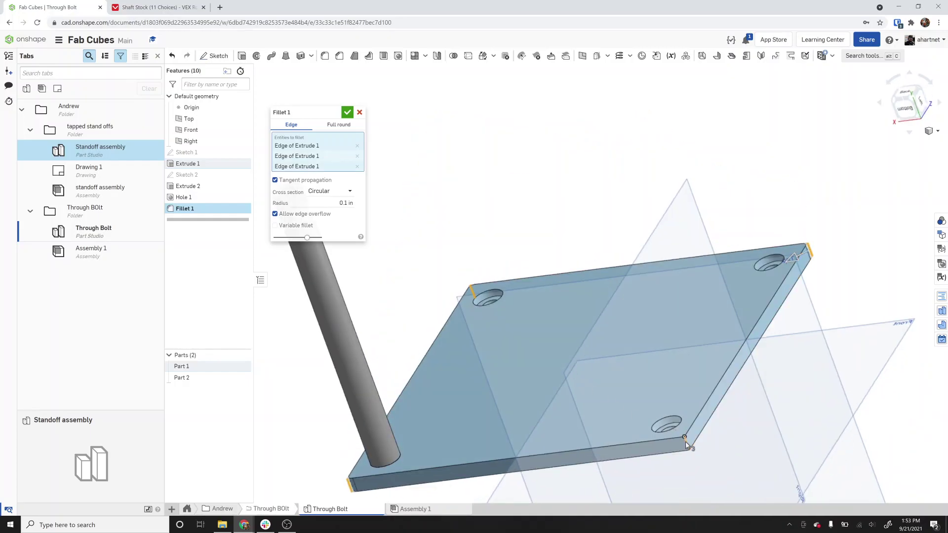
click(686, 441)
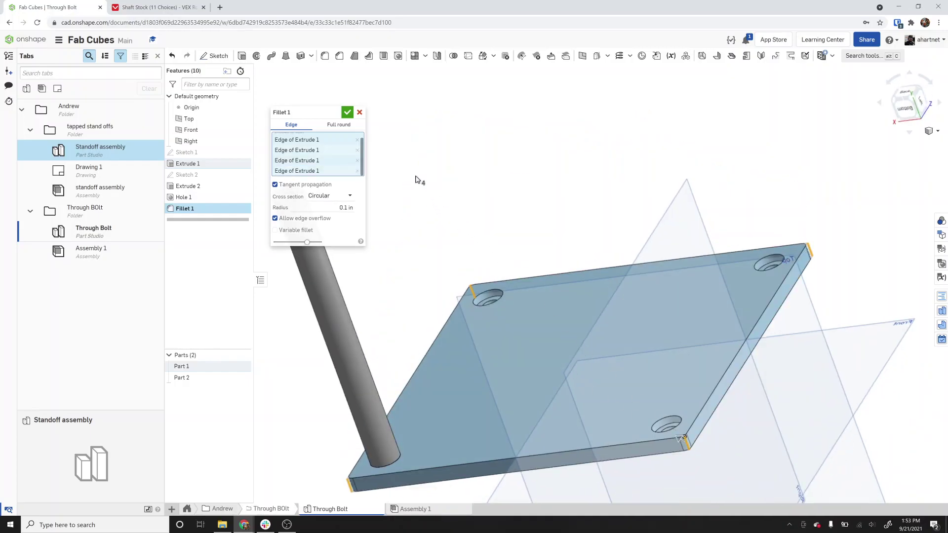
click(347, 112)
right_drag(390, 215, 291, 480)
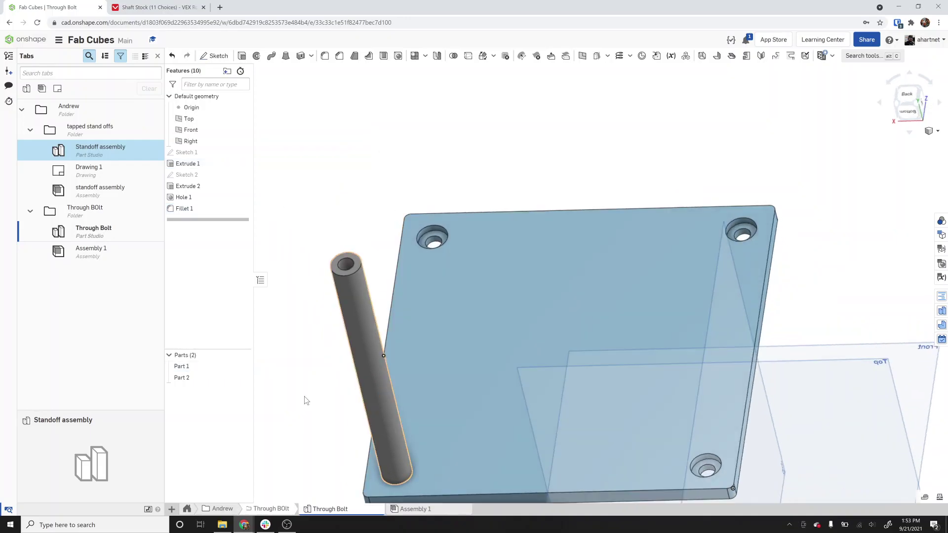
Insert two copies of the plate, Part 1 of Through Bolt, into Assembly 1
click(406, 505)
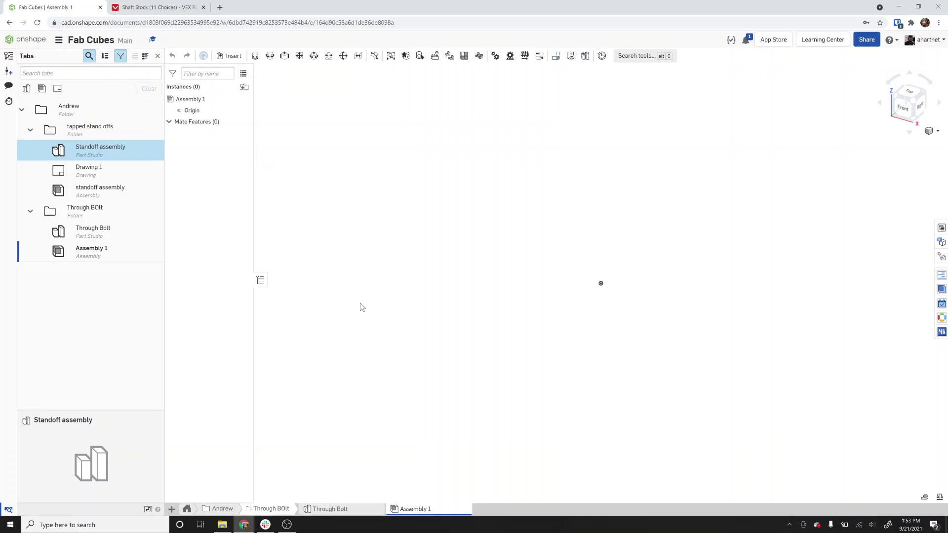
click(230, 56)
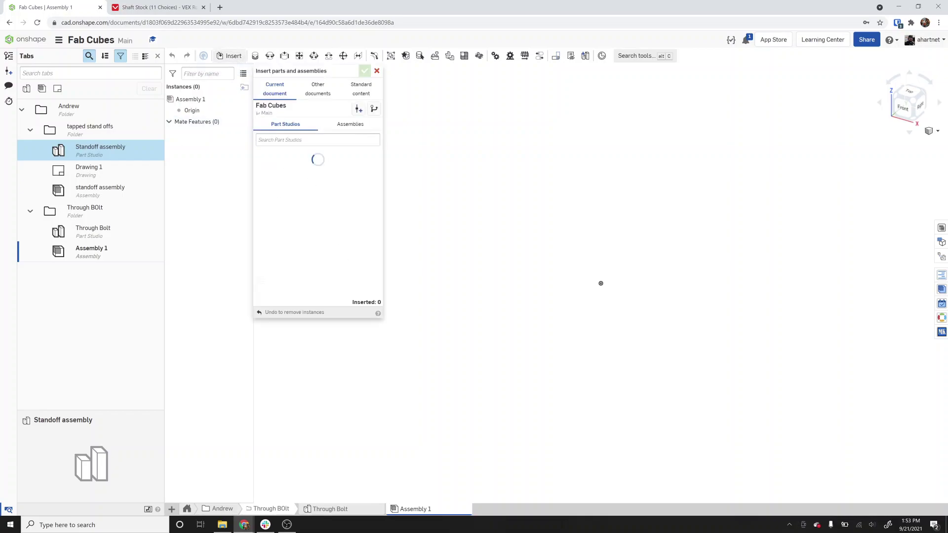
click(258, 196)
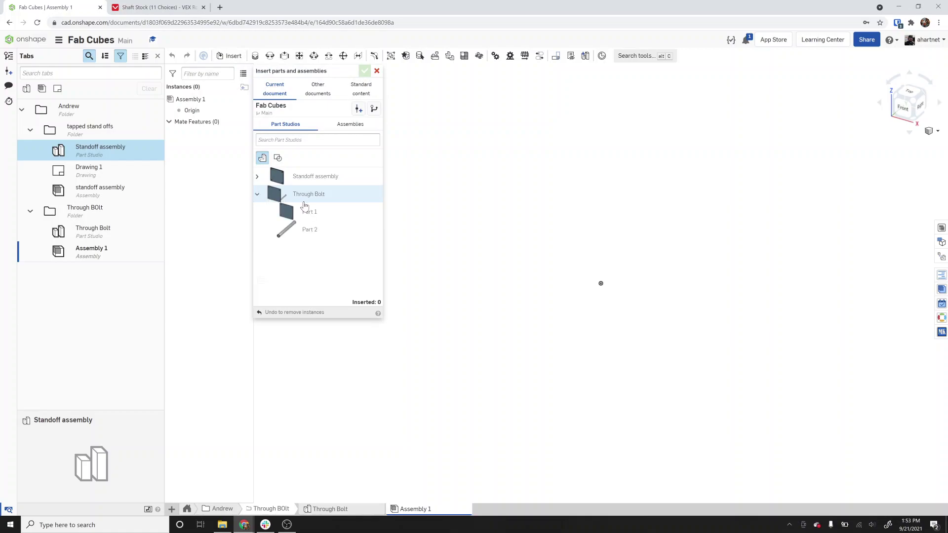
click(308, 212)
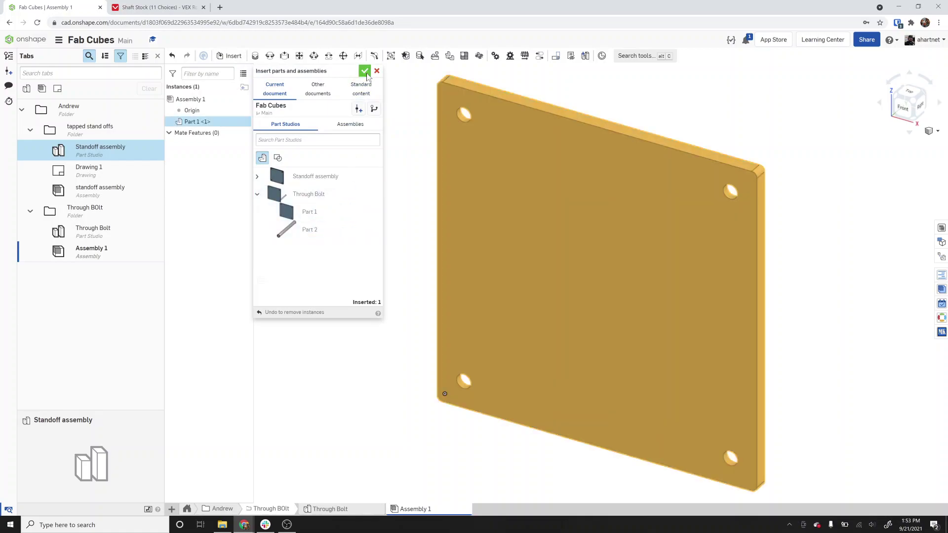
click(307, 212)
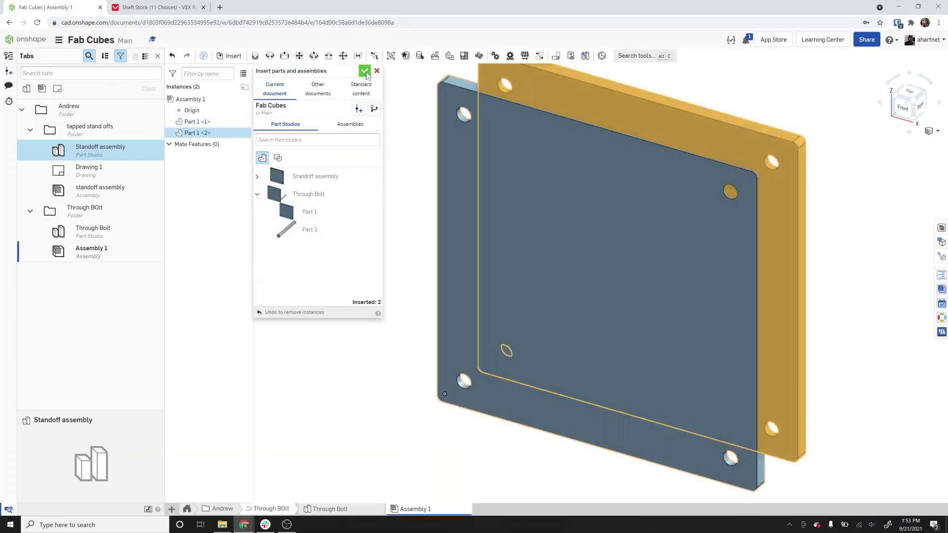
click(395, 199)
Move the second plate clear of the first one and fix the first plate in place
scroll(391, 208, down, 5)
drag(550, 192, 809, 209)
right_click(208, 123)
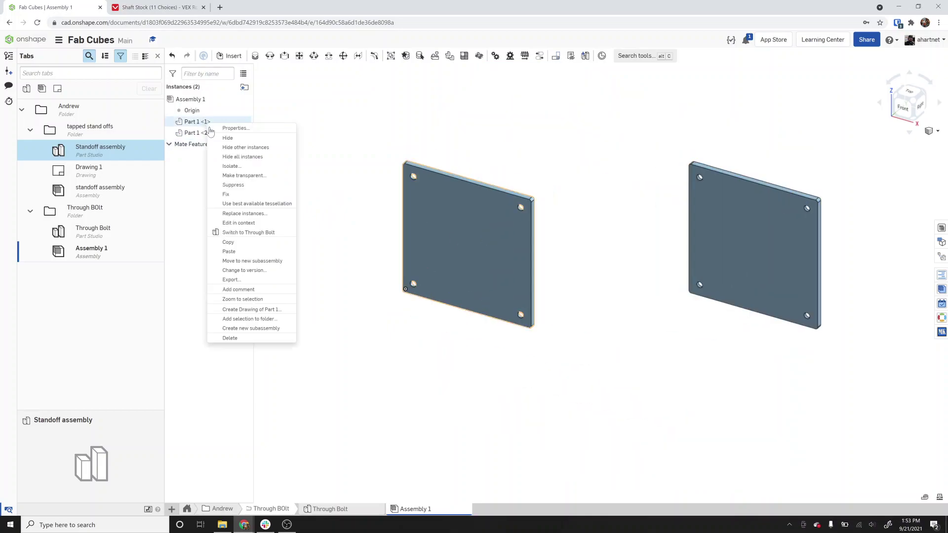
click(237, 196)
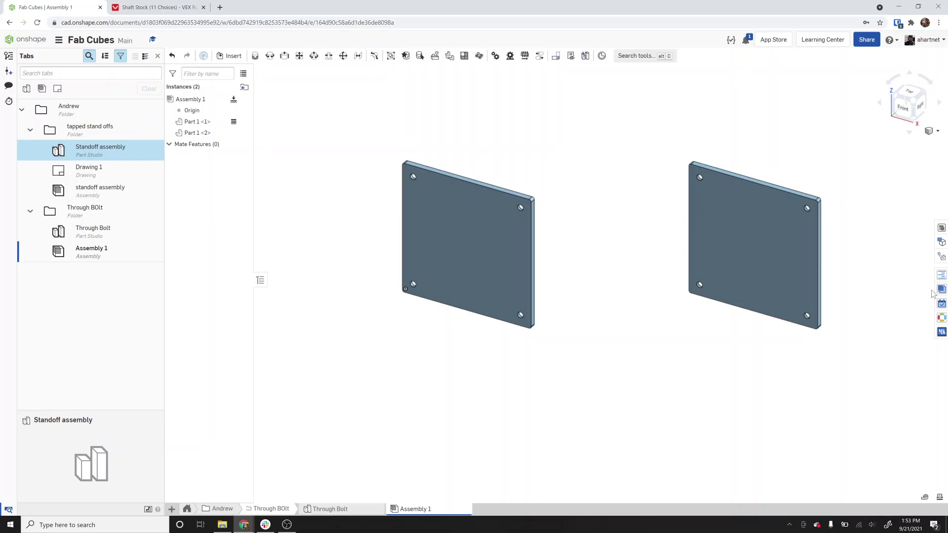
Insert four Vex Tube Axles from the MKCad configurable shafts, using the 1/2" OD x 0258" ID configuration and a custom length
click(941, 334)
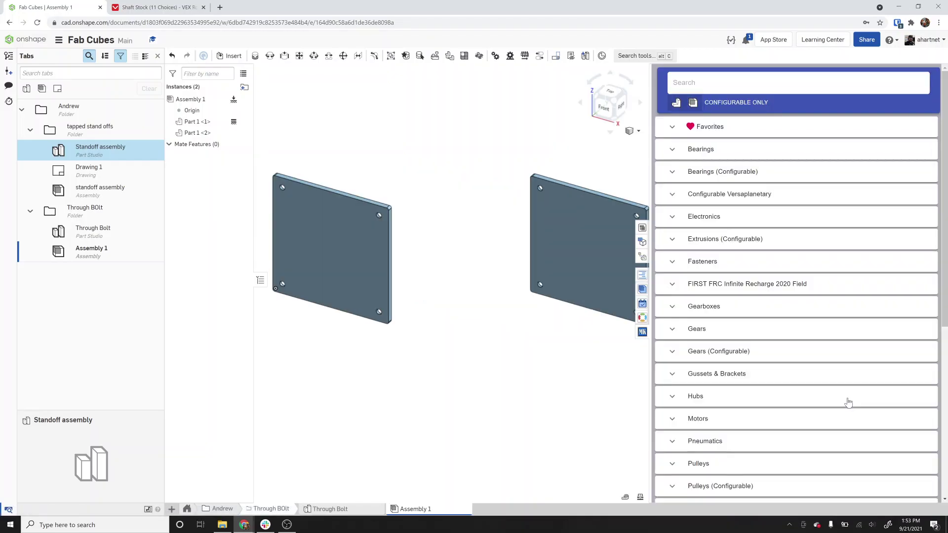
scroll(799, 433, down, 6)
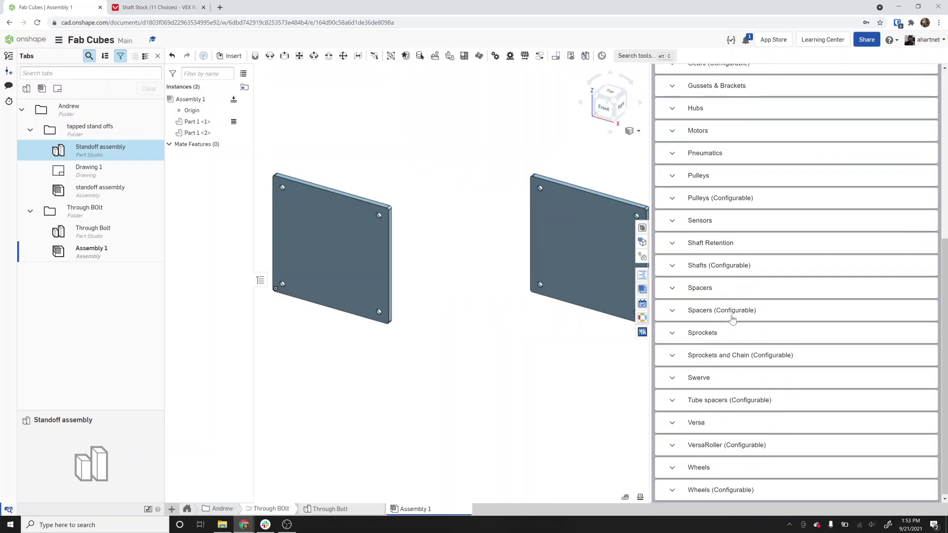
click(714, 269)
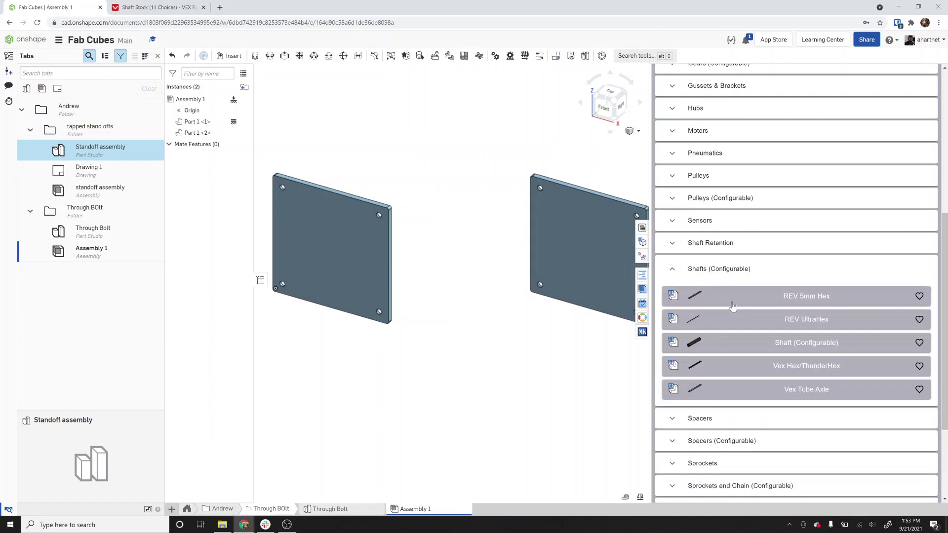
click(804, 395)
click(791, 279)
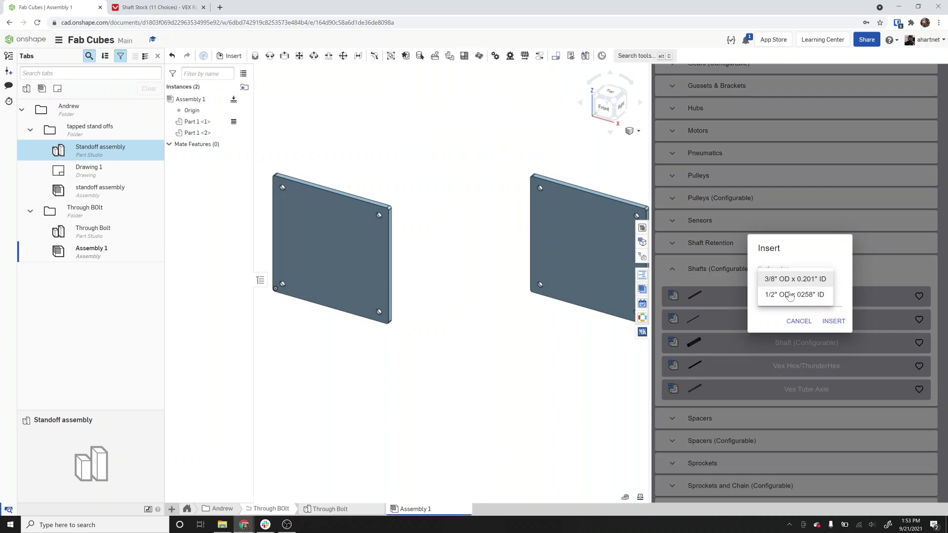
click(788, 295)
click(789, 300)
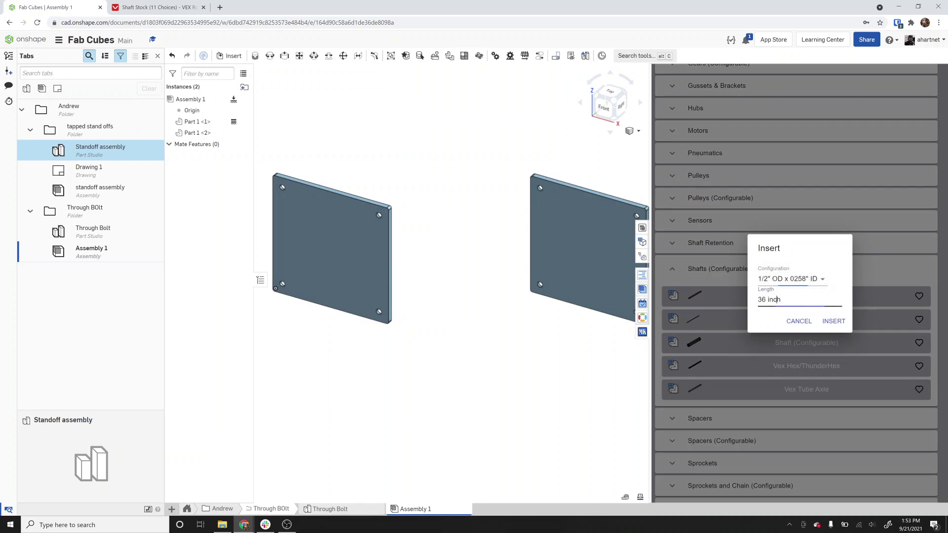
drag(766, 299, 751, 303)
click(832, 322)
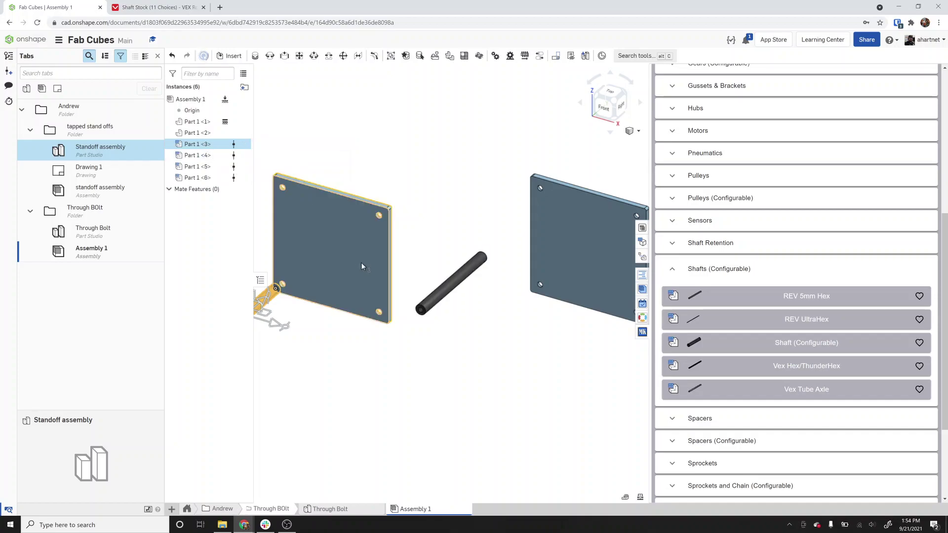
Add a Fastened mate seating the end of the first tube in the fixed plate's counterbored hole nearest the origin
key(f)
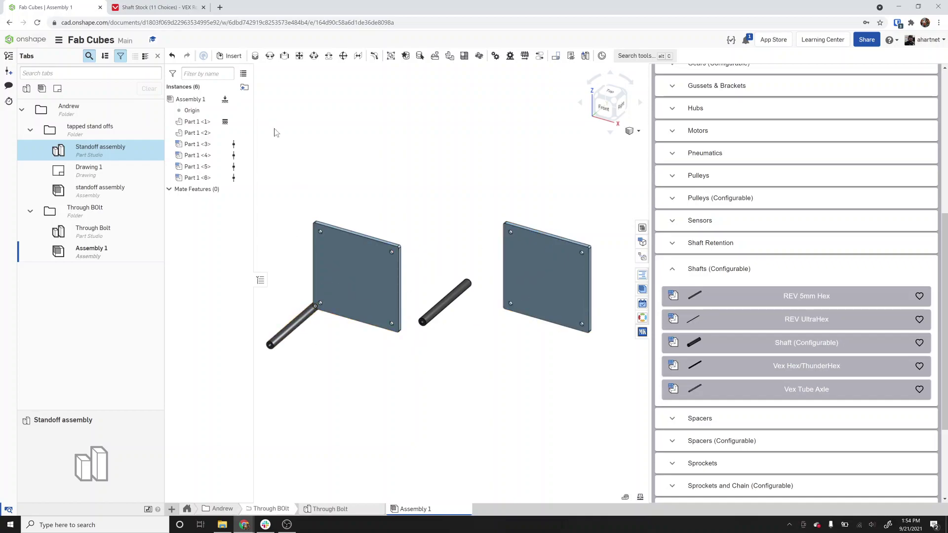
click(255, 56)
scroll(265, 410, up, 5)
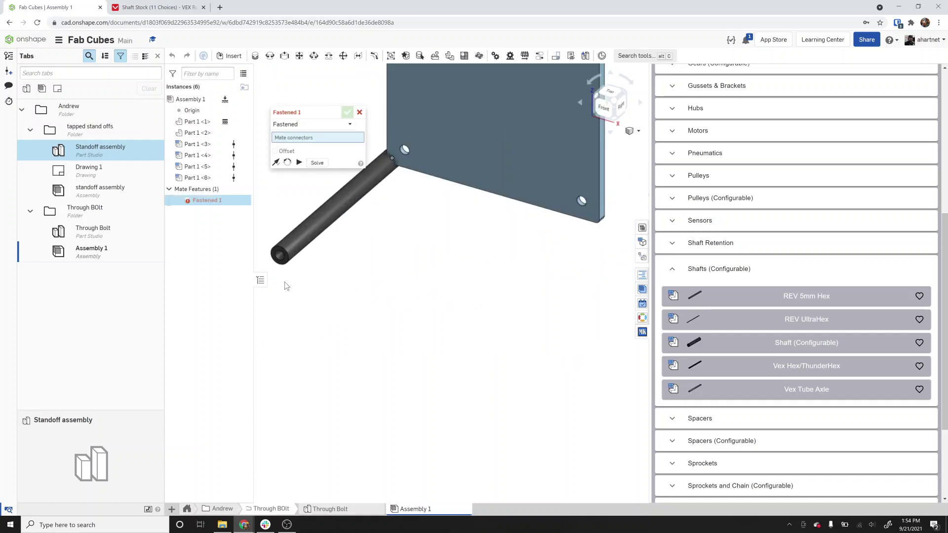
scroll(281, 261, up, 5)
click(280, 260)
scroll(277, 254, down, 5)
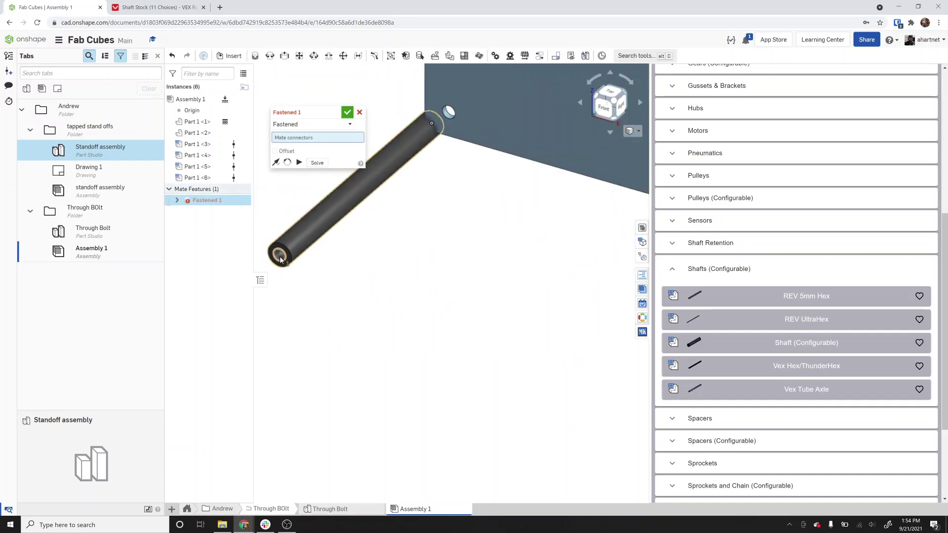
right_drag(364, 254, 299, 255)
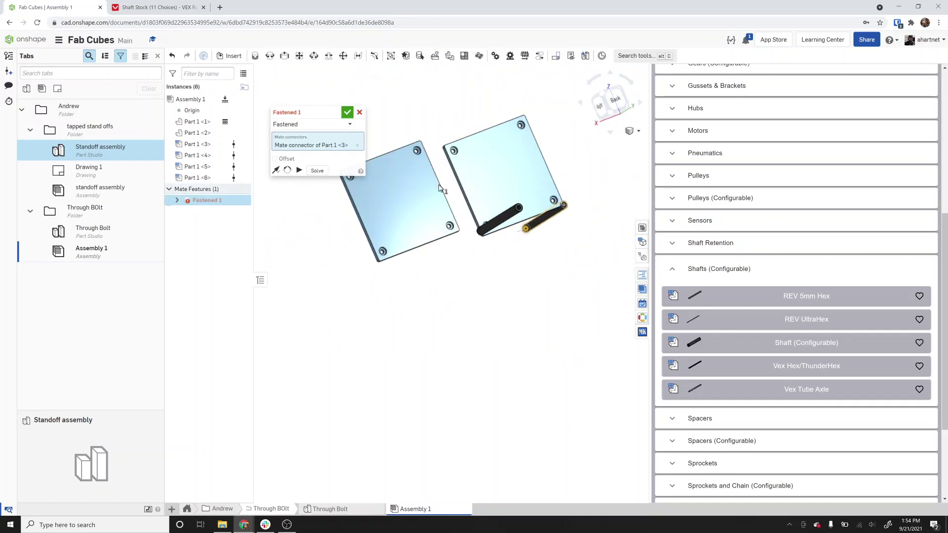
scroll(565, 206, up, 5)
scroll(494, 224, up, 2)
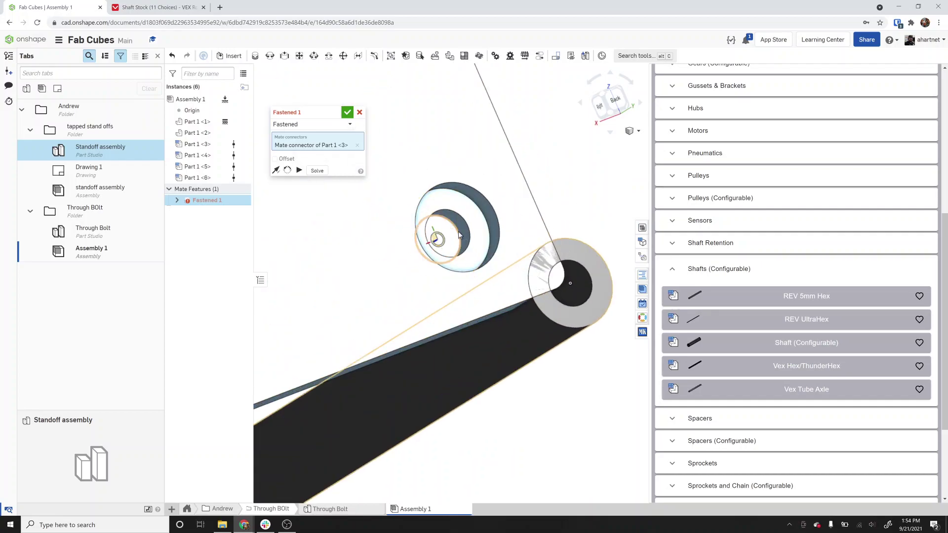
scroll(472, 232, up, 2)
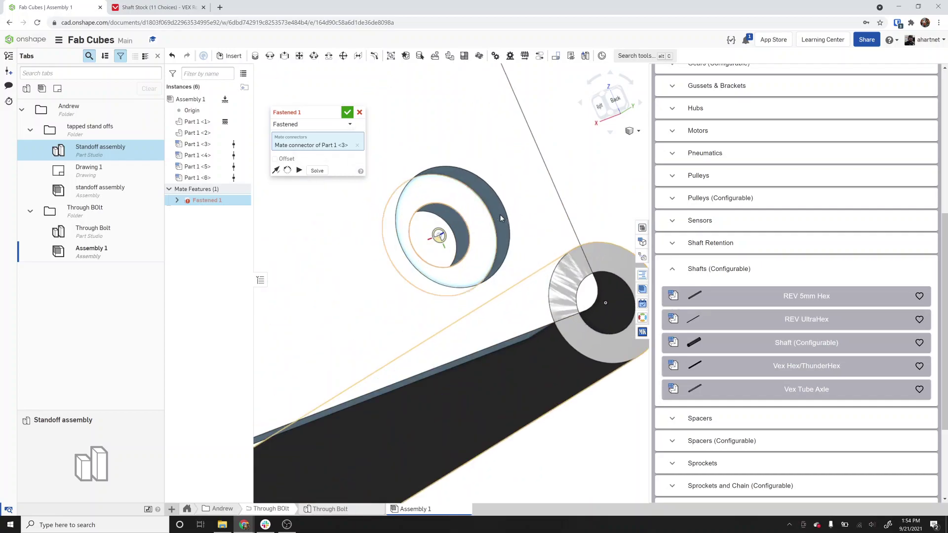
mouse_move(510, 212)
right_down()
mouse_move(529, 211)
mouse_move(521, 212)
right_up()
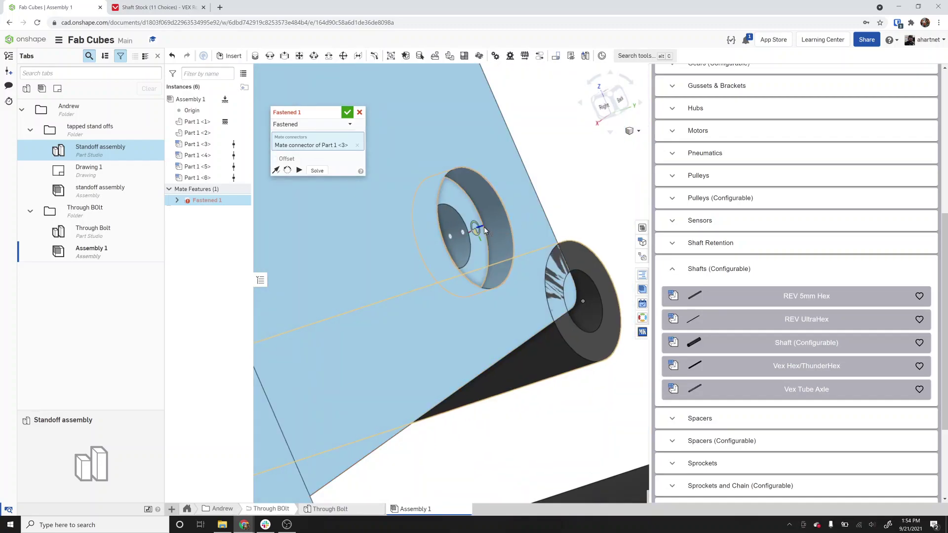
mouse_move(477, 240)
right_down()
mouse_move(462, 251)
mouse_move(474, 242)
right_up()
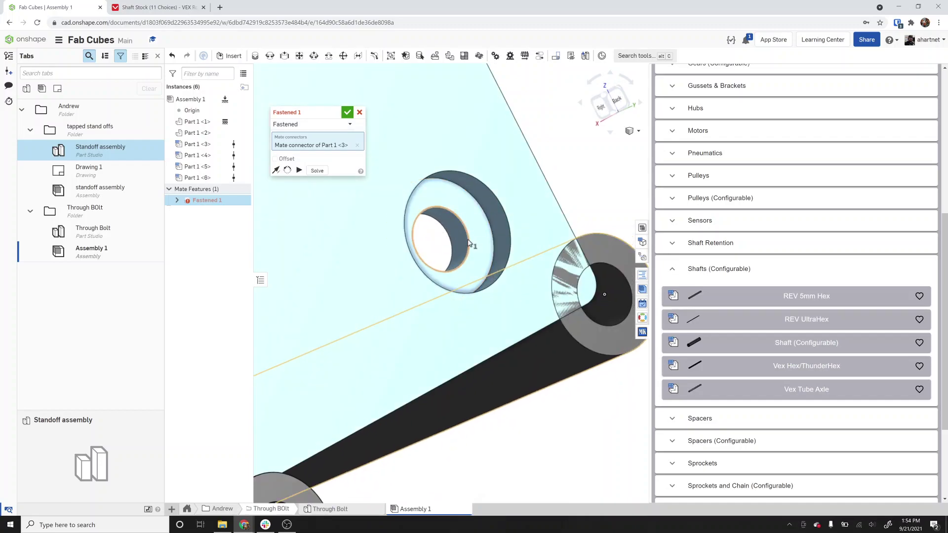
click(469, 243)
click(583, 258)
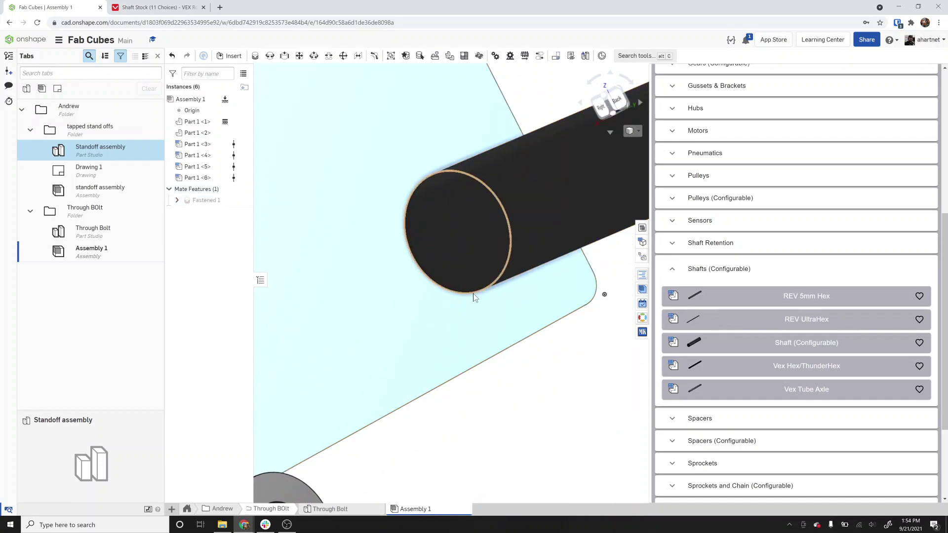
Add a Fastened mate seating the second tube in the fixed plate's upper counterbored hole farther from the loose plate, flipped to extend outward
scroll(424, 292, down, 5)
scroll(404, 321, up, 5)
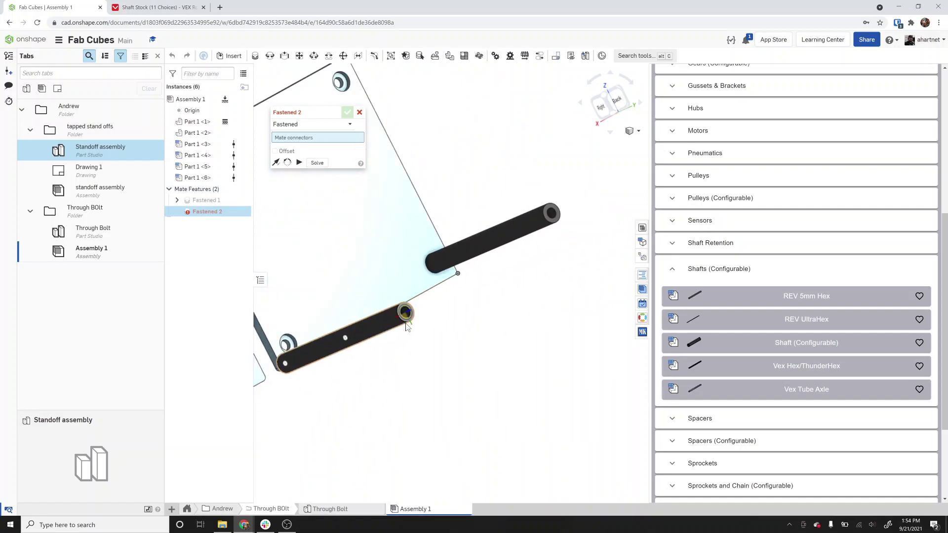
click(406, 315)
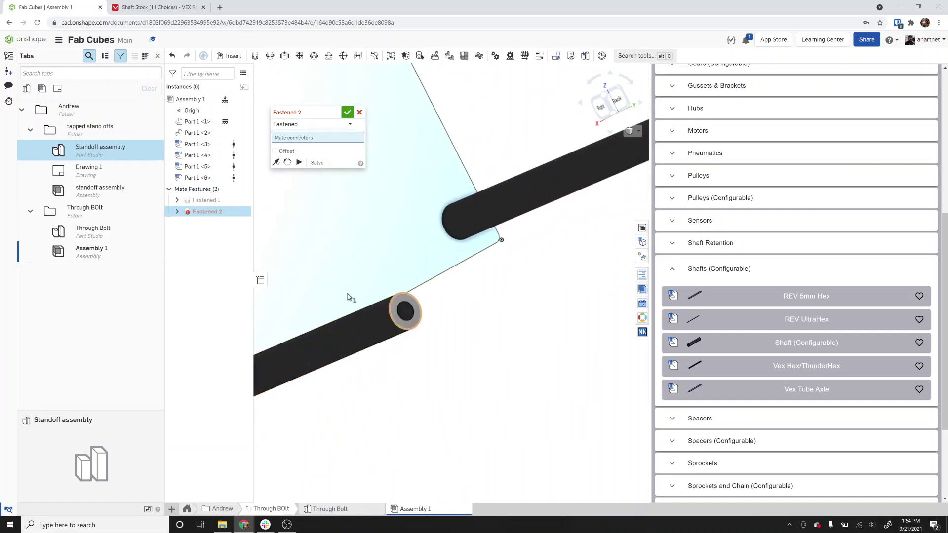
scroll(351, 296, down, 4)
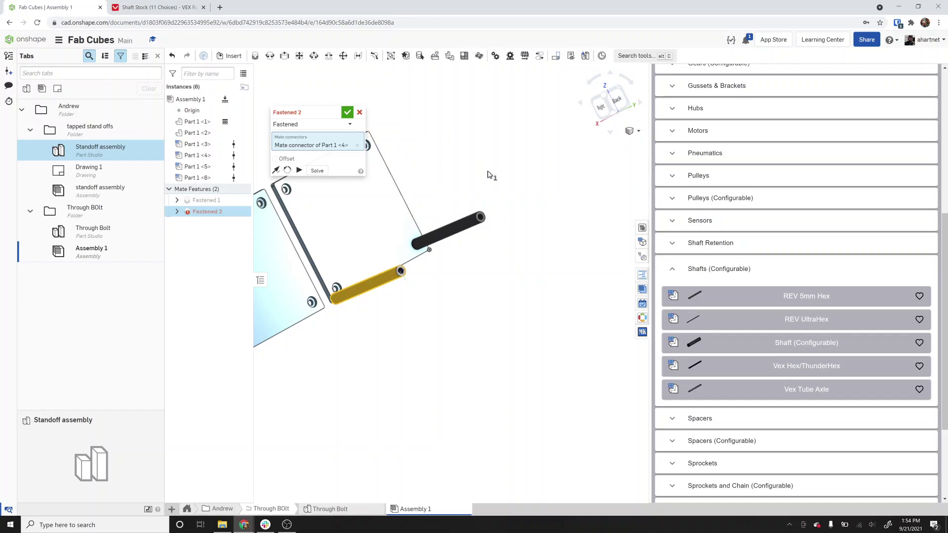
scroll(421, 153, up, 5)
scroll(420, 153, up, 2)
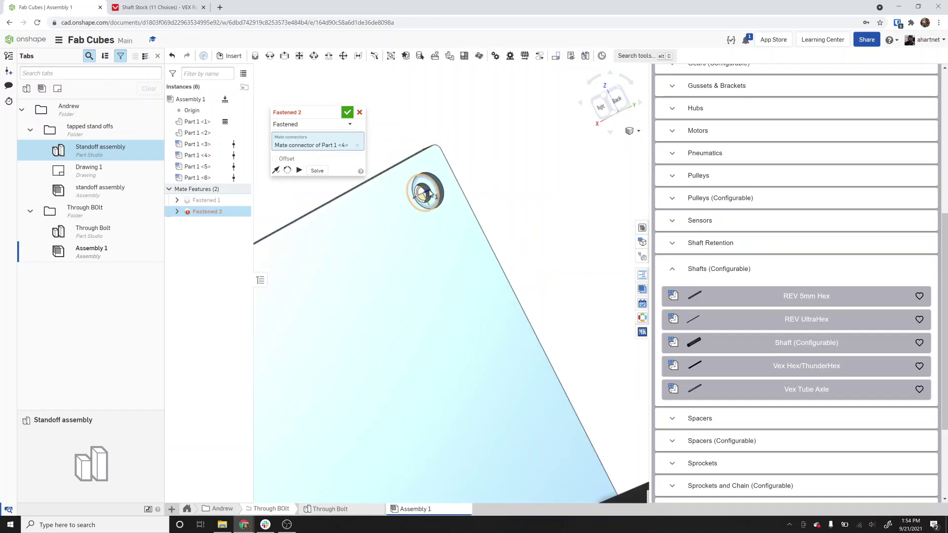
click(428, 196)
scroll(429, 195, down, 4)
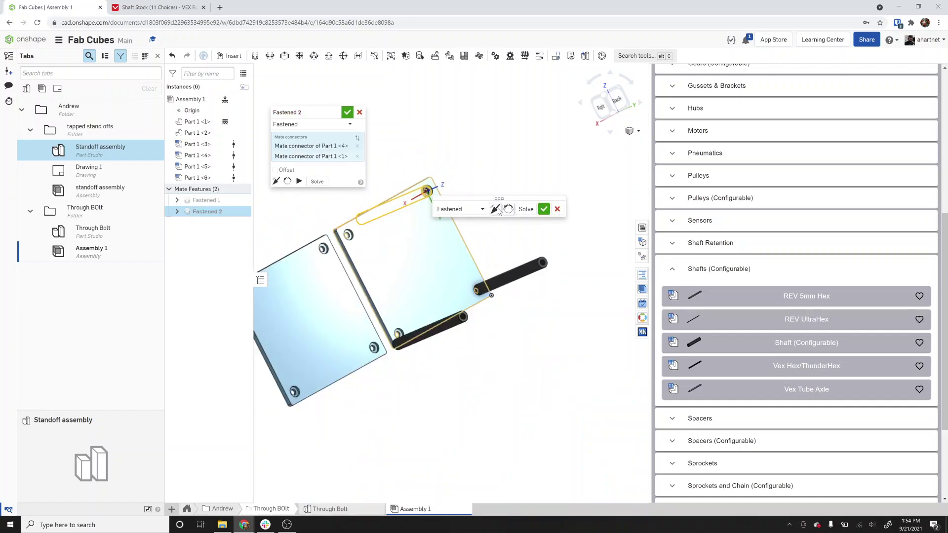
click(495, 209)
click(544, 209)
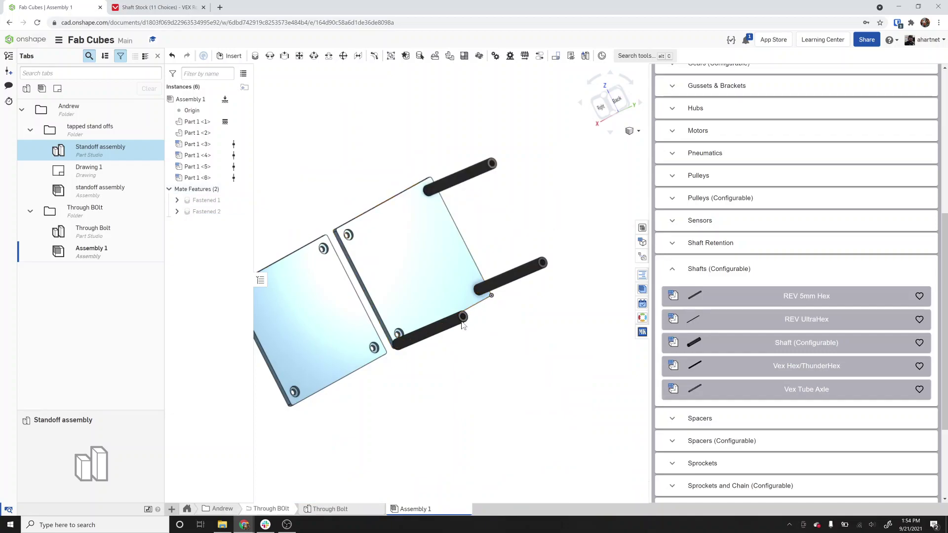
Add a Fastened mate seating the third tube in the fixed plate's upper counterbored hole nearest the loose plate, flipped to extend outward
key(f)
scroll(463, 323, up, 4)
scroll(464, 320, down, 5)
click(462, 316)
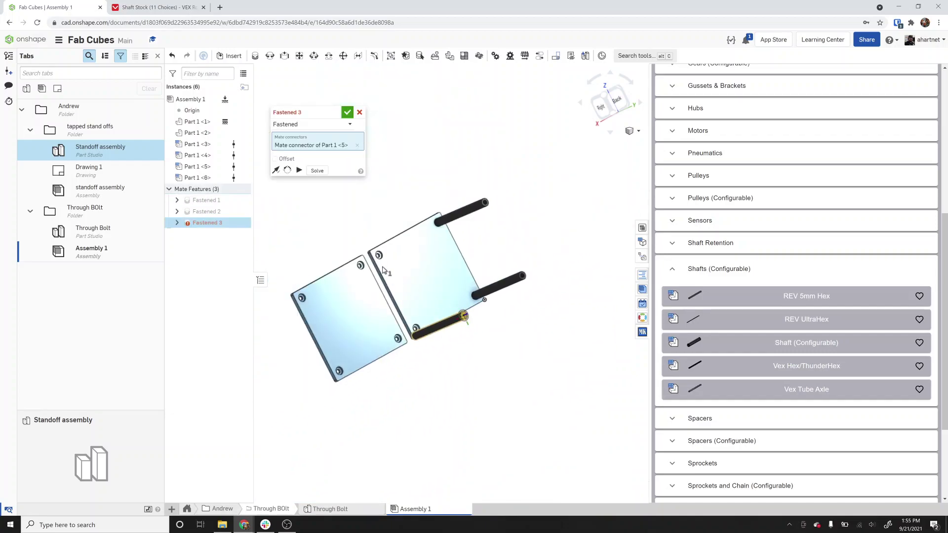
scroll(378, 257, up, 6)
scroll(378, 257, up, 2)
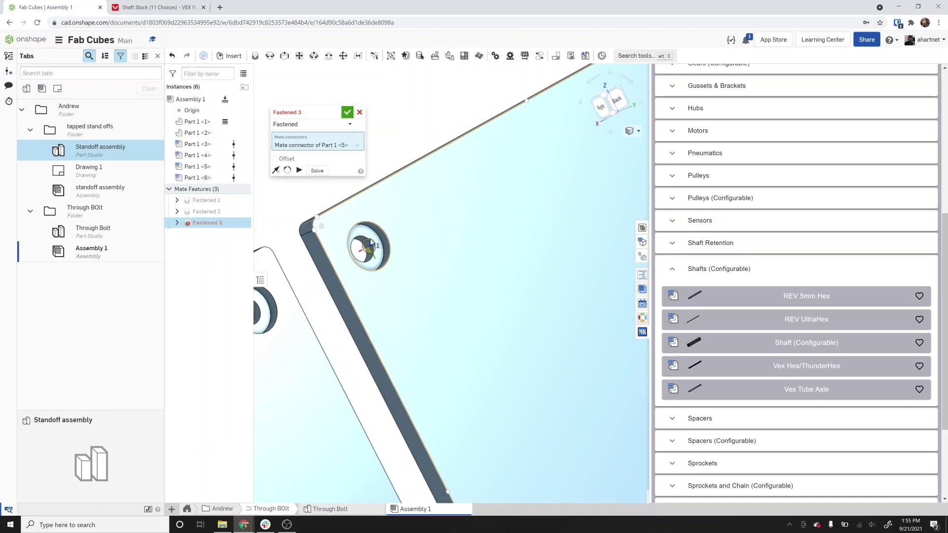
scroll(374, 254, up, 3)
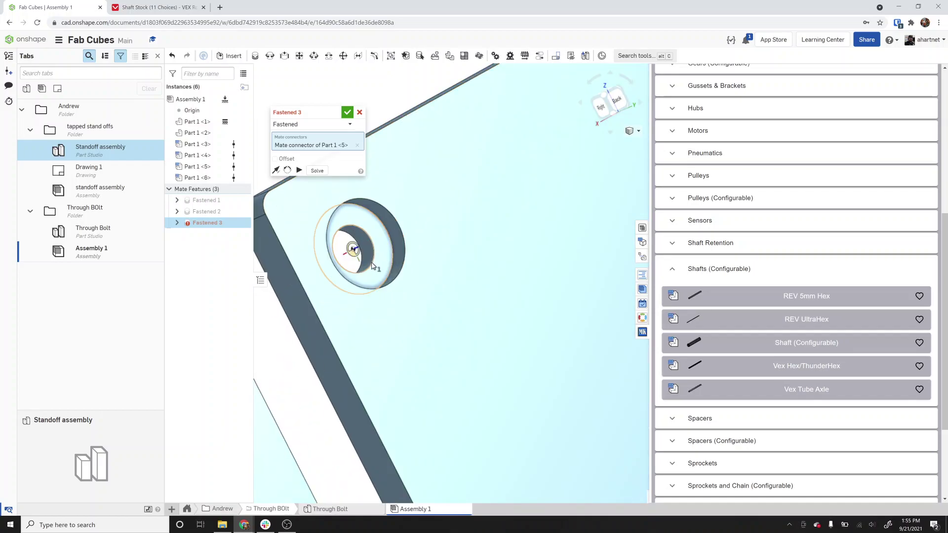
click(372, 265)
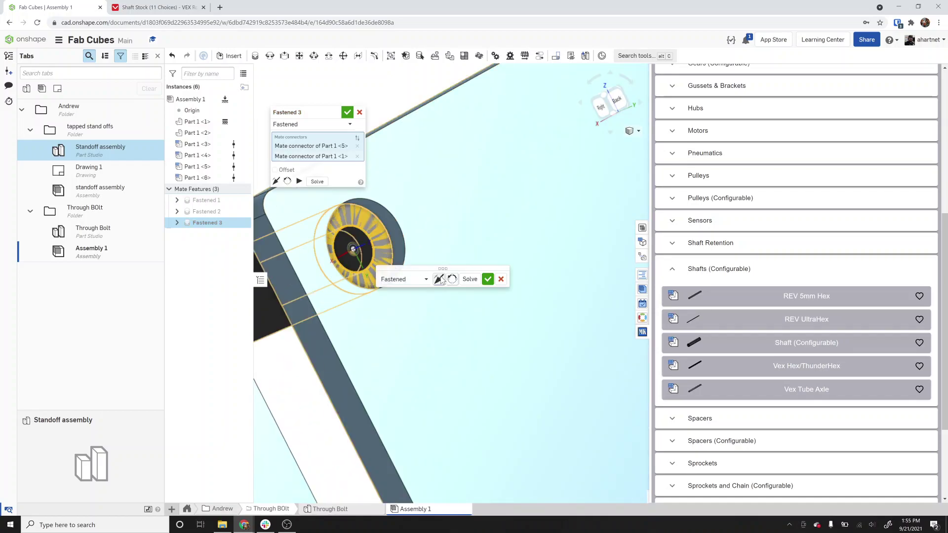
click(438, 279)
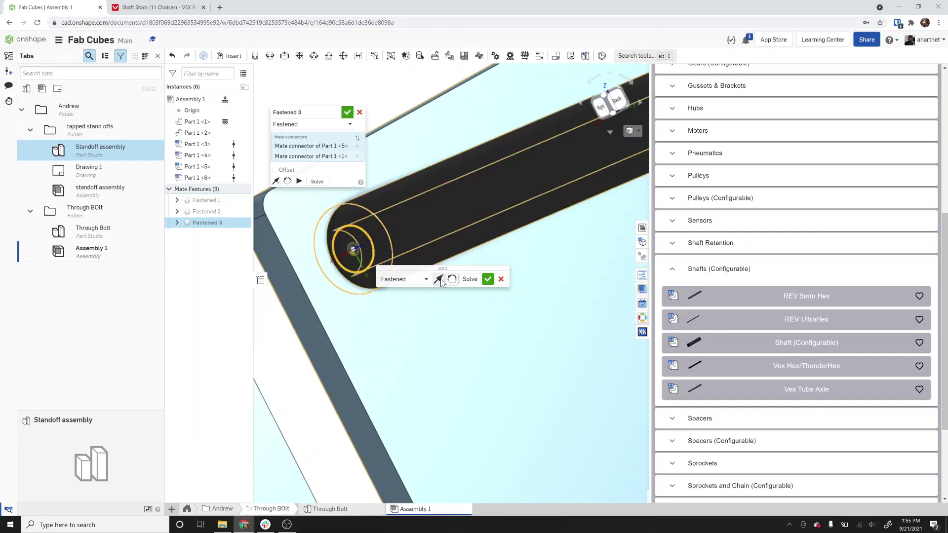
click(487, 279)
Add a Fastened mate seating the fourth tube in the fixed plate's last open counterbored hole, with the tube flipped to extend outward
scroll(485, 288, down, 5)
key(m)
scroll(329, 301, down, 4)
scroll(583, 418, up, 3)
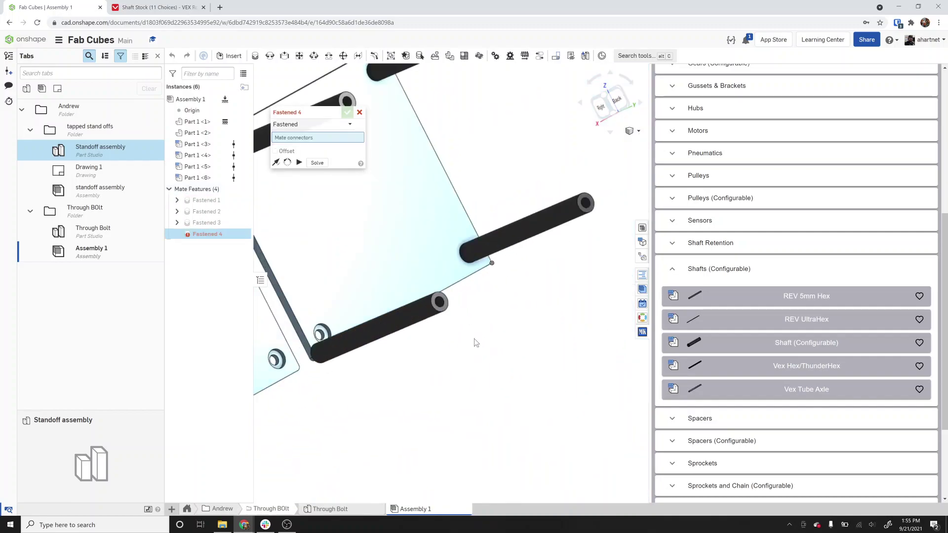
scroll(441, 303, up, 4)
click(435, 314)
scroll(434, 314, down, 4)
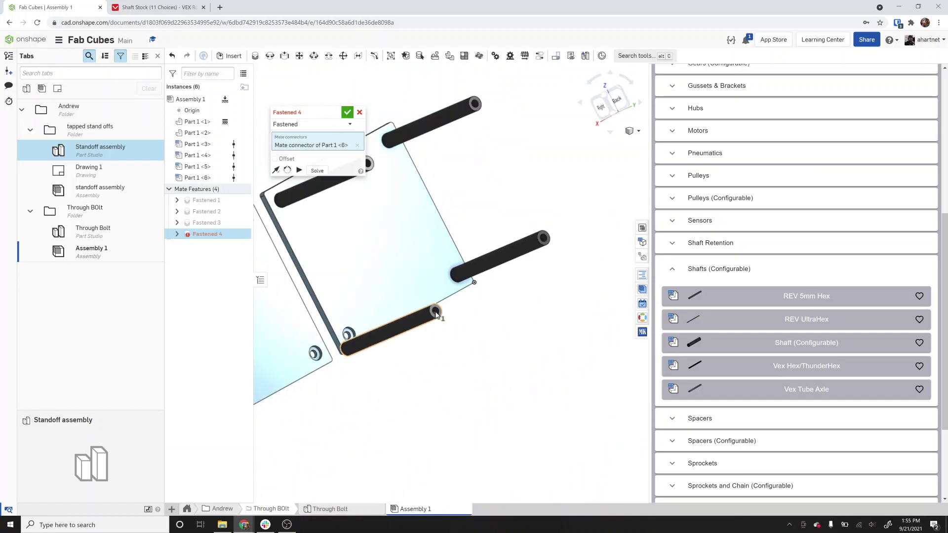
scroll(348, 333, up, 4)
scroll(359, 332, up, 3)
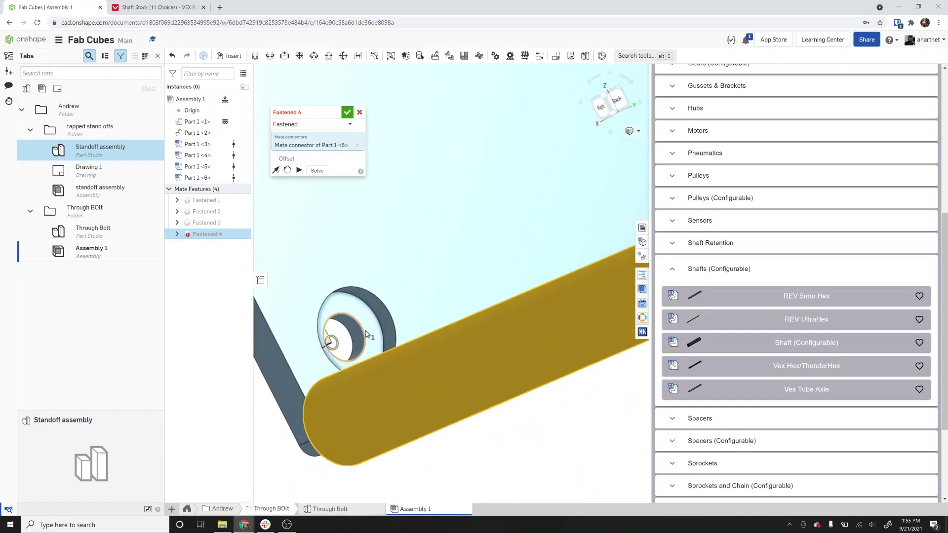
click(342, 339)
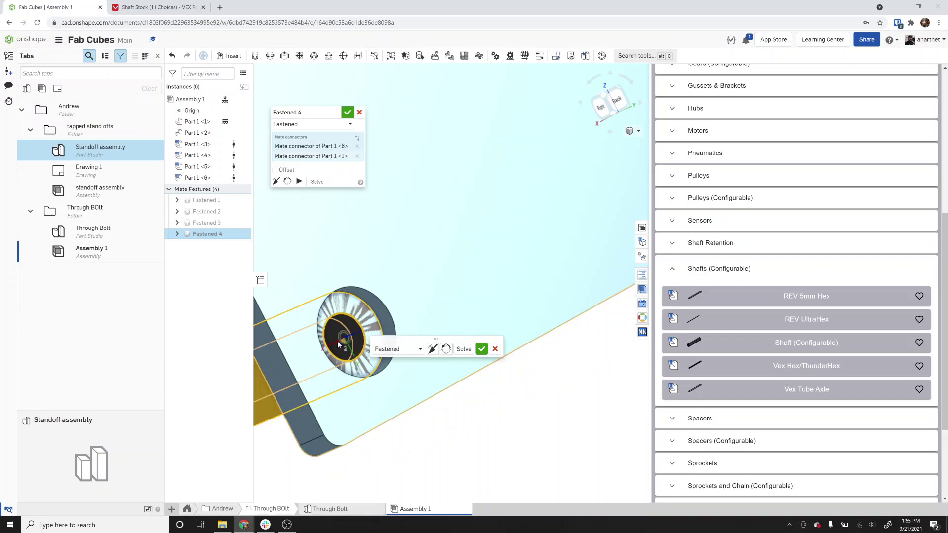
click(435, 351)
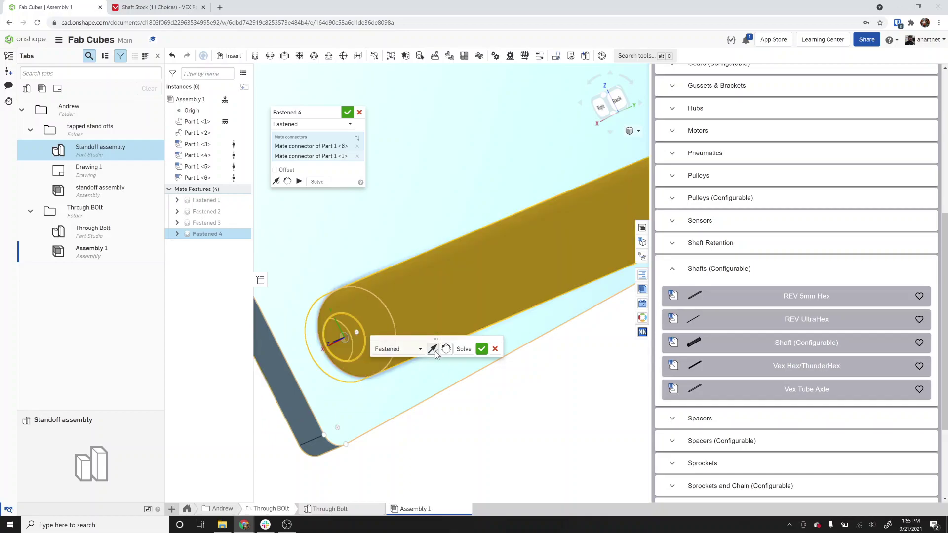
click(481, 351)
Fasten the loose plate's counterbored hole to the fourth tube's free end, flipping and rotating the plate to align with the other three tubes
scroll(481, 353, down, 6)
key(m)
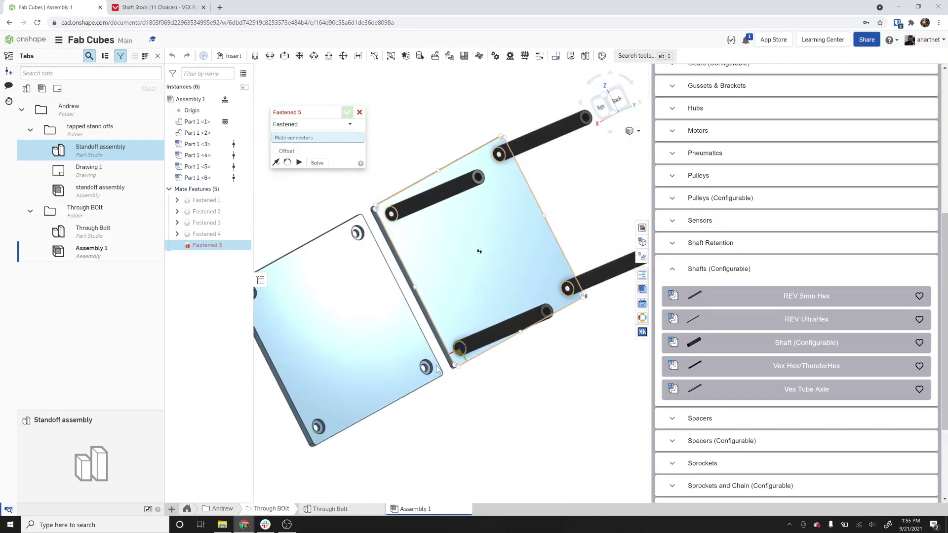
scroll(437, 367, up, 5)
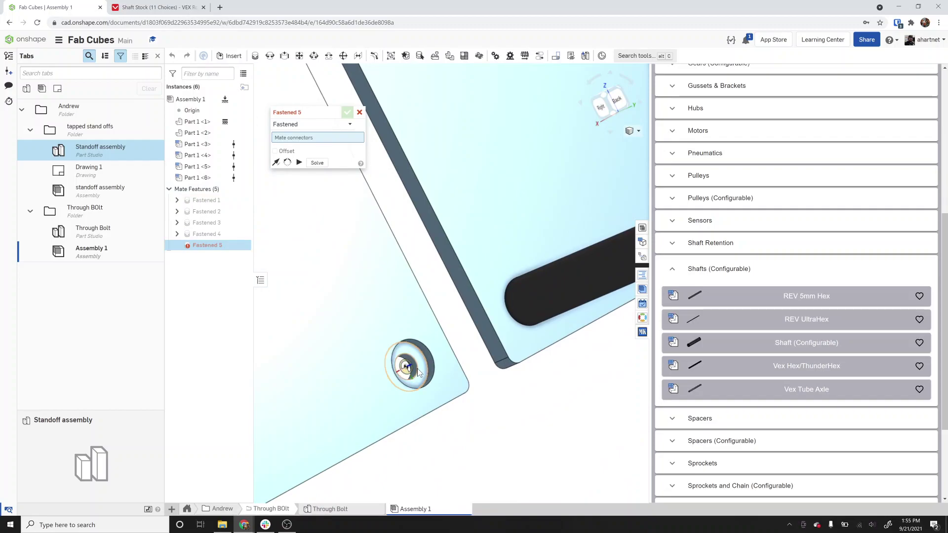
click(418, 368)
scroll(418, 366, down, 5)
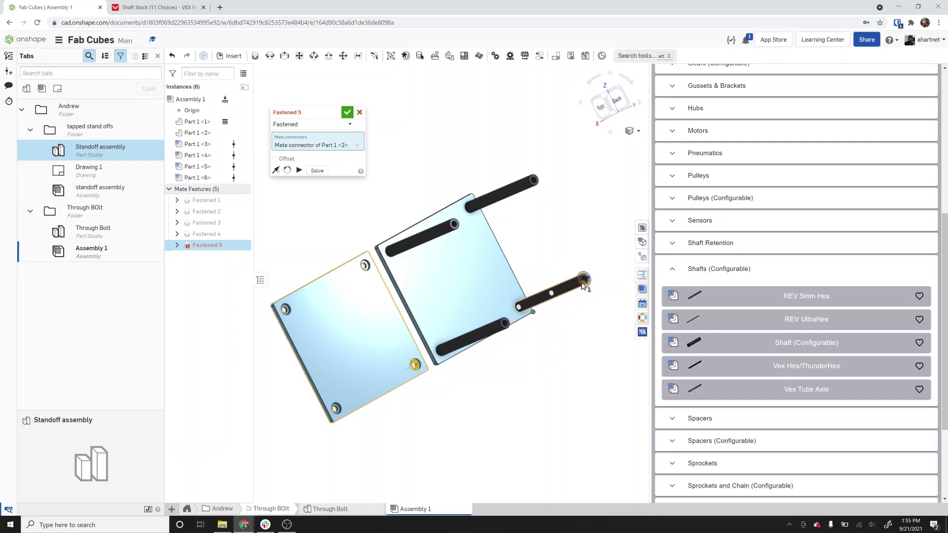
scroll(506, 326, up, 3)
click(504, 322)
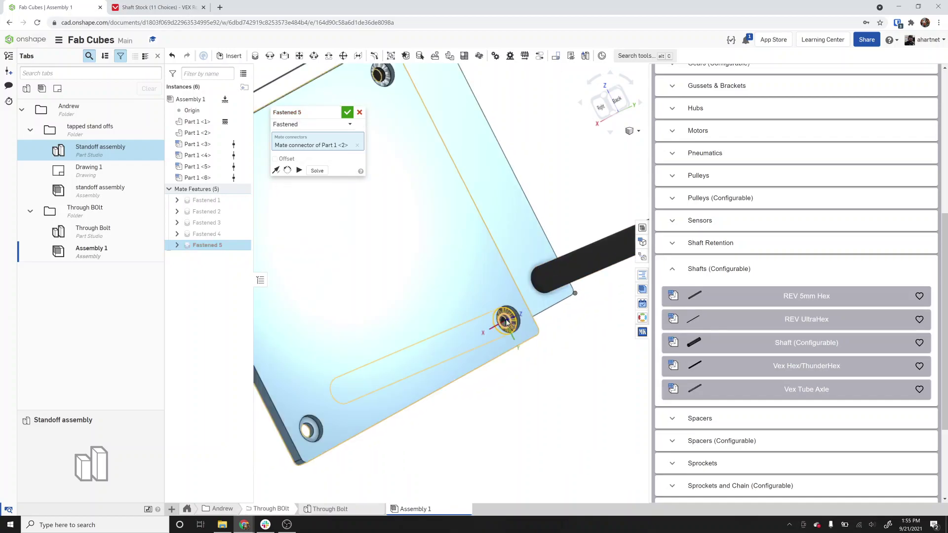
click(574, 338)
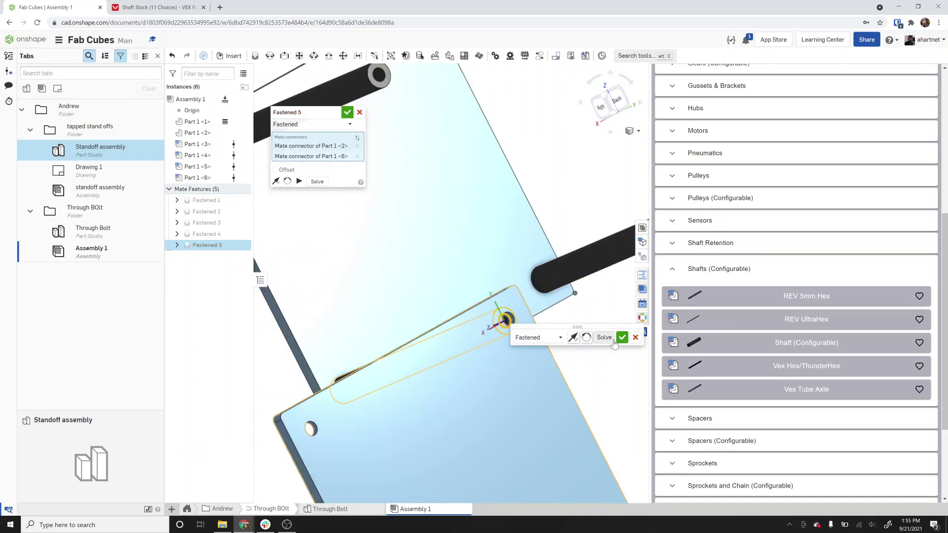
click(586, 338)
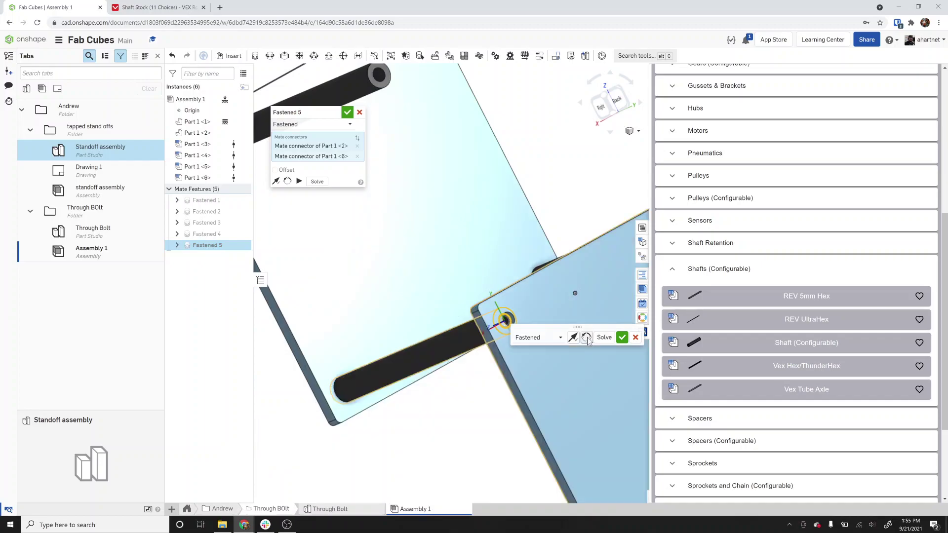
click(587, 338)
click(621, 342)
scroll(460, 394, down, 4)
right_drag(424, 378, 486, 352)
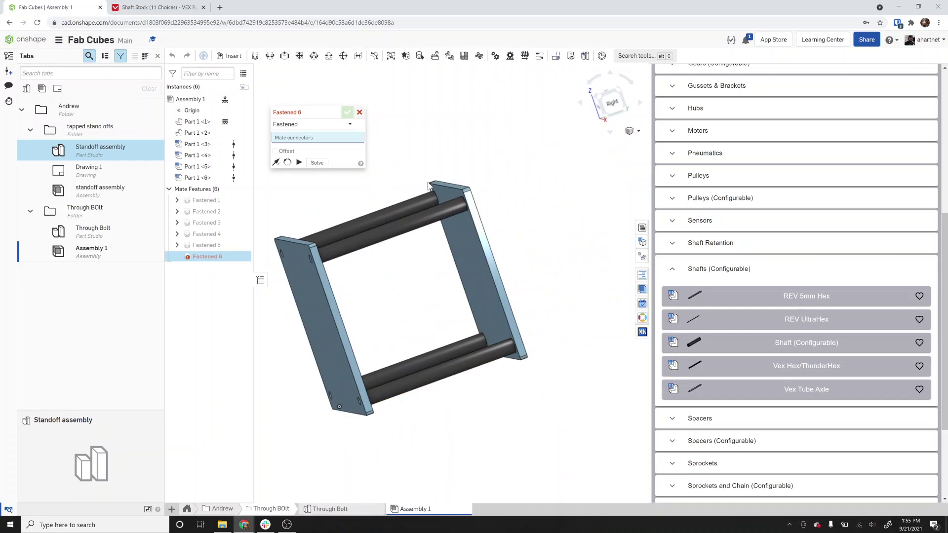
click(360, 112)
right_drag(466, 244, 469, 243)
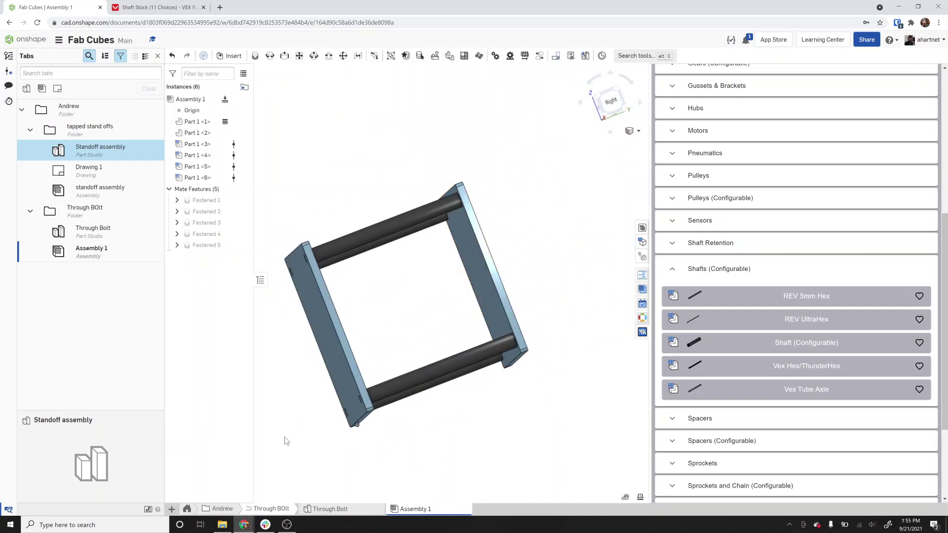
Make the plate, Part 1 in the Through Bolt part studio, semi-transparent by setting its appearance opacity to 0.38
click(316, 513)
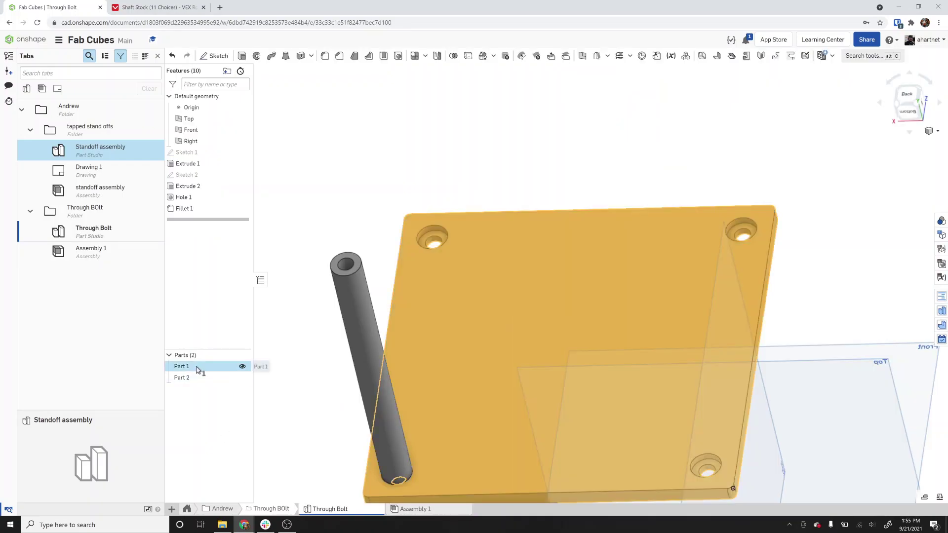
right_click(206, 370)
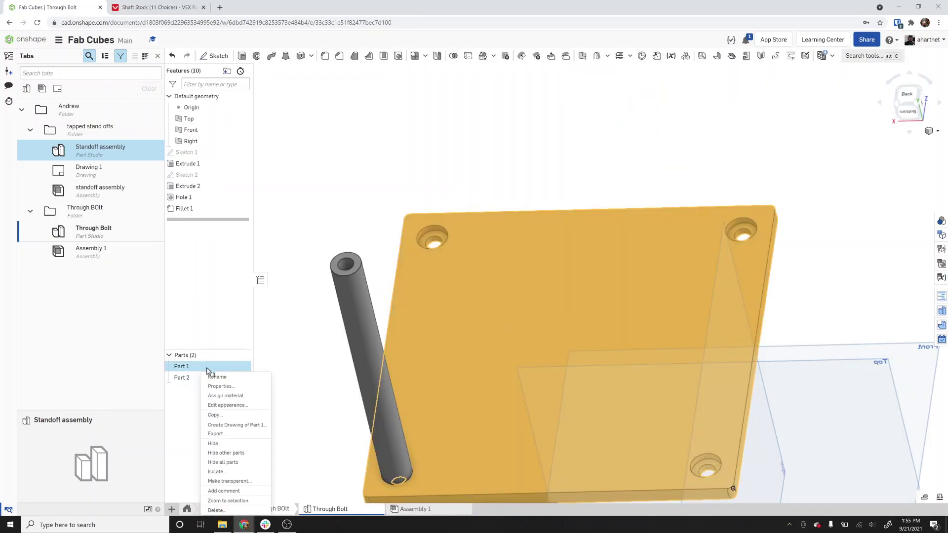
click(234, 405)
drag(323, 431, 299, 431)
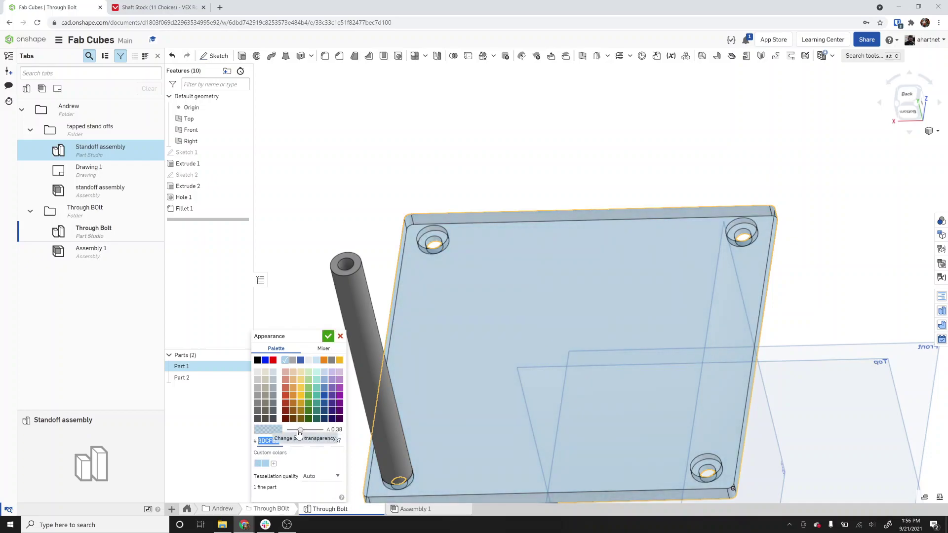
click(328, 336)
scroll(408, 448, down, 2)
right_drag(408, 452, 372, 448)
scroll(409, 466, down, 2)
scroll(396, 472, up, 5)
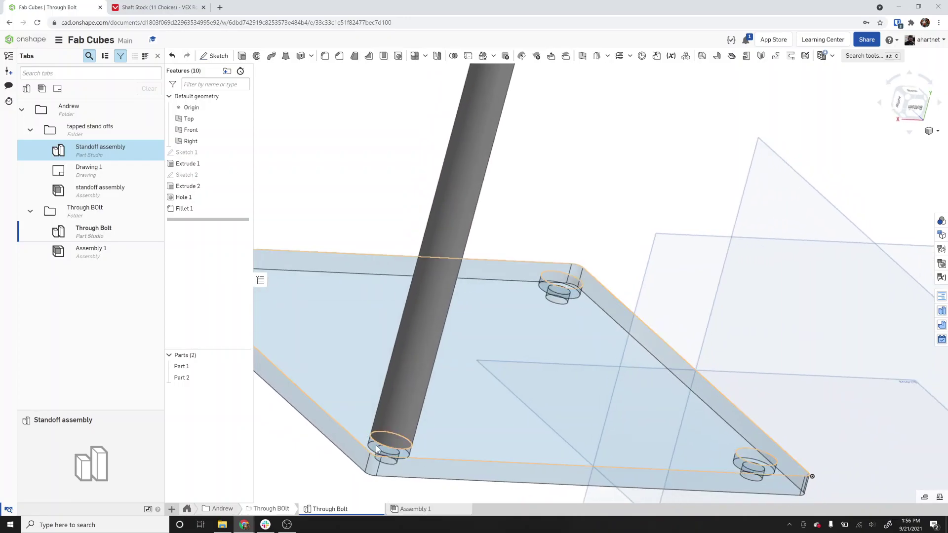
Return to Assembly 1, close the parts library panel and inspect how the tubes seat in the semi-transparent plates
click(419, 510)
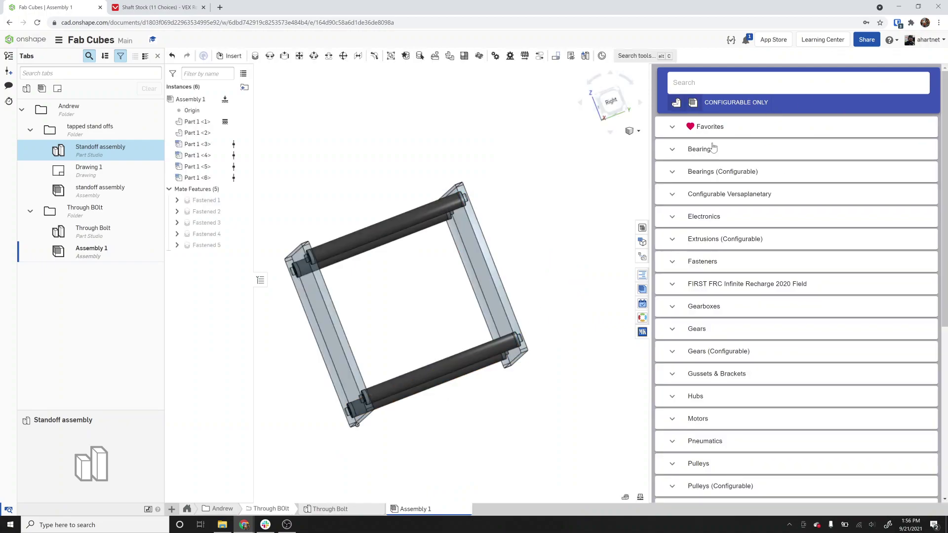
click(643, 333)
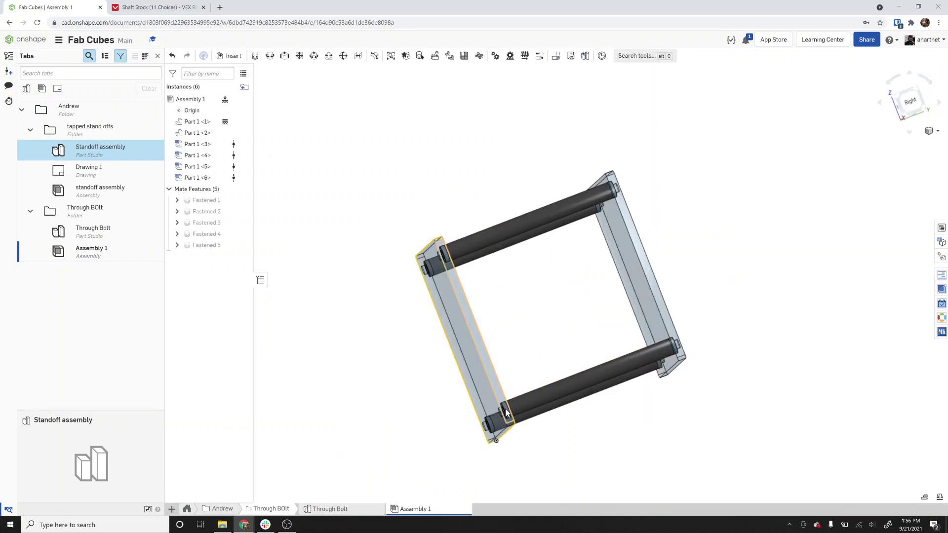
scroll(506, 416, up, 5)
mouse_move(505, 416)
right_down()
mouse_move(503, 424)
mouse_move(511, 403)
right_up()
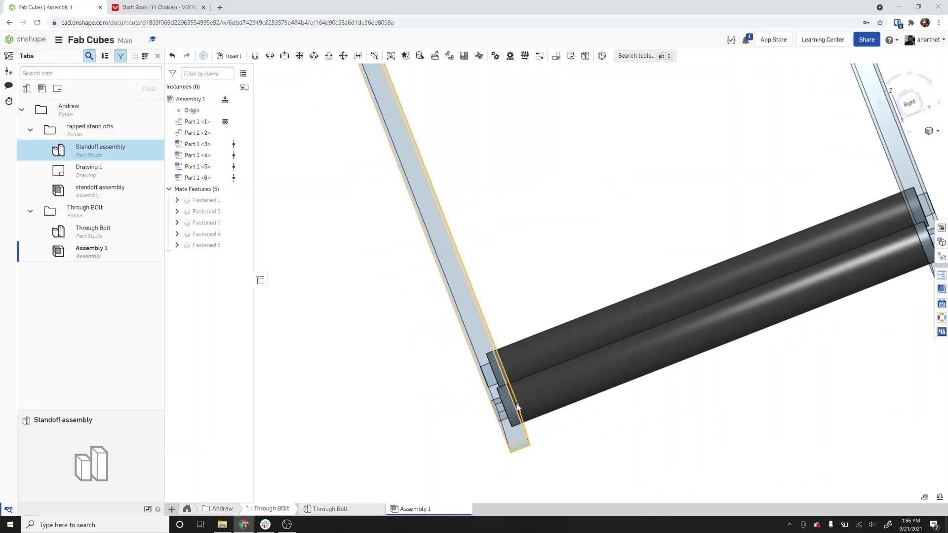
scroll(516, 406, down, 5)
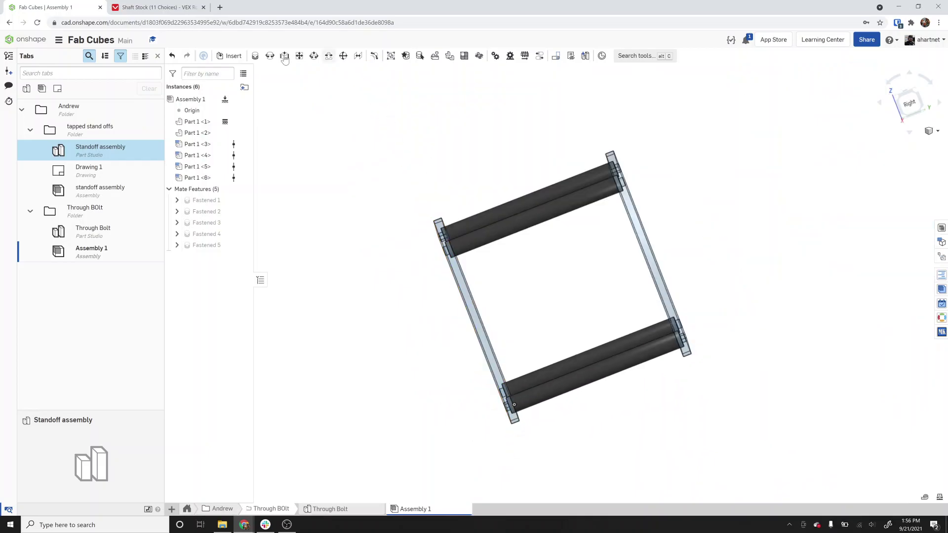
Start inserting standard content with the ANSI inch standard, Bolts & screws category, Hex bolts class and Hex bolt component
click(231, 56)
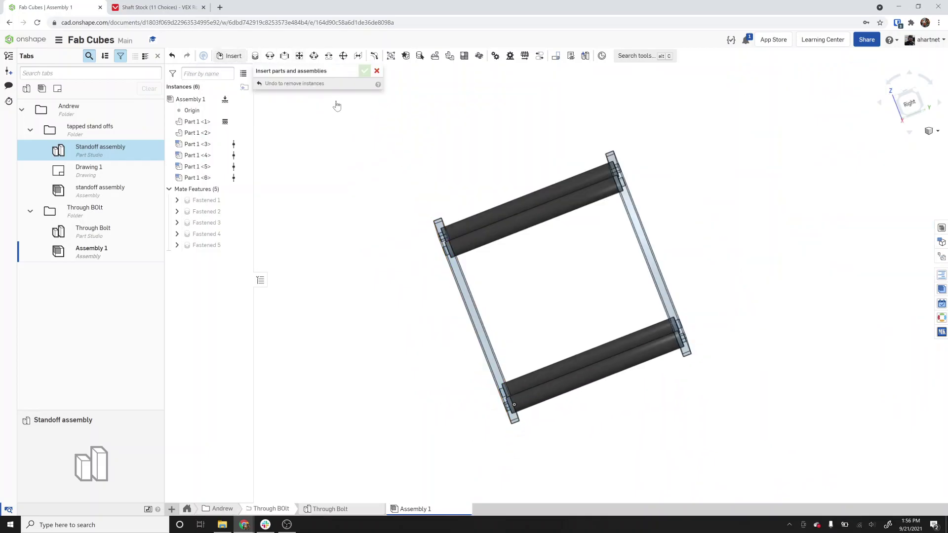
click(362, 93)
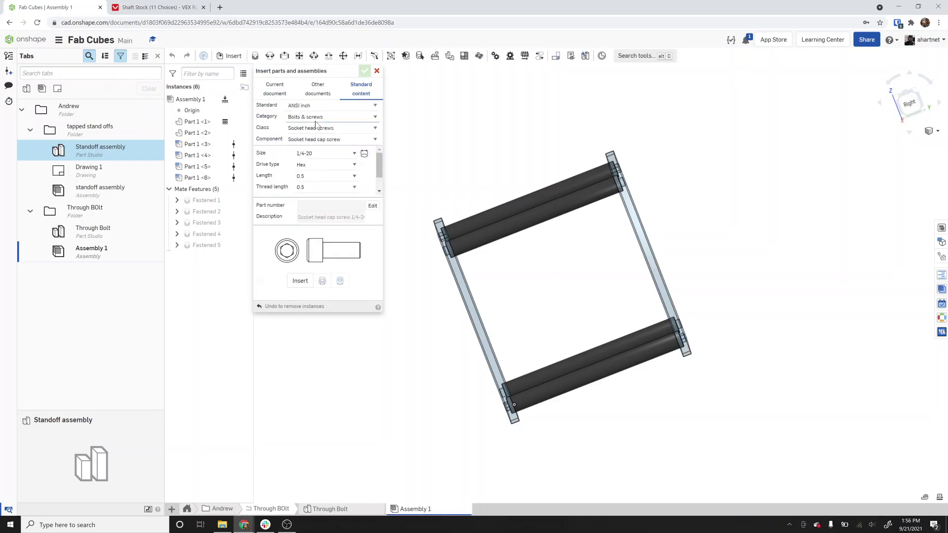
click(316, 119)
click(316, 121)
click(317, 129)
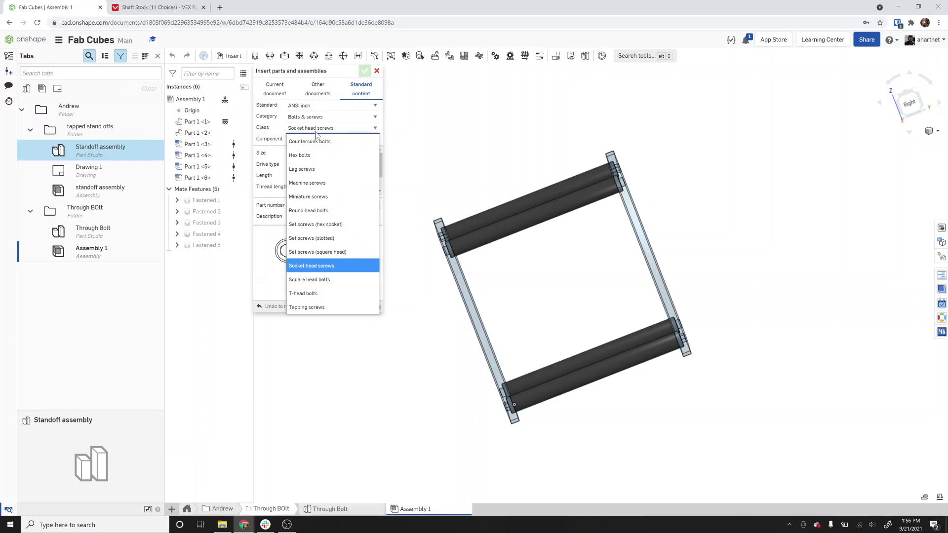
click(321, 156)
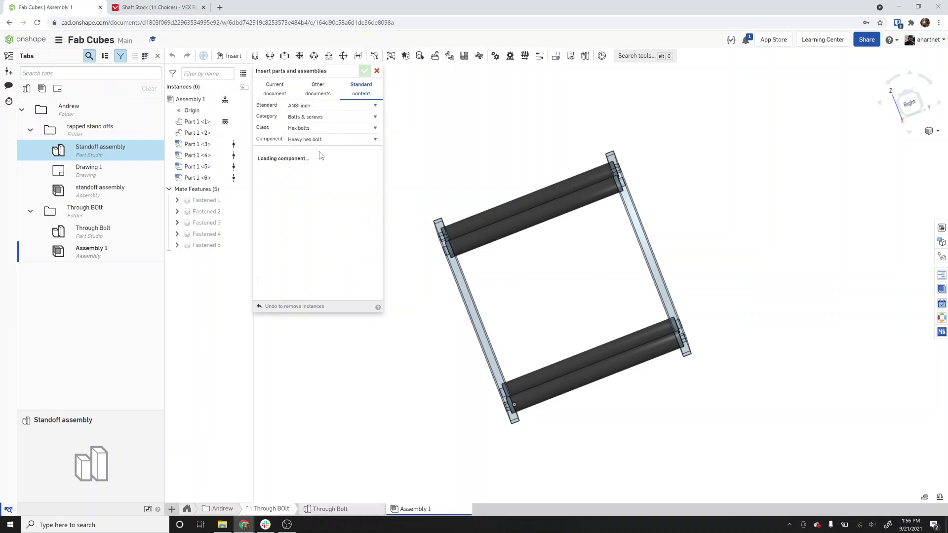
click(321, 154)
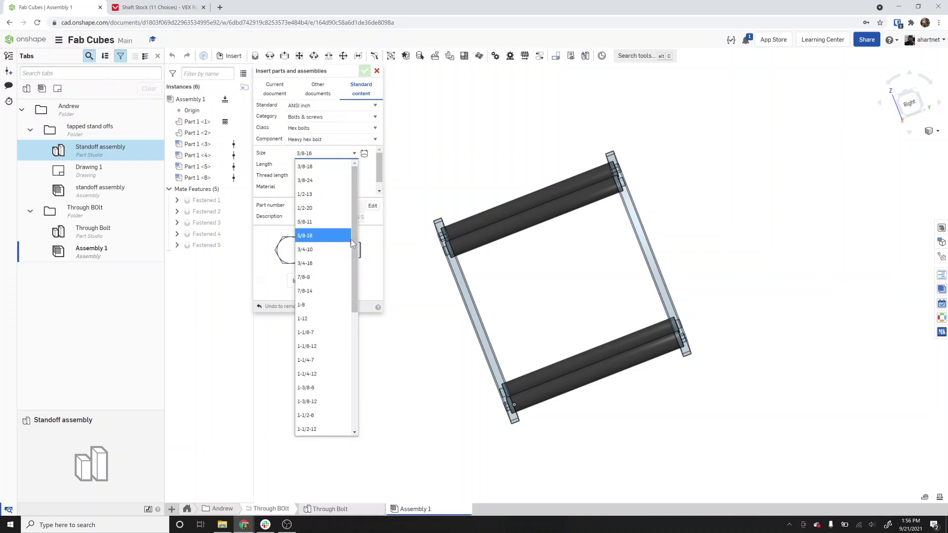
click(348, 278)
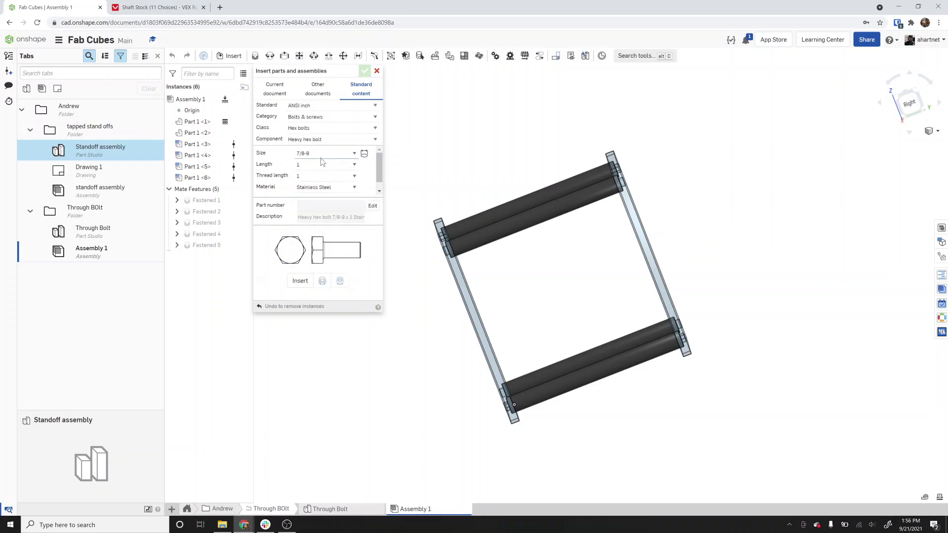
click(330, 140)
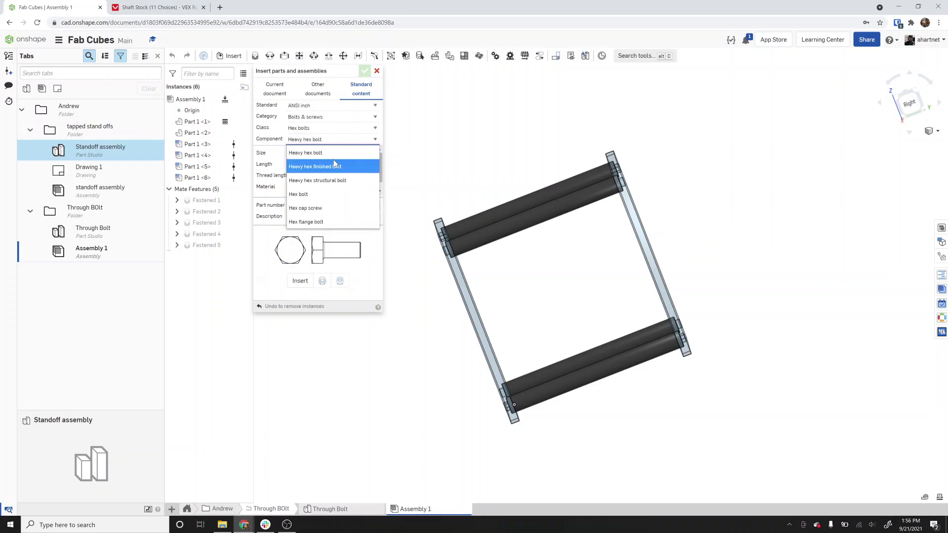
click(332, 193)
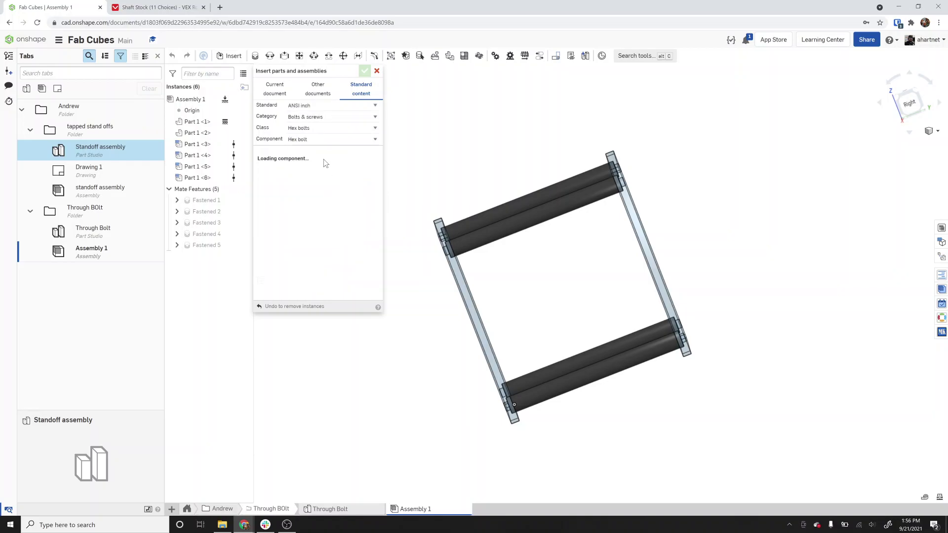
Set the 1/4-20 hex bolt's length to 6 and insert it through an upper tube from the near plate's outer face
click(322, 167)
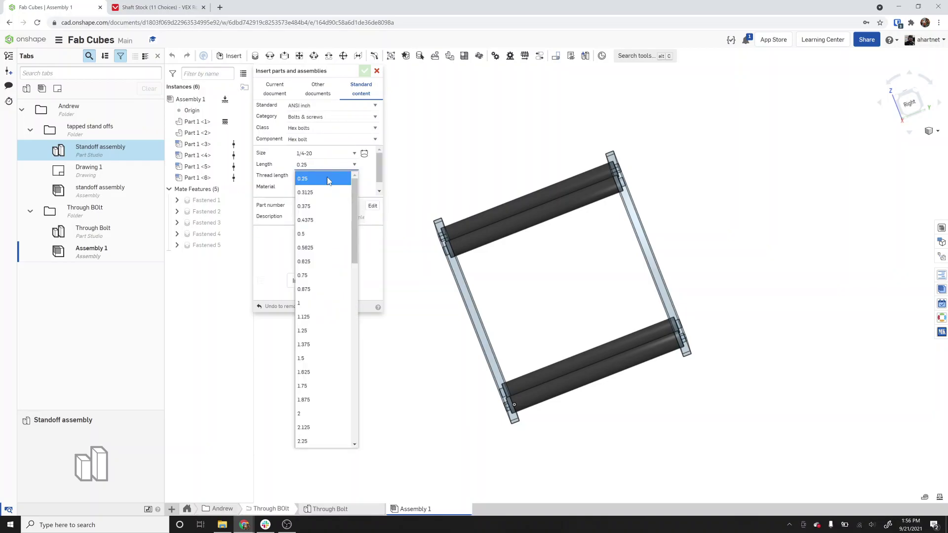
scroll(319, 401, down, 6)
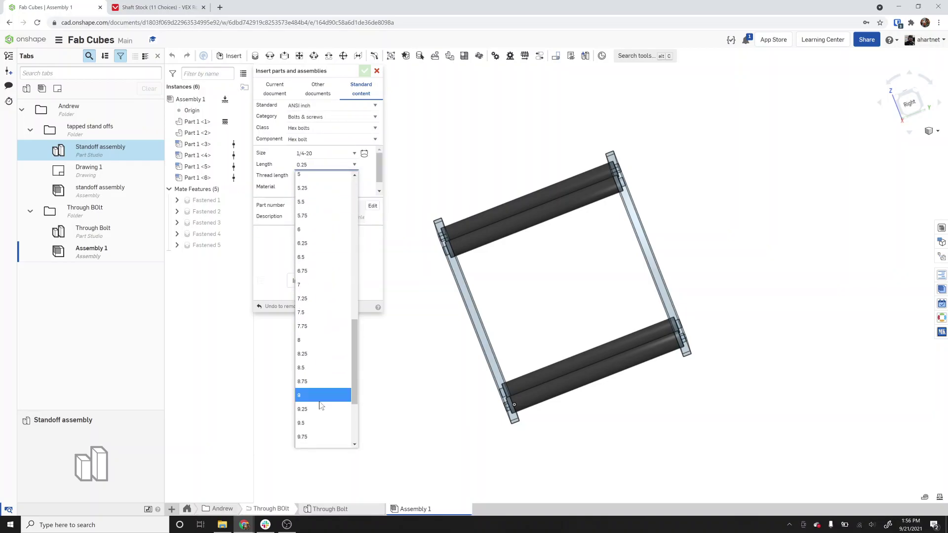
click(306, 234)
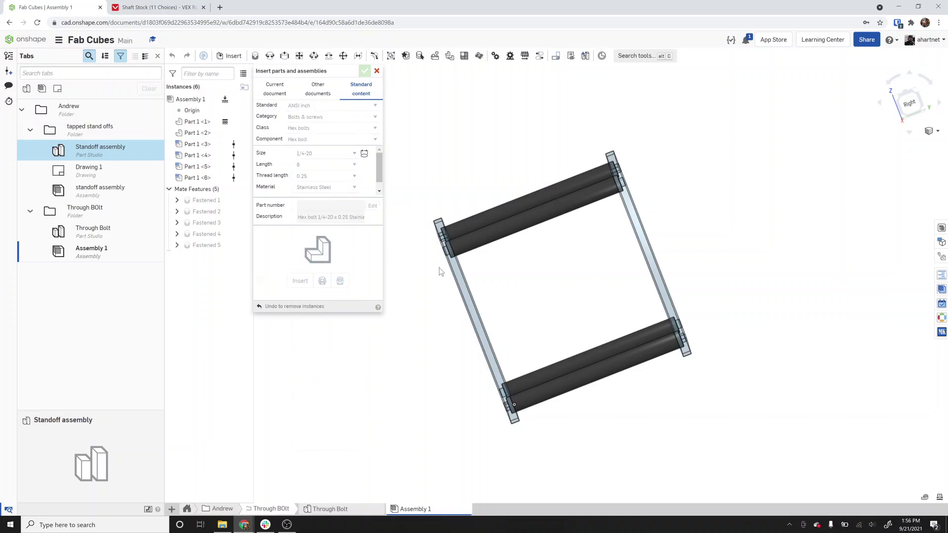
right_drag(444, 282, 469, 283)
click(299, 282)
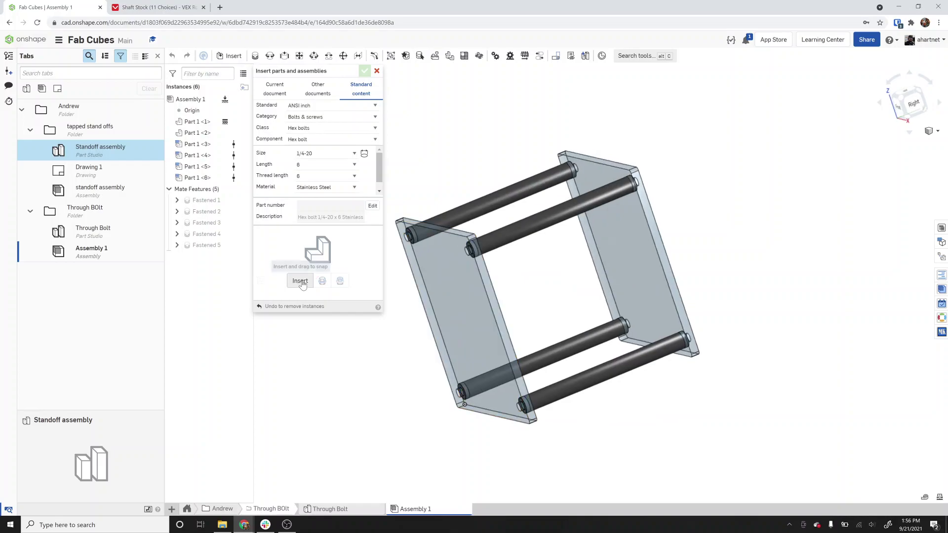
click(469, 252)
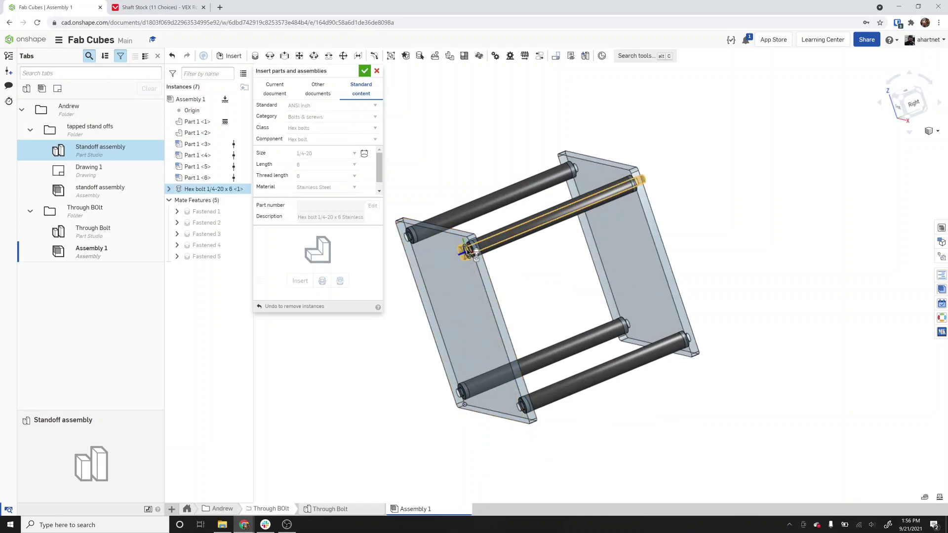
Switch the standard content to the Nuts category, Hex nuts class and Hex nut component in size 1/4-20
right_drag(556, 254, 470, 265)
scroll(425, 254, up, 5)
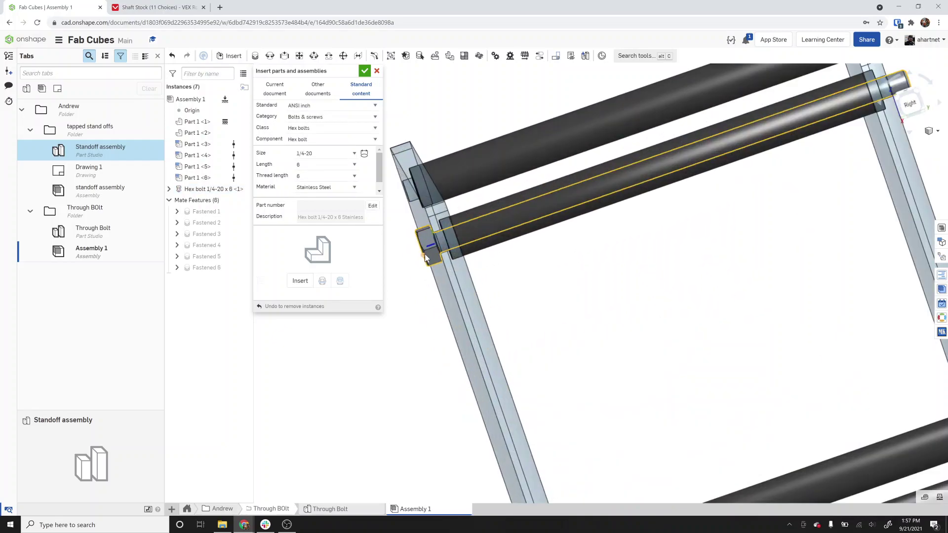
scroll(424, 254, down, 10)
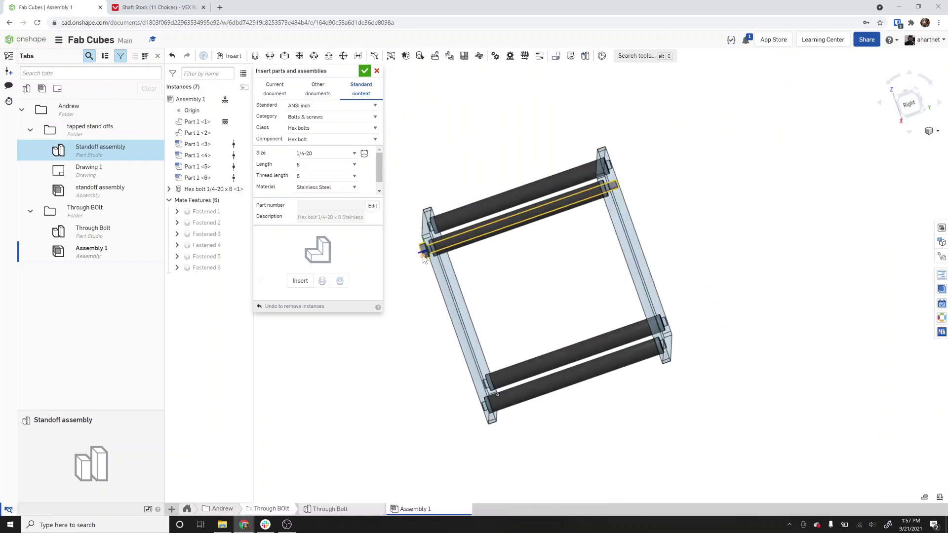
scroll(597, 213, up, 5)
right_drag(615, 186, 511, 220)
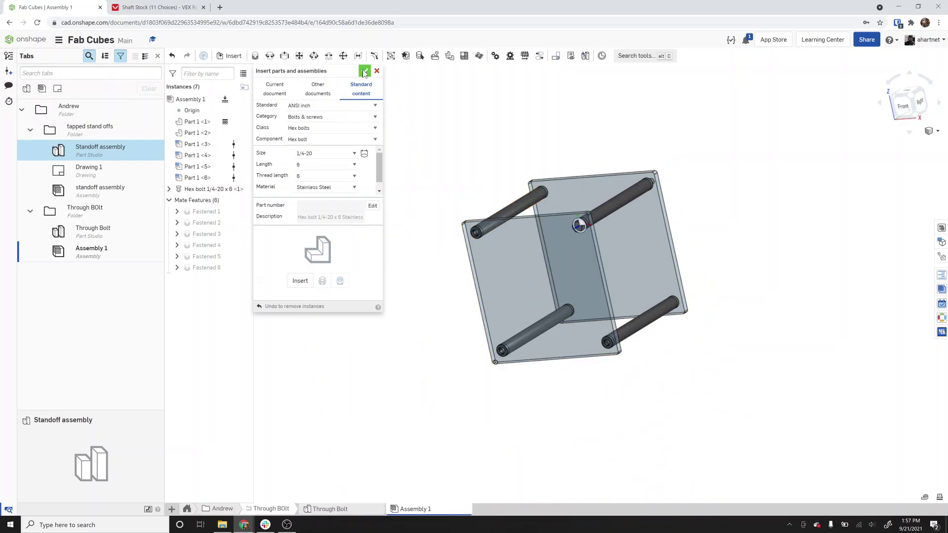
click(337, 117)
click(333, 142)
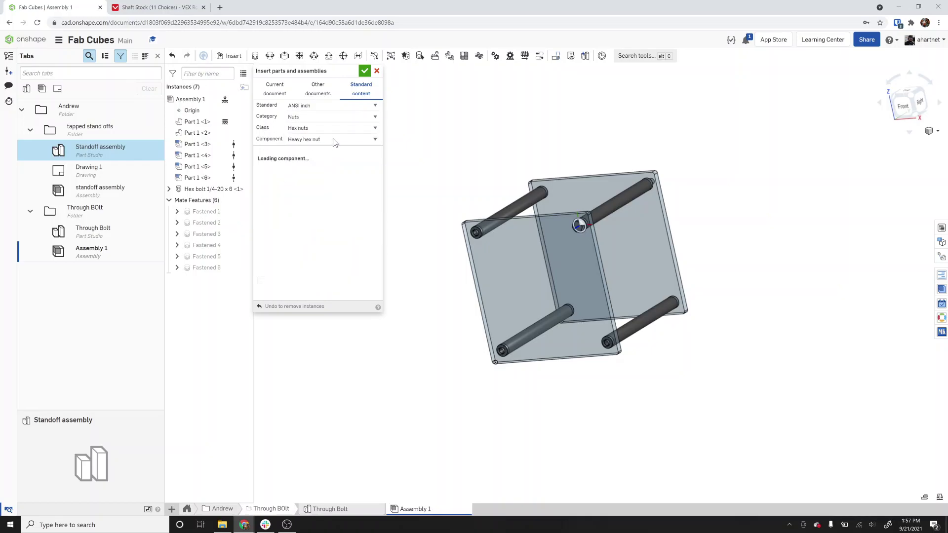
click(332, 142)
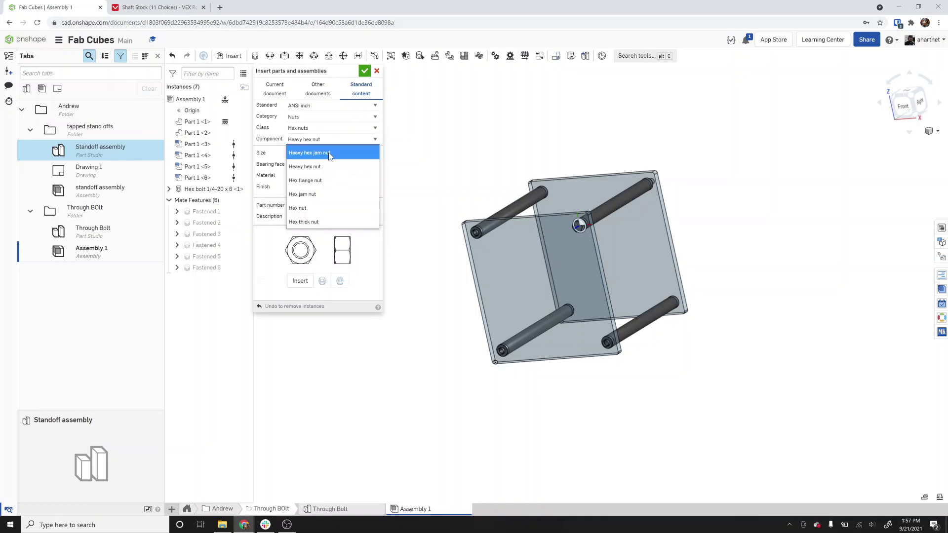
click(326, 207)
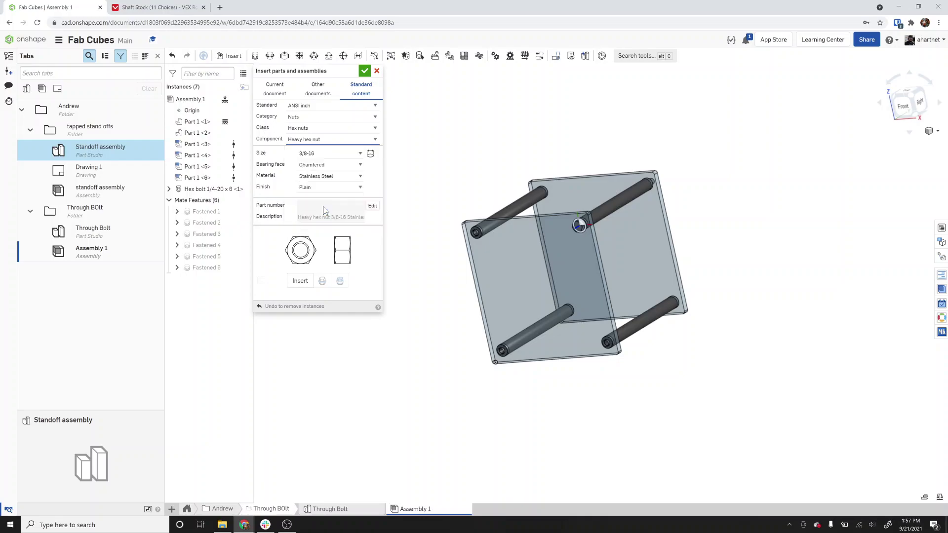
click(325, 158)
click(324, 171)
Review the available nut categories, classes and components, keeping the 1/4-20 hex nut selected
click(322, 130)
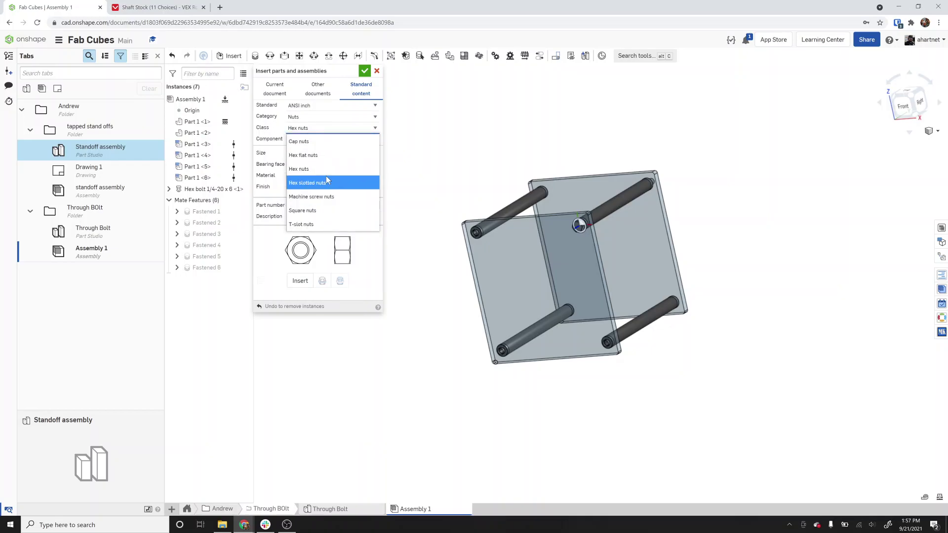
click(299, 169)
click(326, 139)
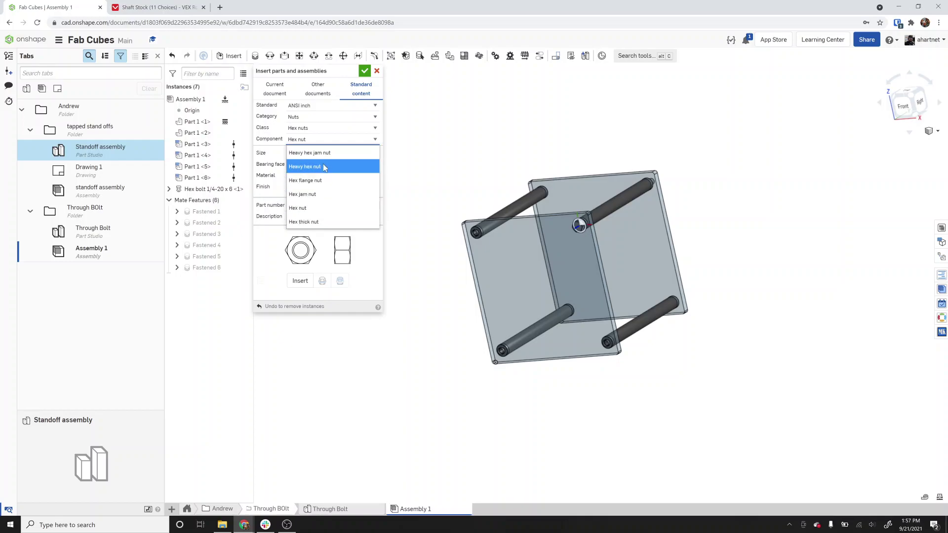
click(266, 144)
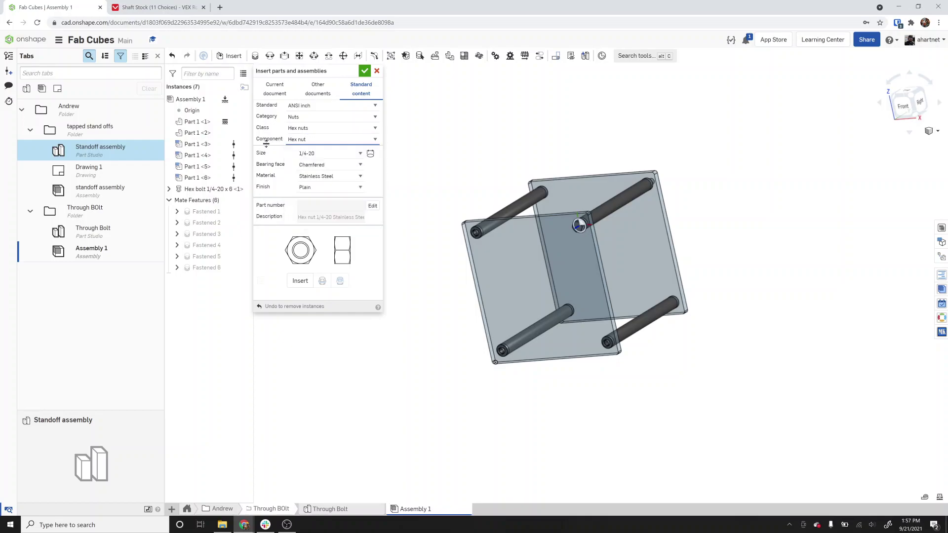
click(303, 118)
click(296, 158)
click(316, 128)
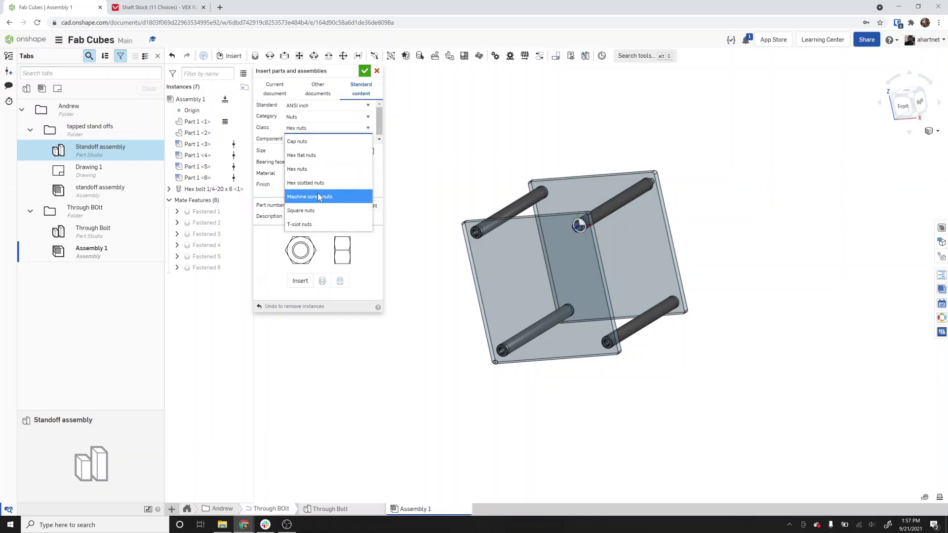
click(269, 143)
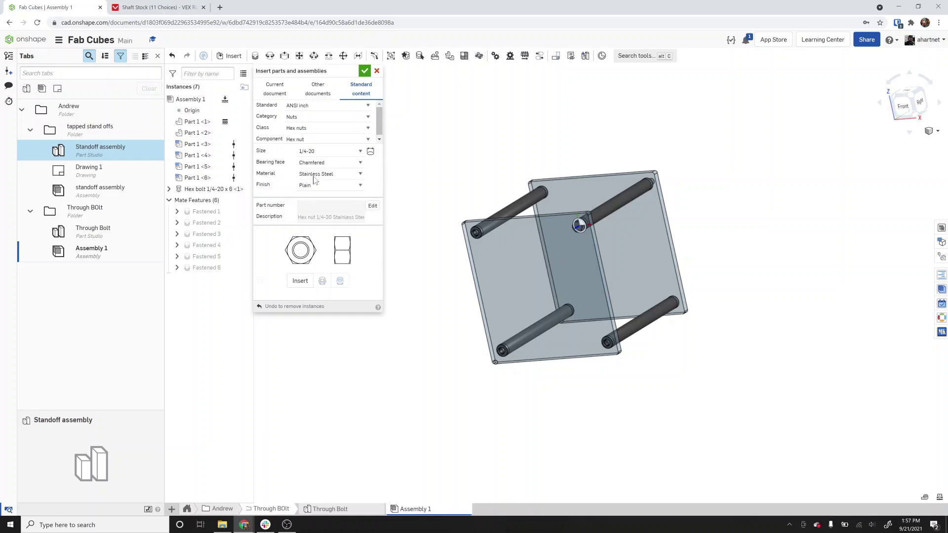
Insert the 1/4-20 hex nut on the bolt's threaded end at the far plate's hole and finish inserting
right_drag(609, 201, 480, 233)
click(301, 281)
scroll(591, 207, up, 8)
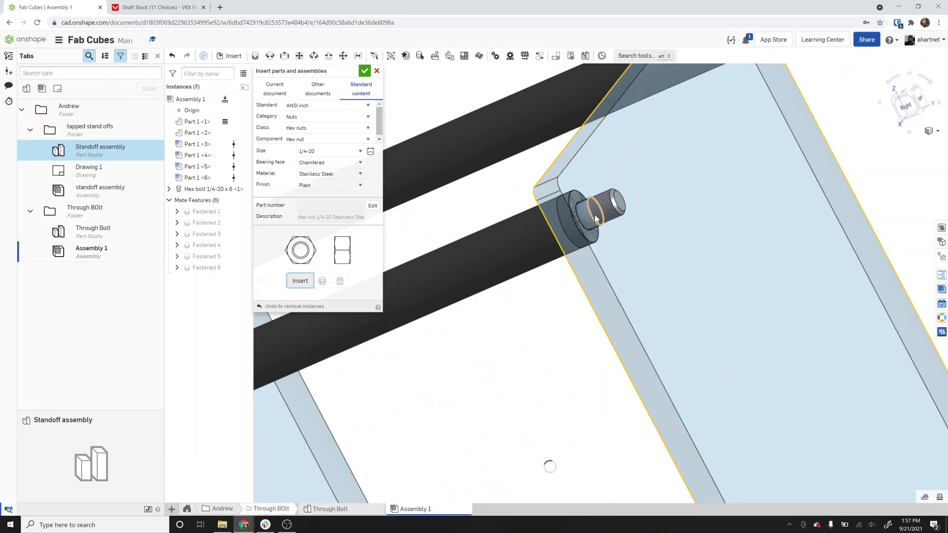
click(597, 219)
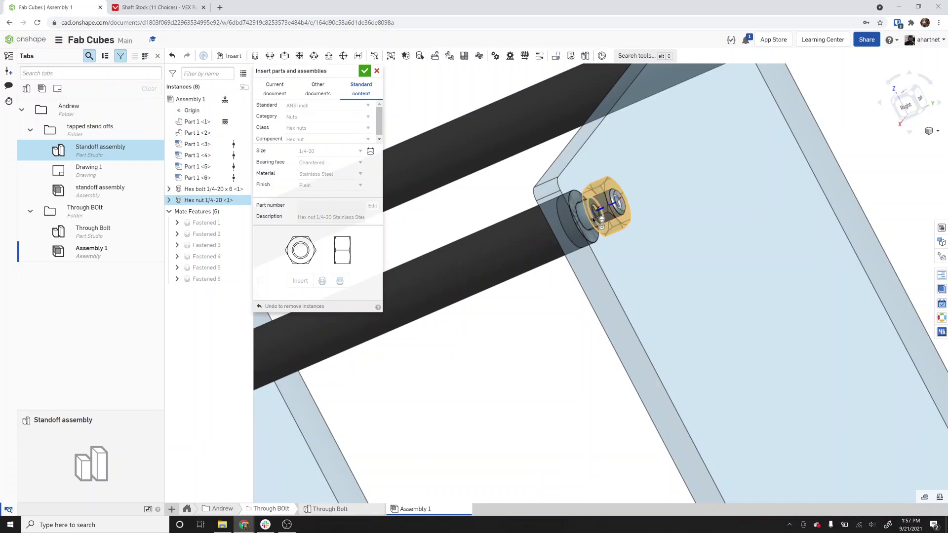
click(364, 70)
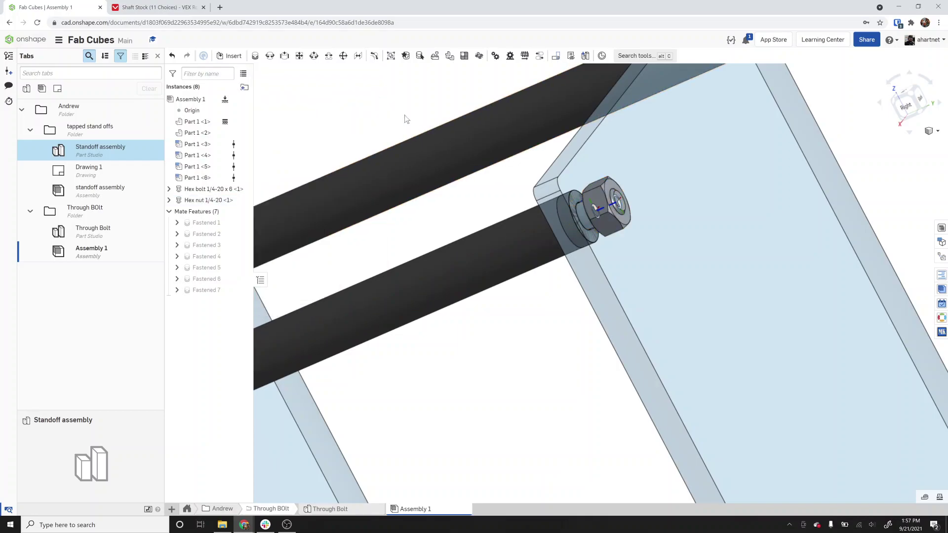
Start a Replicate with the 1/4-20 hex nut and the 1/4-20 x 6 hex bolt as its instances
scroll(487, 198, down, 3)
click(640, 57)
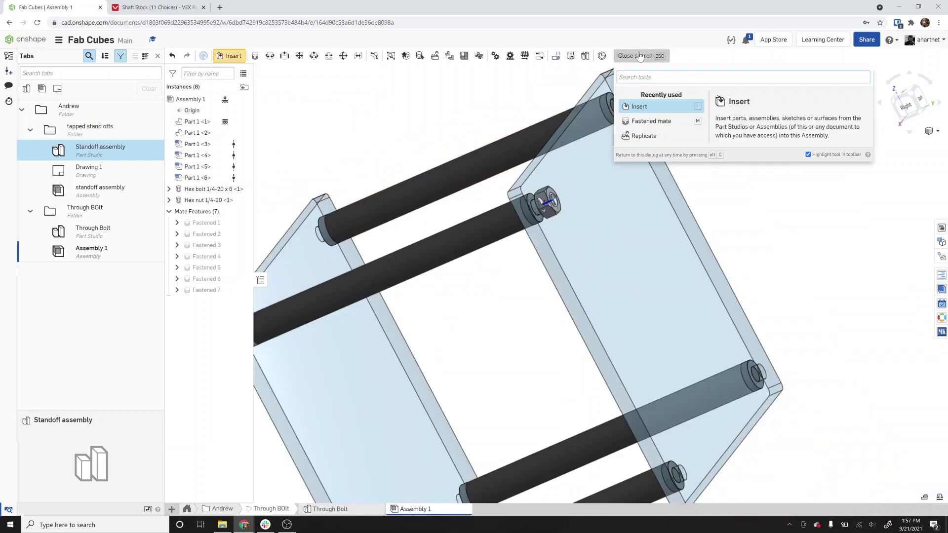
text(repli)
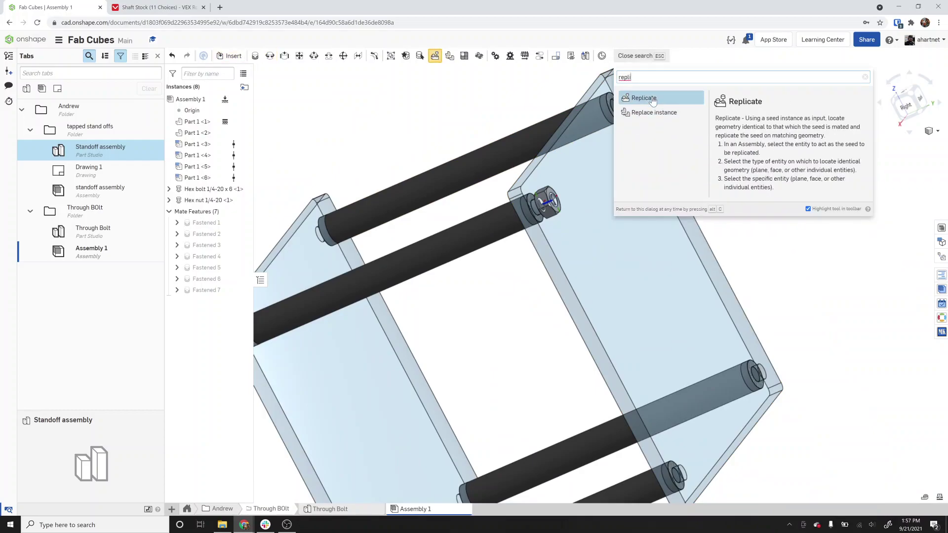
click(645, 98)
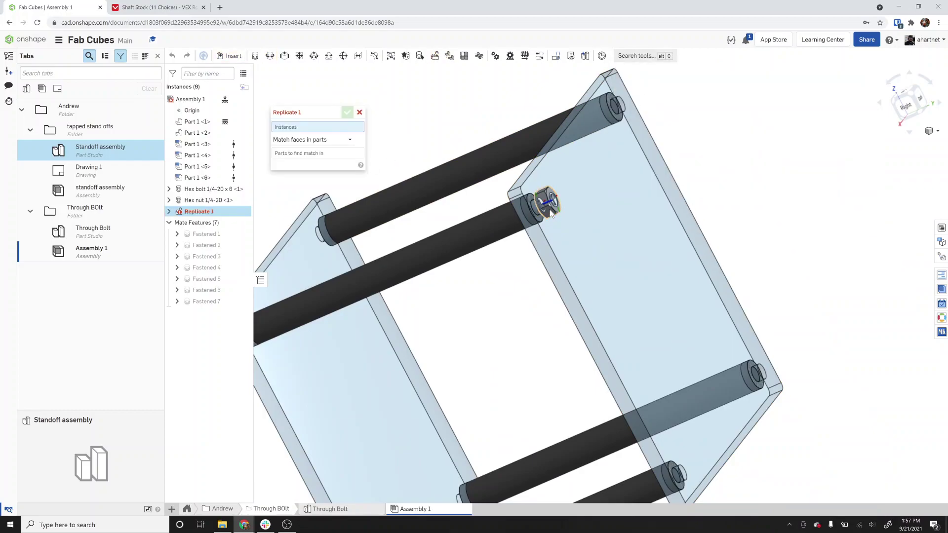
click(550, 210)
scroll(550, 210, down, 5)
right_drag(549, 210, 535, 262)
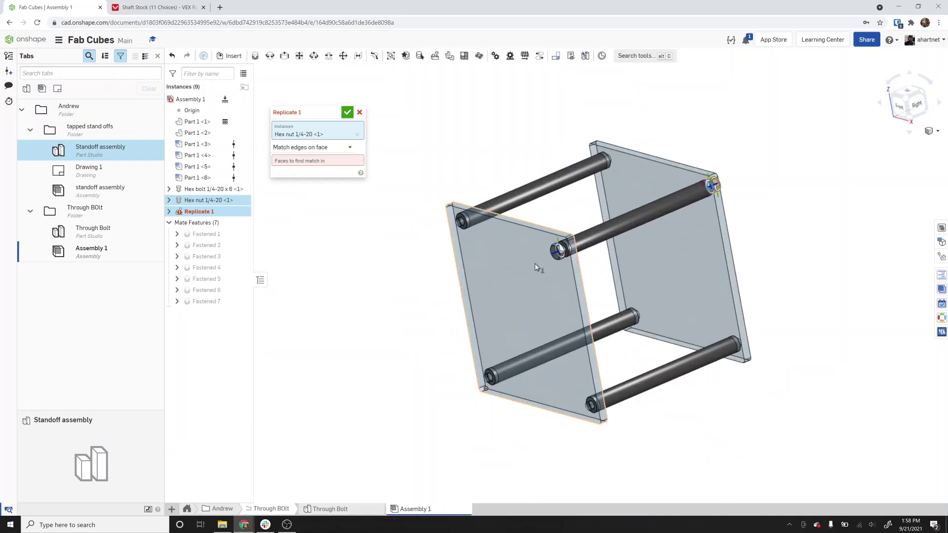
scroll(535, 263, up, 3)
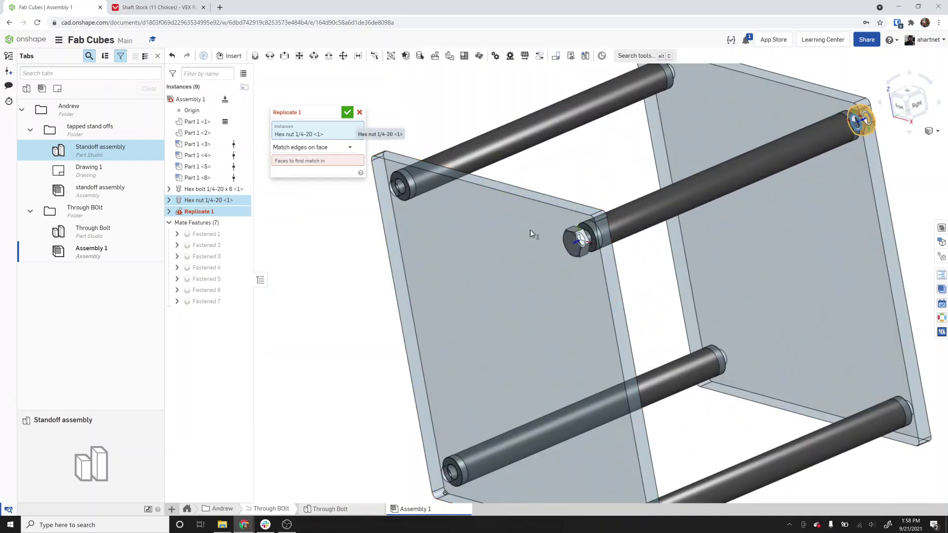
click(579, 243)
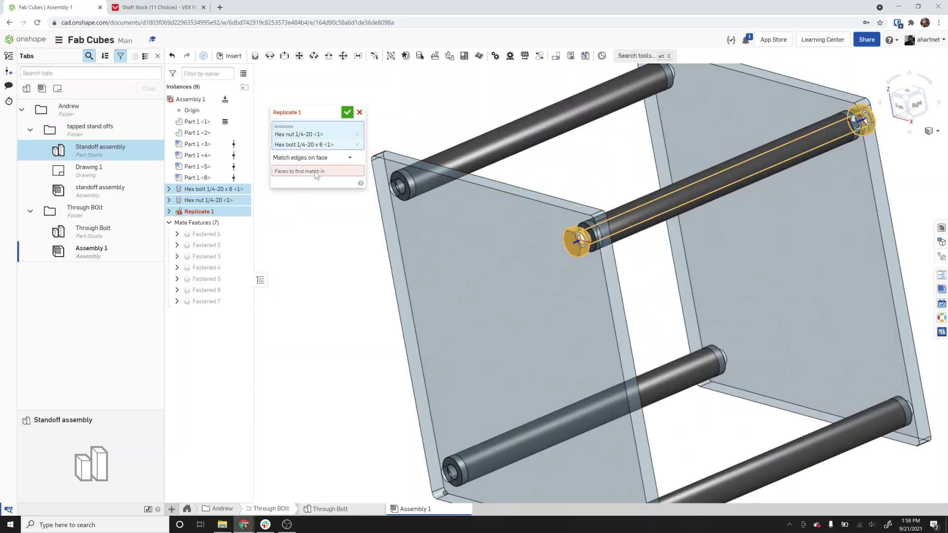
Set the replicate to match edges on the plane of the near plate's outer face, and remove the hex nut from its instances
click(481, 262)
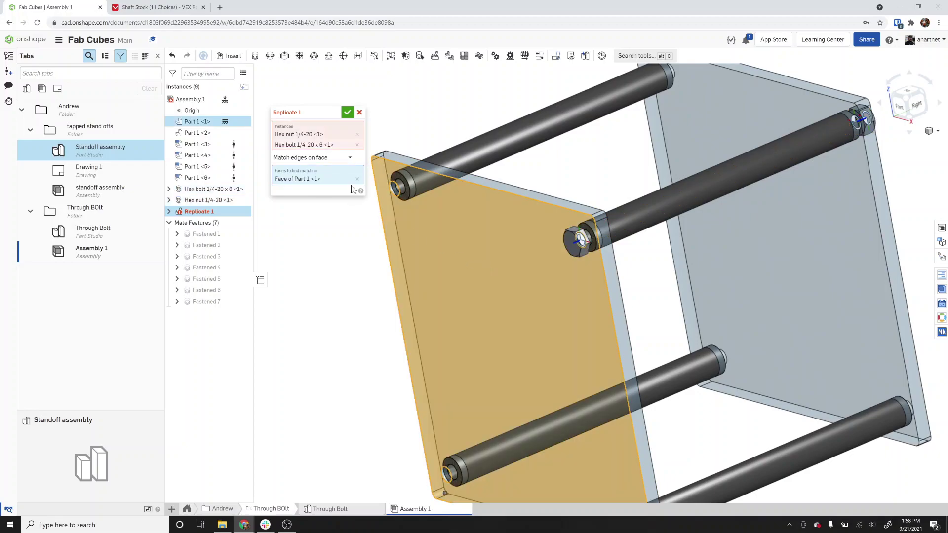
click(330, 158)
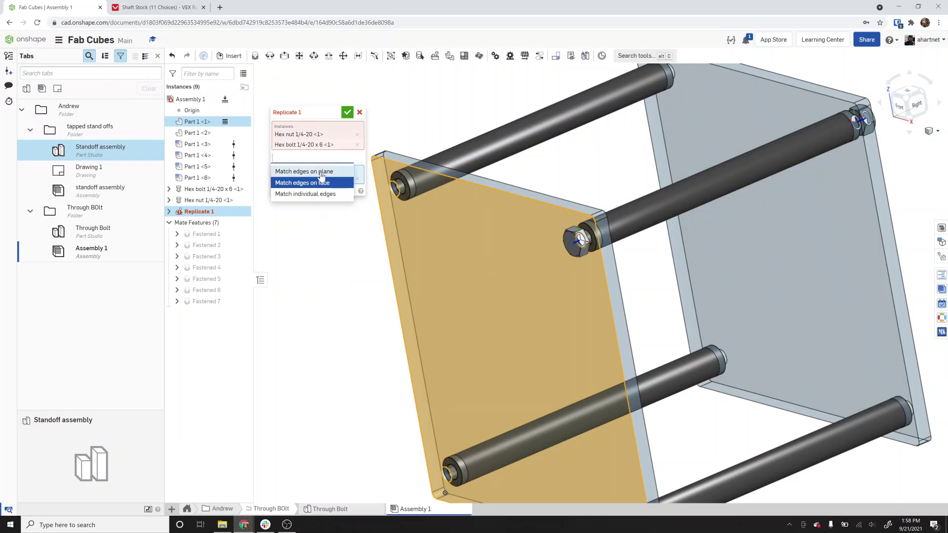
click(321, 171)
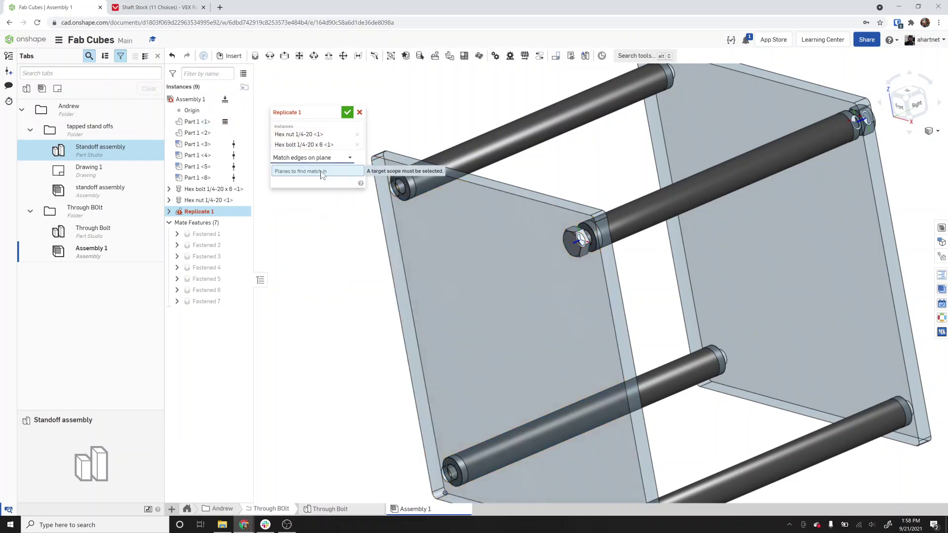
click(448, 257)
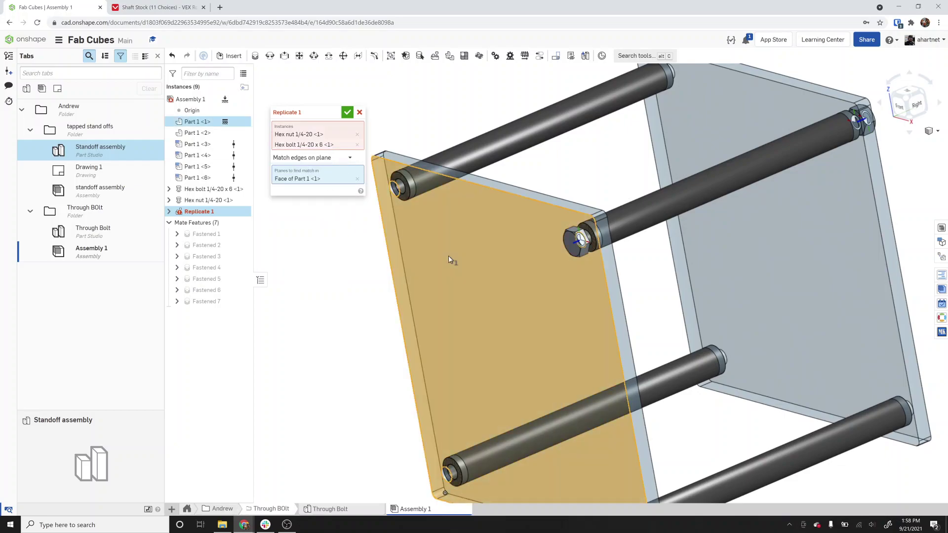
click(357, 134)
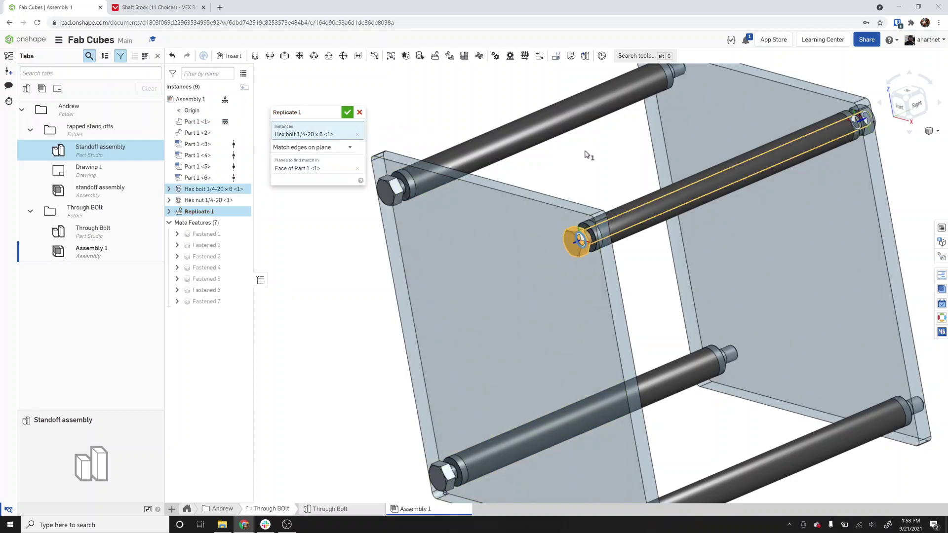
Try adding the hex nut to the replicate's instances again, remove it, and accept the replicate with only the bolt
scroll(587, 150, down, 3)
right_drag(669, 277, 552, 223)
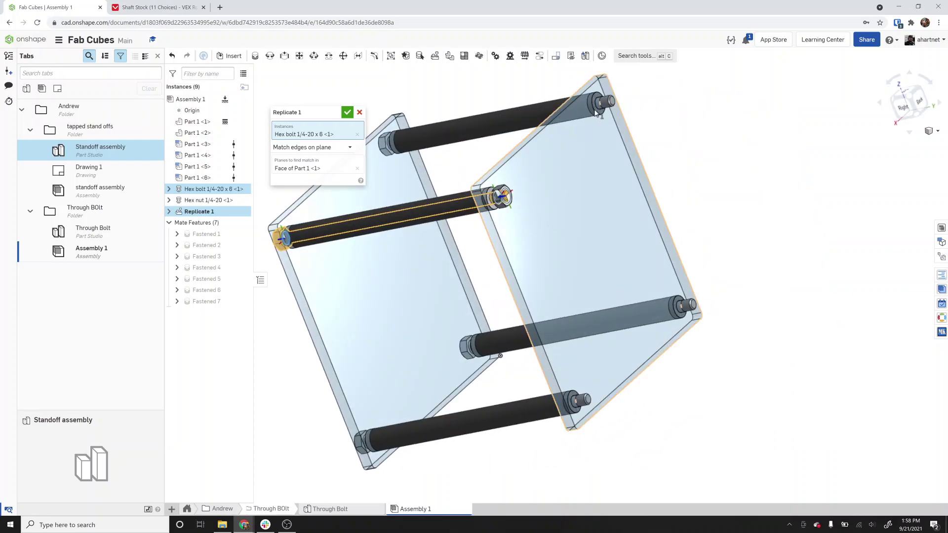
click(504, 200)
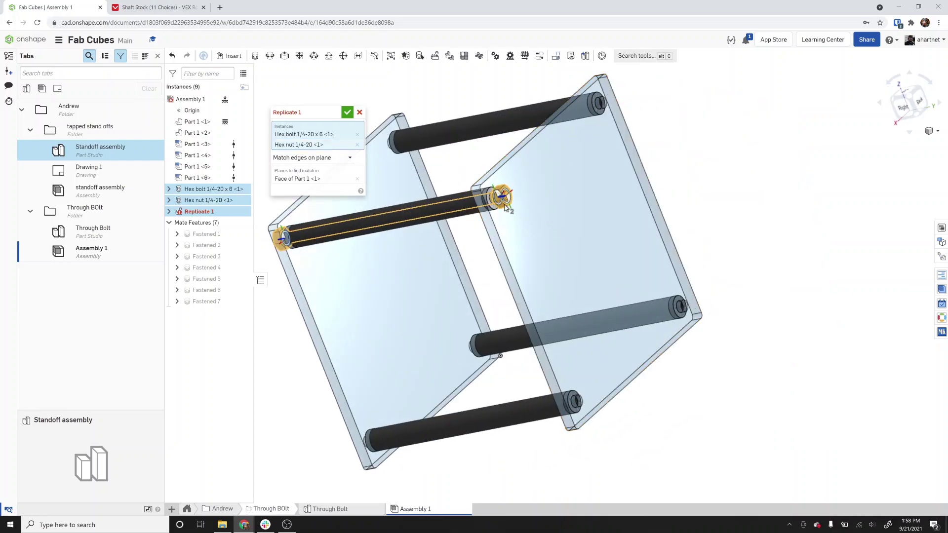
click(357, 146)
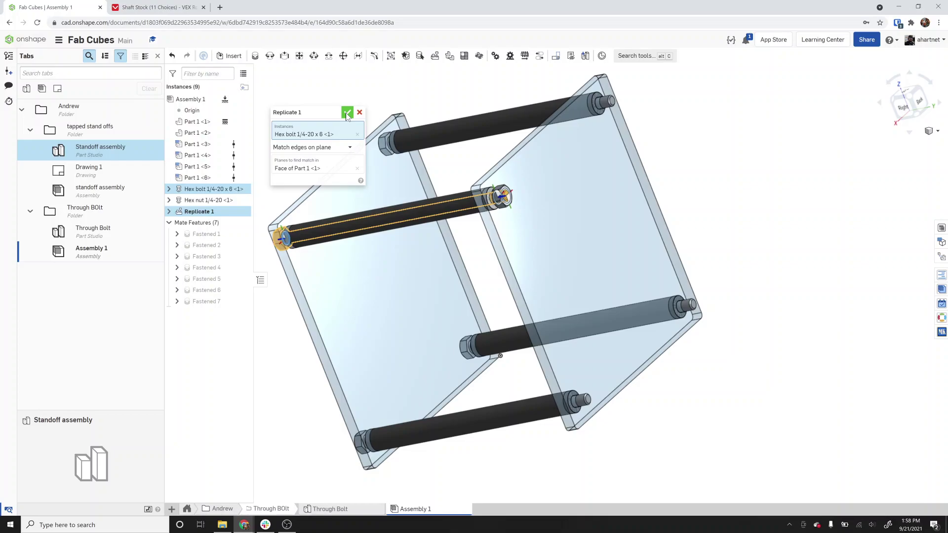
right_click(200, 192)
click(197, 192)
click(169, 189)
click(201, 201)
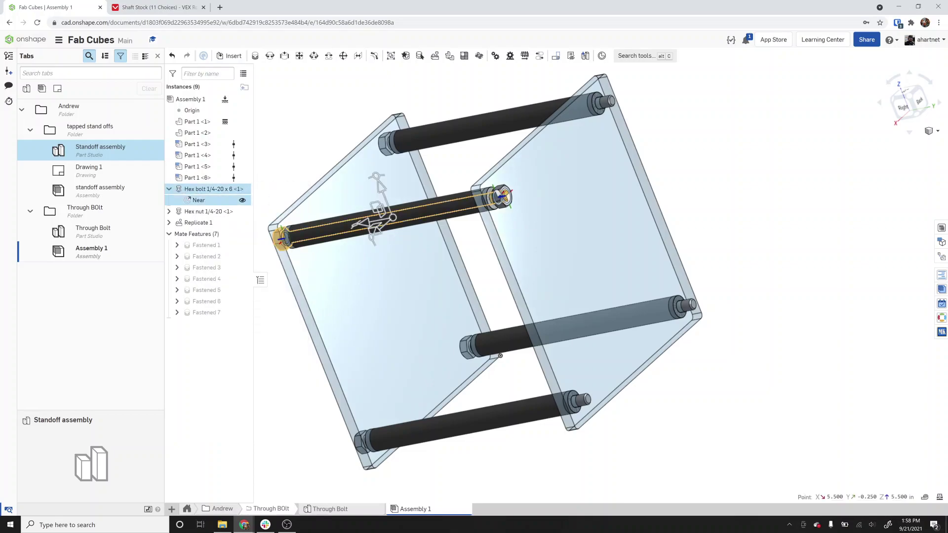
right_click(205, 193)
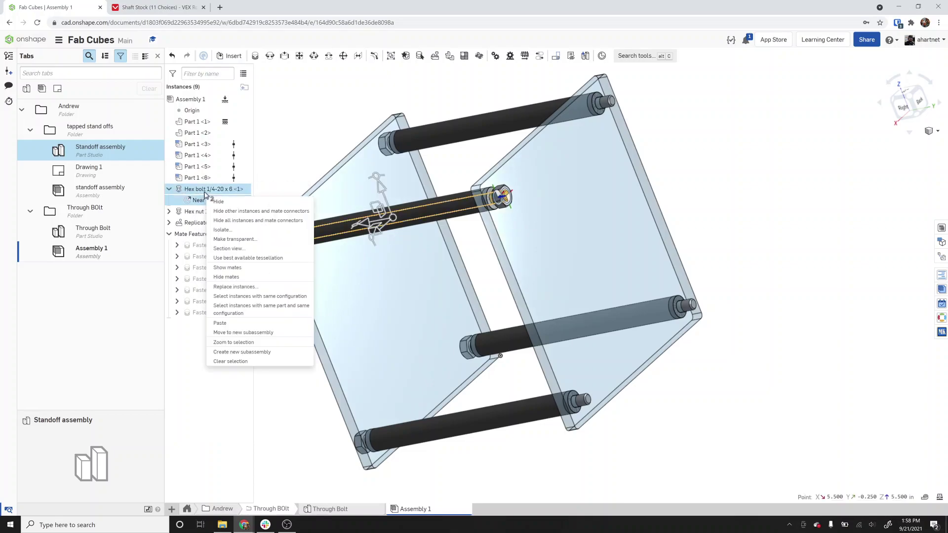
click(261, 288)
click(297, 107)
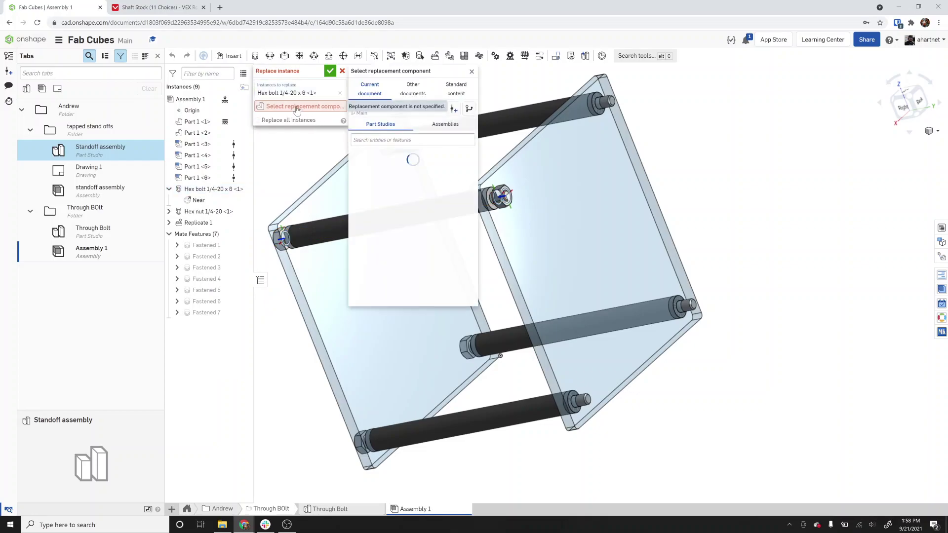
click(456, 89)
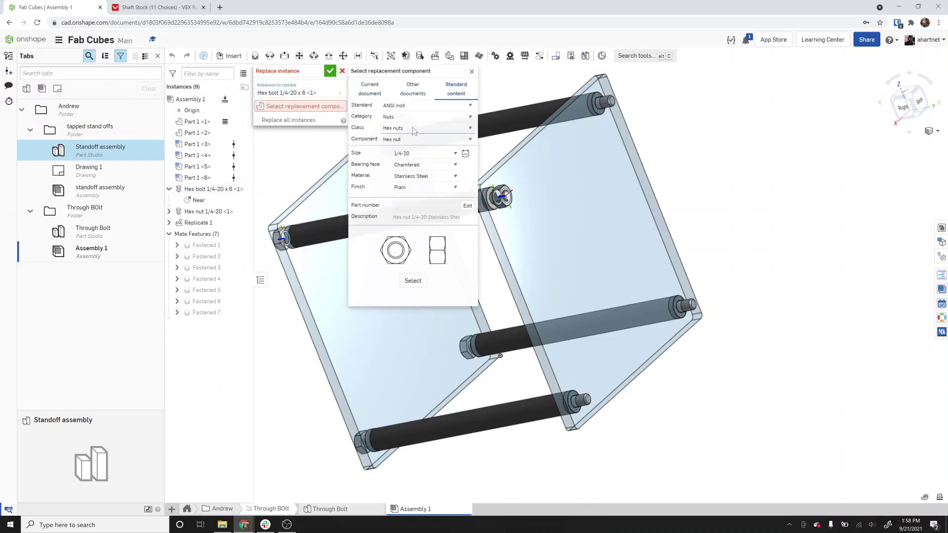
click(406, 117)
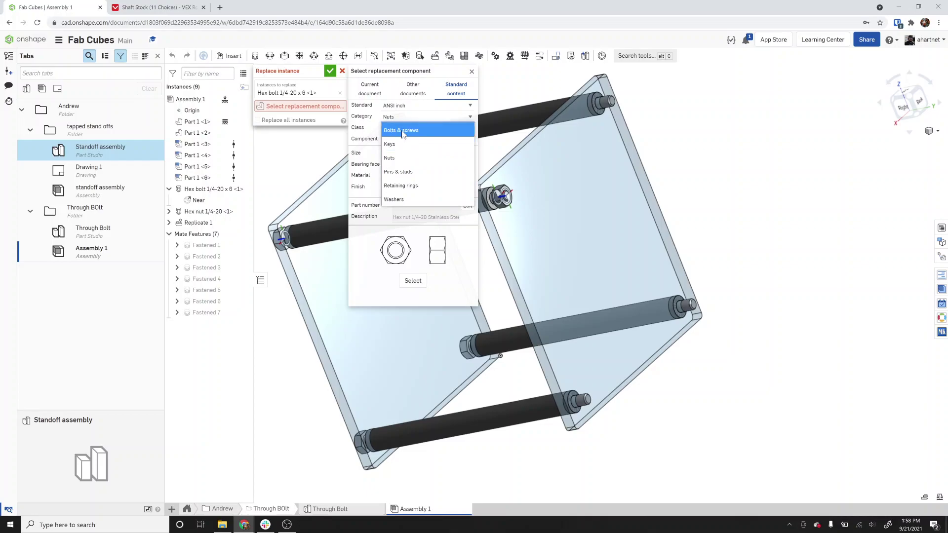
click(403, 131)
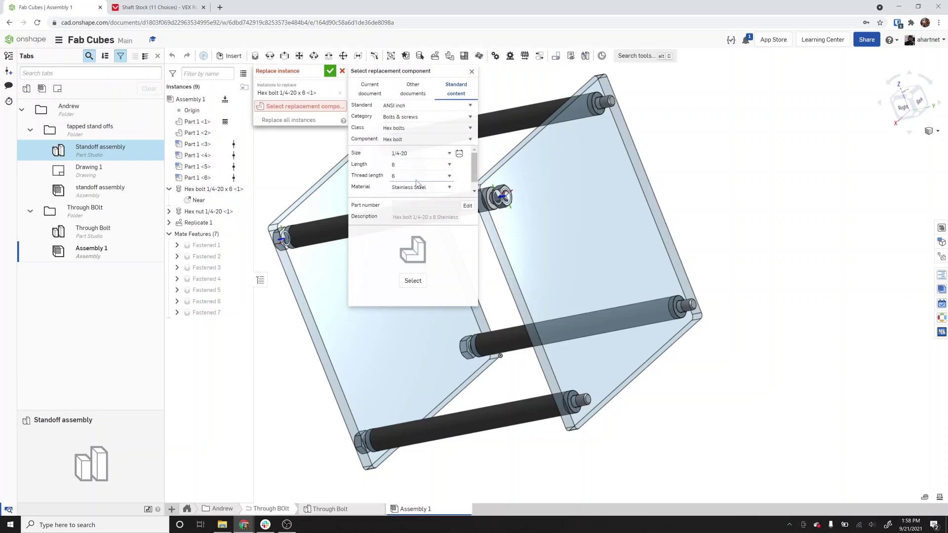
scroll(469, 183, down, 1)
scroll(454, 189, up, 1)
click(411, 117)
click(411, 119)
click(410, 129)
click(410, 130)
click(472, 73)
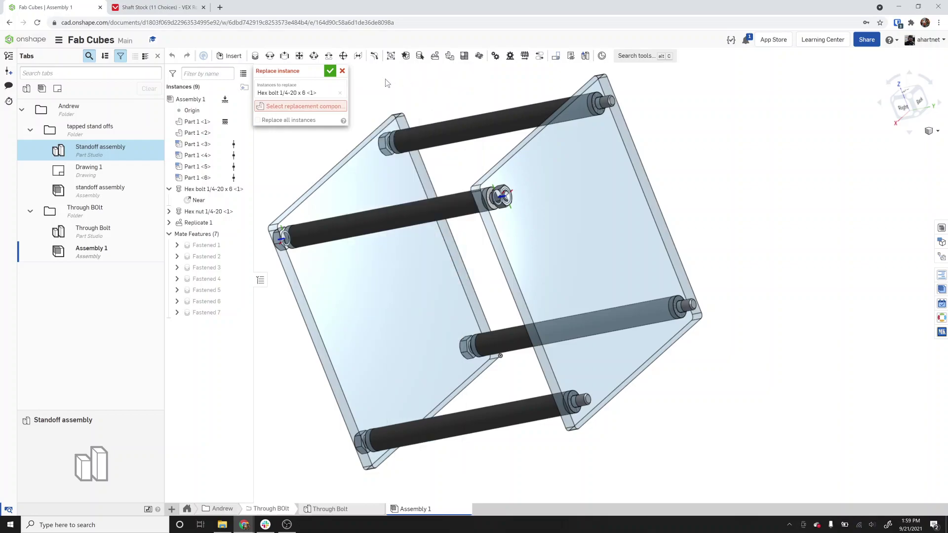
click(342, 71)
Rename the Assembly 1 tab as "Through bolt"
right_drag(618, 264, 645, 245)
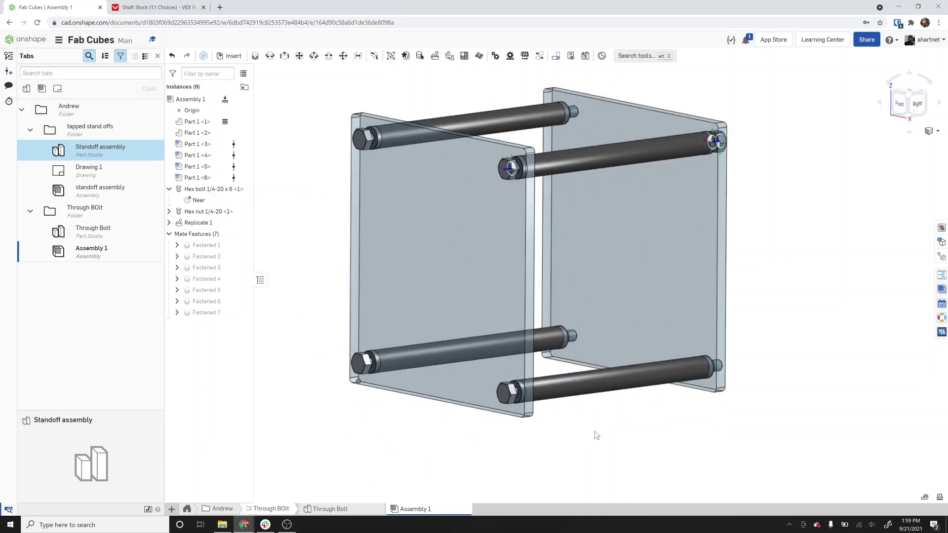
right_drag(579, 422, 552, 416)
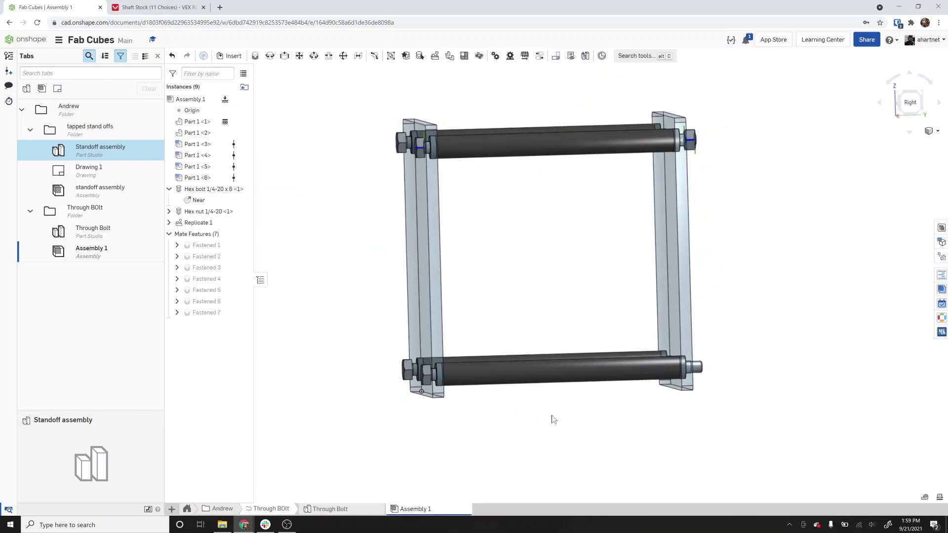
right_click(432, 512)
click(418, 412)
text(Through bolt)
key(Return)
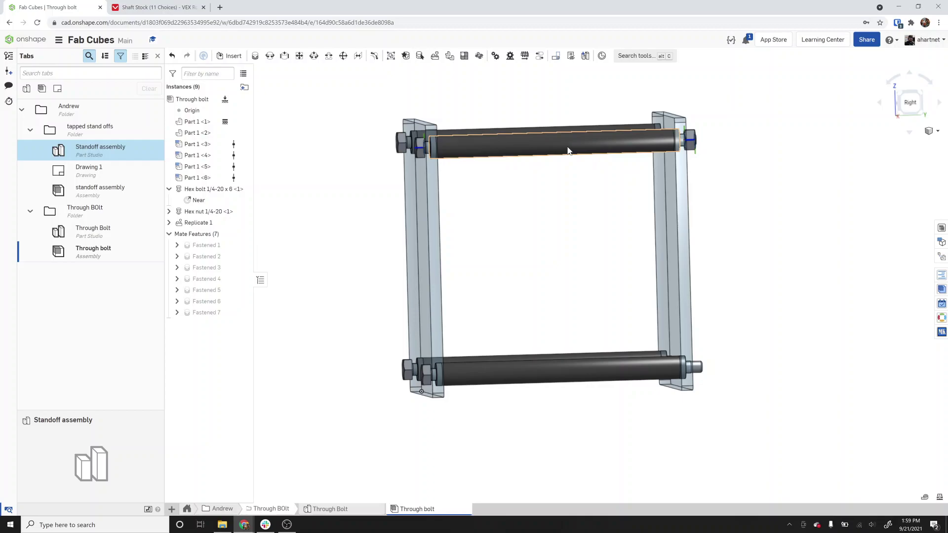
Measure the distance between the outer faces of the two plates, and clear the selection
right_drag(411, 237, 428, 240)
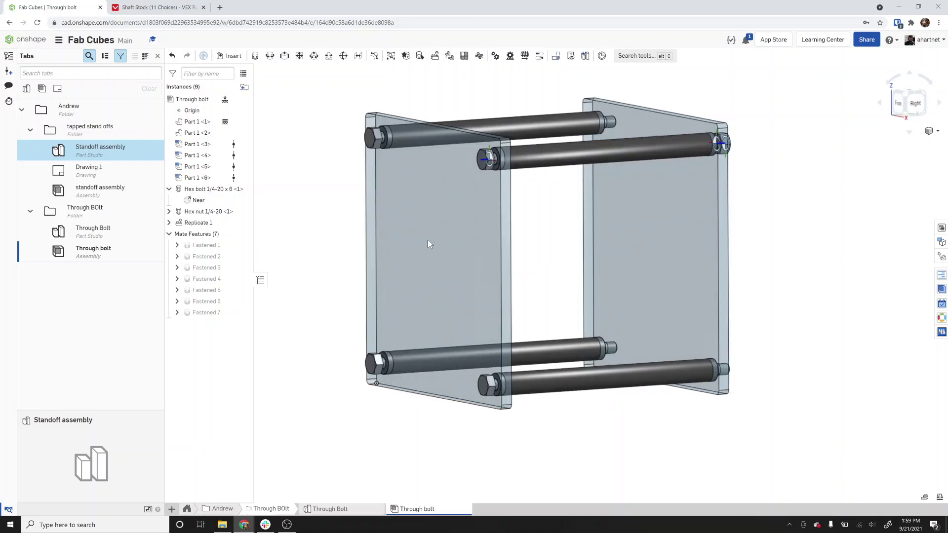
click(426, 242)
right_drag(618, 258, 590, 254)
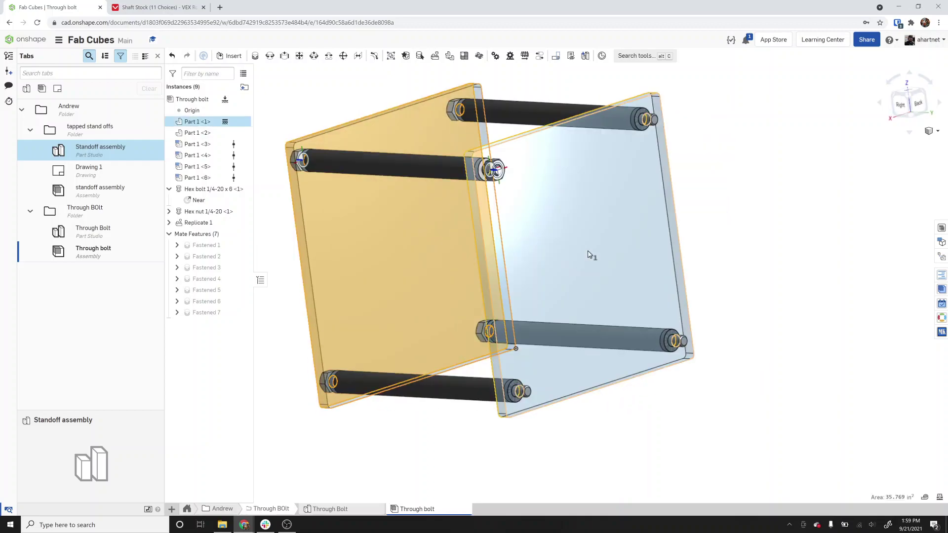
click(588, 253)
mouse_move(896, 498)
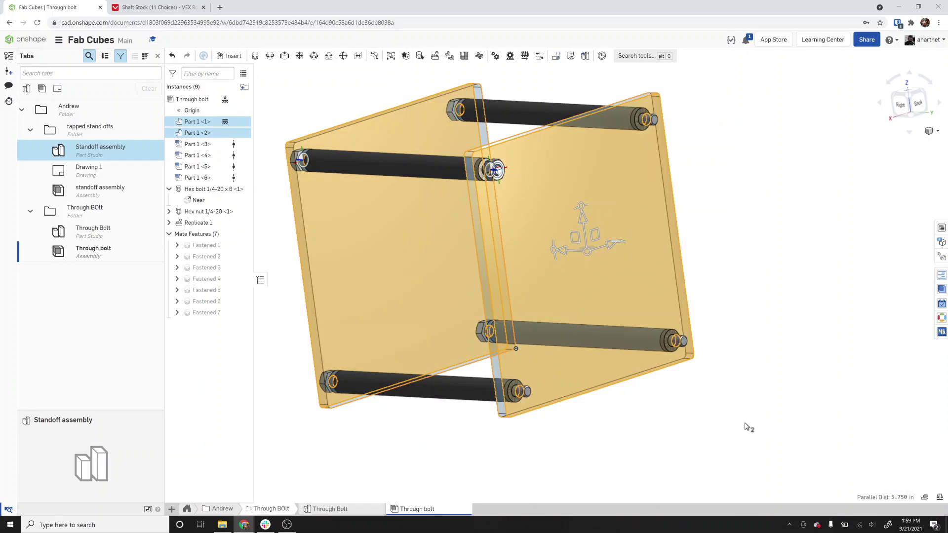
click(713, 412)
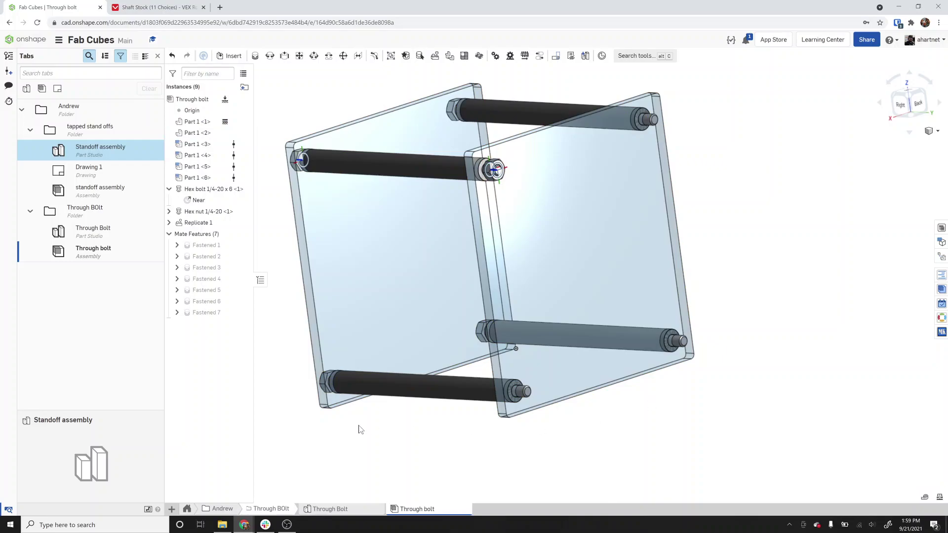
Open the standoff assembly in the tapped stand offs folder and measure the distance between its plates' outer faces
click(223, 509)
click(298, 511)
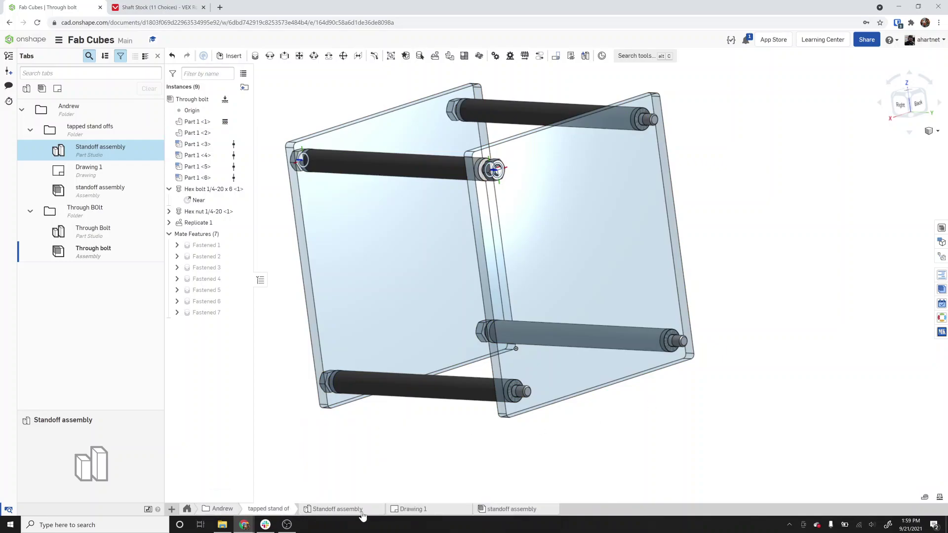
click(479, 504)
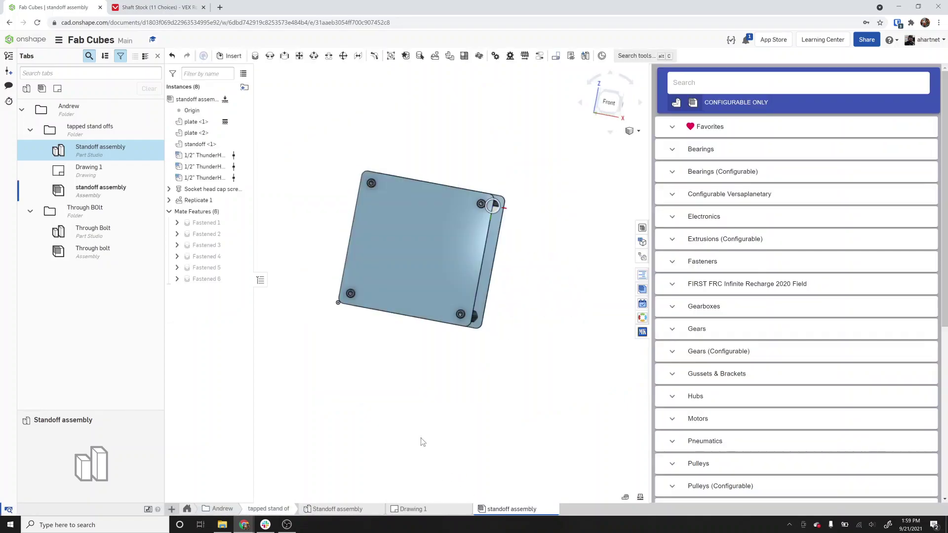
click(404, 261)
right_drag(404, 261, 455, 275)
click(491, 258)
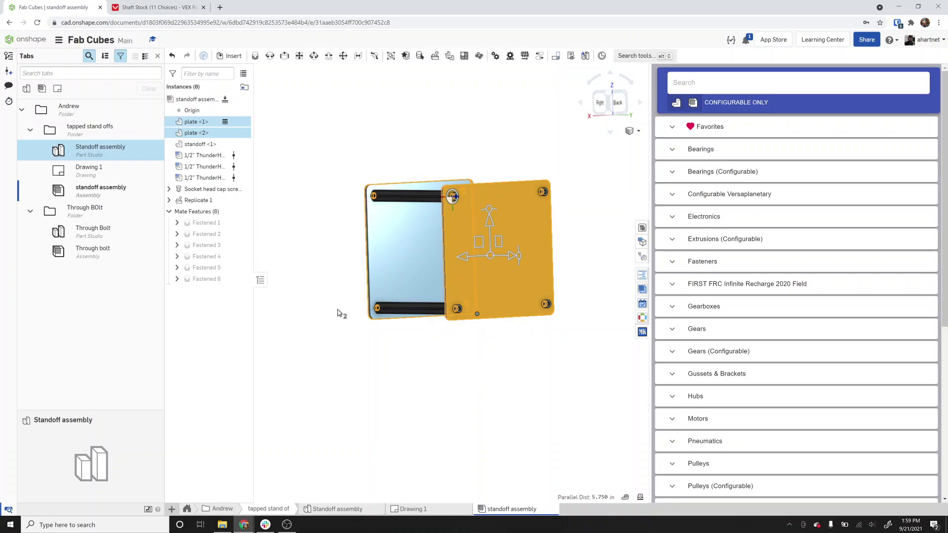
key(Escape)
Measure the front plate's thickness between its inner and outer faces in the standoff assembly
key(shift+4)
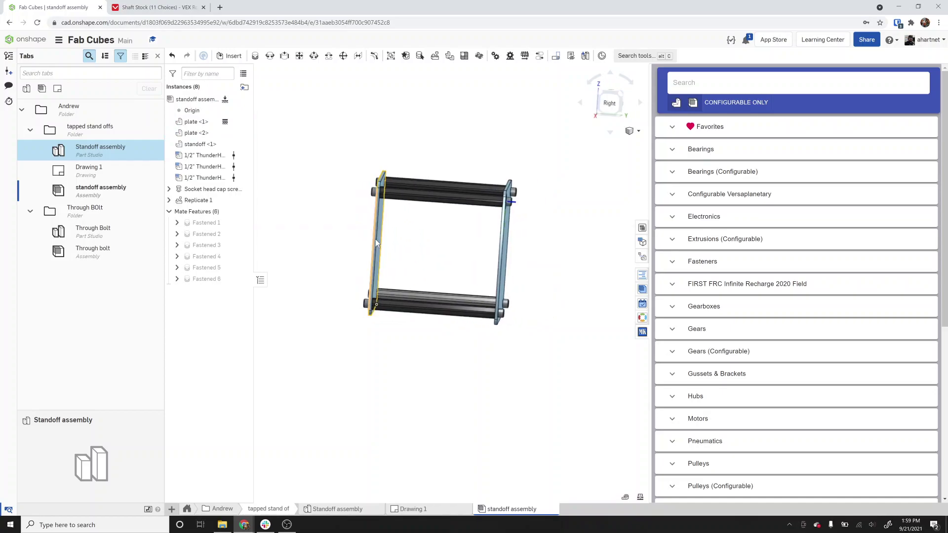
scroll(376, 239, up, 5)
click(389, 240)
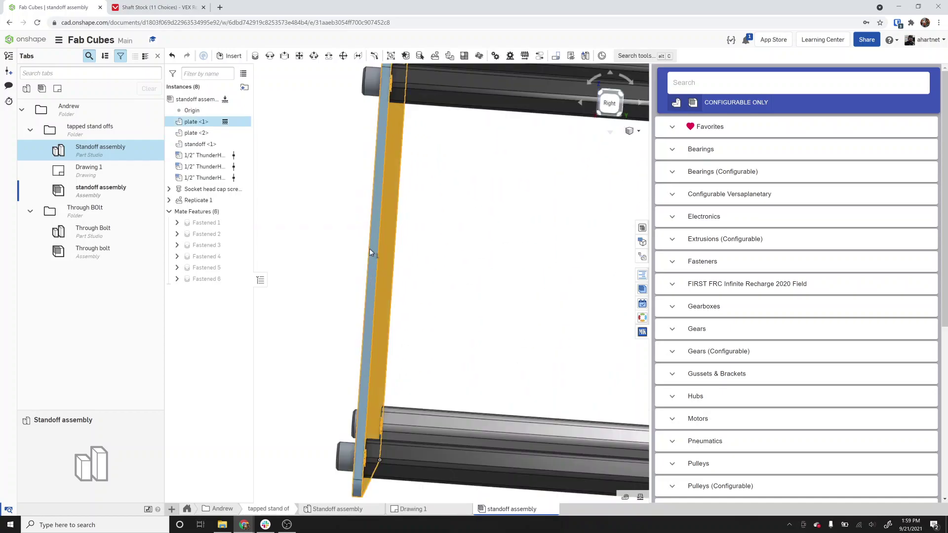
right_drag(370, 248, 384, 254)
click(347, 251)
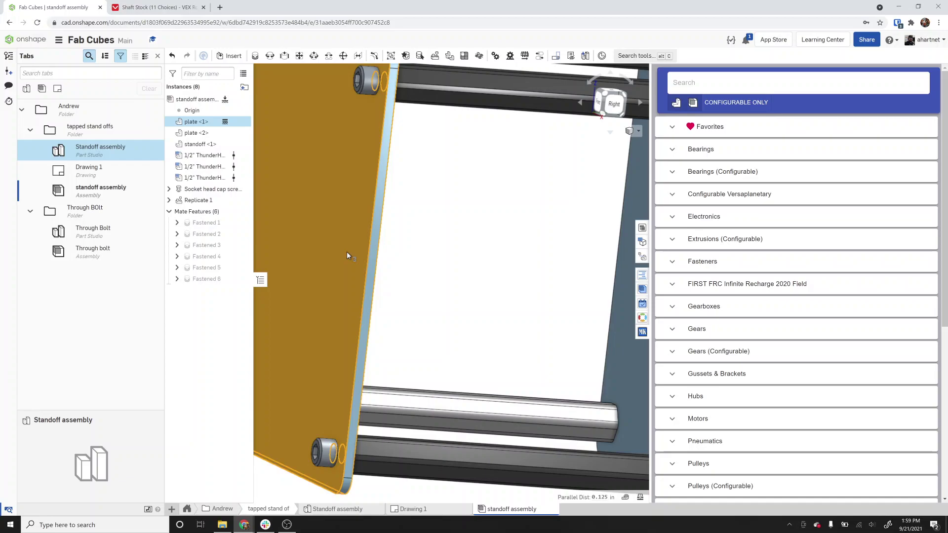
key(Escape)
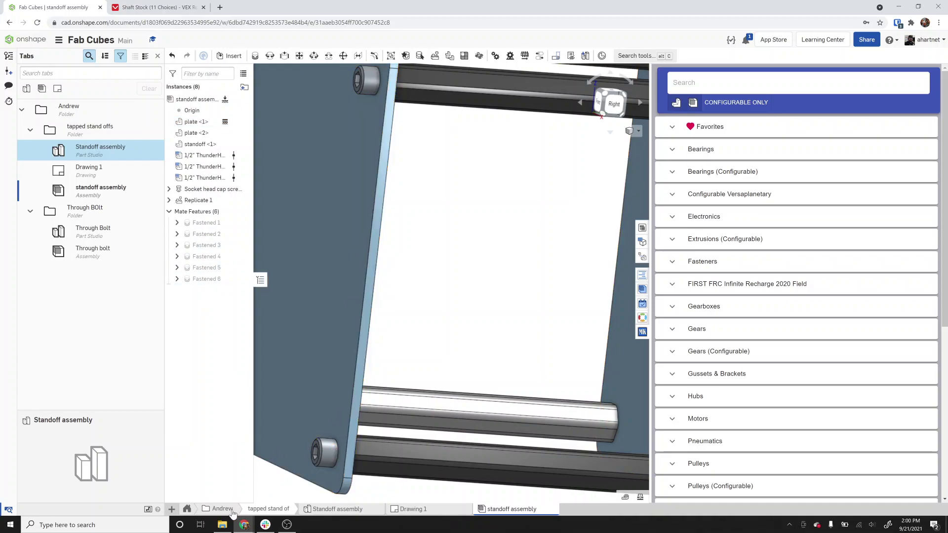
Open the Through Bolt part studio in the Through BOlt folder and measure the thickness of the plate
click(267, 509)
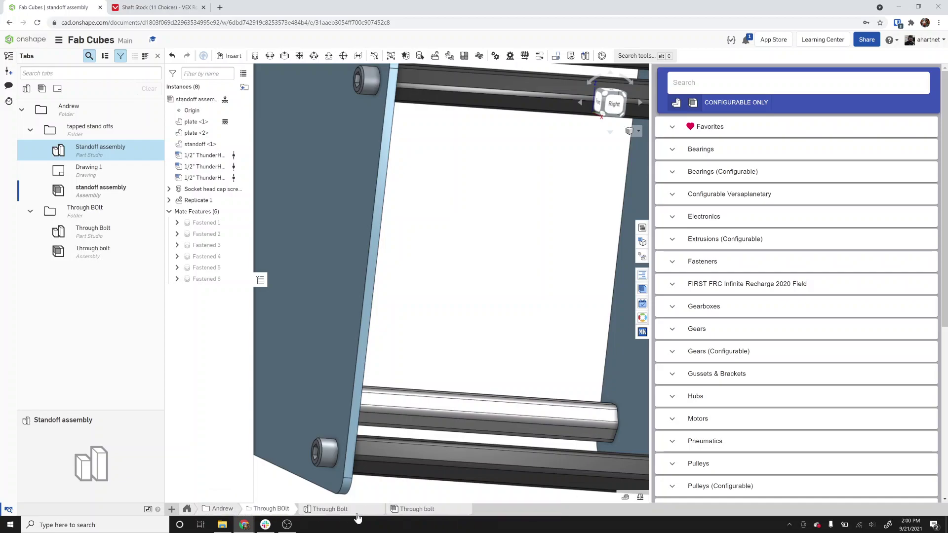
click(360, 509)
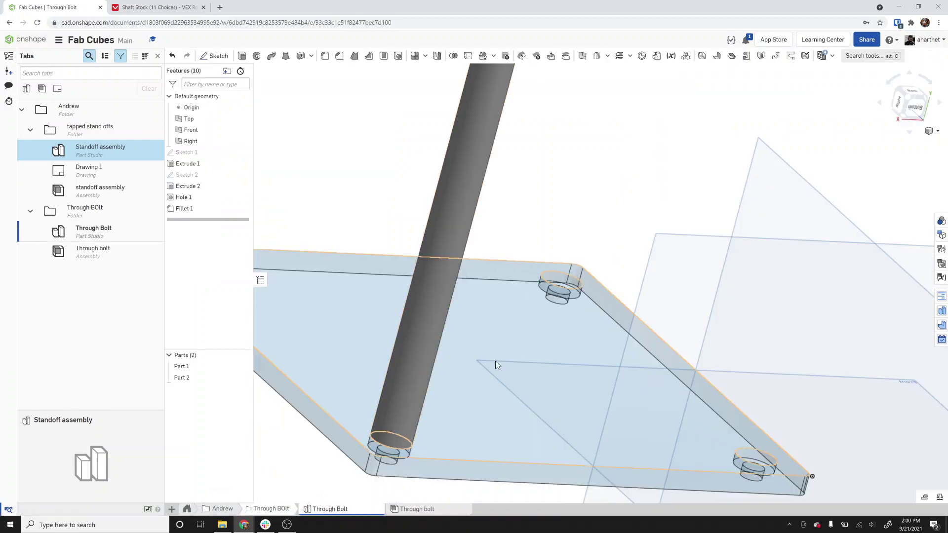
click(490, 405)
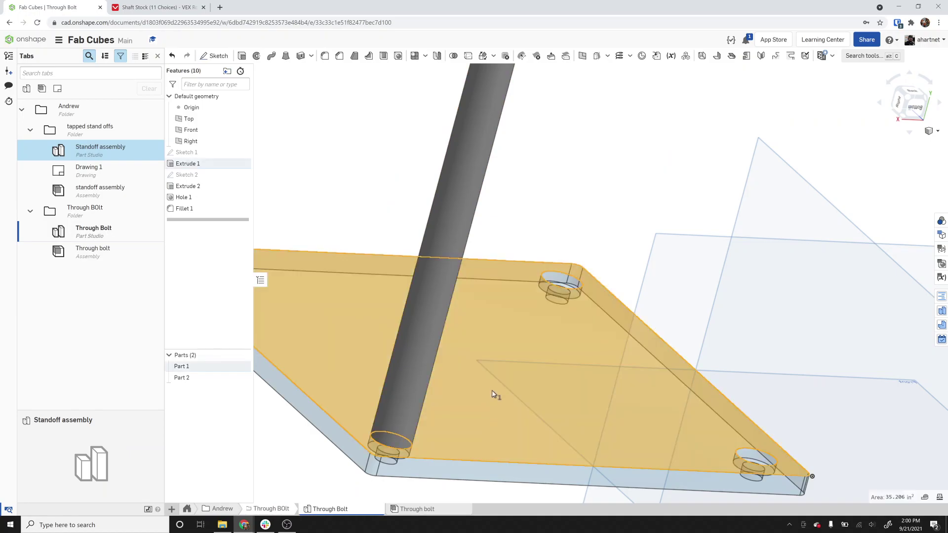
right_drag(493, 394, 474, 387)
scroll(451, 394, up, 5)
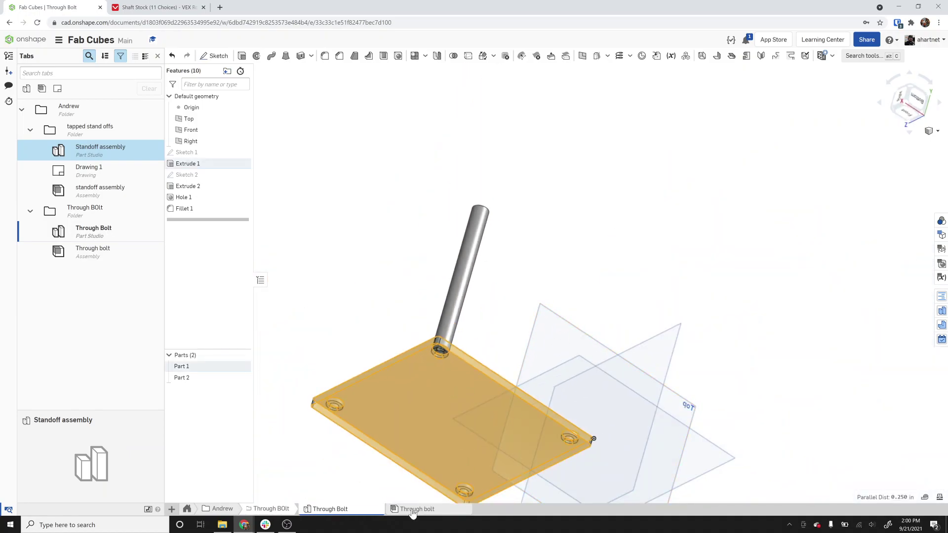
Open the Through bolt assembly, measure the distance between its two plates, and clear the selection
click(413, 510)
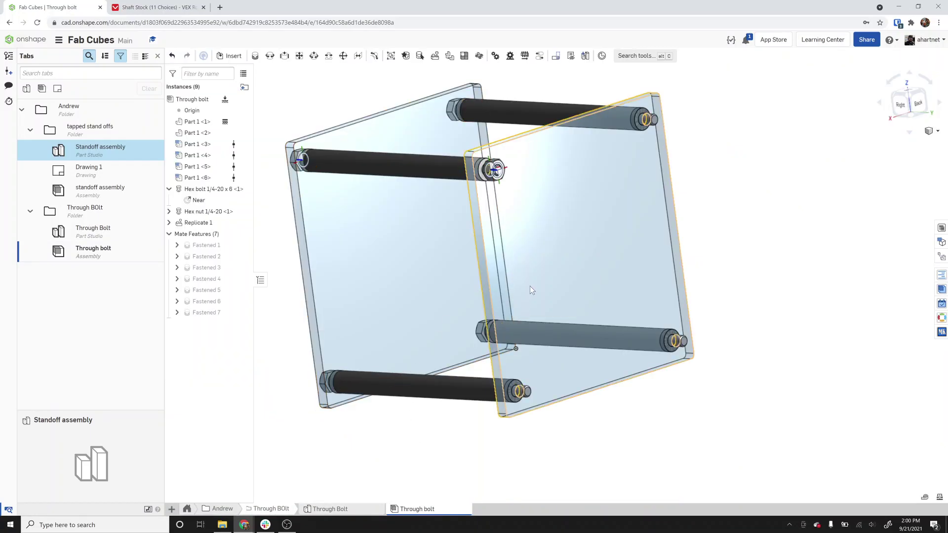
click(531, 281)
right_drag(531, 282, 508, 299)
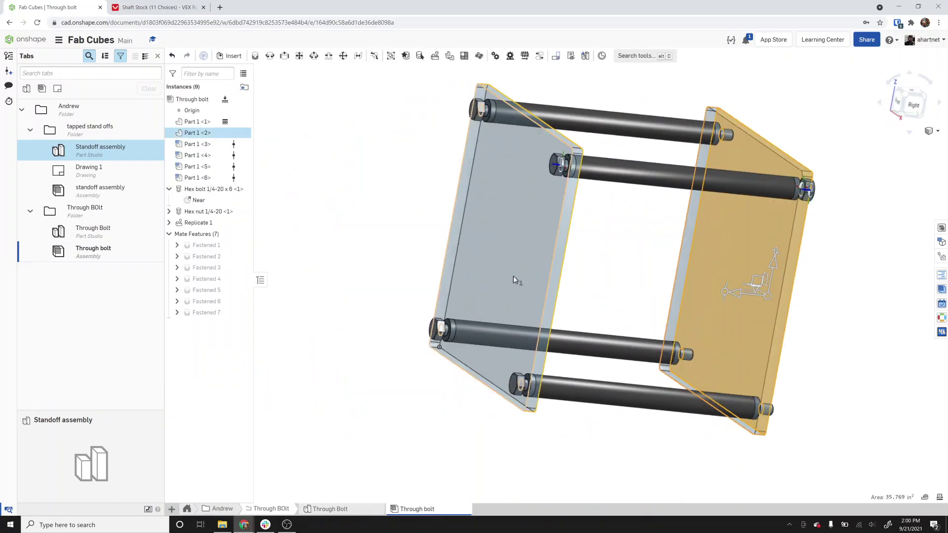
click(513, 276)
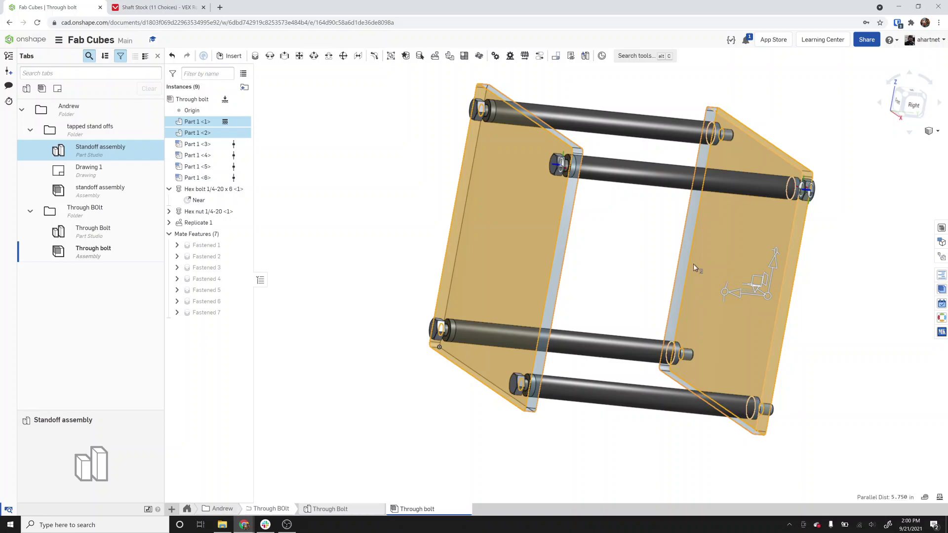
click(840, 212)
scroll(795, 187, up, 5)
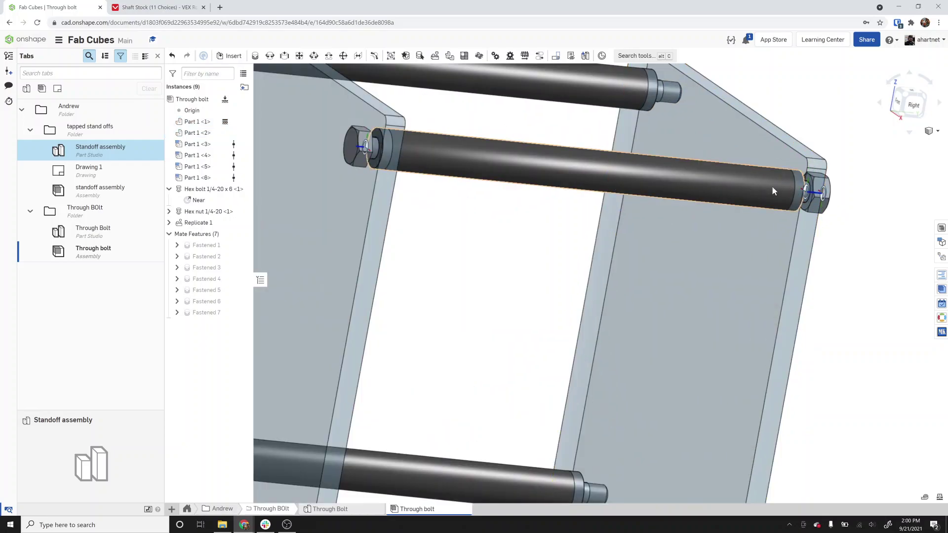
In the Through Bolt part studio, make the plate (Part 1) fully opaque by setting its appearance alpha to 1.00
click(326, 509)
right_drag(504, 342, 286, 376)
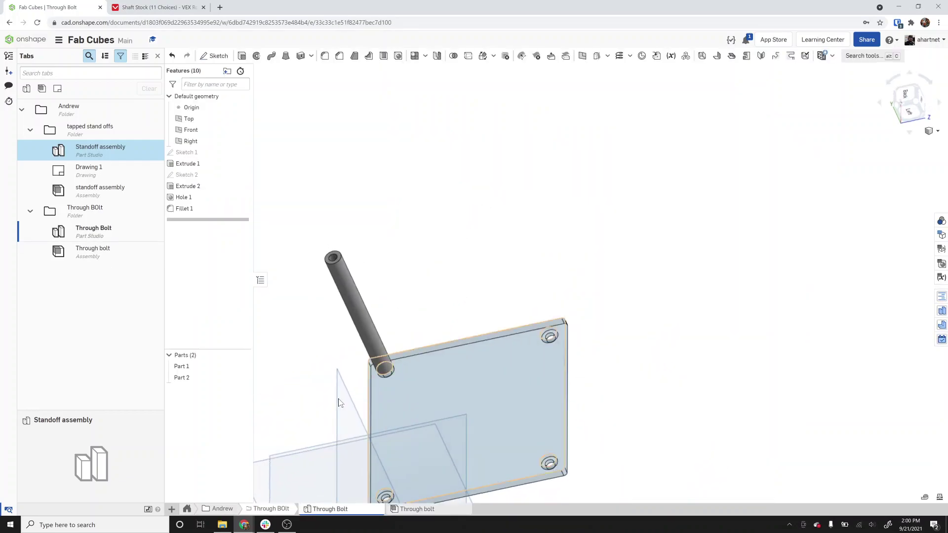
right_click(187, 371)
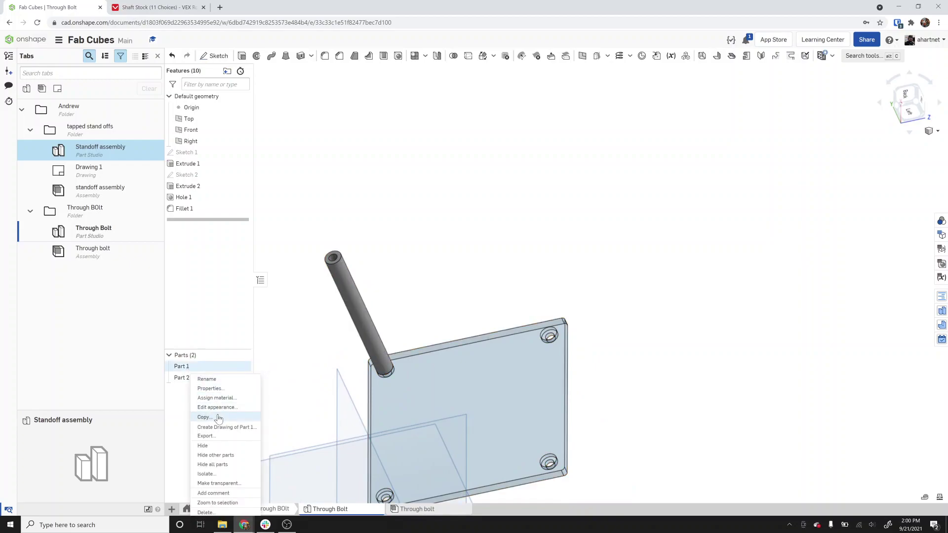
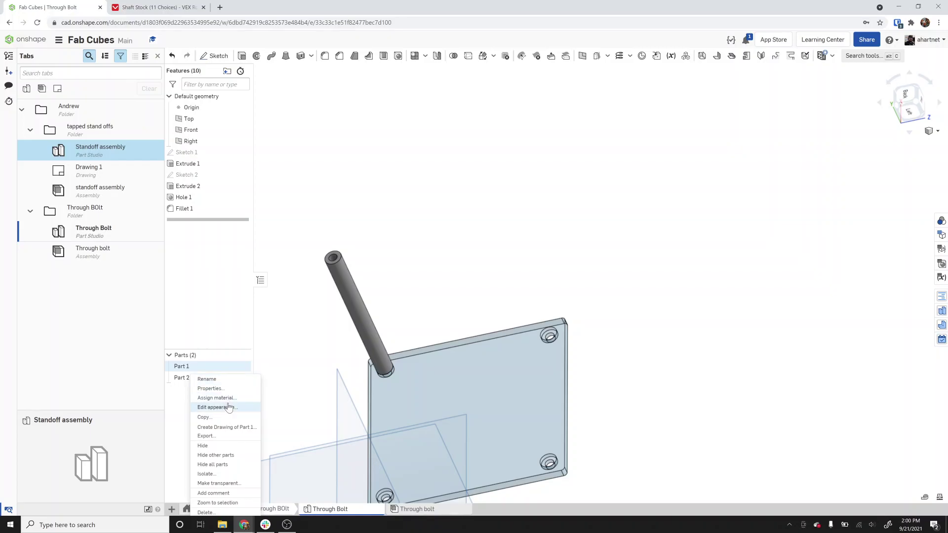
click(229, 407)
drag(297, 430, 323, 429)
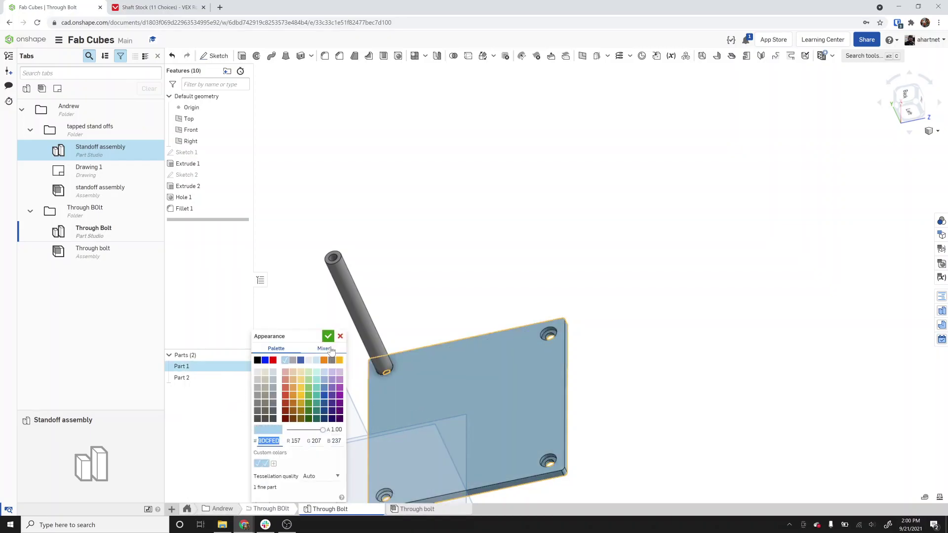
click(328, 337)
Hide the Top, Front and Right planes in the part studio
scroll(545, 339, up, 5)
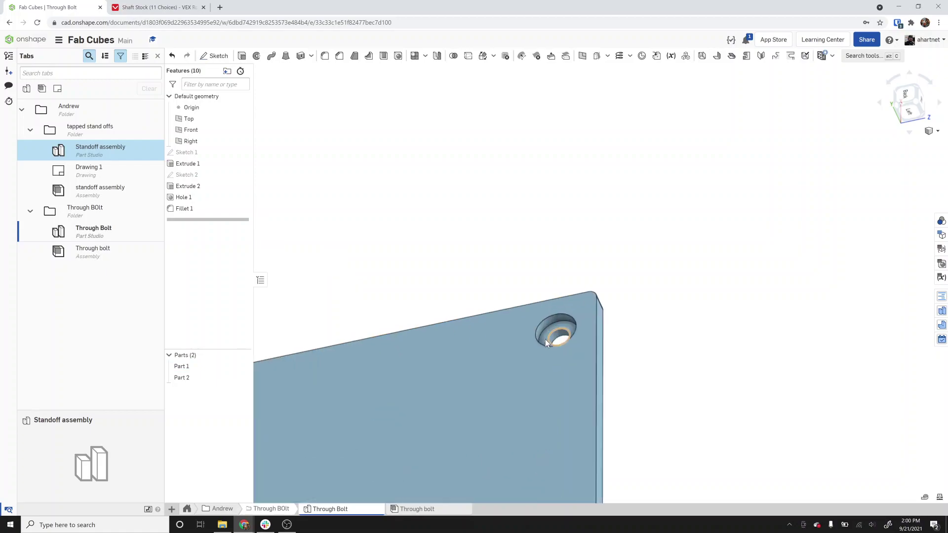
right_drag(556, 346, 568, 379)
scroll(571, 342, down, 5)
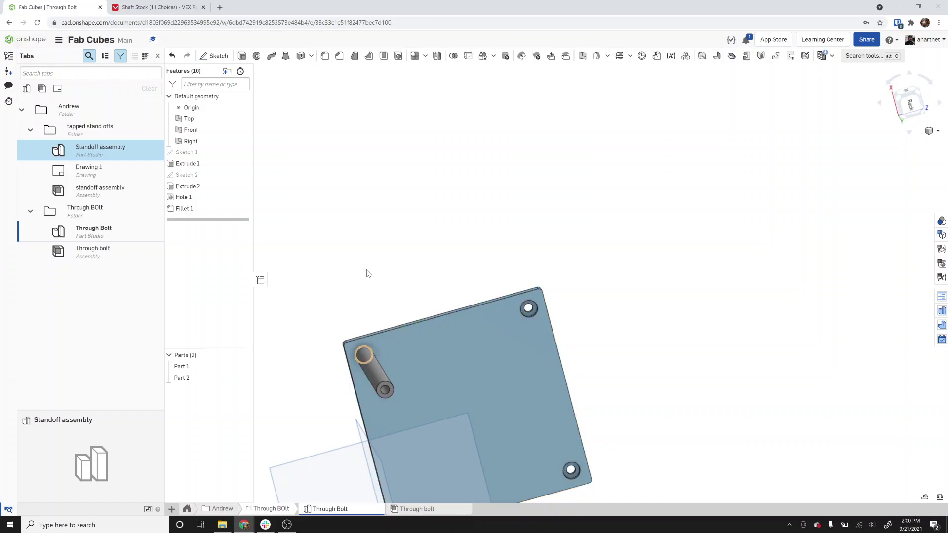
scroll(368, 275, down, 2)
scroll(490, 302, up, 2)
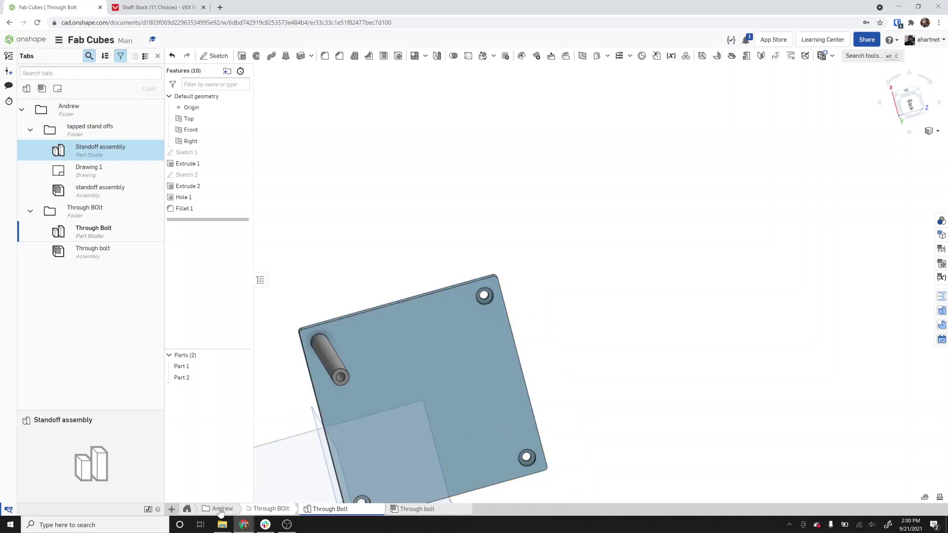
scroll(487, 318, down, 2)
right_drag(484, 361, 492, 351)
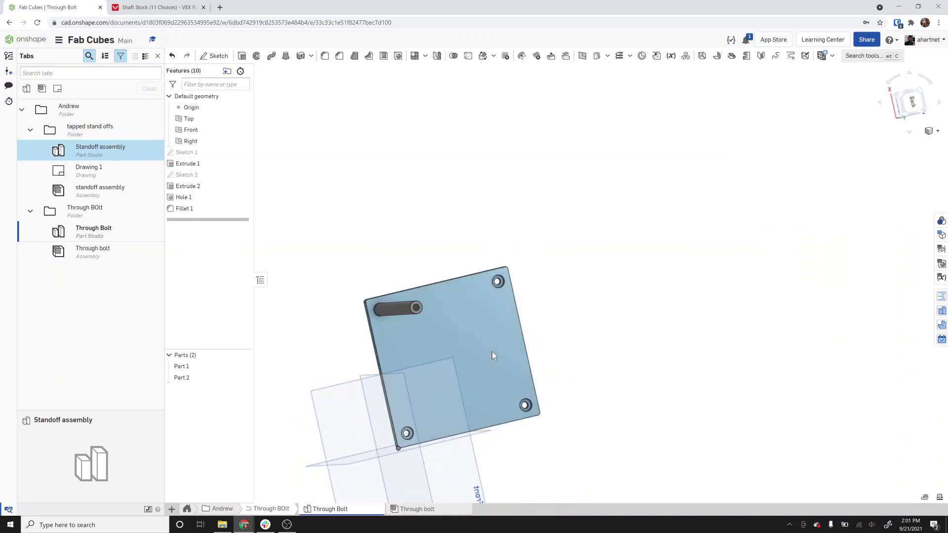
click(242, 119)
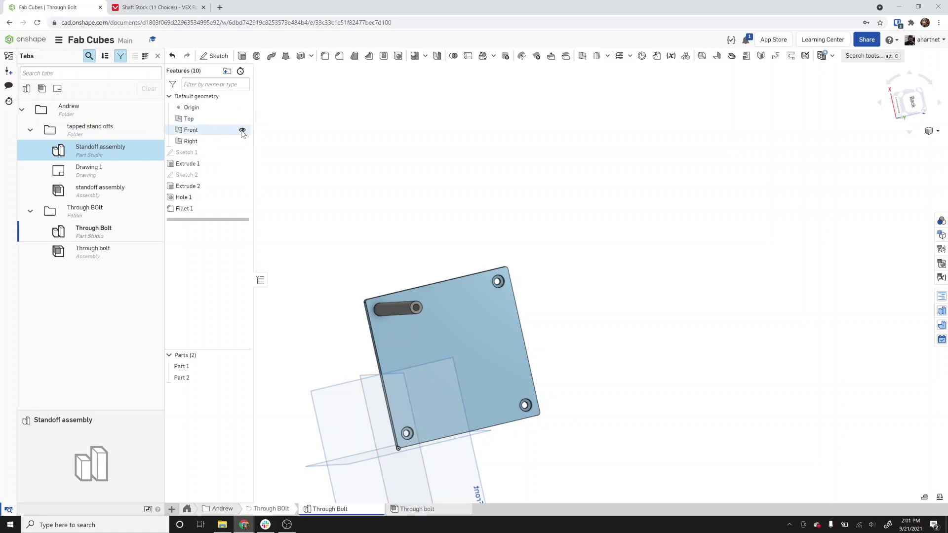
click(242, 130)
click(242, 142)
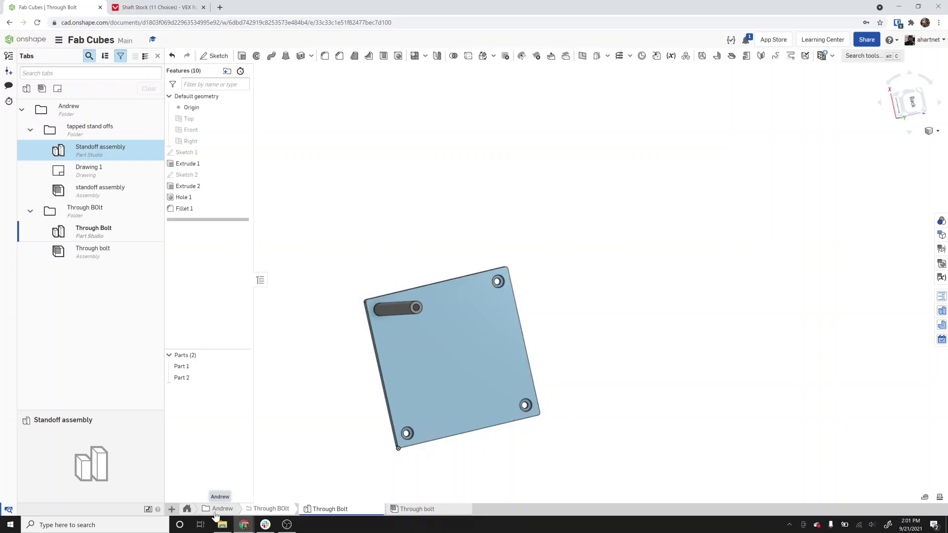
Look at the photo of the fabricated cubes in Slack, and create a document folder named "tube and gusset" beside the Through BOlt folder
key(alt+Tab)
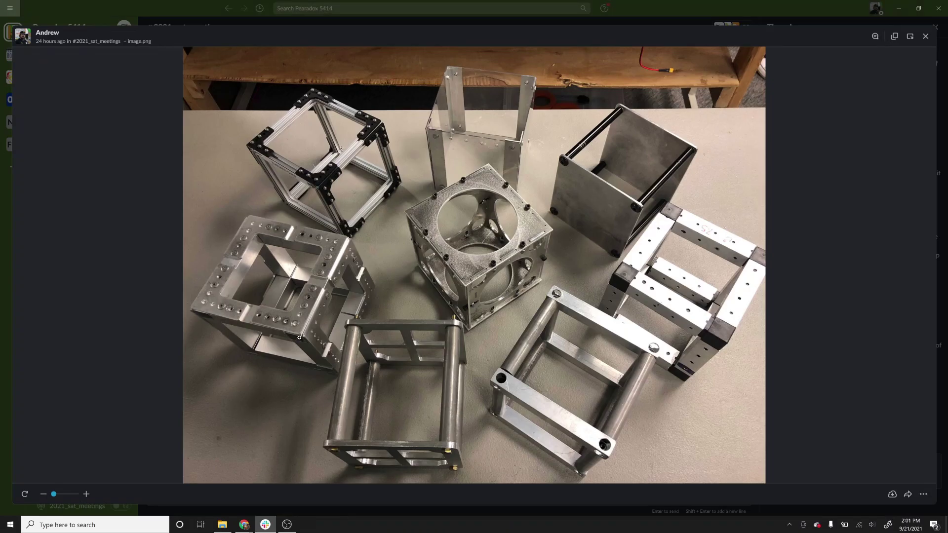
key(alt+Tab)
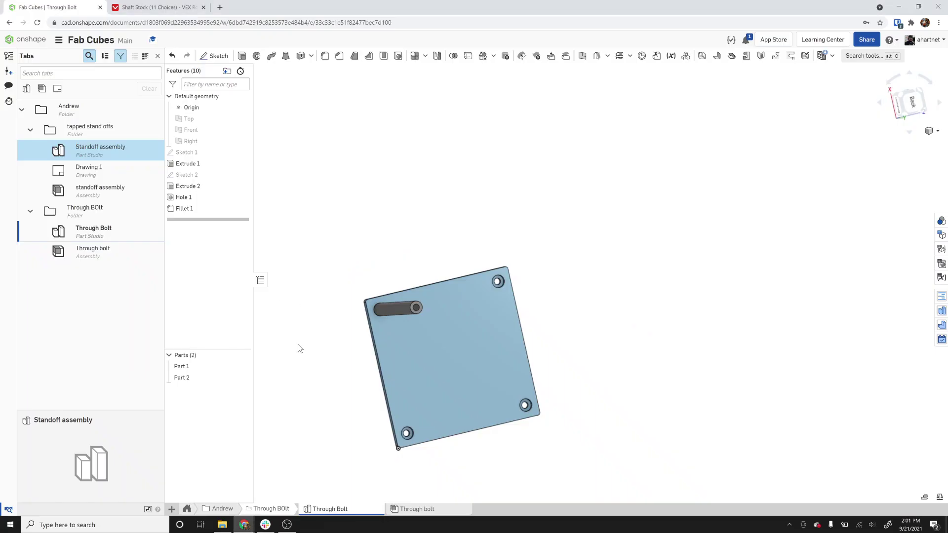
click(219, 509)
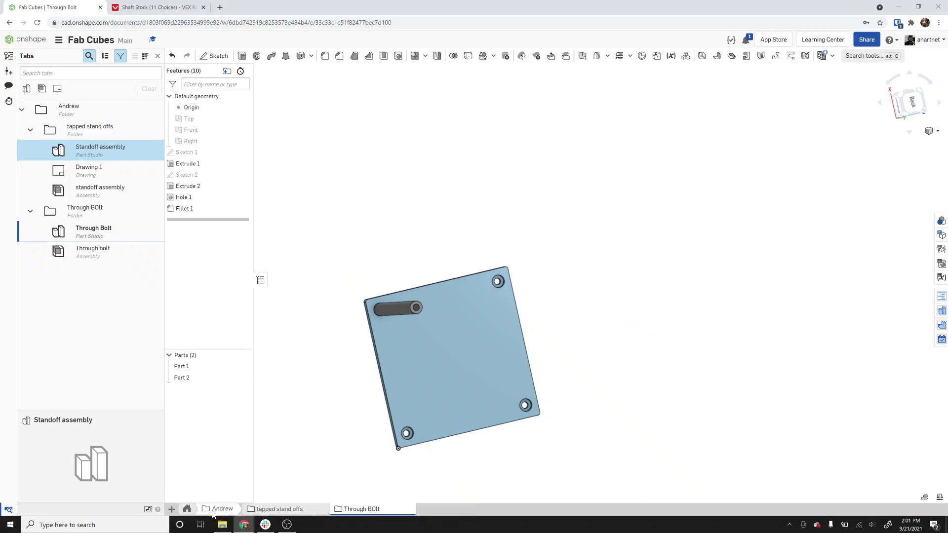
click(171, 509)
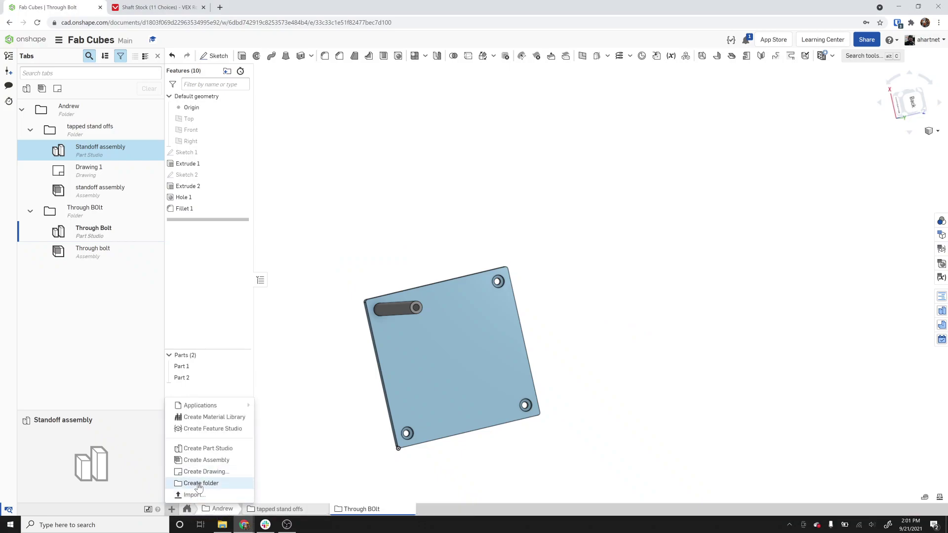
click(204, 483)
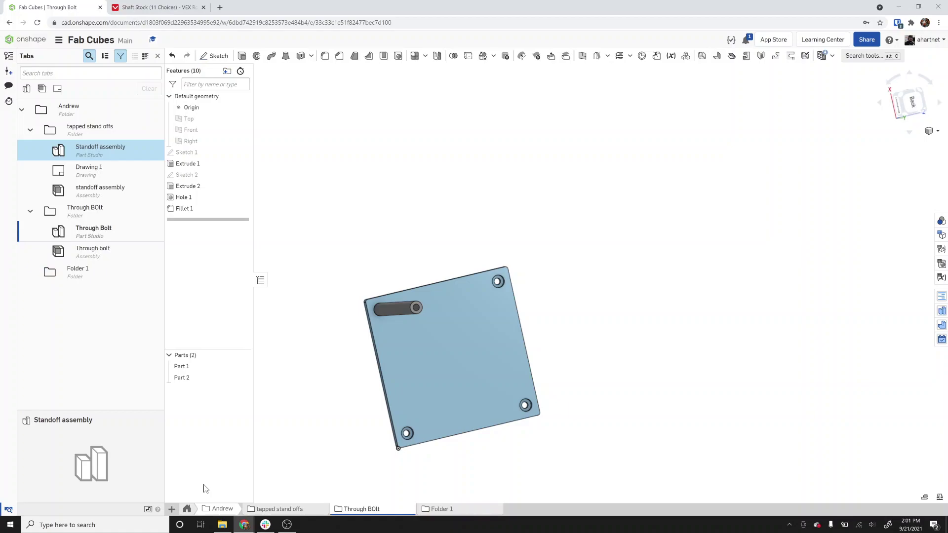
right_click(458, 514)
click(451, 478)
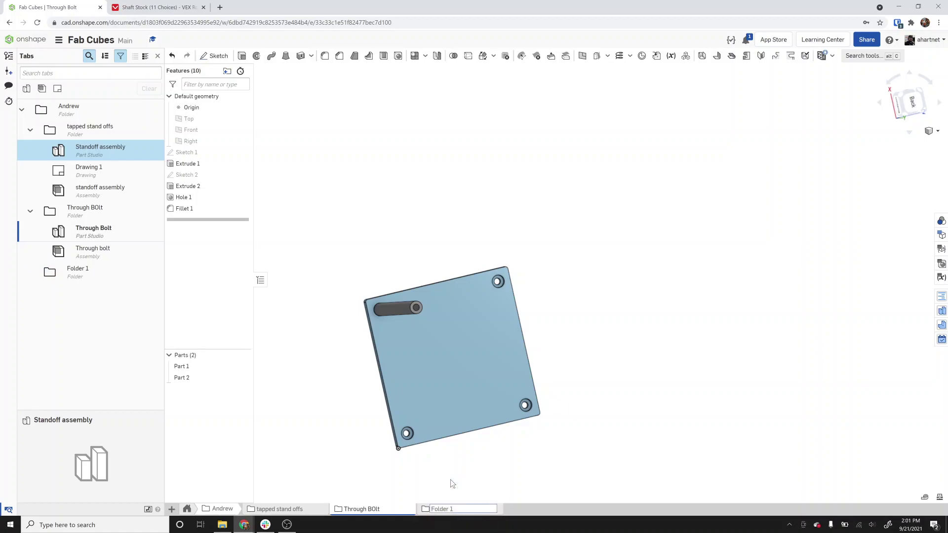
text(tube and gusset)
key(Return)
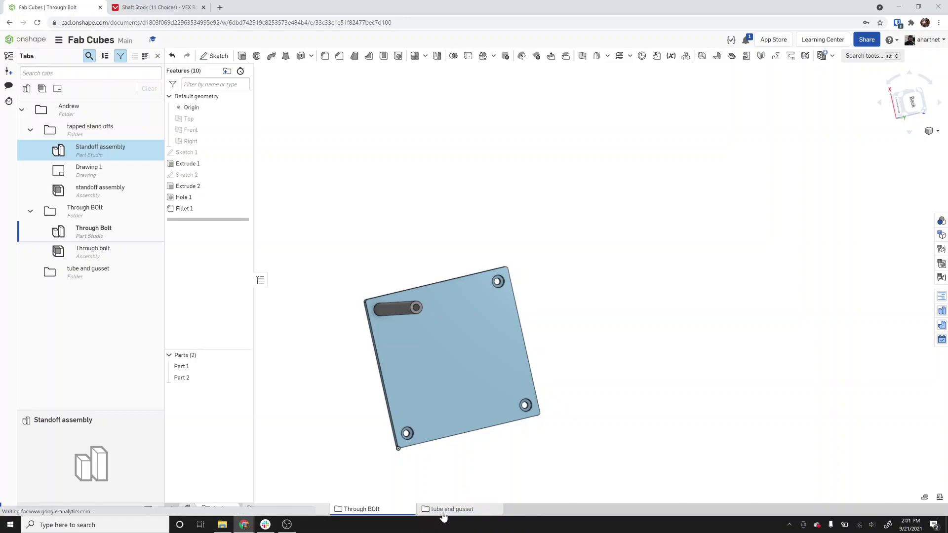
Create an assembly inside the tube and gusset folder and rename it "tube and gusset"
click(171, 510)
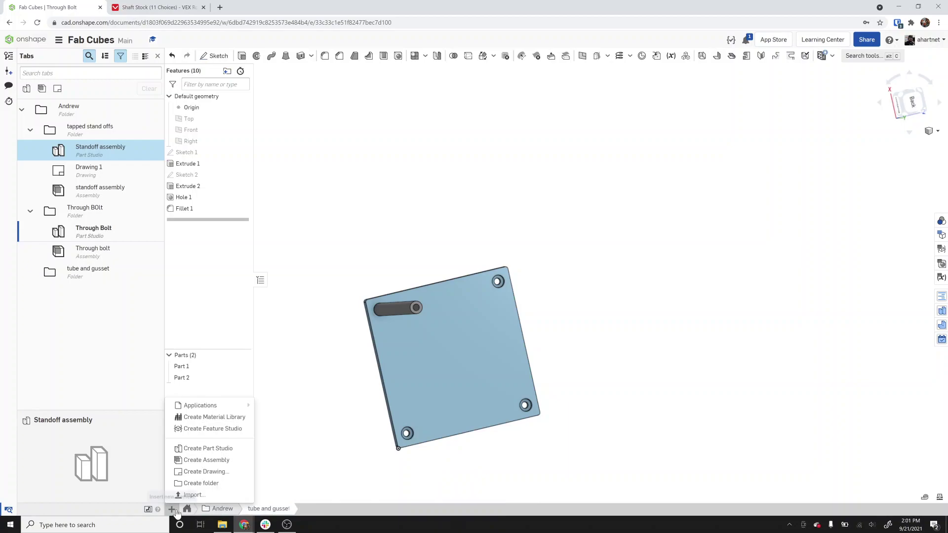
click(218, 460)
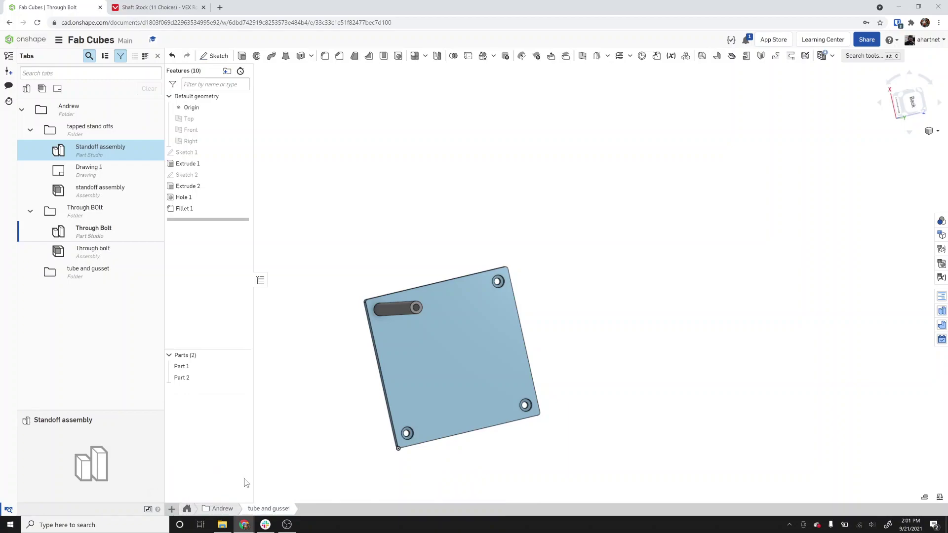
right_click(316, 510)
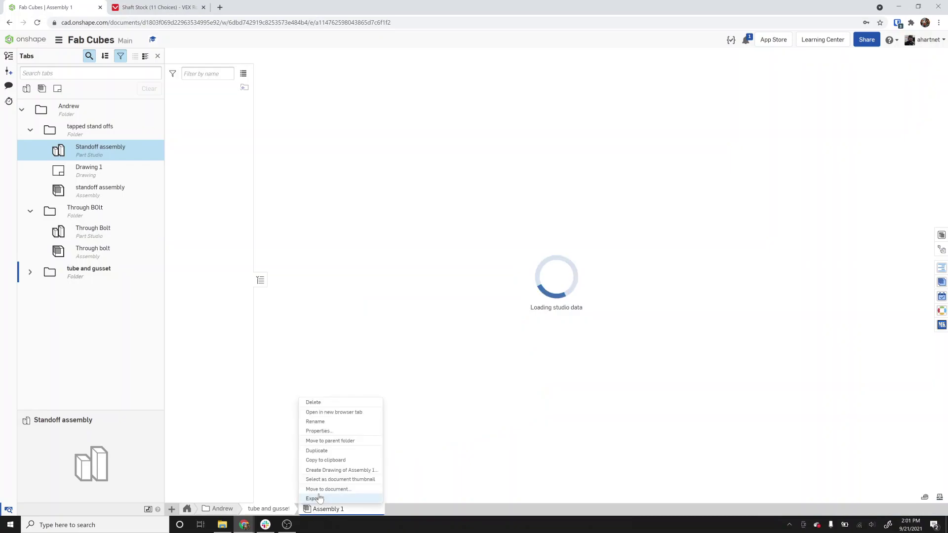
click(325, 423)
text(tu)
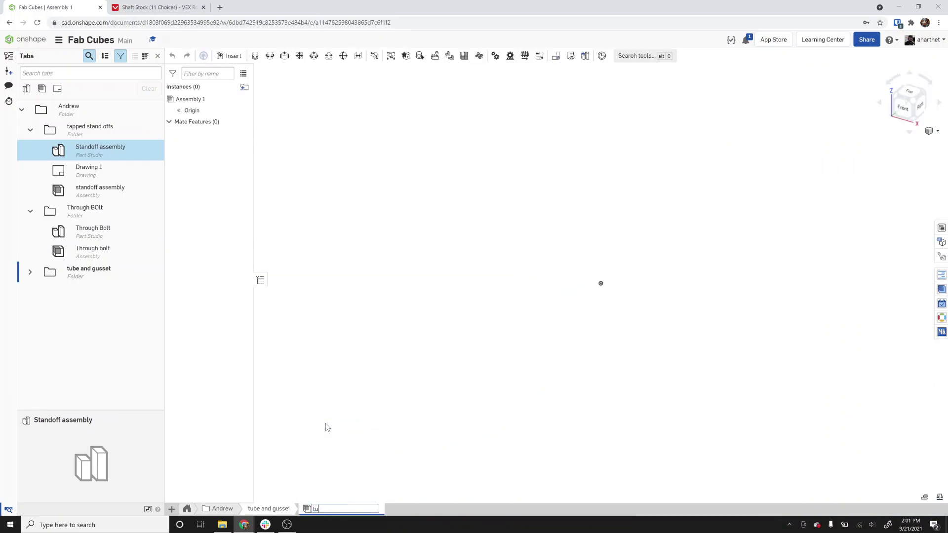
text(be and gusset)
key(Return)
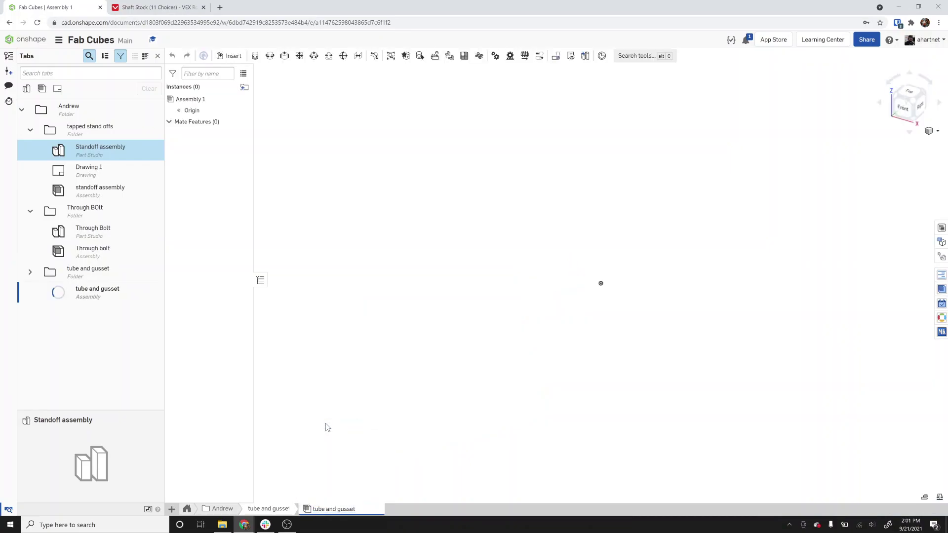
Insert the Versaframe 90 Degree Gusset (217-3548) from the parts library's Versa category into the tube and gusset assembly
click(941, 331)
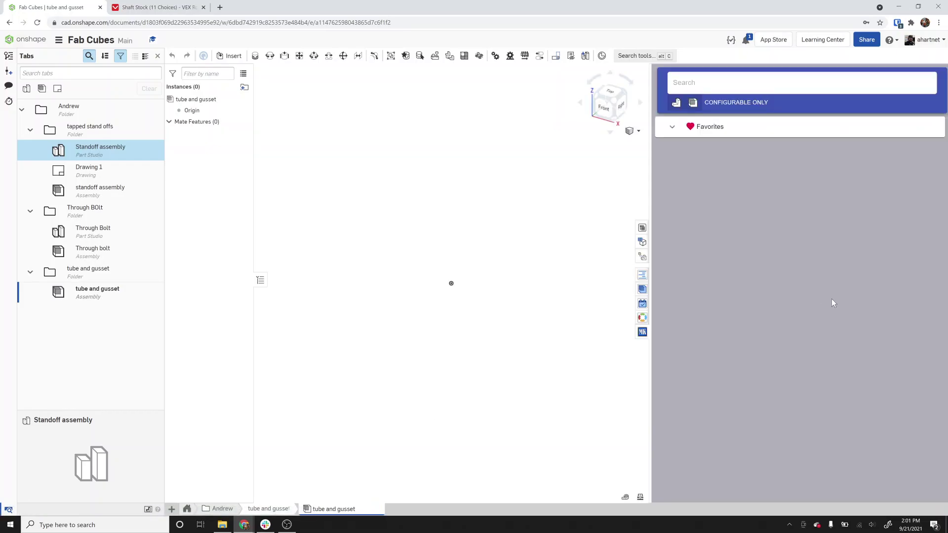
scroll(792, 311, down, 5)
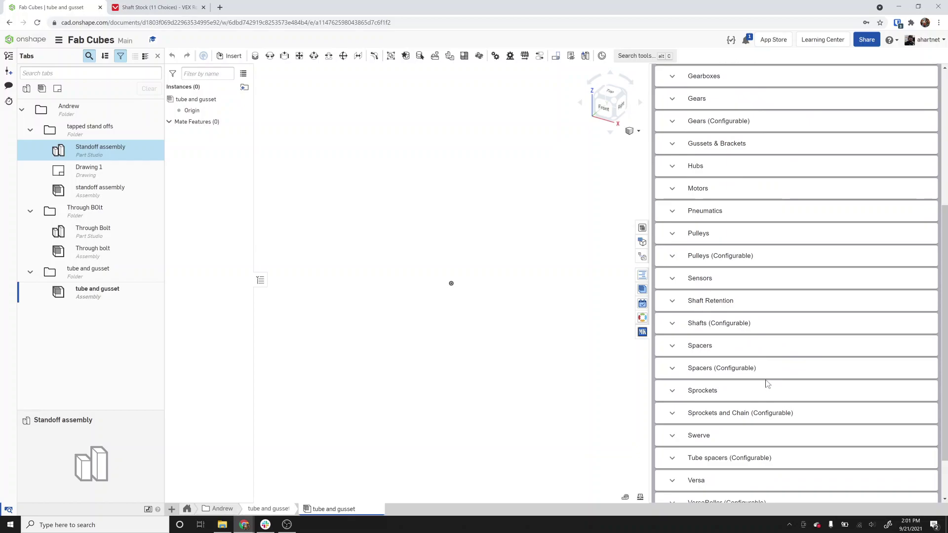
scroll(763, 375, down, 1)
scroll(740, 422, down, 1)
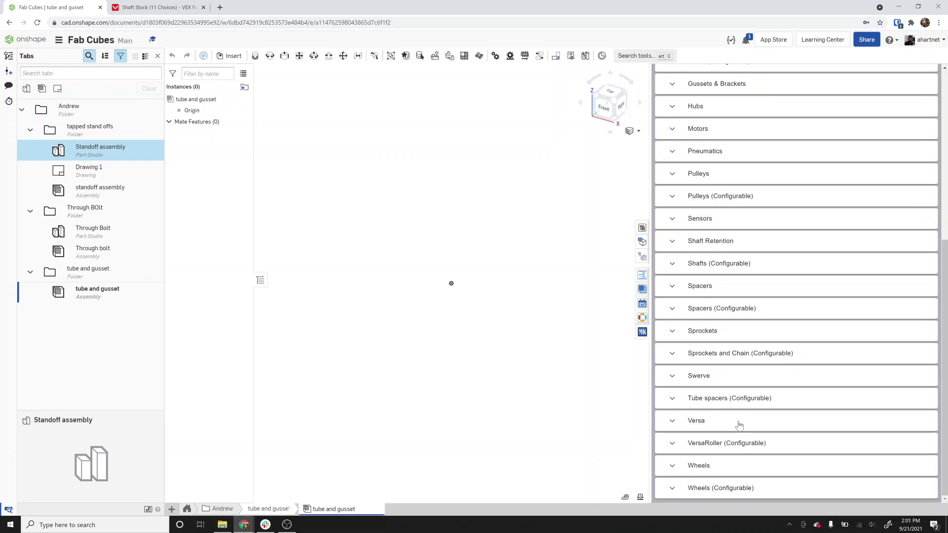
click(671, 428)
scroll(739, 417, down, 10)
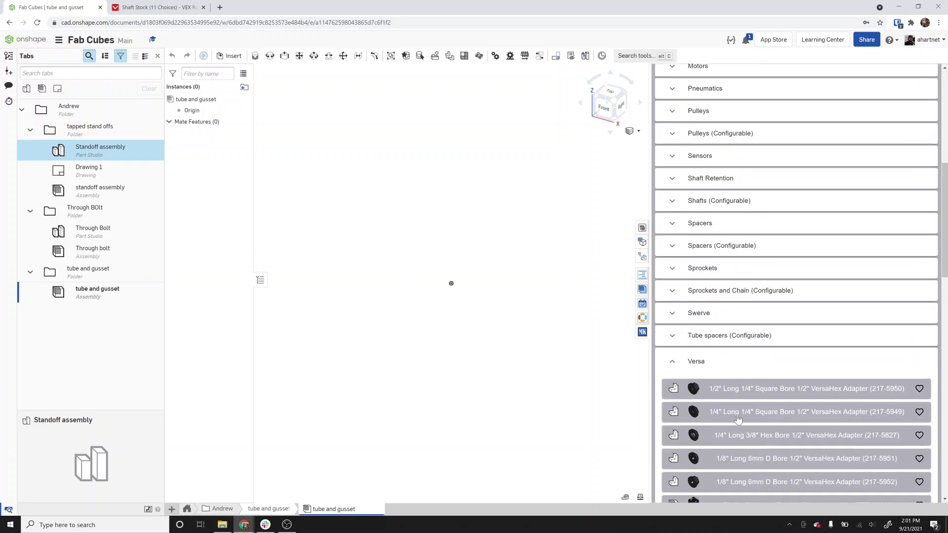
scroll(740, 419, down, 6)
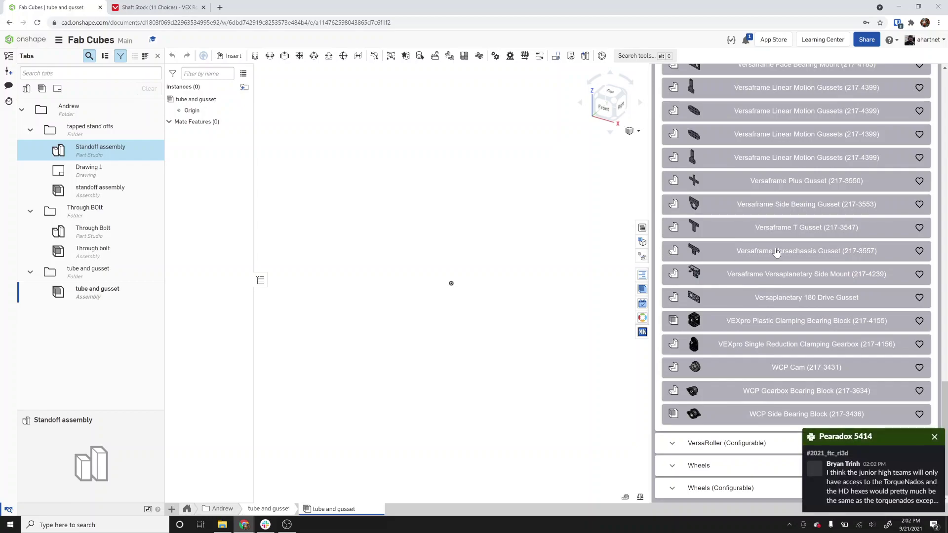
click(935, 437)
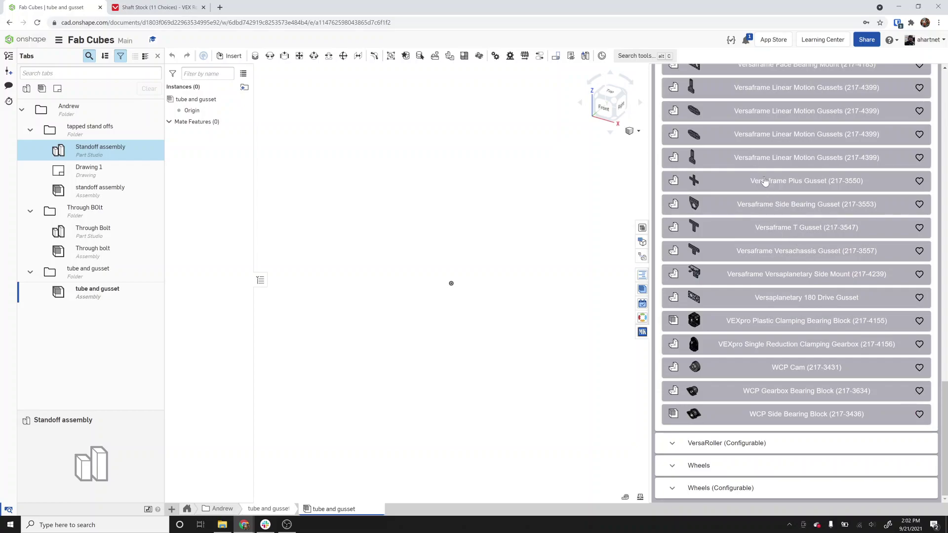
scroll(761, 173, up, 3)
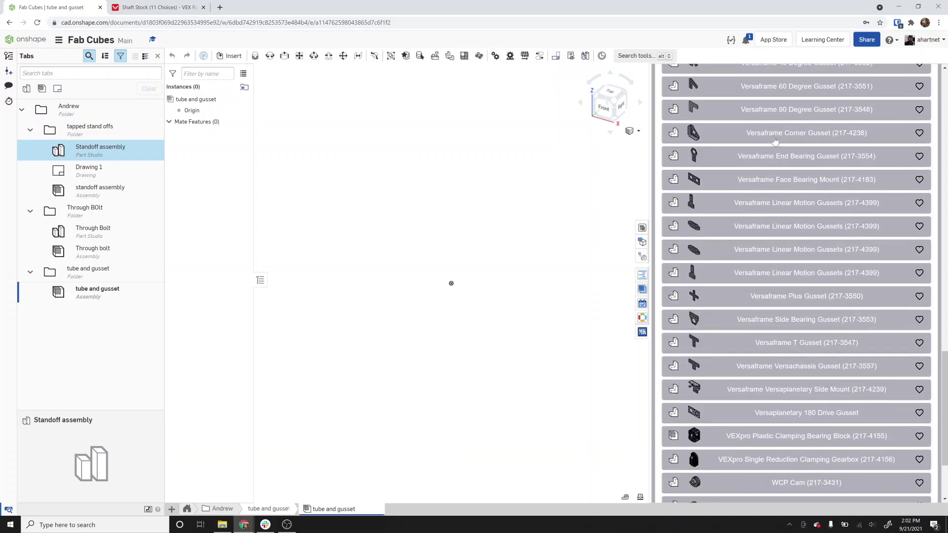
click(782, 110)
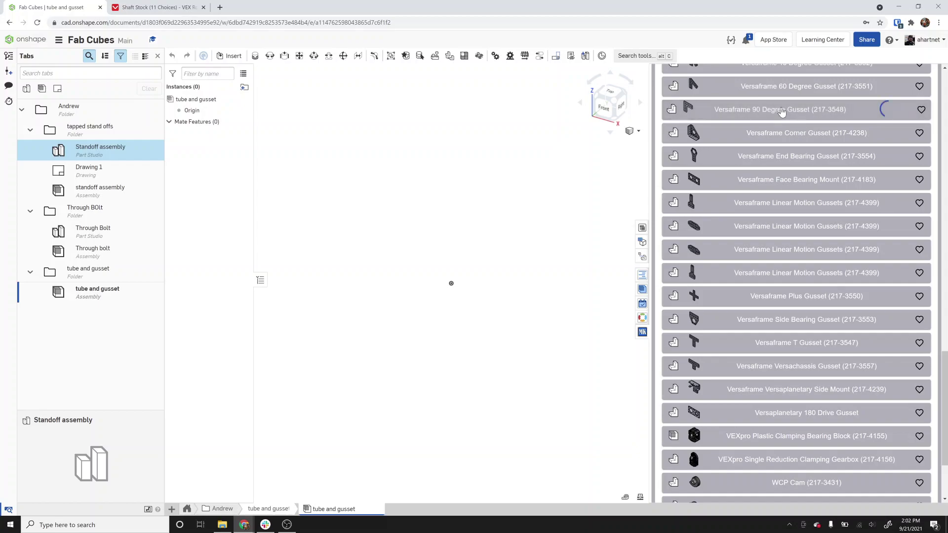
Look through the parts library for VersaFrame tube stock, checking the Versa, Tube spacers (Configurable) and Shafts (Configurable) categories
scroll(794, 186, up, 3)
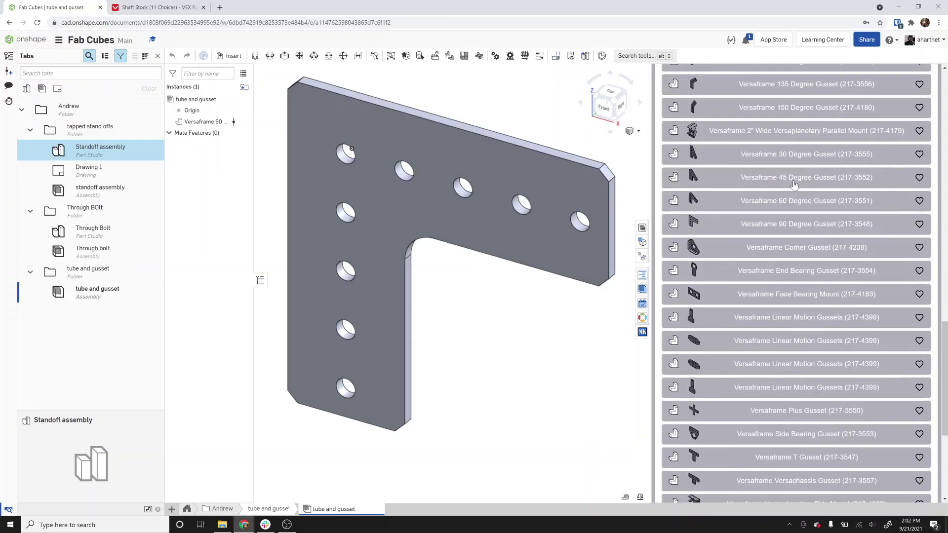
scroll(795, 186, up, 4)
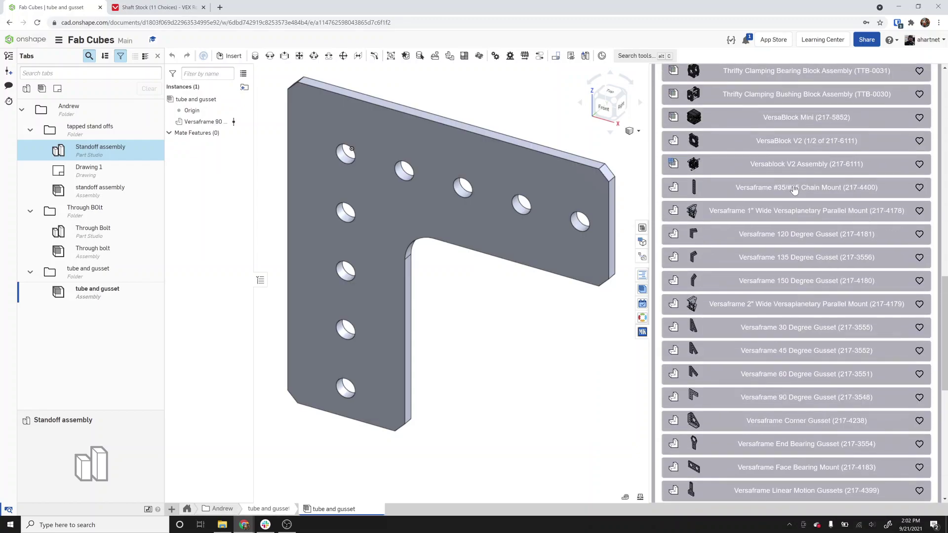
scroll(793, 194, up, 1)
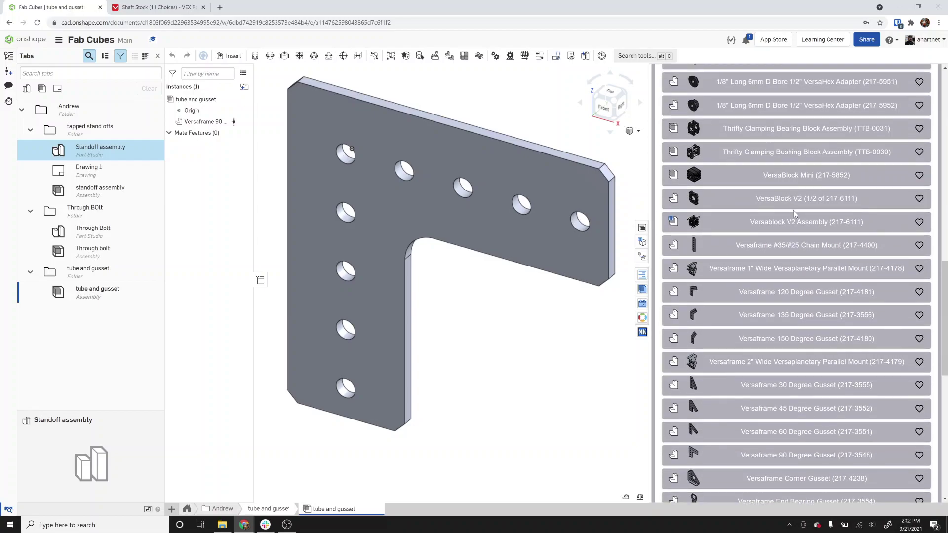
scroll(800, 247, up, 5)
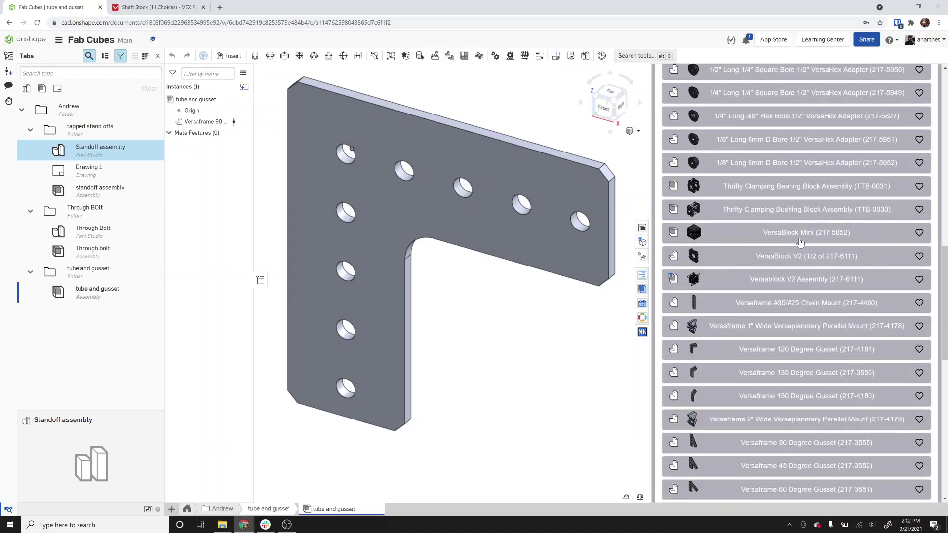
scroll(790, 241, up, 10)
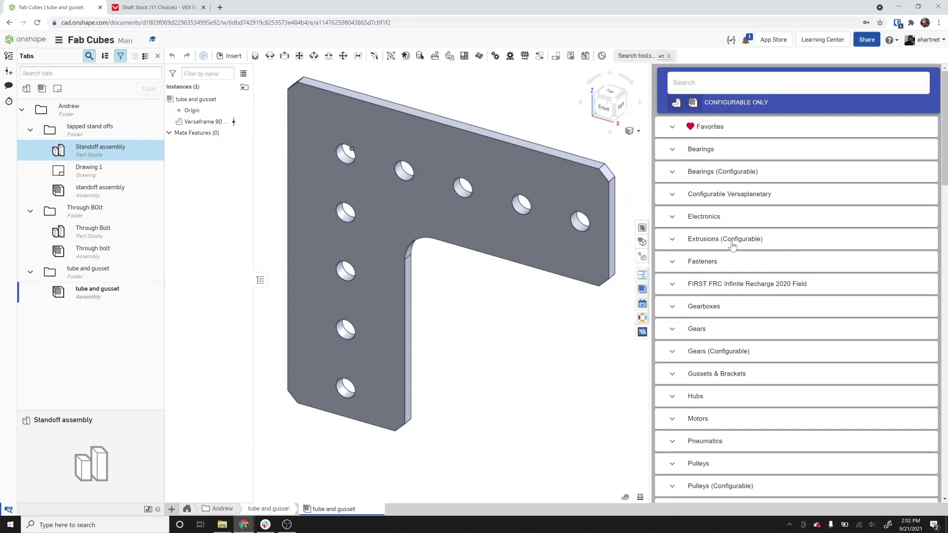
scroll(719, 274, down, 3)
scroll(719, 273, down, 3)
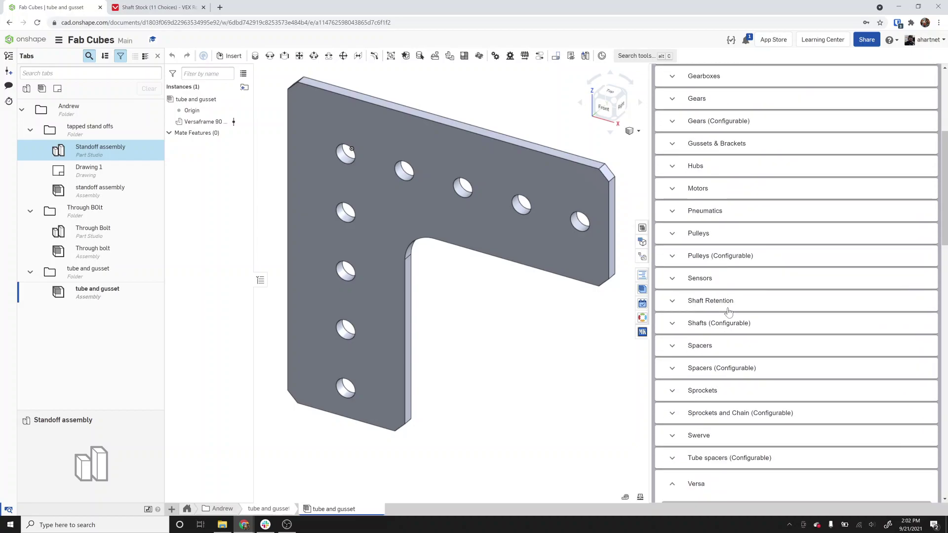
scroll(729, 311, down, 5)
scroll(729, 312, down, 9)
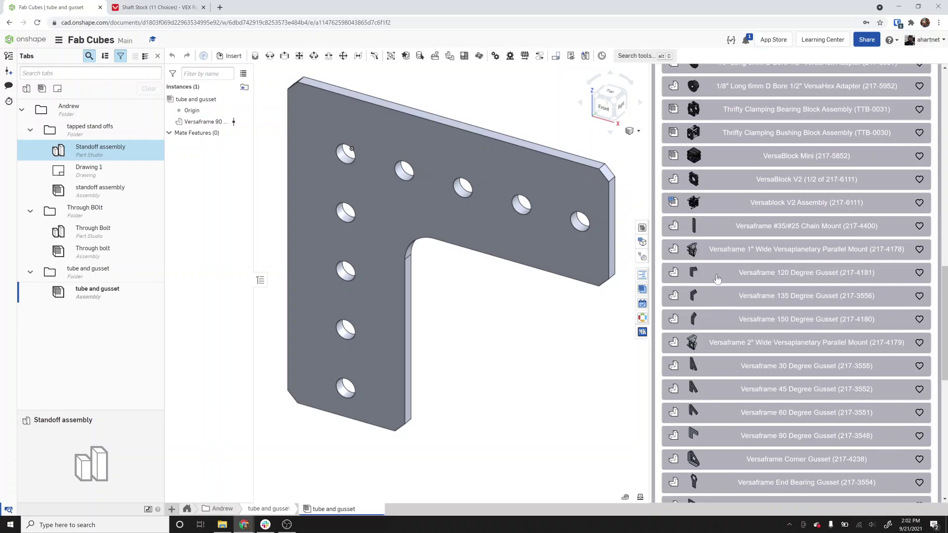
scroll(750, 307, up, 2)
scroll(754, 311, down, 1)
scroll(753, 311, down, 1)
scroll(726, 292, down, 1)
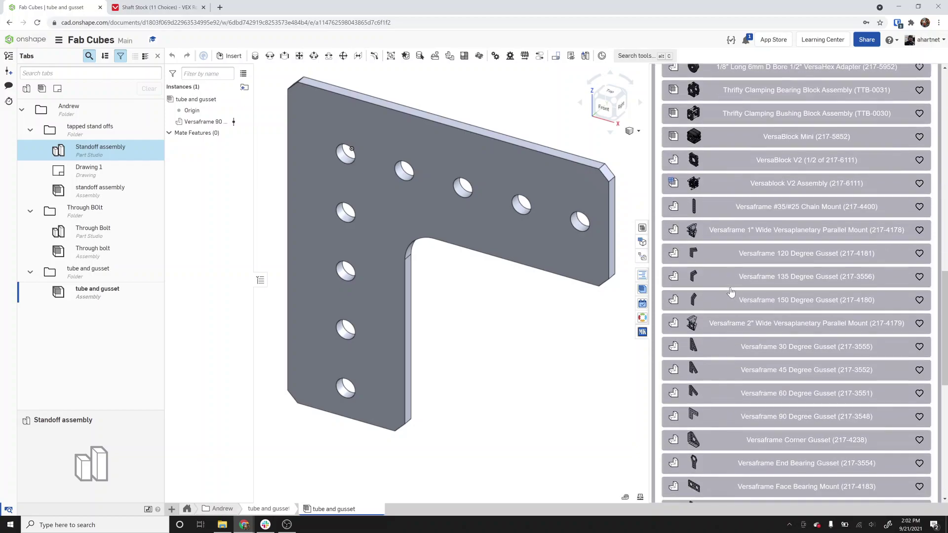
scroll(730, 301, down, 3)
scroll(731, 306, down, 4)
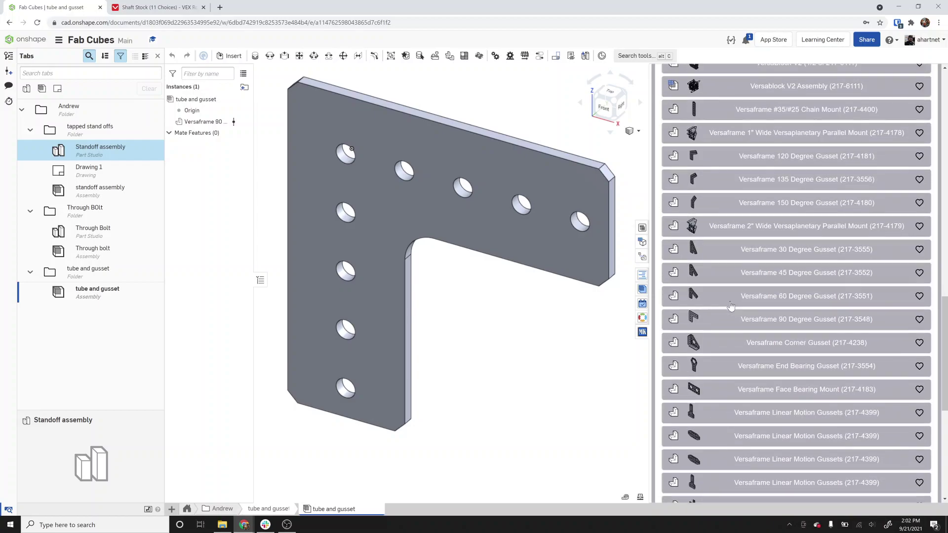
scroll(731, 307, down, 6)
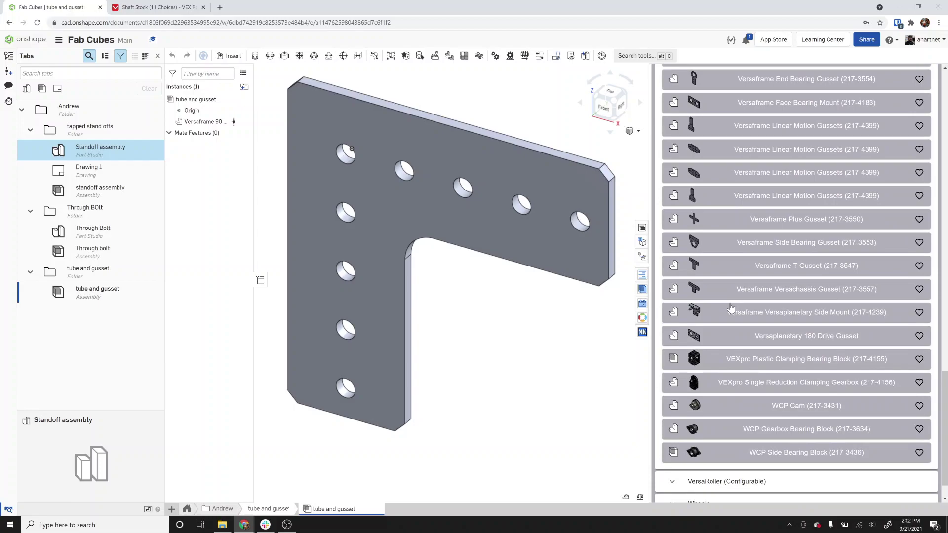
scroll(736, 370, down, 2)
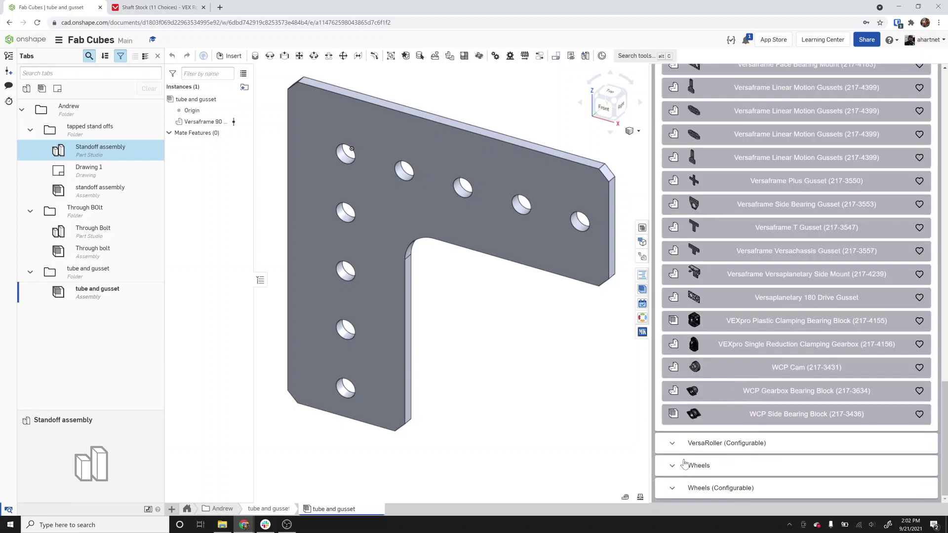
scroll(734, 317, up, 15)
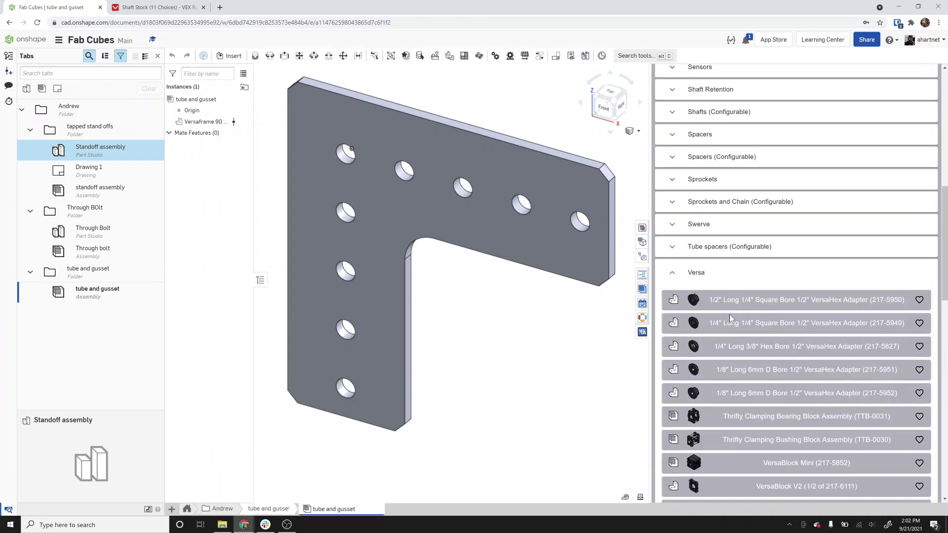
click(674, 245)
scroll(670, 197, up, 1)
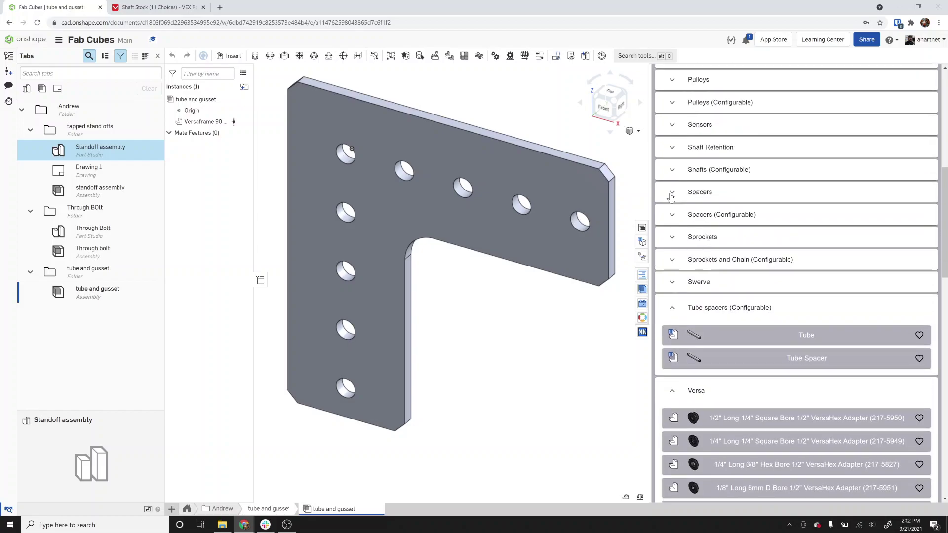
click(671, 170)
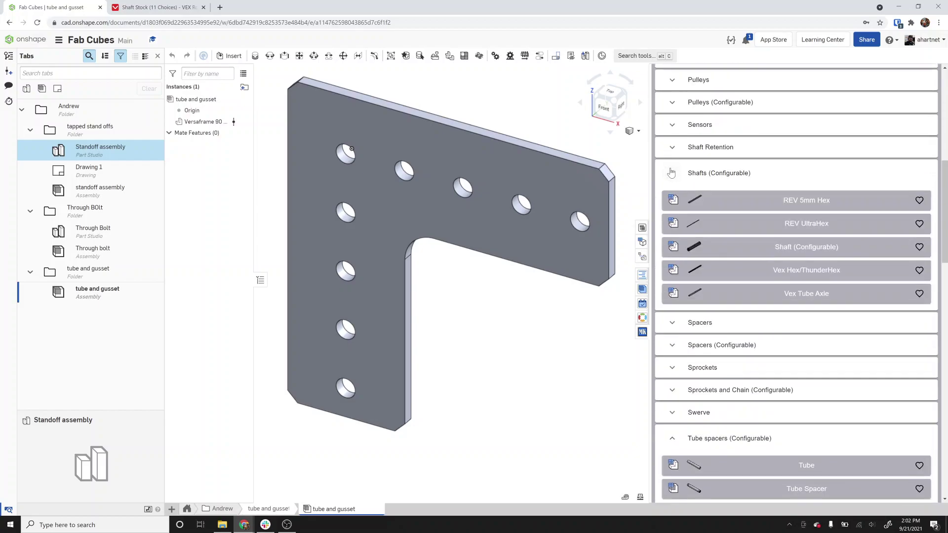
scroll(691, 226, up, 2)
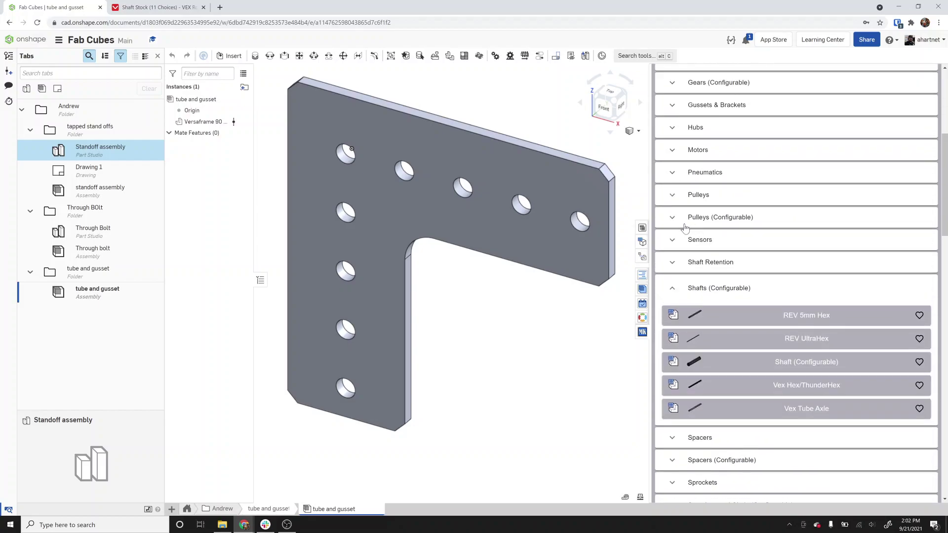
scroll(685, 228, up, 2)
scroll(685, 228, up, 3)
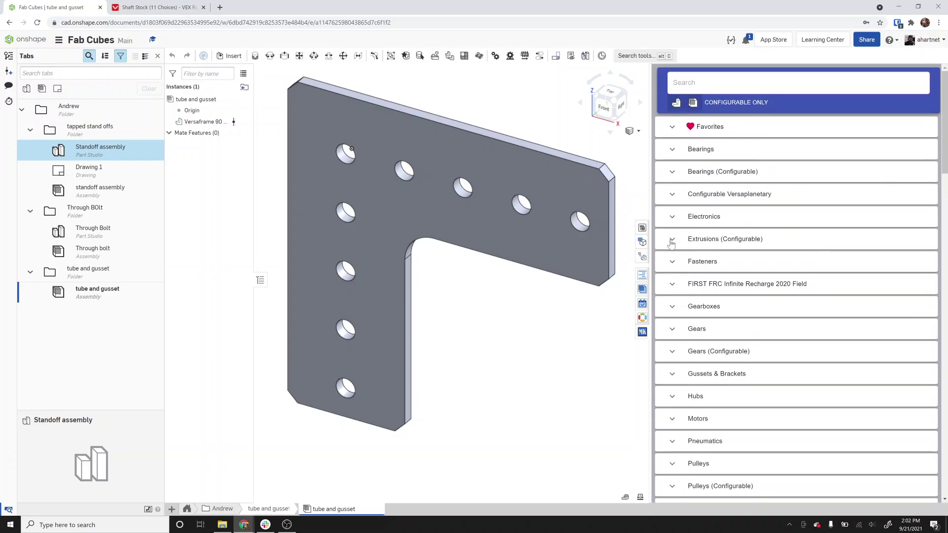
Insert an Aluminum VersaFrame Tube (Configurable) from the configurable extrusions, with size 1" x 1" x 0.100" and length 6 inch
click(672, 240)
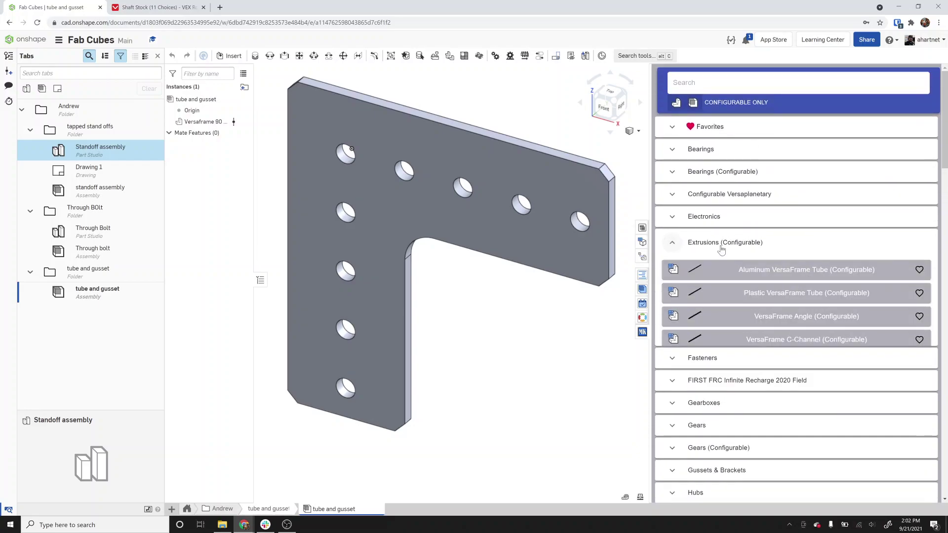
click(795, 275)
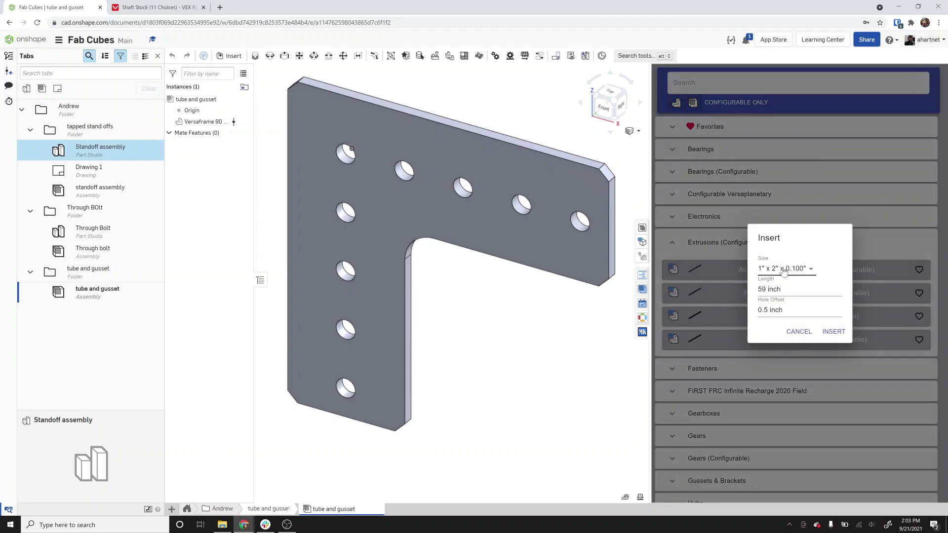
click(781, 268)
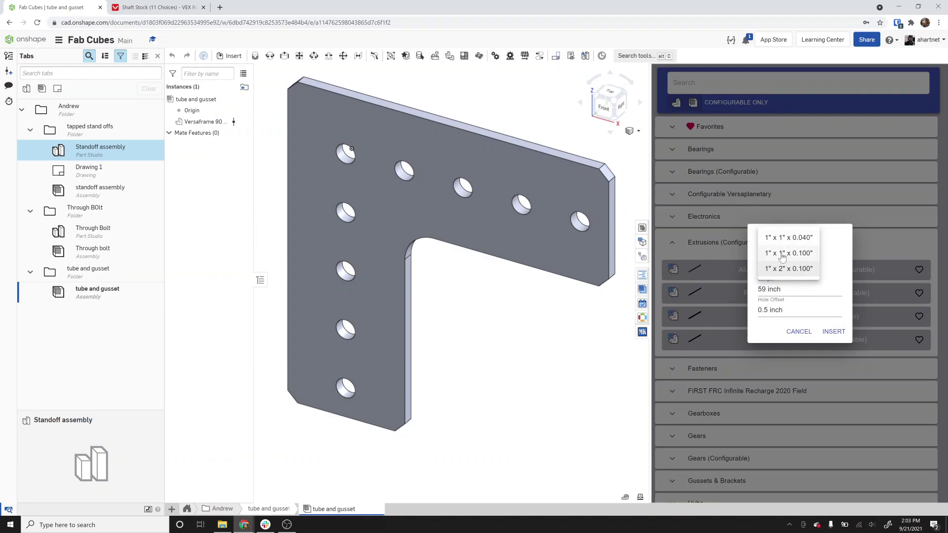
click(783, 255)
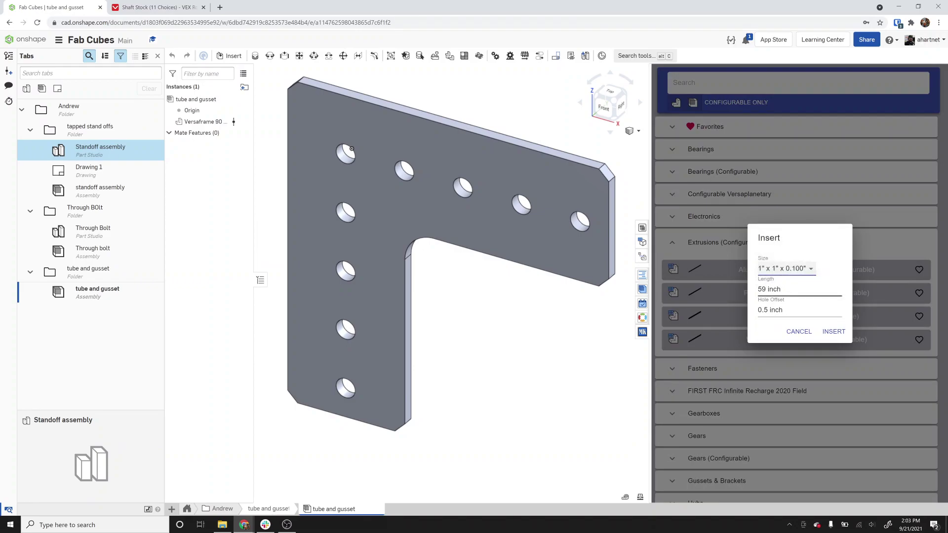
double_click(755, 293)
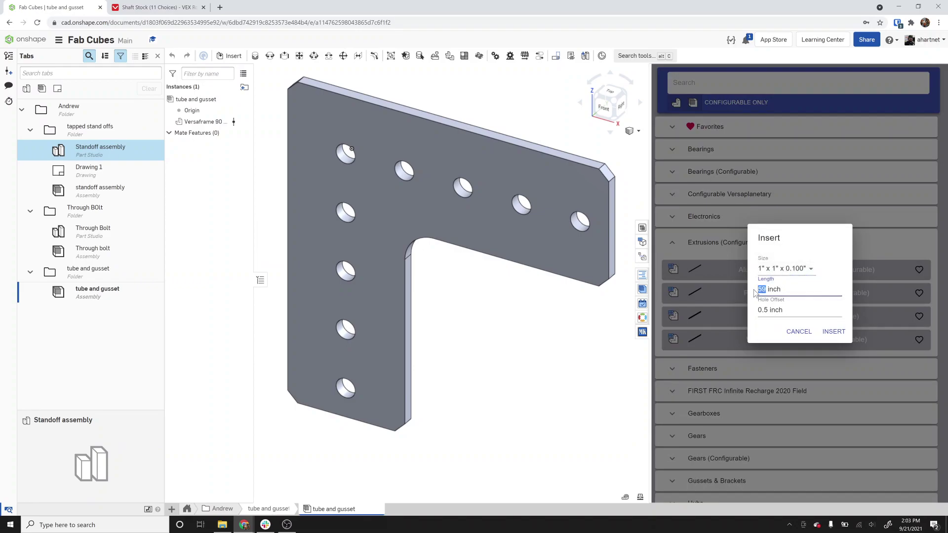
text(6)
click(835, 332)
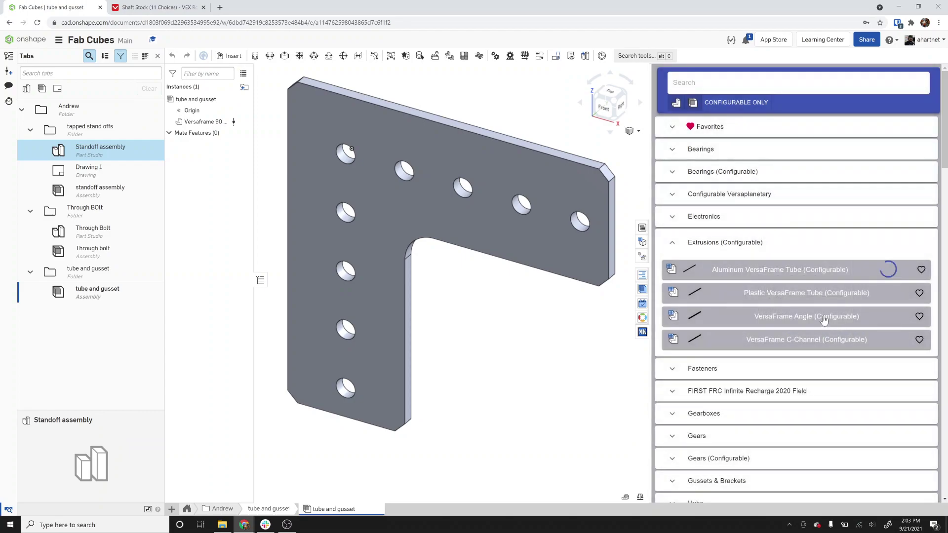
Insert a second Aluminum VersaFrame Tube, size 1" x 1" x 0.100" and length 5 inch, and move one tube away from the gusset
click(799, 270)
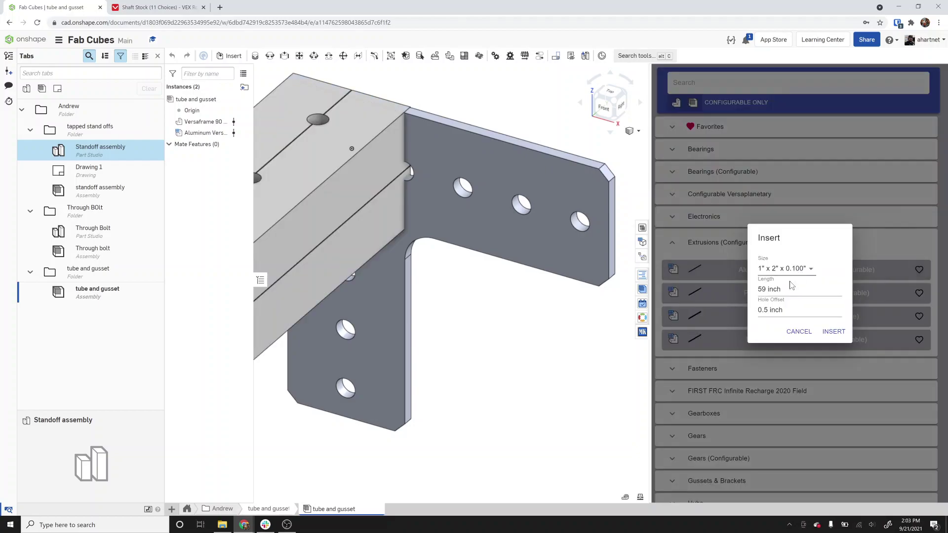
click(791, 277)
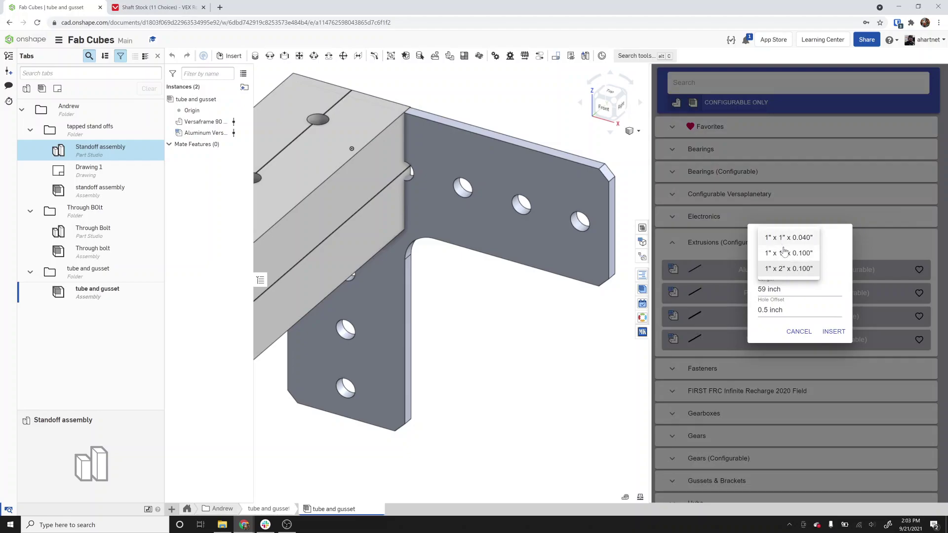
click(784, 252)
double_click(760, 290)
text(5)
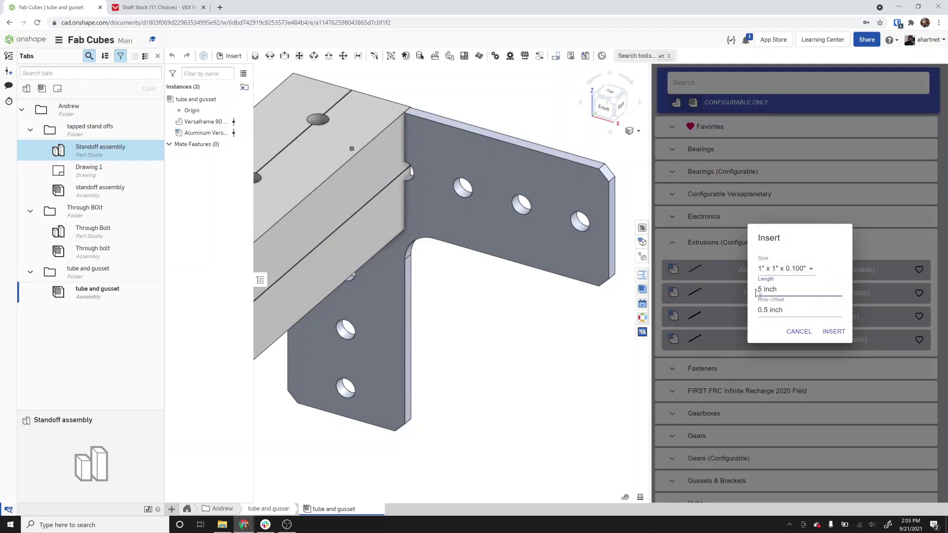
click(824, 332)
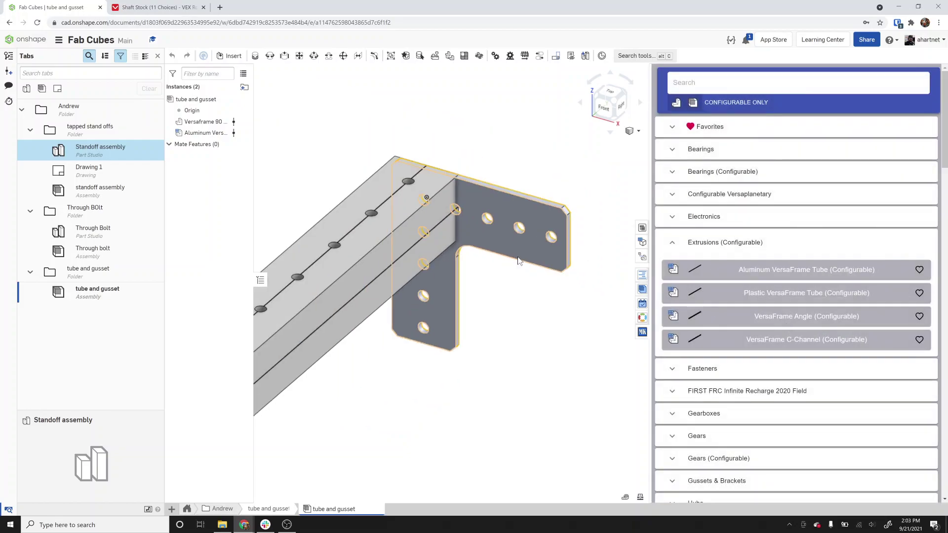
scroll(513, 253, down, 5)
drag(437, 296, 319, 206)
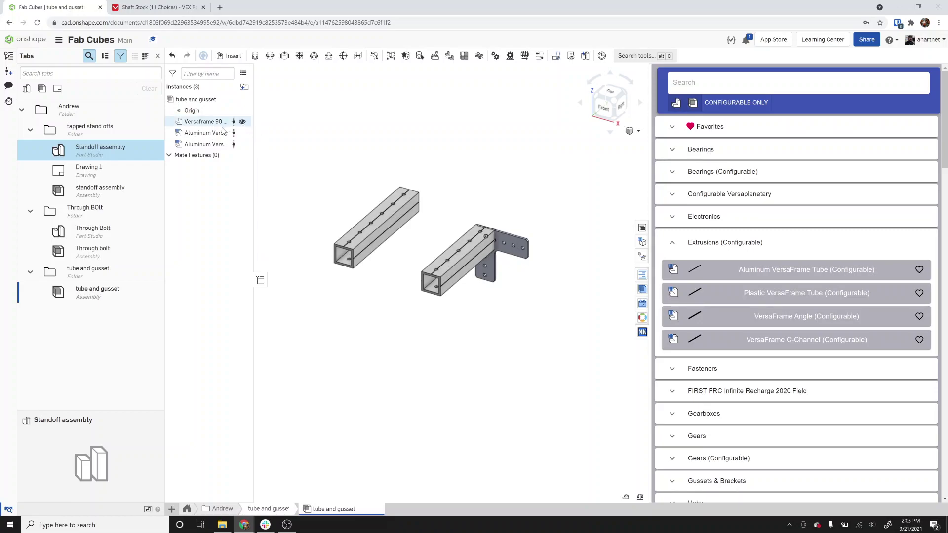
Hide the document's tab list and widen the instance list so the full tube and gusset names fit
right_click(212, 135)
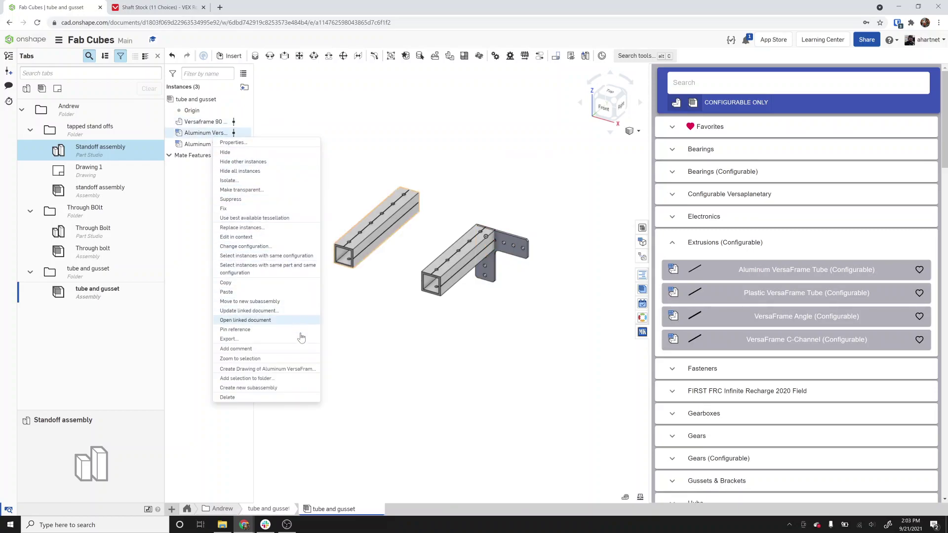
click(277, 109)
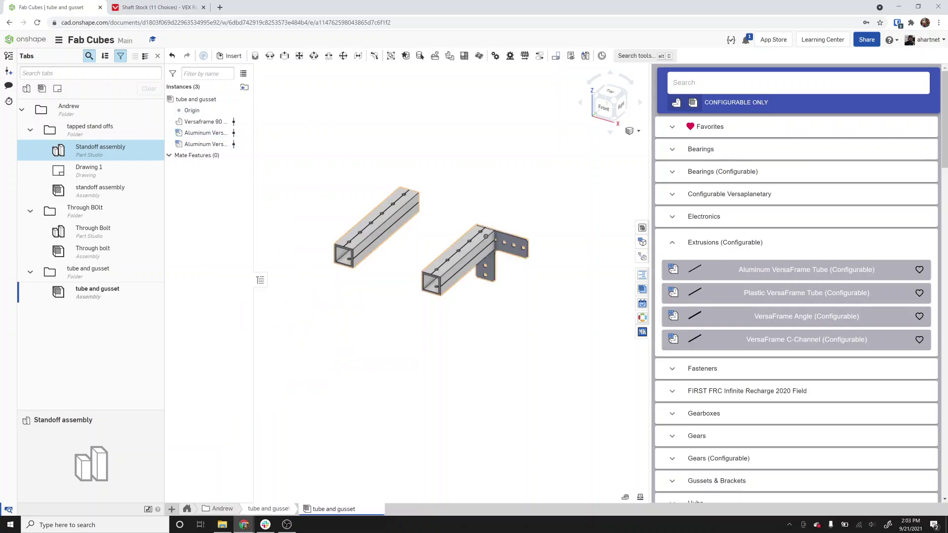
click(157, 58)
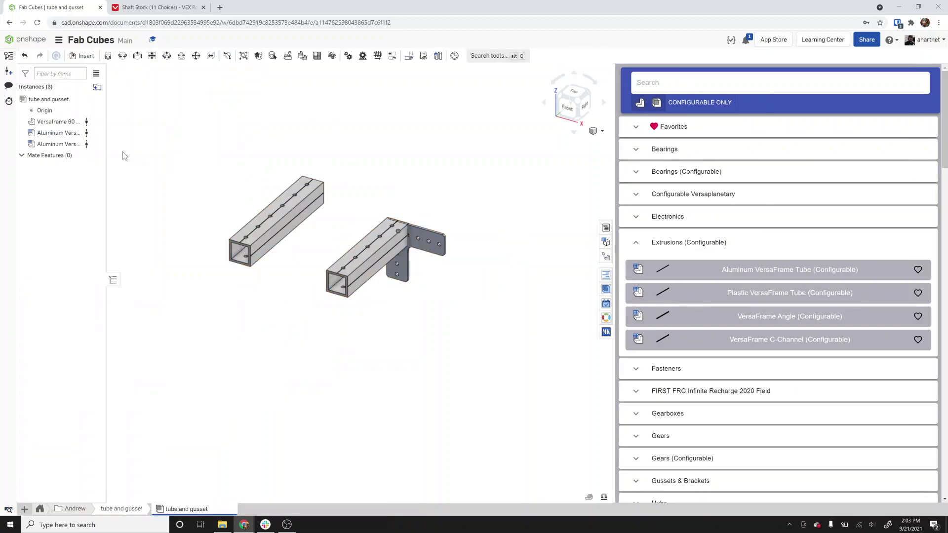
drag(104, 155, 162, 150)
click(96, 134)
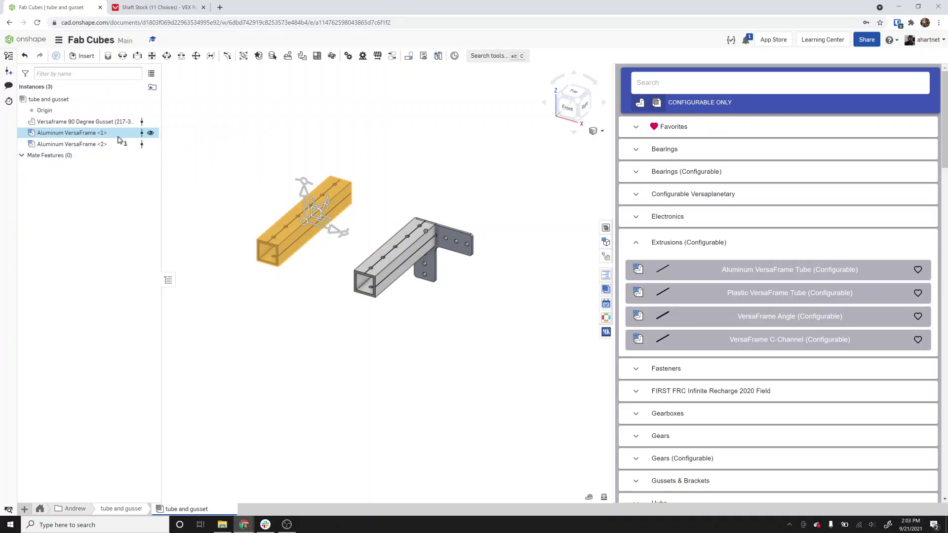
mouse_move(114, 137)
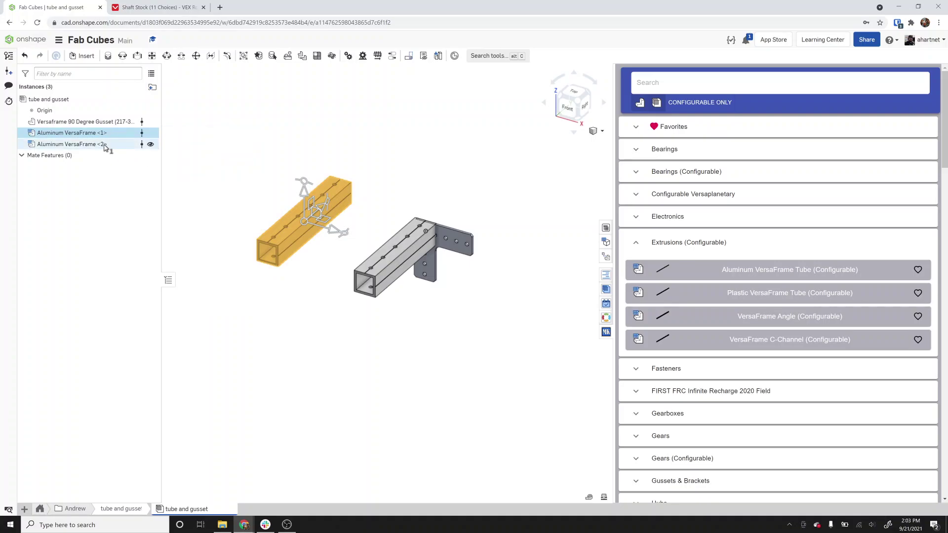
Check the length of the tube standing away from the gusset by measuring its long edges
click(299, 235)
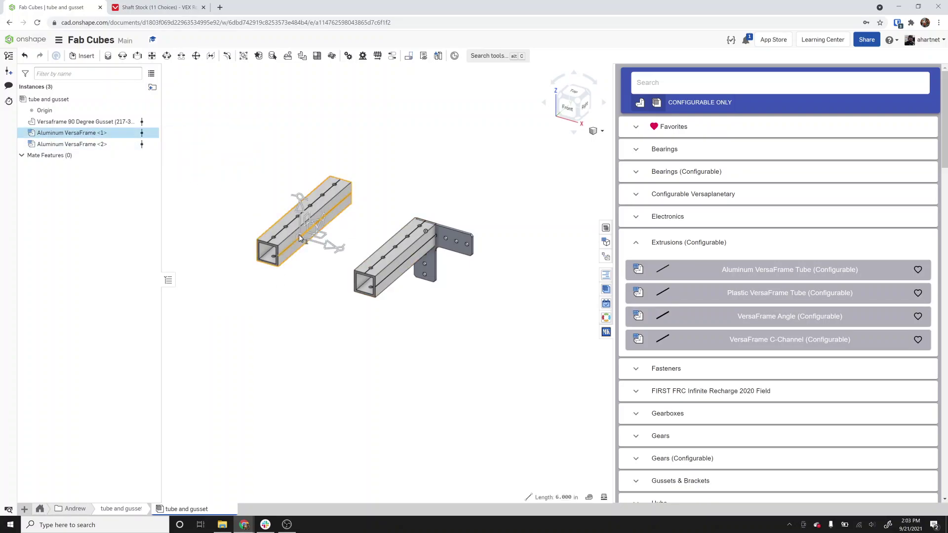
click(304, 239)
click(252, 299)
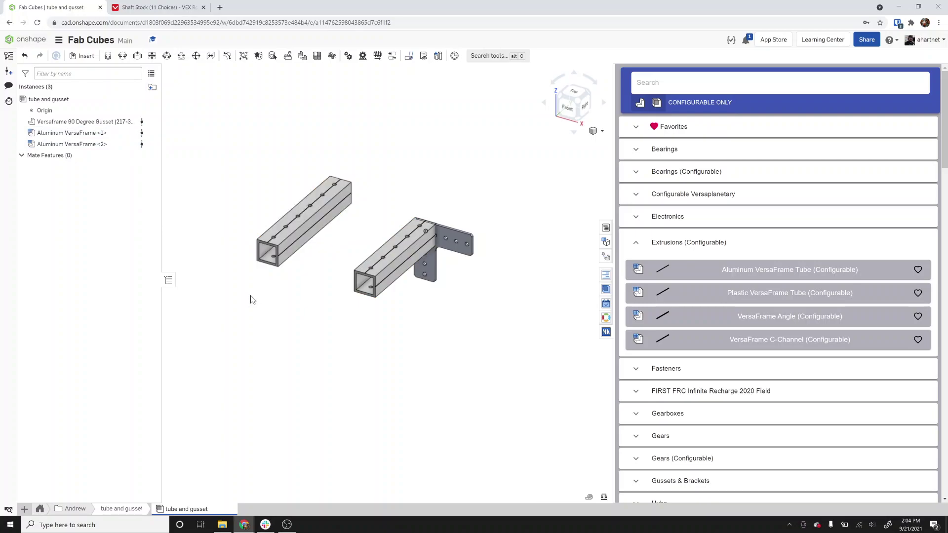
click(276, 245)
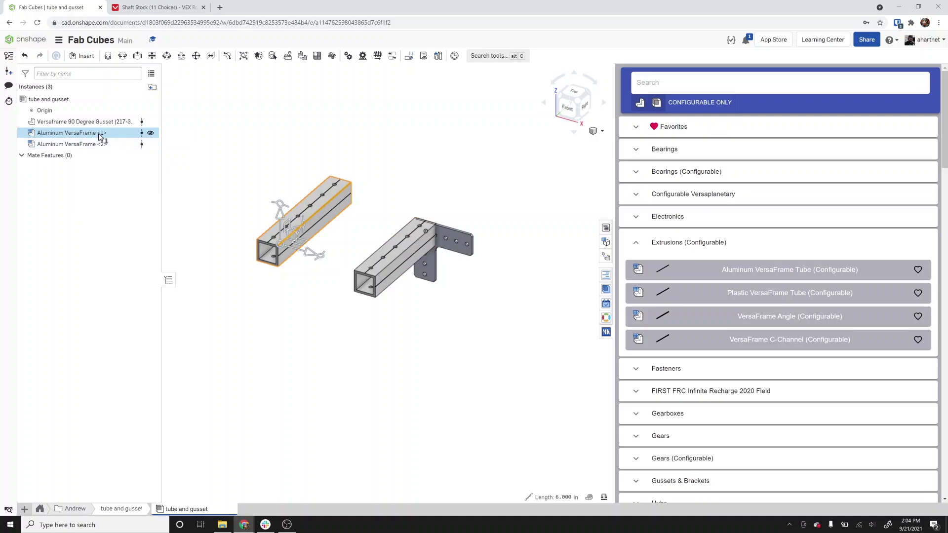
click(149, 133)
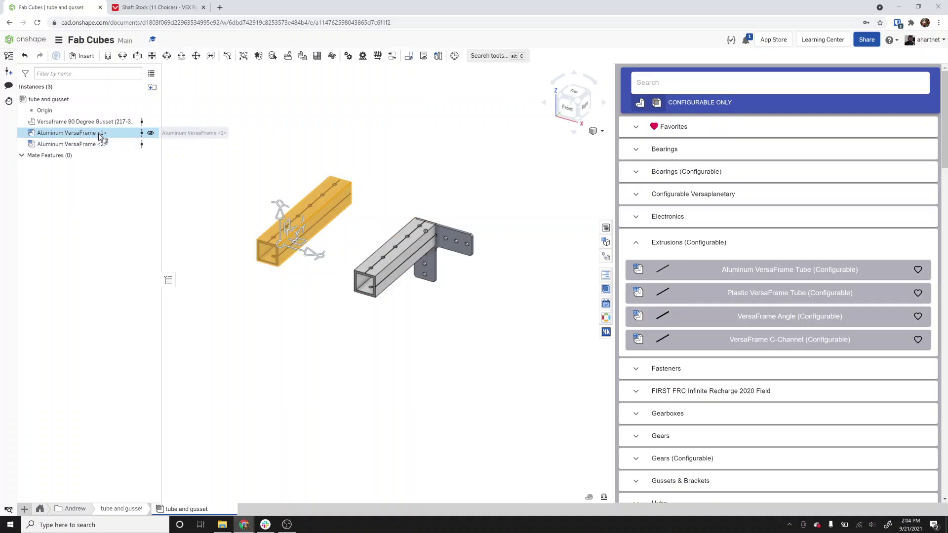
Close the parts library and copy the 6 in VersaFrame tube, pasting three more instances into the assembly
click(606, 332)
right_click(96, 141)
click(140, 286)
right_click(197, 218)
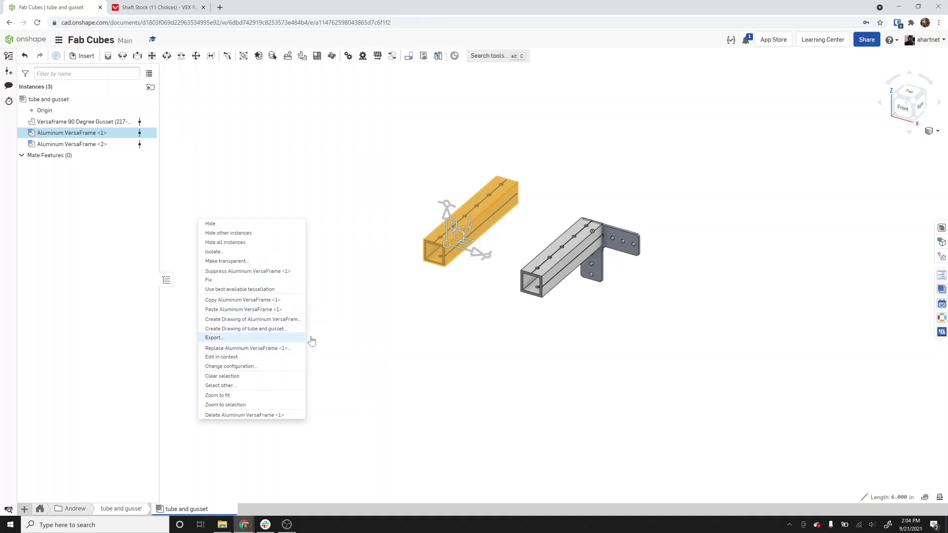
click(354, 340)
right_click(102, 134)
click(118, 290)
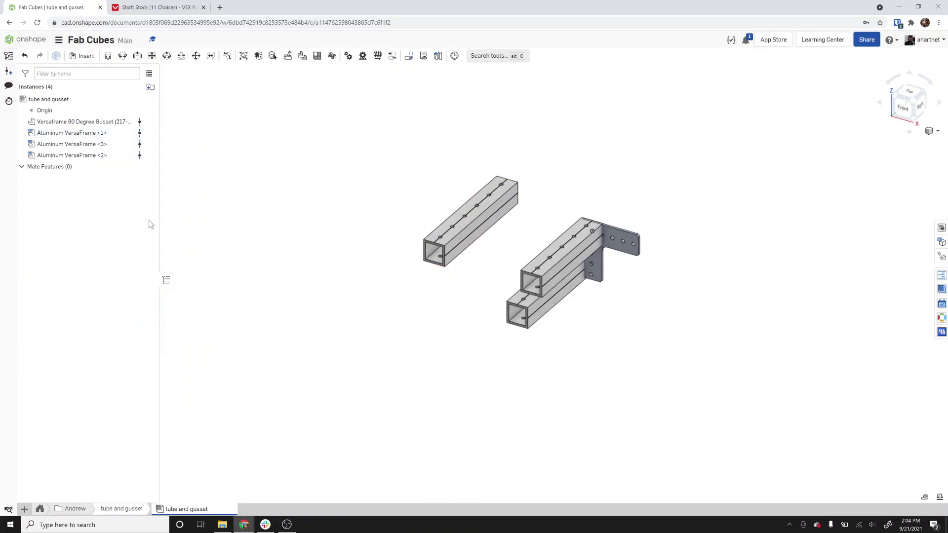
right_click(106, 157)
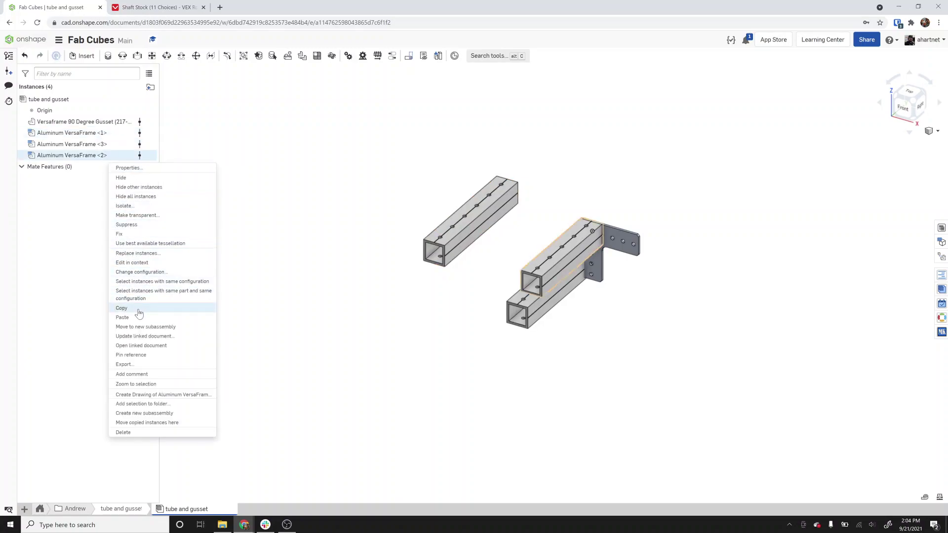
click(124, 318)
right_click(102, 160)
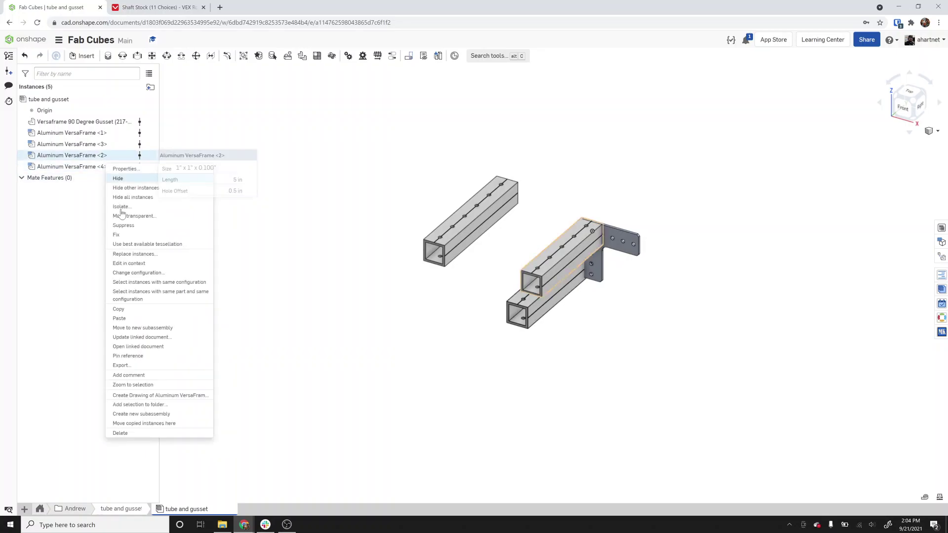
click(120, 319)
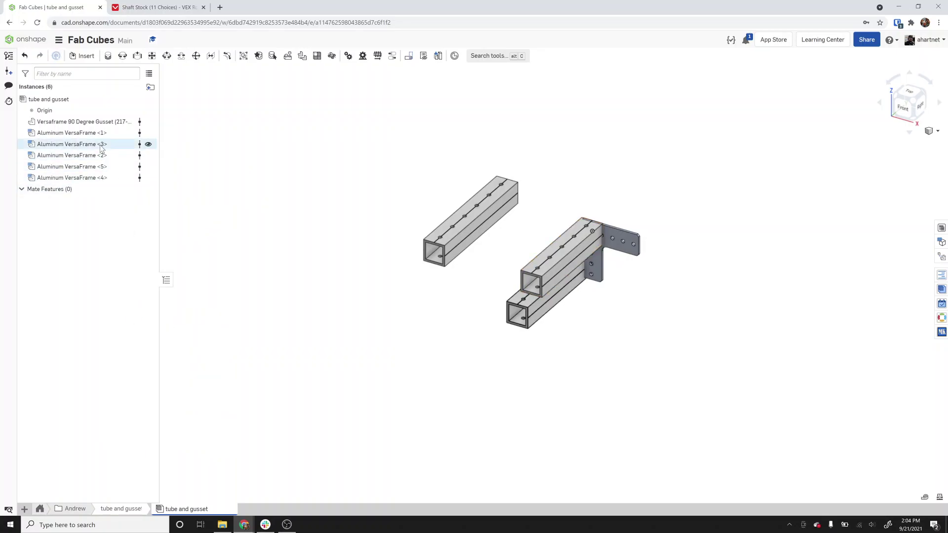
Create an instance folder named "6 in pieces" in the tube and gusset assembly
right_click(25, 146)
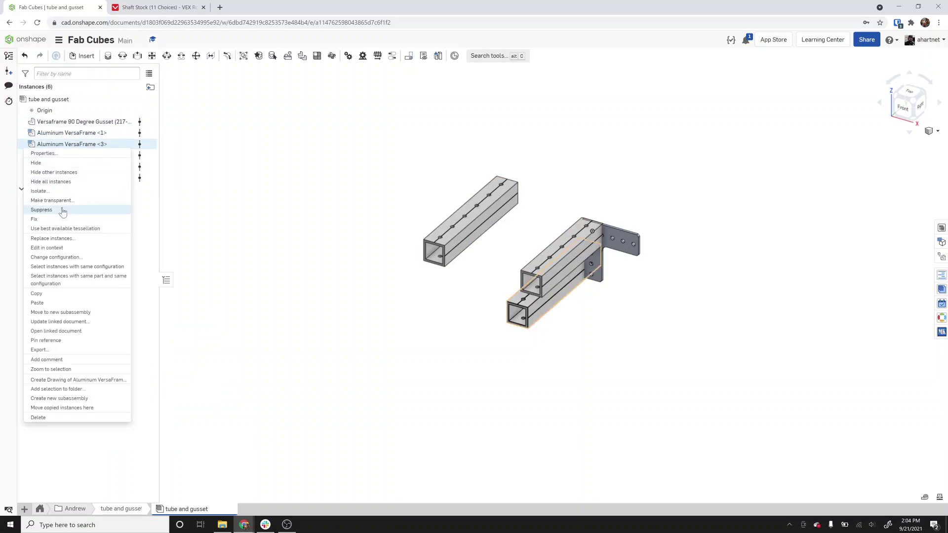
click(149, 89)
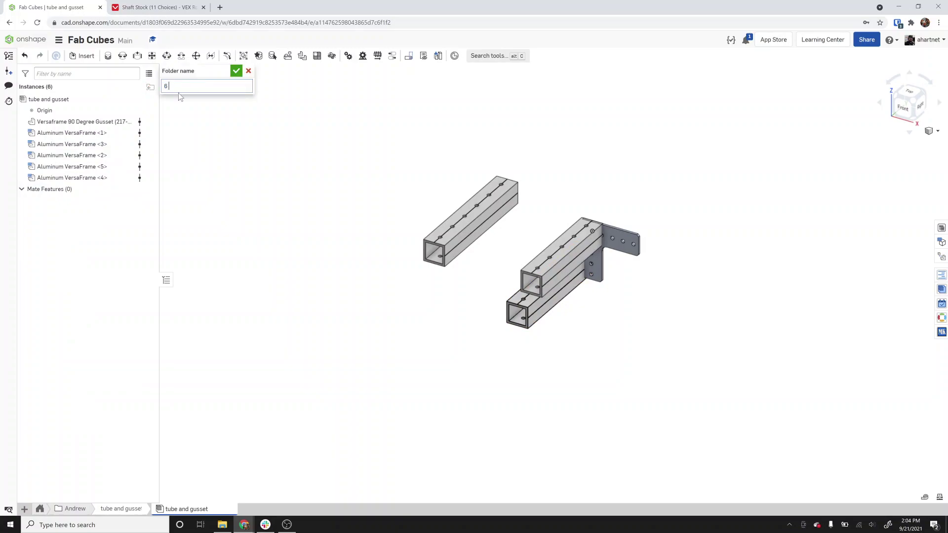
text(6 in pieces)
key(Return)
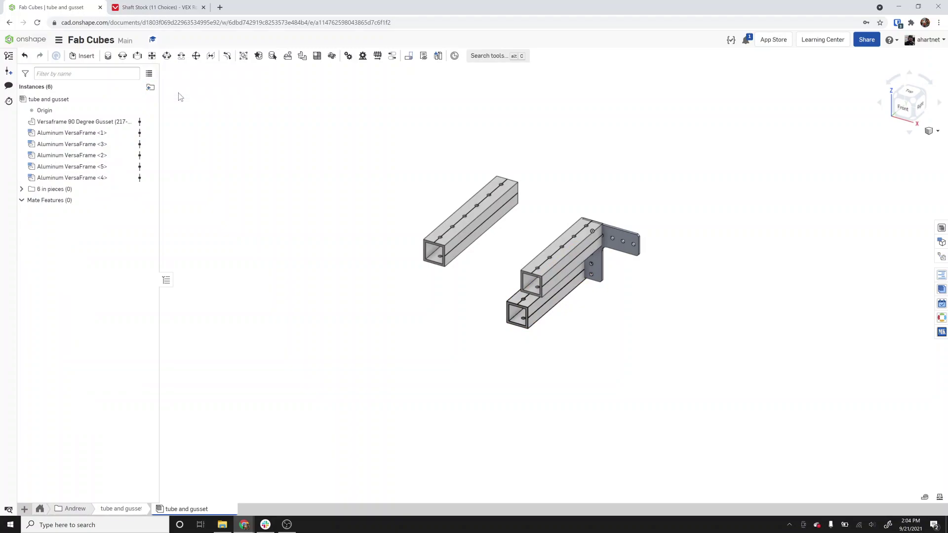
Move the four 6 in VersaFrame tubes into the "6 in pieces" folder
click(103, 134)
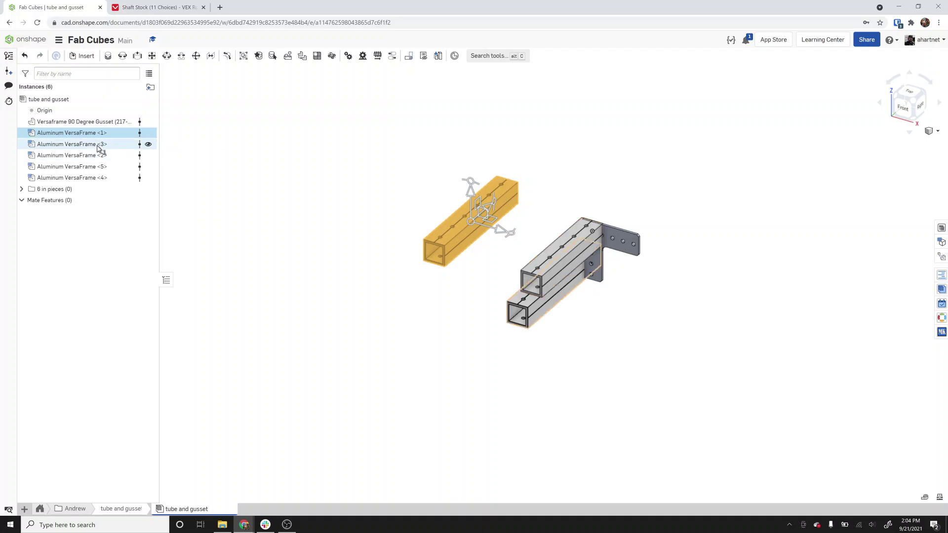
right_click(100, 150)
key(Escape)
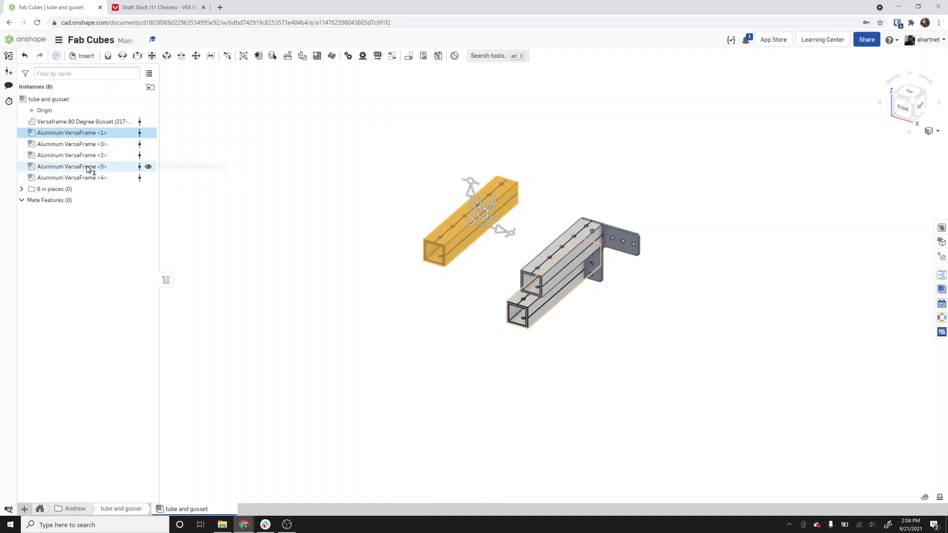
ctrl+click(89, 145)
ctrl+click(89, 167)
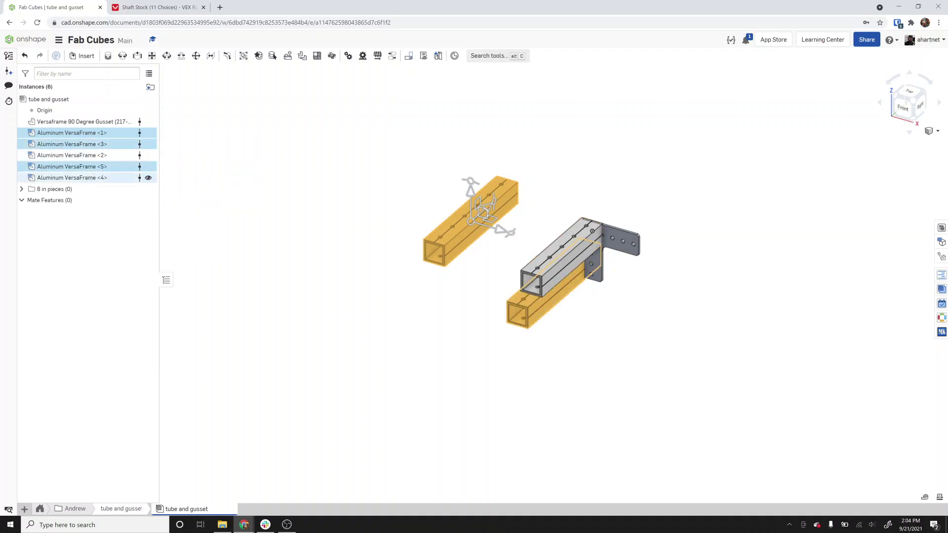
ctrl+click(89, 179)
drag(88, 181, 69, 192)
click(437, 307)
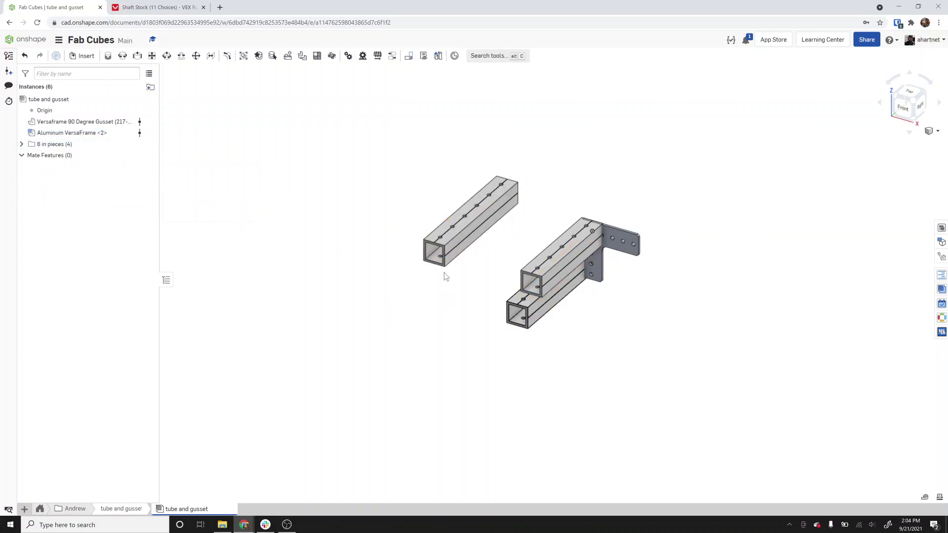
Copy the 5 in Aluminum VersaFrame tube instance
click(68, 134)
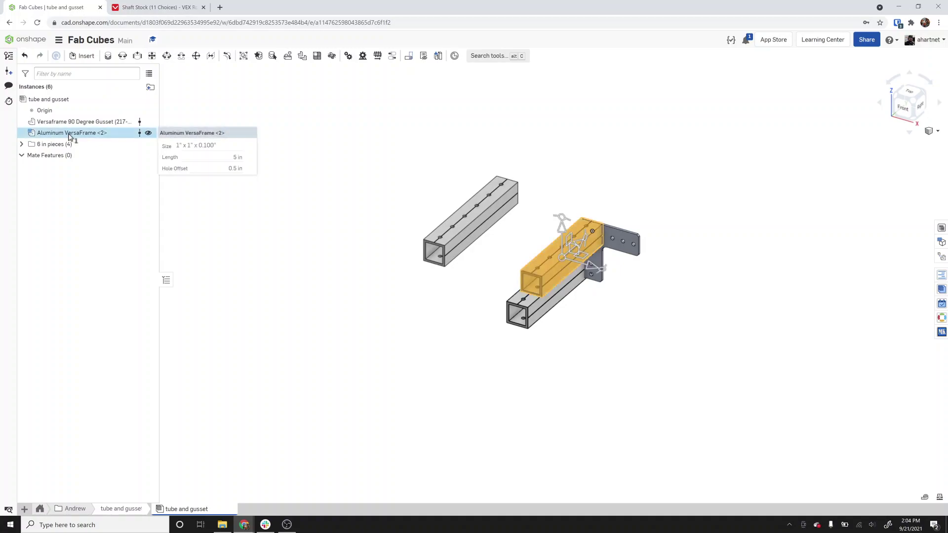
right_click(73, 137)
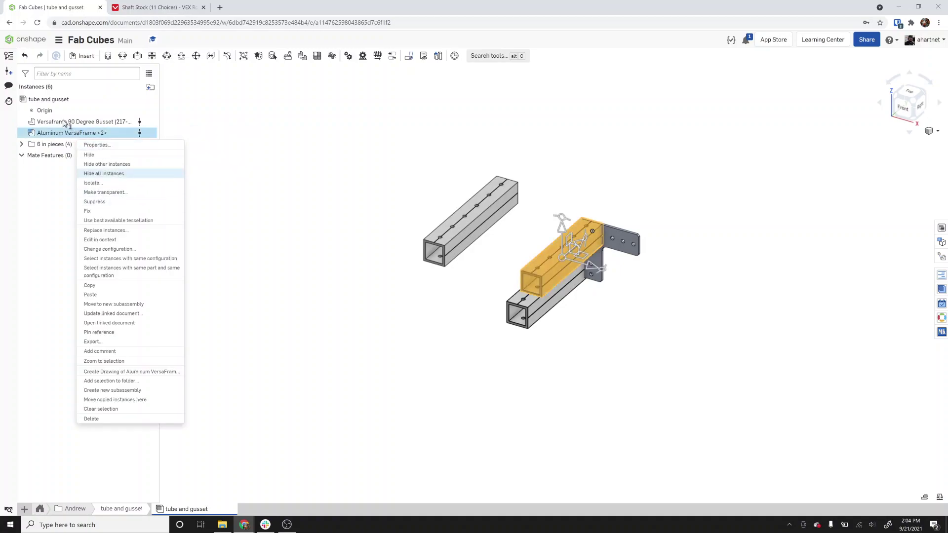
click(61, 134)
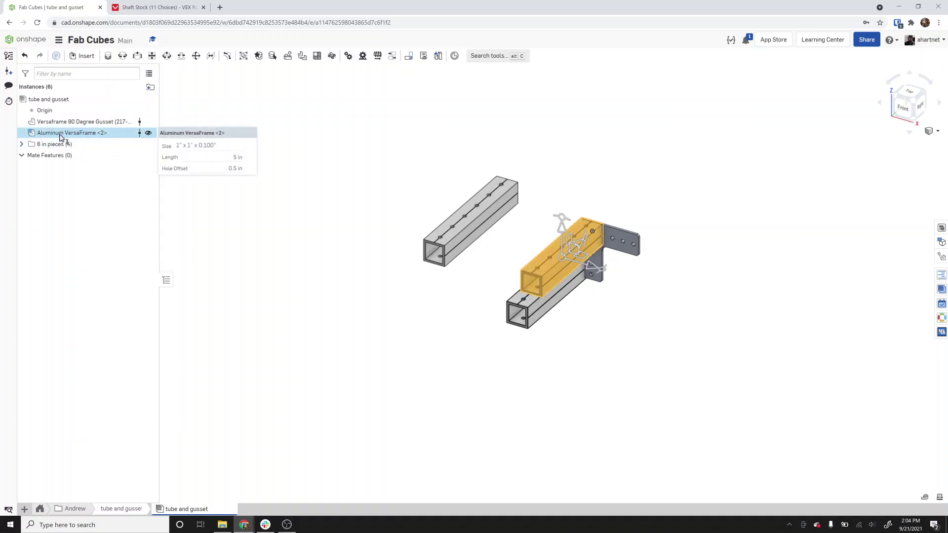
right_click(60, 137)
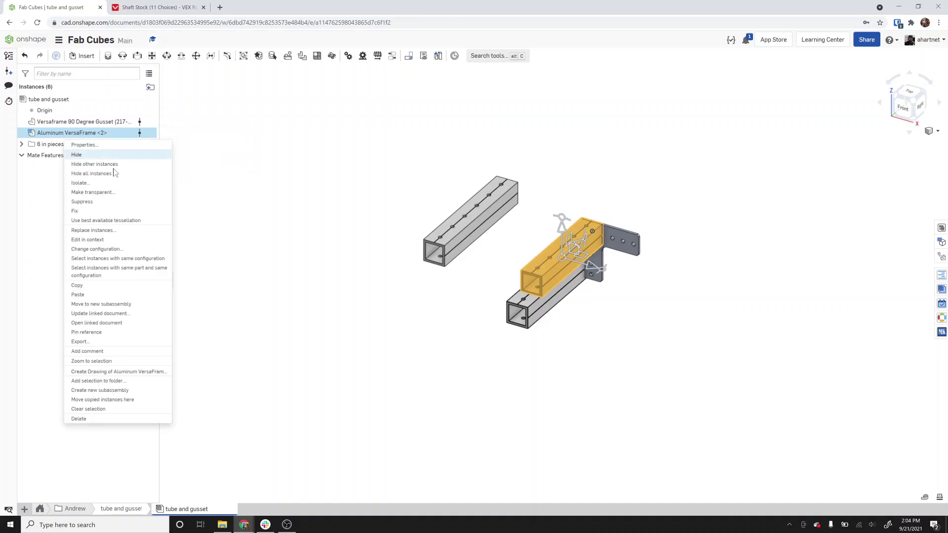
click(94, 290)
mouse_move(128, 142)
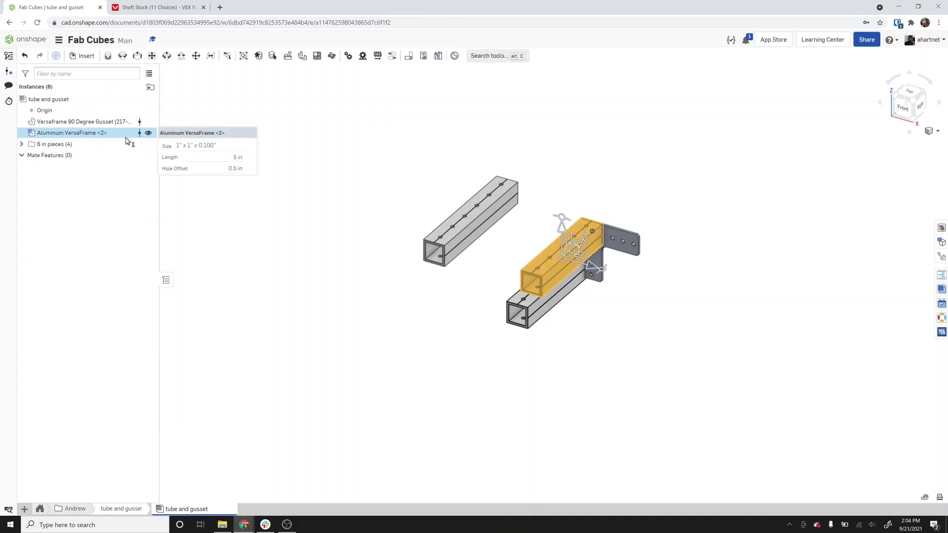
click(218, 227)
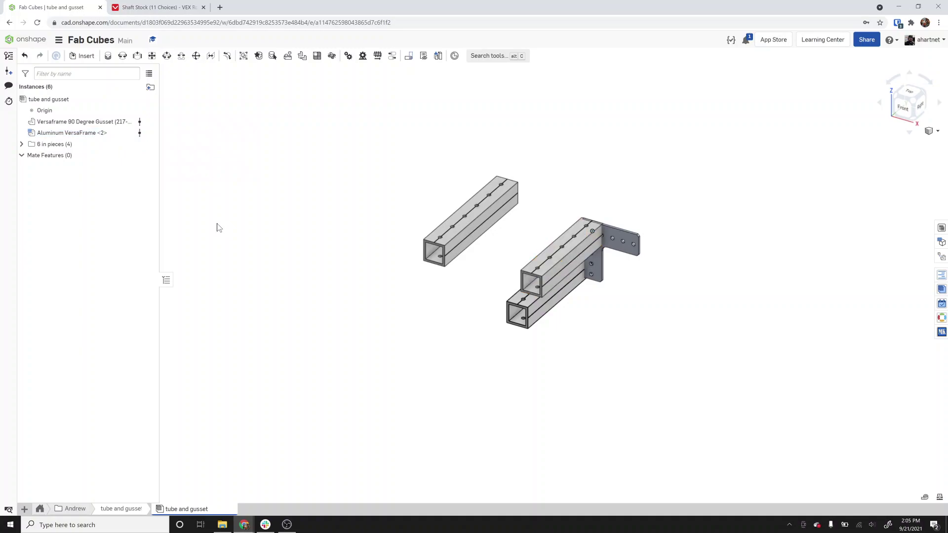
Move the 5 in tube into a new subassembly, and dissolve that subassembly again
right_click(81, 133)
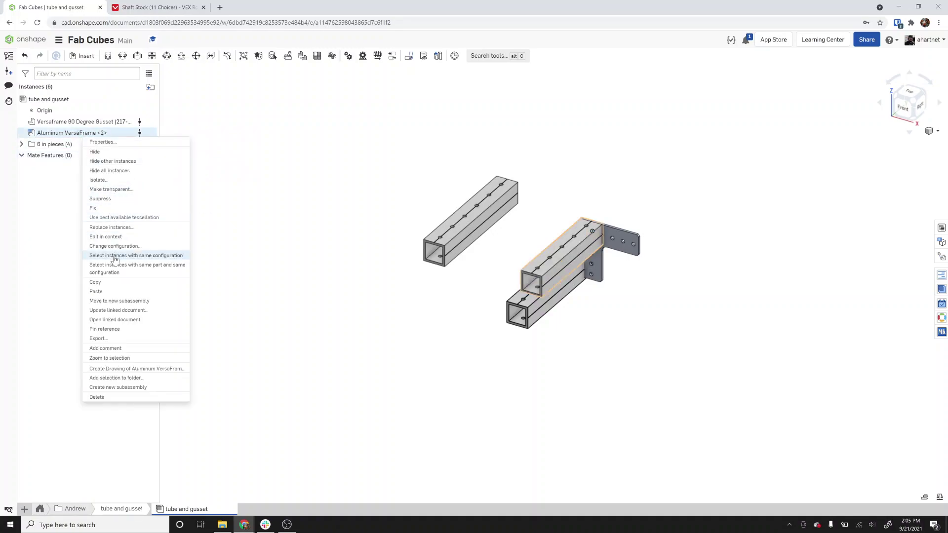
click(112, 301)
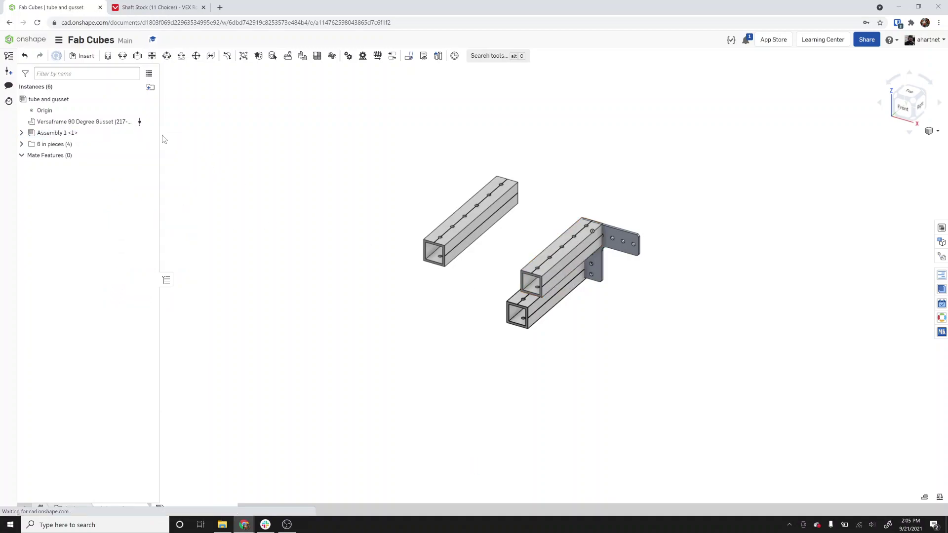
click(21, 132)
right_click(61, 139)
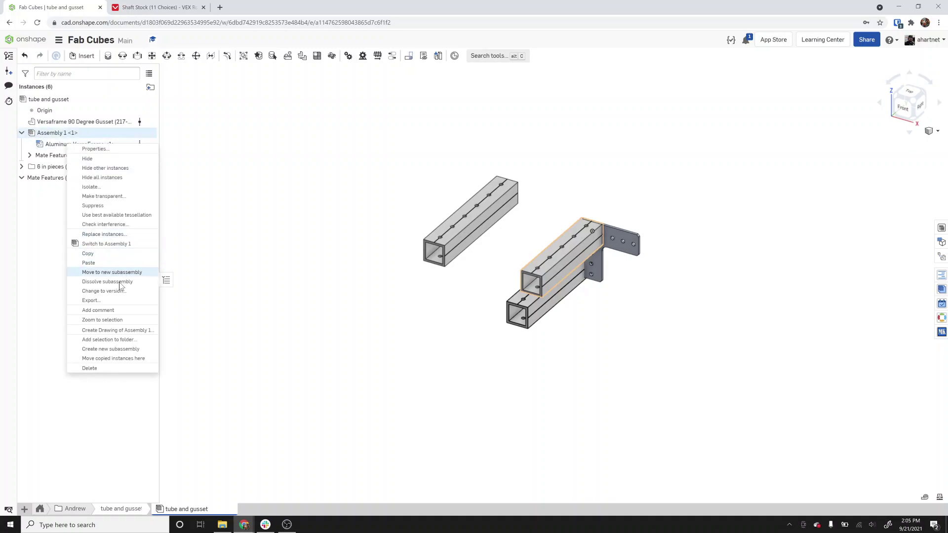
click(120, 287)
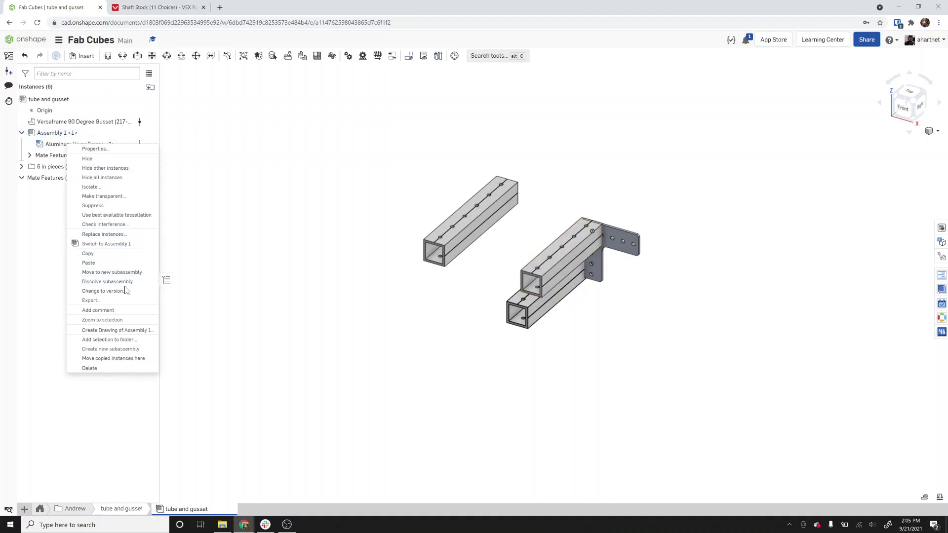
Copy the 5 in VersaFrame tube again and paste one more instance of it into the assembly
right_click(83, 133)
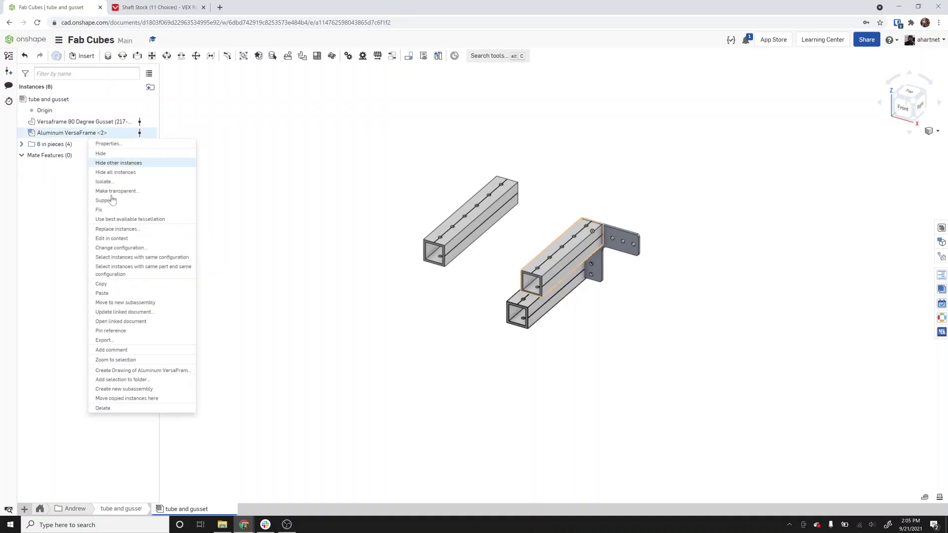
click(119, 293)
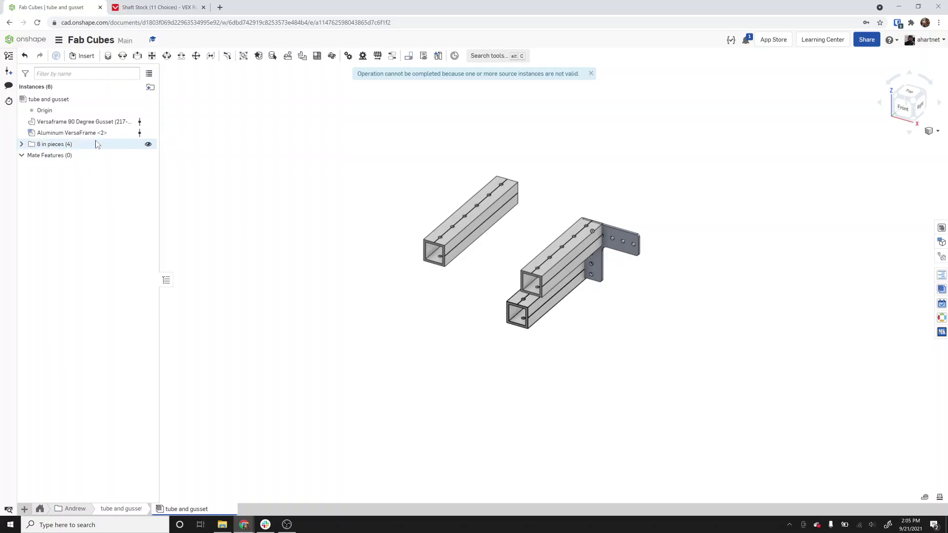
right_click(96, 134)
click(115, 285)
right_click(98, 138)
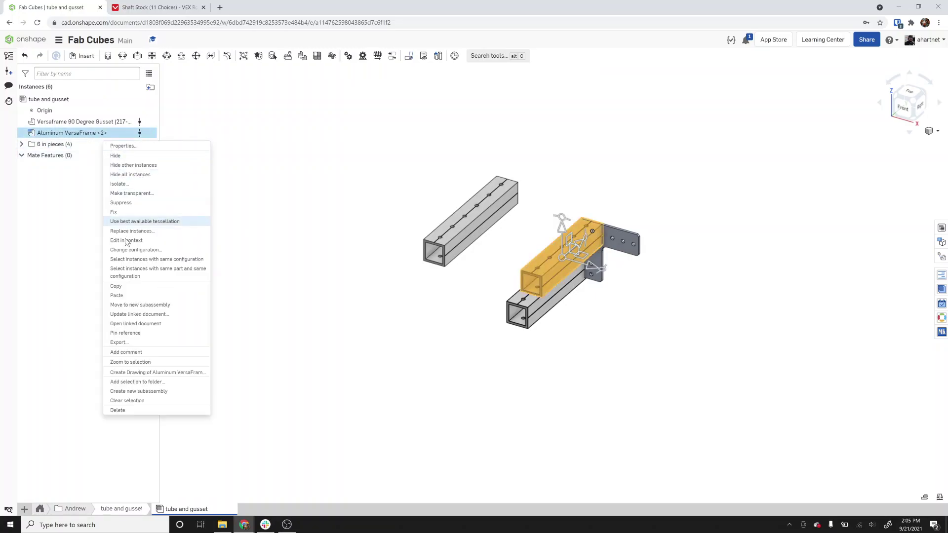
click(123, 296)
Paste three more instances of the copied 5 in Aluminum VersaFrame tube into the assembly
ctrl+click(104, 143)
right_click(106, 147)
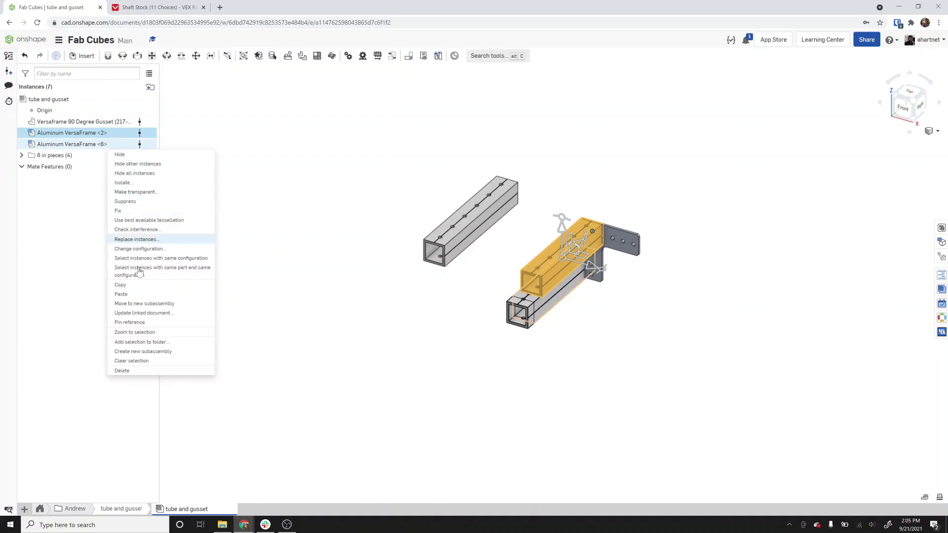
click(120, 294)
right_click(106, 156)
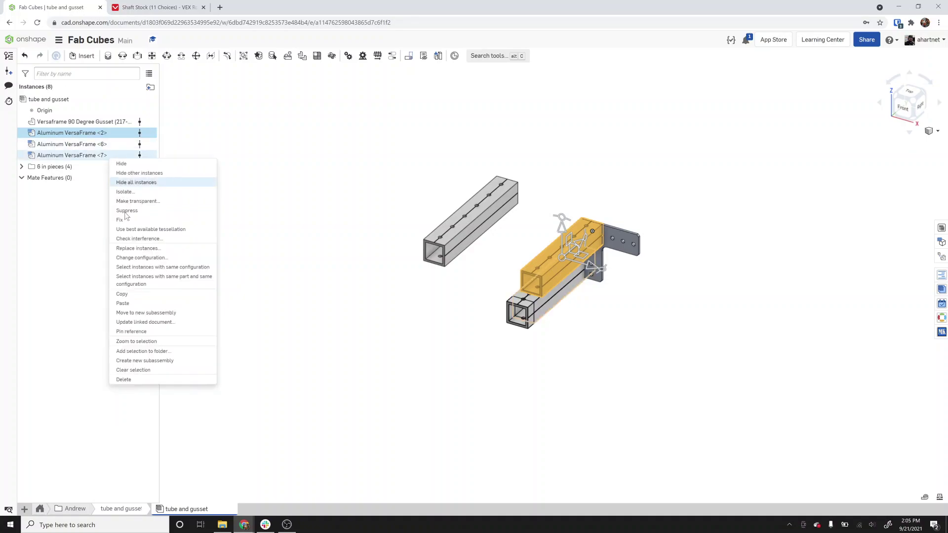
click(124, 305)
right_click(103, 167)
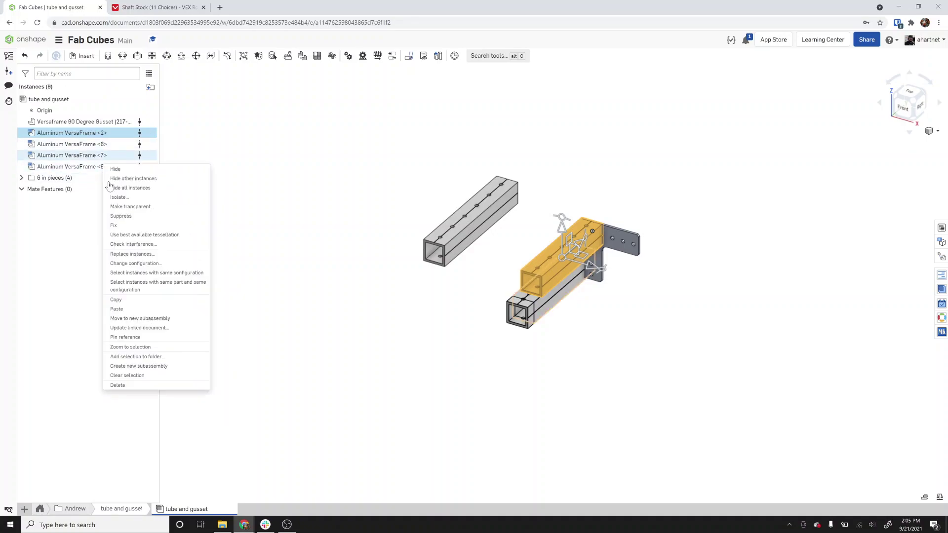
click(130, 312)
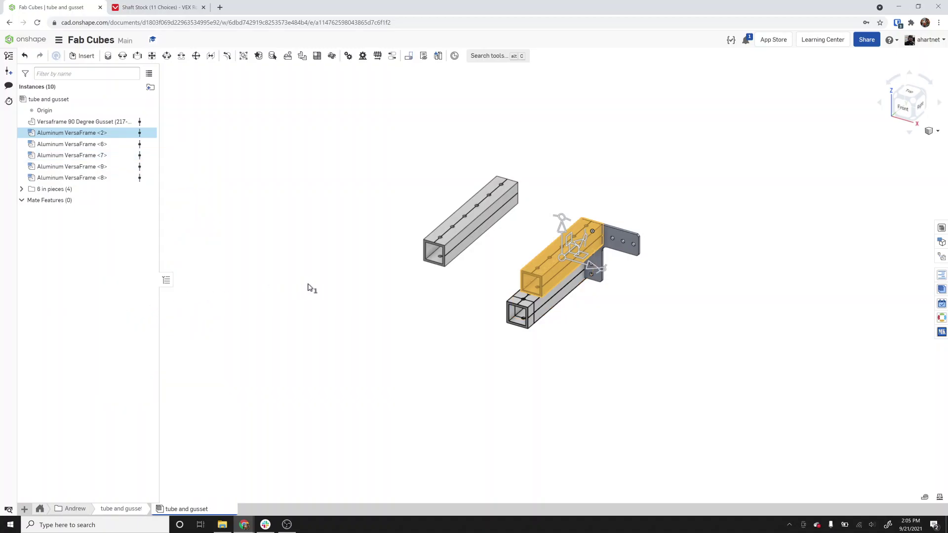
Separate the stacked tubes by moving one 5 in tube to the far side of the gusset and spreading the 6 in tubes apart
click(473, 299)
drag(553, 275, 686, 290)
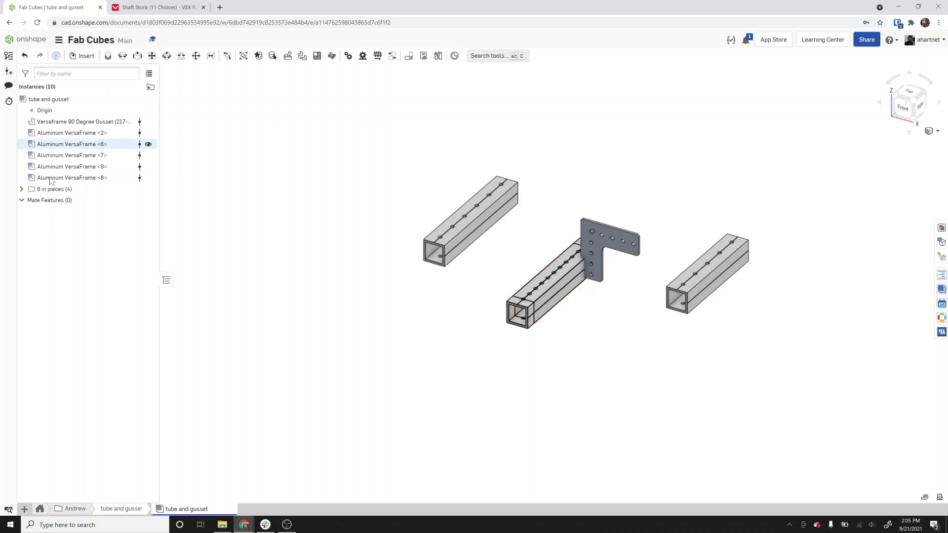
click(22, 189)
click(64, 200)
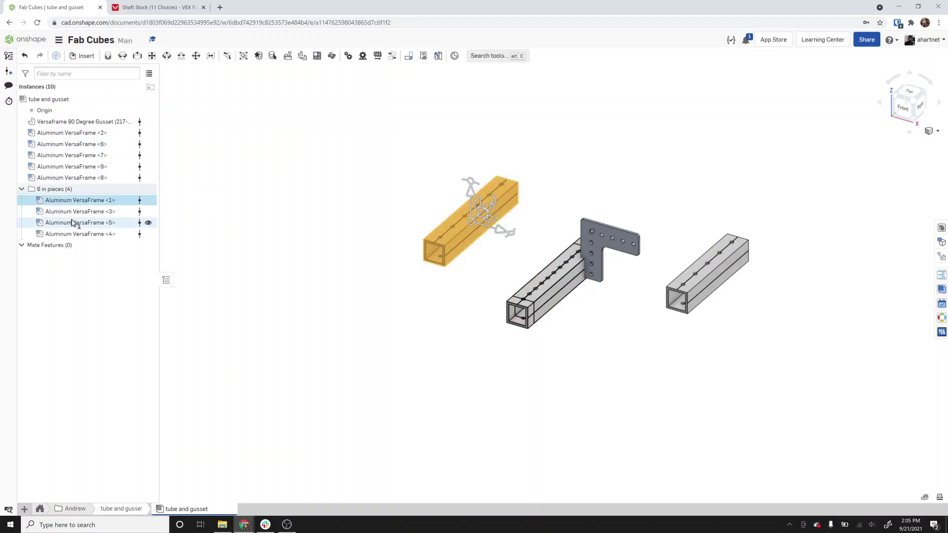
ctrl+click(76, 211)
ctrl+click(81, 223)
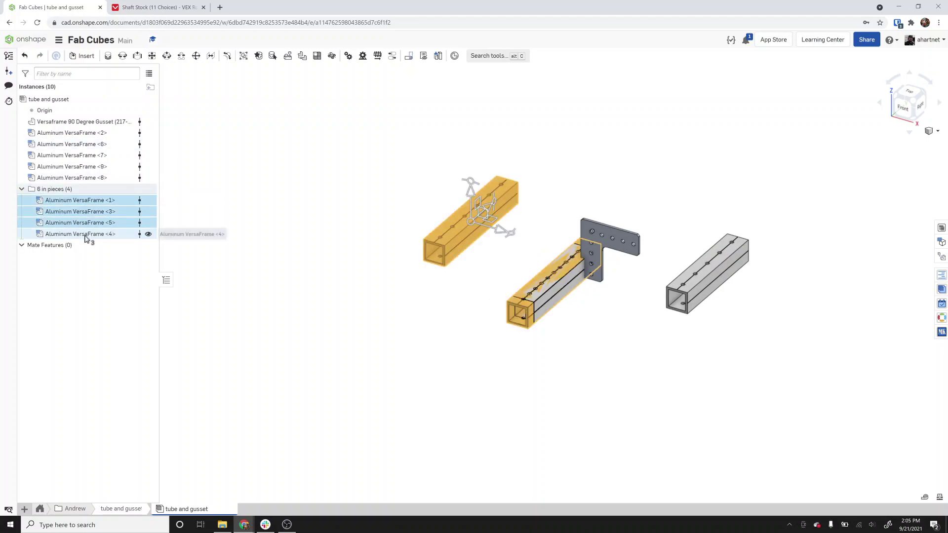
click(508, 330)
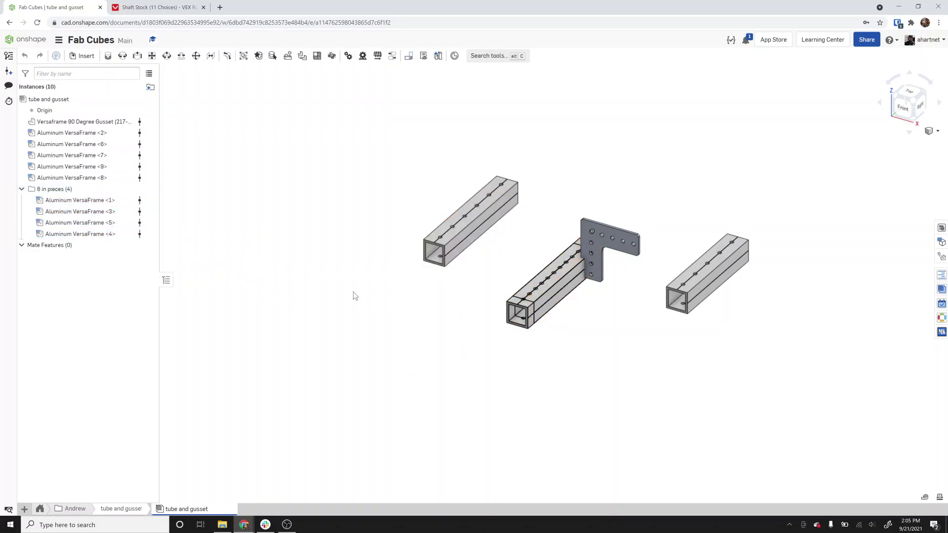
drag(512, 317, 323, 230)
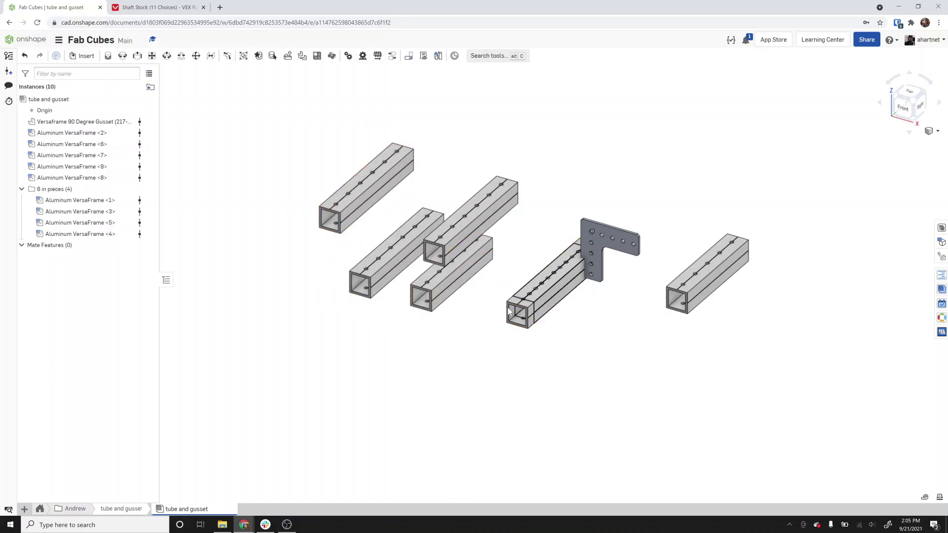
drag(496, 306, 301, 370)
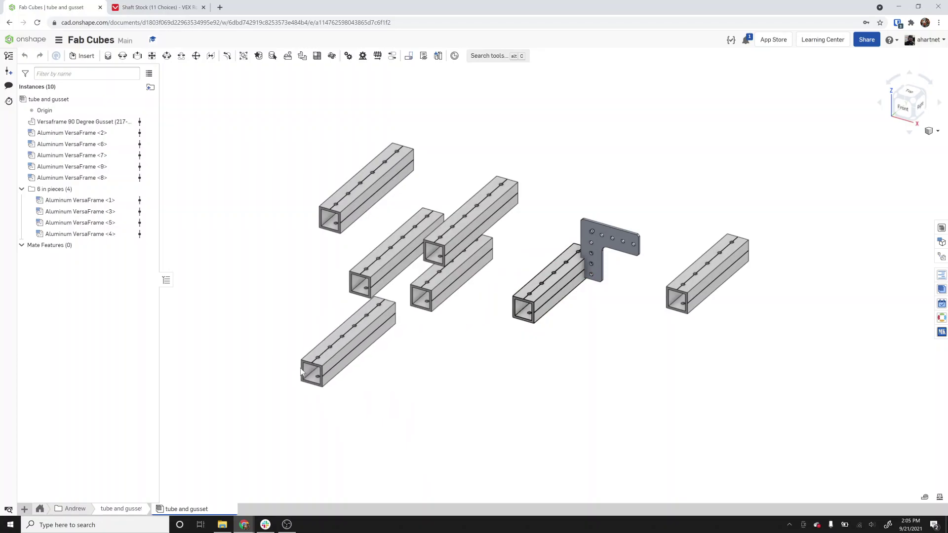
Identify the tubes in the "6 in pieces" folder and move the stray 5 in tube next to the separated 5 in tube
click(96, 202)
shift+click(96, 212)
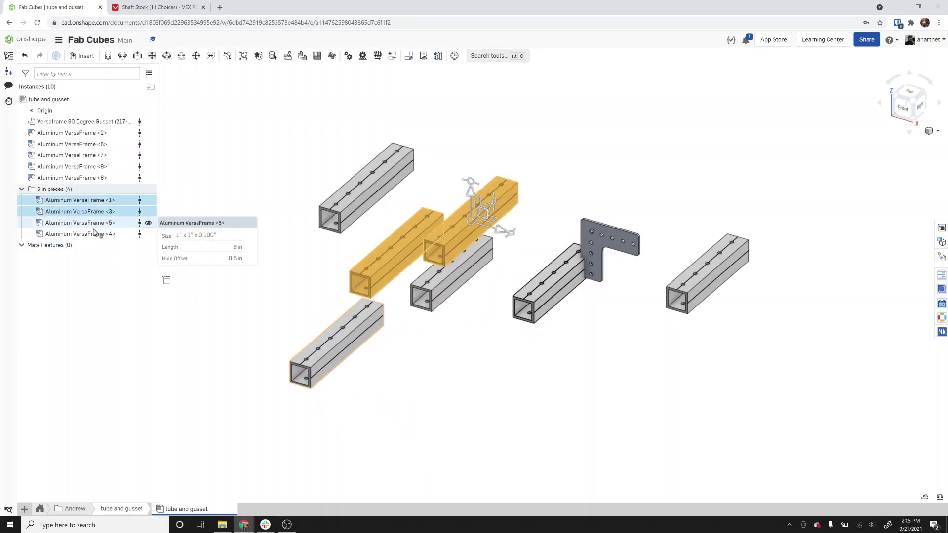
shift+click(94, 223)
click(93, 234)
click(378, 355)
drag(433, 291, 713, 321)
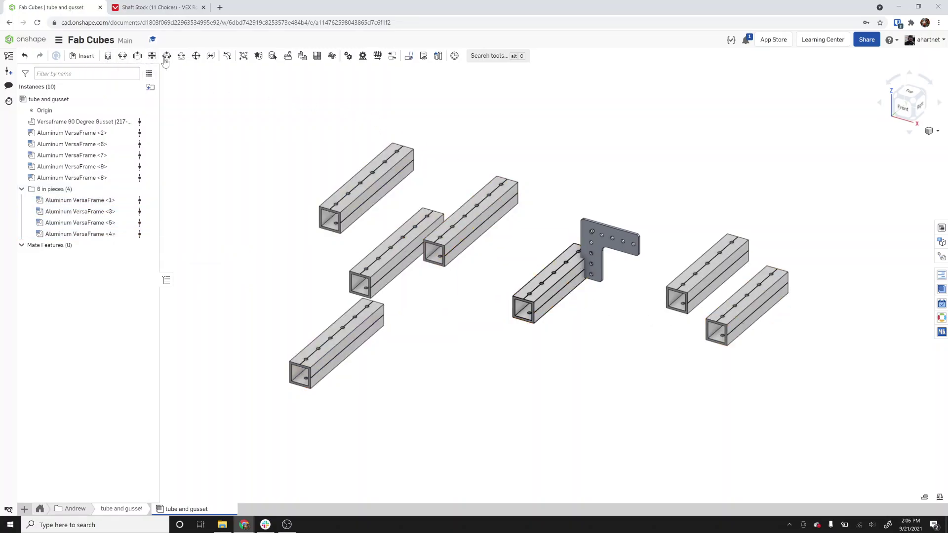
Add a Fastened mate between the lower end corner of the outermost 5 in tube and that of the rearmost 6 in tube
click(109, 56)
scroll(726, 355, up, 6)
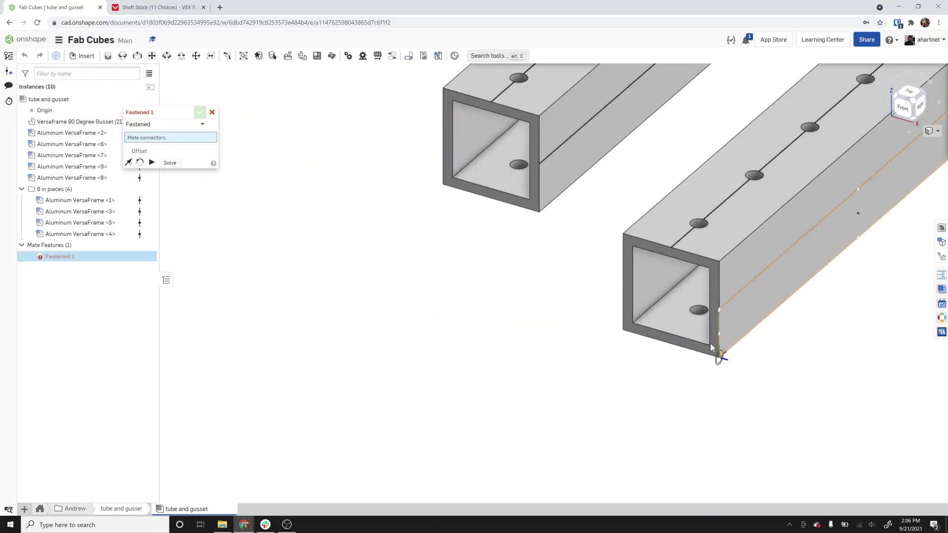
scroll(711, 346, up, 5)
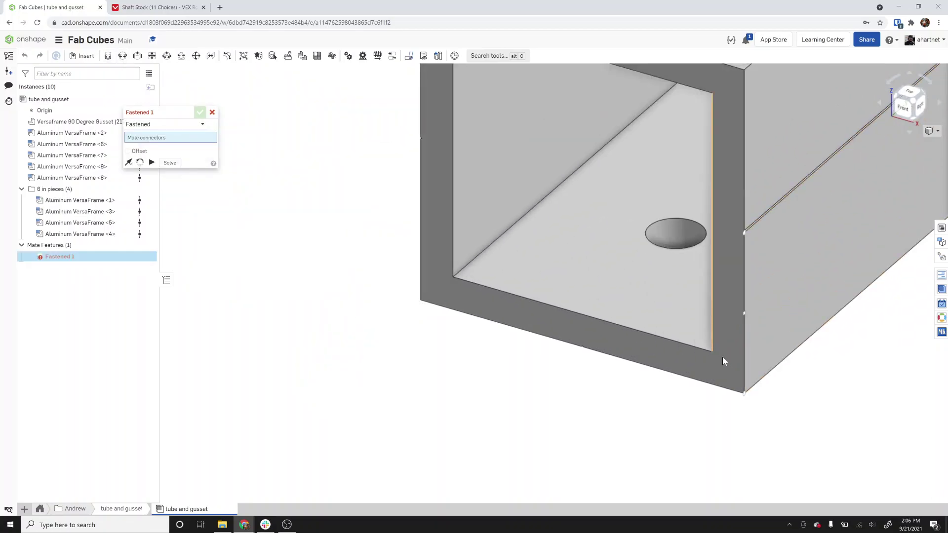
click(745, 394)
scroll(745, 390, down, 10)
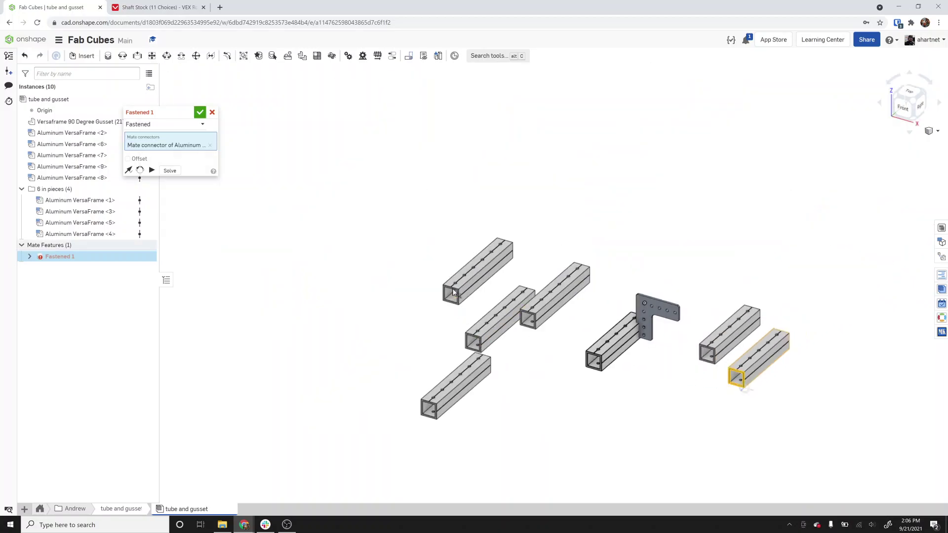
scroll(453, 293, up, 8)
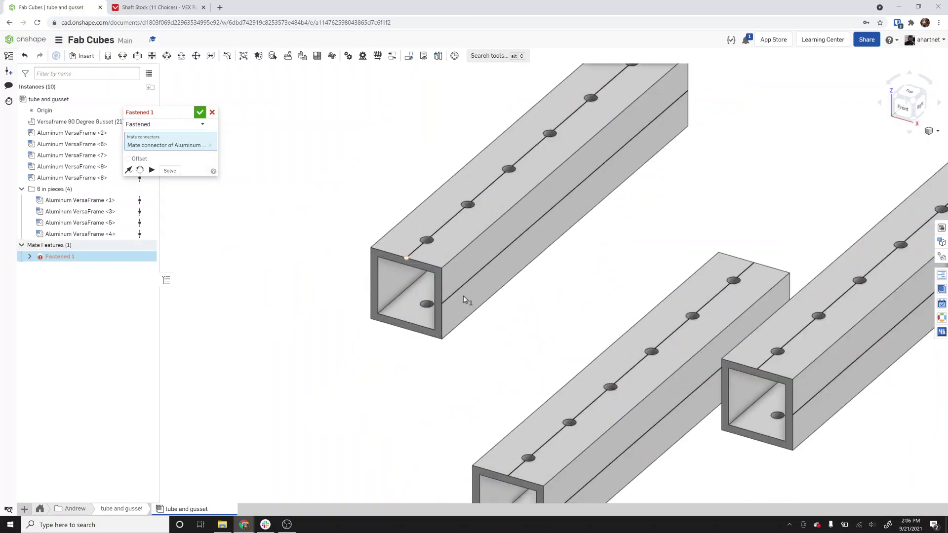
click(443, 339)
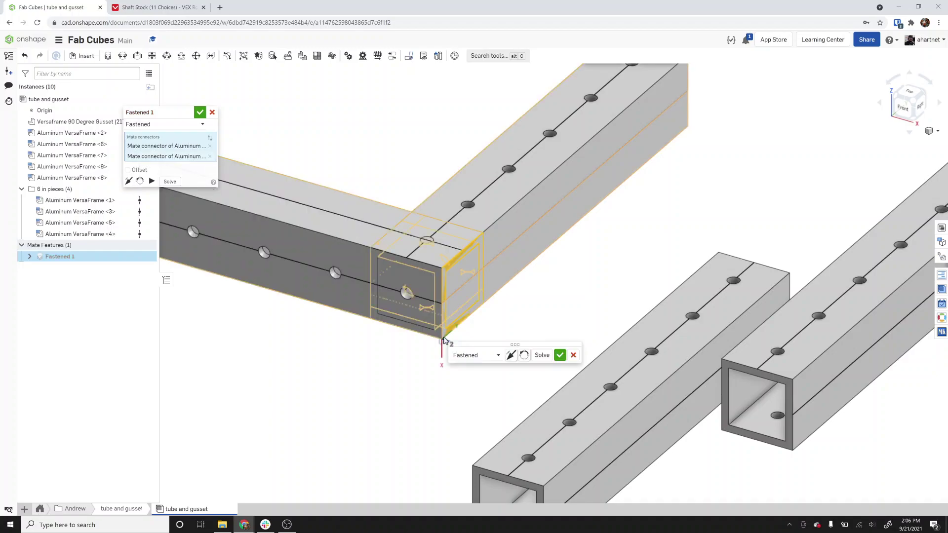
Flip and rotate the mated 5 in tube until it butts perpendicularly against the 6 in tube's inner side, and accept the mate
click(515, 359)
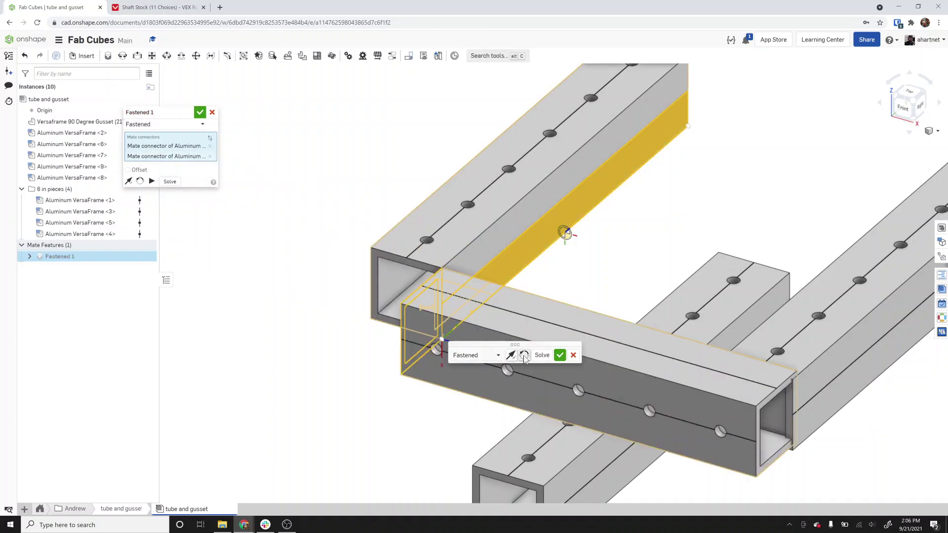
click(524, 356)
click(525, 356)
click(524, 356)
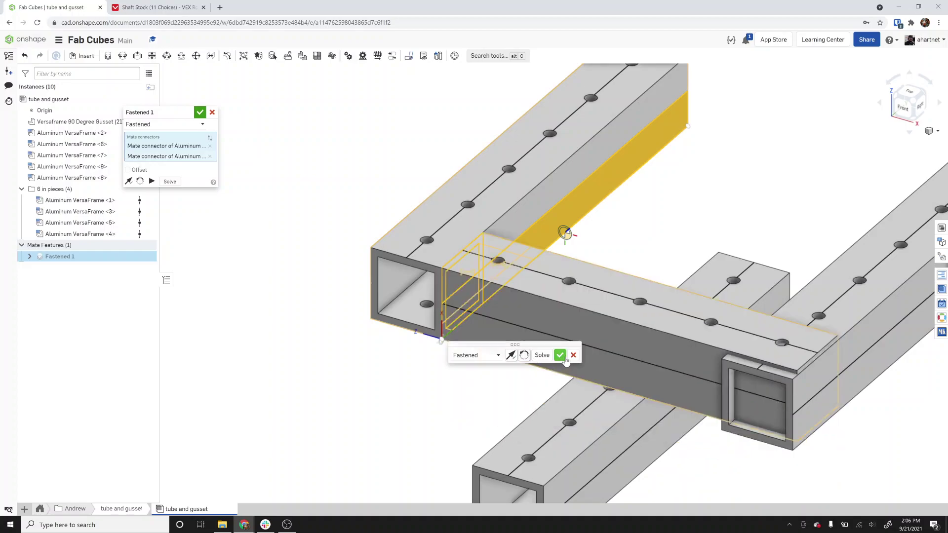
key(Return)
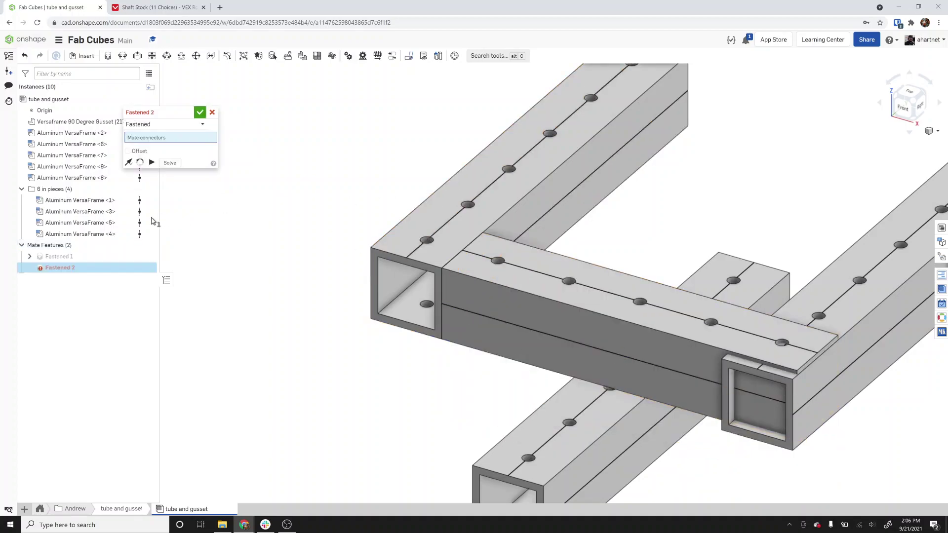
click(467, 204)
click(210, 145)
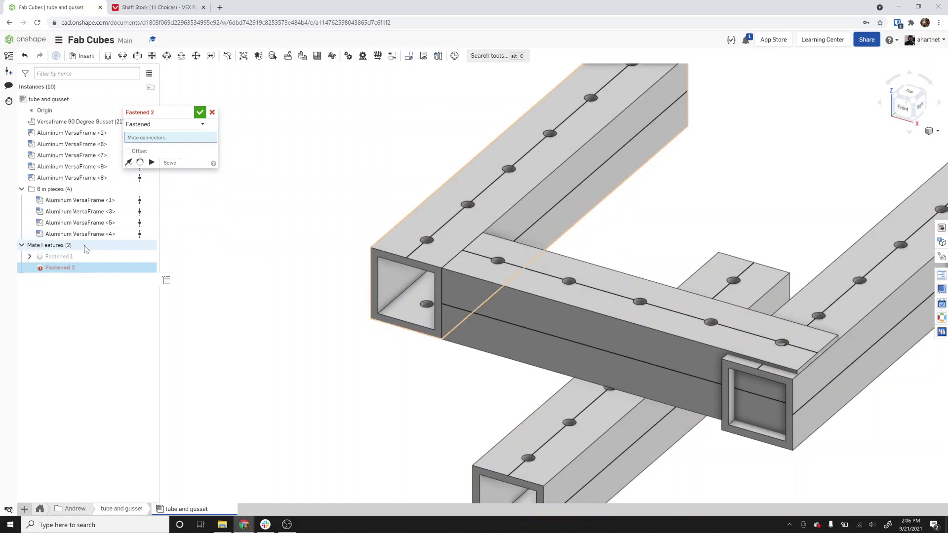
click(212, 113)
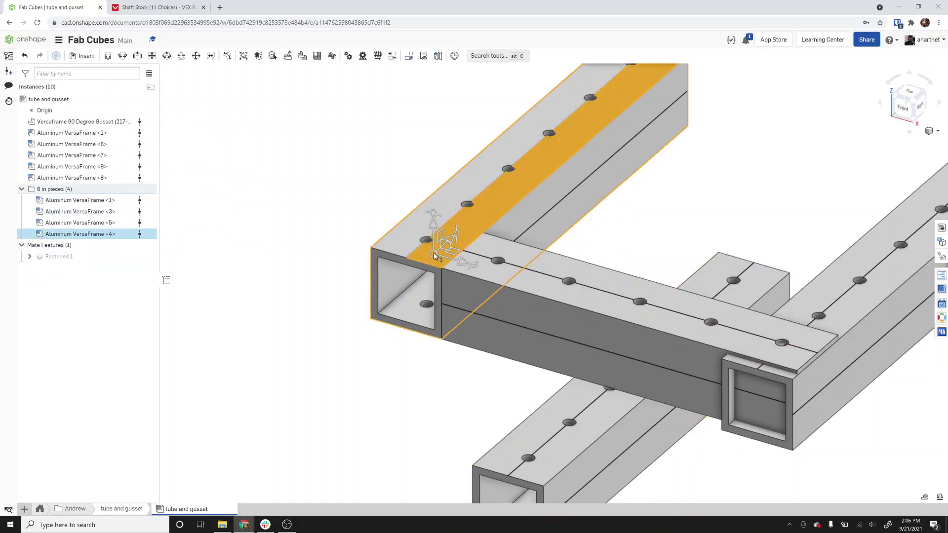
Fix the mated 6 in tube in place and move the overlapping loose 6 in tube clear of the 5 in crosspiece
right_click(97, 235)
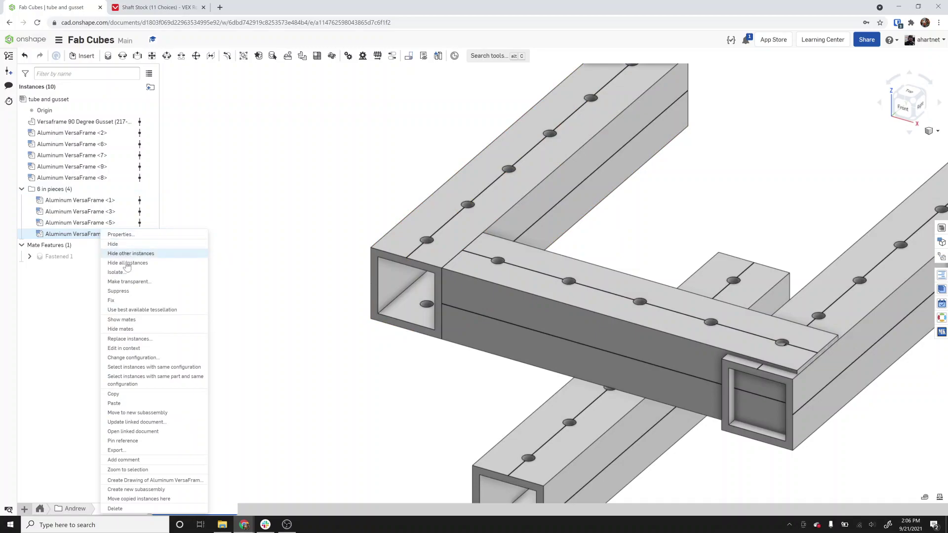
click(123, 301)
key(f)
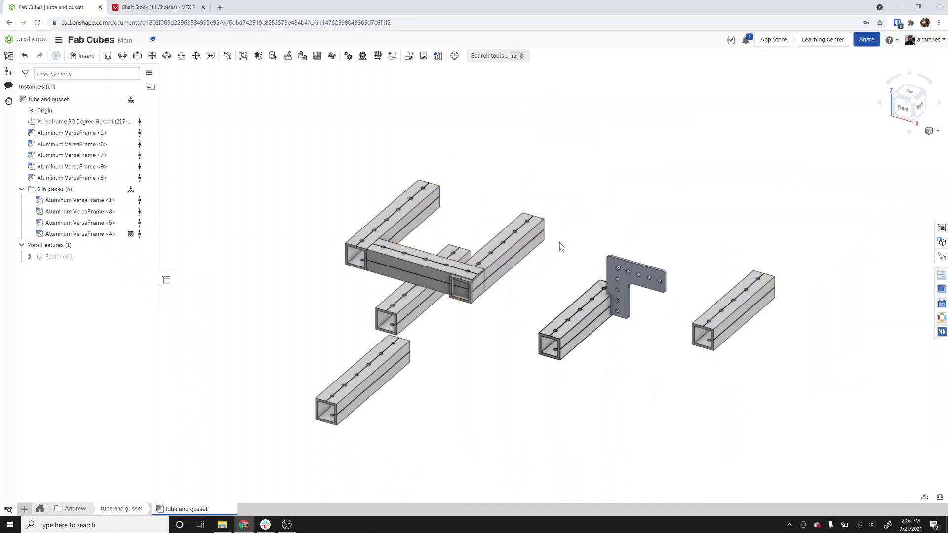
key(ctrl+z)
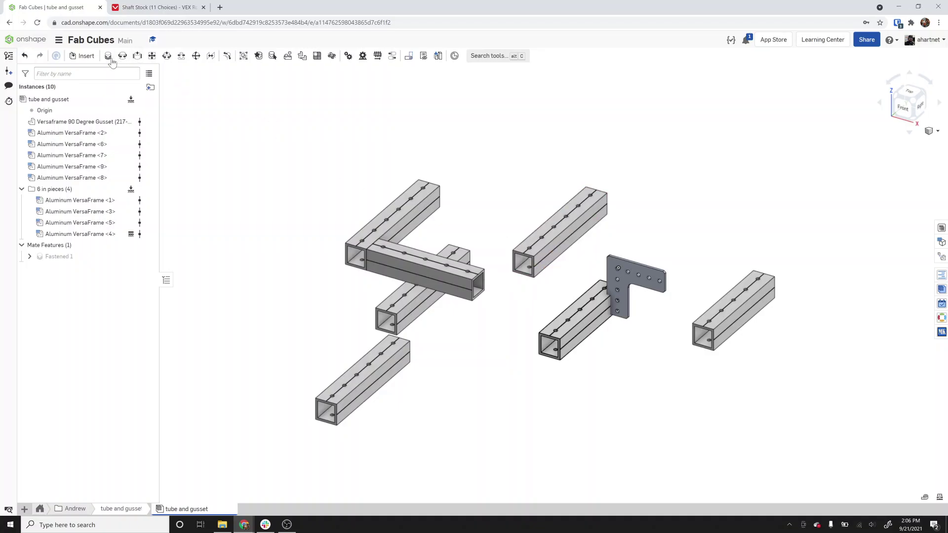
Fasten the lower end corner of the separated 6 in tube to the free end corner of the 5 in crosspiece, forming a U-shaped frame
key(j)
right_drag(452, 200, 554, 254)
scroll(554, 254, up, 5)
click(581, 302)
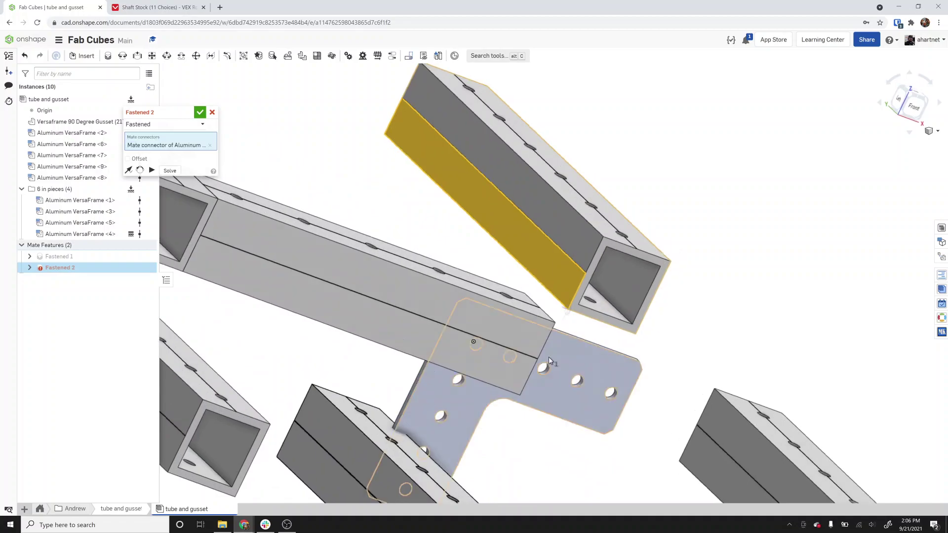
scroll(549, 356, down, 6)
scroll(374, 338, up, 5)
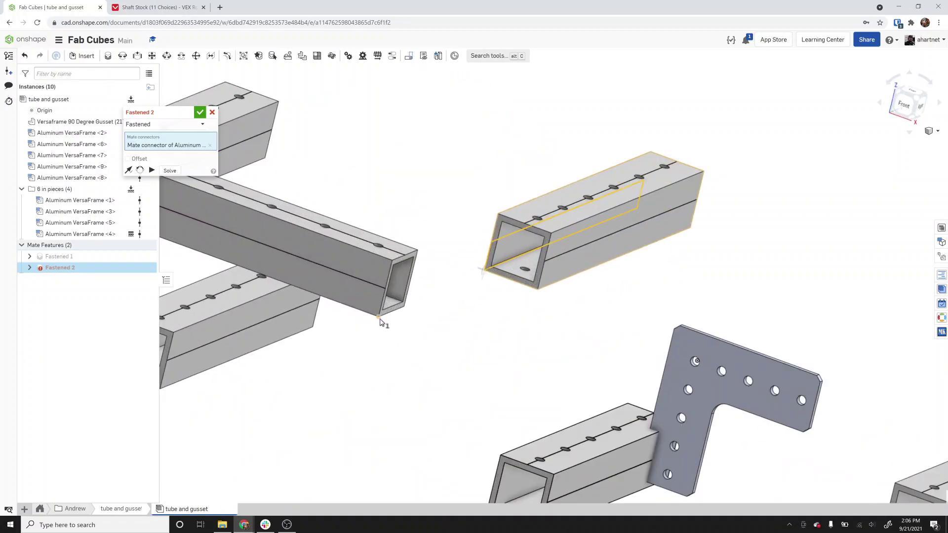
scroll(380, 322, up, 3)
mouse_move(383, 310)
right_down()
mouse_move(375, 304)
mouse_move(388, 305)
right_up()
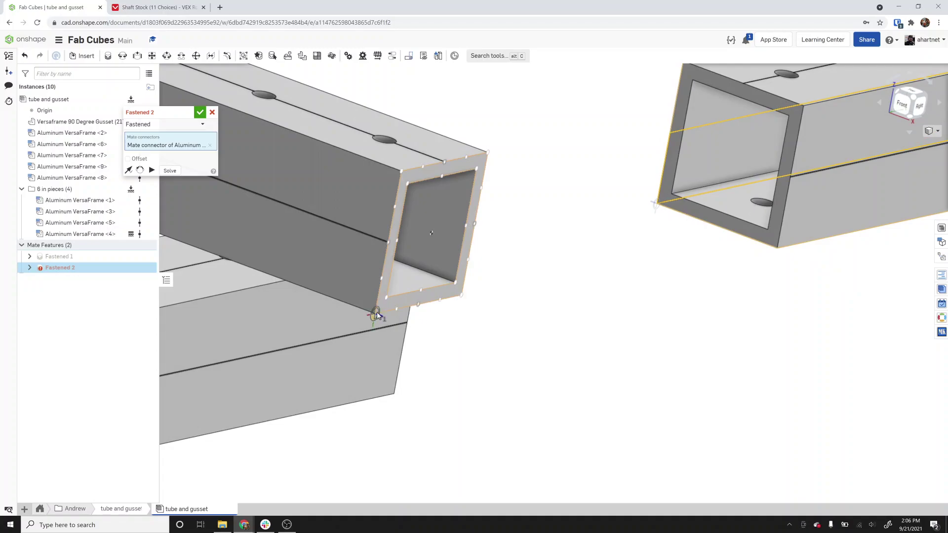
click(377, 315)
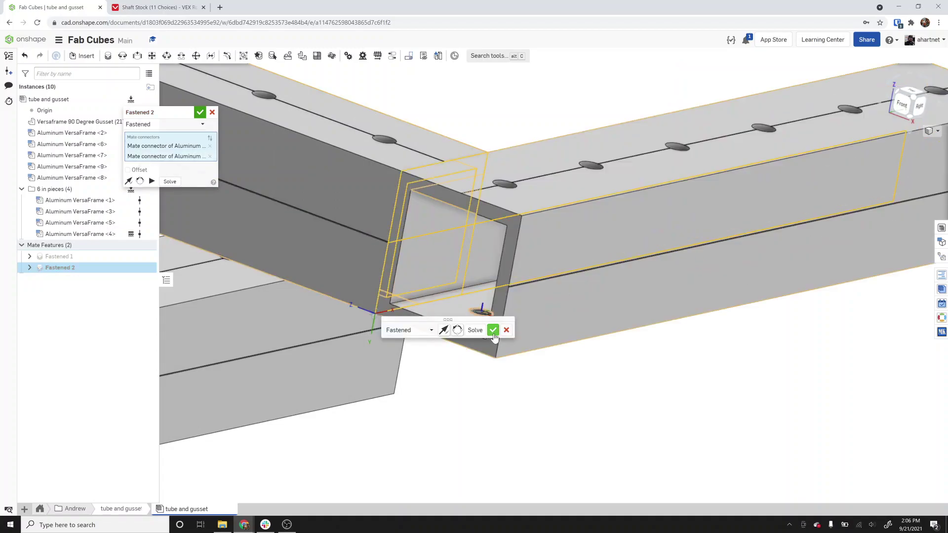
click(494, 331)
Fasten the lower end corner of the loose 5 in tube to the second 6 in tube's upper front corner, flipping and rotating it to stand upright
scroll(494, 334, down, 5)
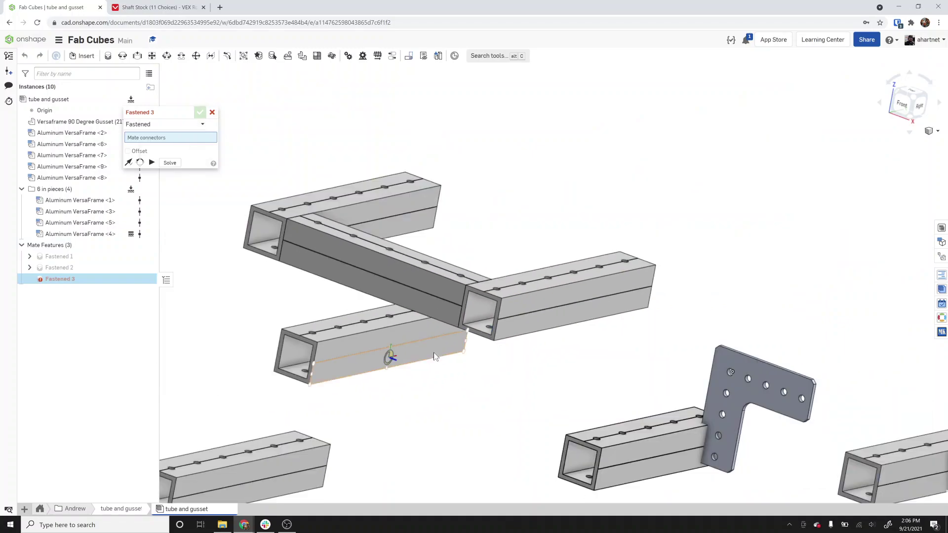
scroll(371, 354, down, 5)
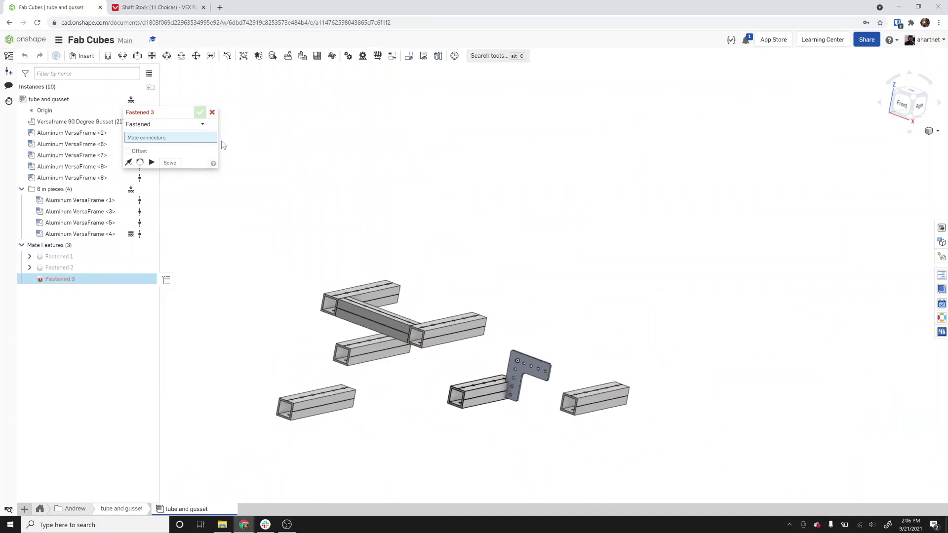
scroll(578, 426, up, 8)
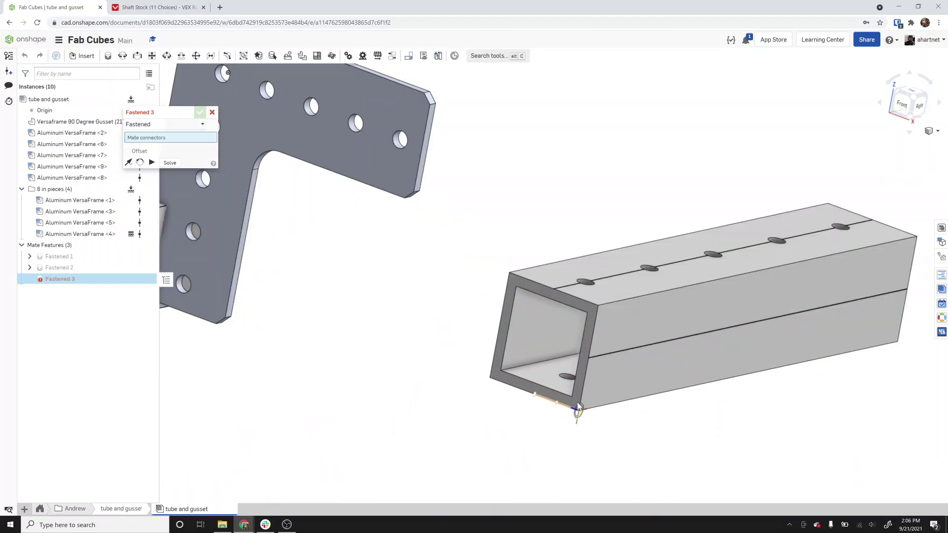
scroll(578, 412, up, 5)
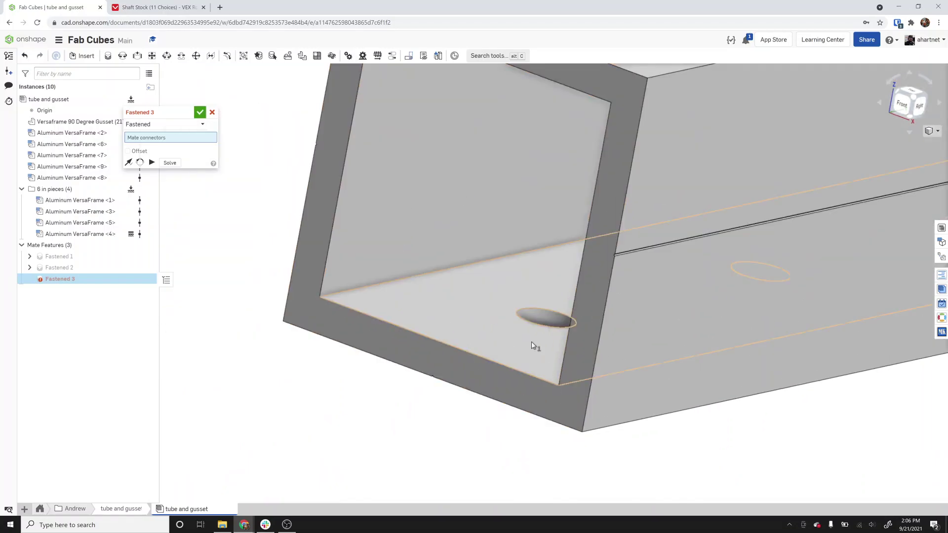
click(534, 346)
scroll(523, 336, down, 10)
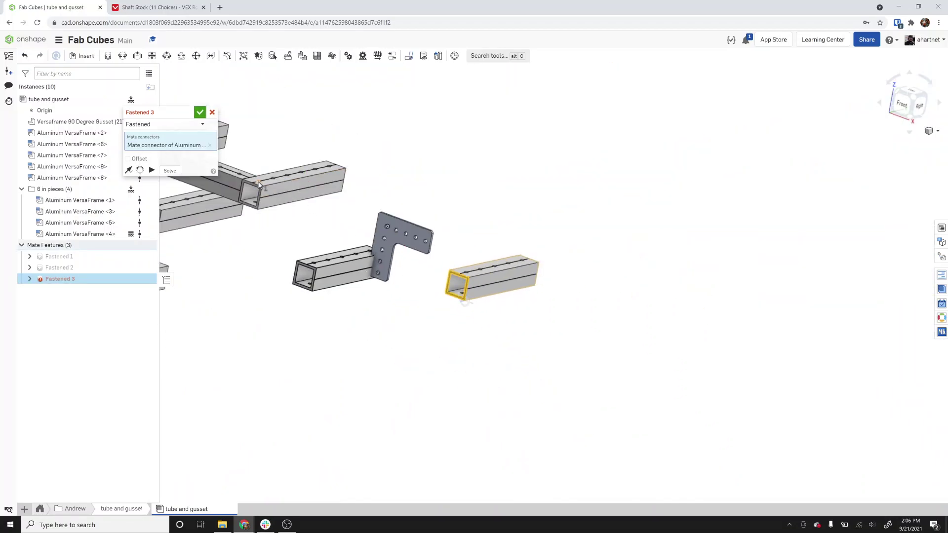
scroll(258, 183, up, 10)
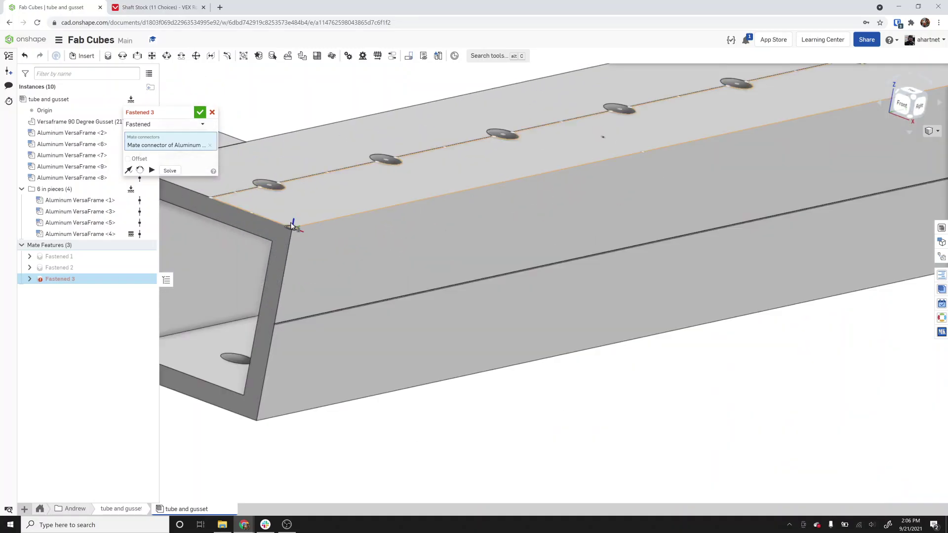
click(291, 226)
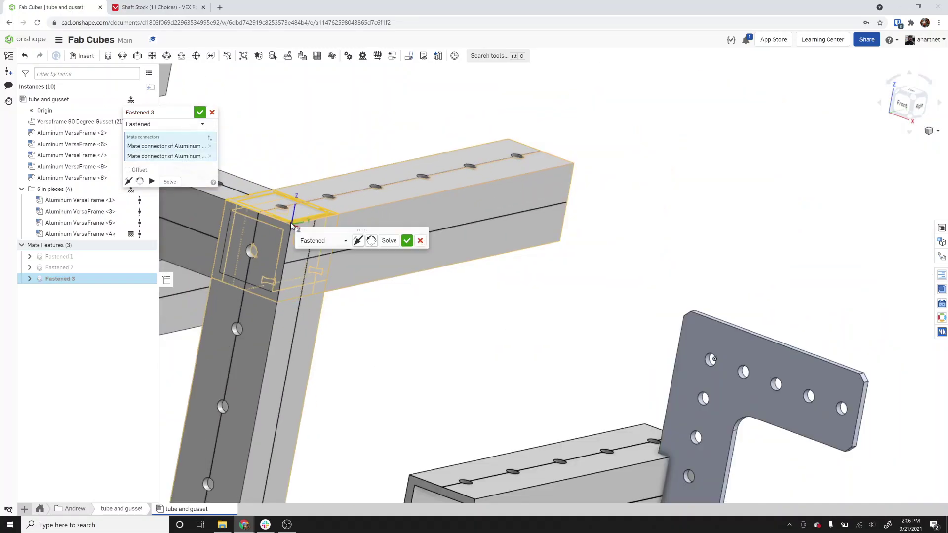
click(358, 241)
click(371, 242)
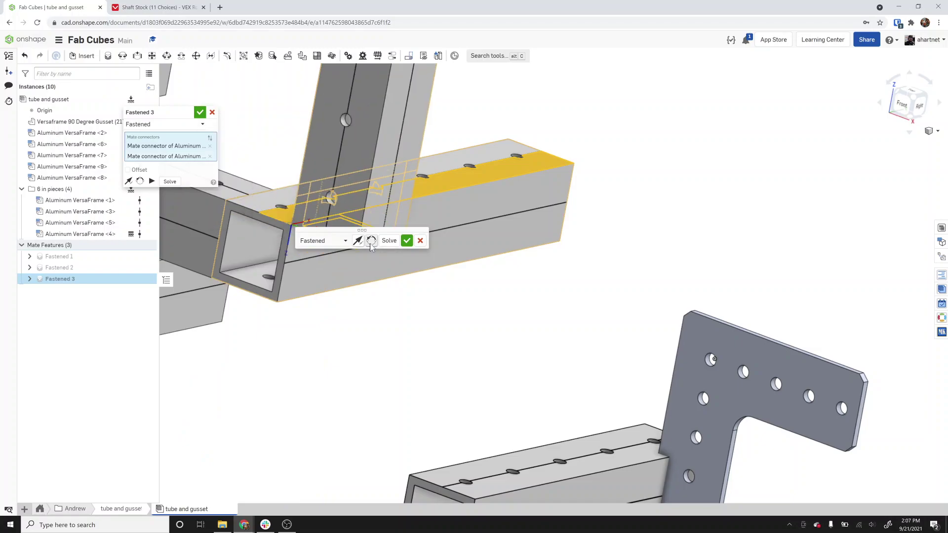
Accept the pending fastened mate, and fasten a loose tube's underside end corner to the top outer corner of the upright tube
click(407, 241)
scroll(407, 241, down, 5)
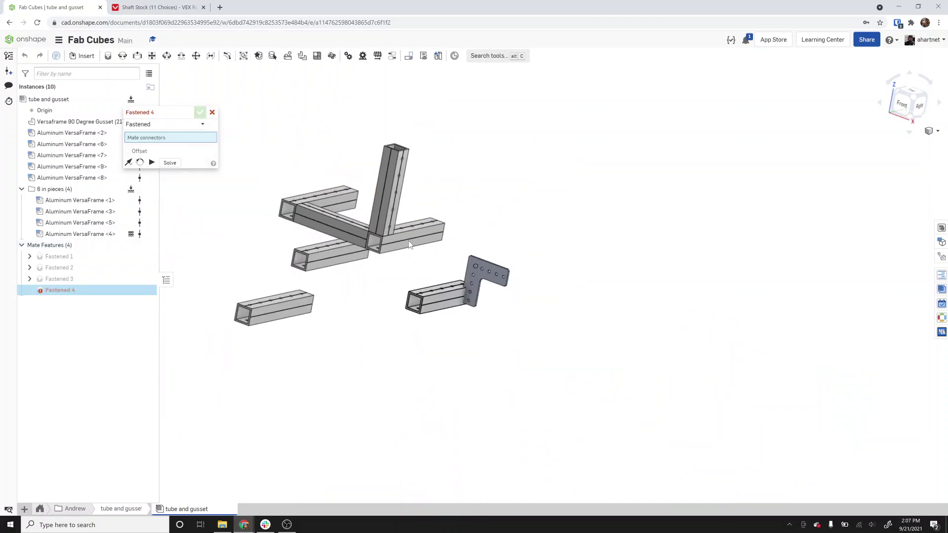
scroll(251, 328, up, 5)
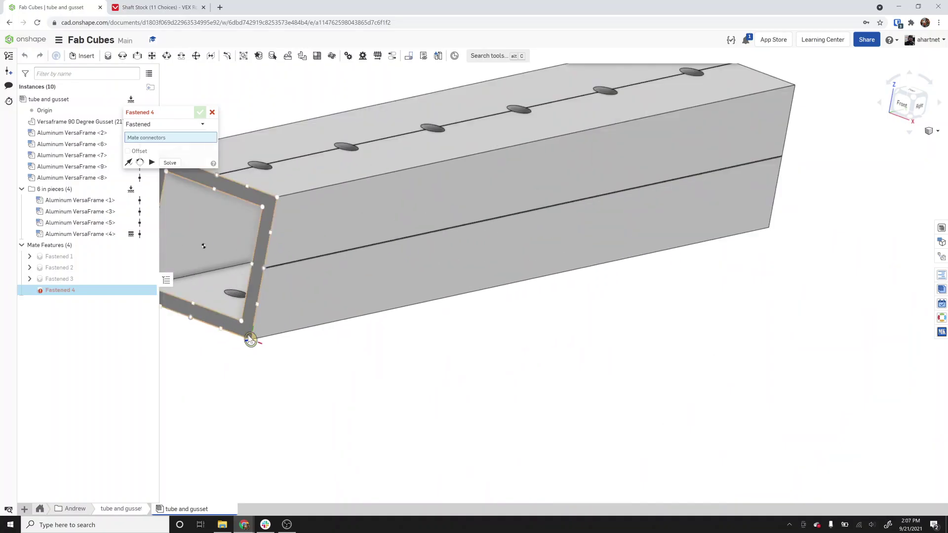
right_drag(254, 350, 346, 143)
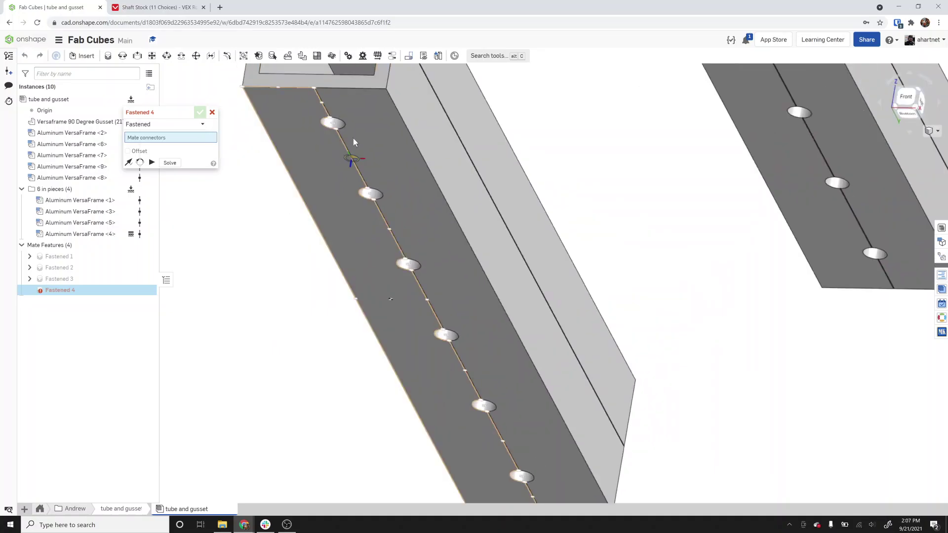
click(381, 93)
scroll(380, 99, down, 10)
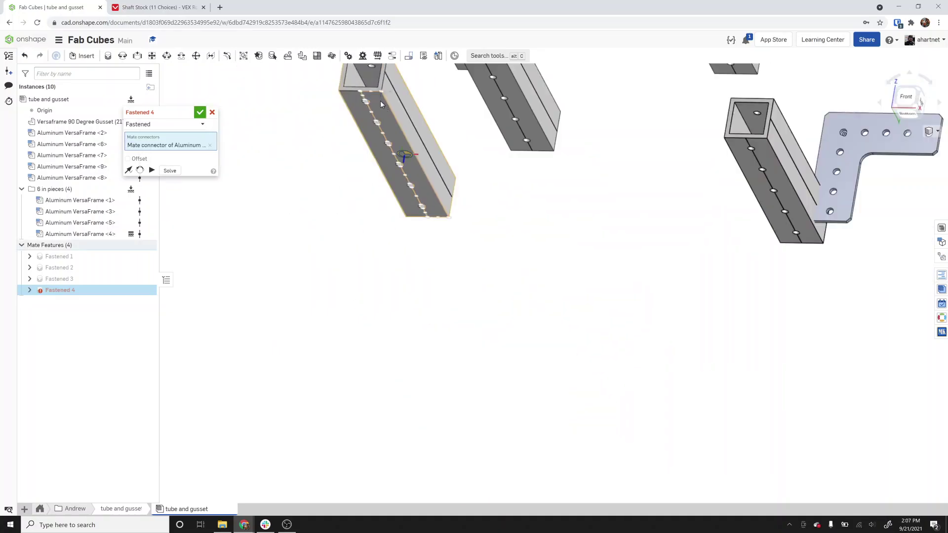
scroll(390, 194, up, 10)
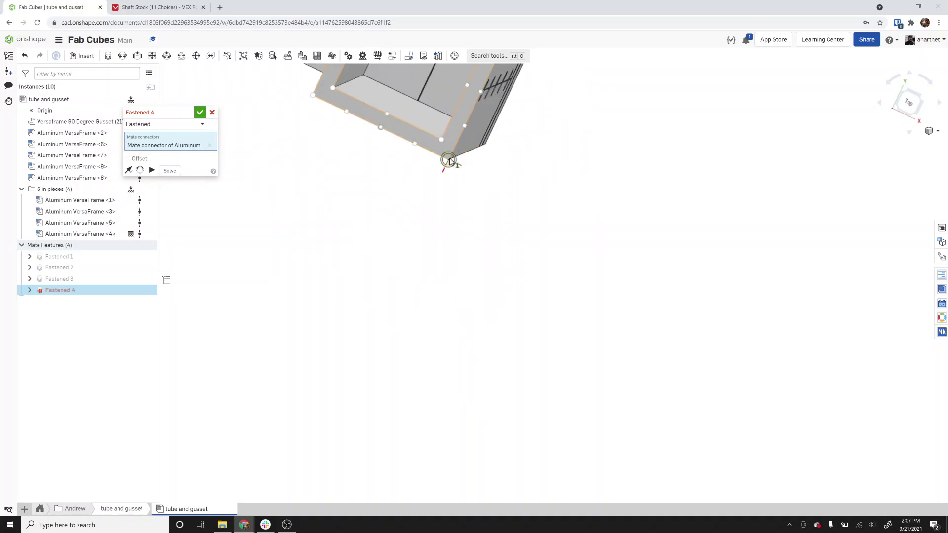
click(449, 161)
right_drag(496, 225, 491, 191)
click(566, 177)
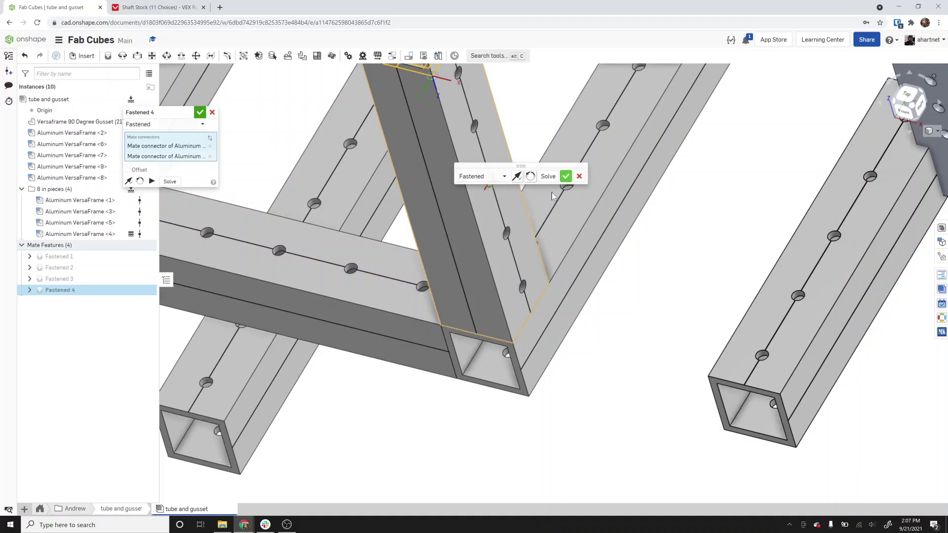
key(f)
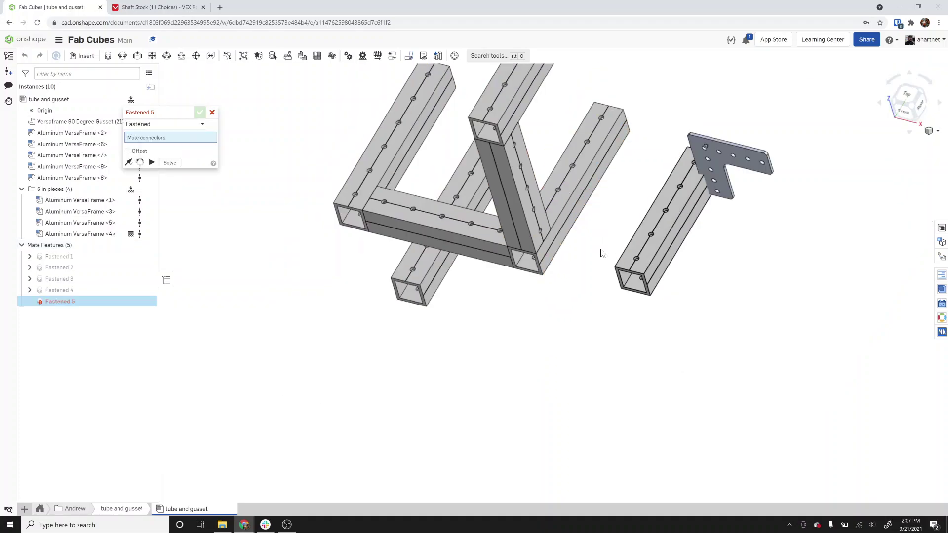
key(shift+7)
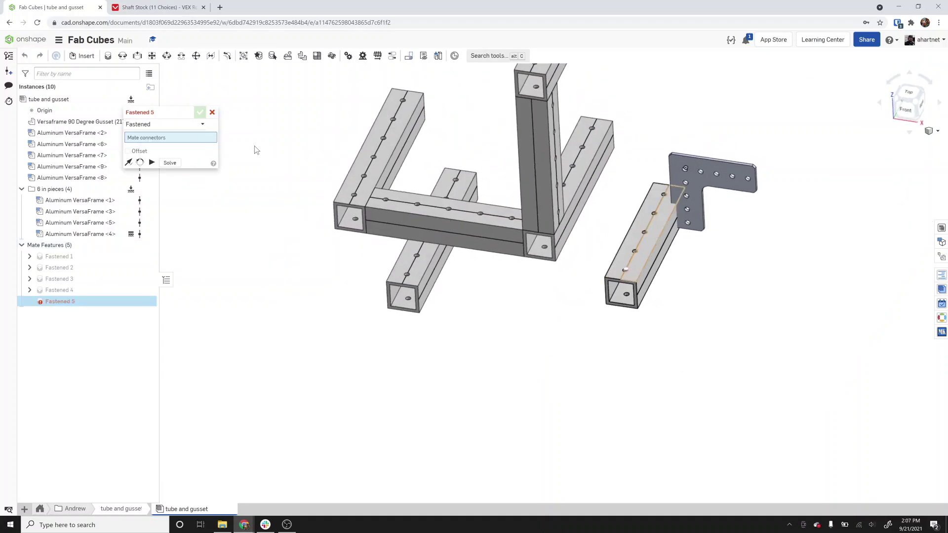
click(213, 113)
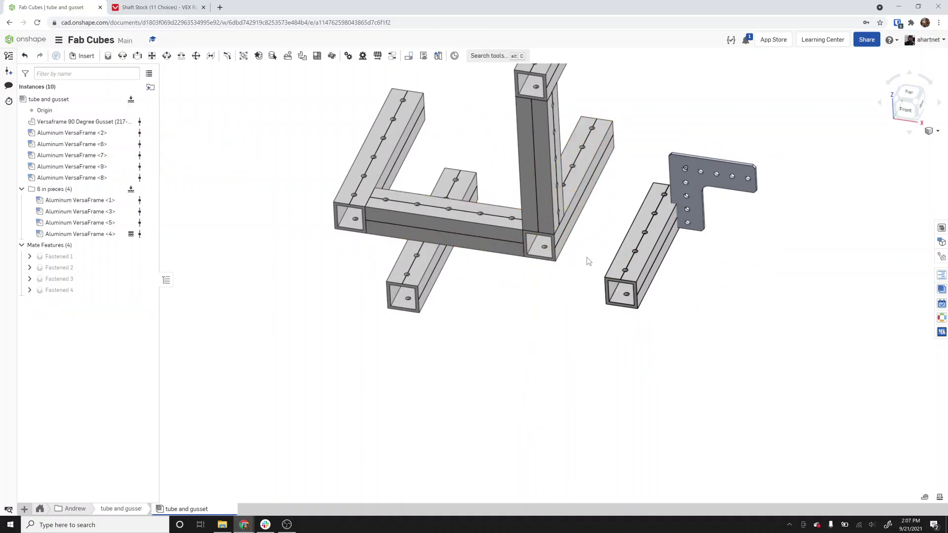
click(625, 266)
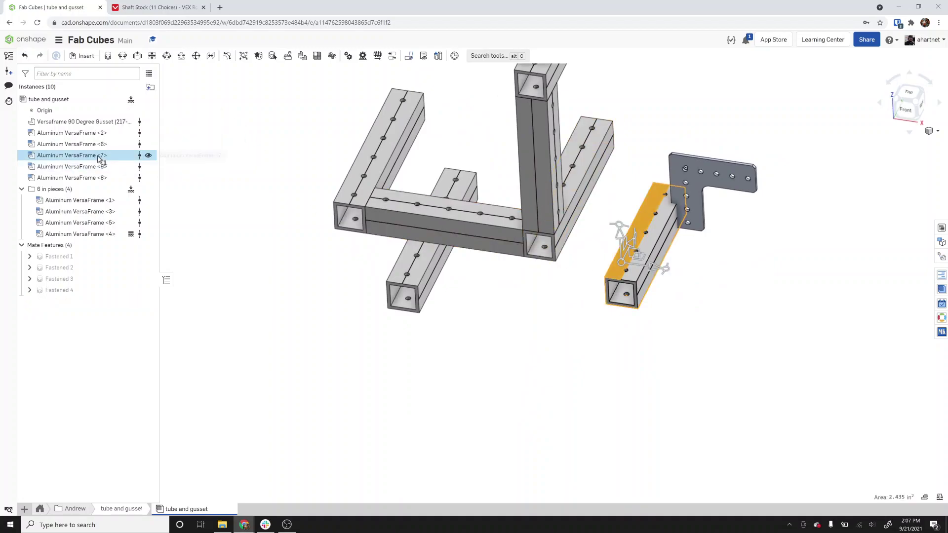
click(480, 284)
scroll(462, 250, down, 2)
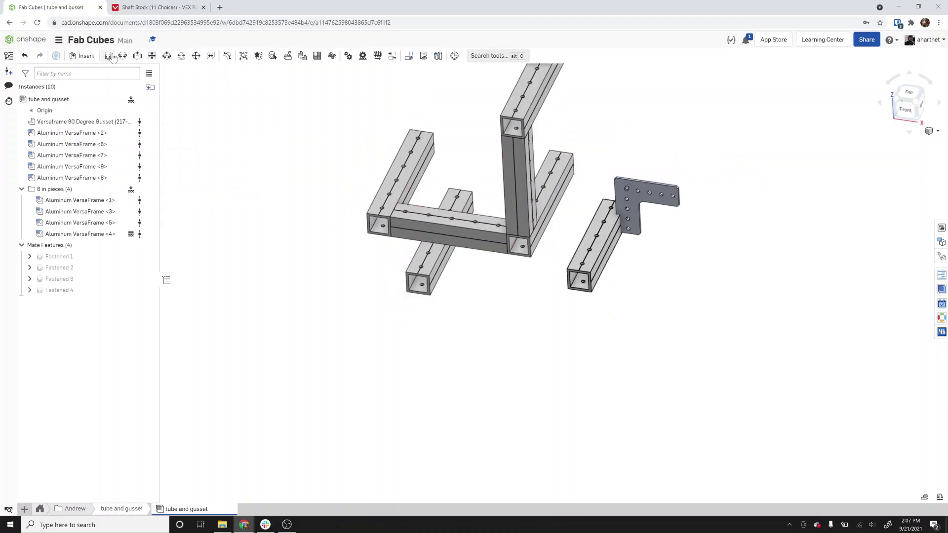
Fasten the end corner of the loose tube by the gusset to the base frame's free corner, flipped and rotated to stand upright
key(m)
scroll(592, 296, up, 5)
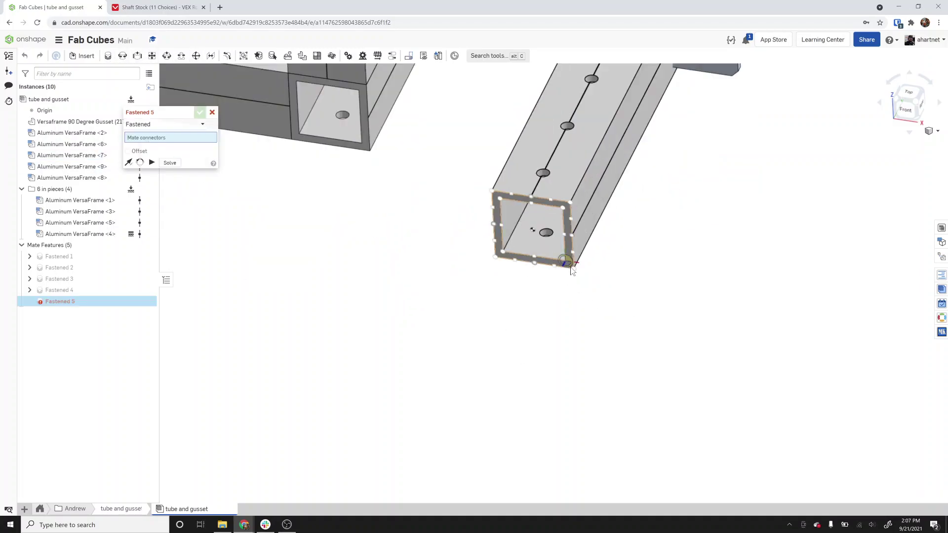
click(572, 270)
scroll(571, 269, down, 5)
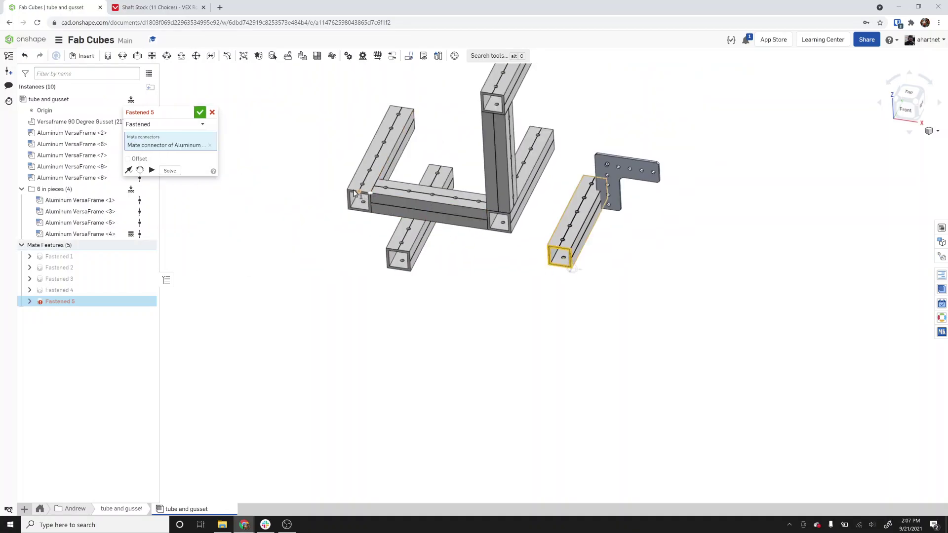
scroll(354, 193, up, 4)
scroll(349, 186, up, 3)
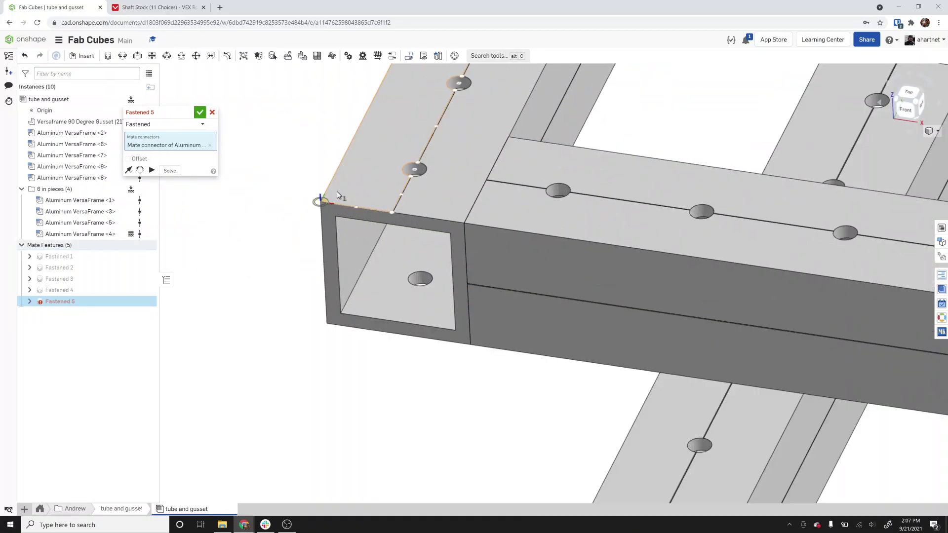
click(337, 194)
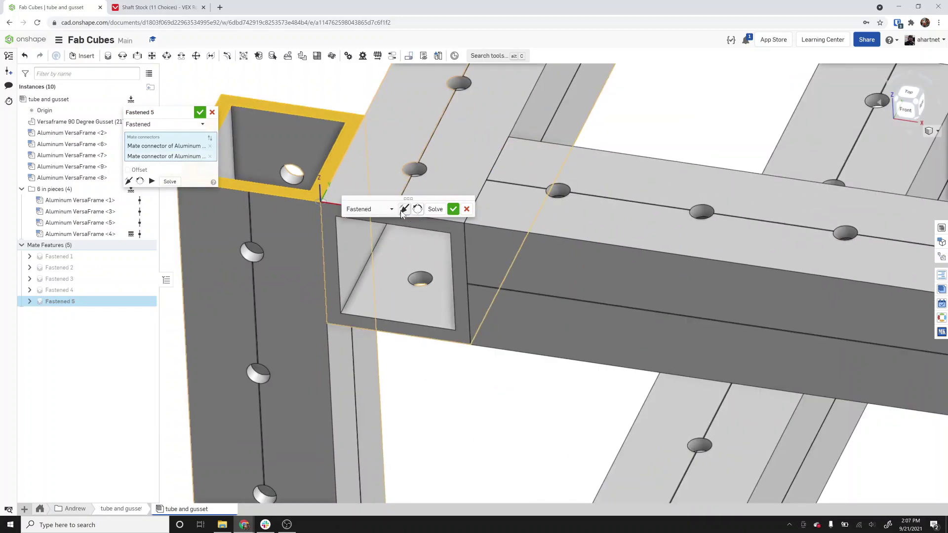
click(402, 211)
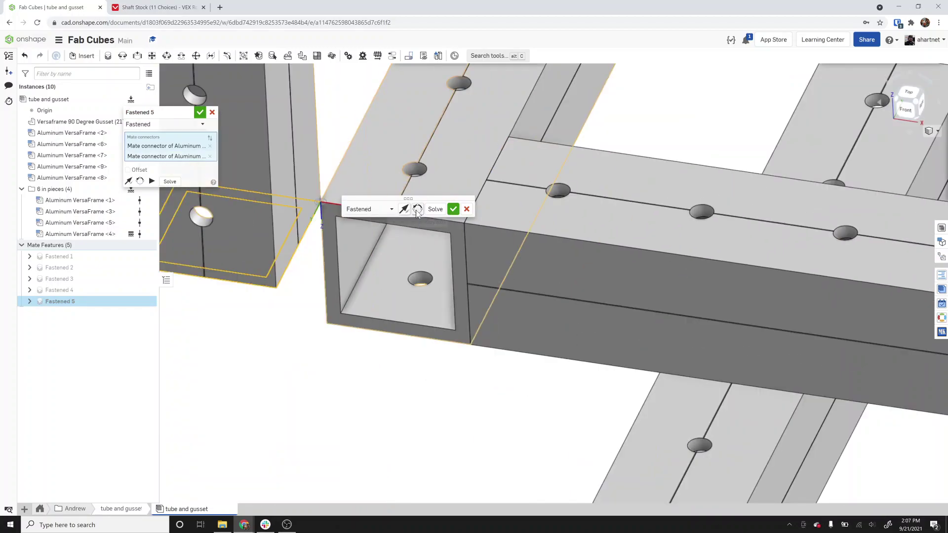
click(417, 210)
click(417, 209)
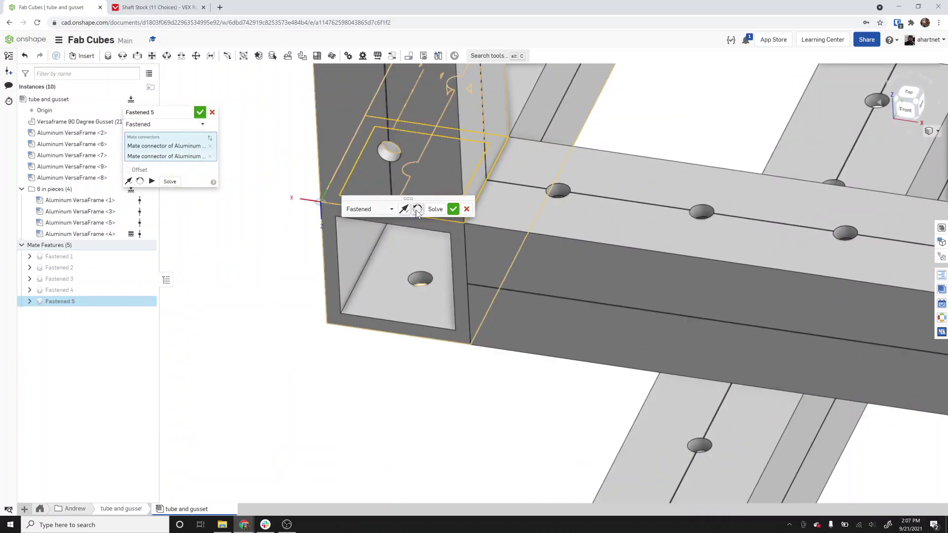
click(451, 209)
scroll(448, 212, down, 5)
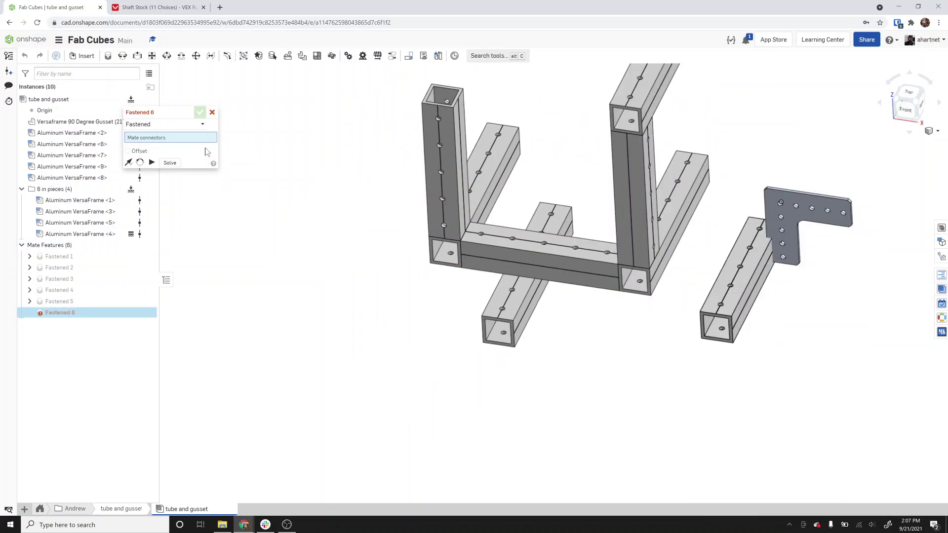
Fasten the loose tube beneath the base frame by its underside end corner to the top inner corner of the new upright
scroll(513, 328, up, 6)
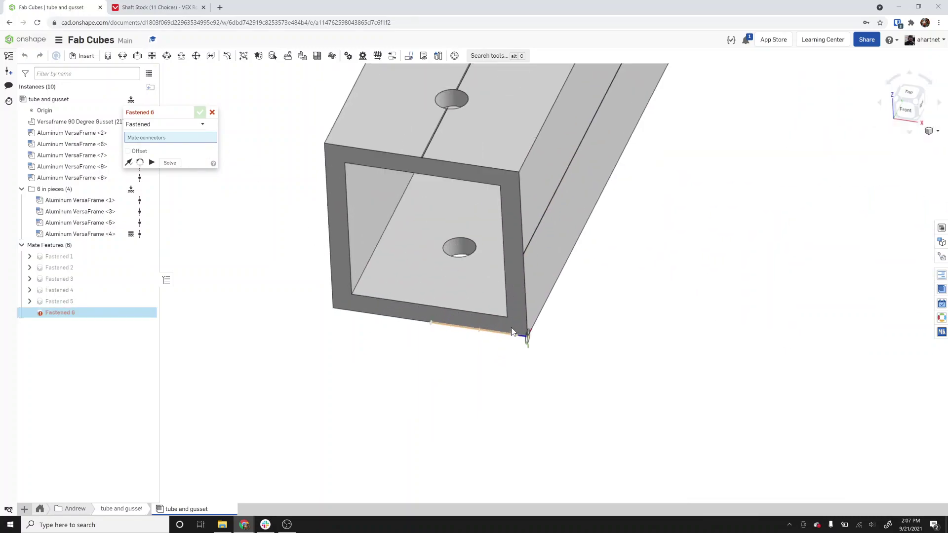
right_drag(523, 323, 519, 234)
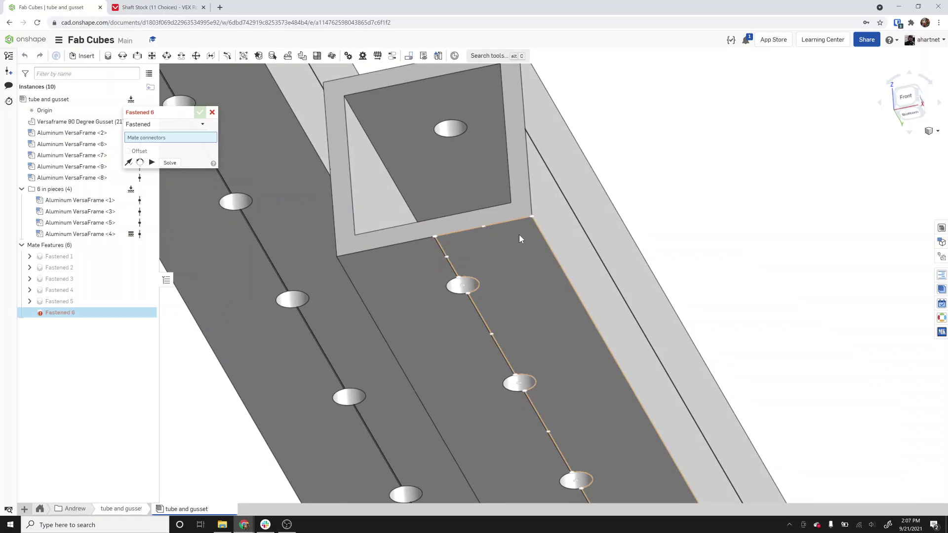
click(530, 227)
scroll(527, 227, down, 5)
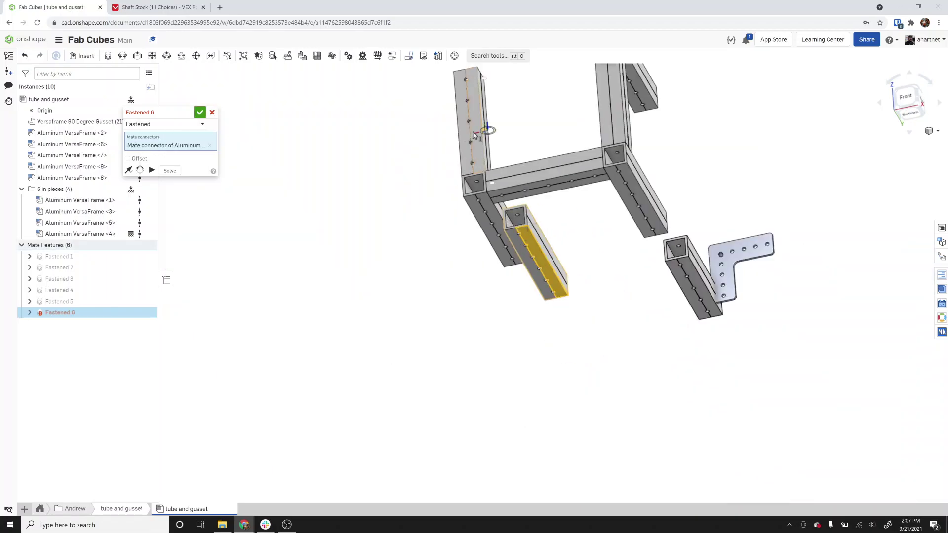
scroll(475, 191, up, 3)
right_drag(480, 212, 481, 188)
scroll(481, 158, up, 5)
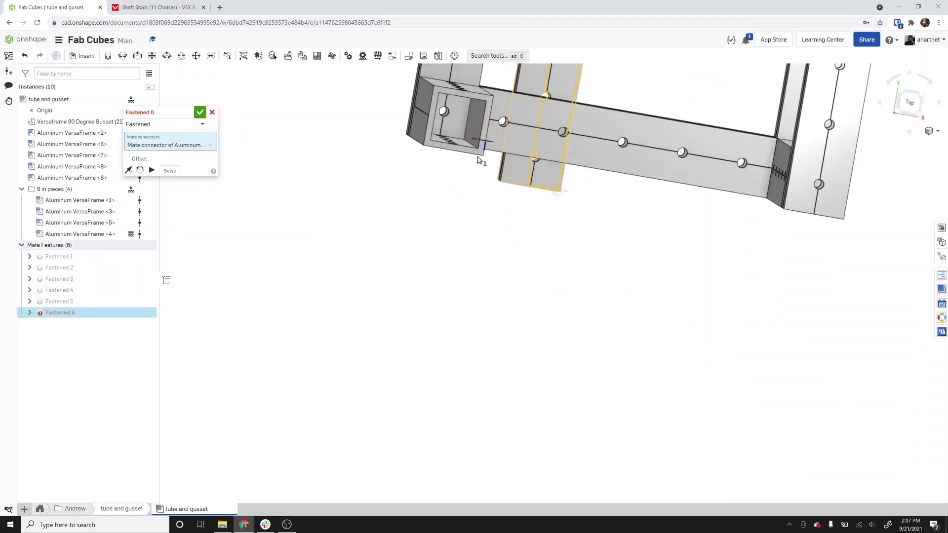
scroll(481, 150, up, 5)
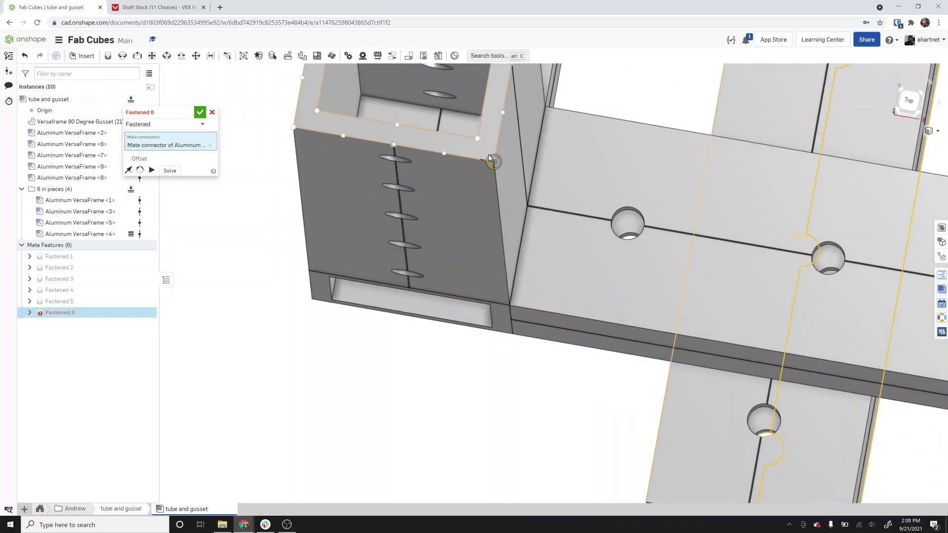
click(489, 158)
scroll(489, 158, down, 5)
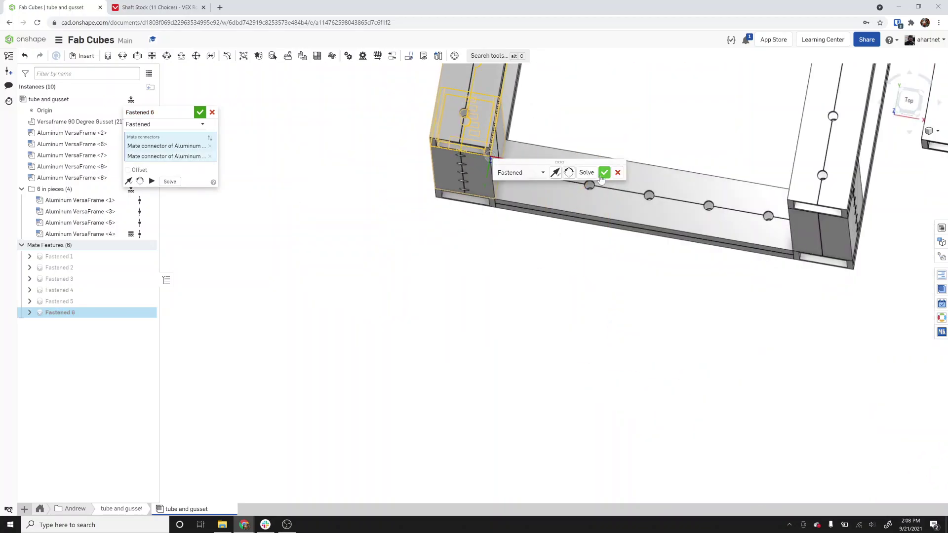
key(Return)
scroll(584, 215, down, 6)
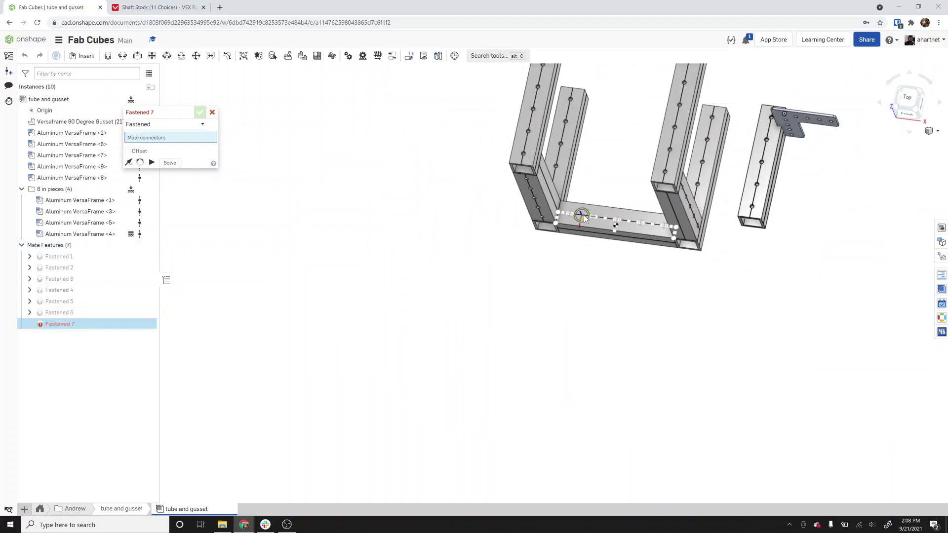
Fasten the remaining tube by the gusset to the inner end corner of the new upper tube, flipped and rotated to bridge both upper tubes
right_drag(648, 183, 543, 149)
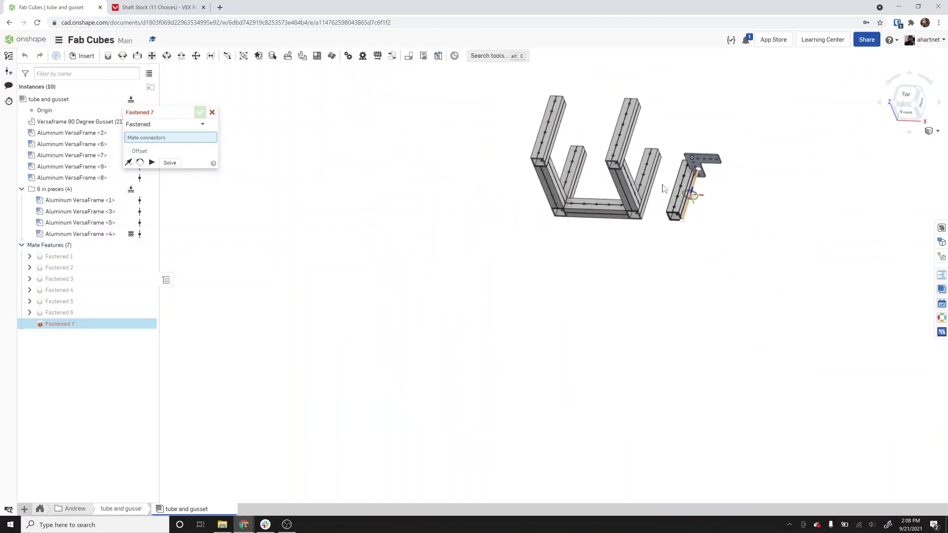
scroll(701, 223, up, 10)
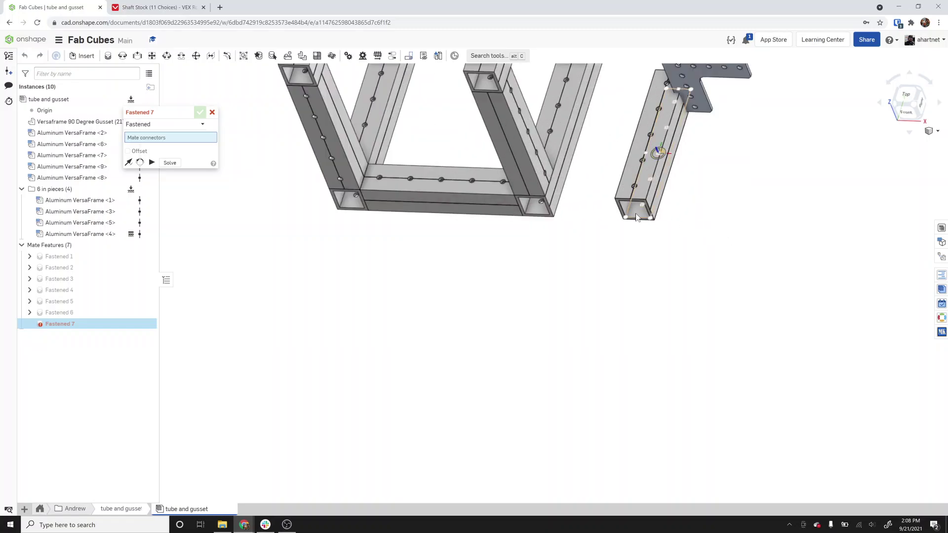
scroll(677, 235, up, 3)
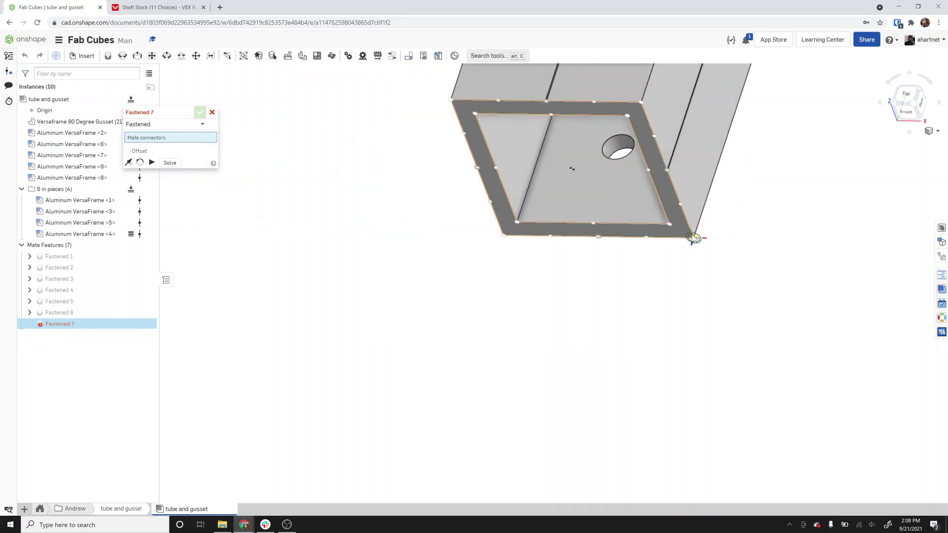
click(694, 238)
scroll(694, 238, down, 5)
scroll(504, 124, up, 5)
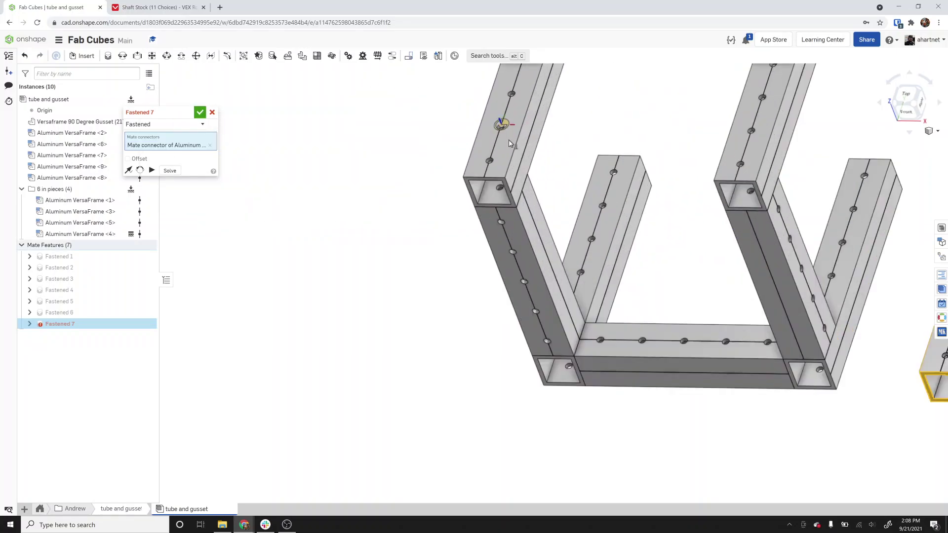
right_drag(509, 177, 516, 200)
scroll(519, 200, up, 3)
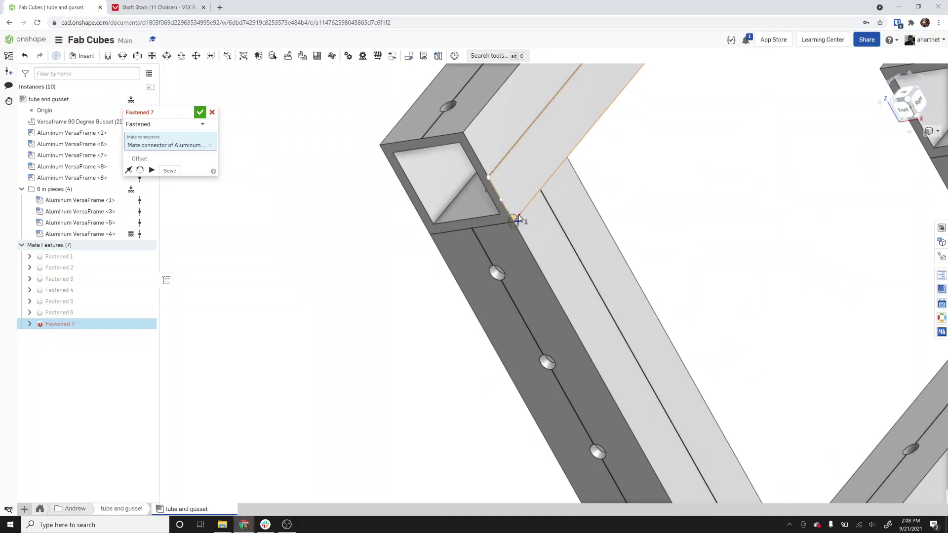
click(519, 218)
click(587, 235)
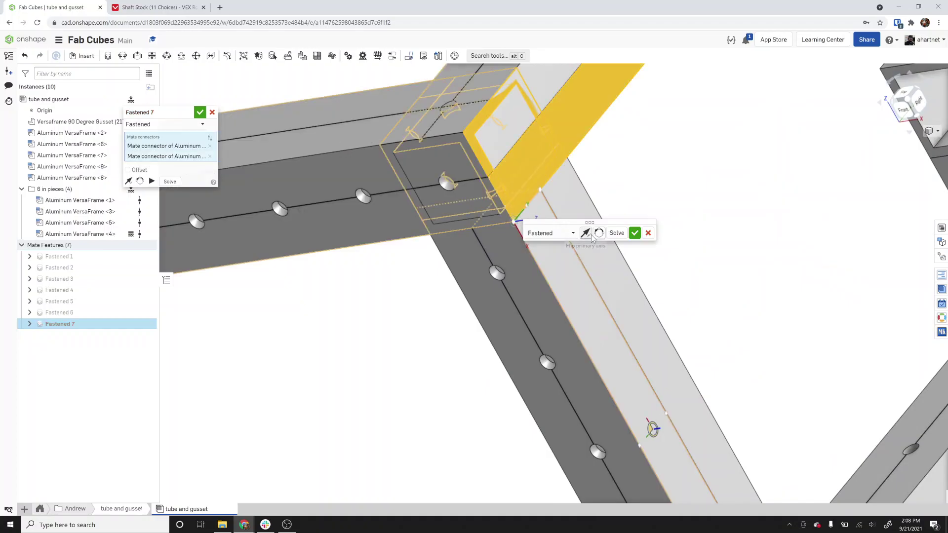
click(600, 234)
click(599, 234)
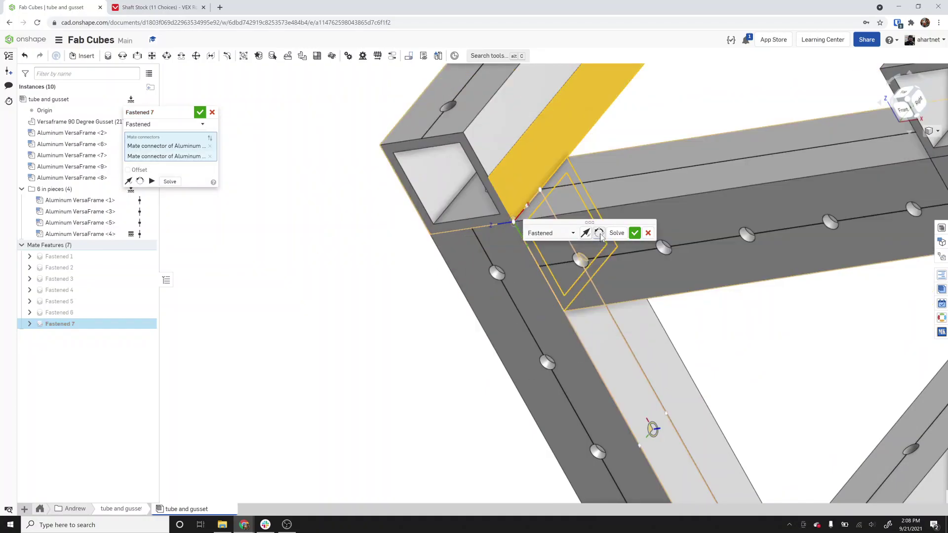
click(635, 233)
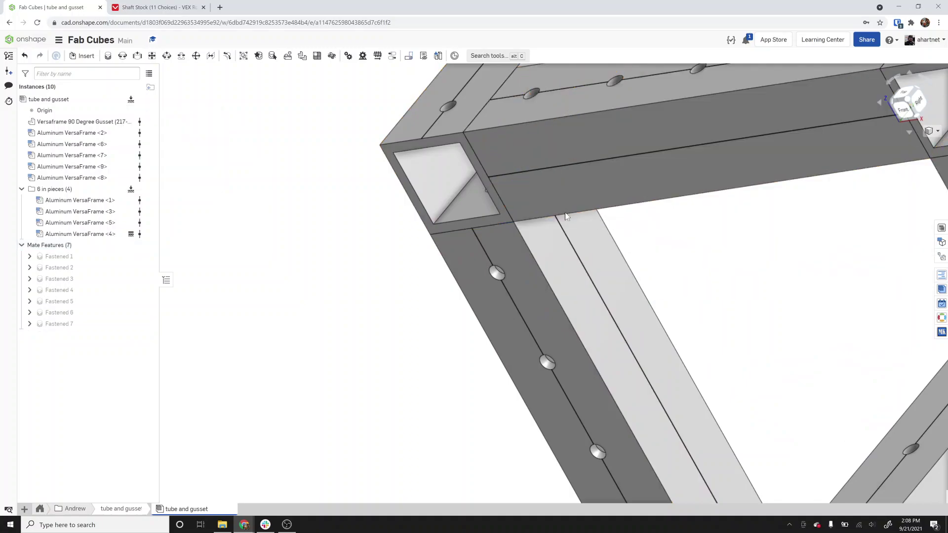
key(m)
scroll(460, 245, down, 3)
right_drag(469, 261, 495, 208)
scroll(517, 255, down, 2)
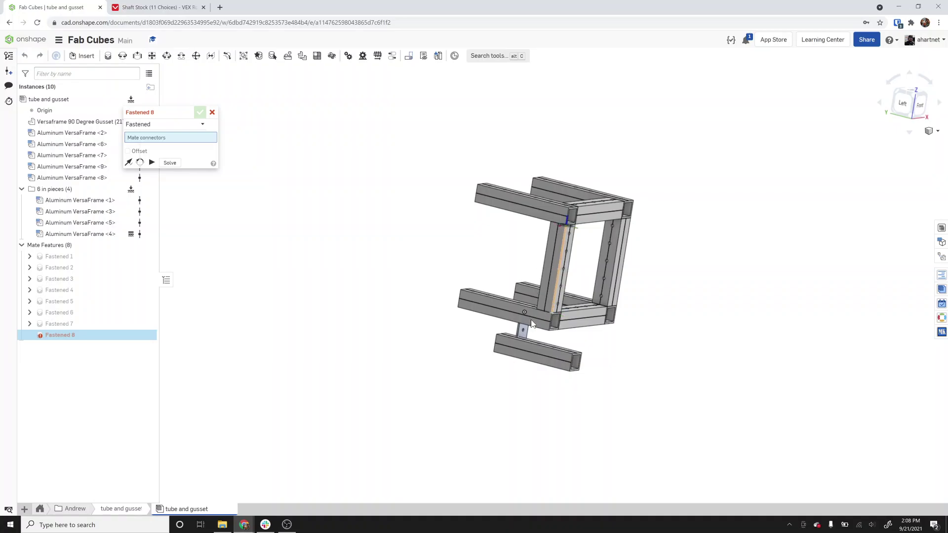
click(212, 112)
Abandon the empty fastened mate and set the length of Aluminum VersaFrame <2> to 4 in
click(100, 135)
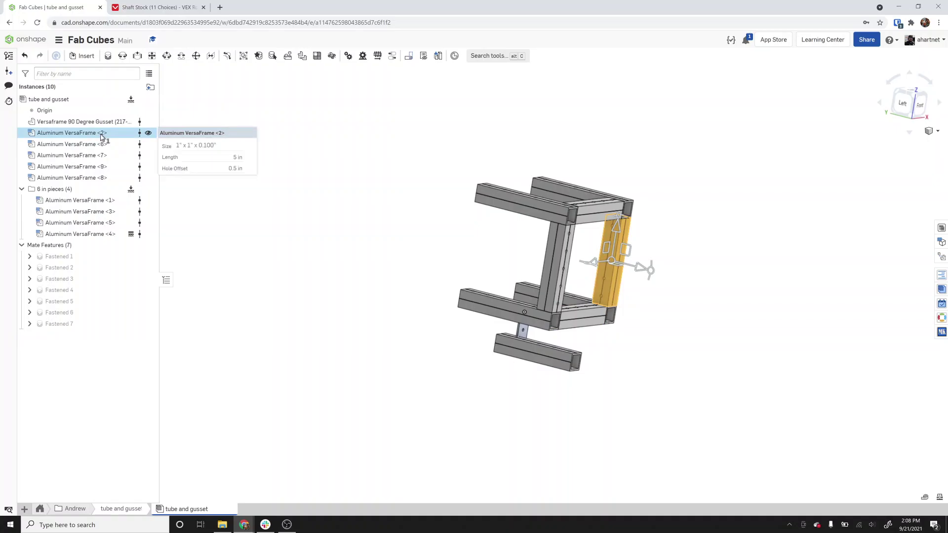
click(214, 159)
right_click(116, 137)
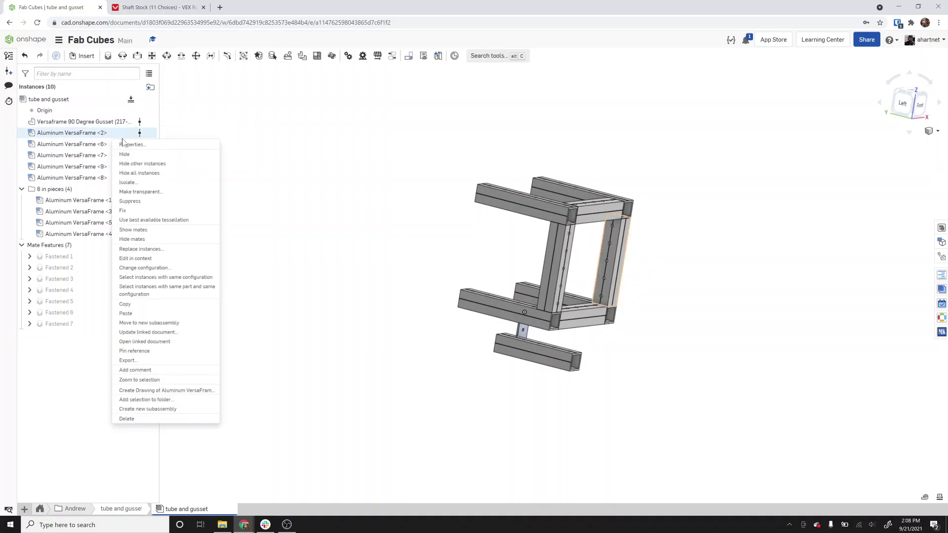
click(161, 268)
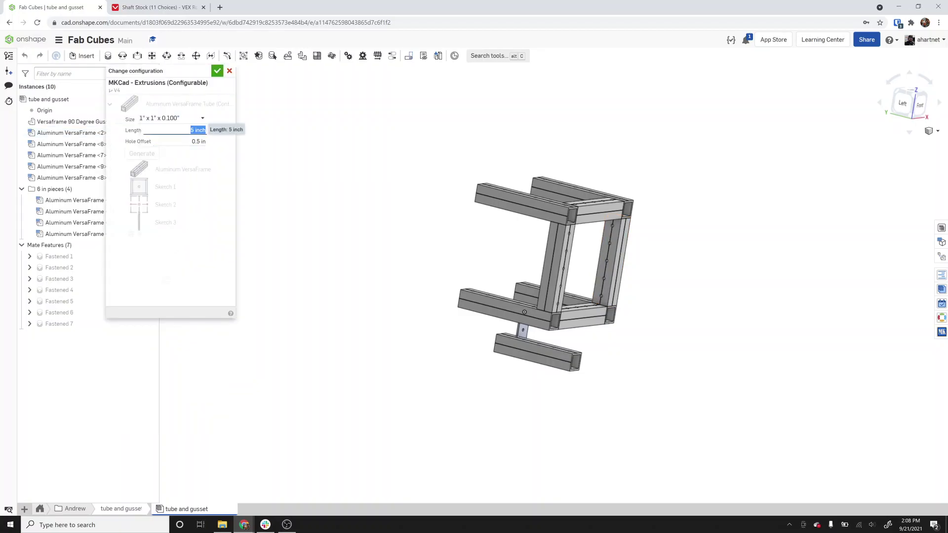
text(4)
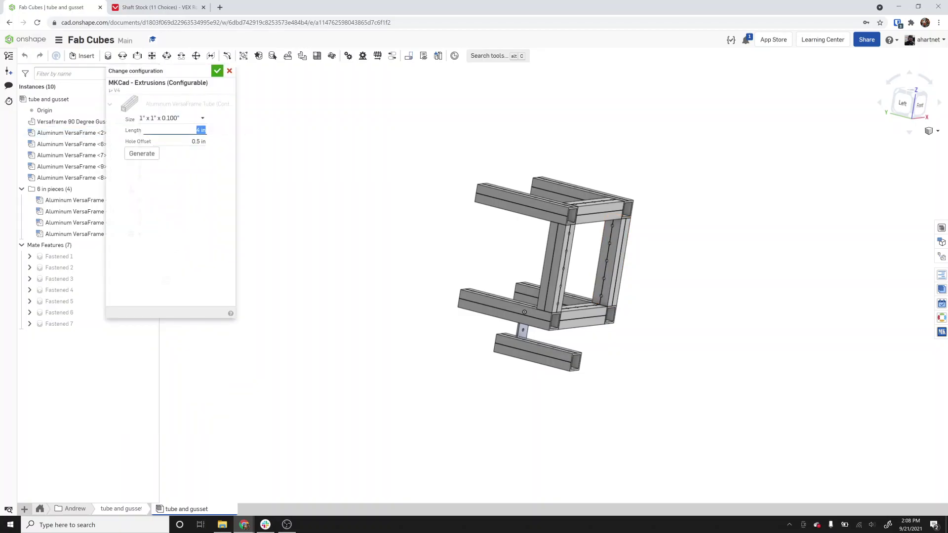
click(217, 71)
Change the configuration of Aluminum VersaFrame <6> to a length of 4 in
right_click(99, 144)
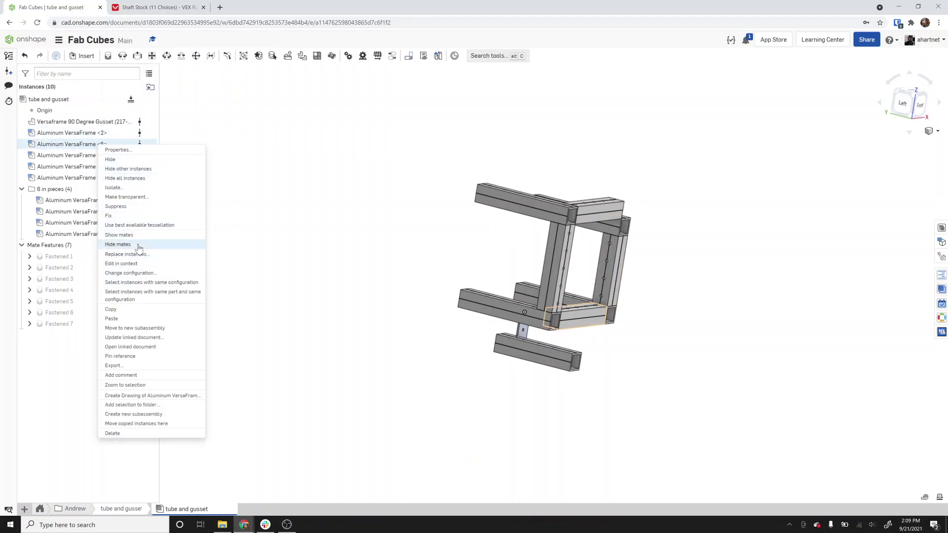
click(143, 274)
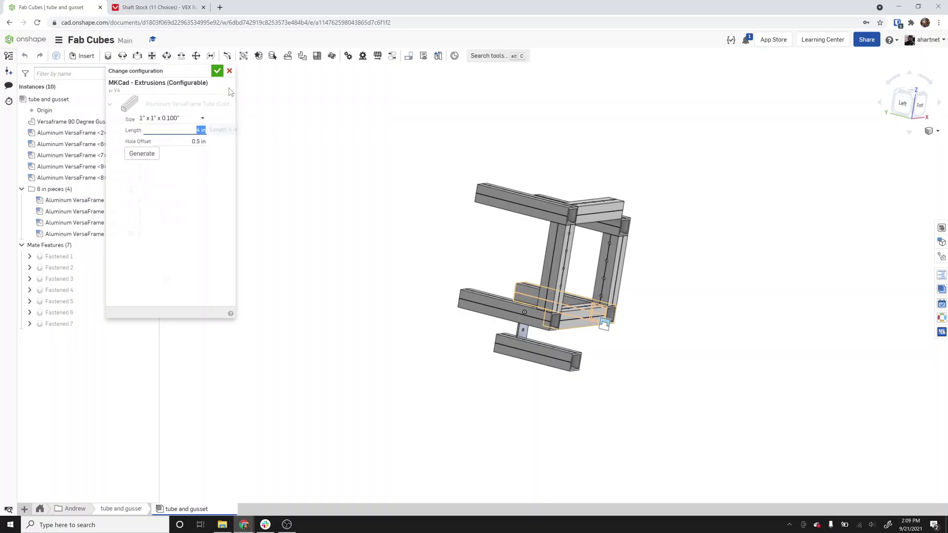
click(217, 70)
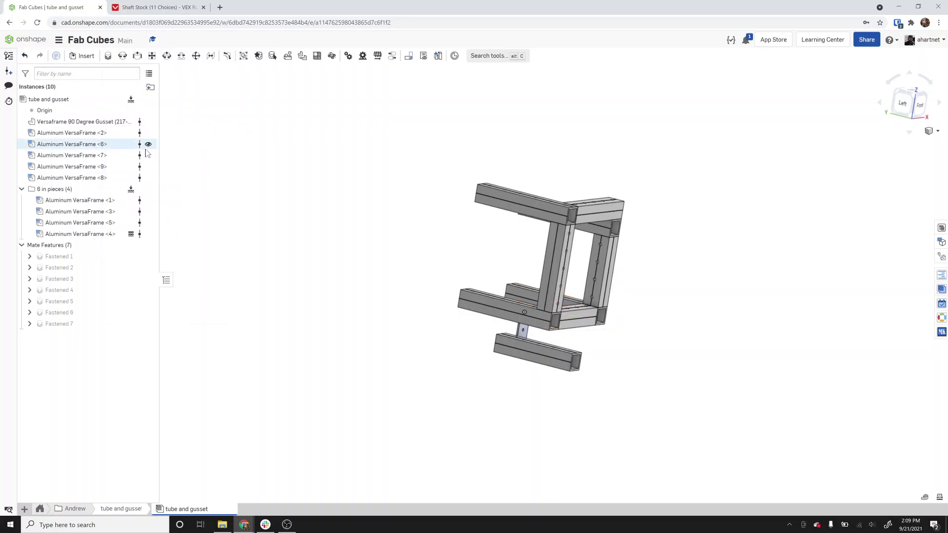
Change the configuration of Aluminum VersaFrame <7> to a length of 4 in
right_click(105, 158)
click(144, 290)
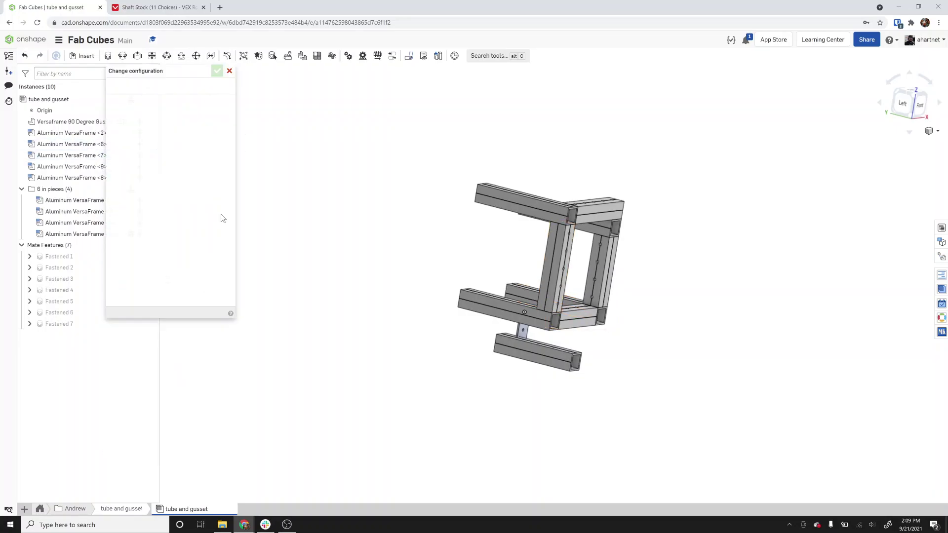
click(196, 130)
text(4)
key(Return)
click(217, 70)
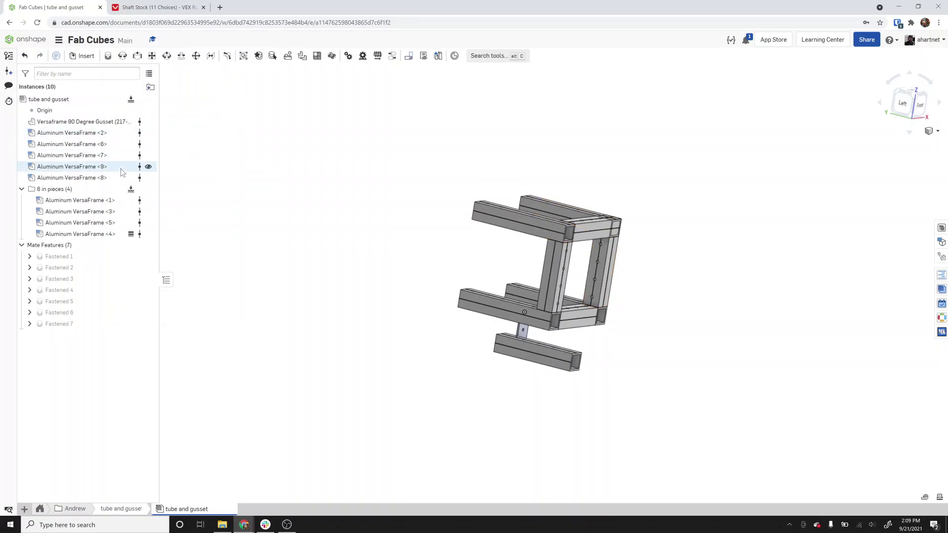
Change the configuration of Aluminum VersaFrame <9> to a length of 4 in
mouse_move(112, 162)
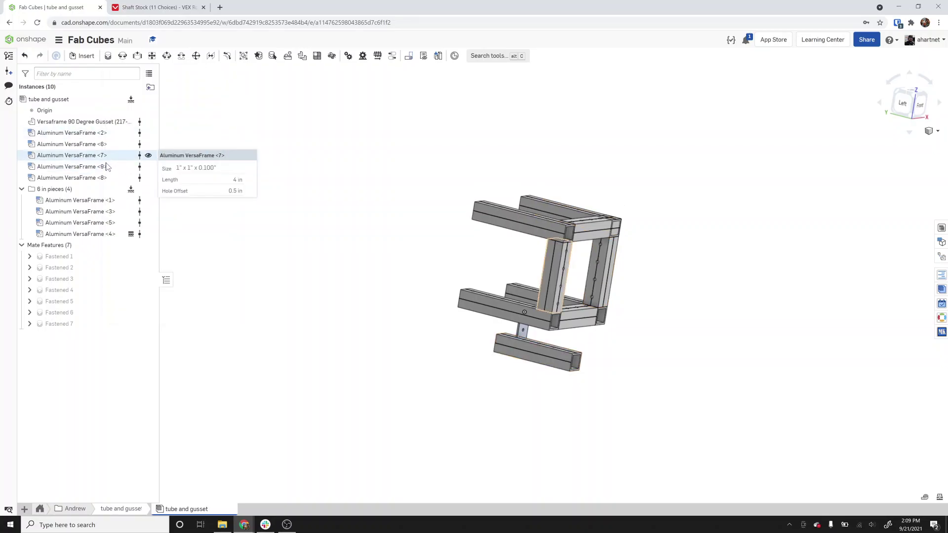
right_click(108, 168)
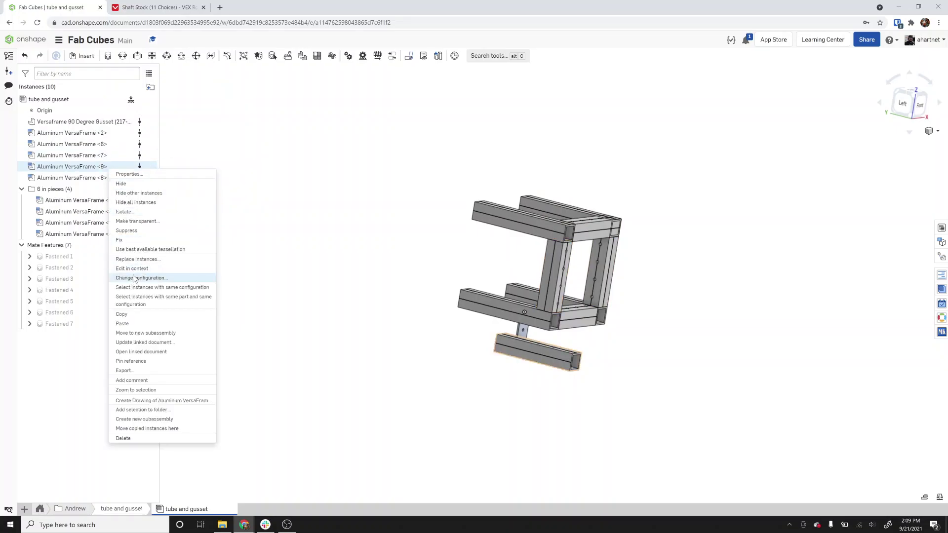
click(135, 278)
text(4)
key(Return)
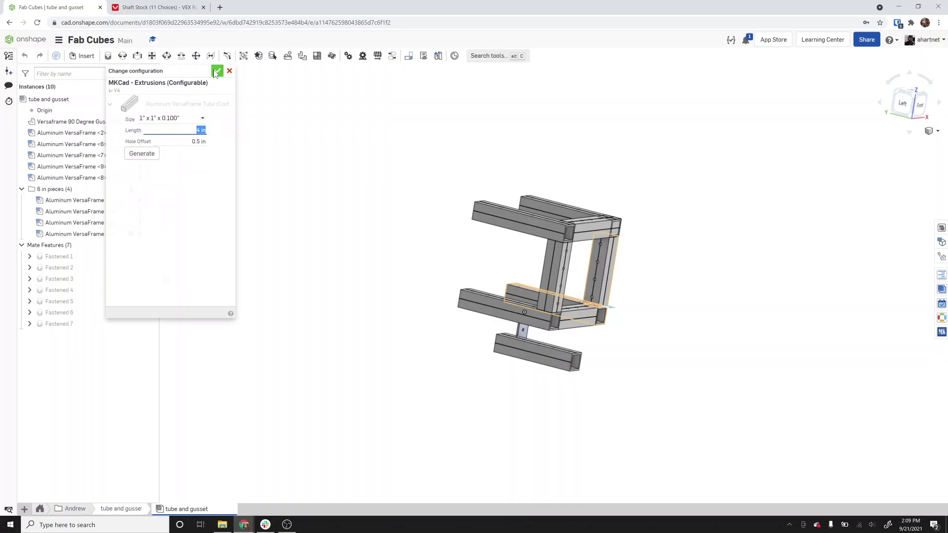
click(216, 72)
Change the configuration of Aluminum VersaFrame <8> to a length of 4 in
right_click(81, 179)
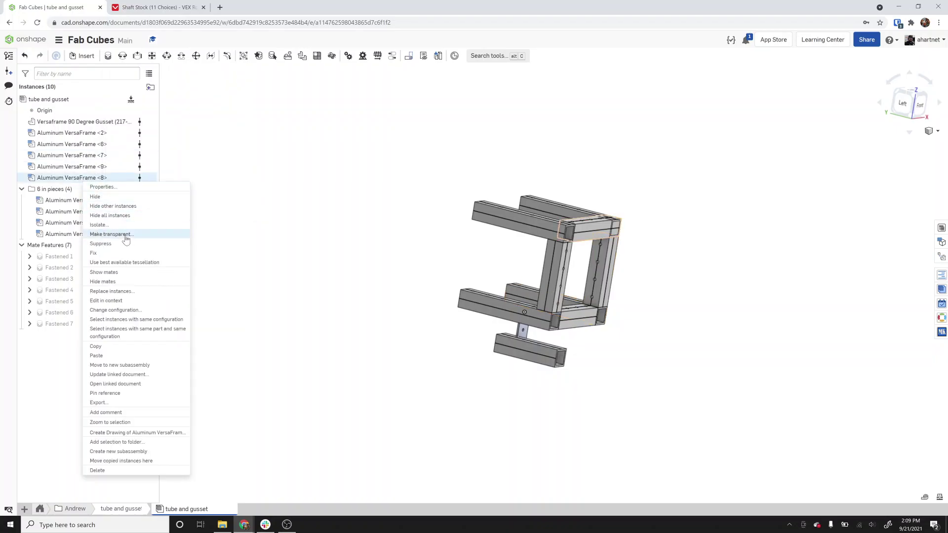
click(128, 310)
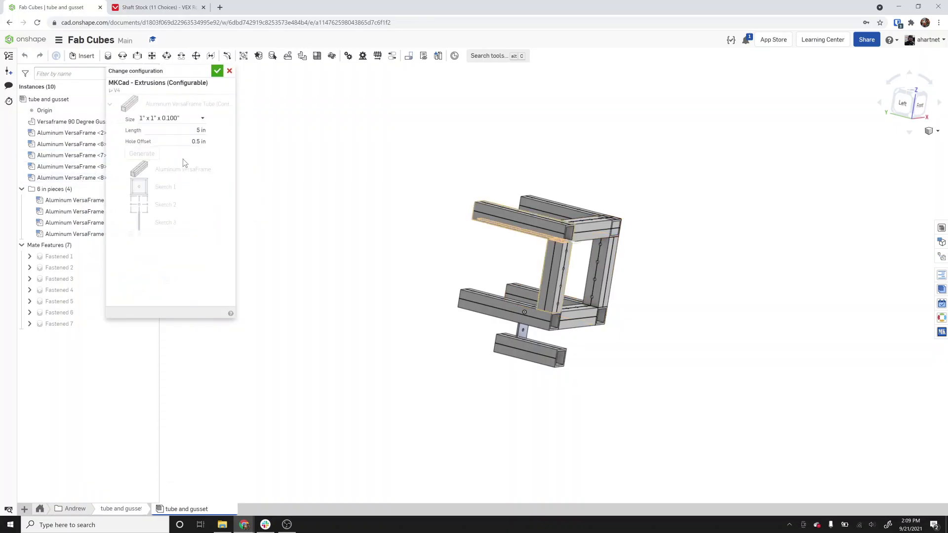
text(4)
key(Return)
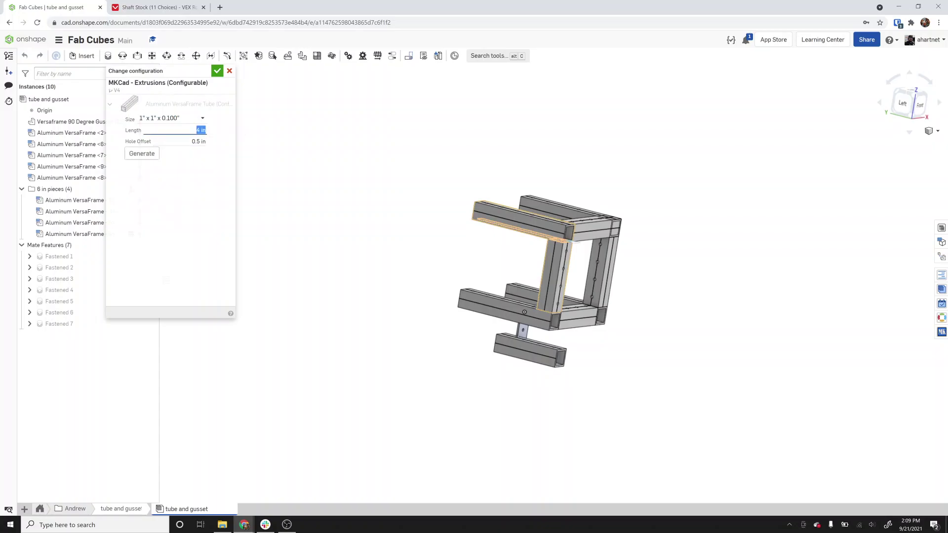
click(215, 74)
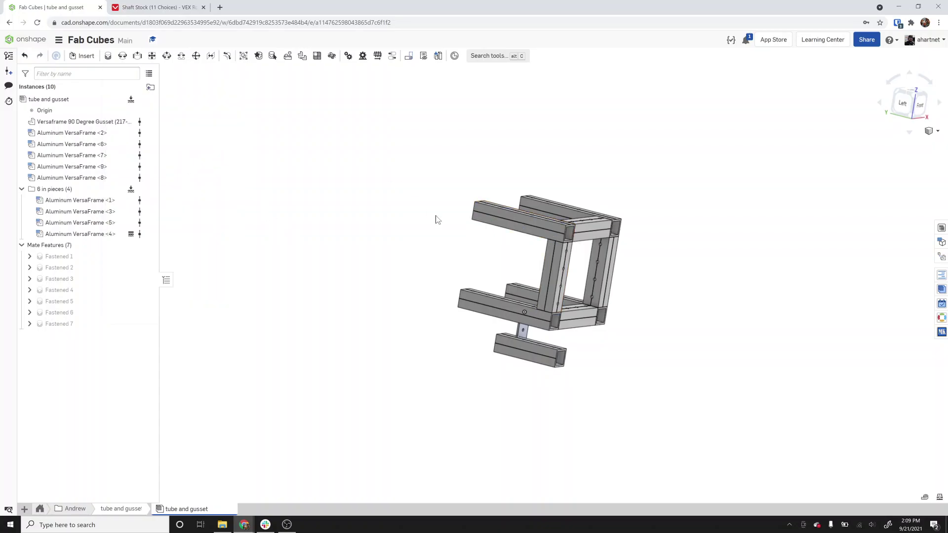
Mate the gusset's hole beside its corner hole to the top outer hole of the nearest upright with a Fastened mate, flipped and rotated to lie against the tubes
scroll(559, 332, up, 3)
right_drag(572, 360, 503, 381)
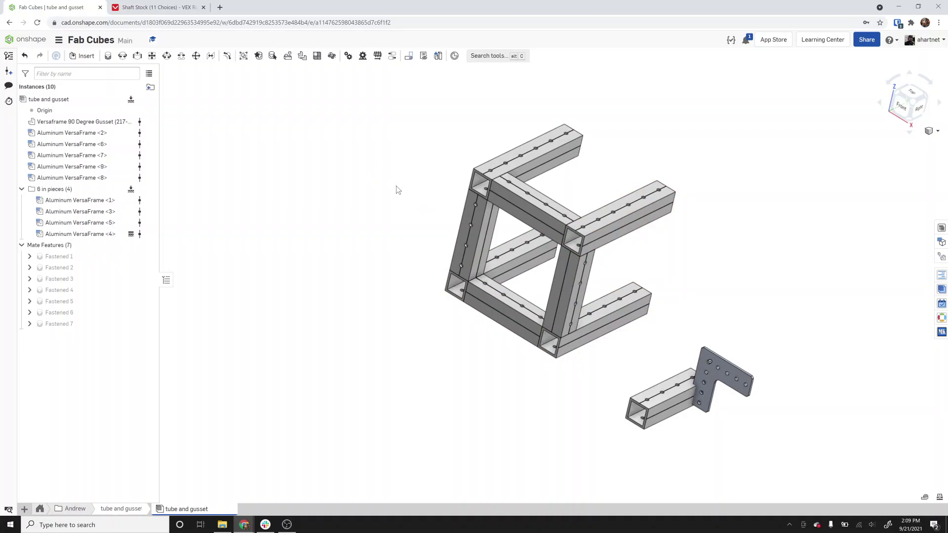
click(122, 55)
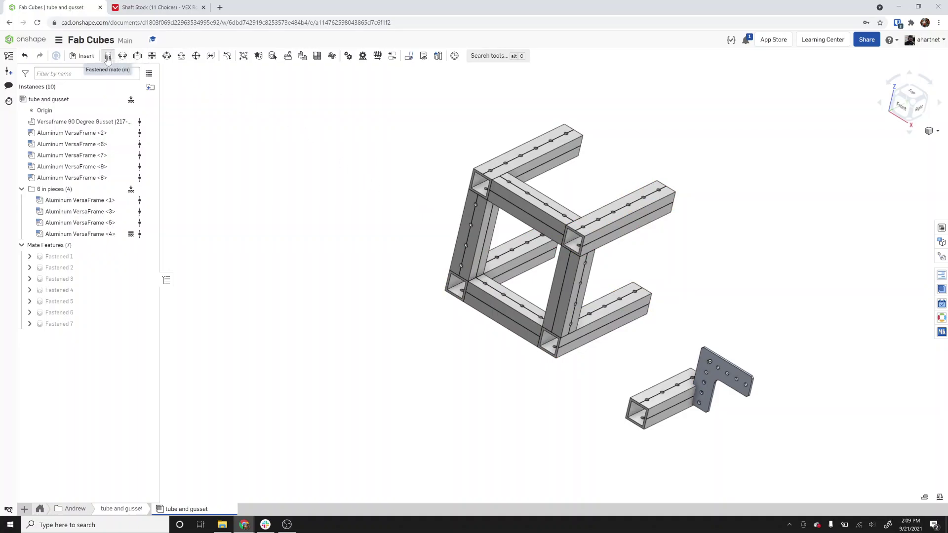
scroll(732, 377, up, 3)
scroll(711, 371, up, 2)
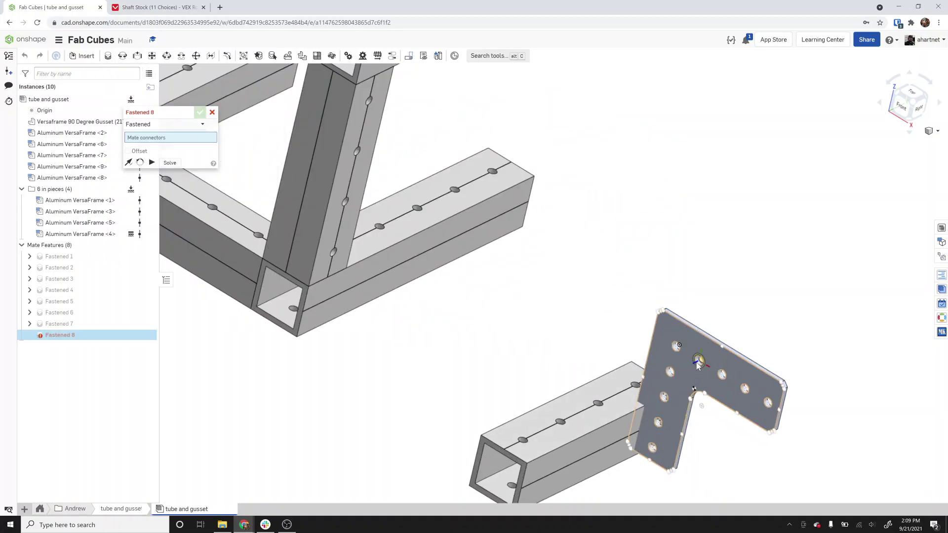
click(698, 363)
scroll(695, 361, down, 3)
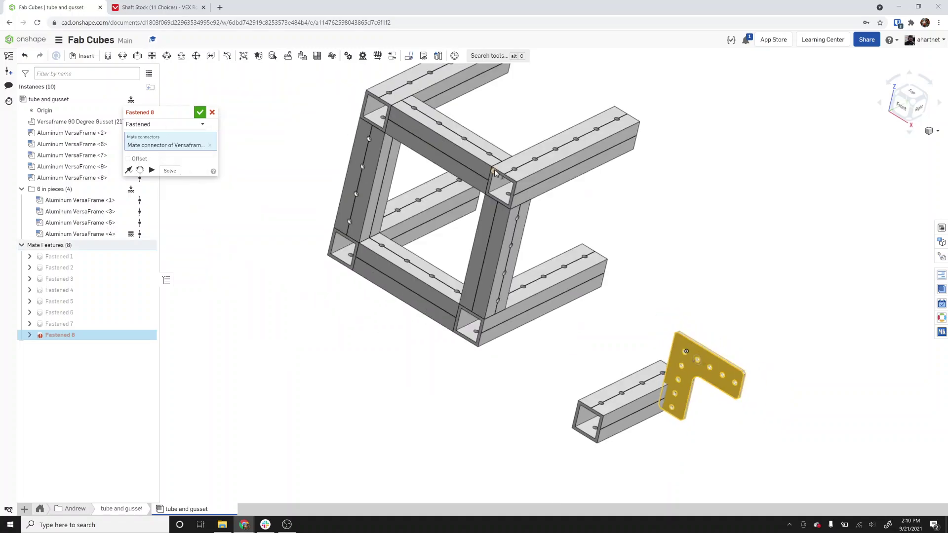
scroll(517, 220, up, 3)
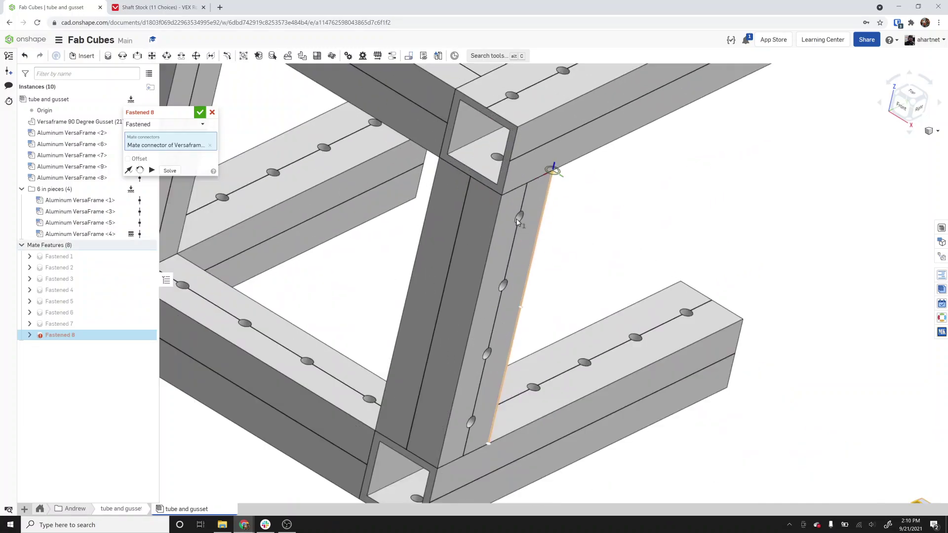
scroll(523, 217, up, 2)
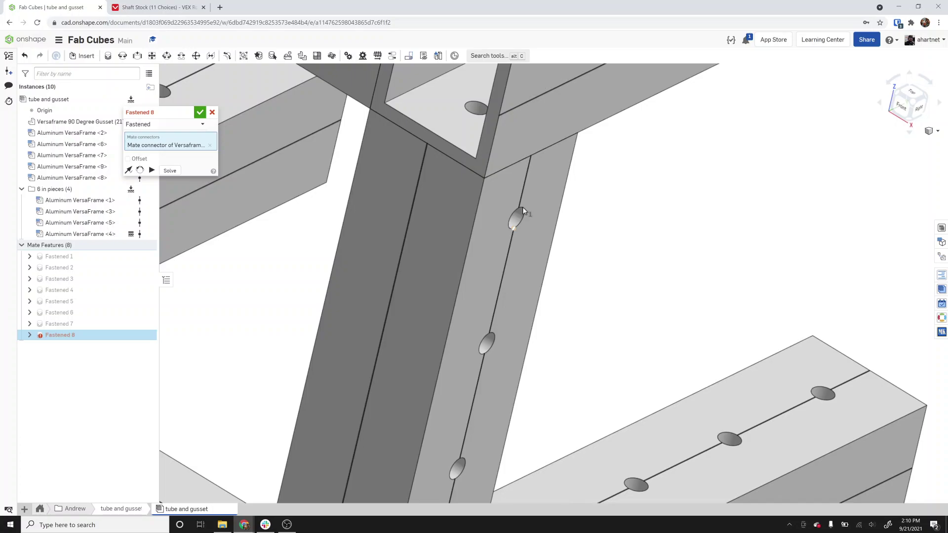
right_drag(494, 224, 518, 219)
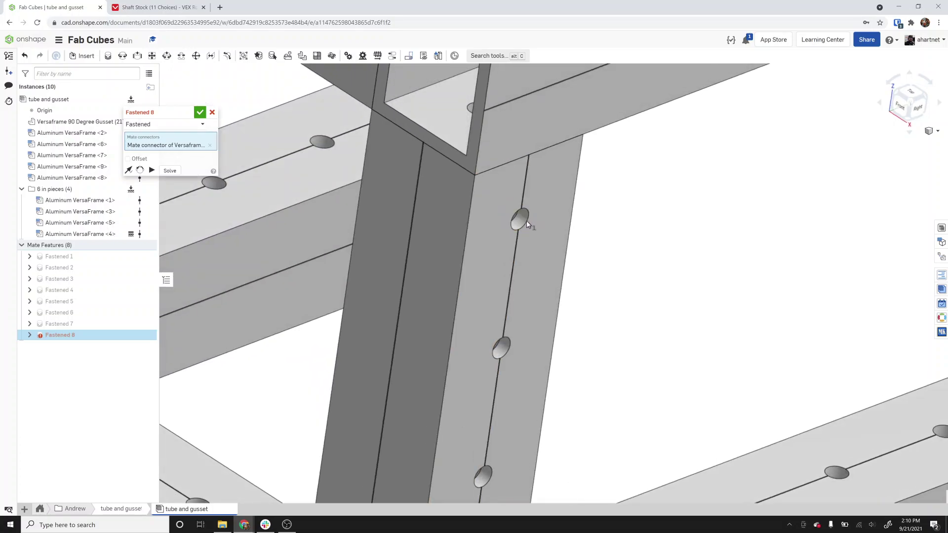
click(522, 219)
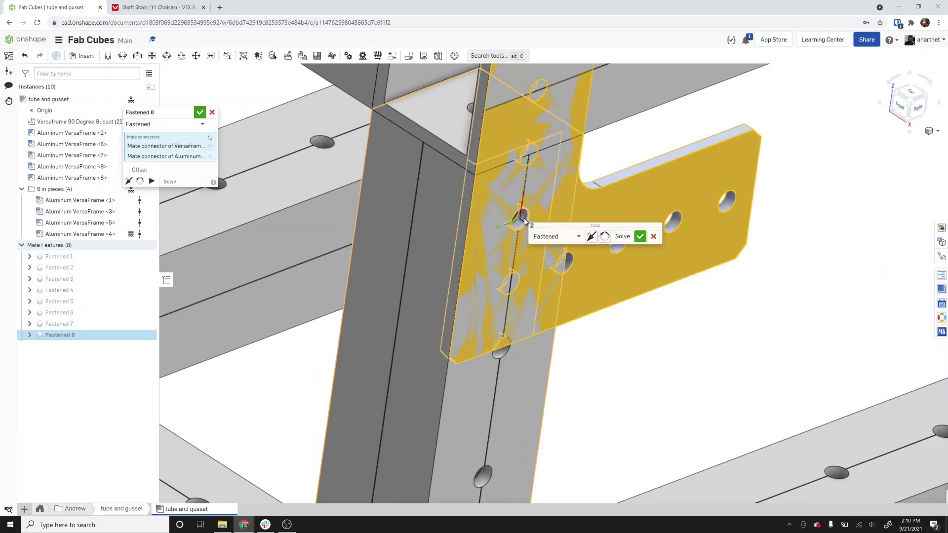
click(592, 237)
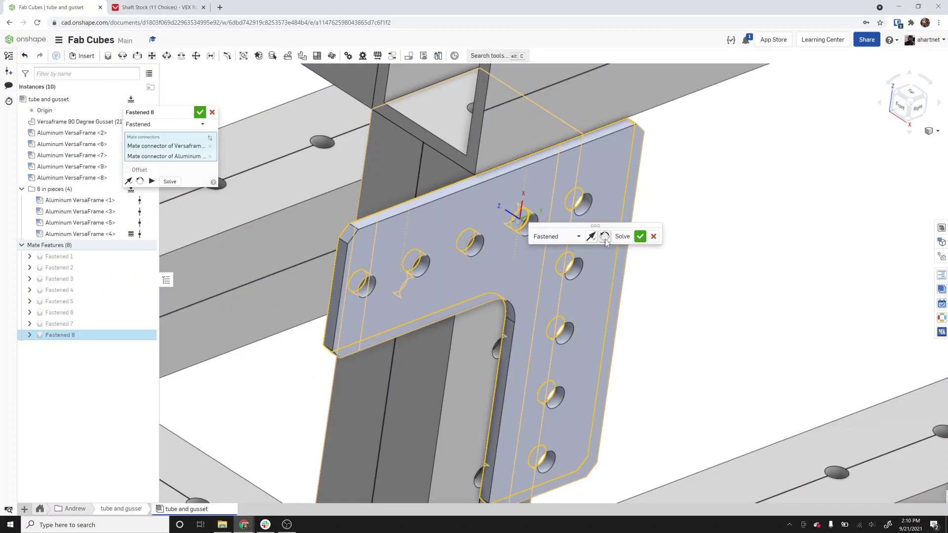
click(605, 237)
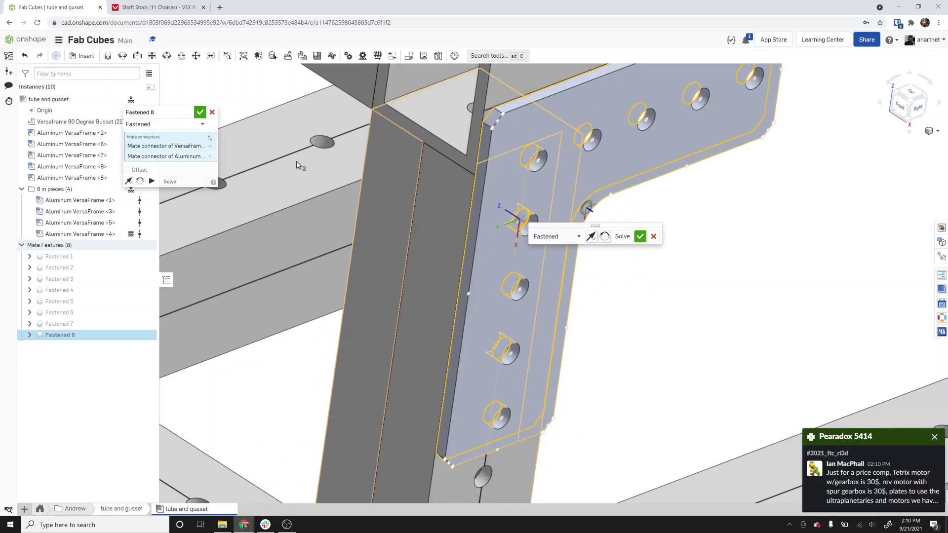
Replace the gusset's mate connector with the next hole down its vertical arm and accept the fastened mate
click(210, 146)
right_drag(442, 234, 536, 306)
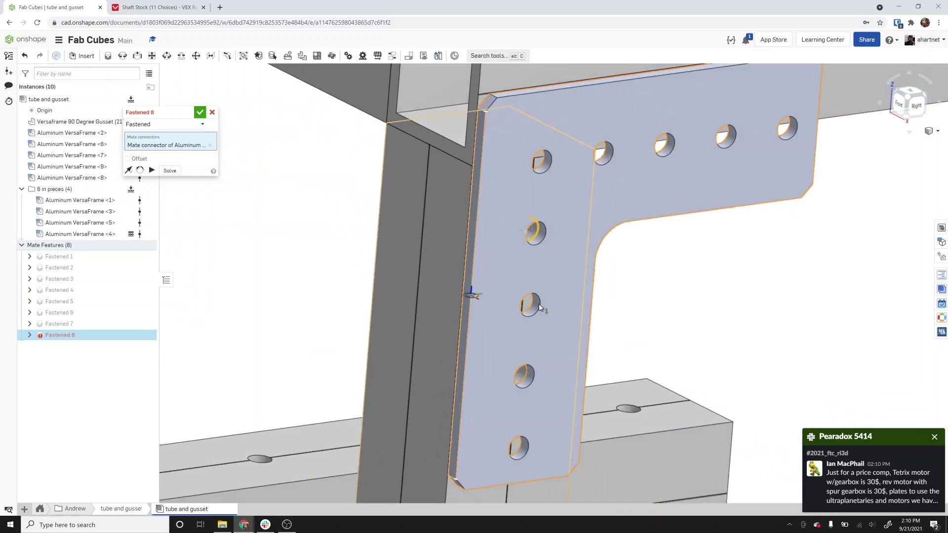
scroll(534, 307, up, 5)
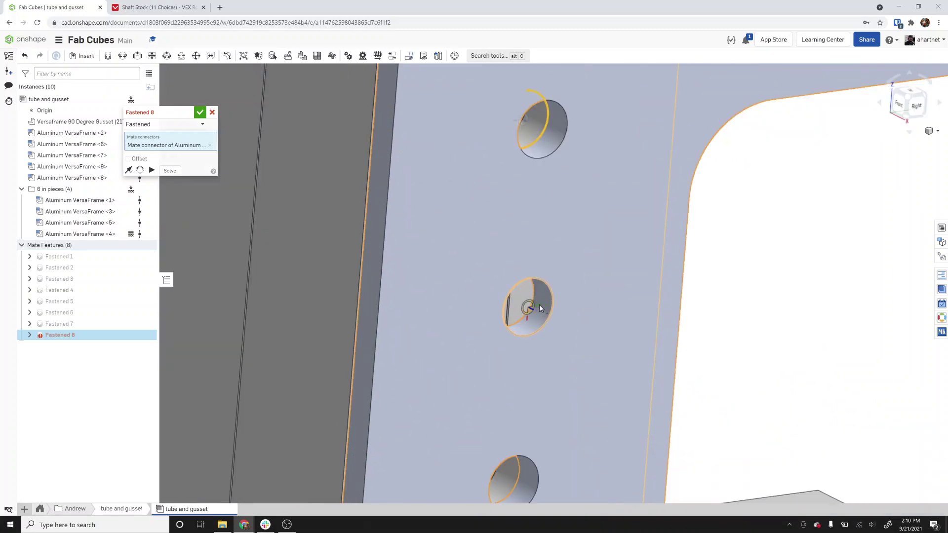
scroll(539, 303, up, 5)
click(527, 286)
scroll(528, 286, down, 5)
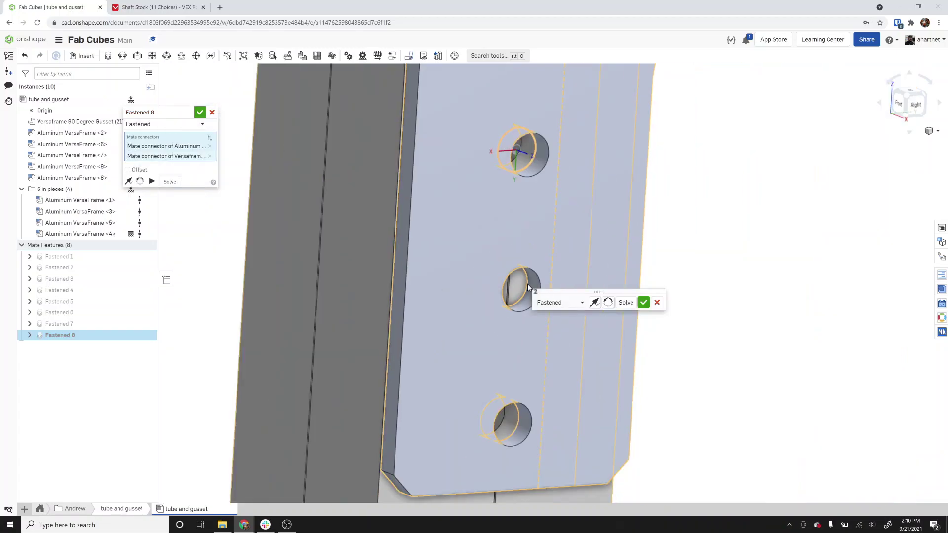
scroll(527, 287, down, 5)
click(644, 312)
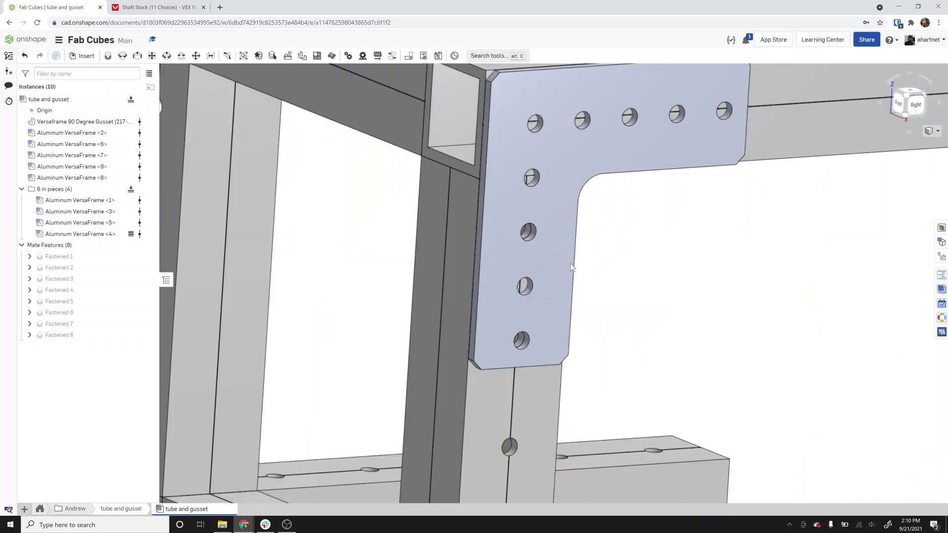
key(m)
scroll(574, 264, down, 5)
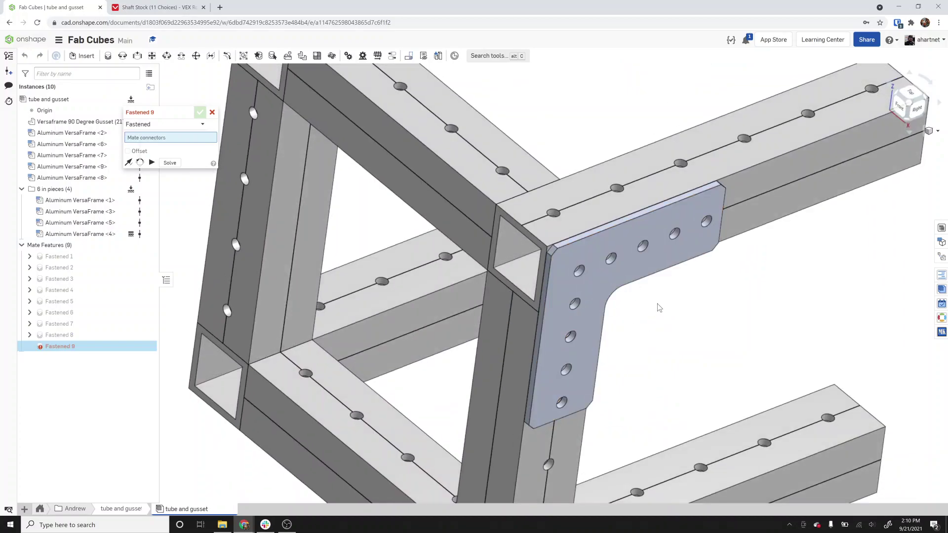
click(212, 112)
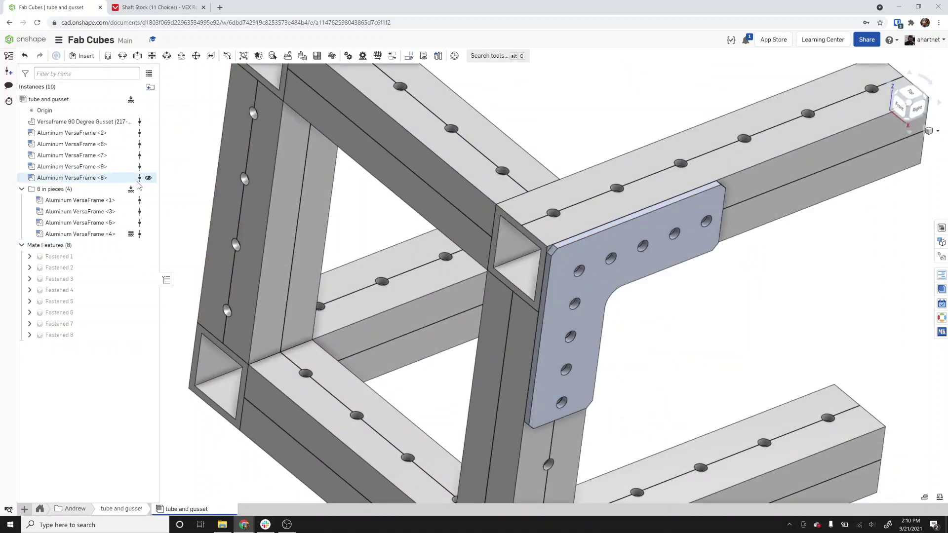
click(72, 123)
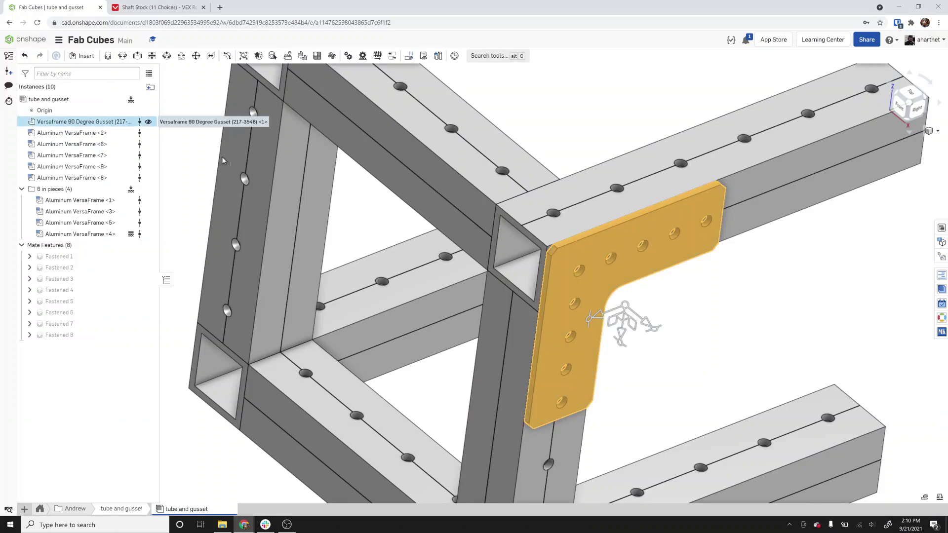
scroll(472, 223, down, 2)
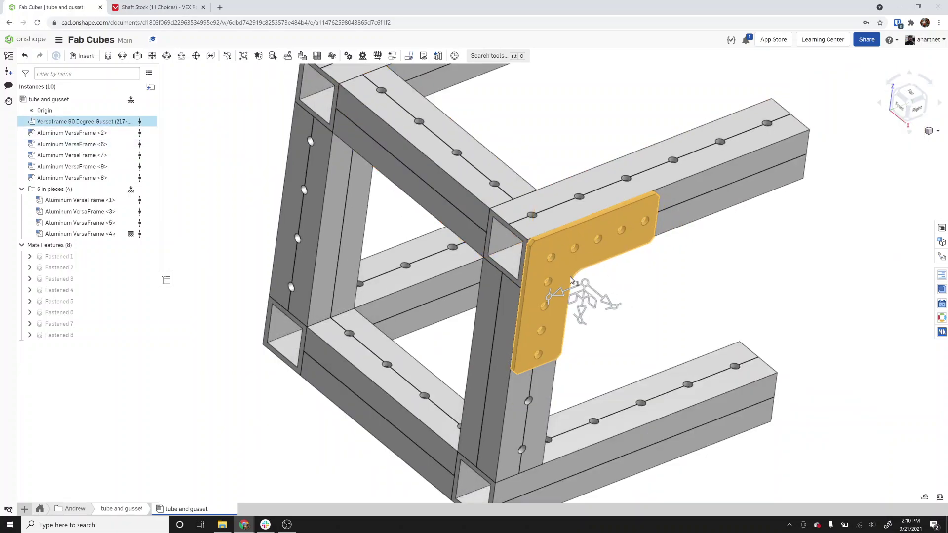
scroll(543, 257, down, 5)
click(275, 283)
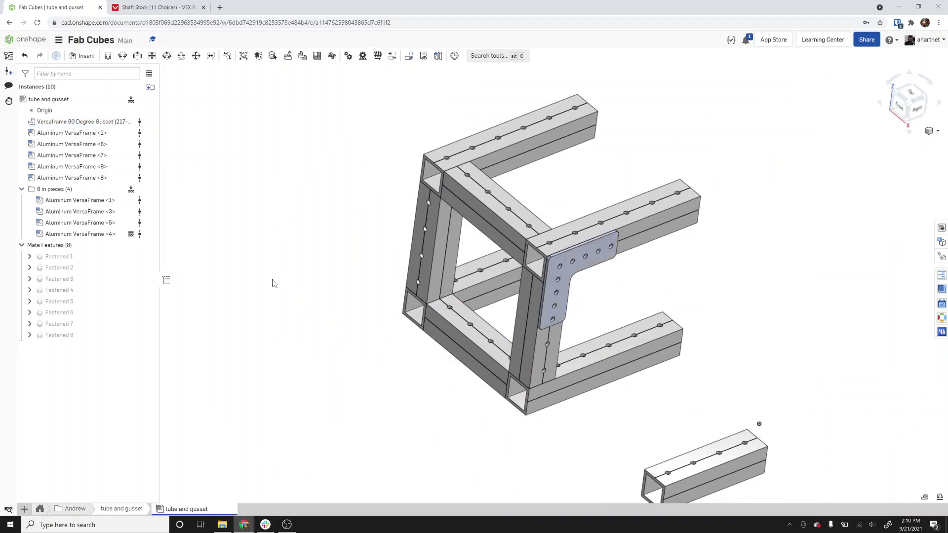
Copy the 90 degree gusset and paste a second instance of it into the assembly
click(88, 122)
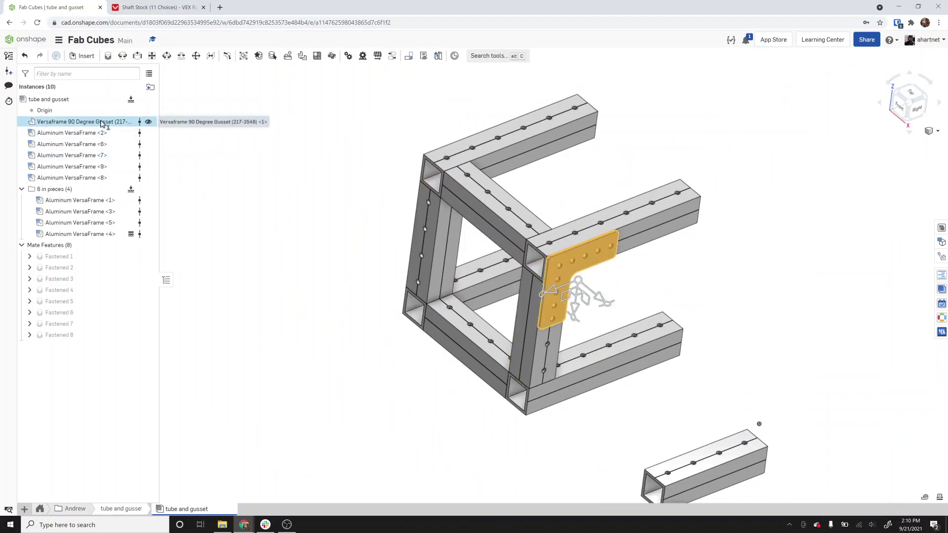
right_click(105, 122)
click(134, 254)
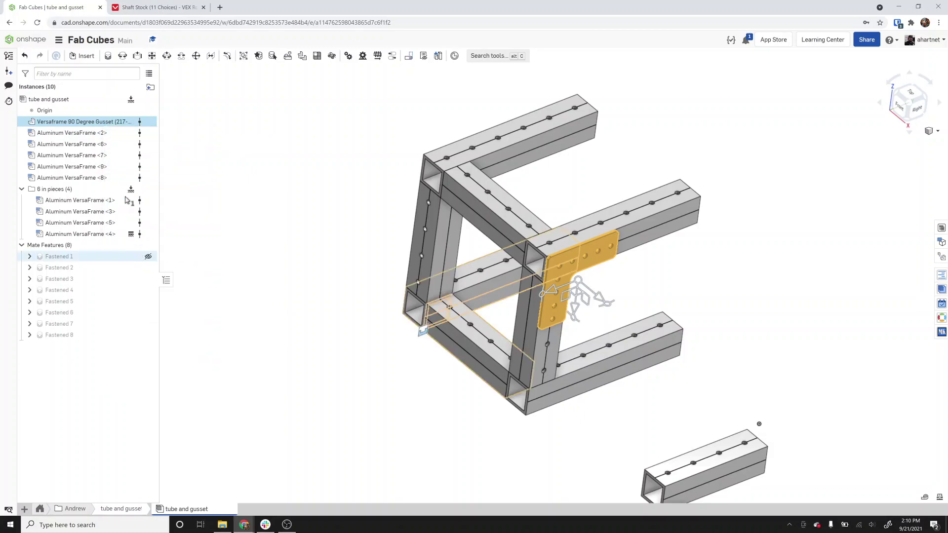
right_click(90, 123)
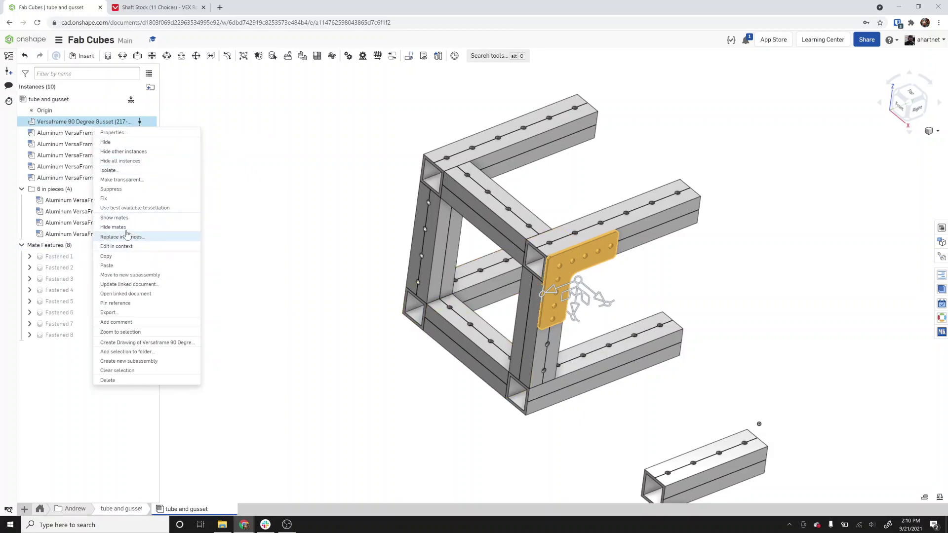
click(124, 267)
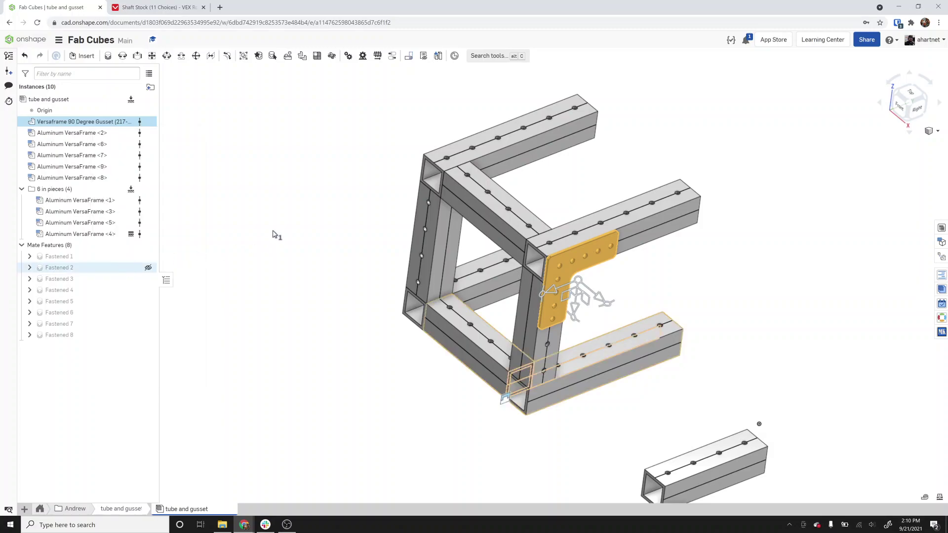
scroll(301, 237, down, 3)
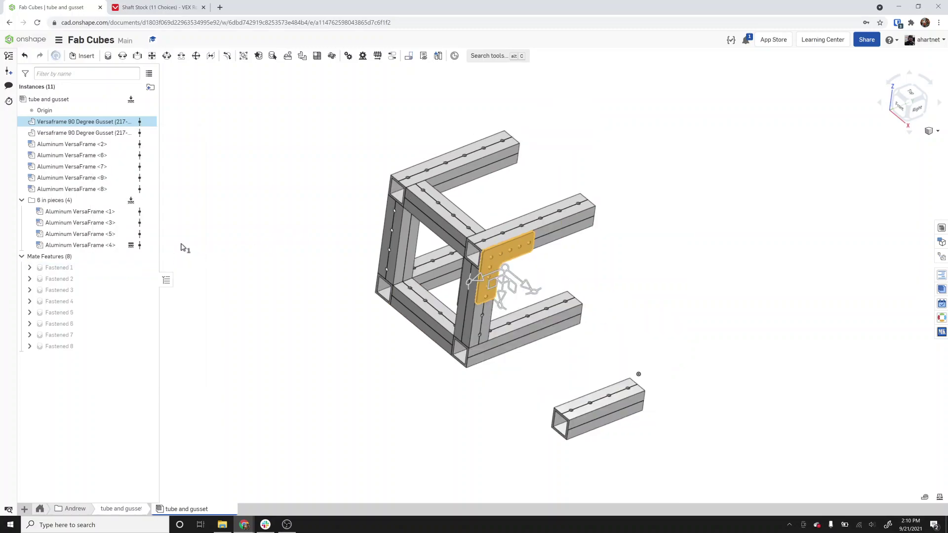
click(230, 255)
Start a Fastened mate between the pasted gusset's corner hole and the first top hole of the 6 in tube at the existing gusset's corner
click(87, 134)
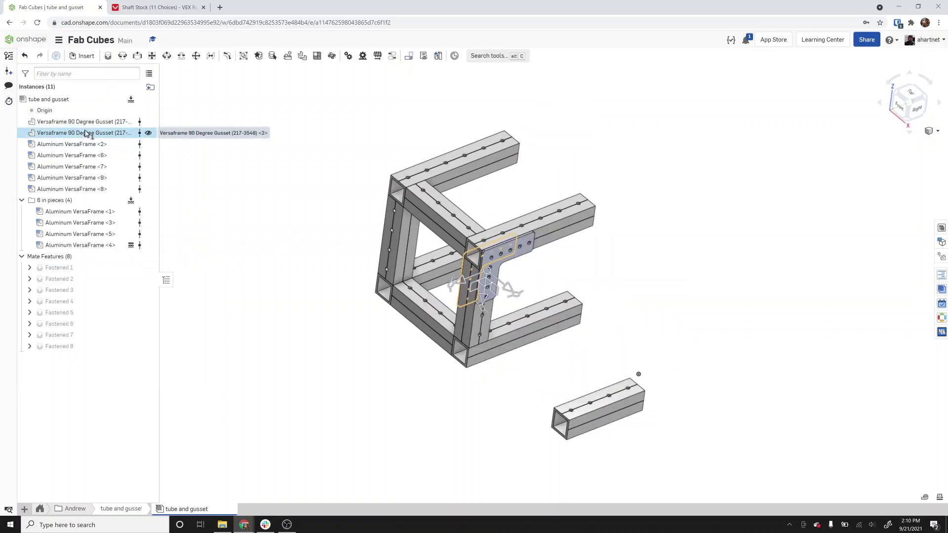
right_drag(354, 271, 435, 247)
scroll(435, 247, up, 2)
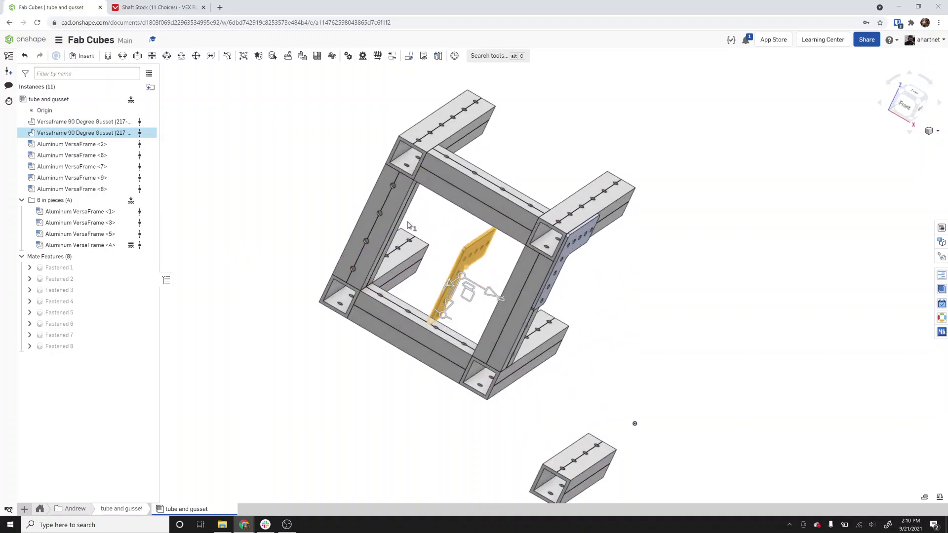
scroll(435, 247, up, 1)
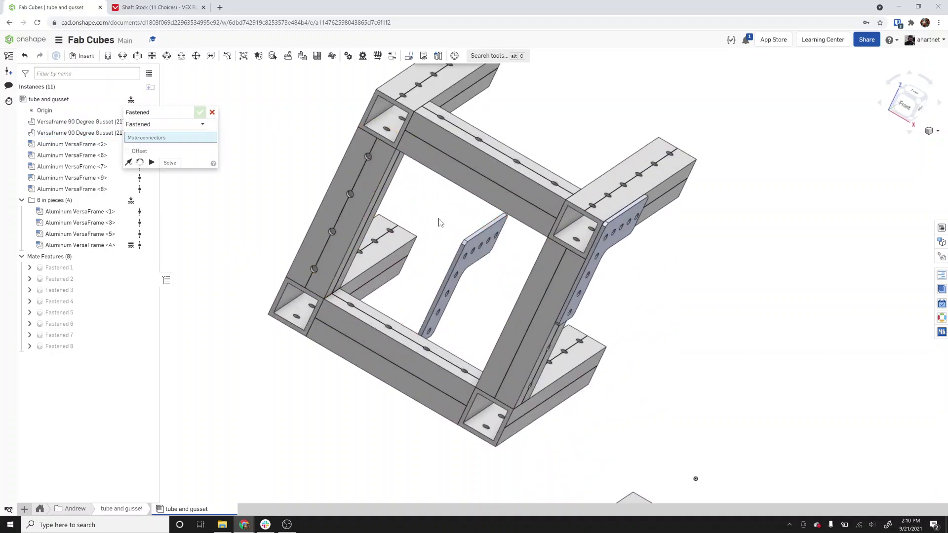
scroll(465, 248, up, 3)
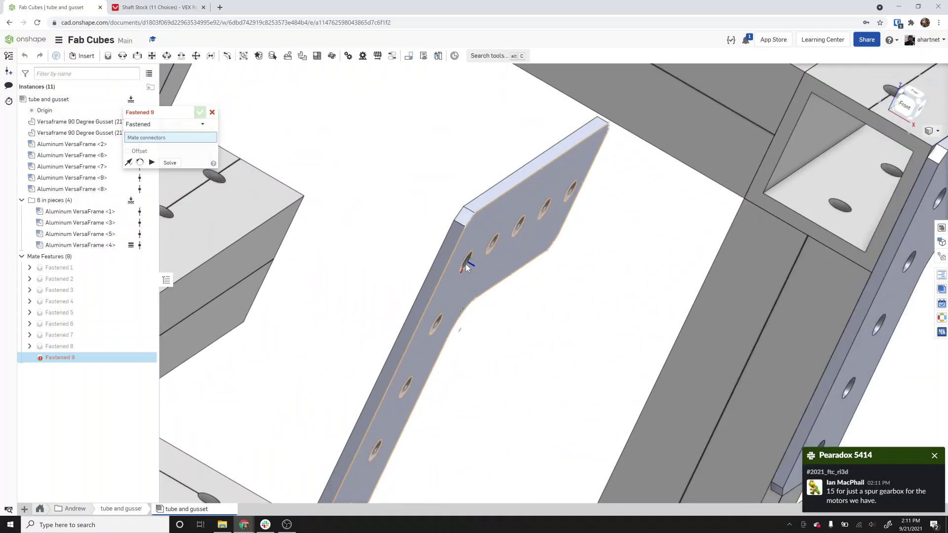
scroll(466, 266, down, 5)
click(468, 266)
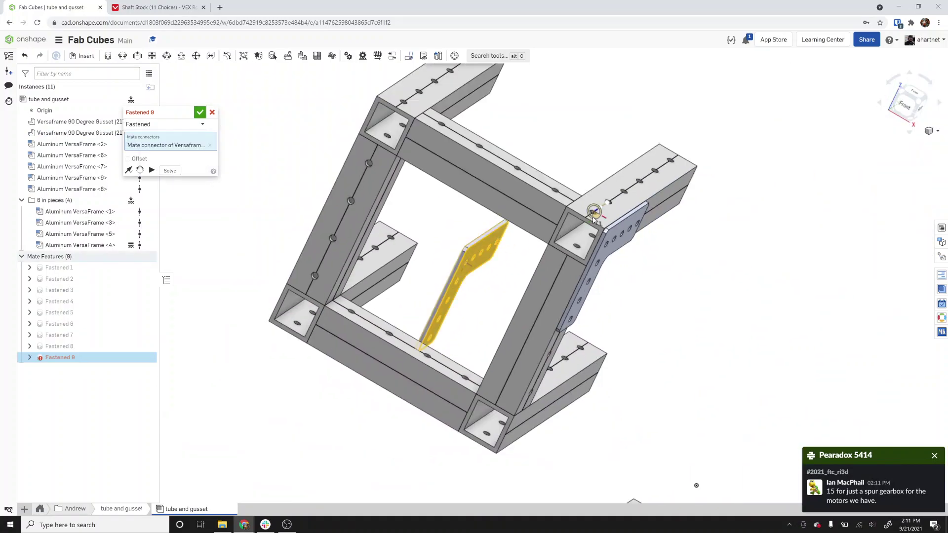
scroll(597, 213, up, 5)
right_drag(598, 213, 594, 223)
scroll(595, 220, up, 5)
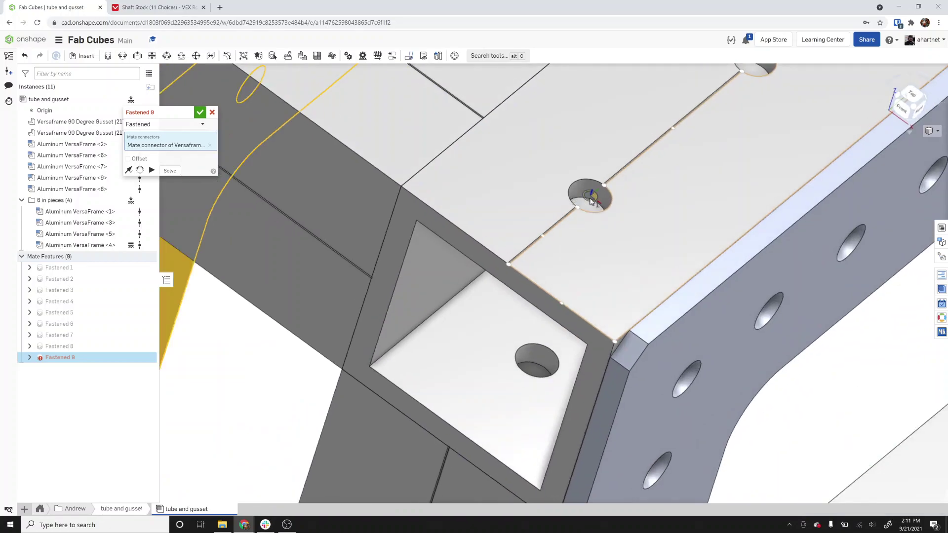
click(591, 197)
Flip and rotate the new gusset to lie along the top of the 6 in tube and the cross tube, and accept the mate
scroll(591, 200, down, 5)
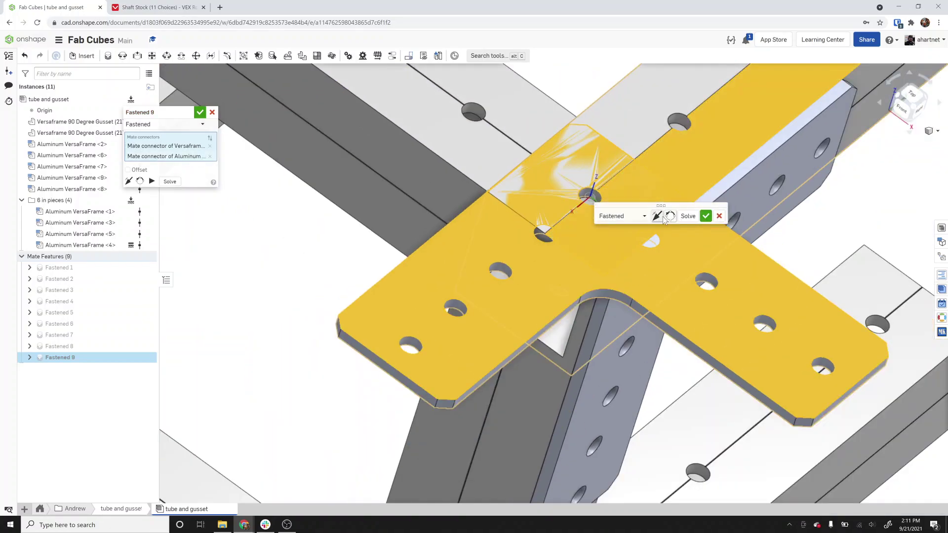
click(671, 217)
click(670, 217)
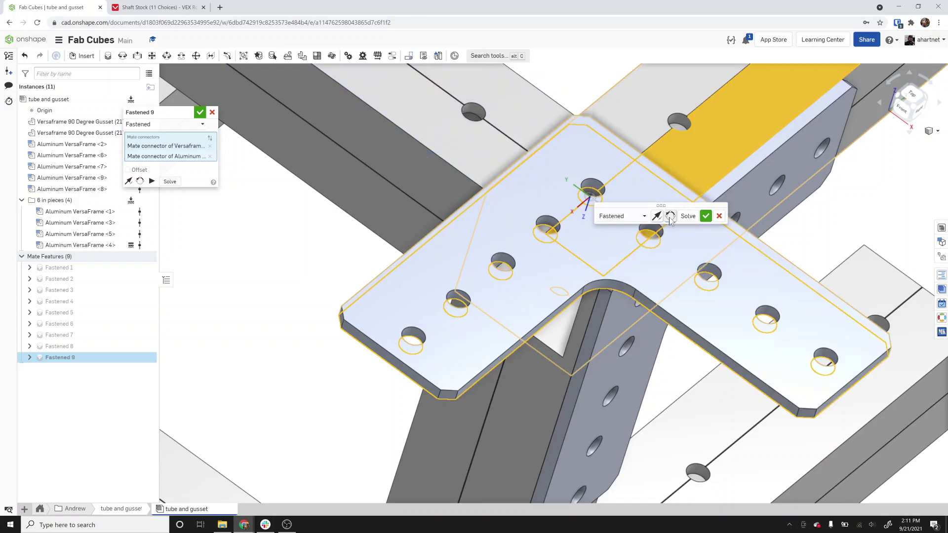
click(670, 218)
scroll(689, 218, down, 2)
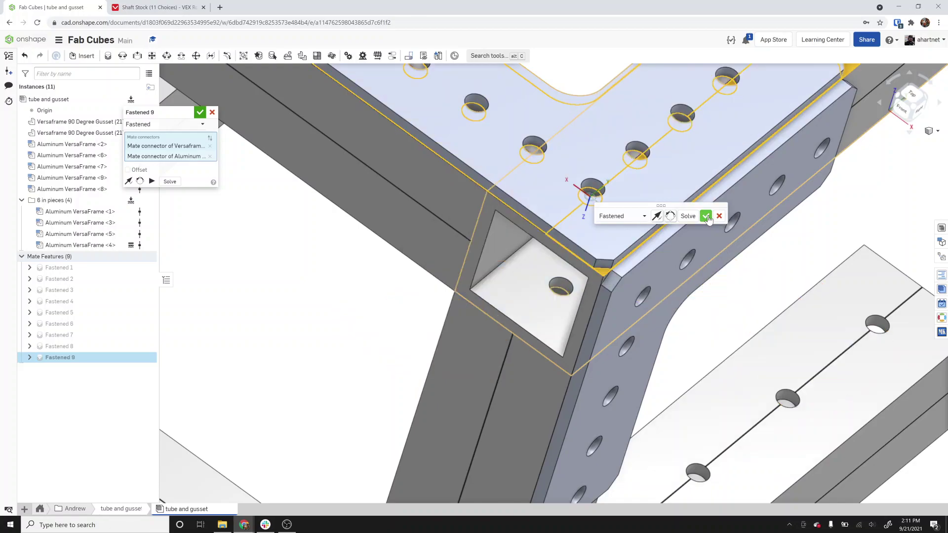
click(707, 216)
scroll(604, 263, down, 5)
right_drag(657, 281, 653, 279)
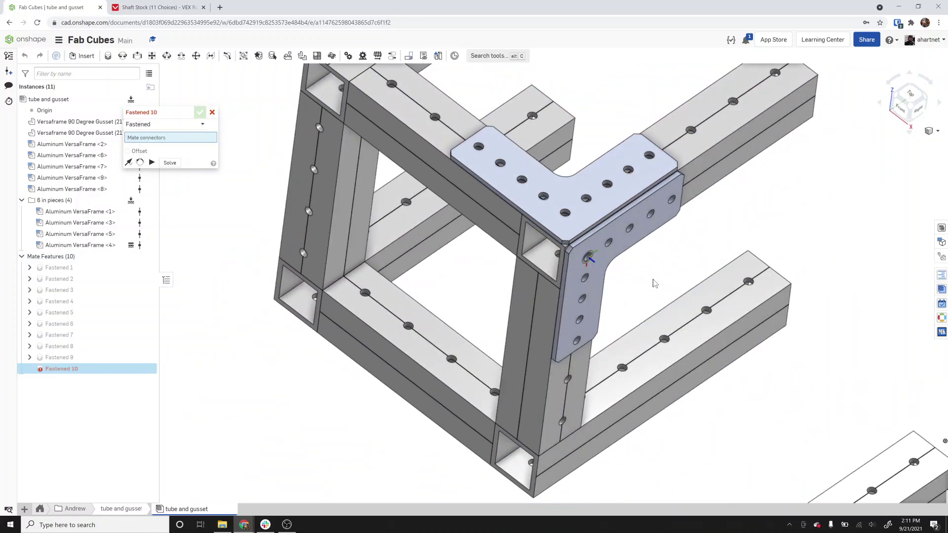
click(211, 114)
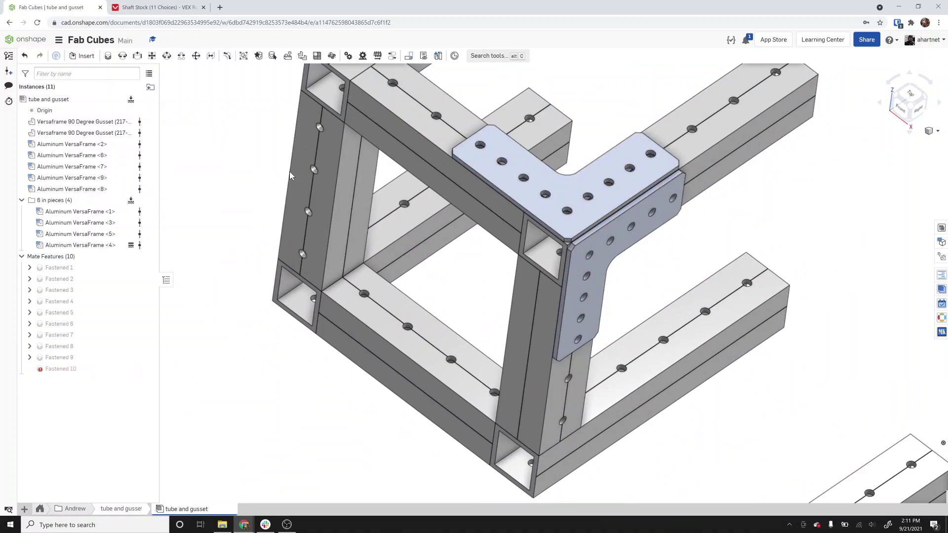
right_drag(494, 143, 627, 138)
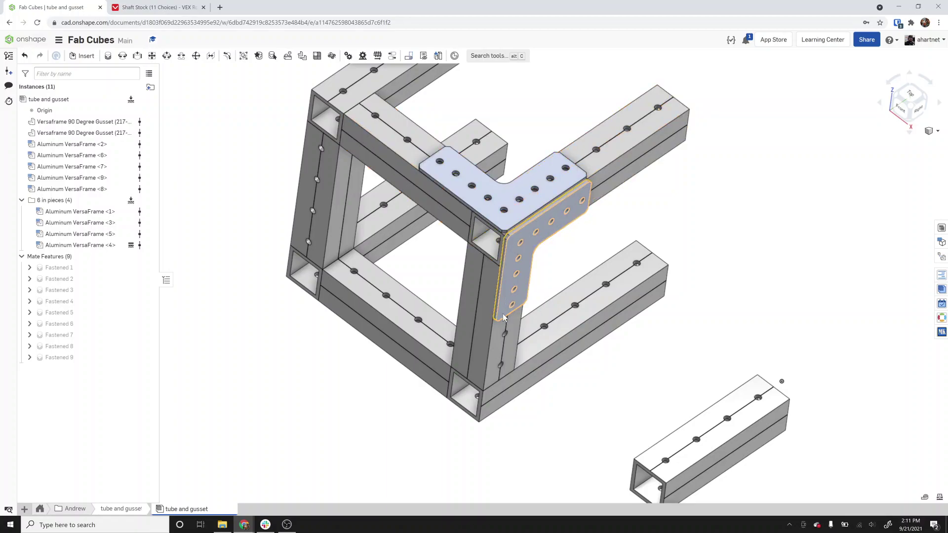
scroll(501, 325, up, 2)
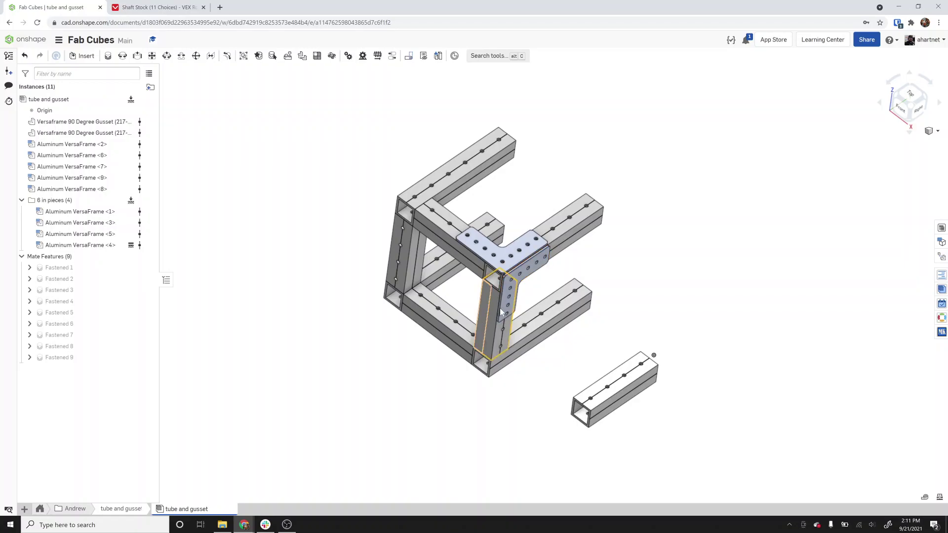
click(633, 381)
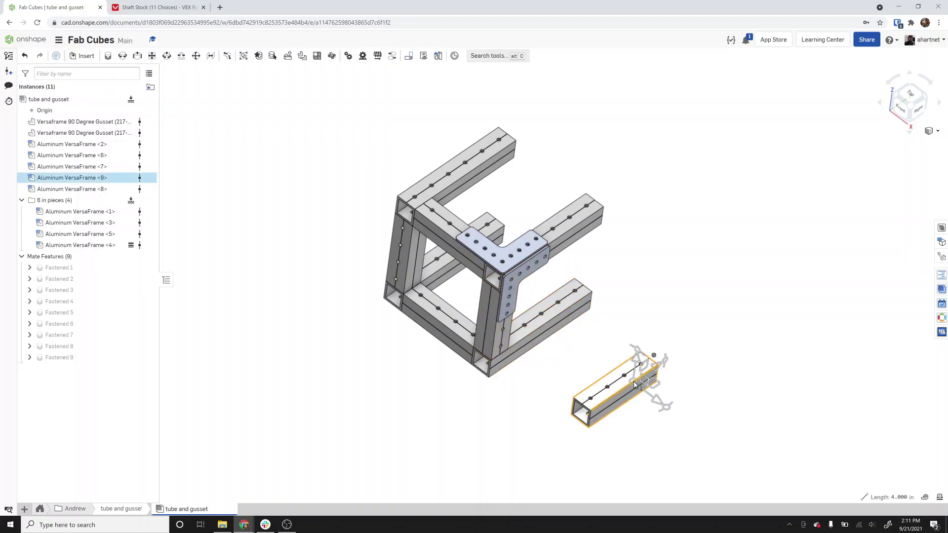
mouse_move(94, 179)
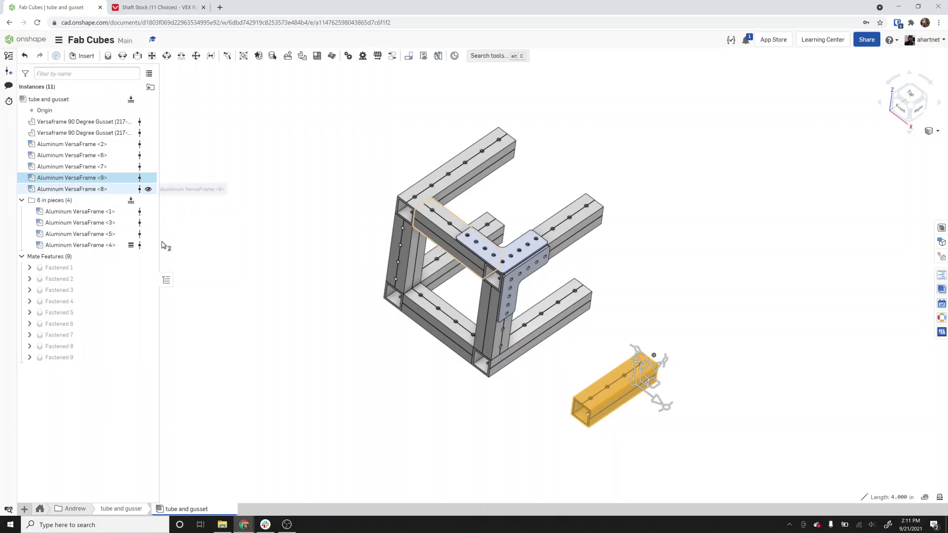
click(88, 189)
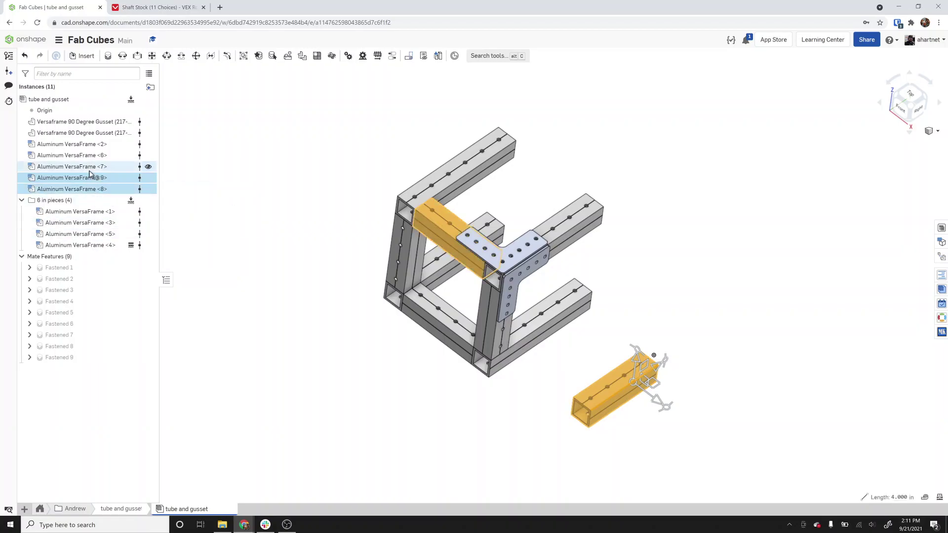
key(space)
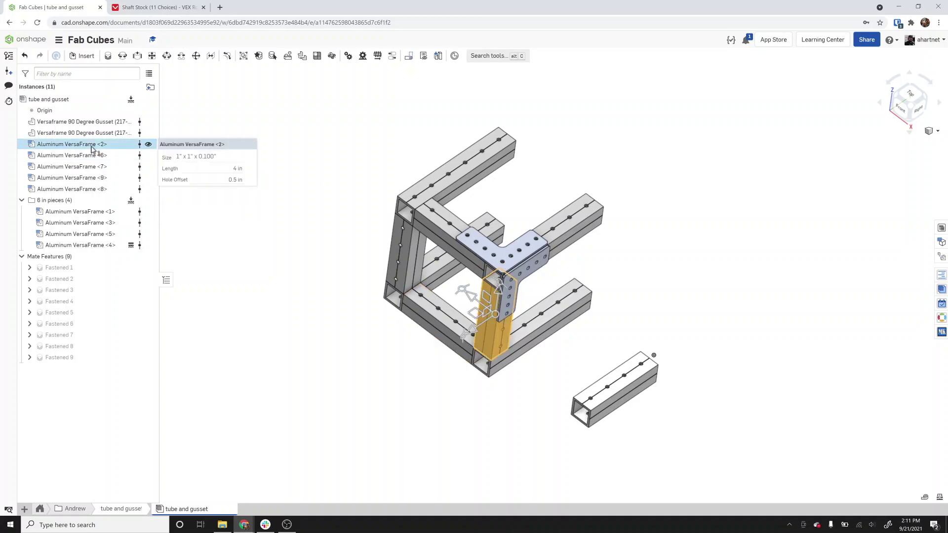
click(90, 157)
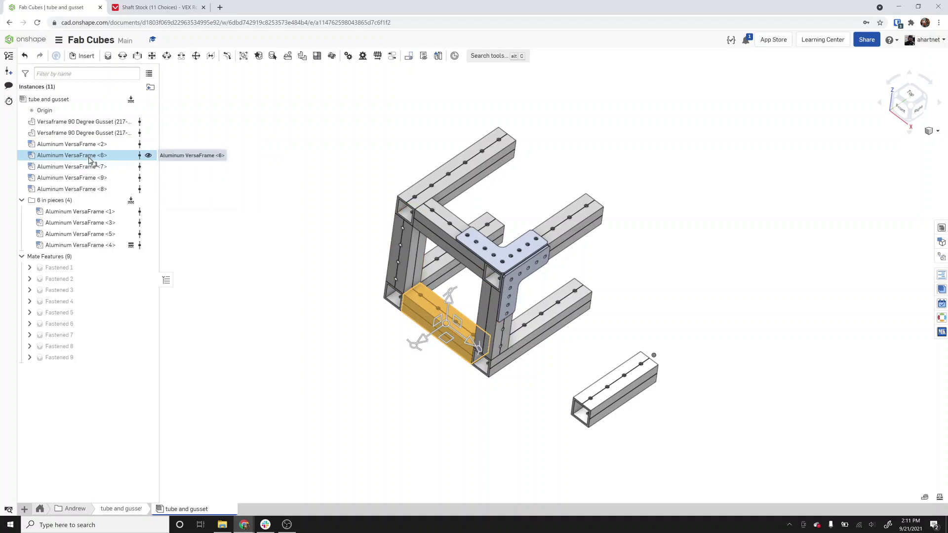
right_click(93, 164)
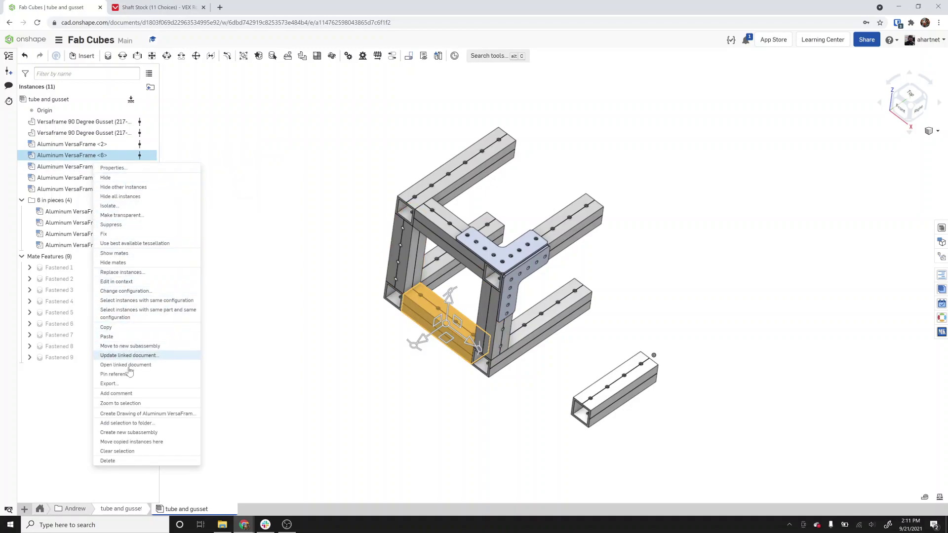
click(74, 124)
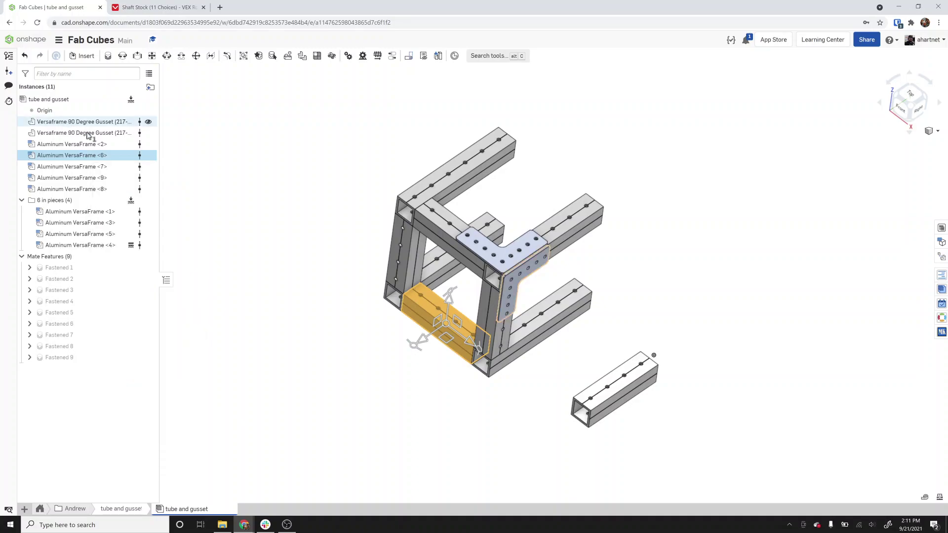
click(588, 231)
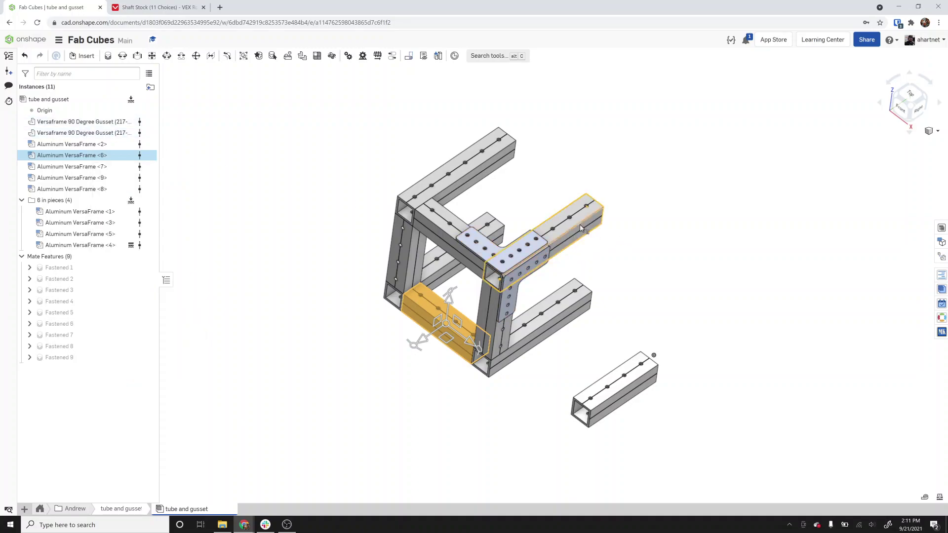
click(518, 251)
click(526, 272)
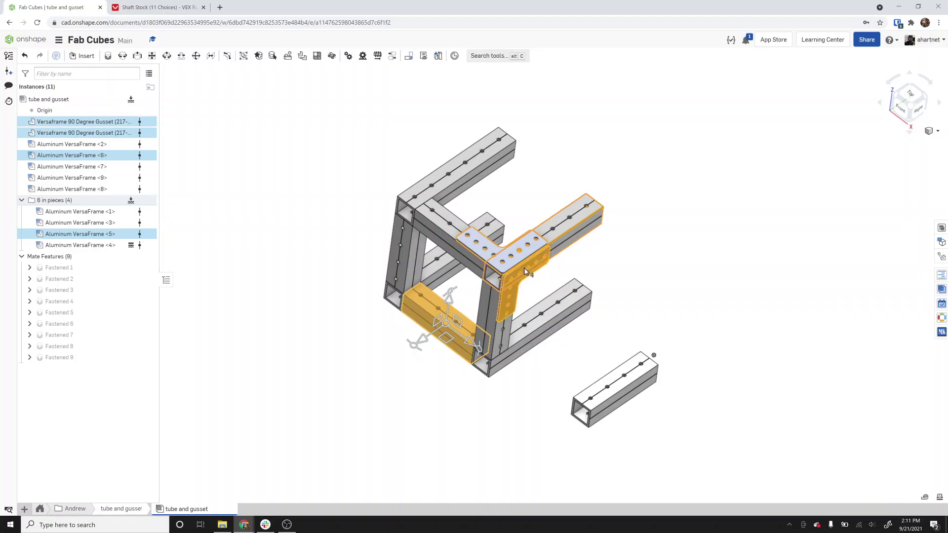
right_drag(348, 286, 352, 281)
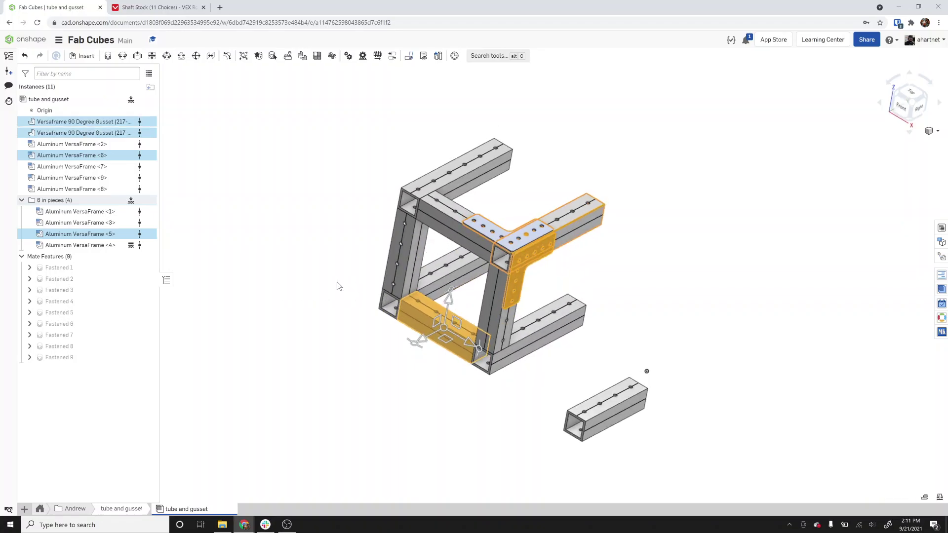
click(339, 286)
click(519, 243)
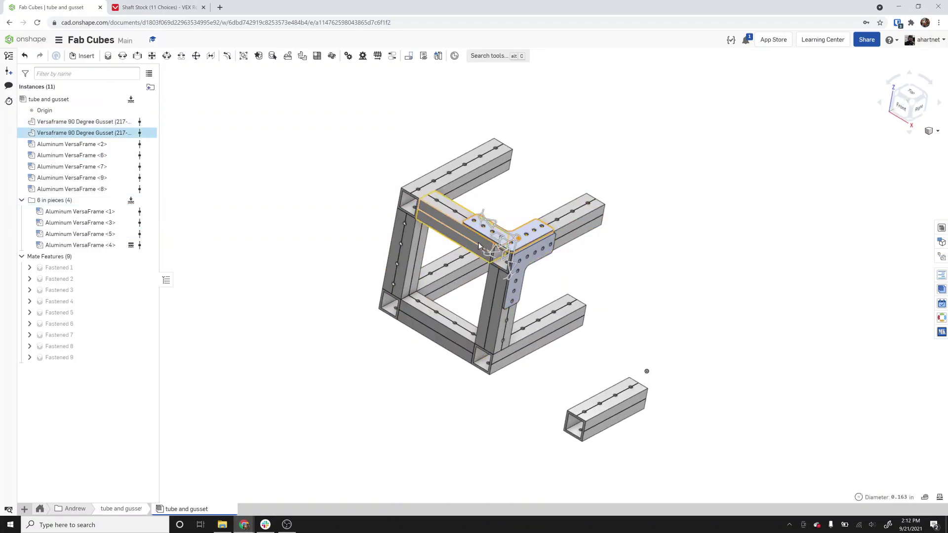
key(space)
Move both gussets and the three tubes meeting at their corner, Aluminum VersaFrame <8>, <5> and <2>, into a new subassembly
click(453, 230)
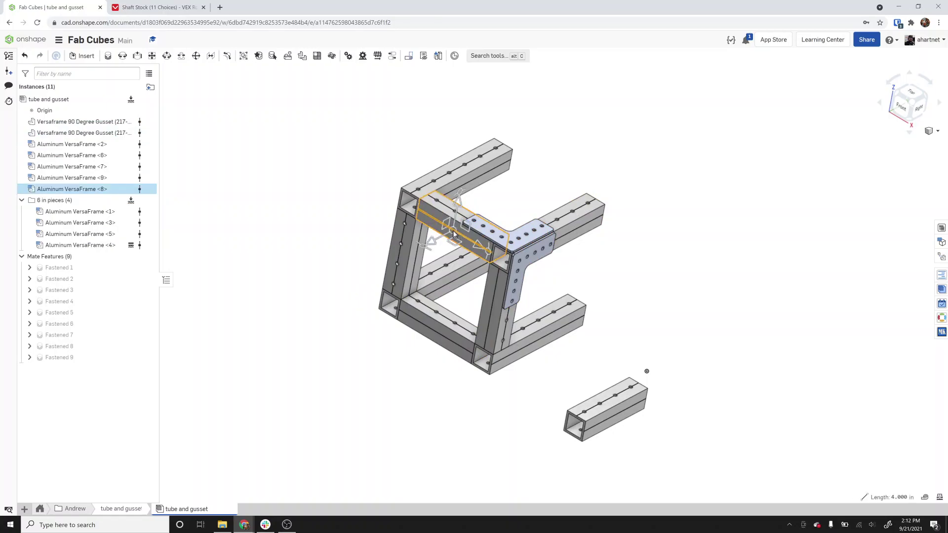
click(533, 240)
click(564, 230)
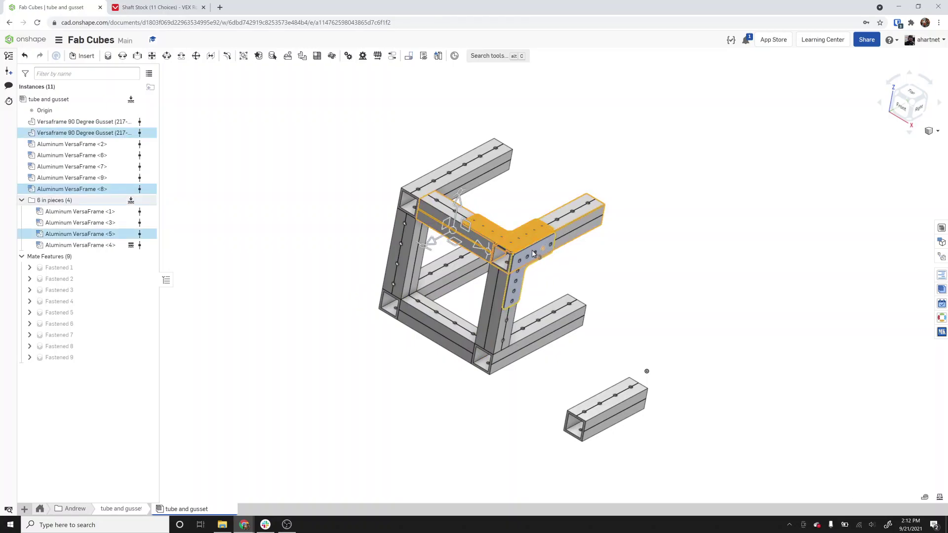
click(514, 279)
click(496, 321)
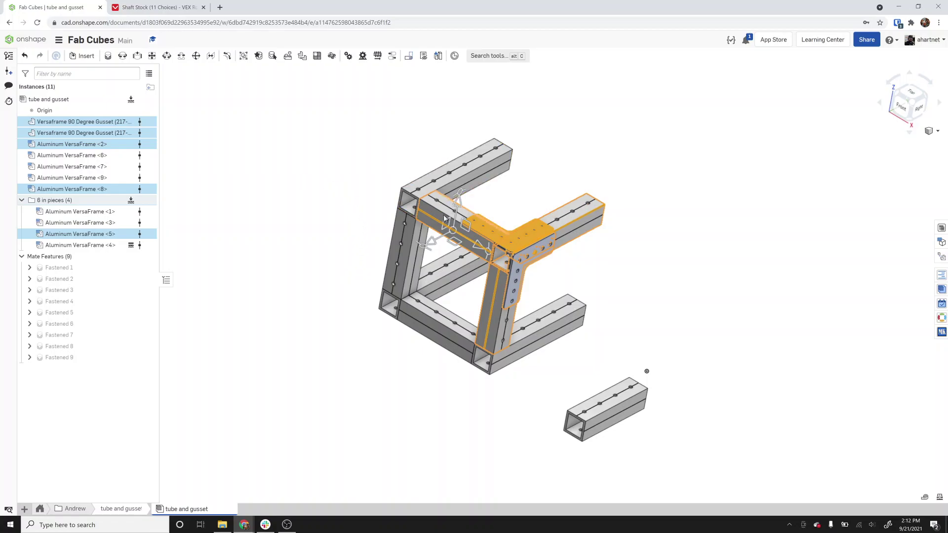
right_click(100, 122)
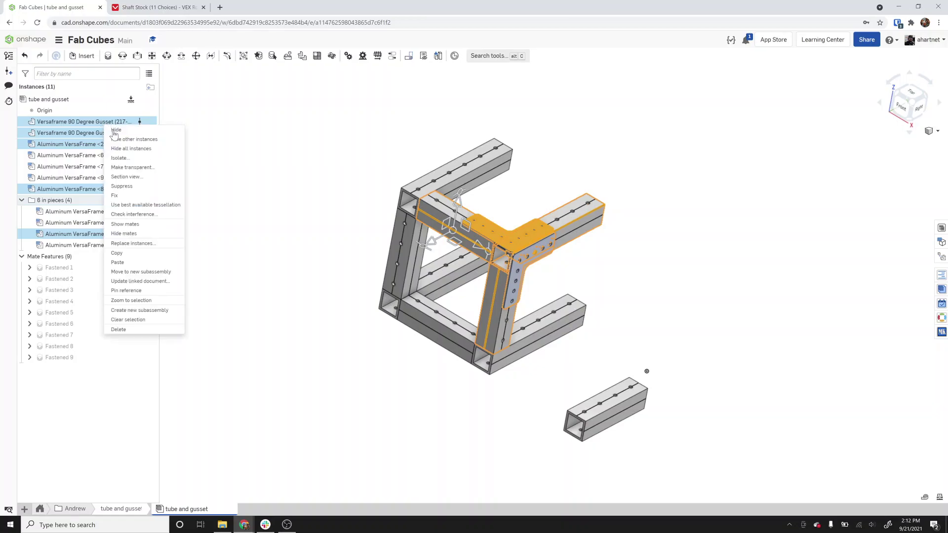
click(154, 271)
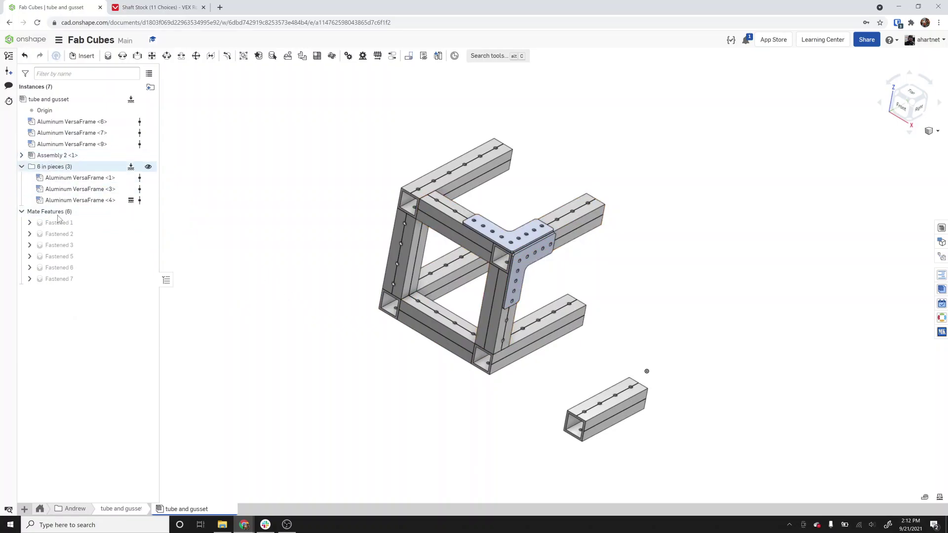
Open the Assembly 2 subassembly, rename it "tube gusset sub assembly", and move it into the "tube and gusset" folder
right_click(47, 156)
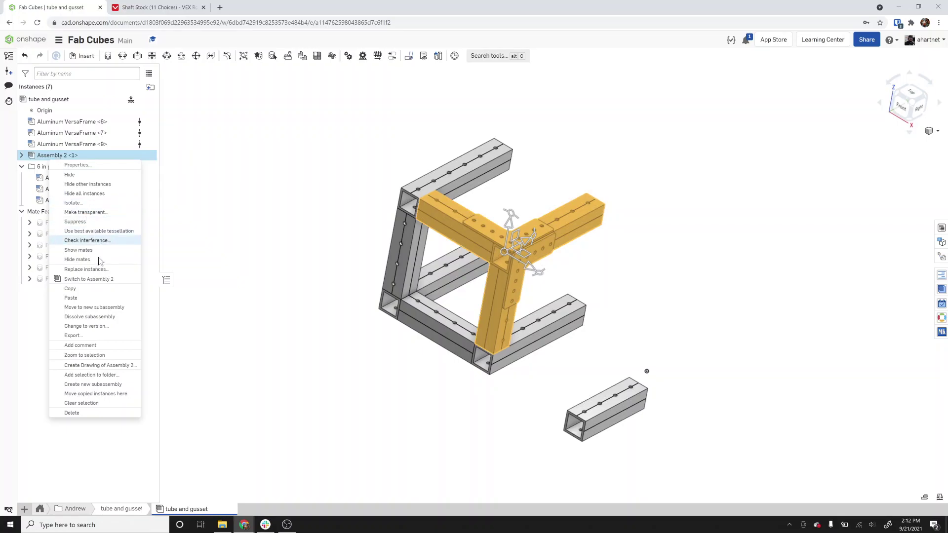
click(88, 279)
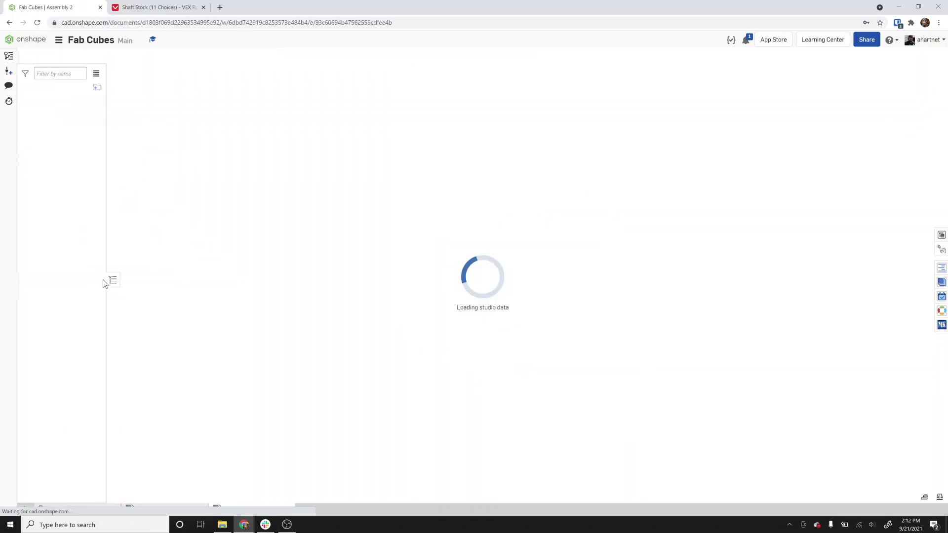
right_click(231, 509)
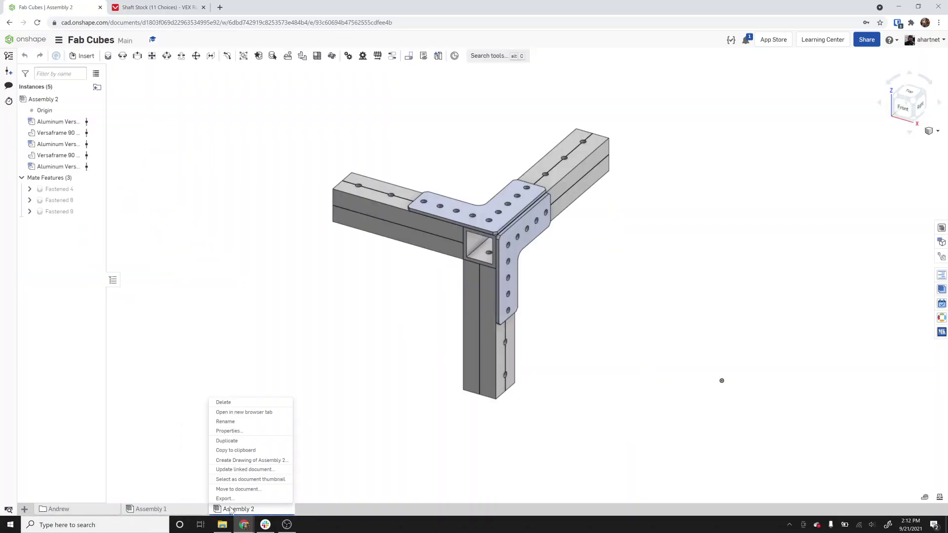
click(237, 422)
text(tube )
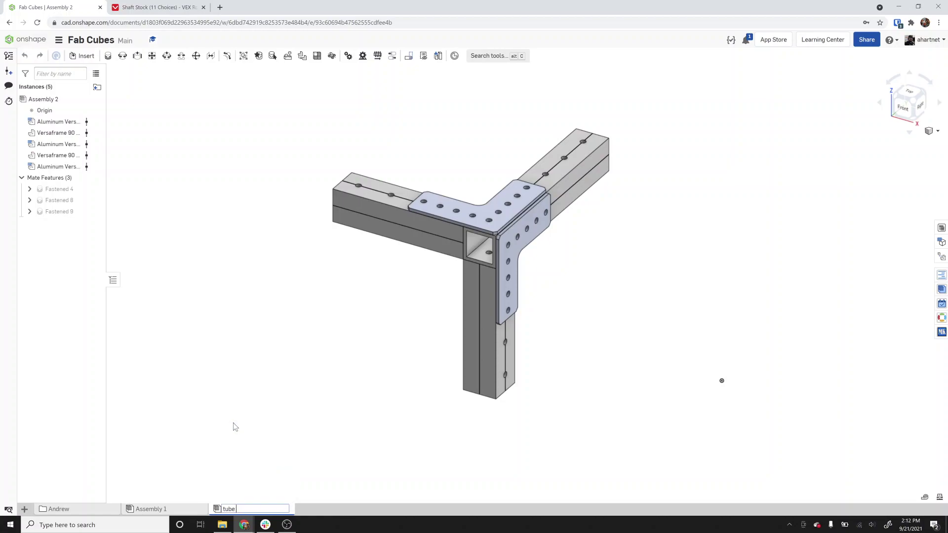
text(gusset sub assembly)
key(Return)
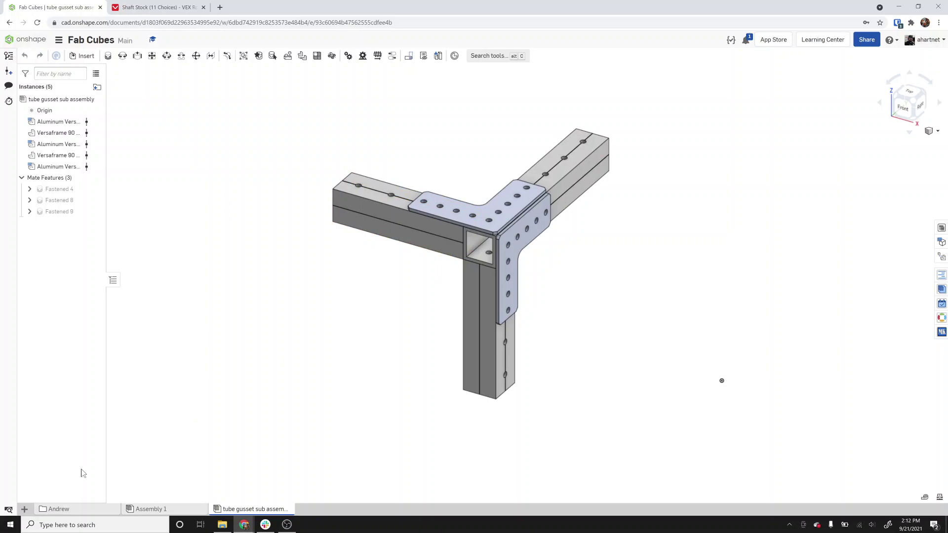
drag(239, 513, 310, 511)
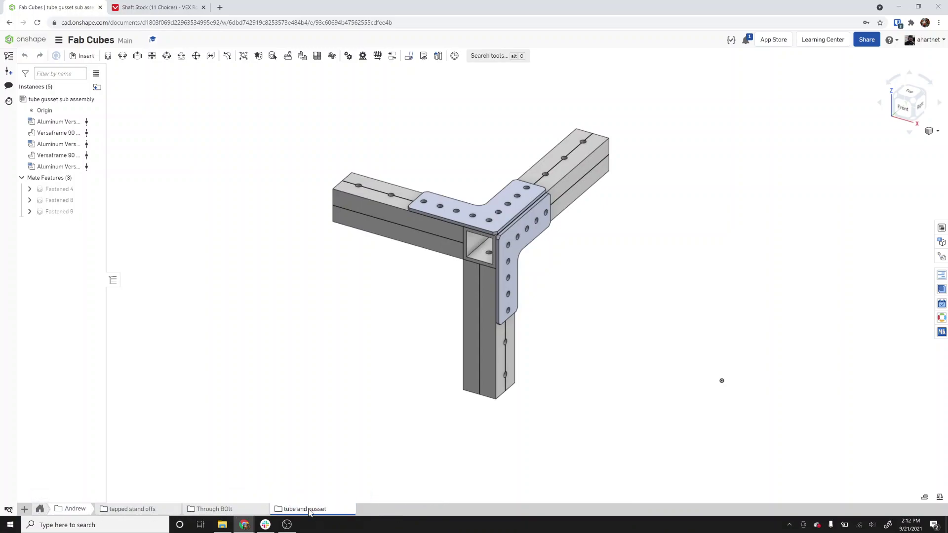
Create a new assembly in the folder and insert four instances of the tube gusset sub assembly
click(24, 510)
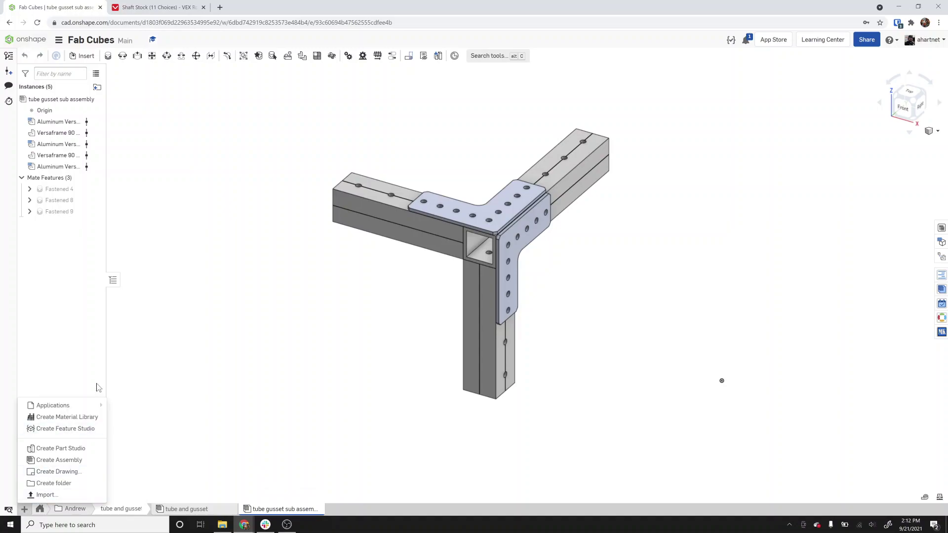
click(70, 463)
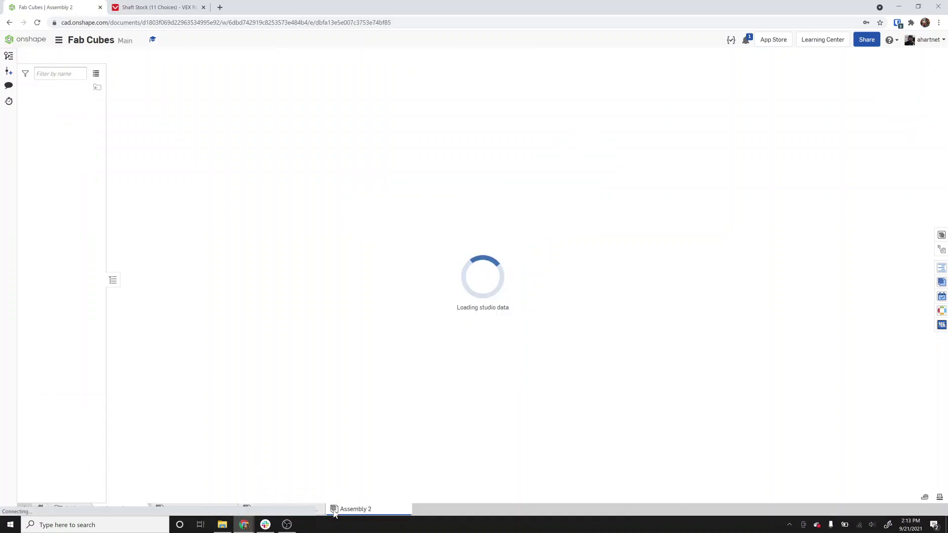
click(94, 58)
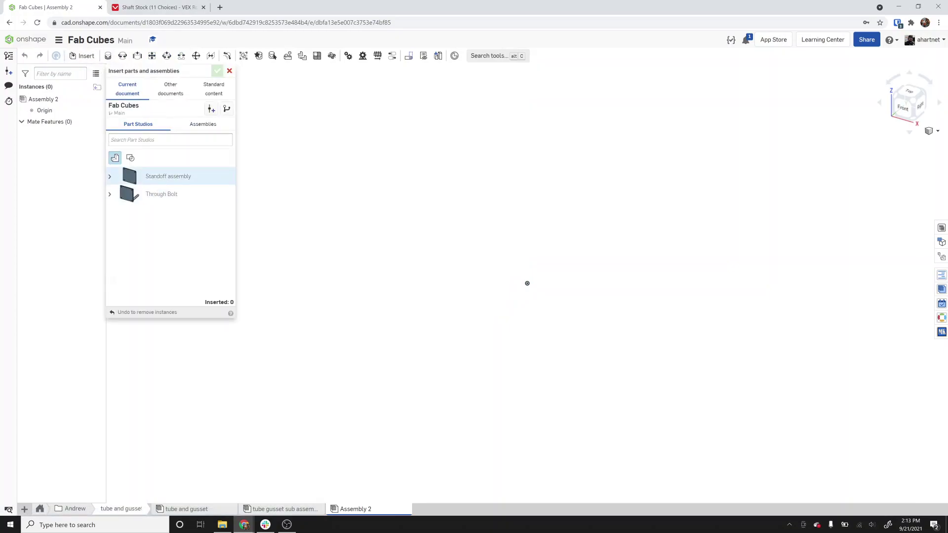
click(205, 125)
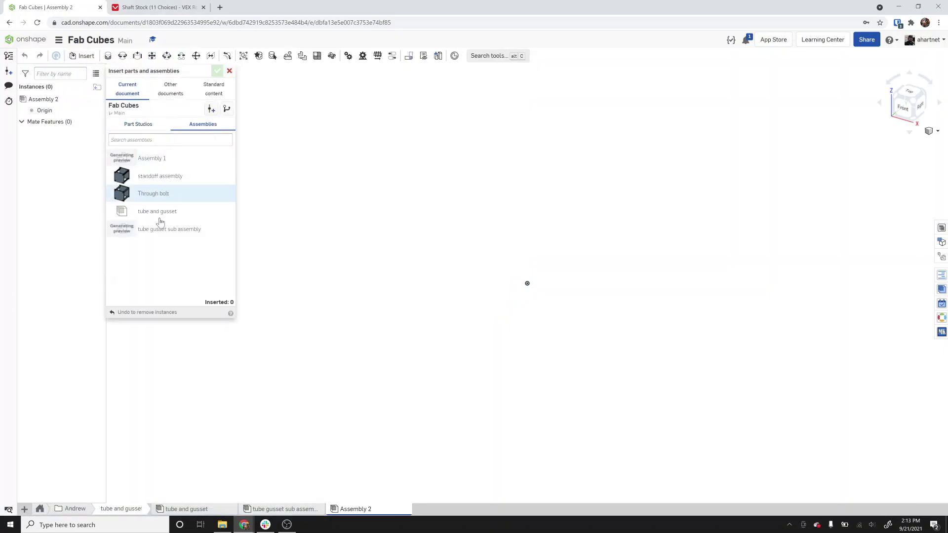
click(168, 229)
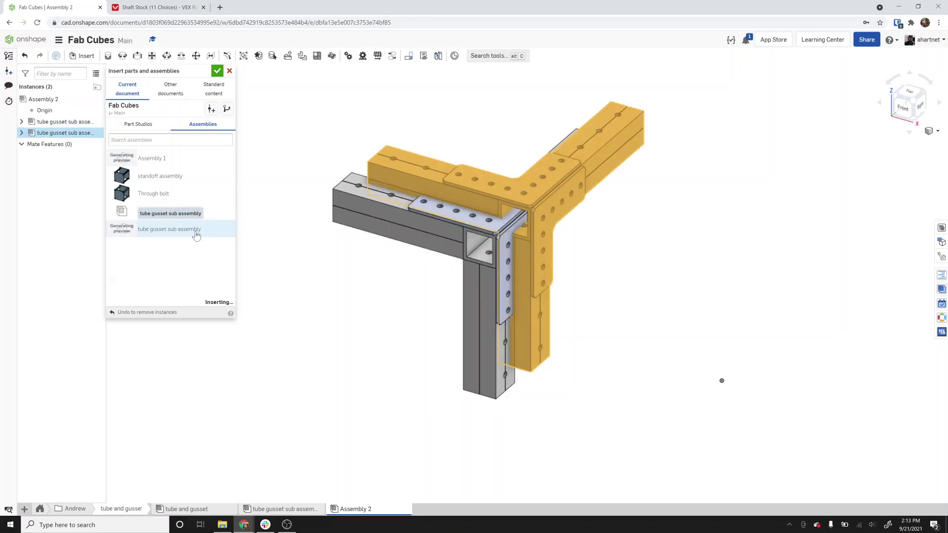
click(196, 234)
click(196, 234)
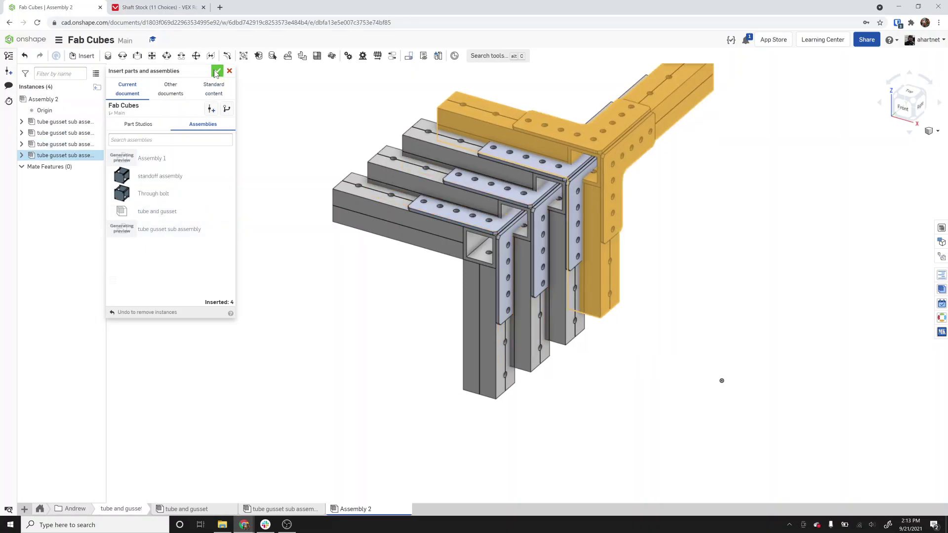
click(218, 70)
Move one tube gusset subassembly away from the other three stacked instances
right_drag(639, 188, 631, 169)
drag(496, 260, 237, 332)
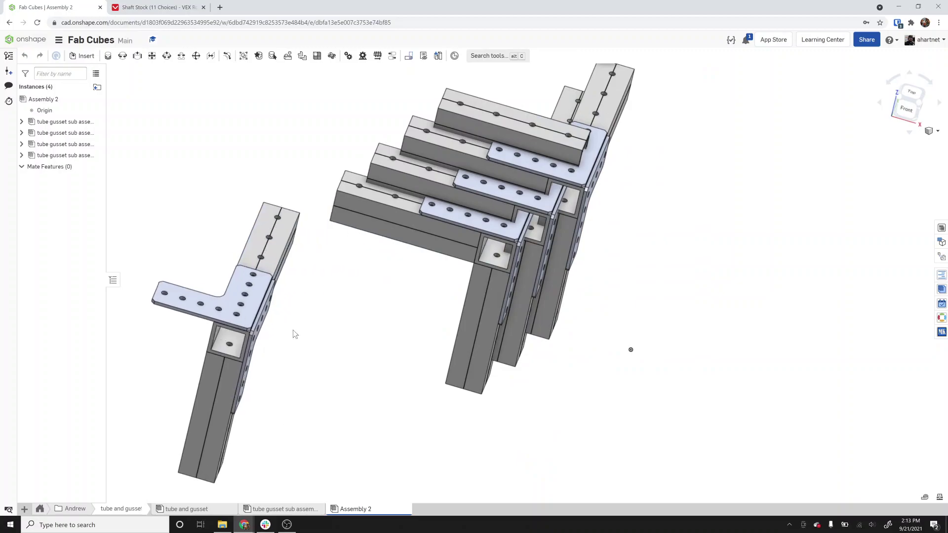
right_drag(396, 339, 399, 342)
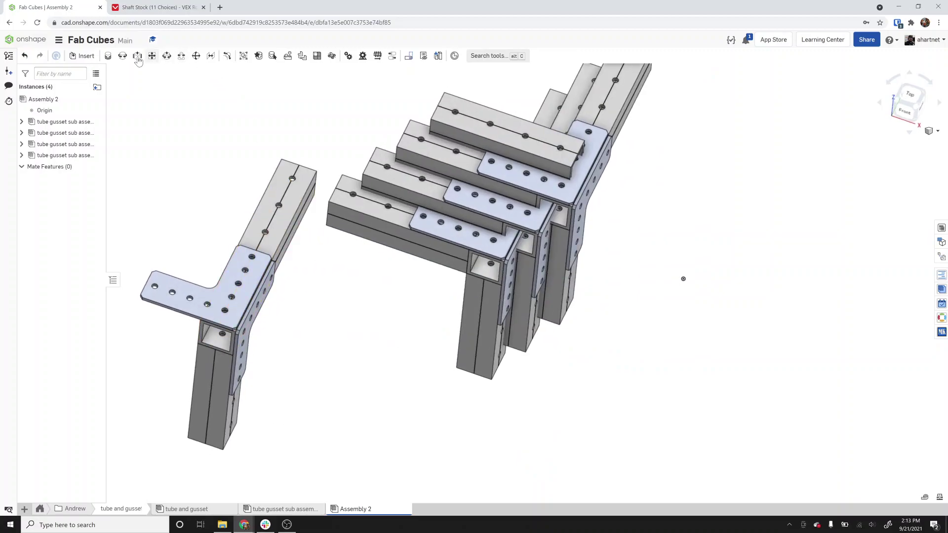
Start a Fastened mate between the separated subassembly's tube end corner and the bottom end corner of the nearest stacked subassembly's vertical tube
click(108, 55)
right_drag(232, 132, 336, 91)
scroll(330, 101, up, 8)
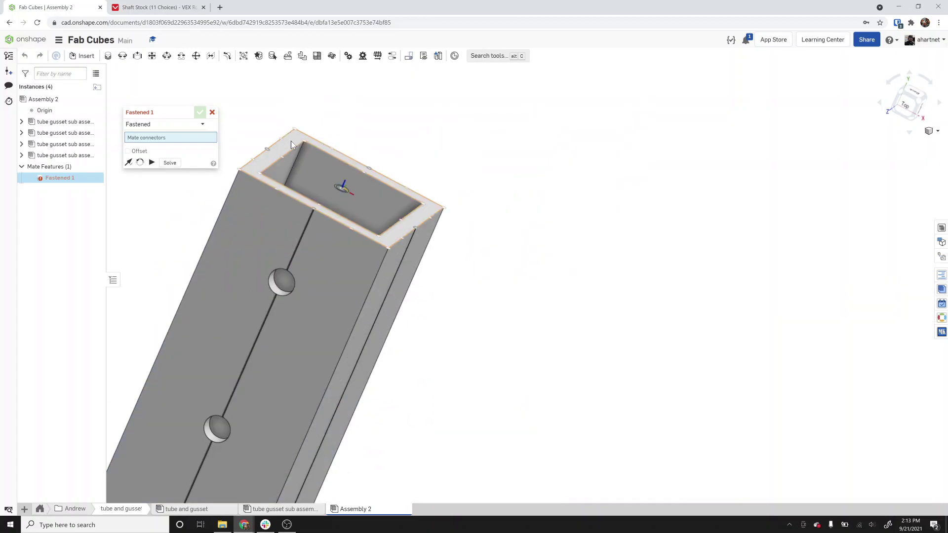
click(299, 130)
scroll(302, 132, down, 10)
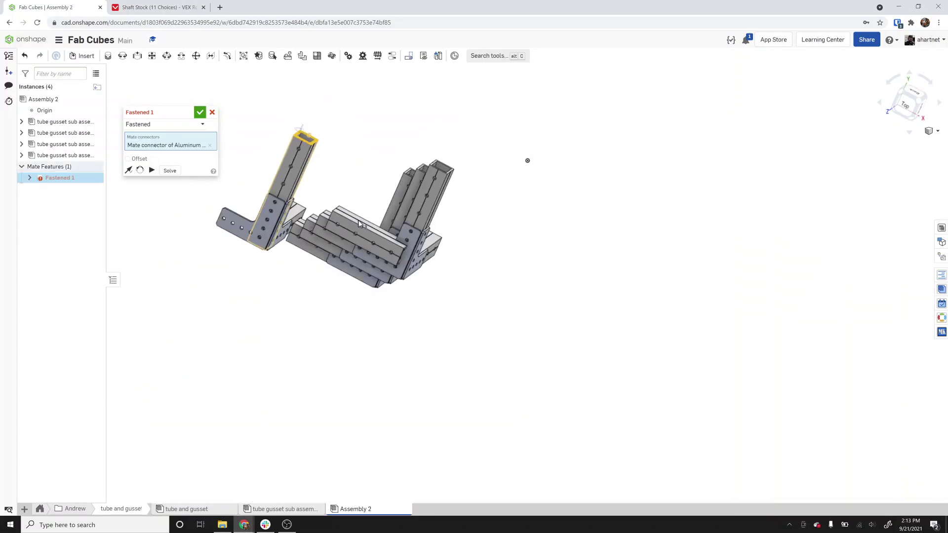
right_drag(383, 202, 341, 218)
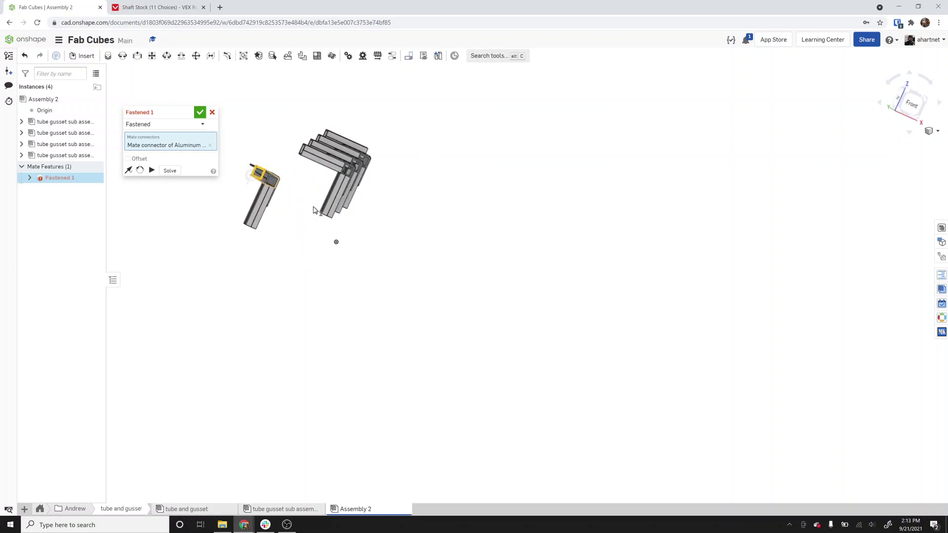
scroll(337, 222, up, 8)
scroll(337, 221, up, 5)
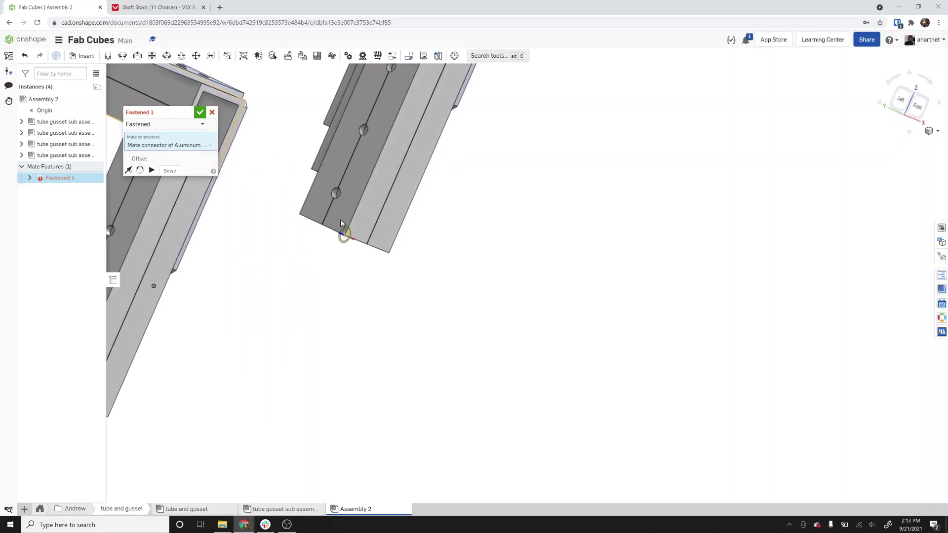
click(341, 221)
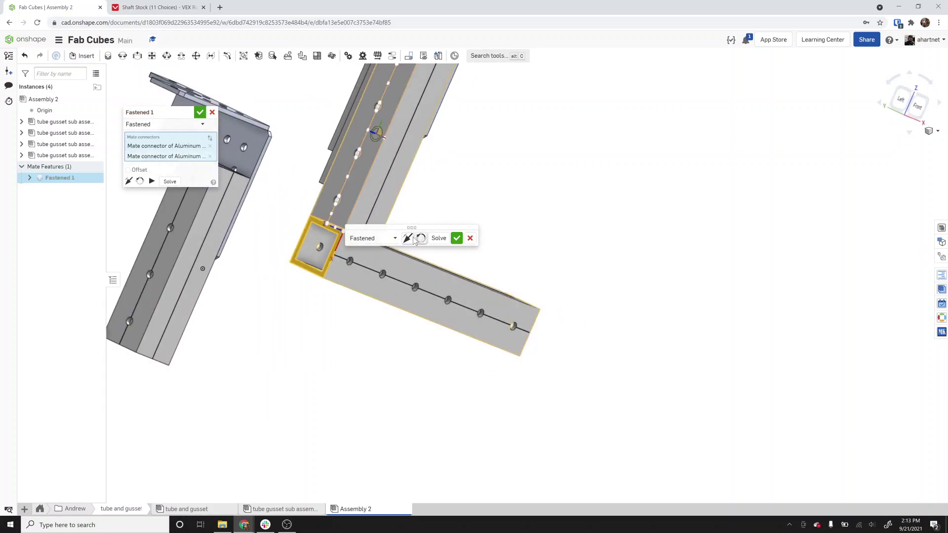
Flip the Fastened mate's direction, rotate its alignment once, and accept it without adding a second mate
click(408, 239)
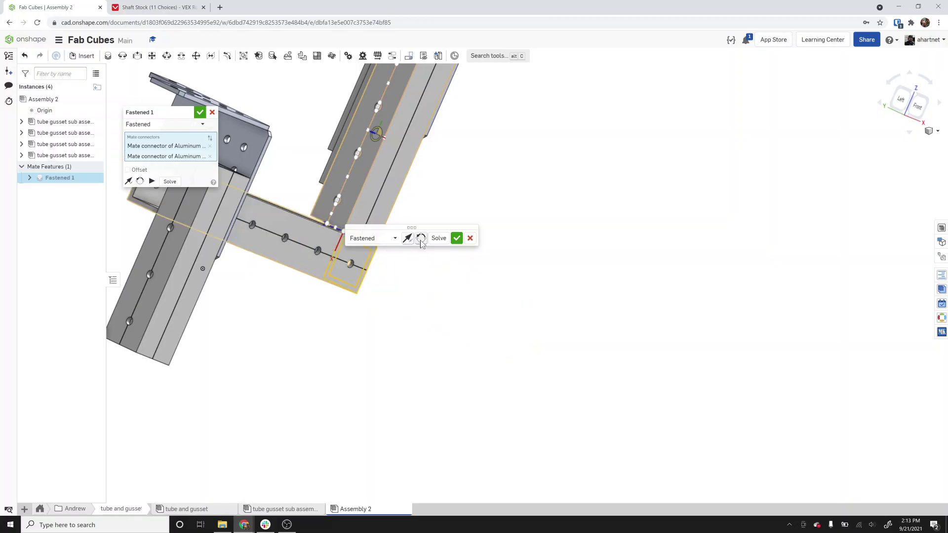
click(421, 239)
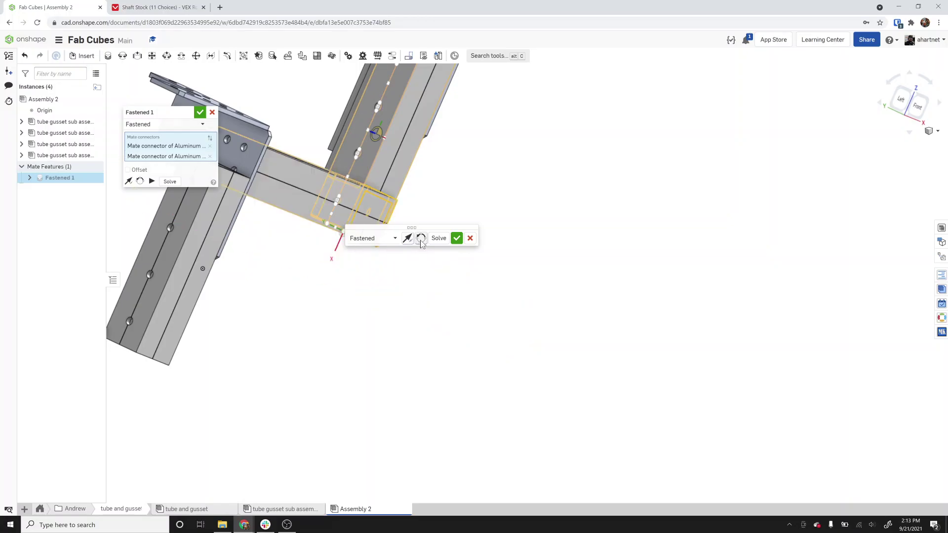
click(457, 238)
right_drag(324, 232, 440, 184)
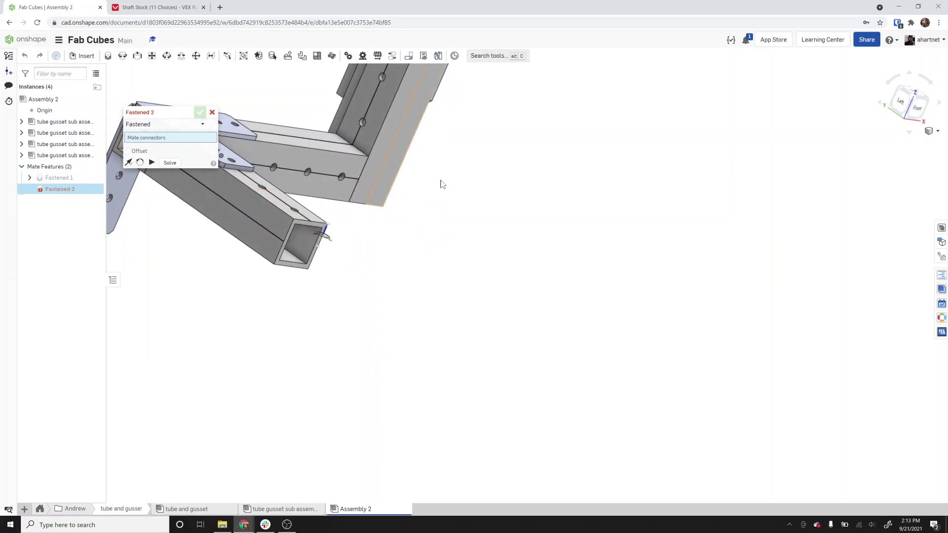
click(212, 112)
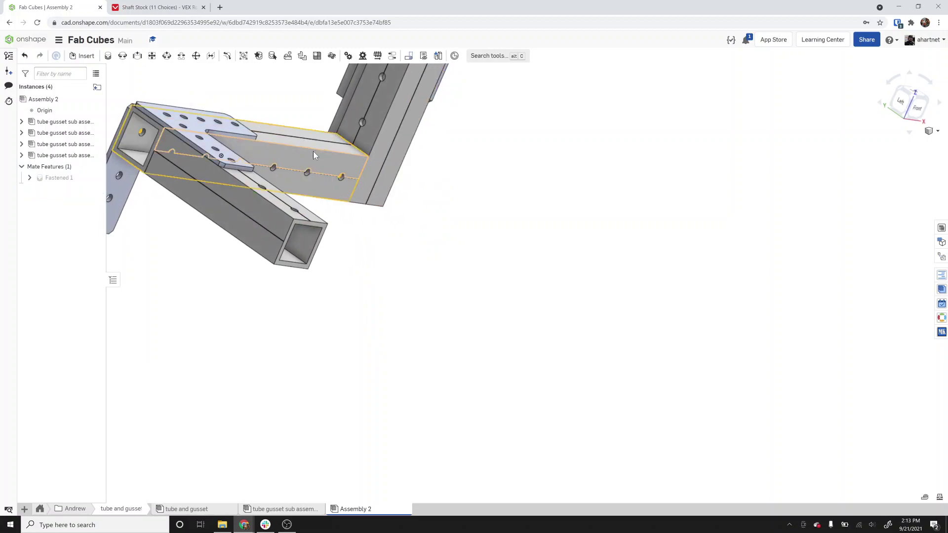
Reopen Fastened 1 for editing and rotate its alignment so the corner's other tube stands upright
scroll(318, 190, down, 2)
right_drag(307, 184, 304, 164)
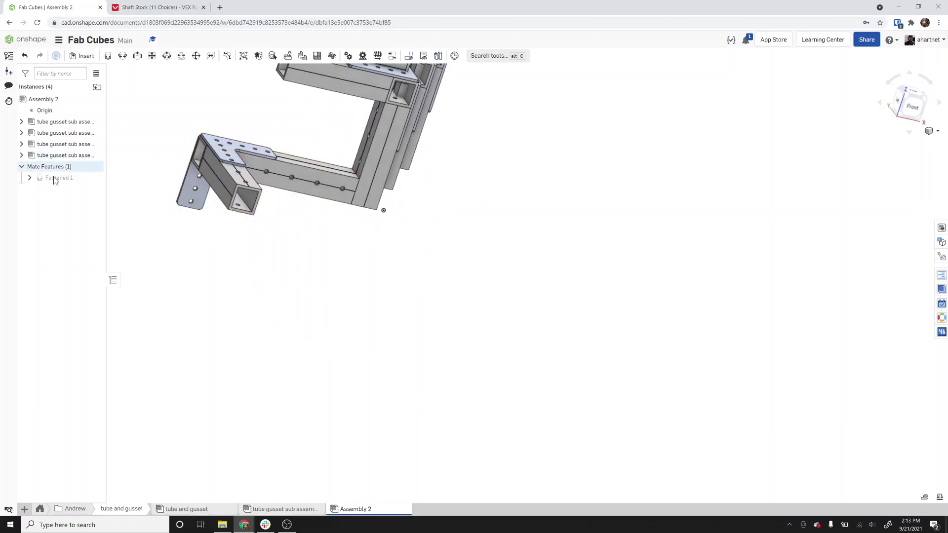
double_click(55, 178)
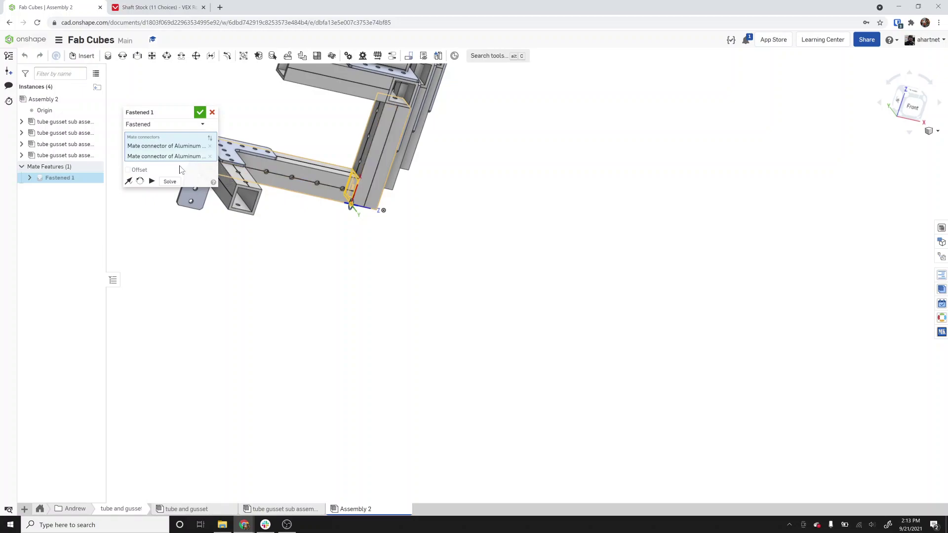
click(140, 181)
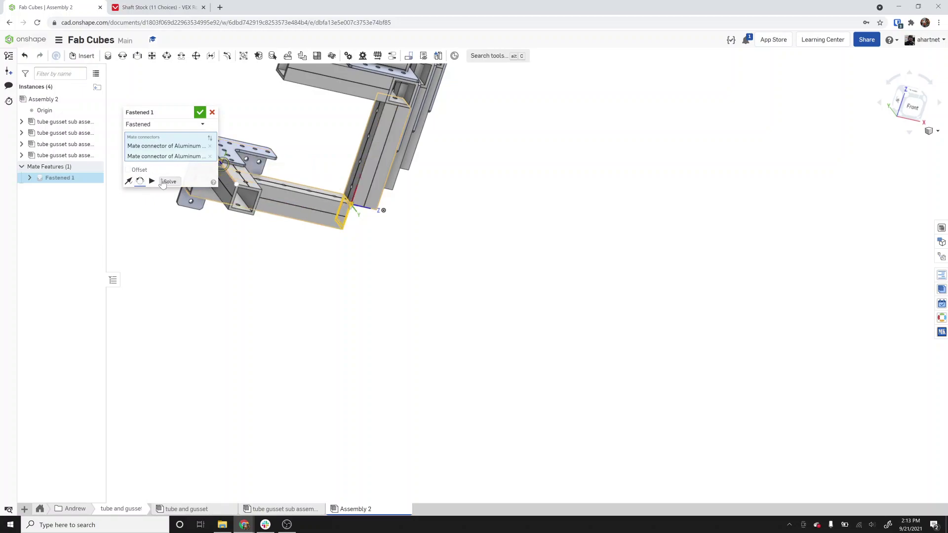
click(168, 183)
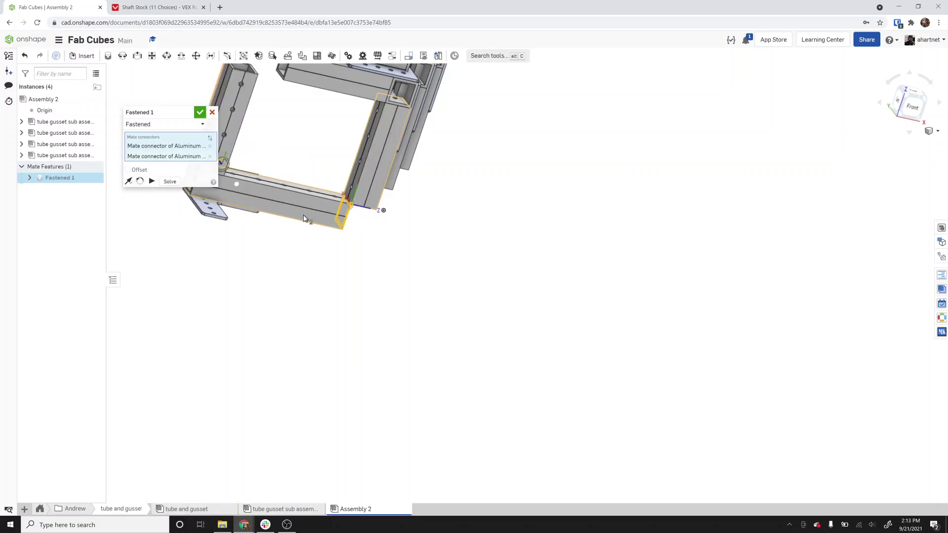
Replace the second mate connector of Fastened 1 with the lower corner at the horizontal tube's open end
click(210, 156)
scroll(344, 232, up, 2)
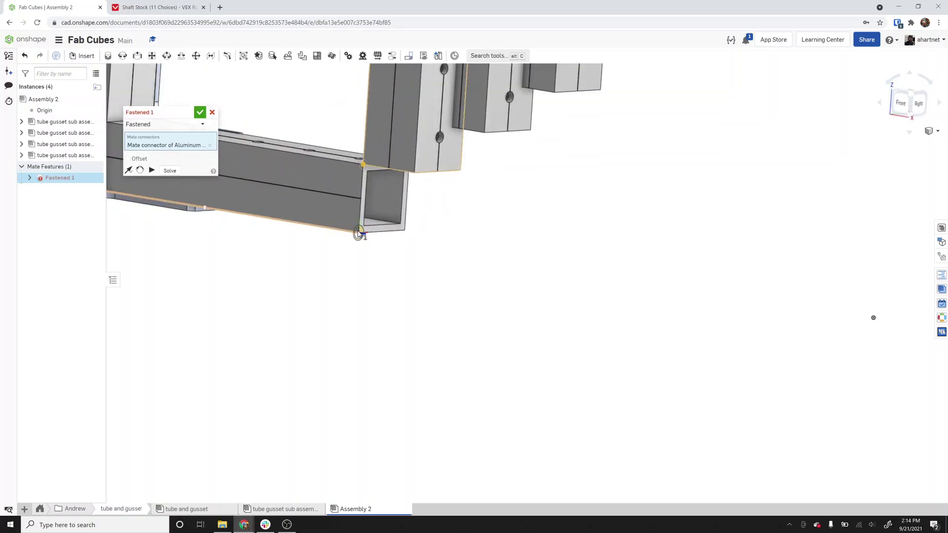
click(359, 233)
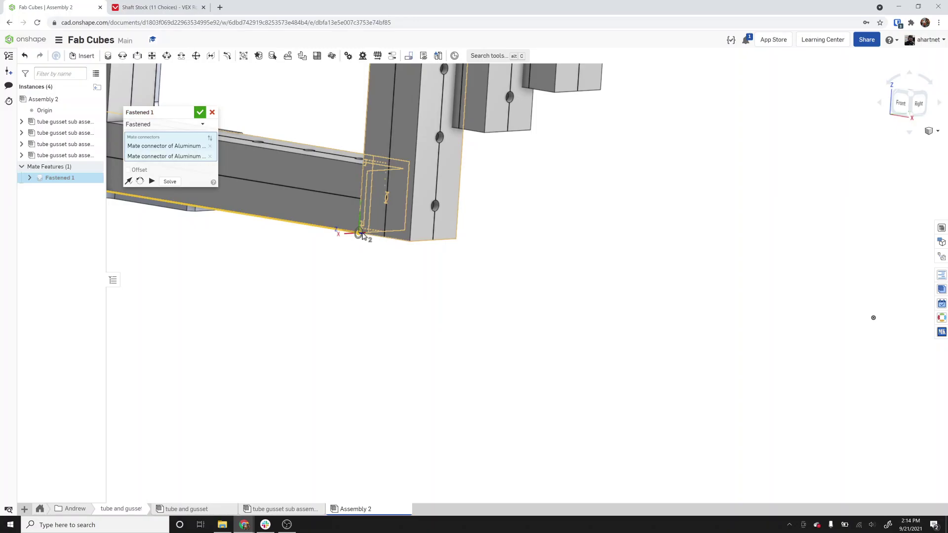
scroll(280, 251, down, 4)
Rotate the Fastened 1 alignment until the mated tube stands upright against the horizontal tube's end, solve it, and accept the mate
right_drag(275, 252, 262, 248)
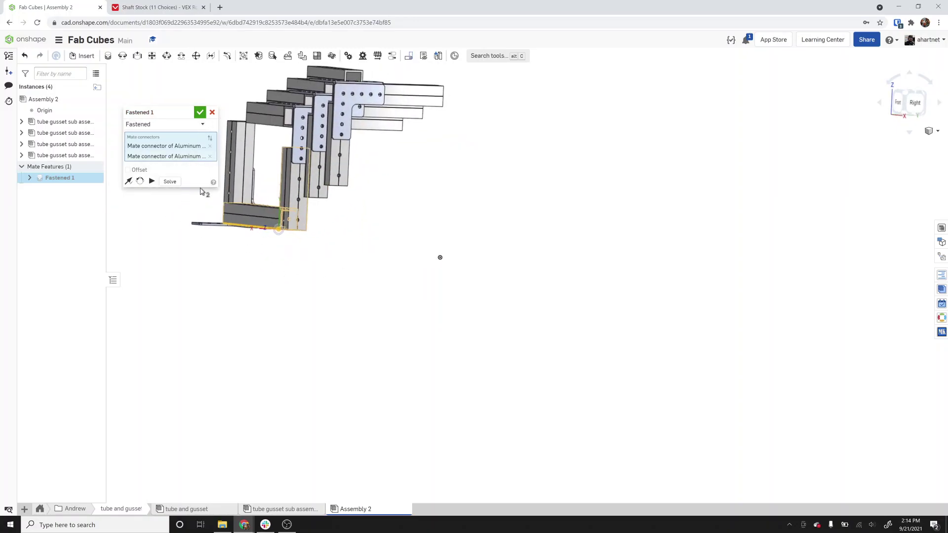
click(140, 182)
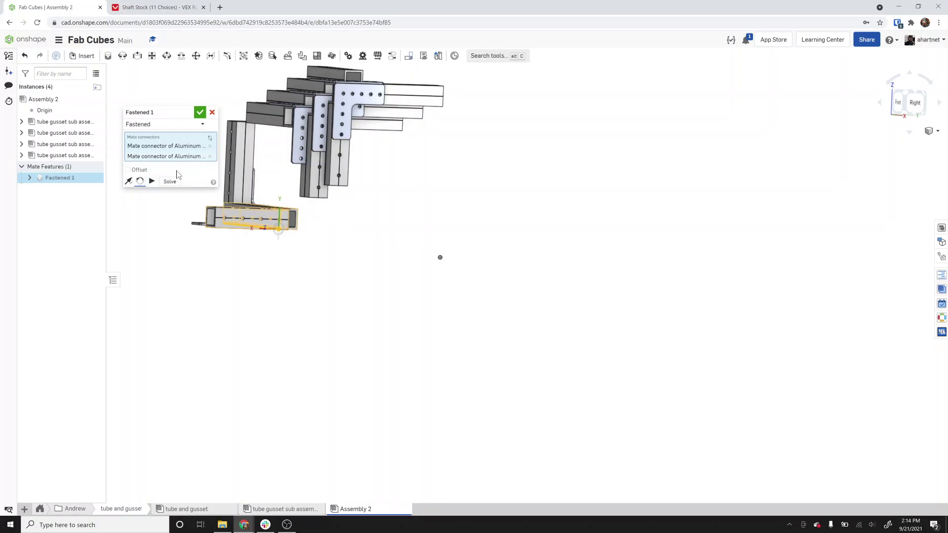
click(169, 182)
right_drag(233, 218, 286, 229)
click(140, 182)
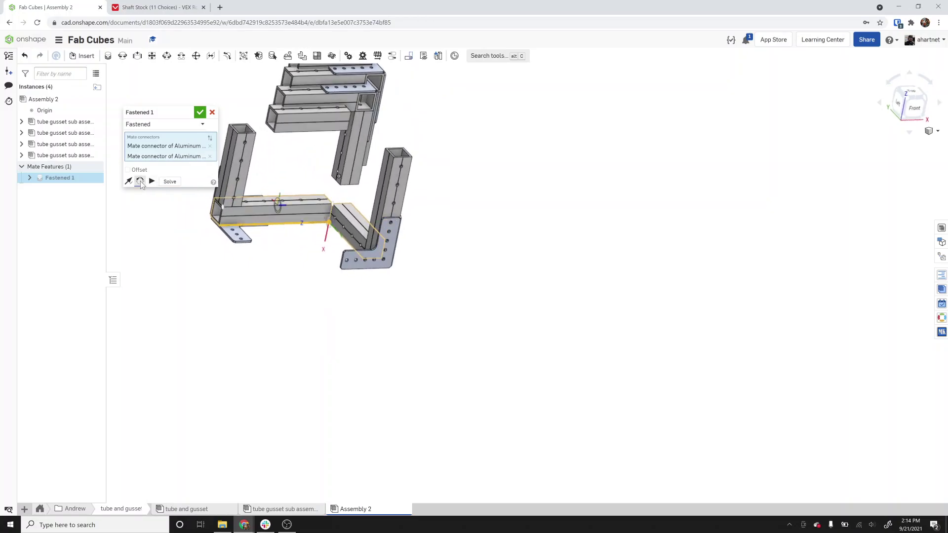
click(141, 182)
click(141, 181)
click(141, 182)
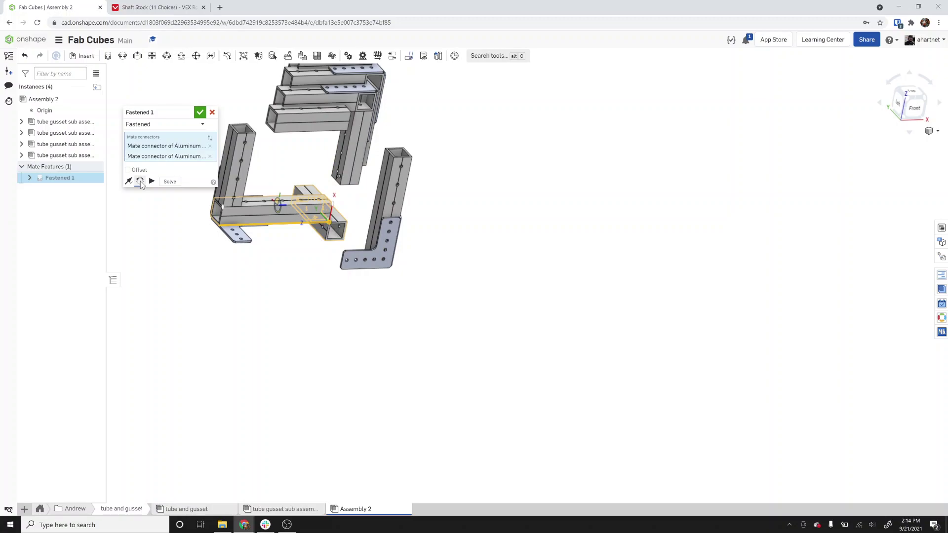
click(170, 181)
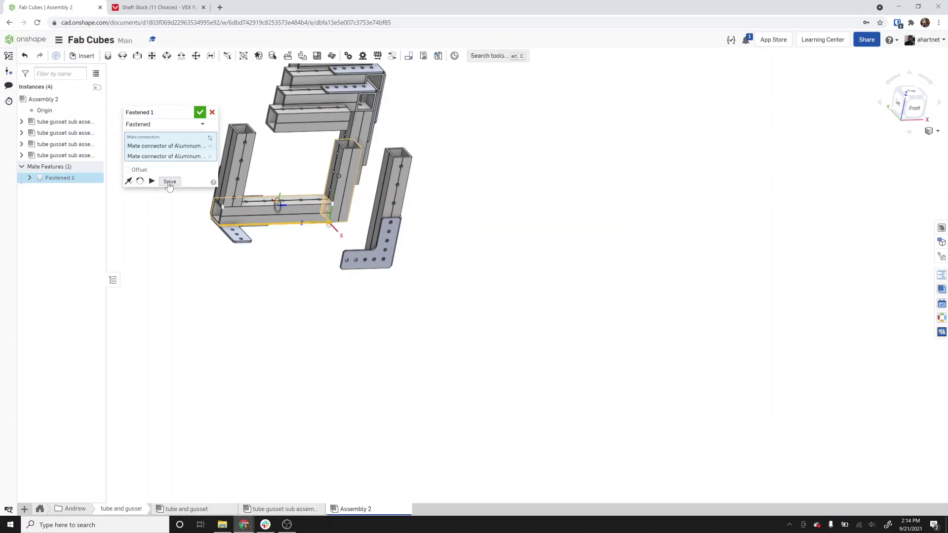
click(198, 115)
right_drag(330, 239, 309, 158)
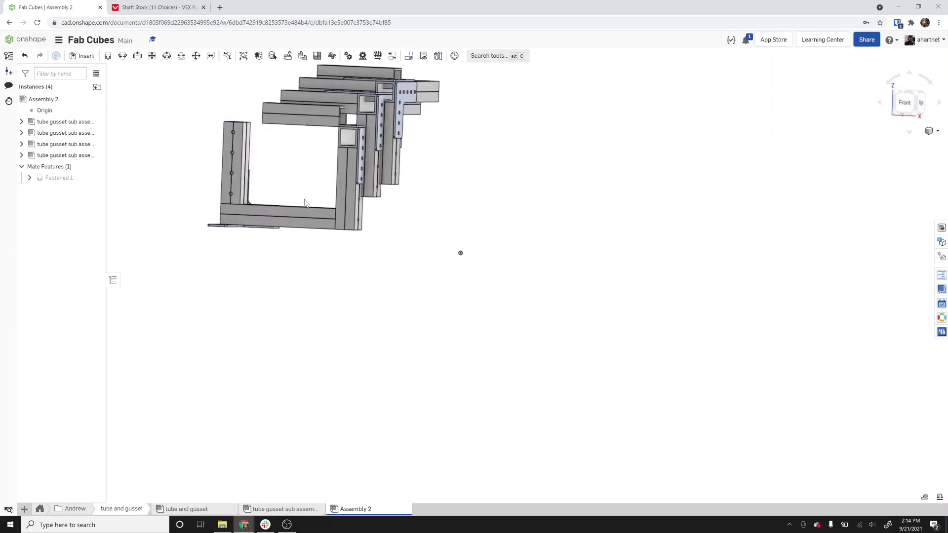
Hide the second and third tube gusset sub assembly instances and pull the loose tube clear of the frame
click(96, 133)
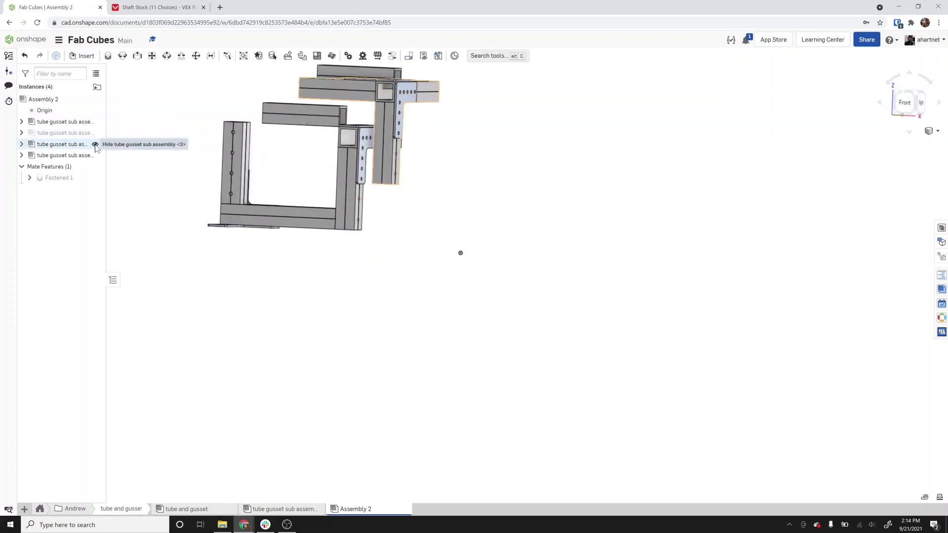
click(95, 144)
right_drag(441, 225, 375, 198)
drag(241, 194, 225, 261)
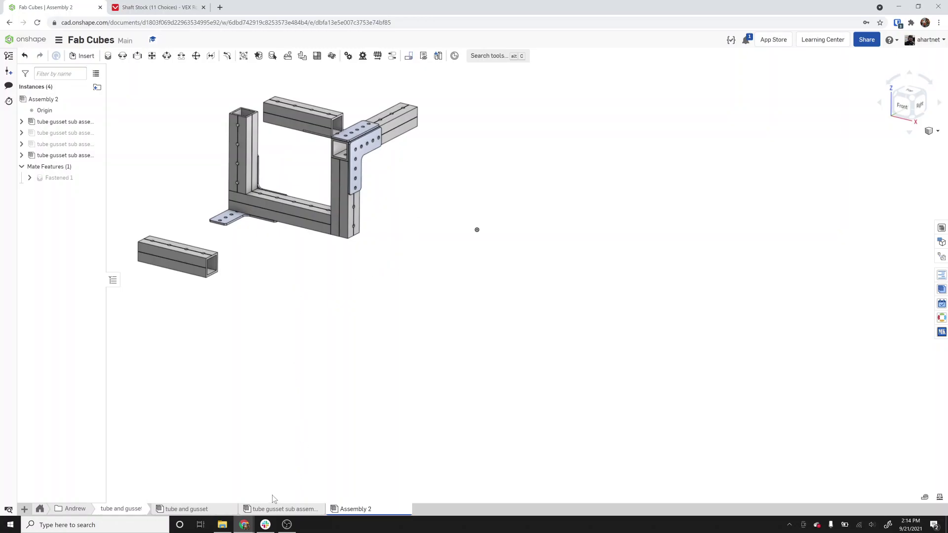
Review the tube gusset sub assembly and the partly built tube and gusset cube frame
click(267, 510)
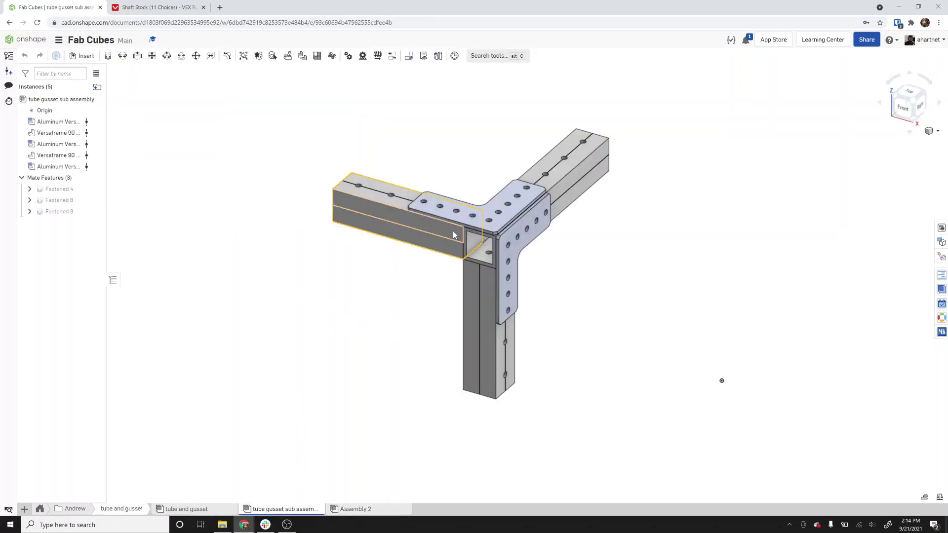
click(202, 512)
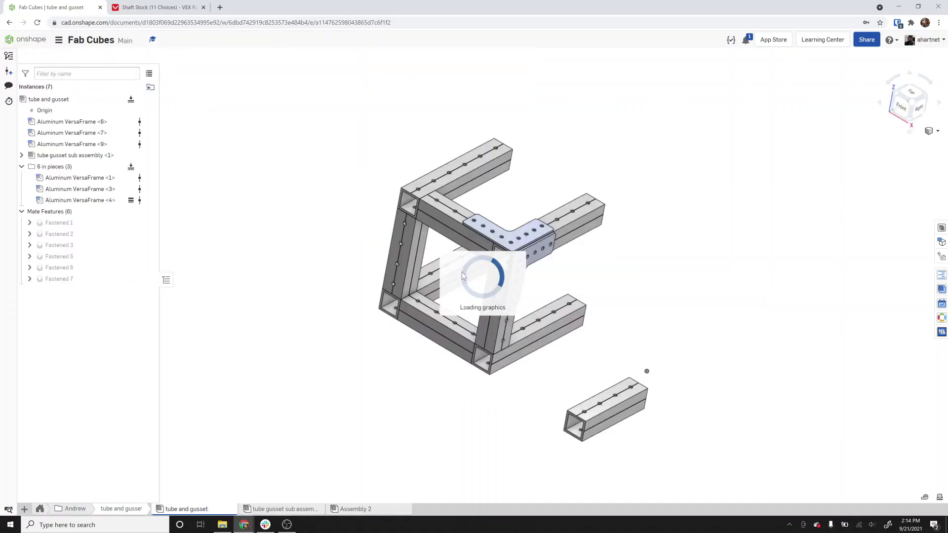
right_drag(514, 289, 569, 259)
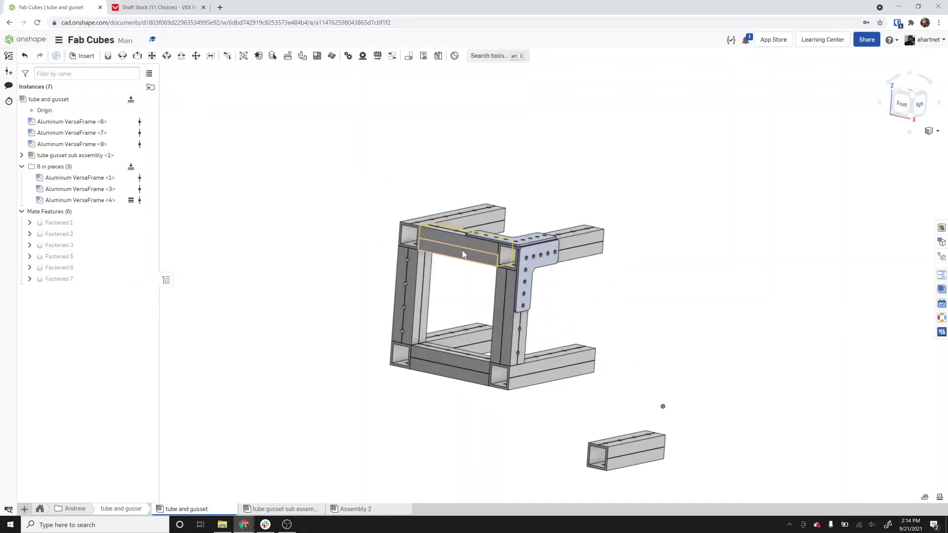
Create a new Part Studio in the document and start a sketch on the Top plane, viewed face-on
click(41, 511)
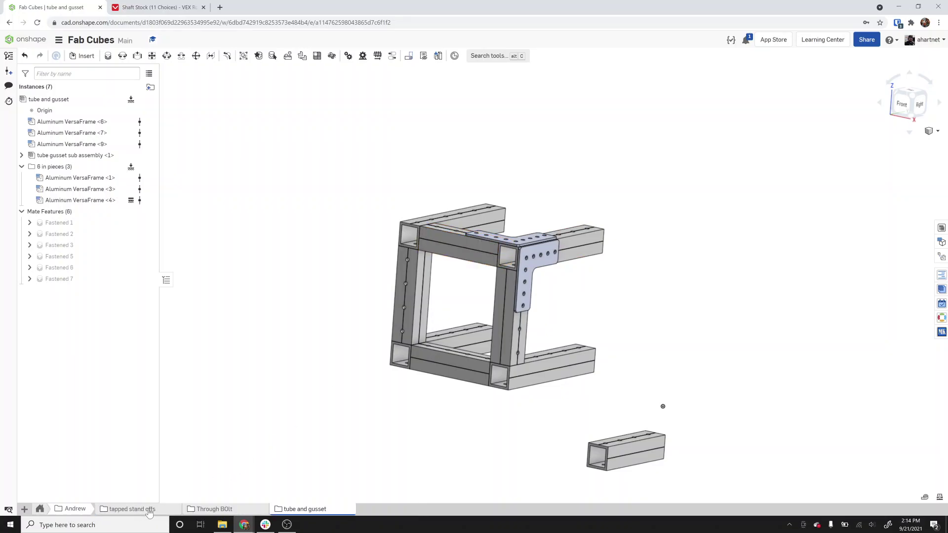
click(24, 509)
click(73, 449)
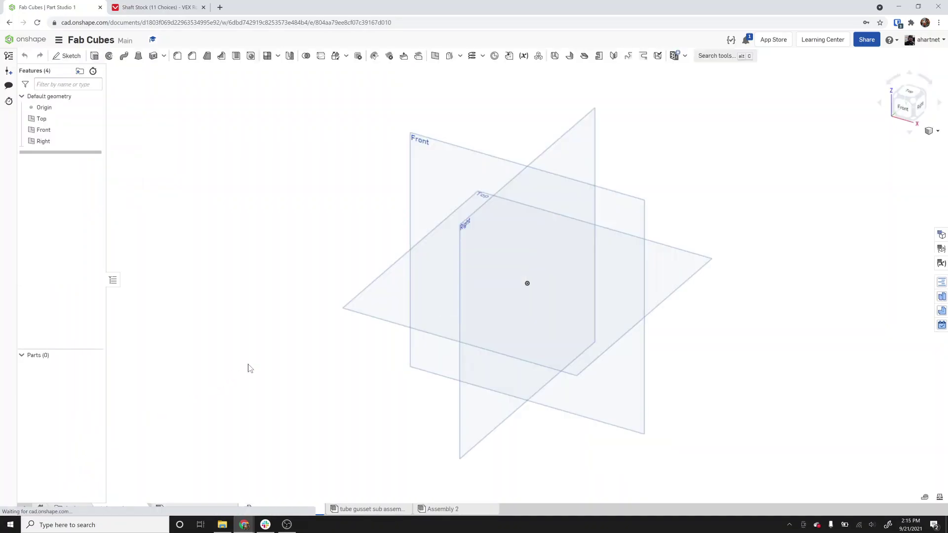
click(68, 56)
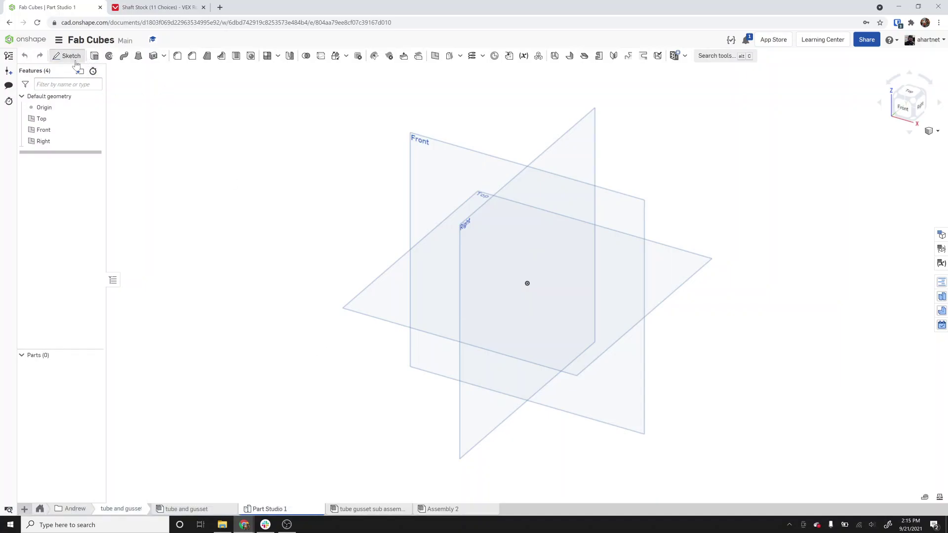
key(shift+5)
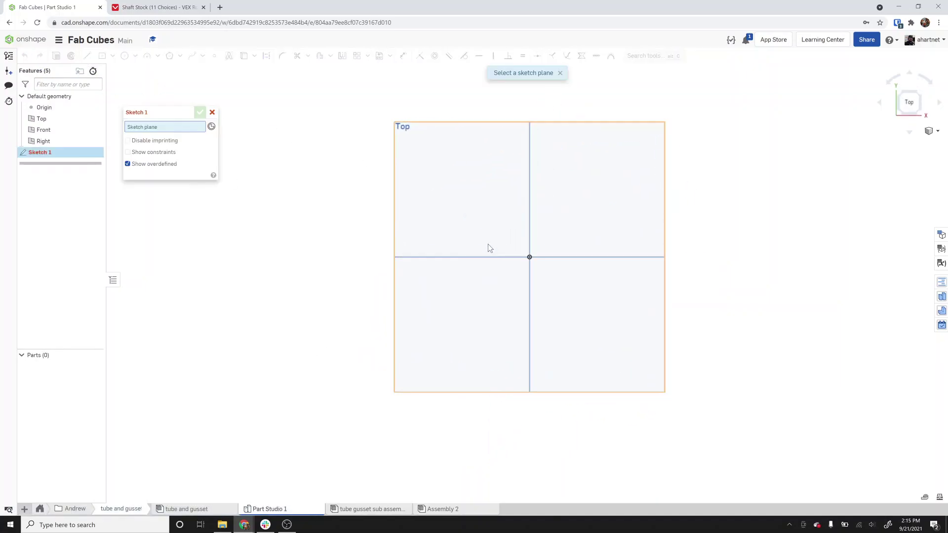
right_drag(496, 284, 477, 261)
click(459, 207)
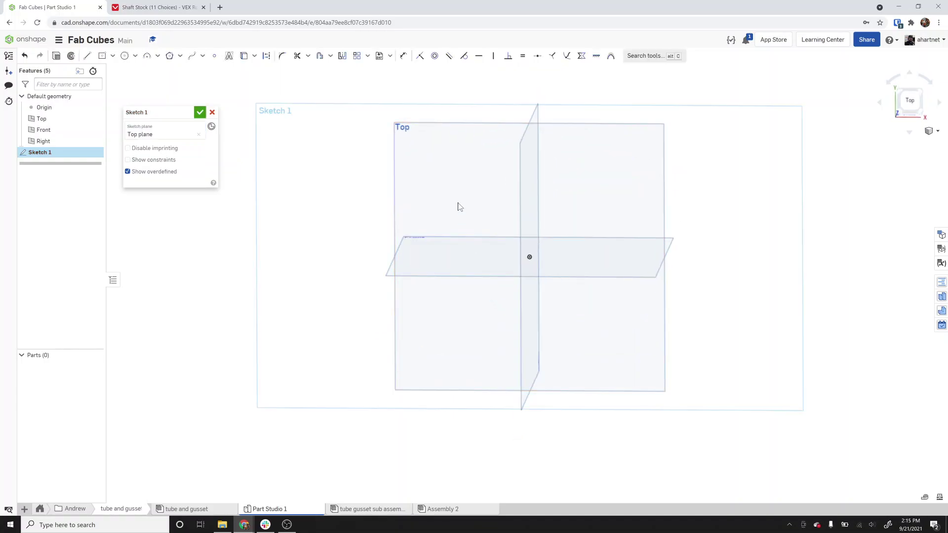
key(n)
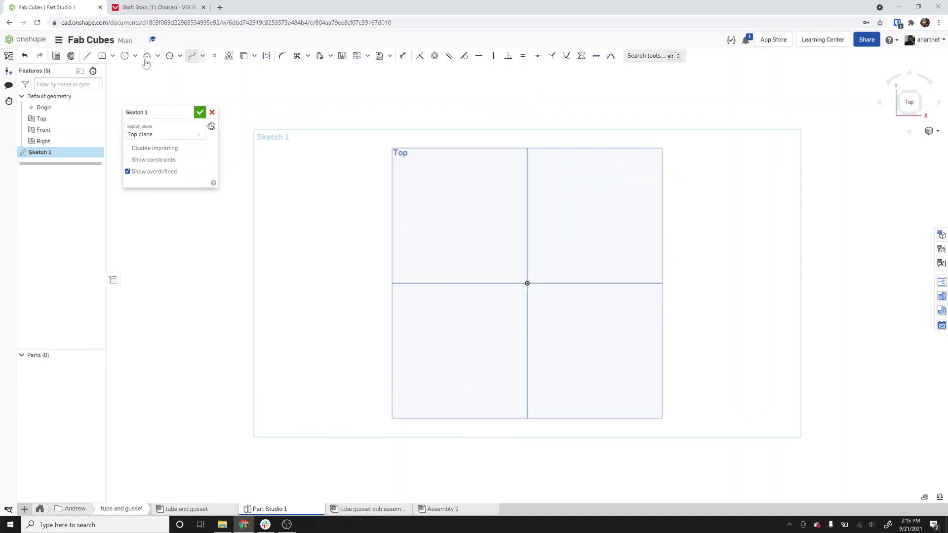
Sketch a 6 by 6 in center point rectangle on the origin
click(104, 57)
click(527, 284)
click(658, 159)
text(6)
key(Tab)
text(6)
key(Return)
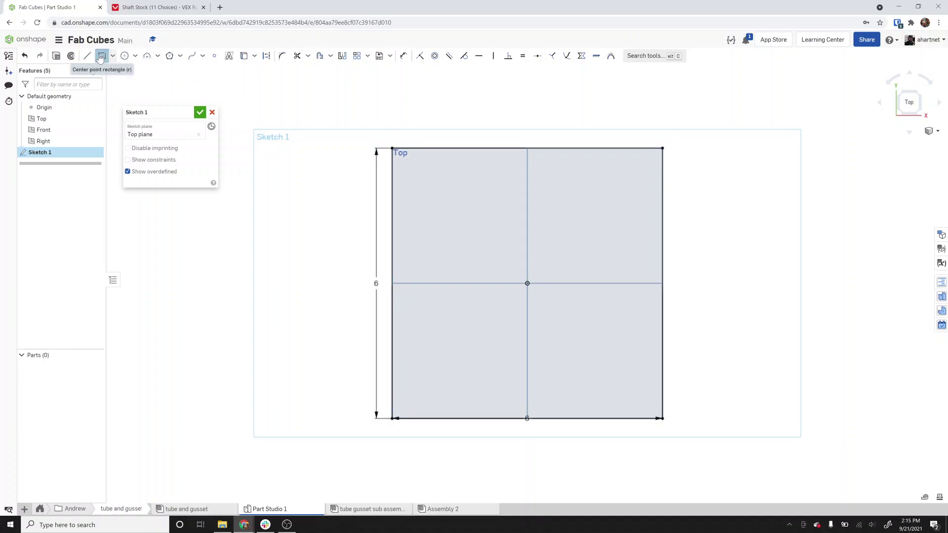
Sketch a 4 by 4 in construction center point rectangle near the origin, inside the outer square
key(d)
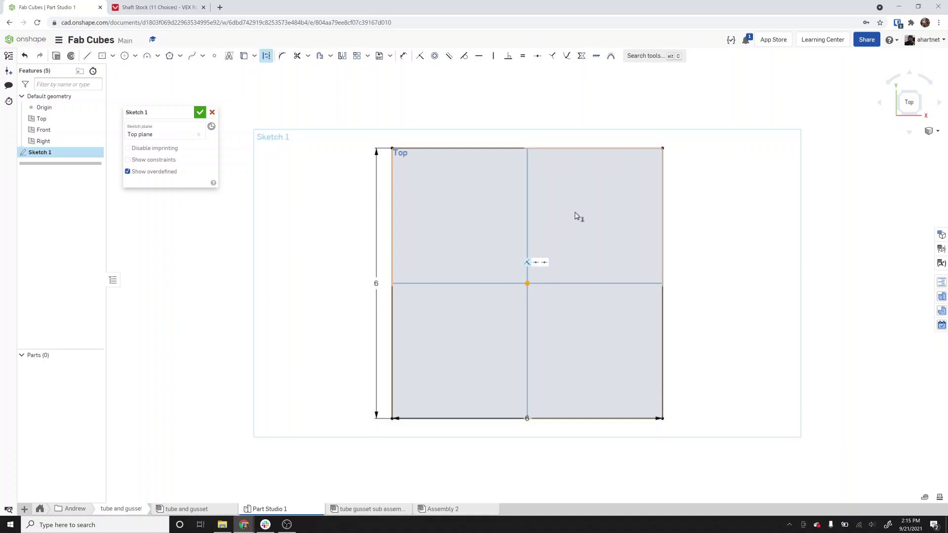
key(r)
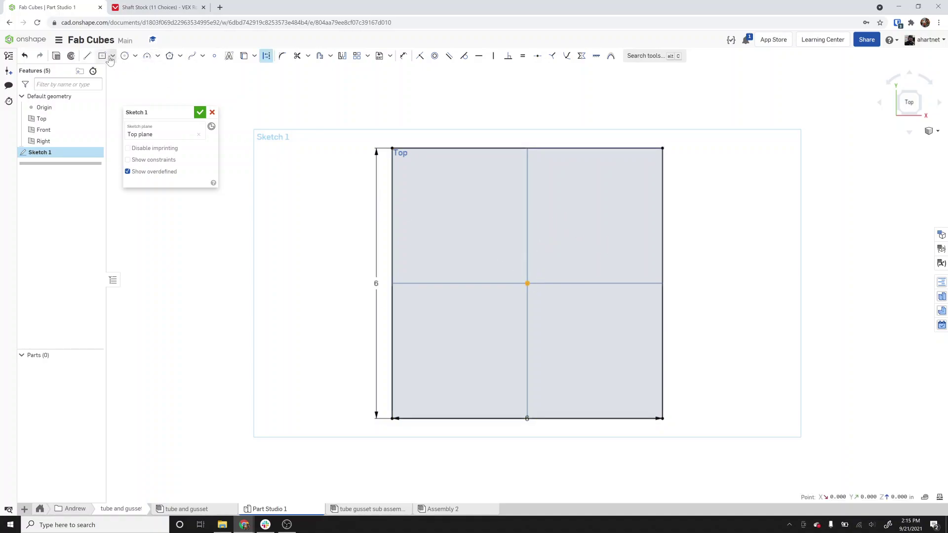
click(528, 285)
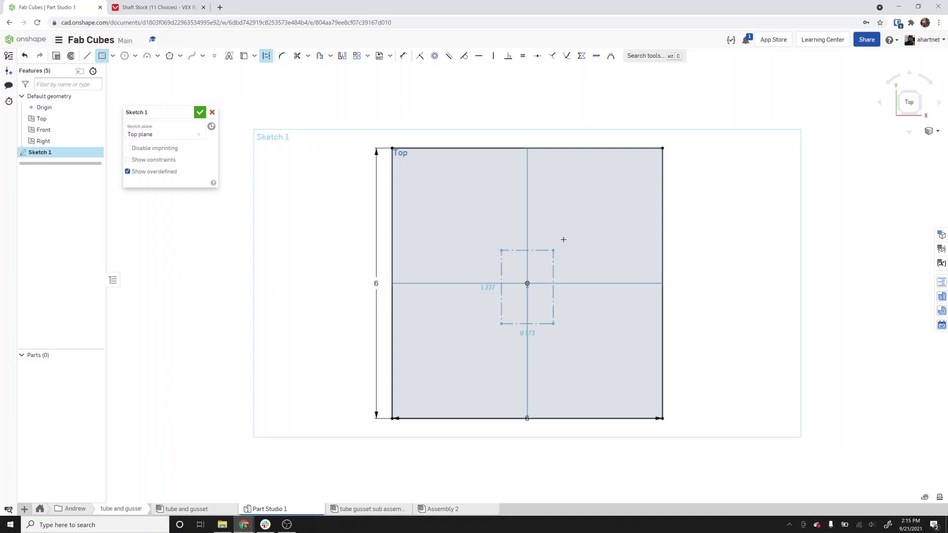
text(4)
key(Tab)
text(4)
key(Return)
key(Escape)
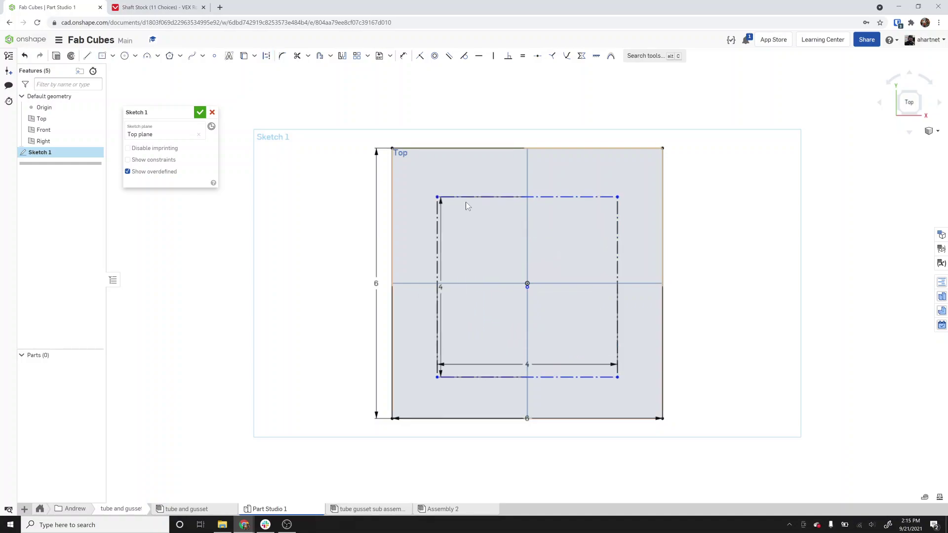
Convert the inner square to solid lines, dimension the gap between both squares' upper edges, and move its width dimension below it
drag(419, 187, 638, 393)
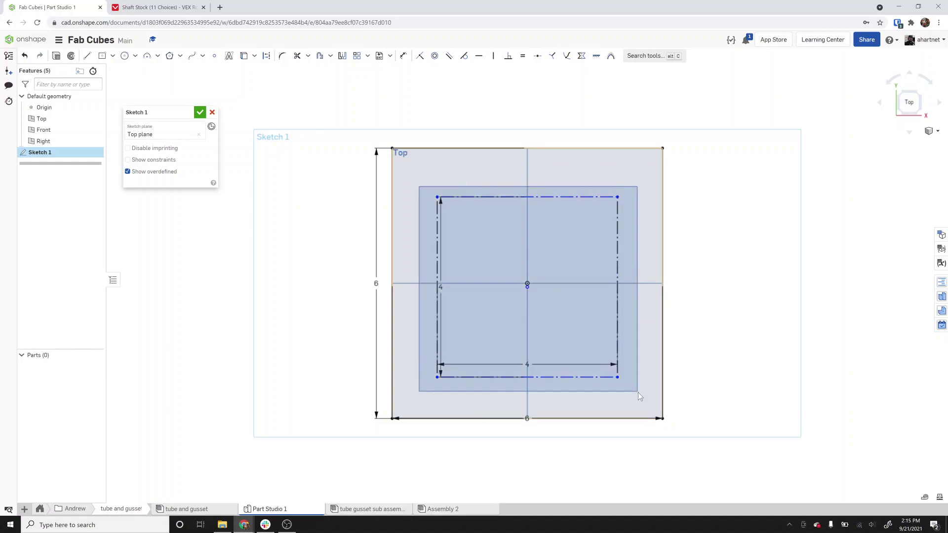
key(Escape)
key(q)
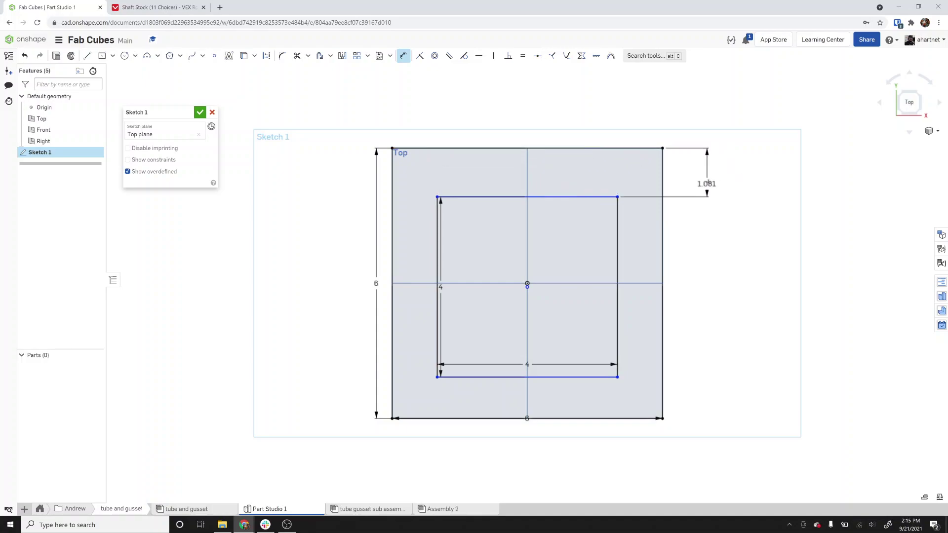
click(726, 200)
key(Return)
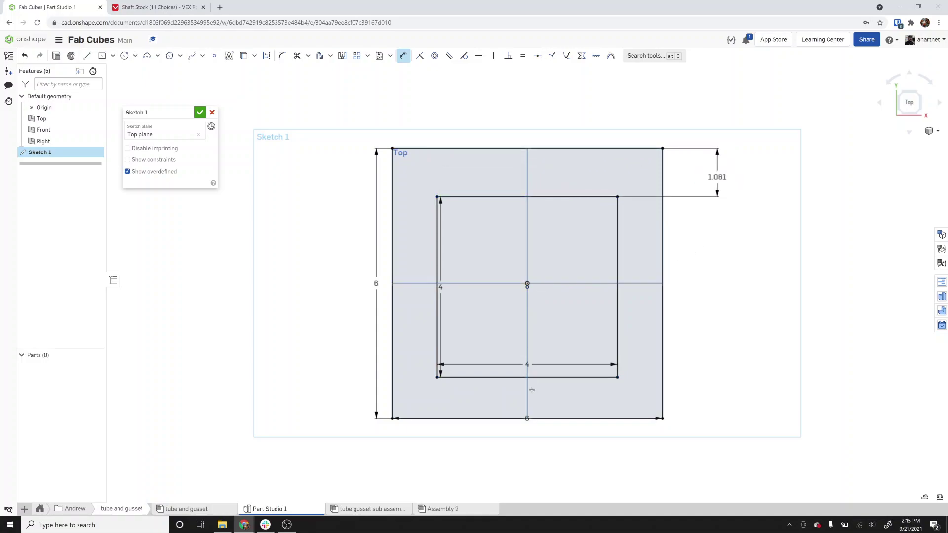
key(Escape)
drag(527, 365, 521, 388)
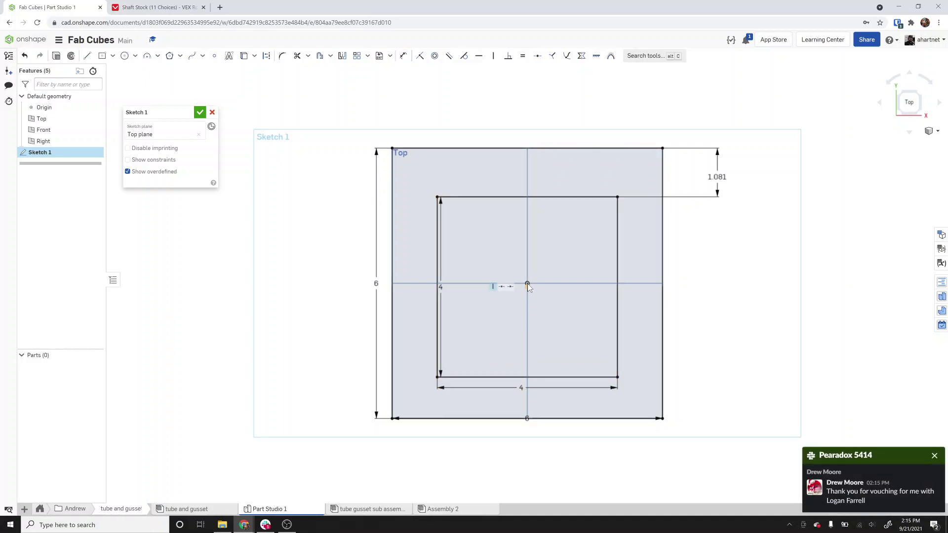
Inspect the inner square's center against the origin and delete both squares from the sketch
scroll(530, 285, up, 5)
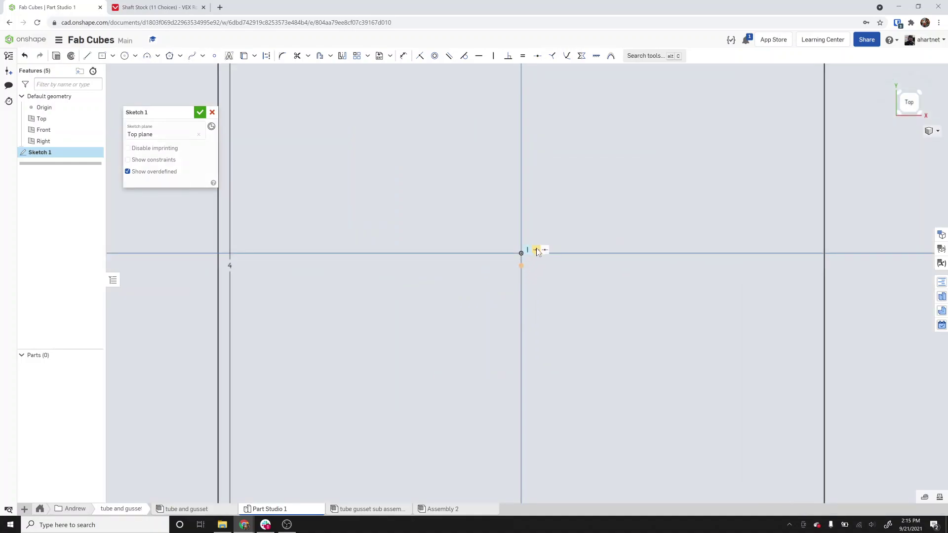
scroll(536, 250, down, 6)
drag(630, 375, 430, 151)
key(Delete)
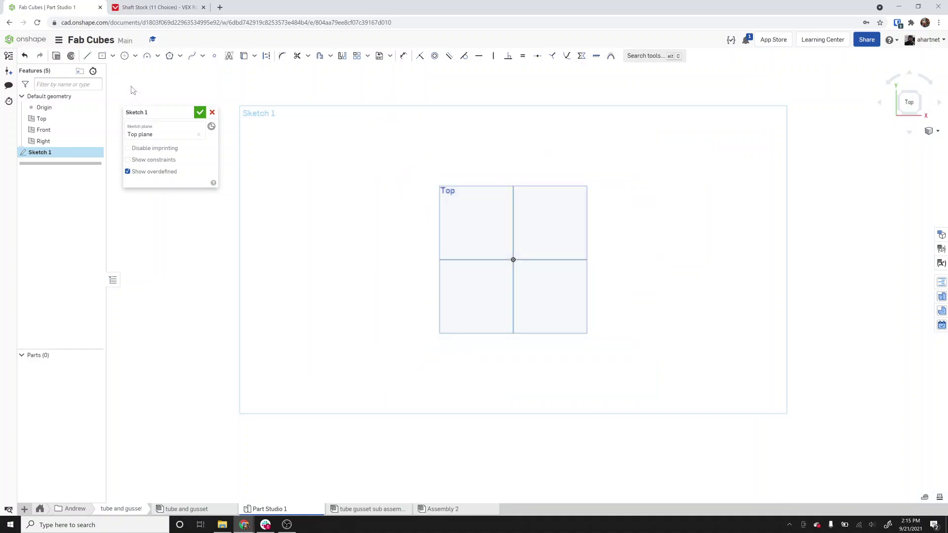
Draw a center point rectangle on the origin of the emptied sketch, sized 6 by 6 in
click(104, 56)
click(513, 260)
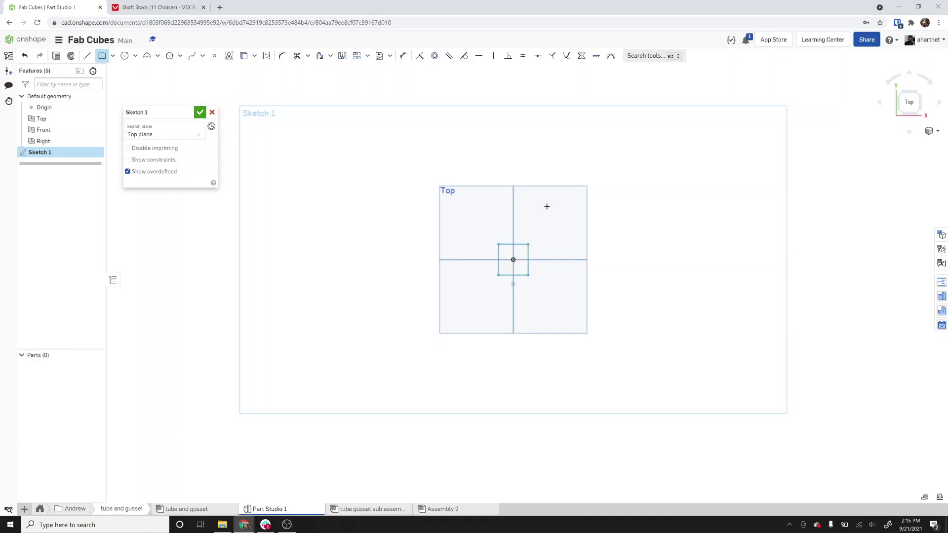
click(580, 190)
text(6)
key(Return)
text(6)
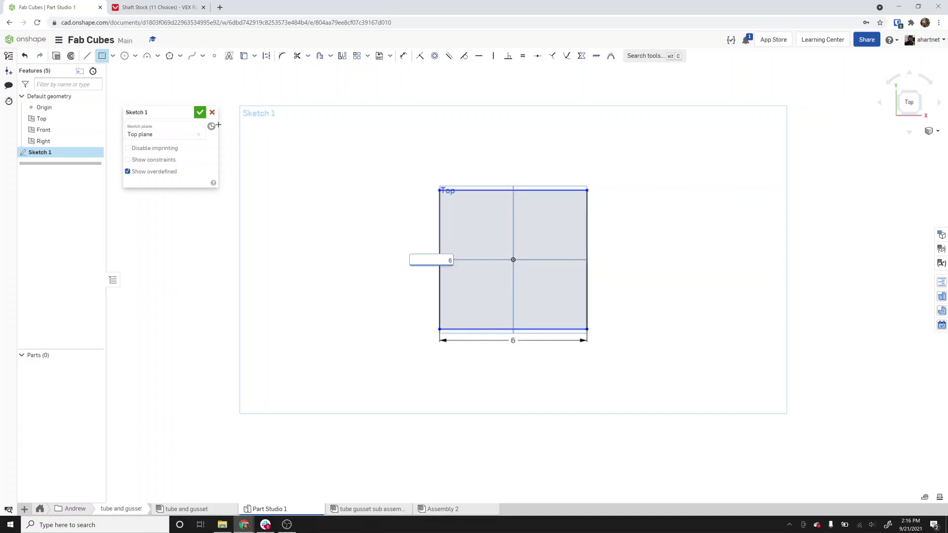
key(Return)
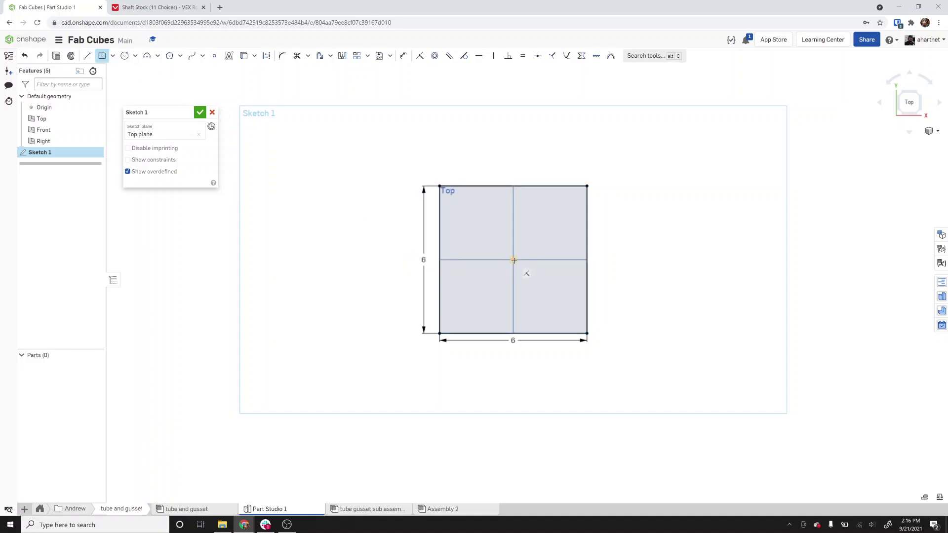
Draw a concentric 4 by 4 in center point rectangle on the origin, inside the 6 in square
click(513, 259)
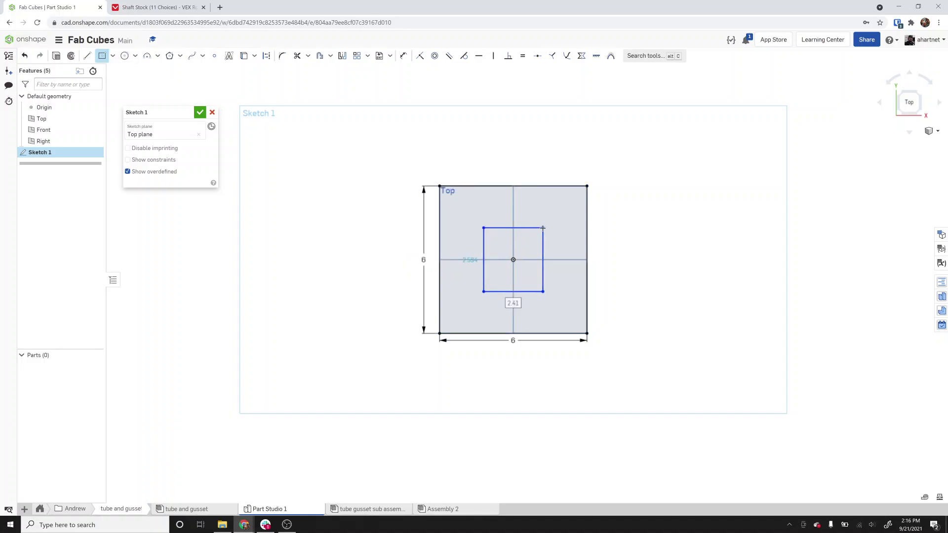
text(4)
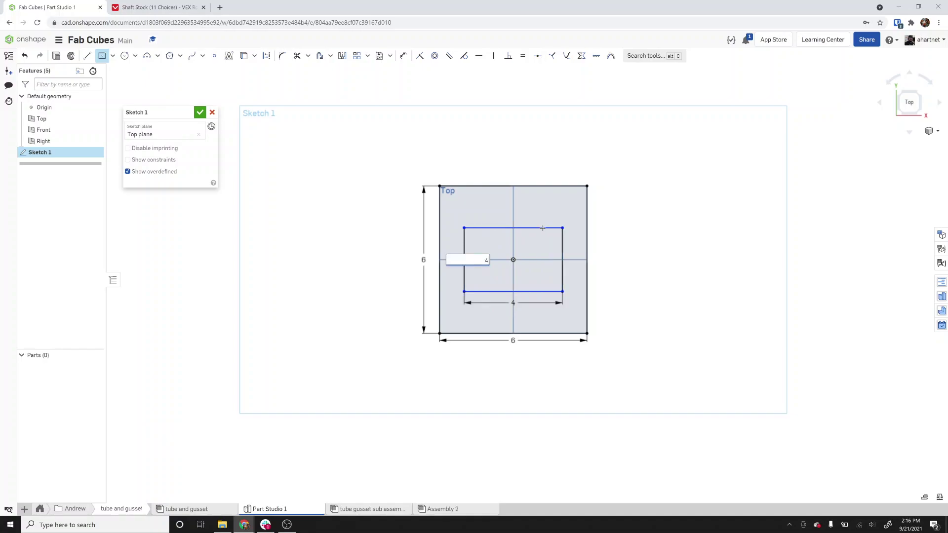
key(Return)
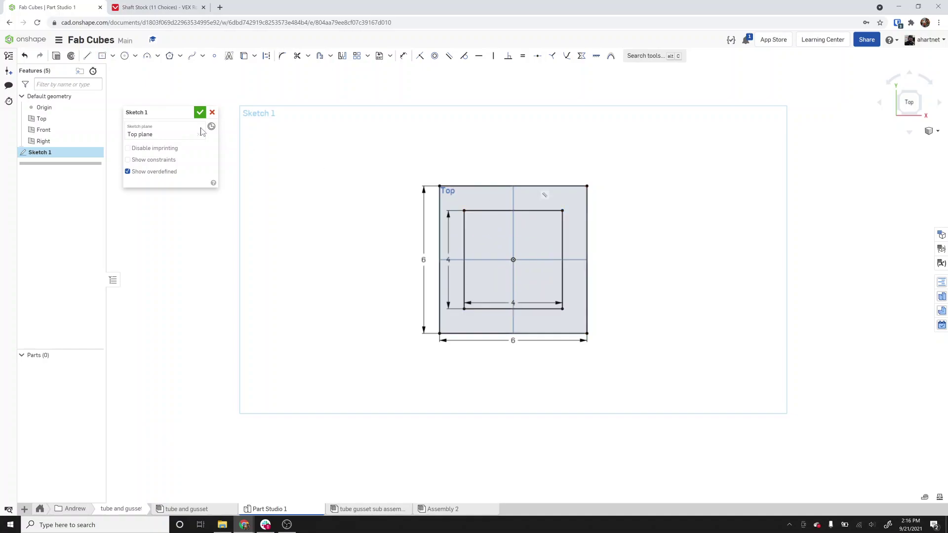
Draw a vertical line through the inner square's left edge, spanning the outer square from its upper to its lower edge
click(87, 55)
click(465, 210)
click(465, 187)
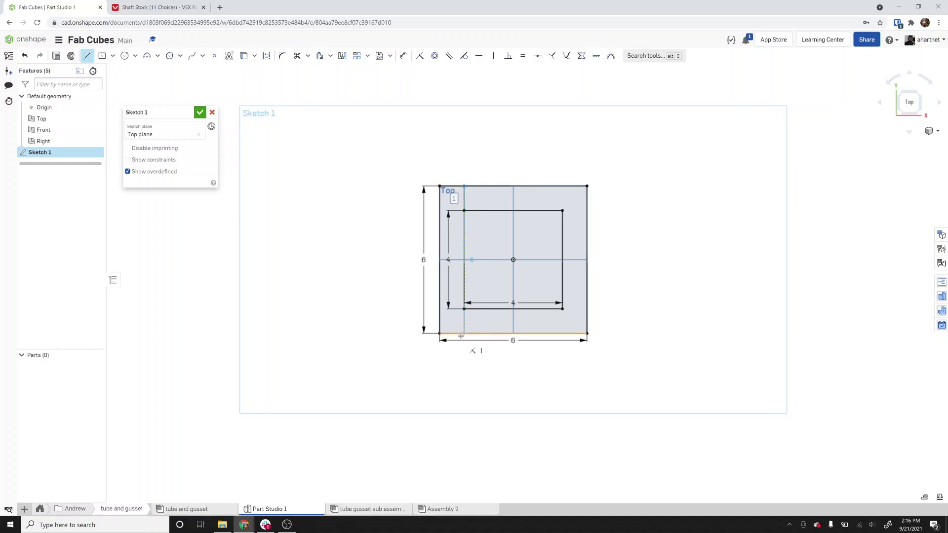
click(462, 334)
key(Escape)
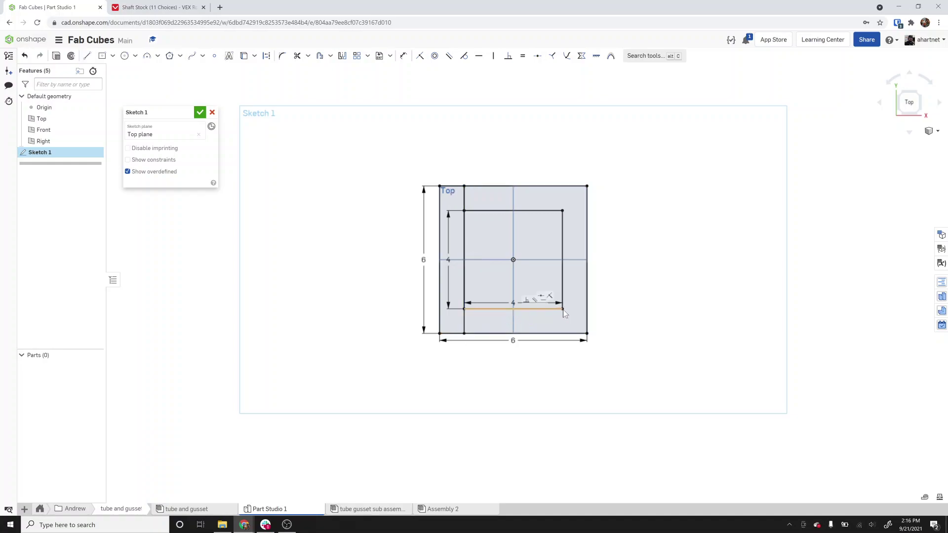
Draw a matching vertical line through the inner square's right edge across the full outer square, and accept the sketch
key(l)
click(562, 309)
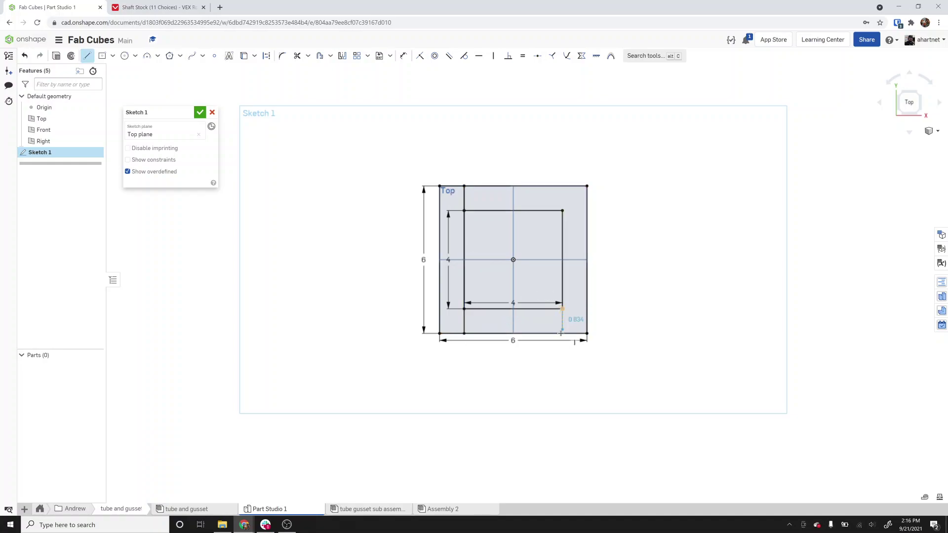
click(563, 332)
click(563, 186)
key(Escape)
click(464, 210)
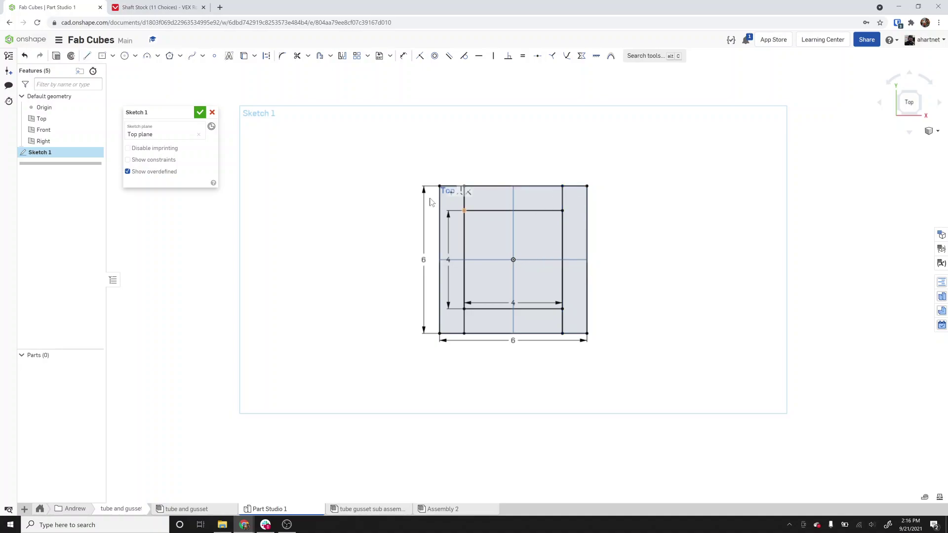
click(200, 113)
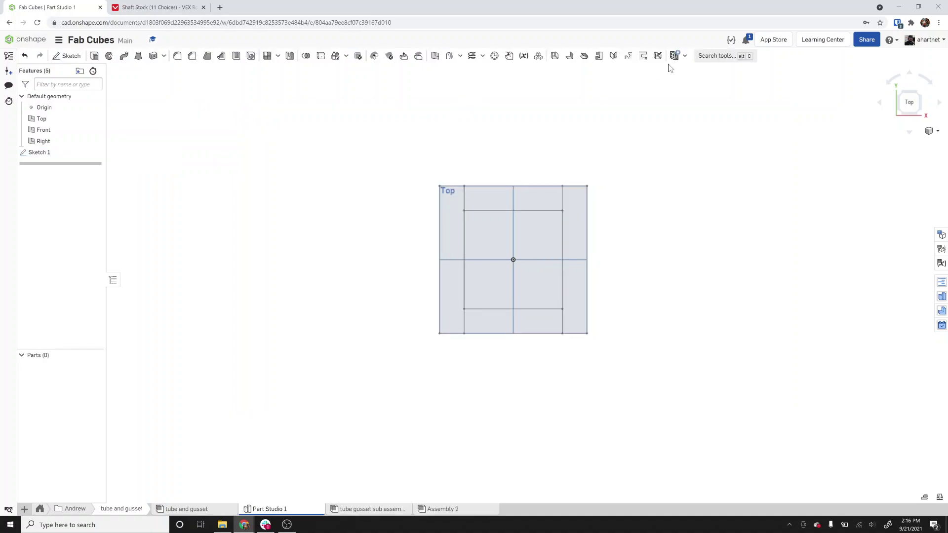
Extrude the four border regions of the frame sketch as individual parts, using Extrude Individual with a blind depth of 1 in
click(685, 55)
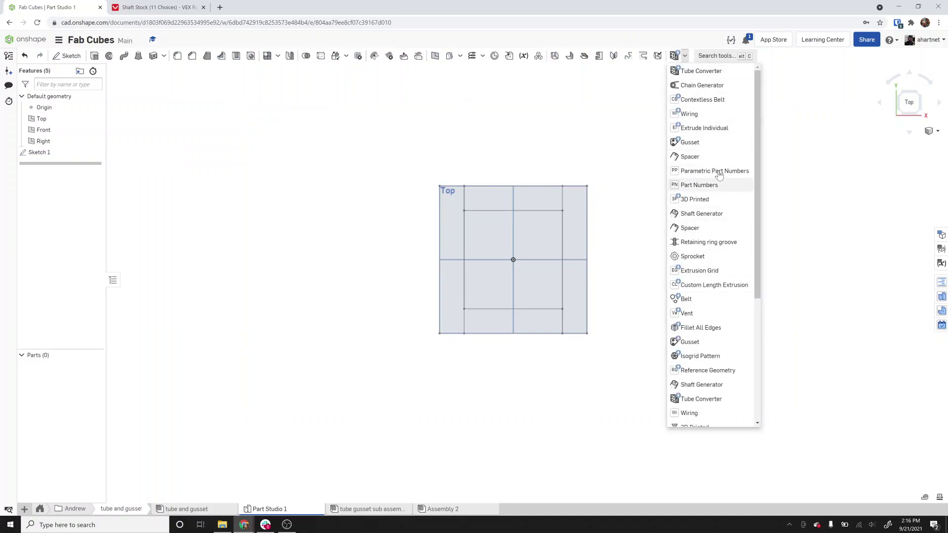
click(711, 128)
click(446, 240)
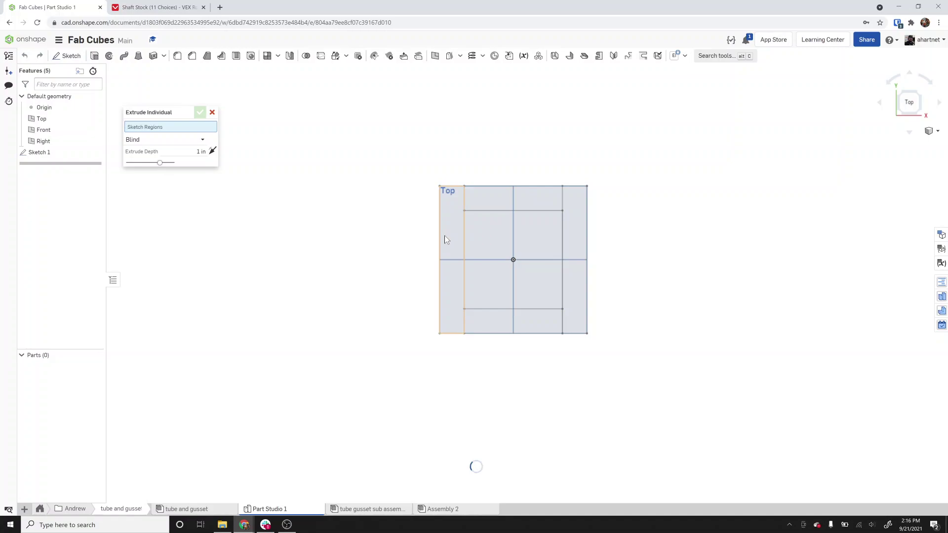
click(492, 203)
click(570, 268)
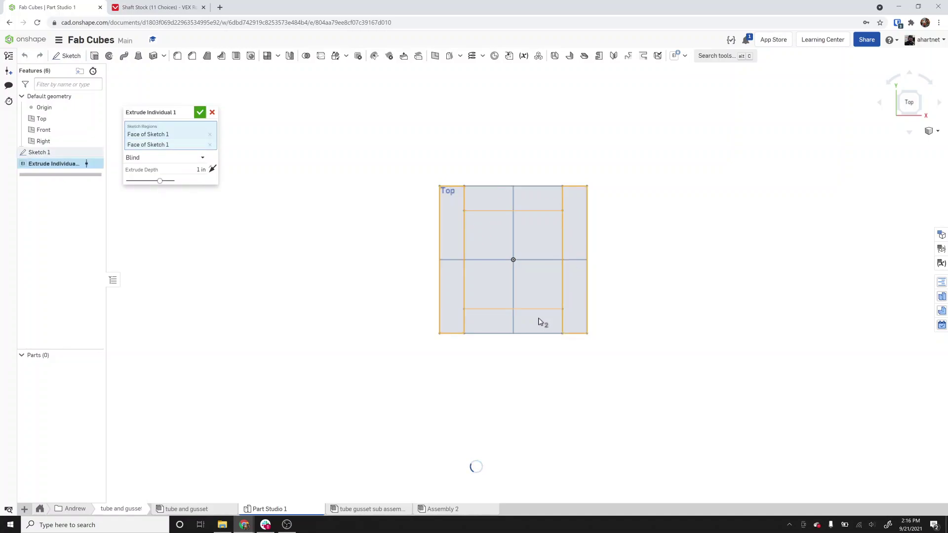
click(540, 321)
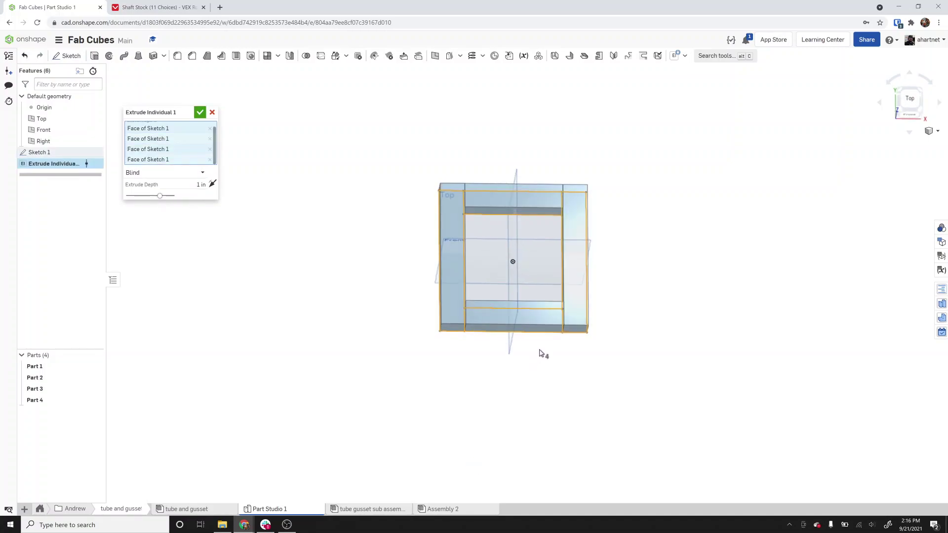
click(200, 113)
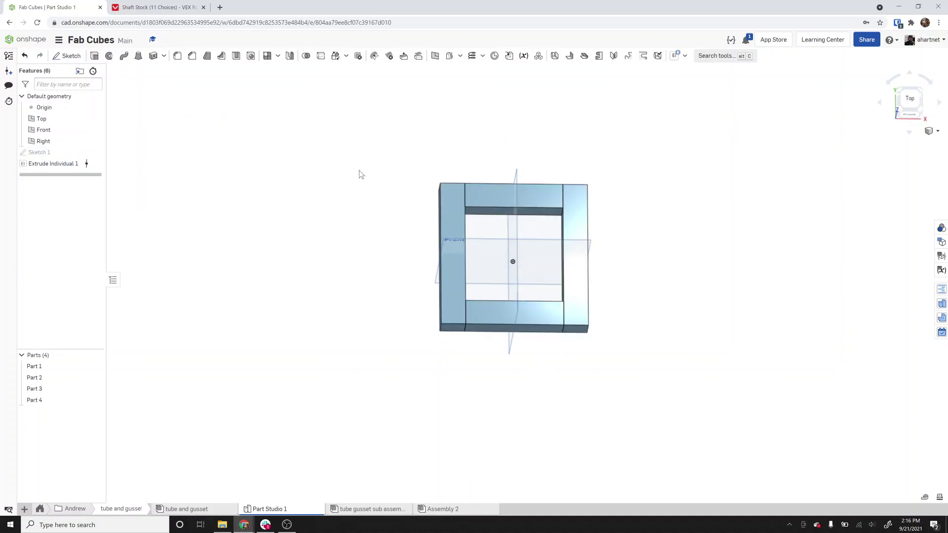
Start a sketch on the frame's top face and draw corner rectangles over its lower-left and upper-left corners
click(68, 56)
click(454, 231)
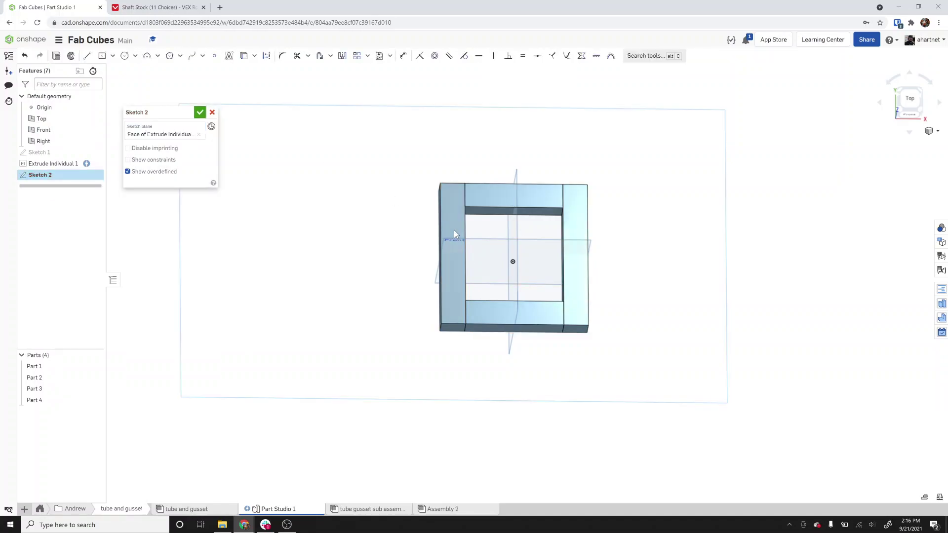
click(103, 56)
click(564, 307)
key(Escape)
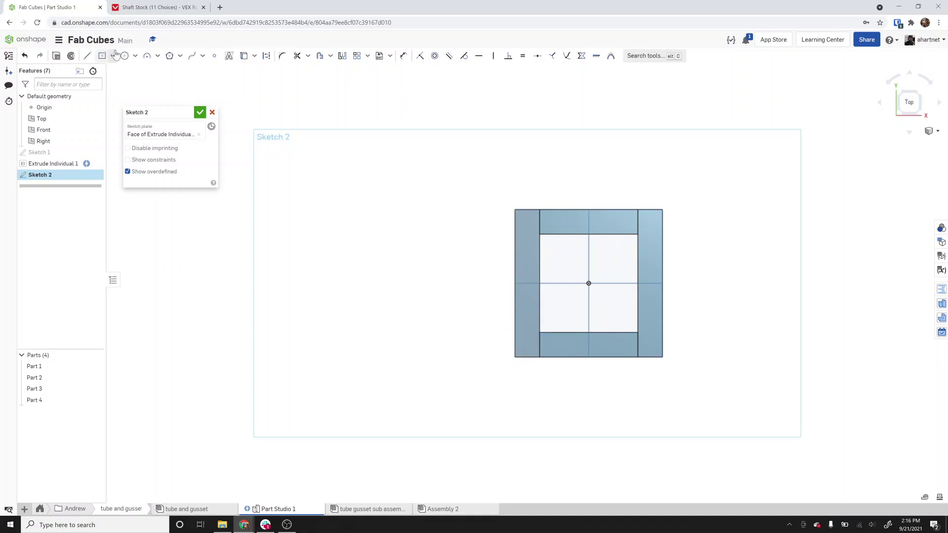
click(112, 56)
click(121, 70)
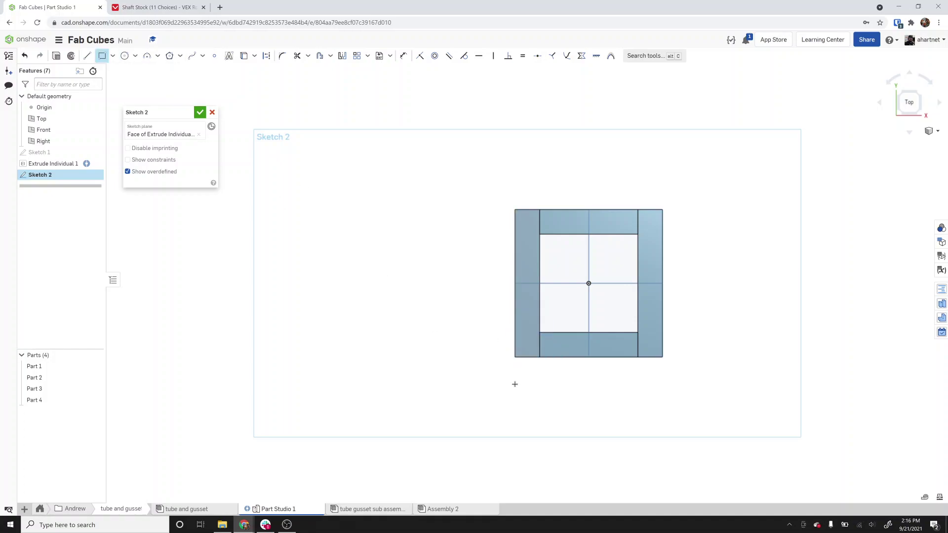
click(540, 332)
click(514, 357)
click(515, 209)
click(539, 234)
Draw matching corner rectangles over the frame's upper-right and lower-right corners, and accept the sketch
click(638, 234)
click(662, 209)
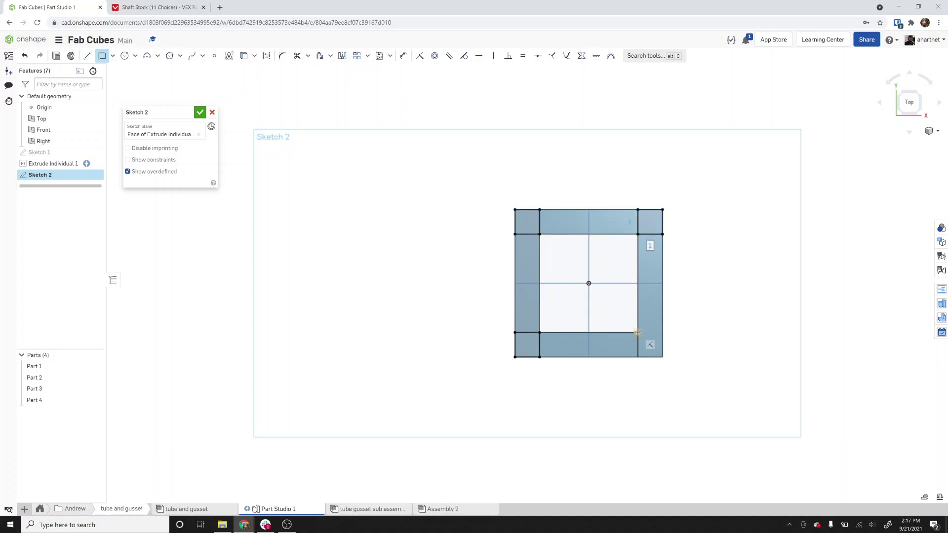
click(638, 333)
click(663, 357)
key(Escape)
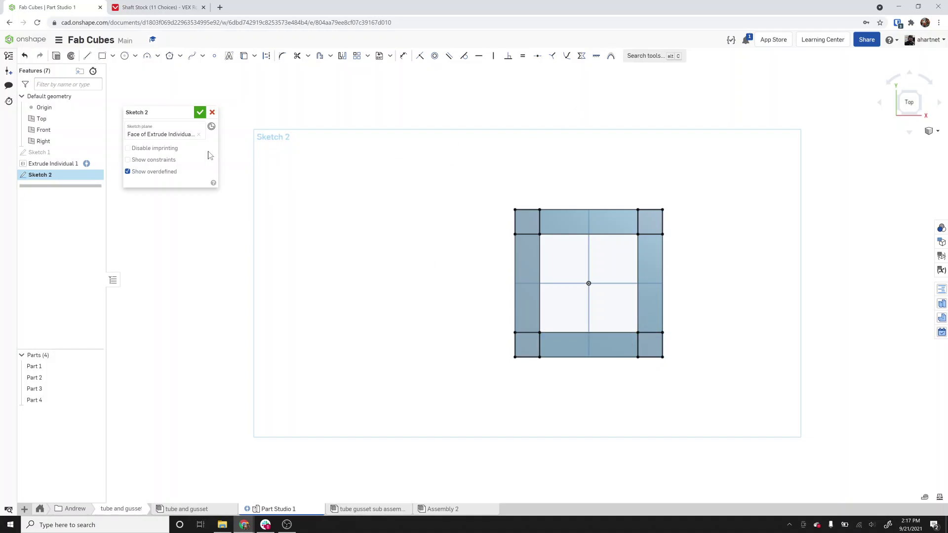
click(199, 112)
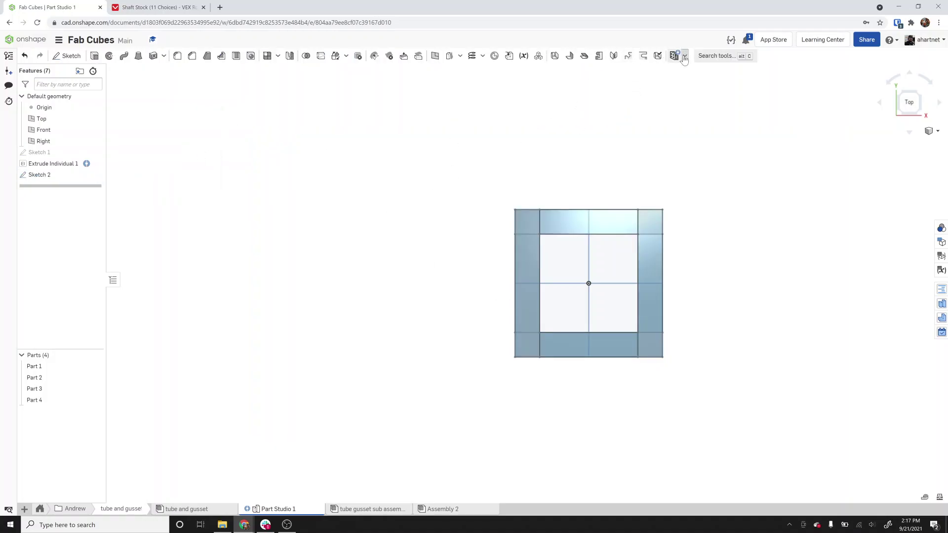
Extrude the four corner squares of Sketch 2 as individual vertical posts with Extrude Individual
click(685, 55)
click(719, 127)
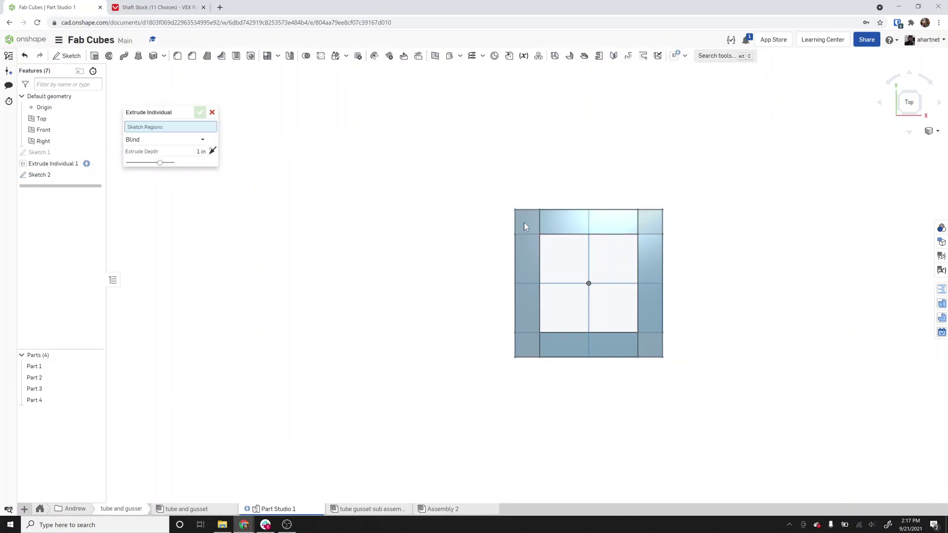
click(524, 222)
click(650, 234)
click(657, 339)
click(526, 342)
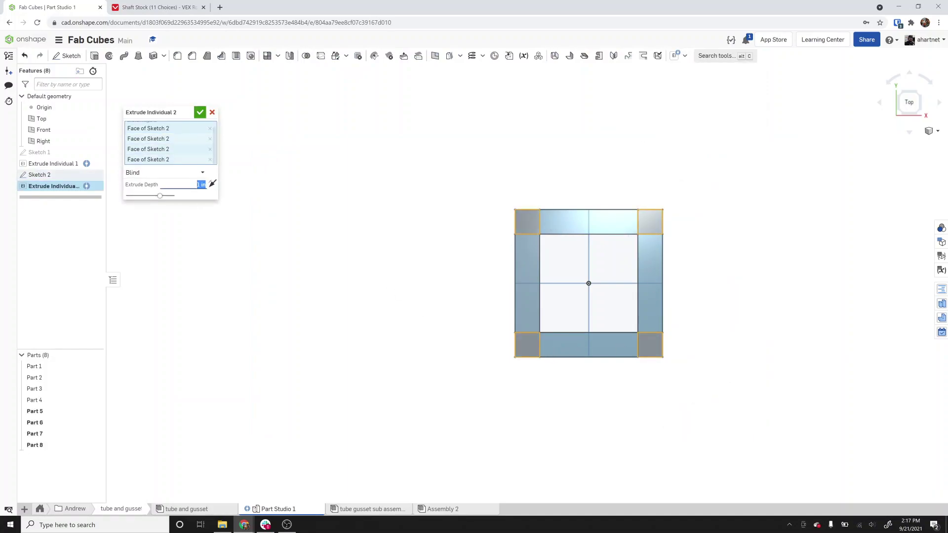
click(200, 112)
key(Up)
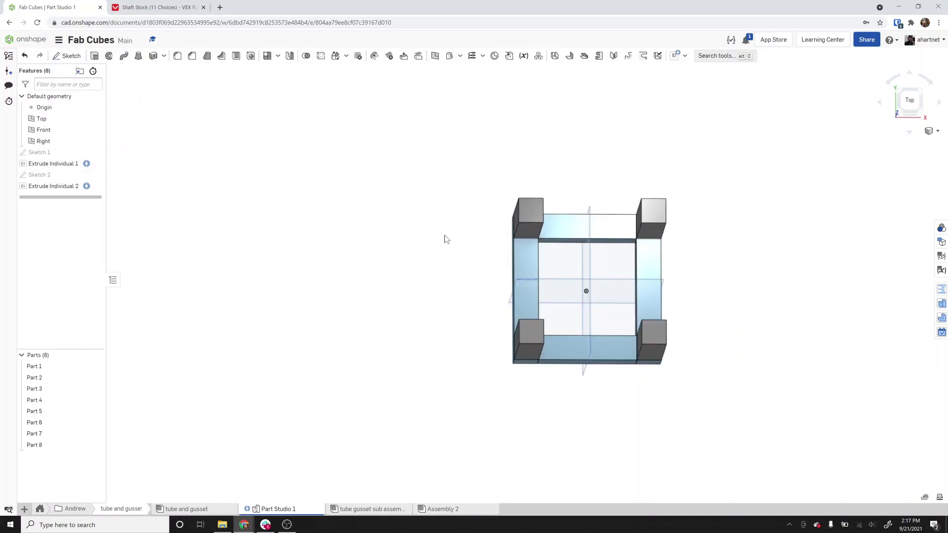
Start a sketch on the top face of the upper-left corner post and show Sketch 1 for reference
key(shift+5)
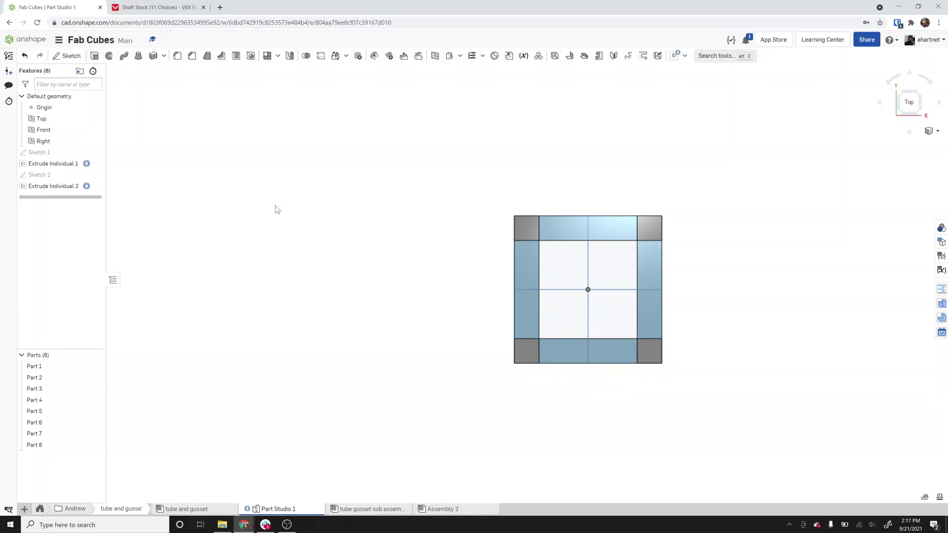
click(68, 56)
click(526, 227)
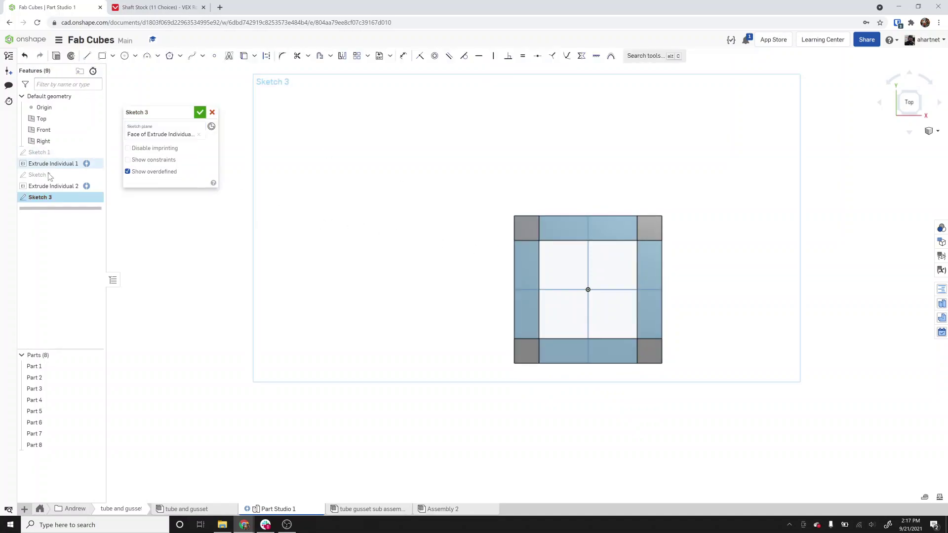
click(95, 153)
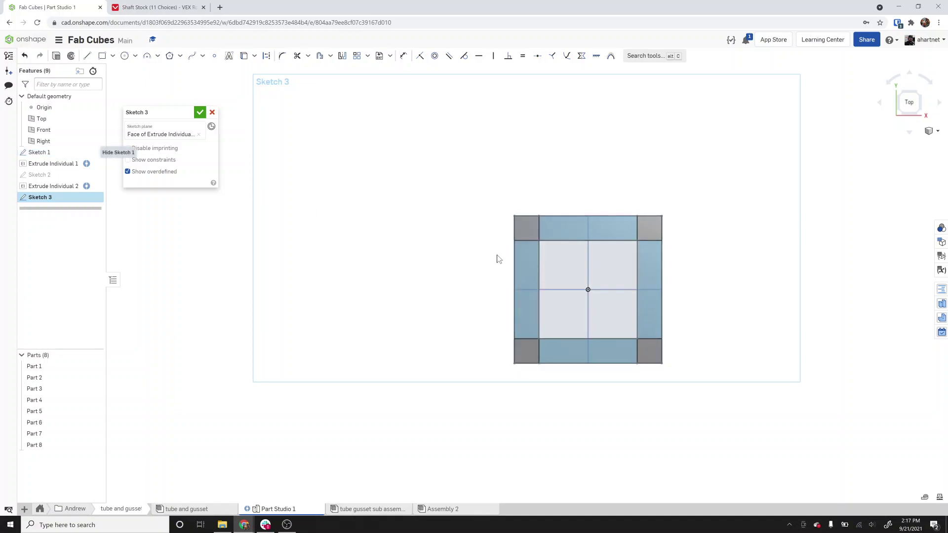
Project the outer and inner edges of Sketch 1 into the new sketch, accept it, and hide Sketch 1 again
drag(642, 351, 707, 378)
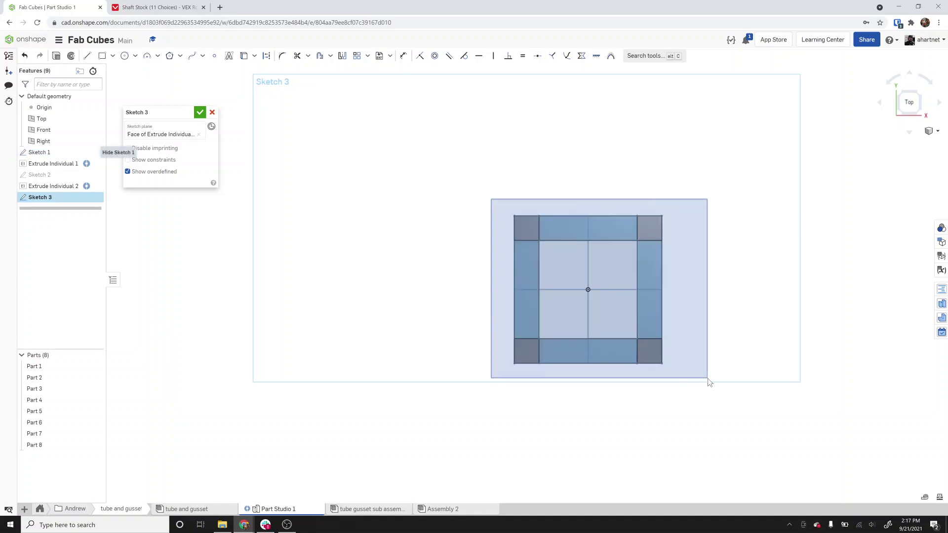
click(556, 216)
click(514, 260)
click(568, 364)
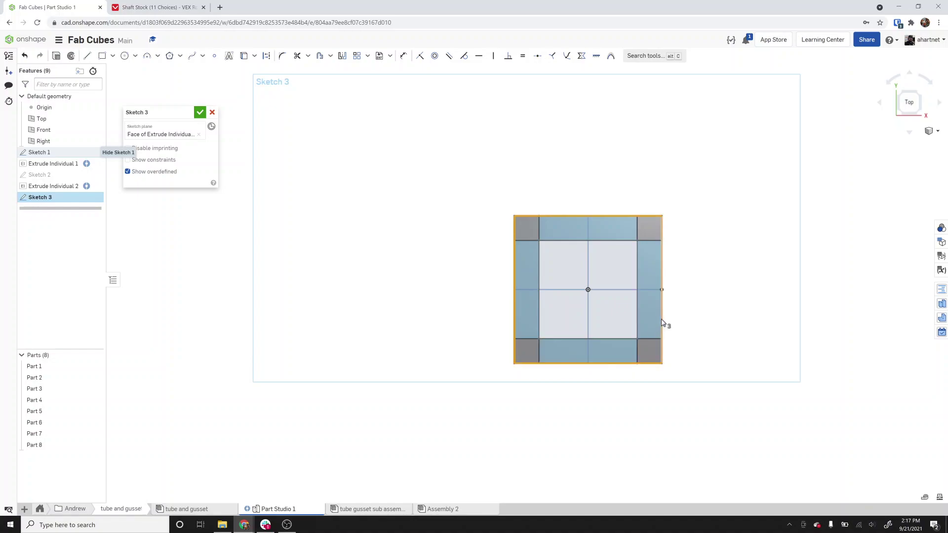
click(638, 245)
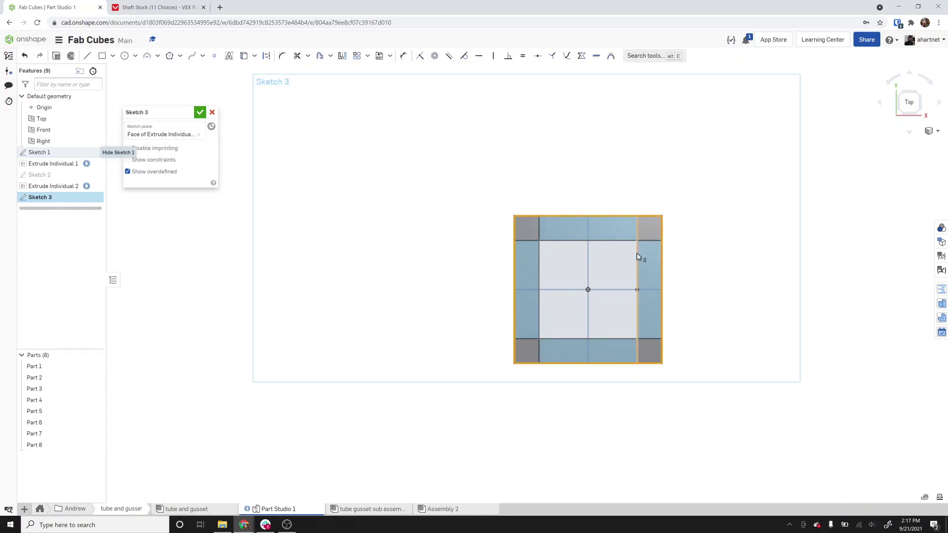
click(540, 259)
click(568, 242)
click(576, 339)
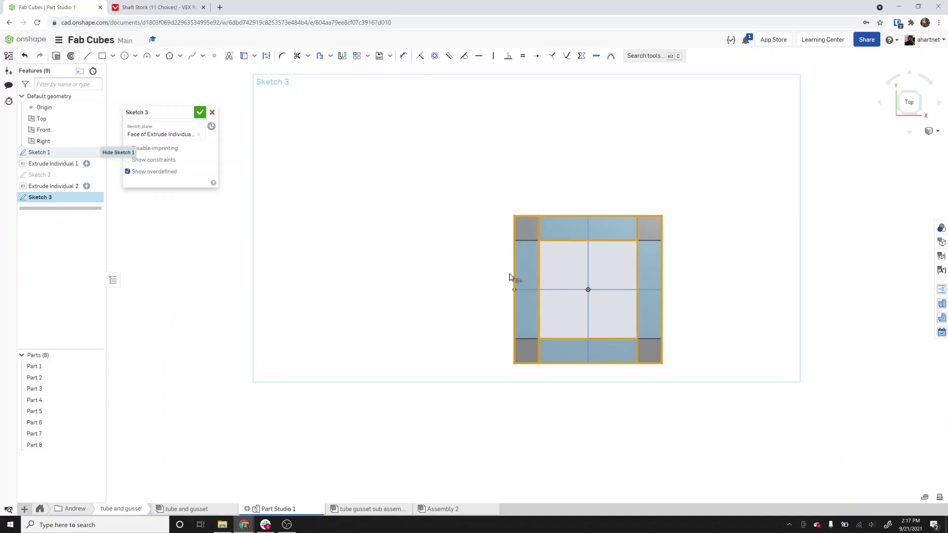
right_click(540, 291)
click(560, 319)
click(200, 112)
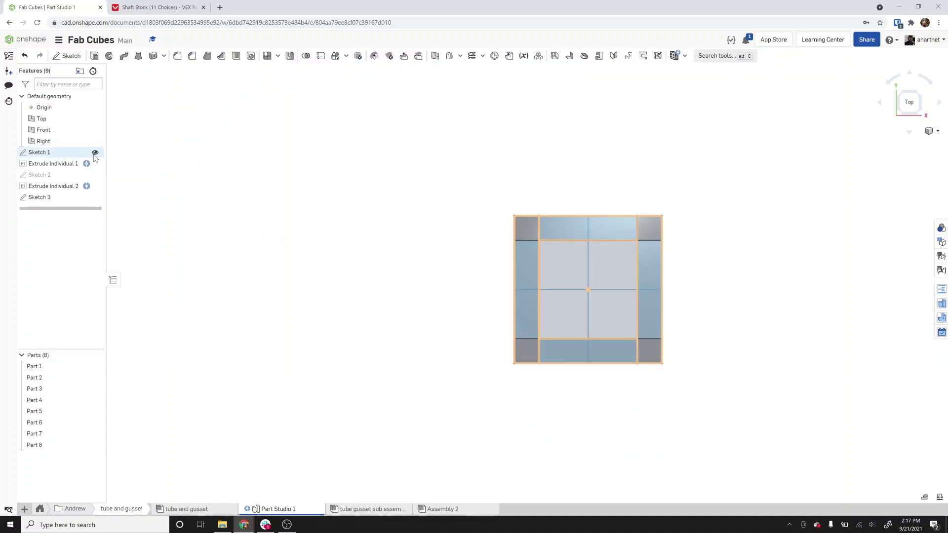
click(95, 153)
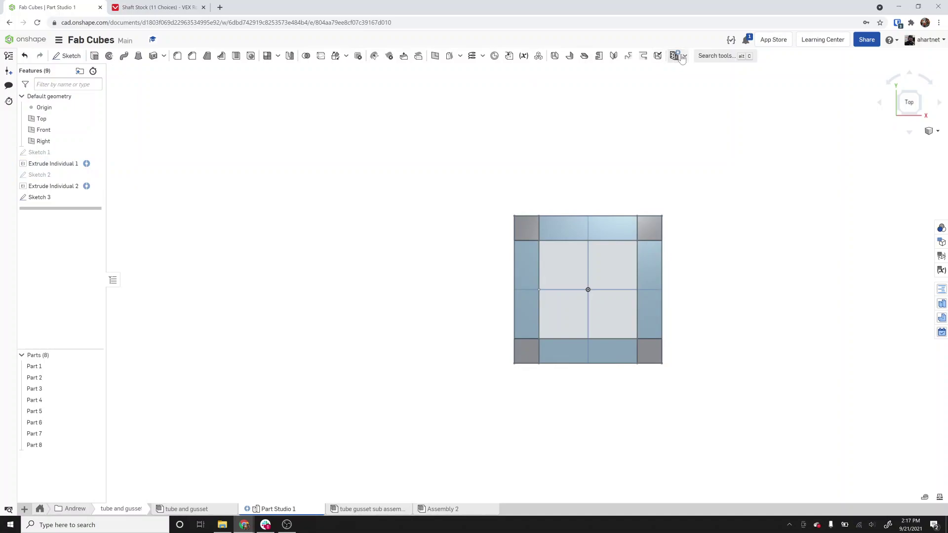
click(685, 57)
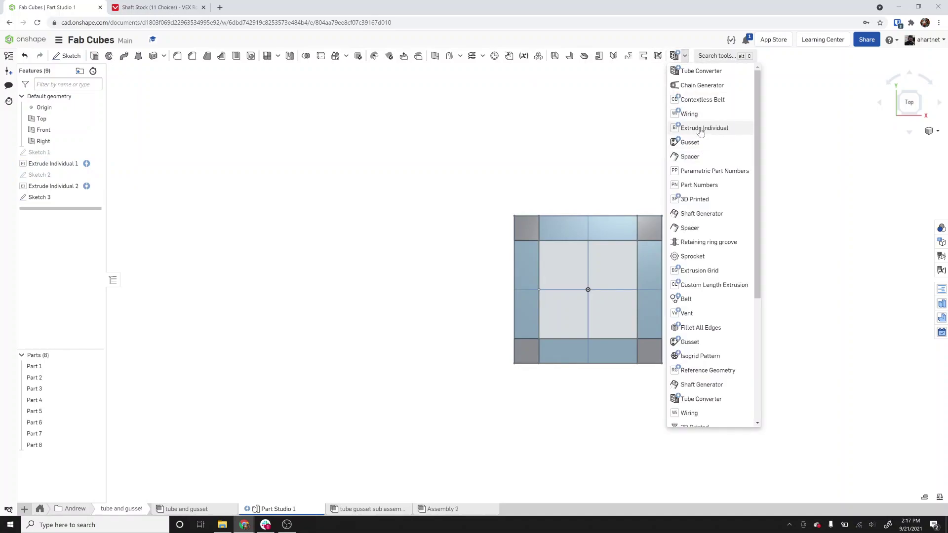
click(700, 129)
mouse_move(528, 269)
mouse_down()
mouse_move(529, 250)
mouse_move(495, 228)
mouse_move(389, 224)
mouse_move(388, 241)
mouse_up()
click(571, 230)
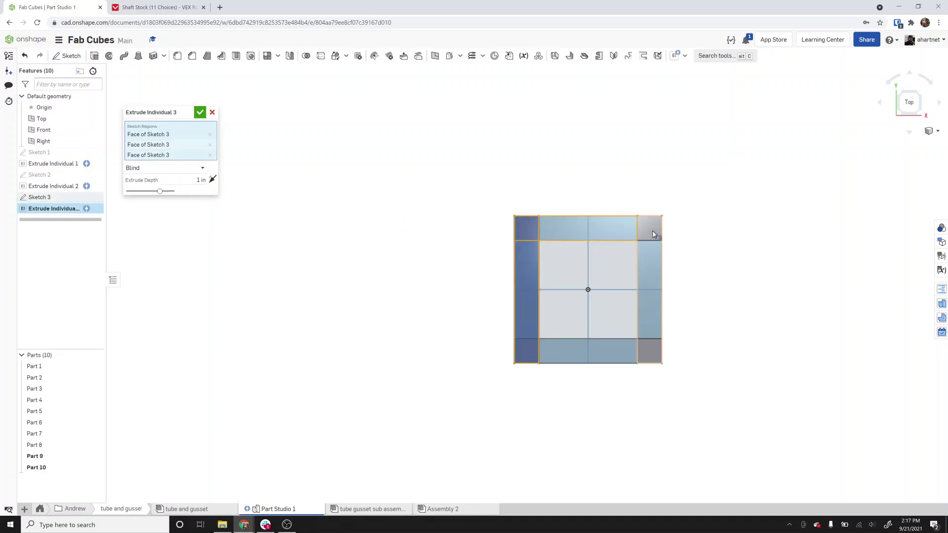
click(585, 354)
mouse_move(621, 380)
right_down()
mouse_move(624, 364)
mouse_move(658, 335)
mouse_move(684, 332)
mouse_move(676, 326)
right_up()
click(212, 113)
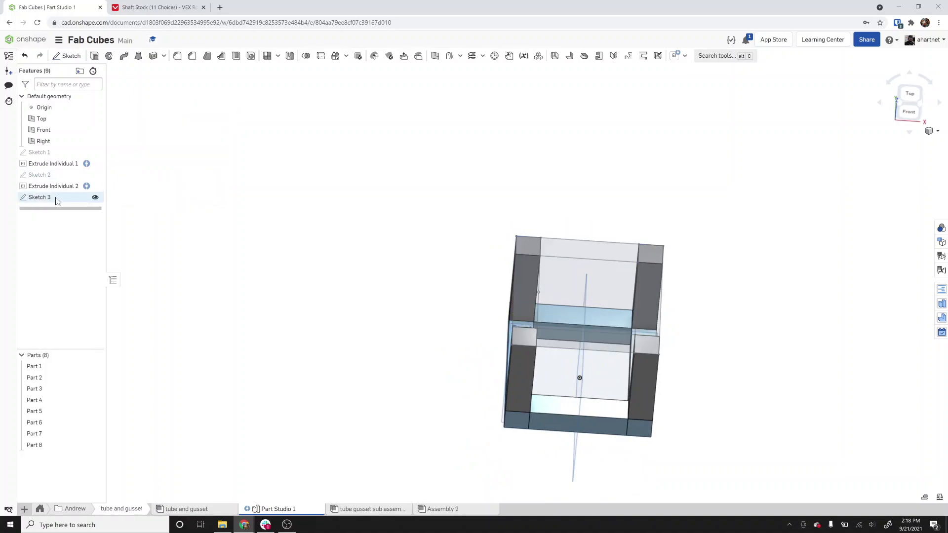
double_click(57, 198)
key(n)
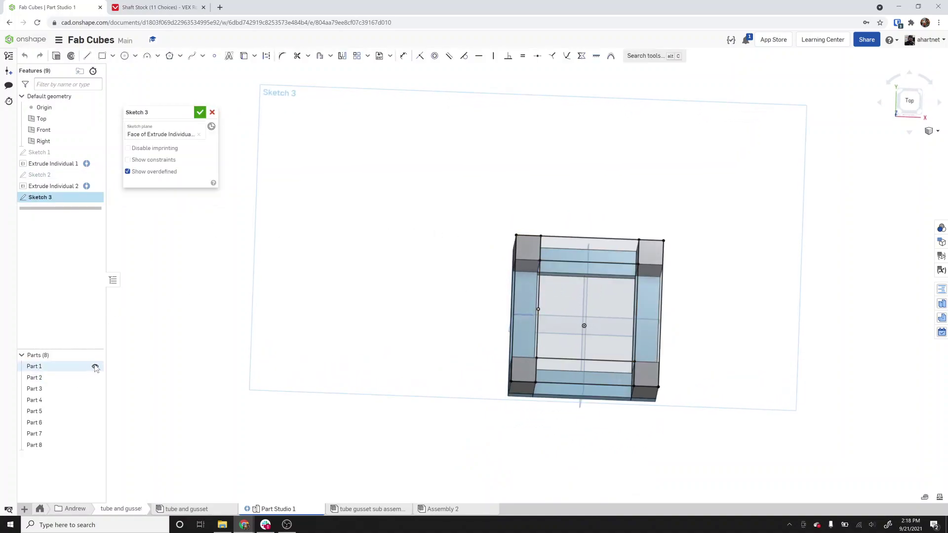
click(95, 366)
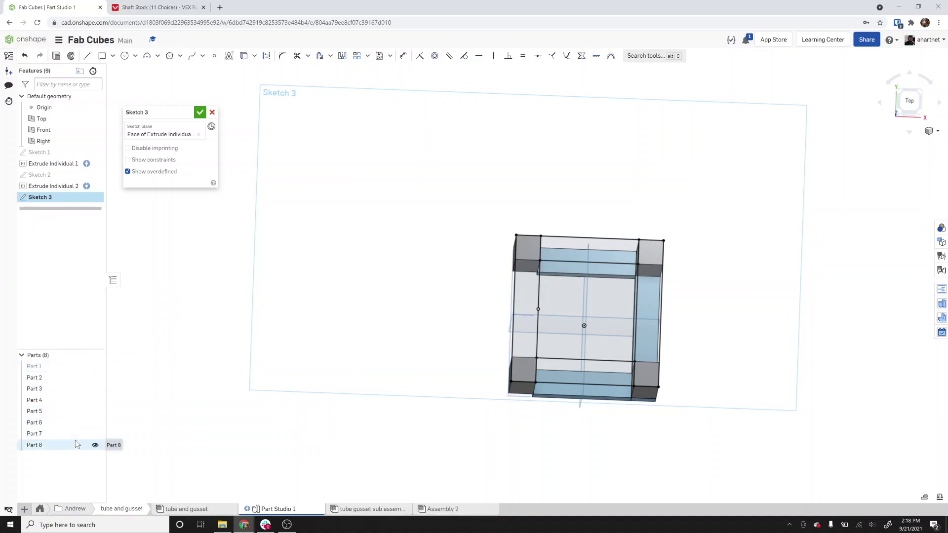
click(213, 112)
click(94, 367)
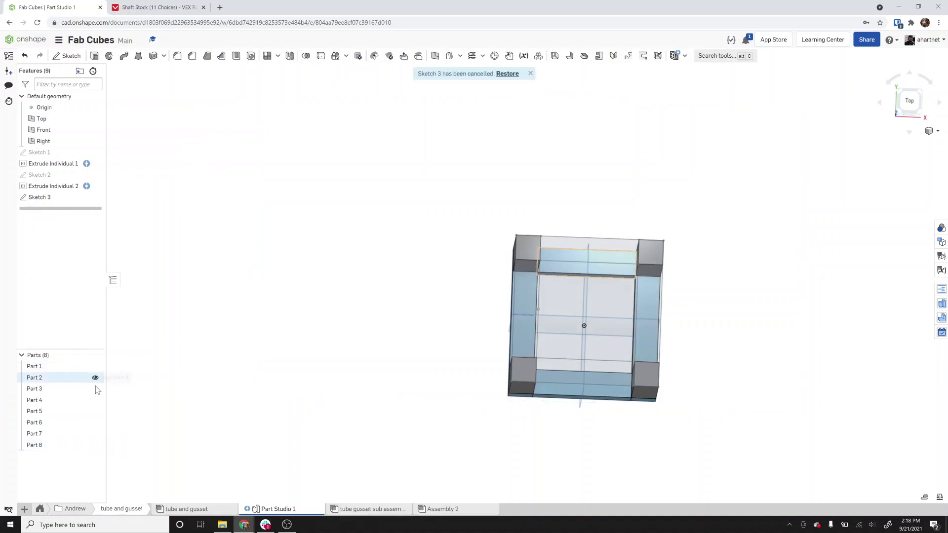
Hide all eight parts, open Sketch 3 to inspect its projected frame layout, and accept the sketch
click(95, 378)
click(72, 368)
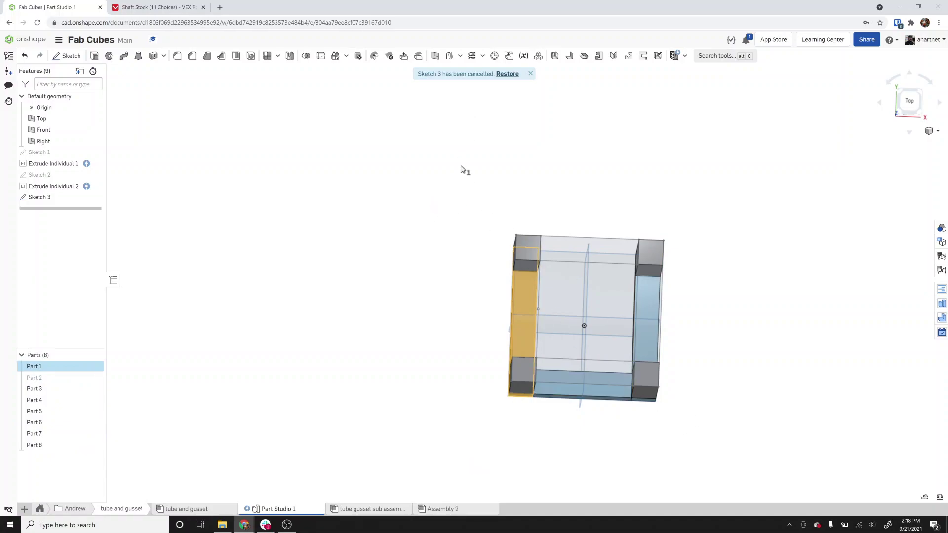
drag(474, 211, 684, 432)
right_click(684, 433)
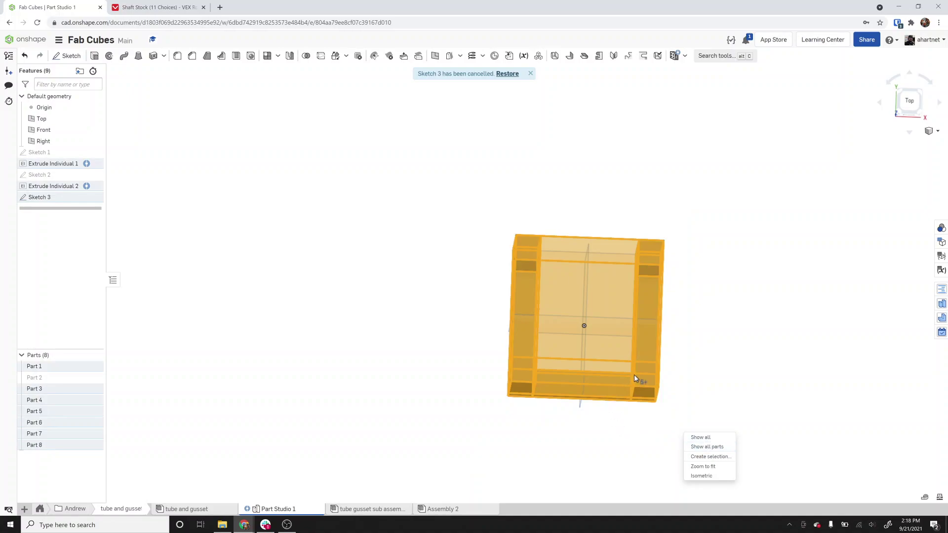
right_click(642, 378)
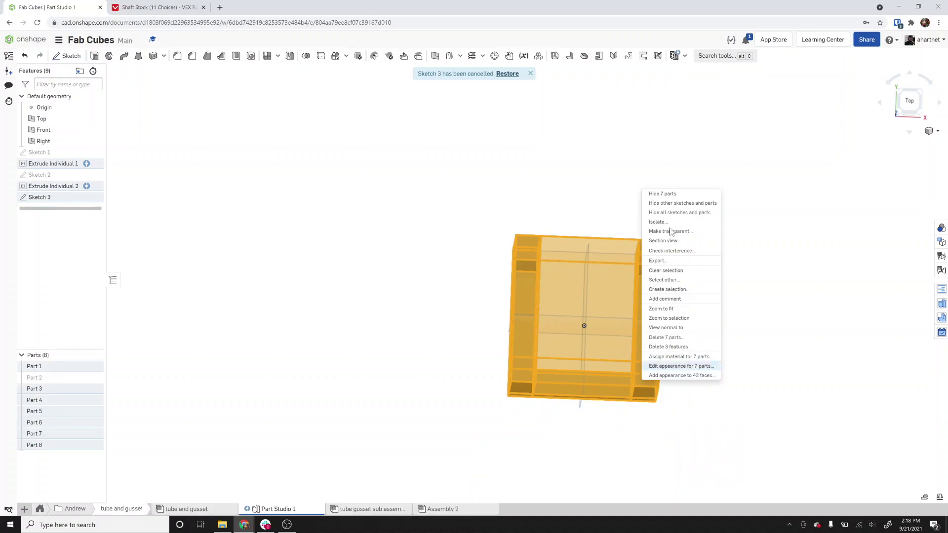
click(664, 194)
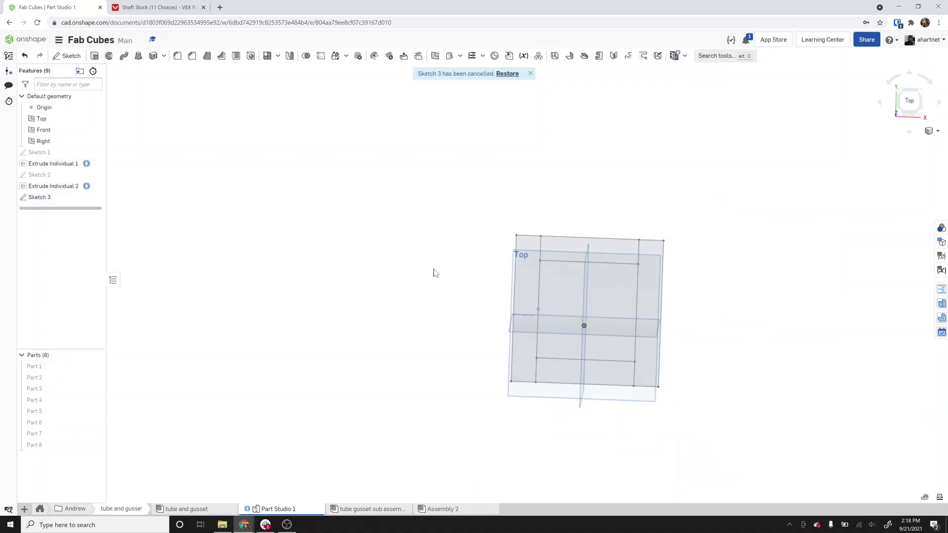
click(58, 198)
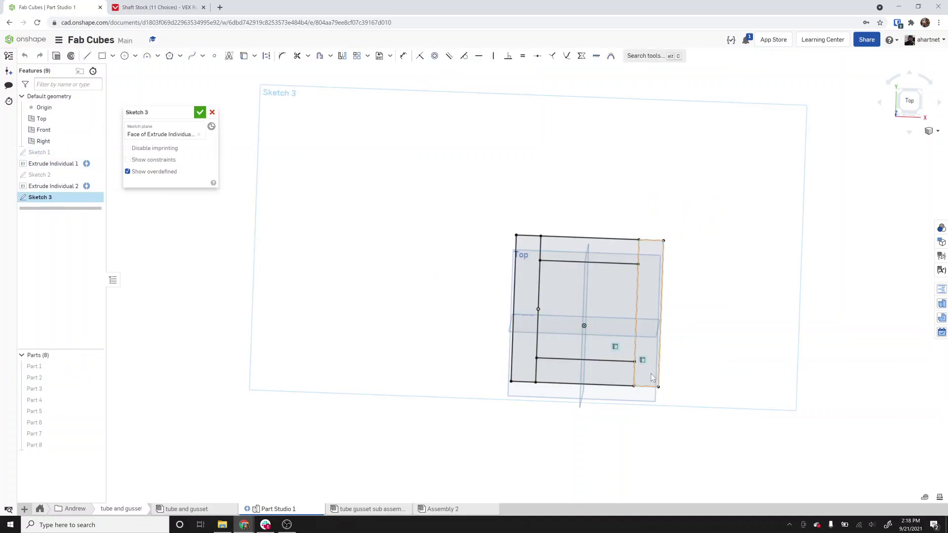
click(200, 112)
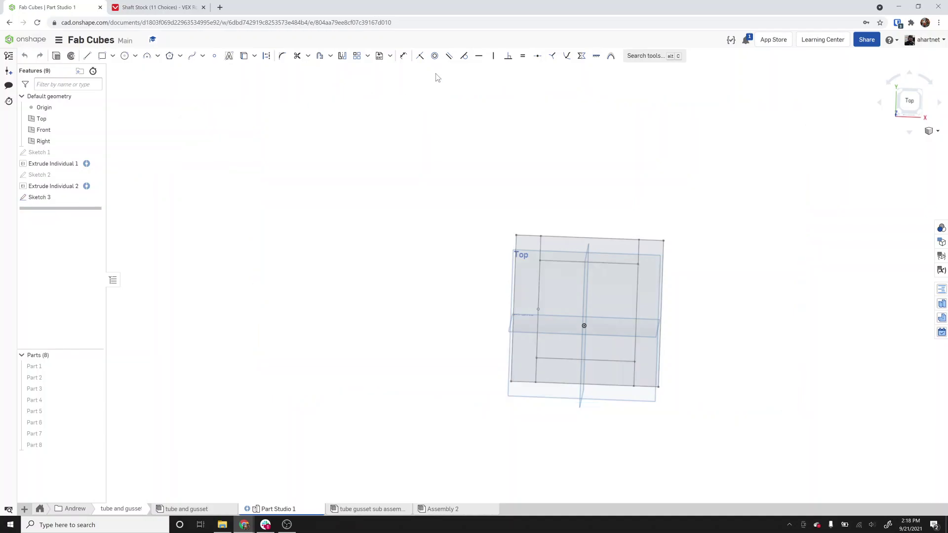
click(679, 58)
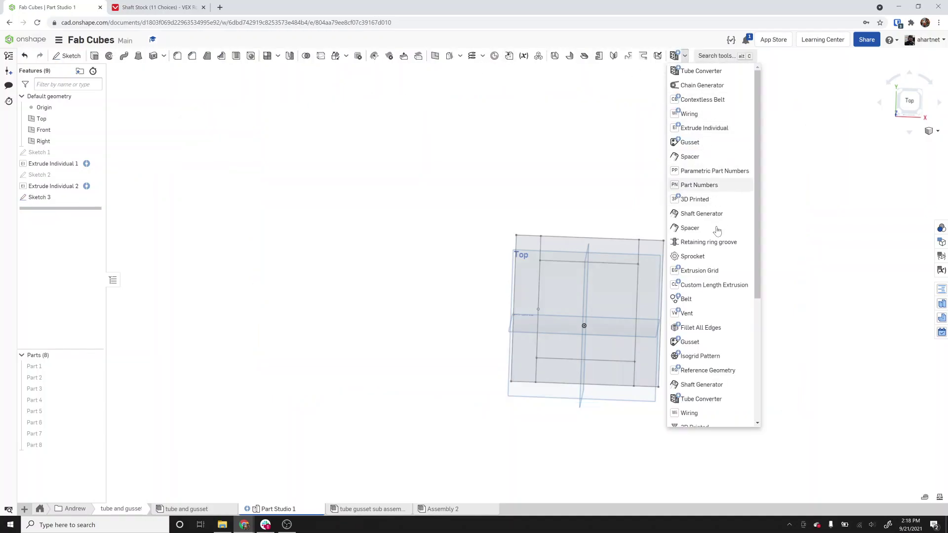
click(707, 128)
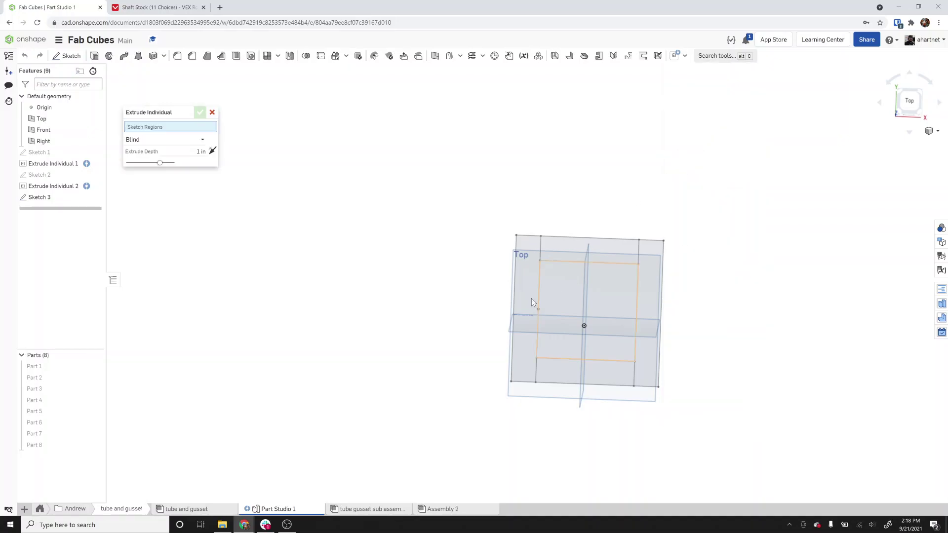
right_drag(526, 295, 554, 284)
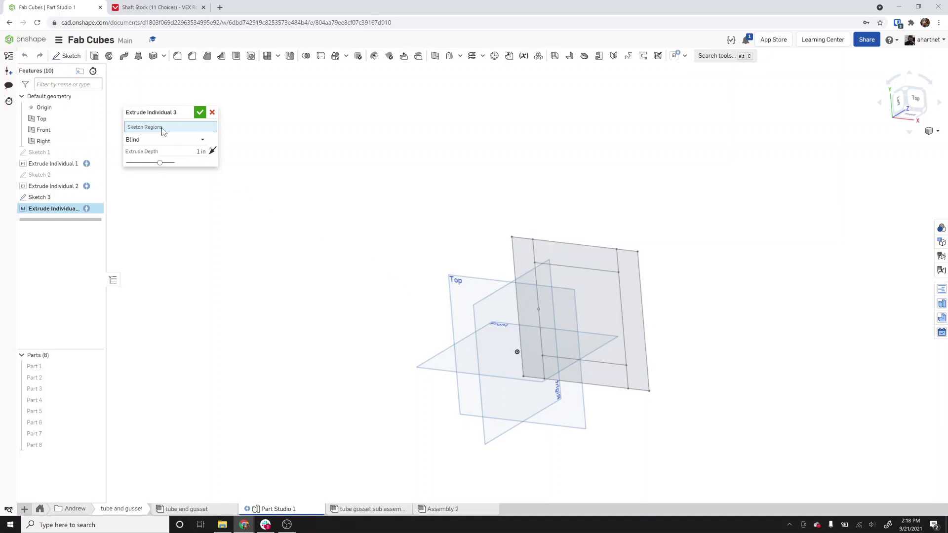
click(52, 197)
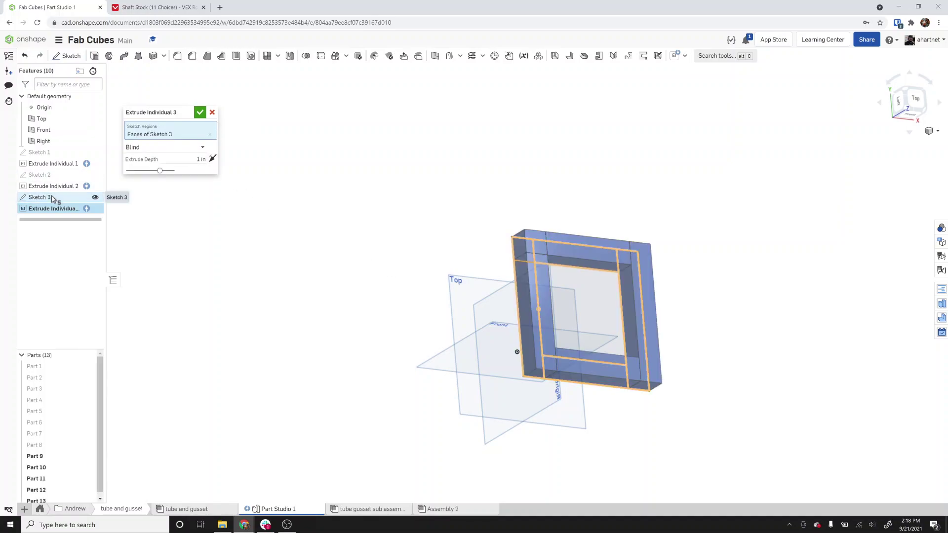
click(213, 112)
Open Sketch 3 for editing and trim away the inner frame's left vertical line between the two horizontal lines
double_click(97, 198)
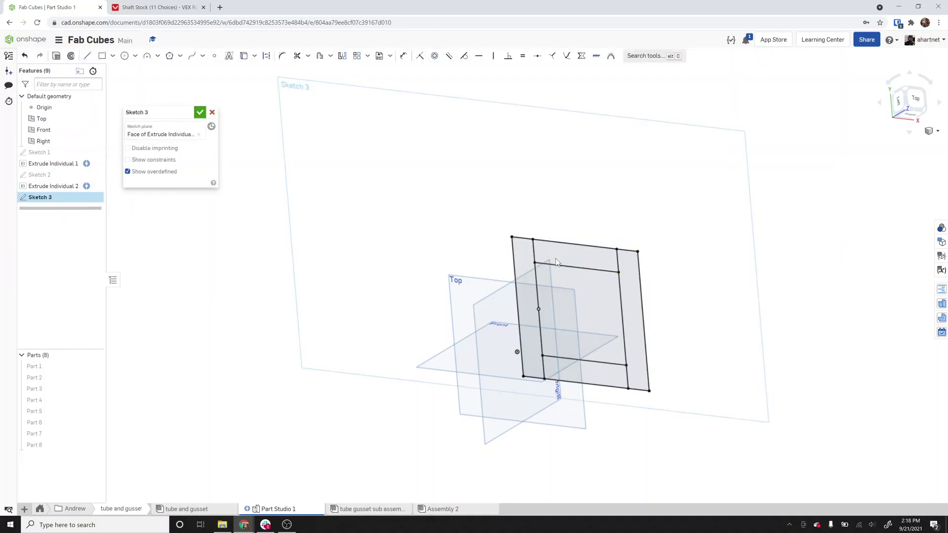
scroll(556, 259, up, 5)
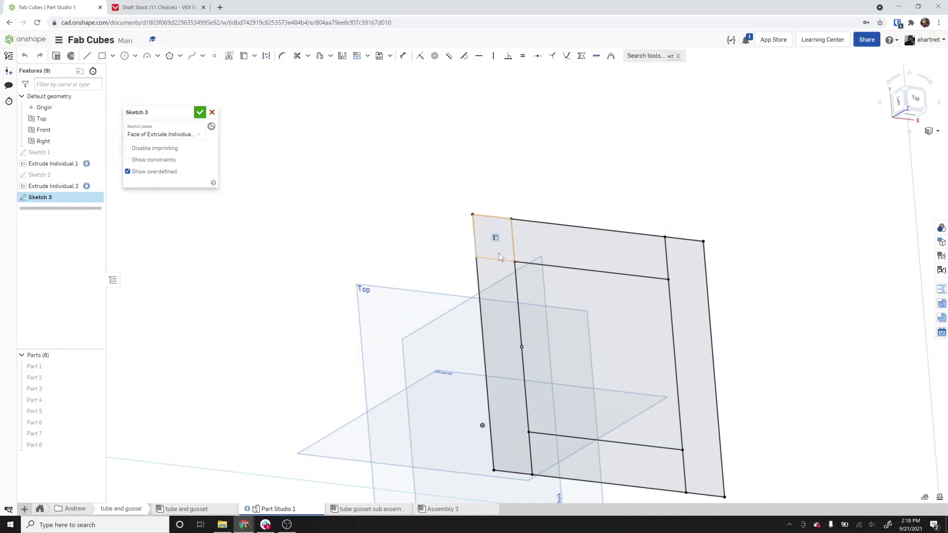
click(497, 263)
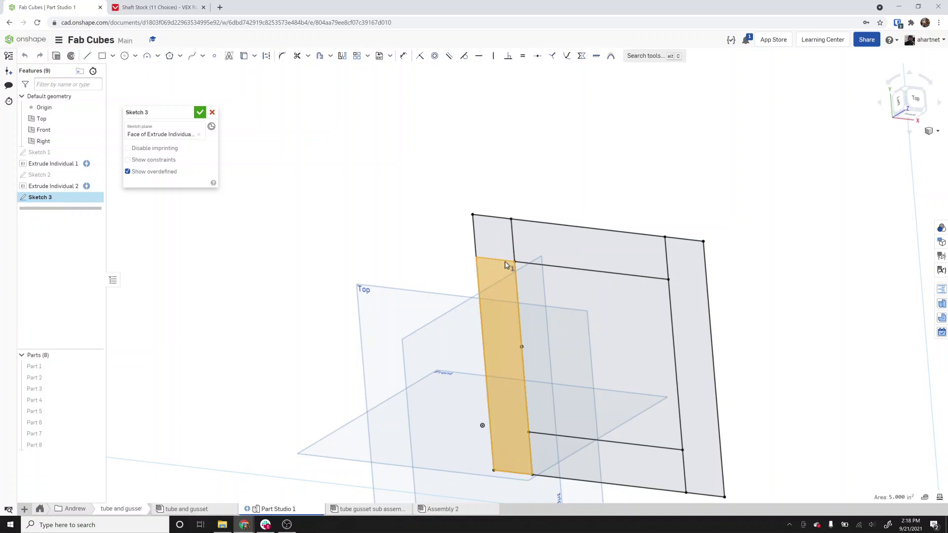
click(454, 231)
click(298, 57)
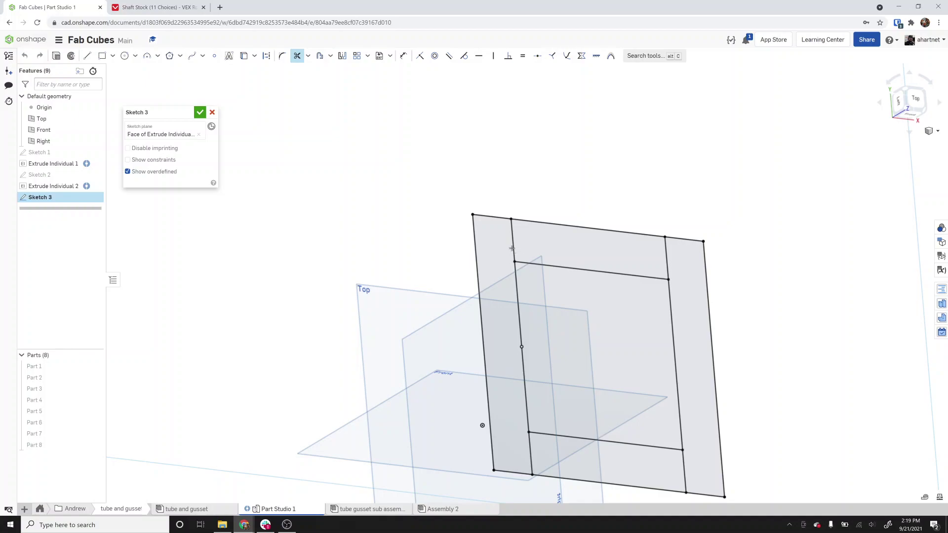
click(515, 277)
click(527, 405)
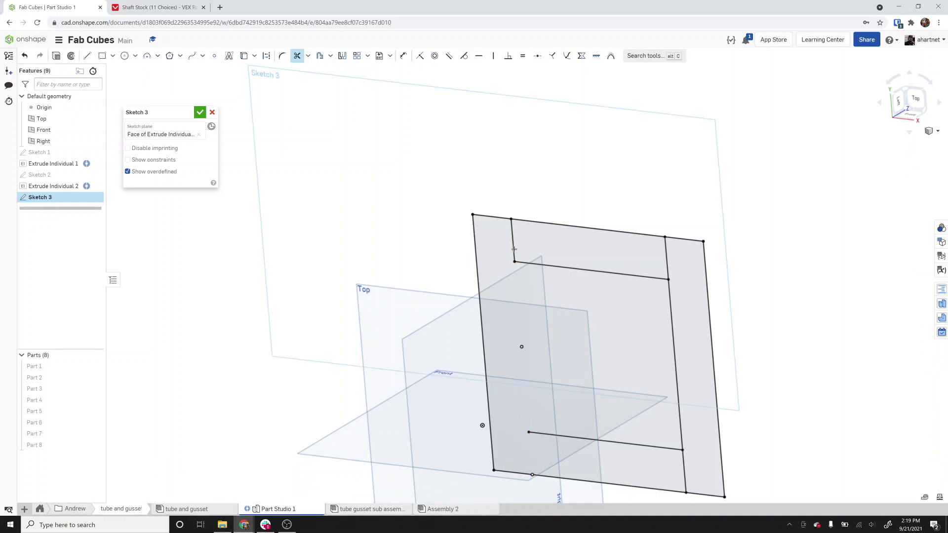
Draw a single line in Sketch 3 from the frame's upper edge to its lower edge along the left inner side and accept the sketch
click(88, 56)
click(511, 219)
click(532, 475)
key(Escape)
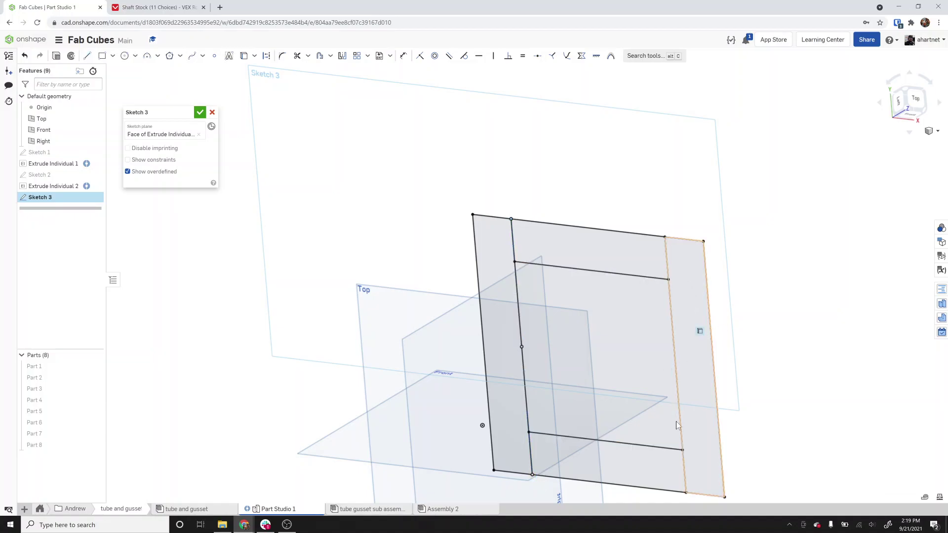
click(199, 113)
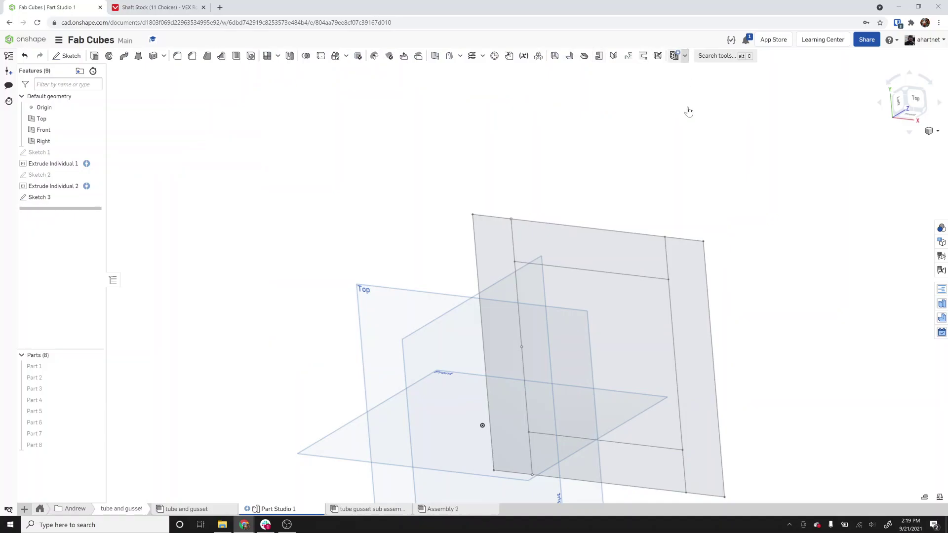
click(685, 55)
click(687, 126)
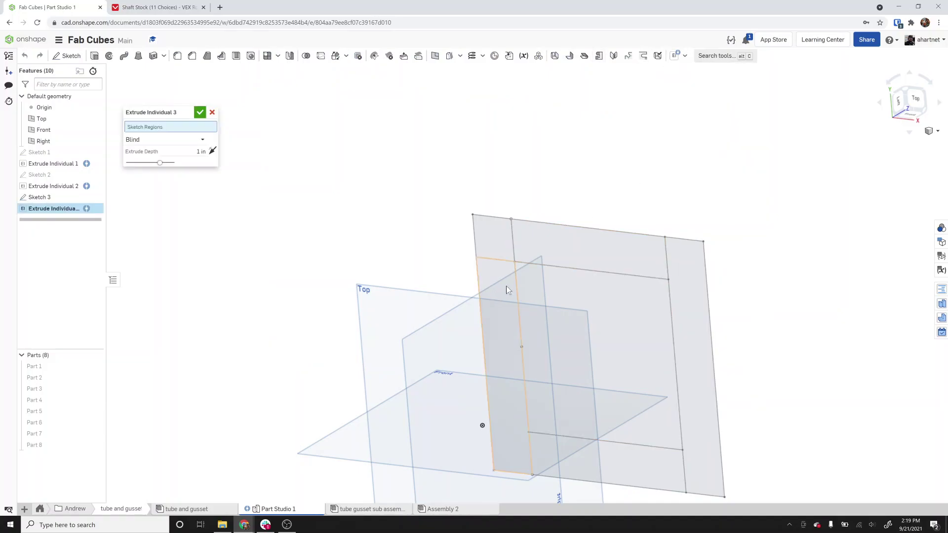
click(502, 293)
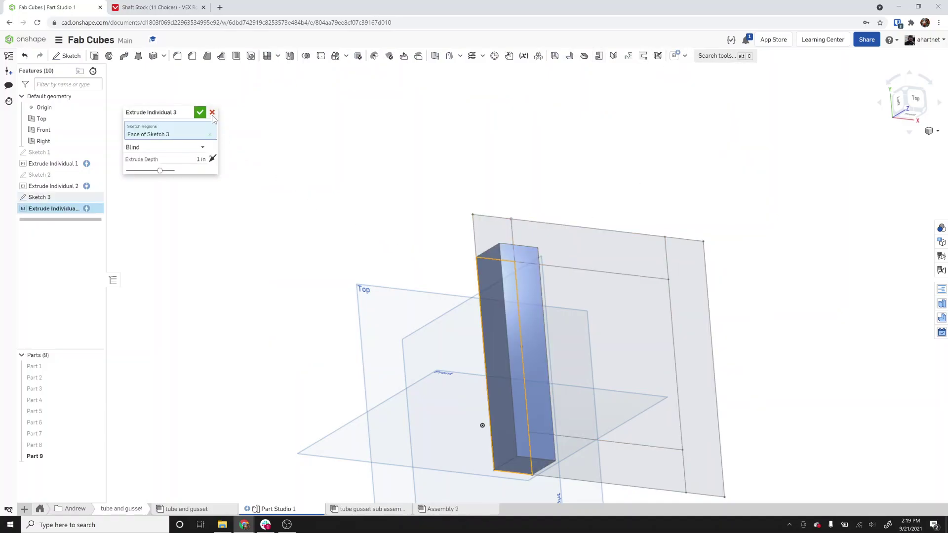
click(212, 112)
Delete the whole of Sketch 3 from the Part Studio
click(39, 198)
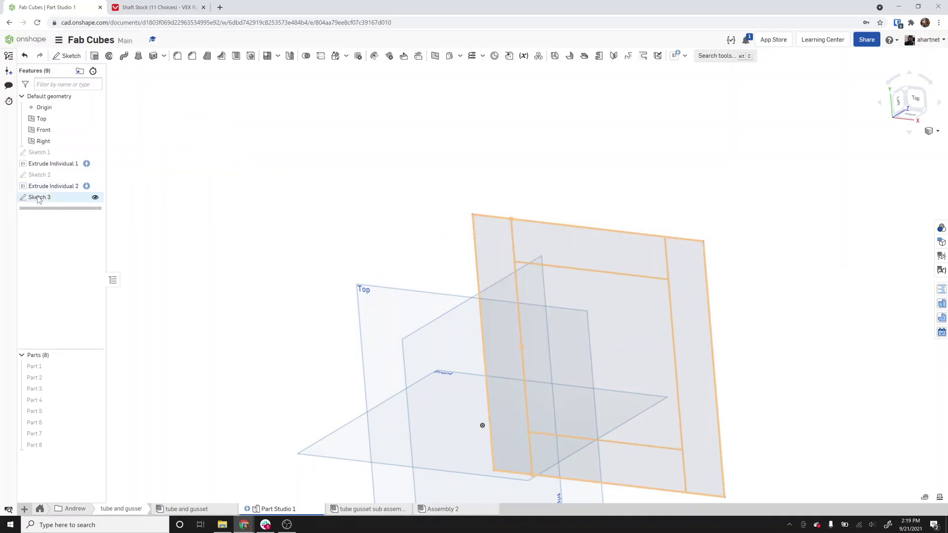
key(Escape)
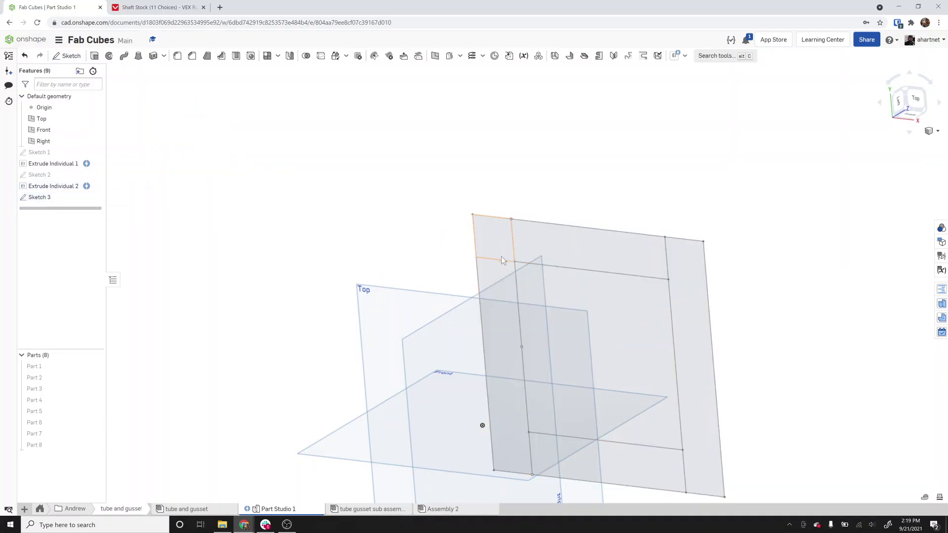
click(505, 274)
right_drag(505, 274, 484, 279)
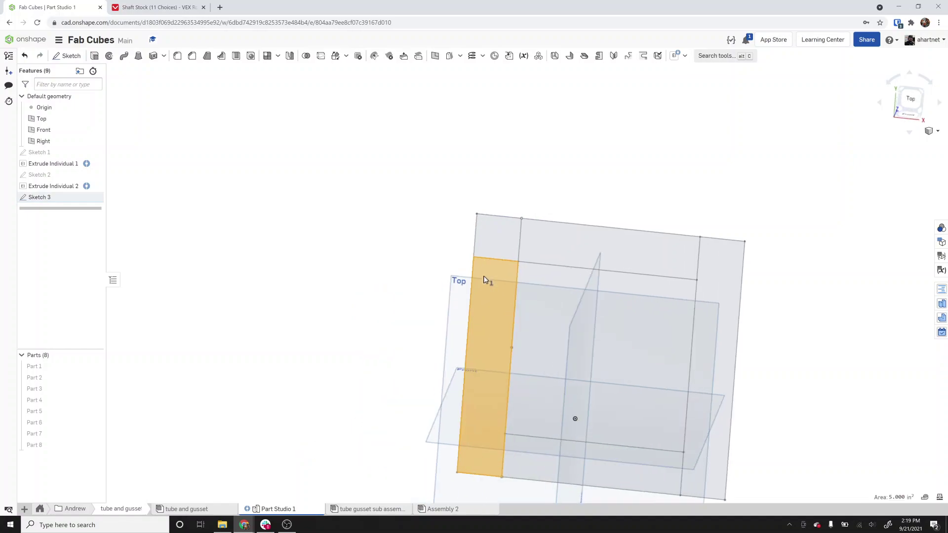
key(n)
click(437, 270)
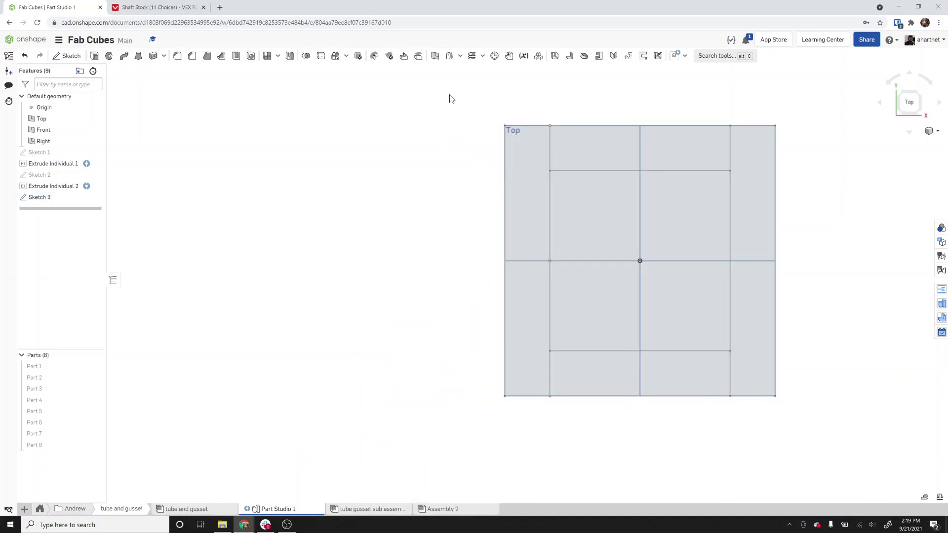
drag(448, 92, 808, 447)
key(Delete)
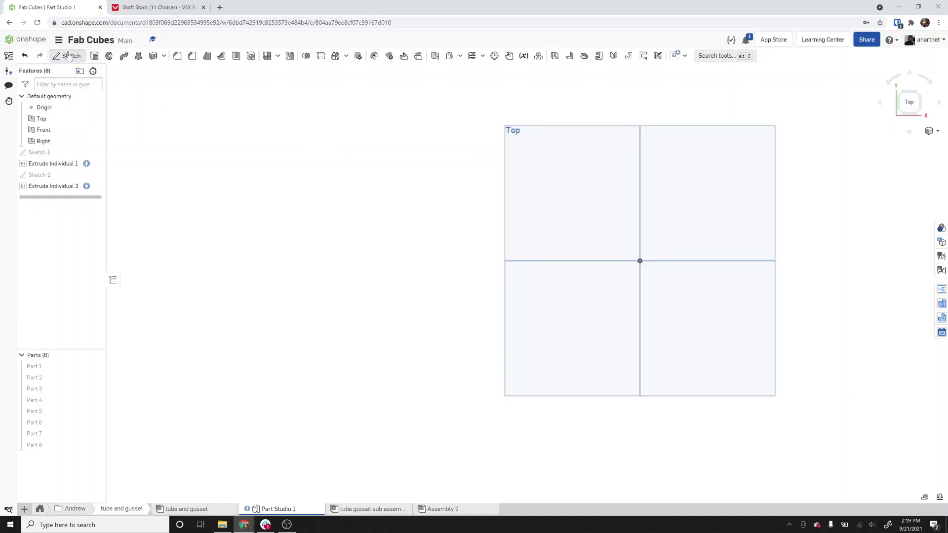
click(67, 55)
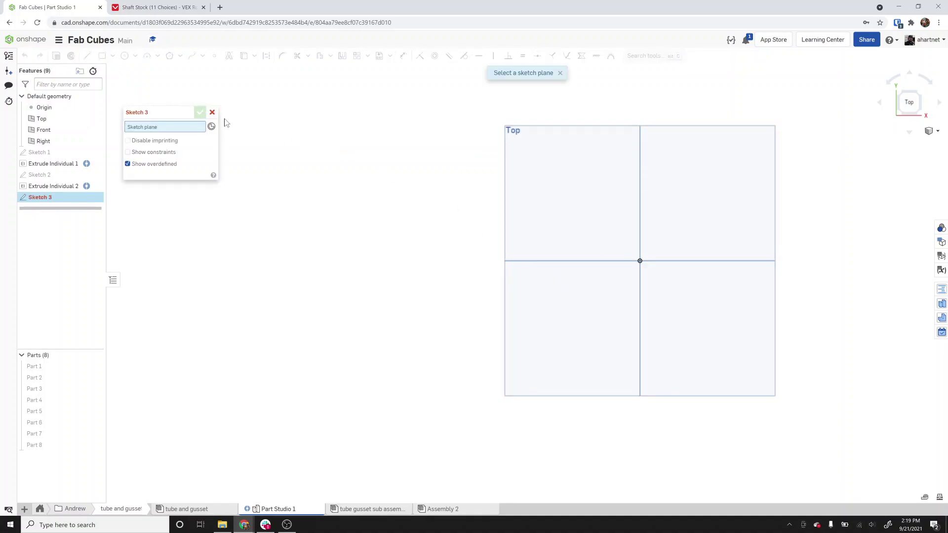
click(213, 113)
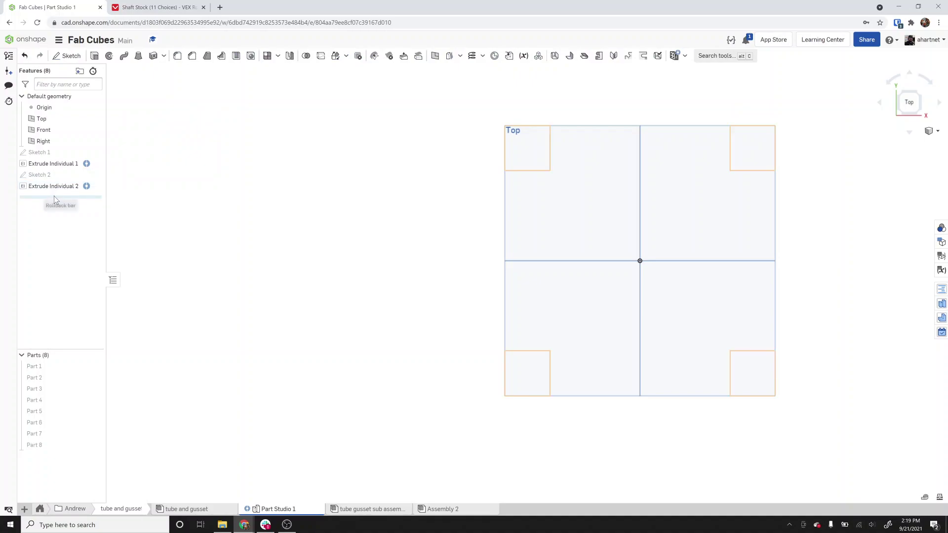
click(68, 55)
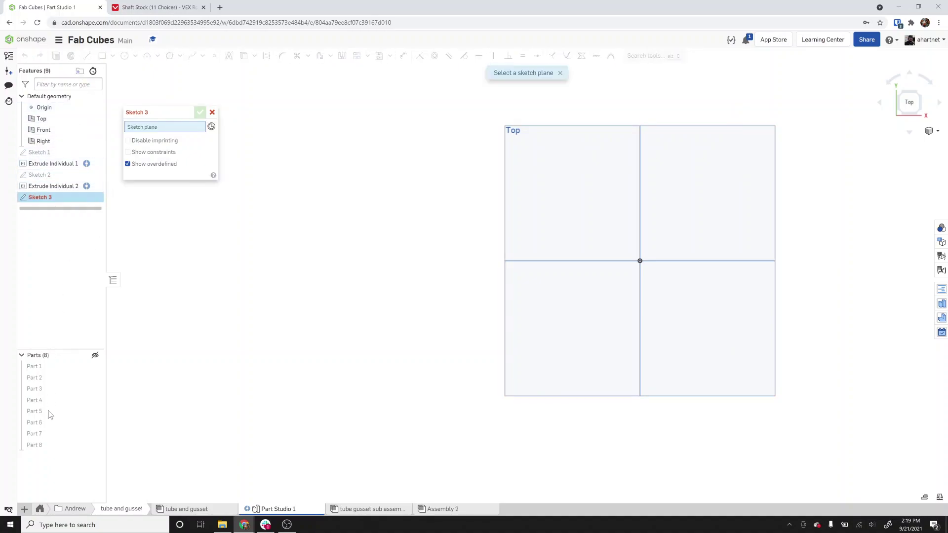
click(95, 446)
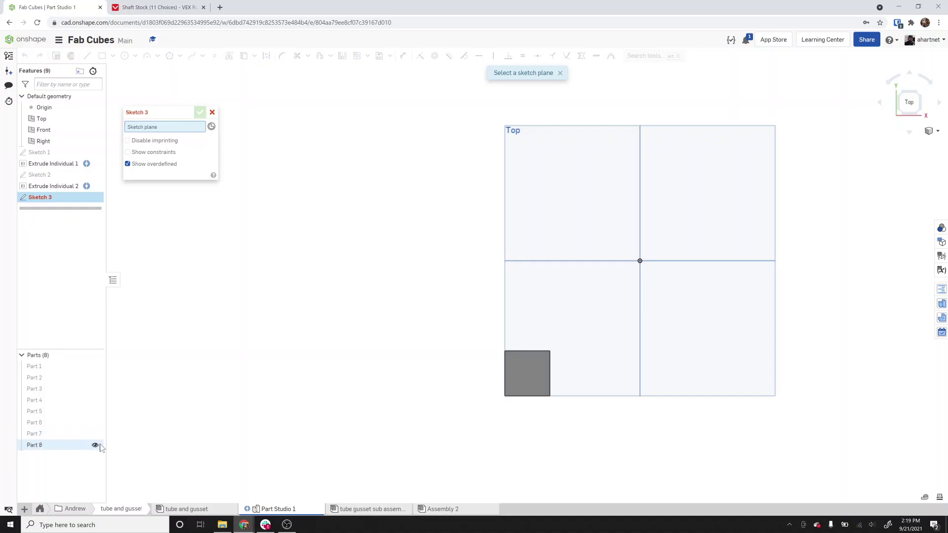
click(529, 372)
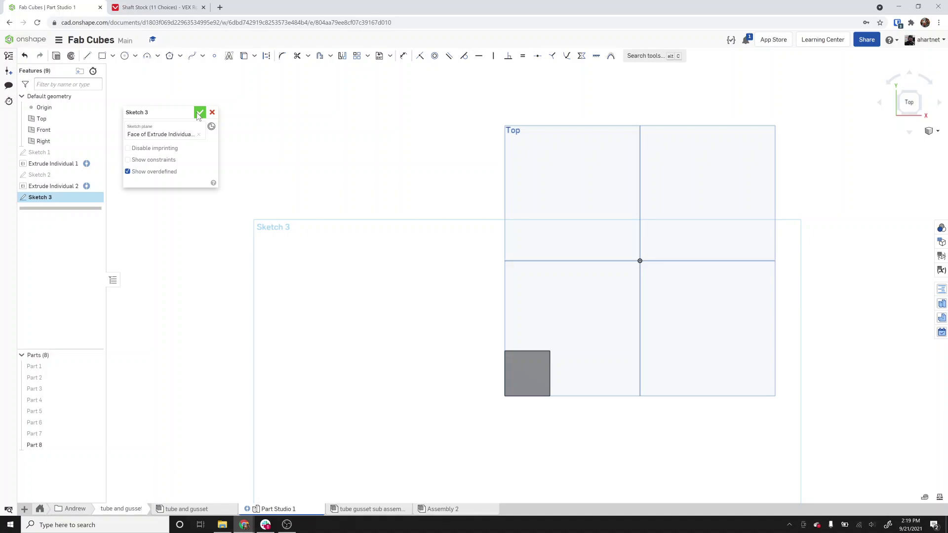
click(213, 113)
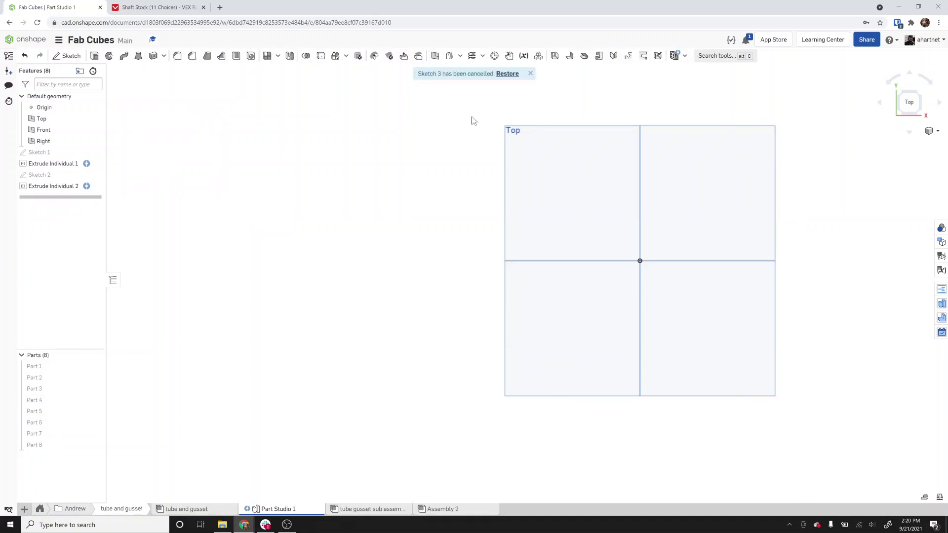
click(531, 74)
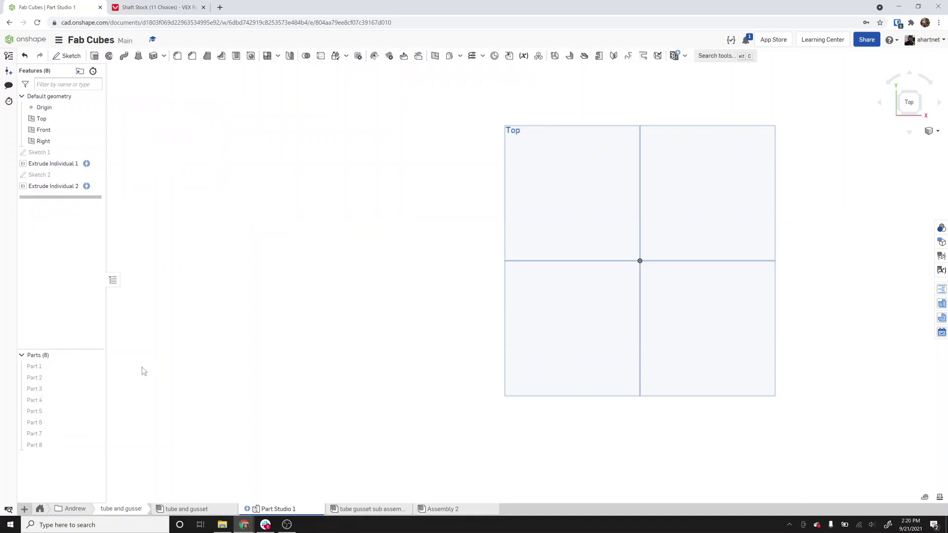
Show all eight hidden parts, Part 1 to Part 8, and clear the selection
click(59, 371)
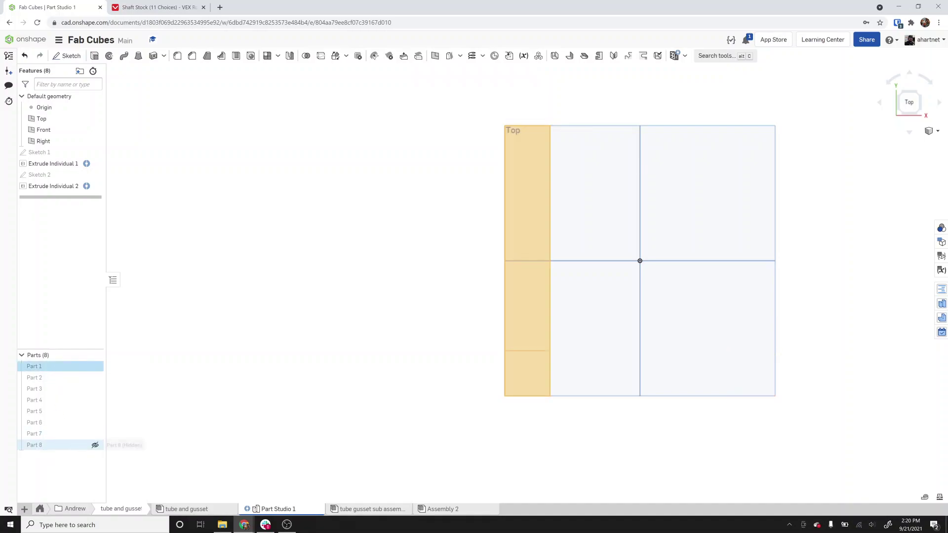
shift+click(47, 447)
right_click(50, 446)
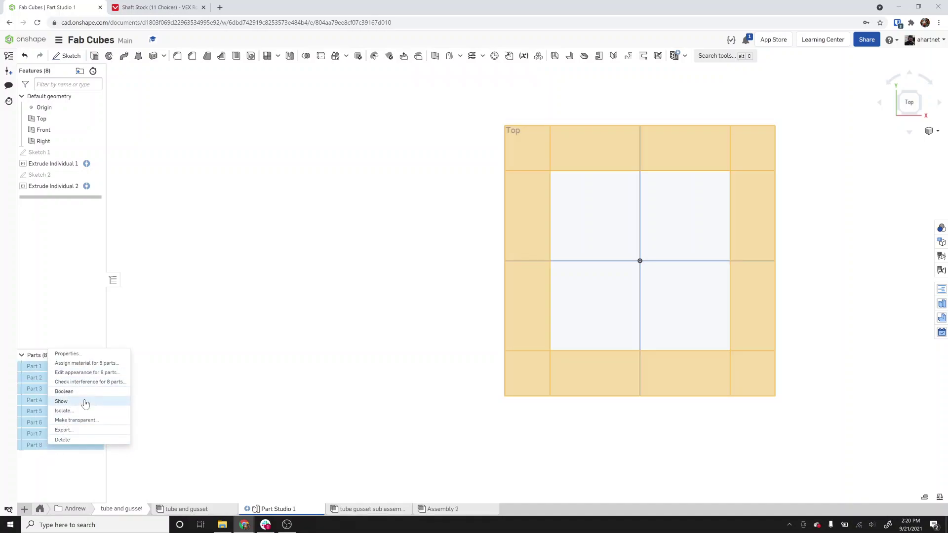
click(174, 387)
Convert all eight solid bars into tubes with Tube Converter, using a 0.125 in wall thickness
right_drag(448, 291, 454, 242)
scroll(449, 250, down, 5)
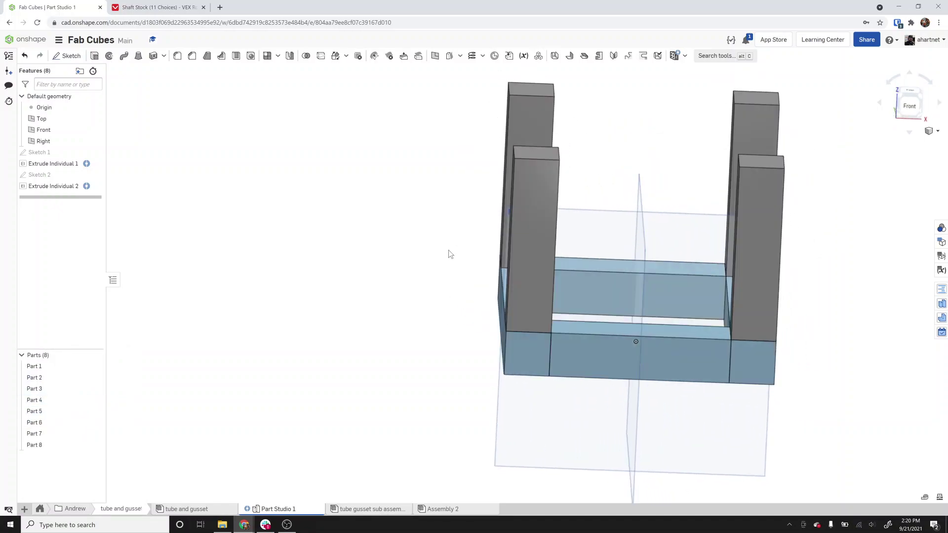
drag(428, 157, 605, 332)
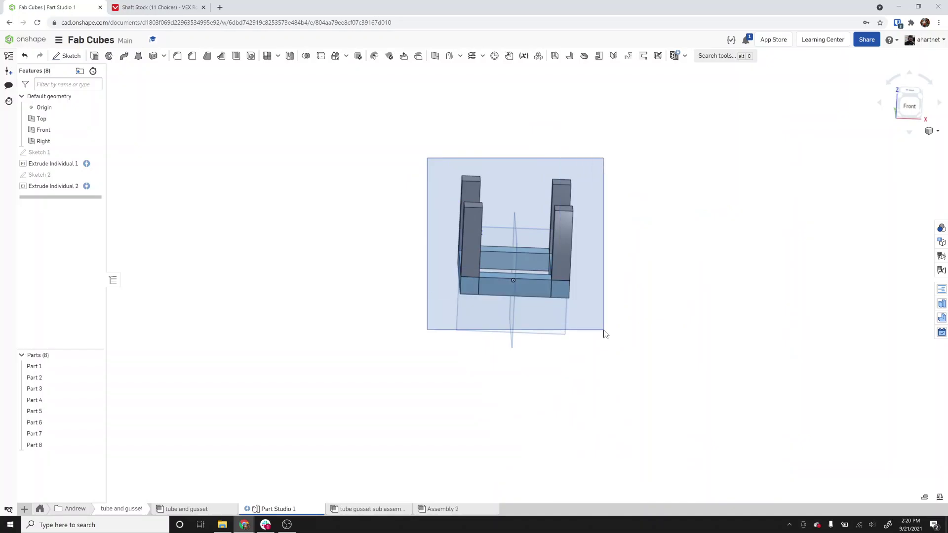
click(685, 55)
scroll(703, 218, down, 10)
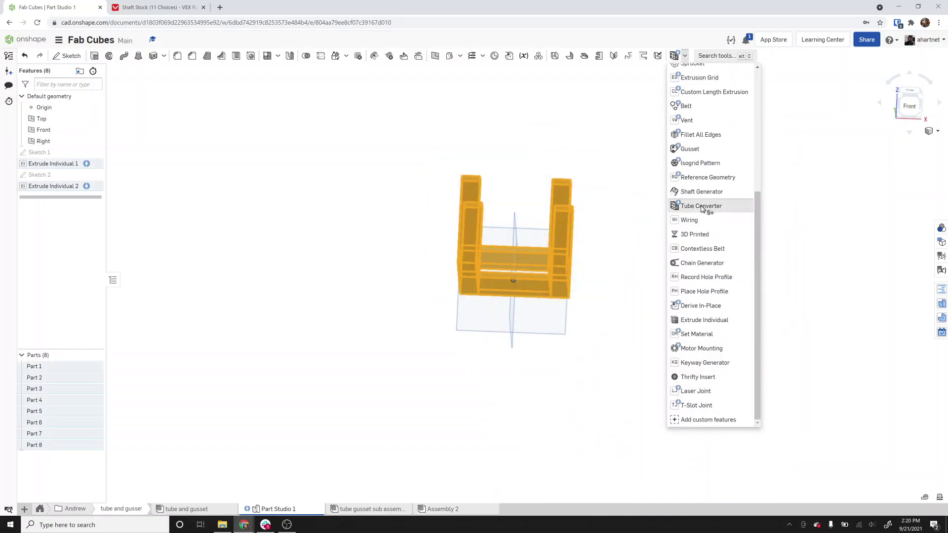
click(702, 206)
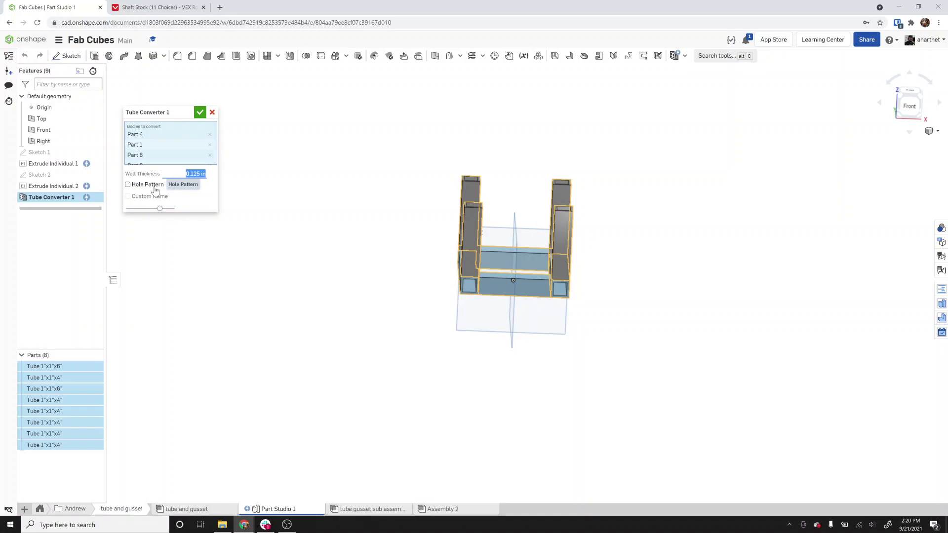
click(200, 112)
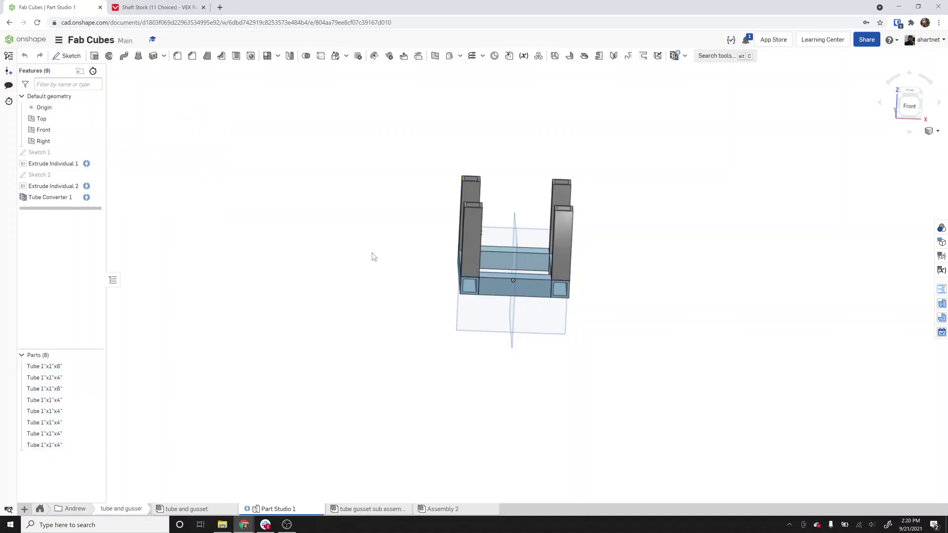
Create a new assembly in the document and rename it "blank tube gusset"
right_drag(404, 275, 212, 418)
click(24, 509)
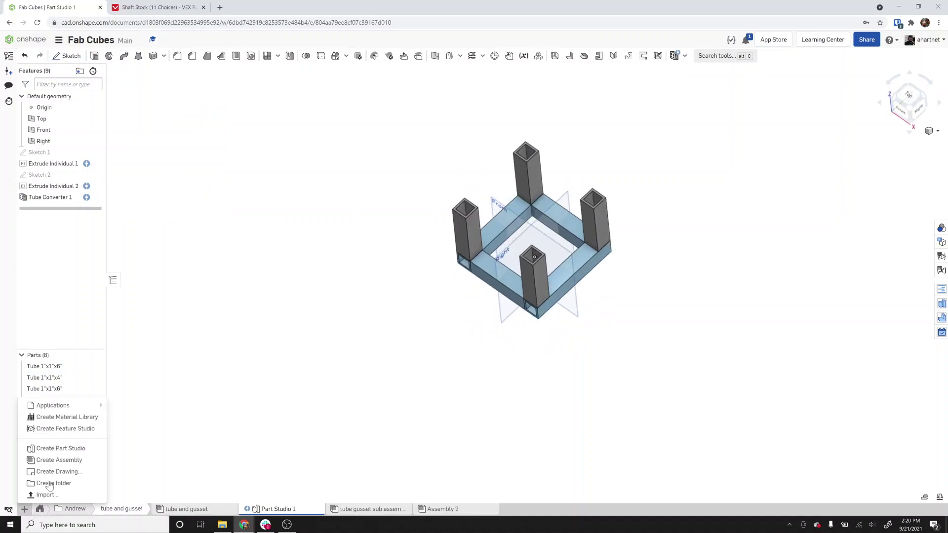
click(71, 460)
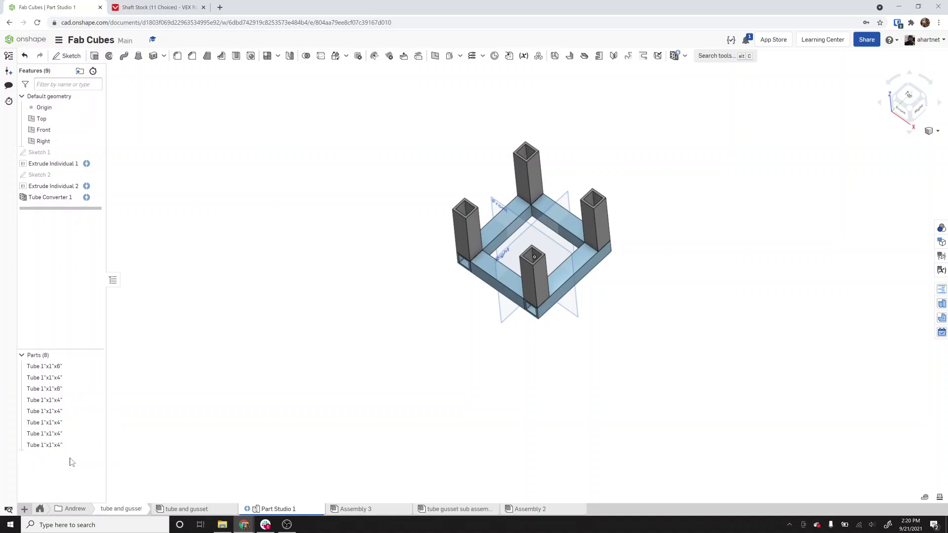
right_click(362, 512)
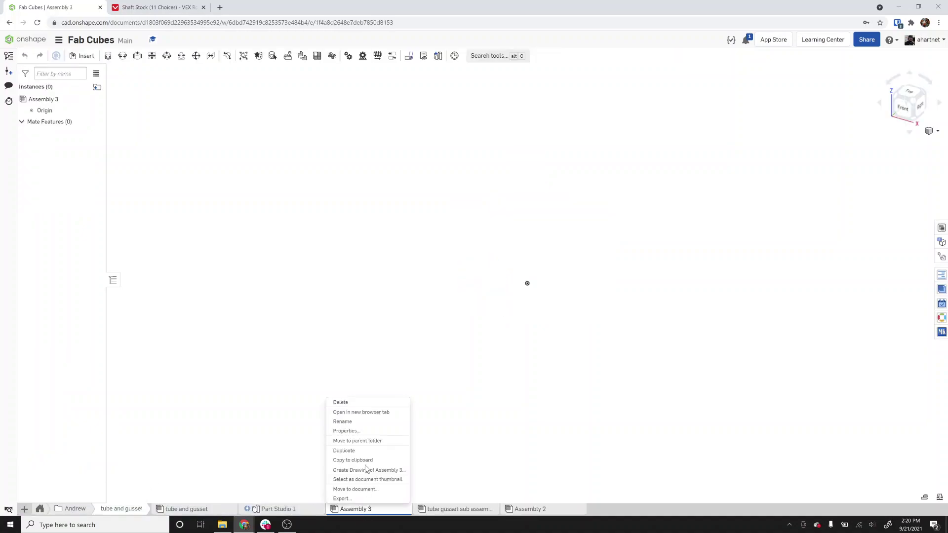
click(362, 423)
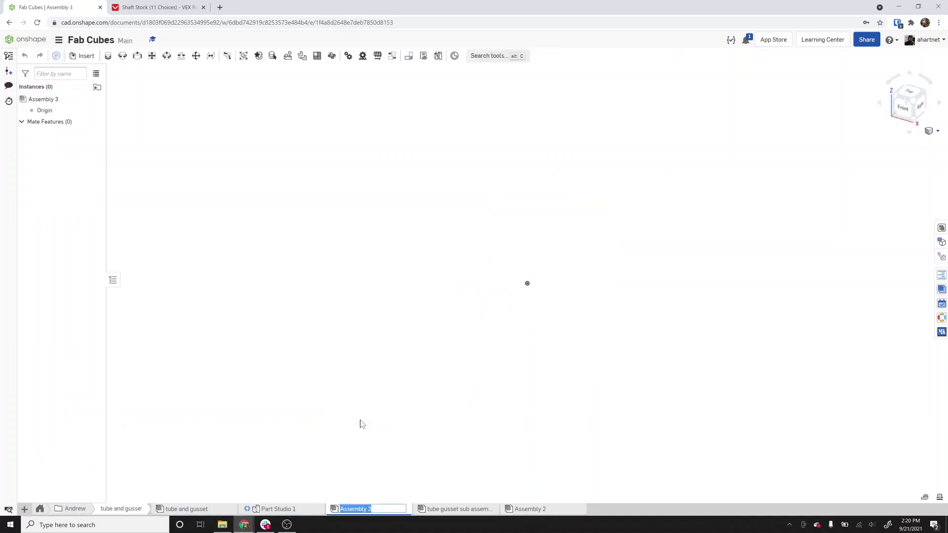
text(tube gusset)
key(Return)
Insert the whole of Part Studio 1 into the assembly and group its eight tubes together
click(83, 56)
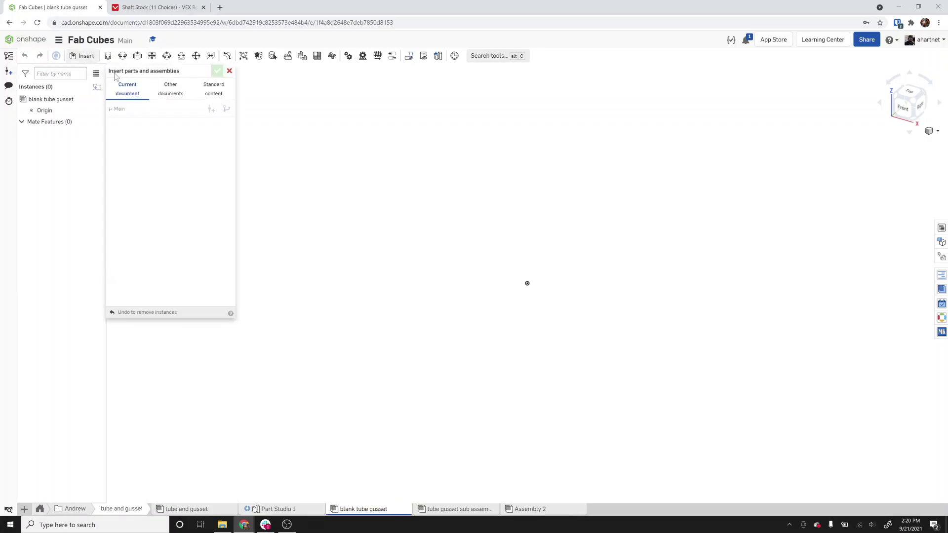
click(155, 183)
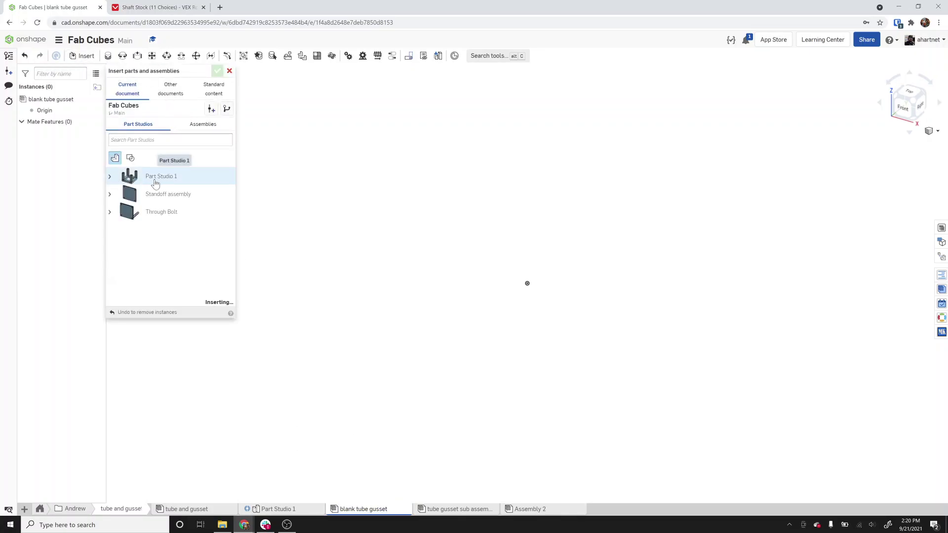
click(218, 70)
drag(278, 104, 532, 311)
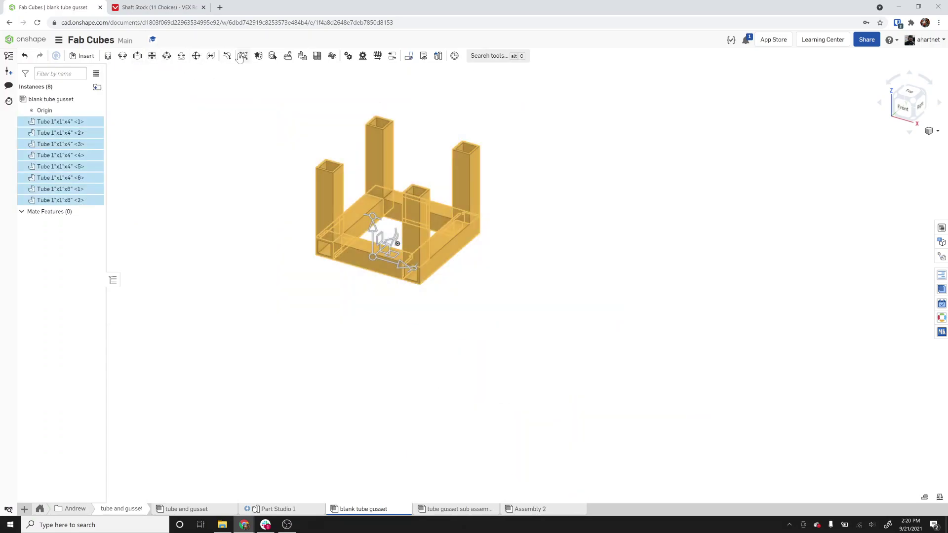
click(242, 56)
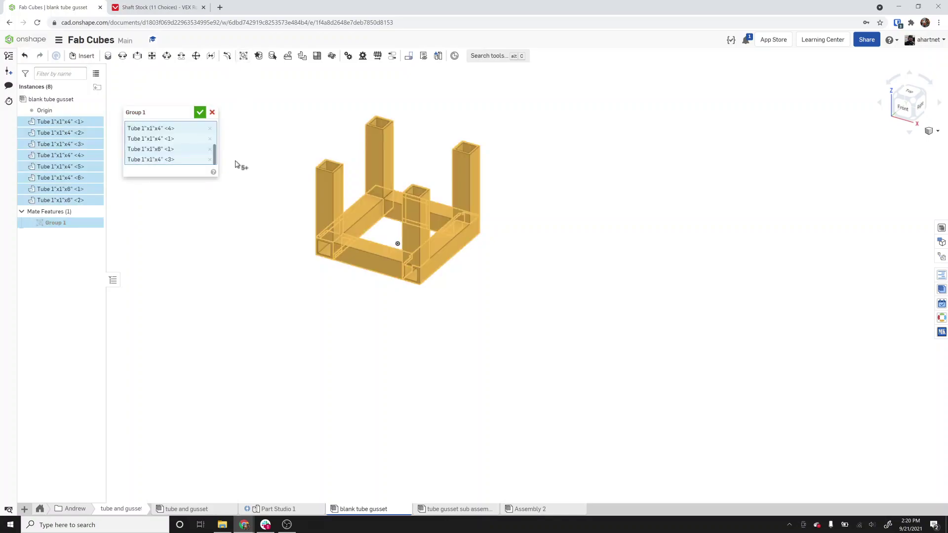
click(200, 110)
Copy the four tubes of the base ring and paste the copies beside the original frame
click(343, 262)
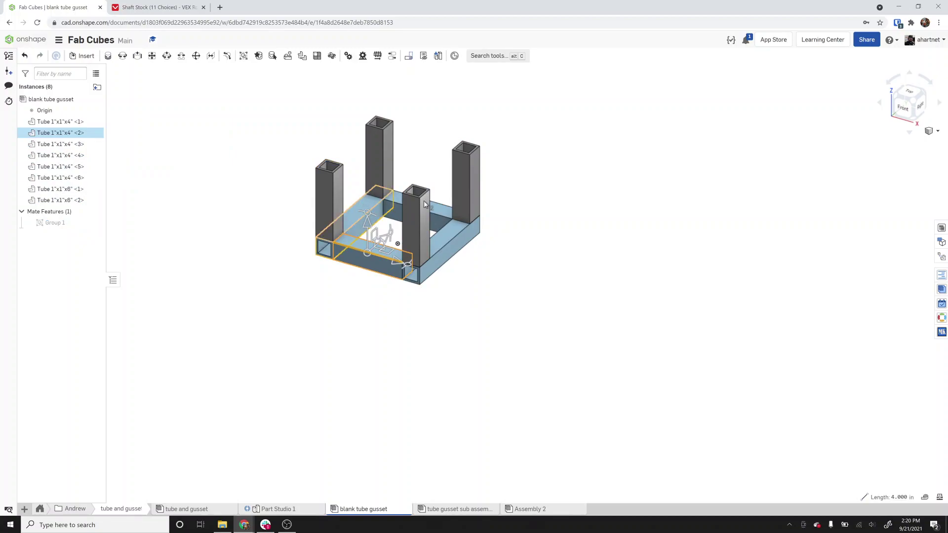
click(353, 217)
click(445, 218)
click(453, 236)
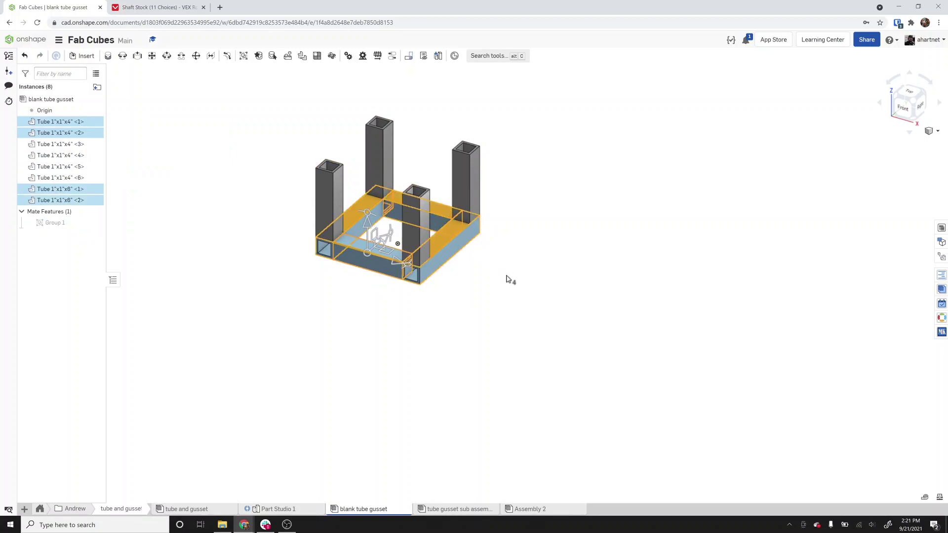
click(522, 285)
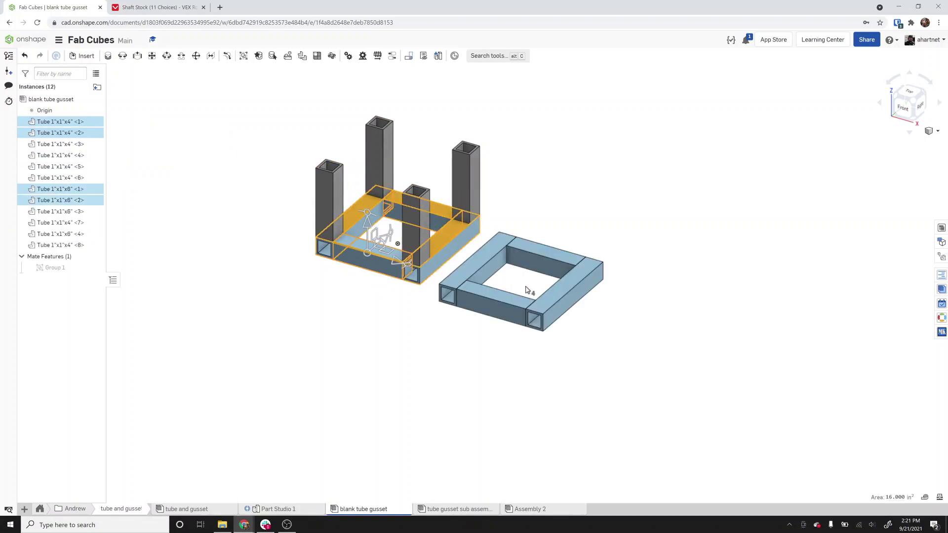
Group the four pasted ring tubes so that they move as one unit
drag(629, 238, 608, 246)
click(416, 330)
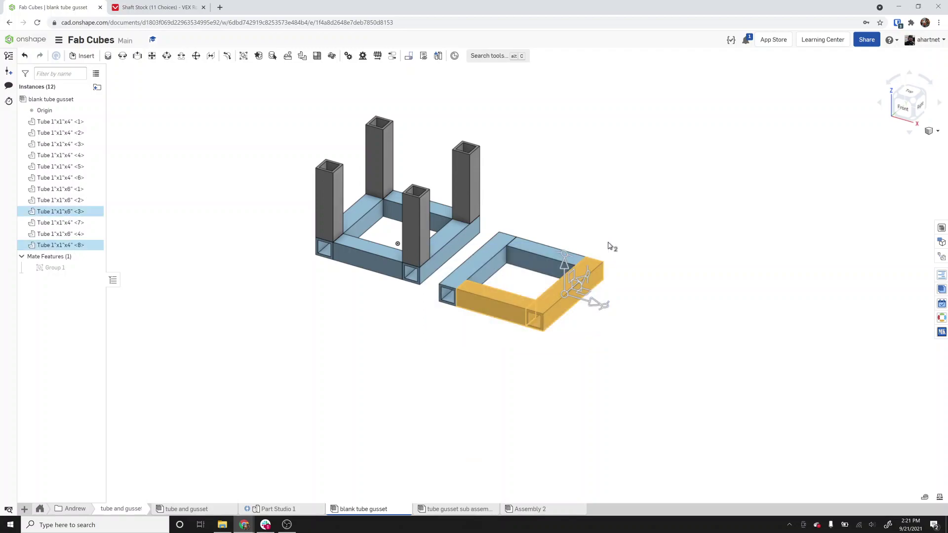
click(541, 255)
click(477, 261)
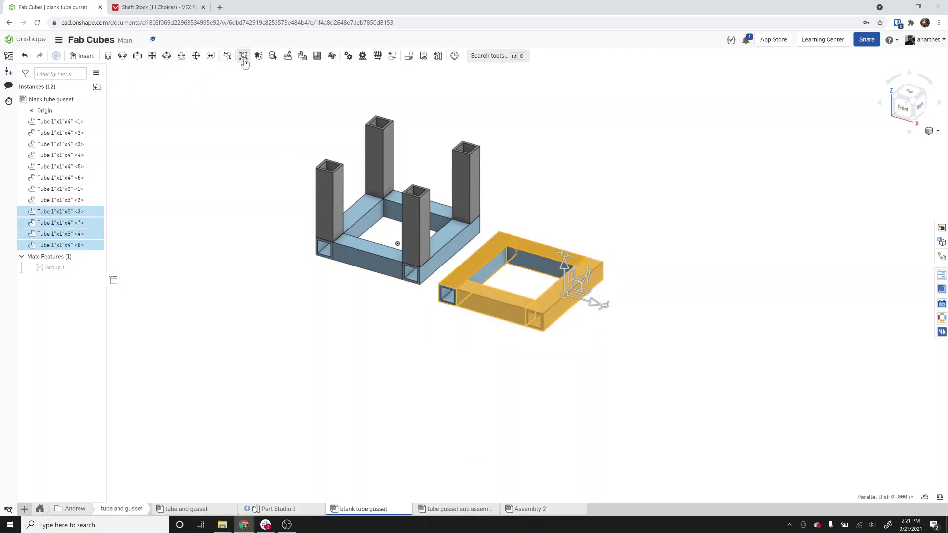
click(243, 56)
click(200, 112)
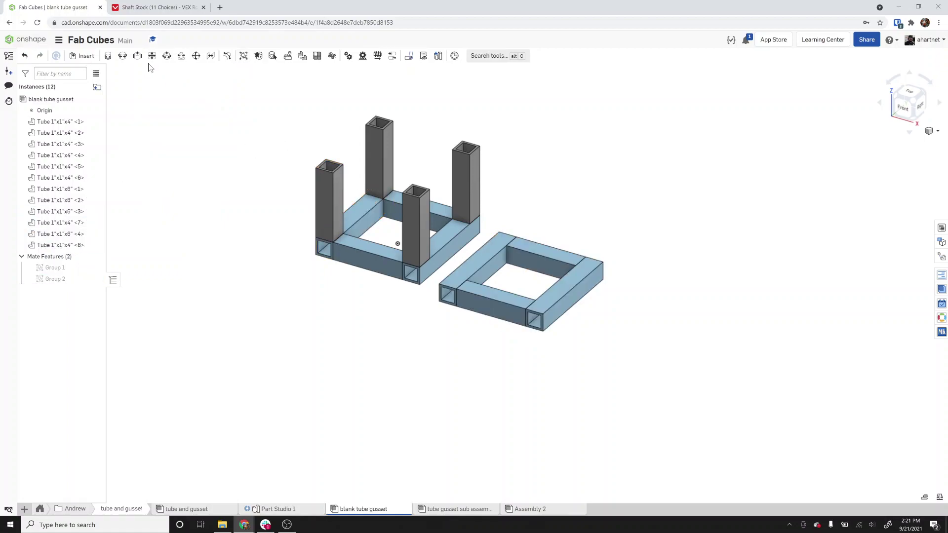
Set up a Fastened mate between the copied ring's outer front corner and the outer top corner of the rear right upright
click(108, 55)
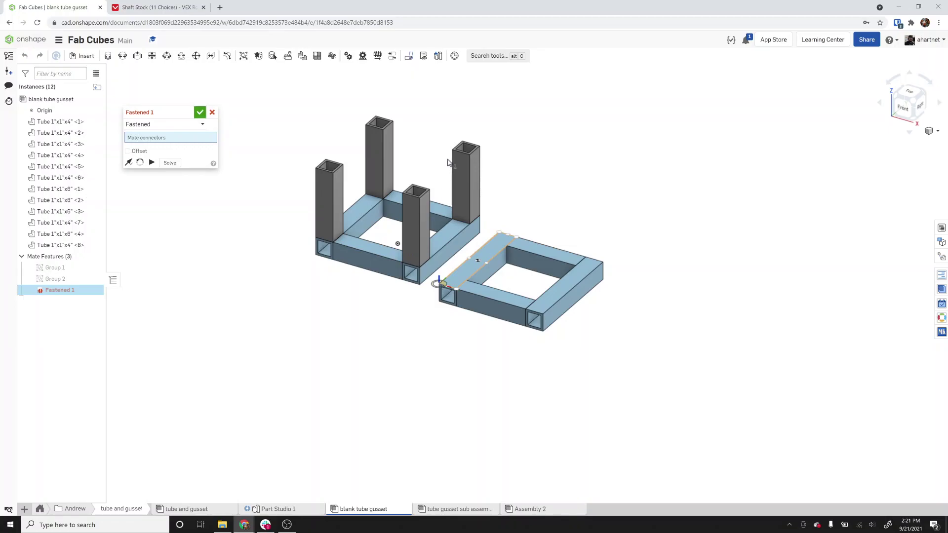
click(440, 285)
scroll(461, 151, up, 5)
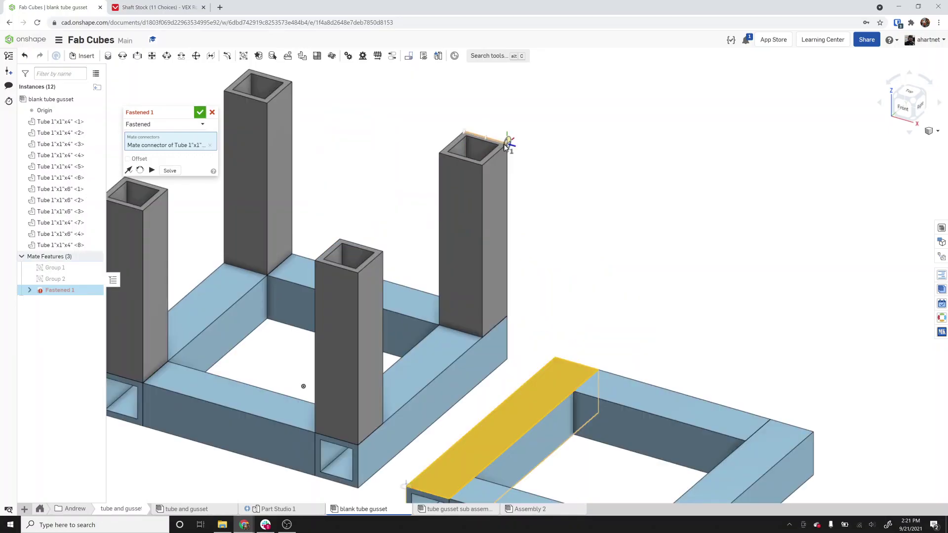
scroll(503, 148, up, 4)
scroll(500, 148, up, 3)
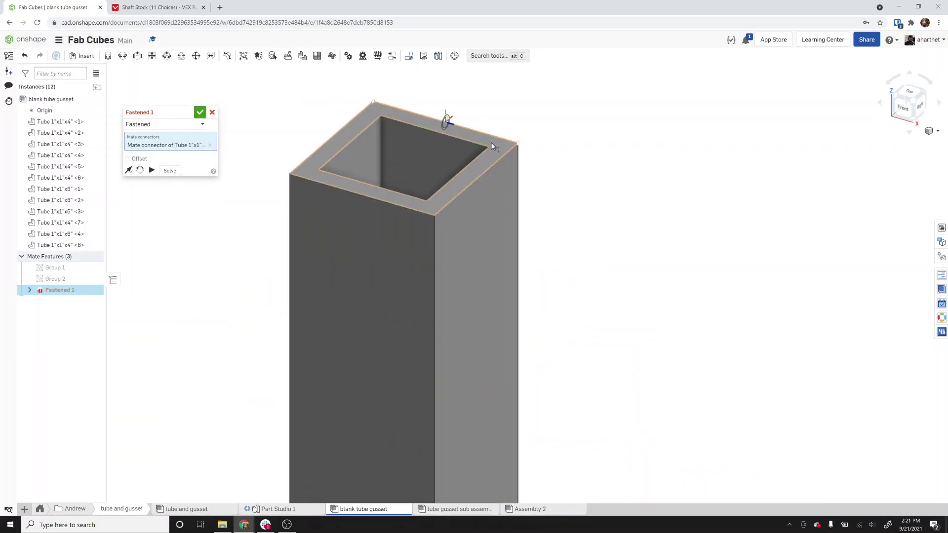
click(507, 143)
scroll(507, 143, down, 10)
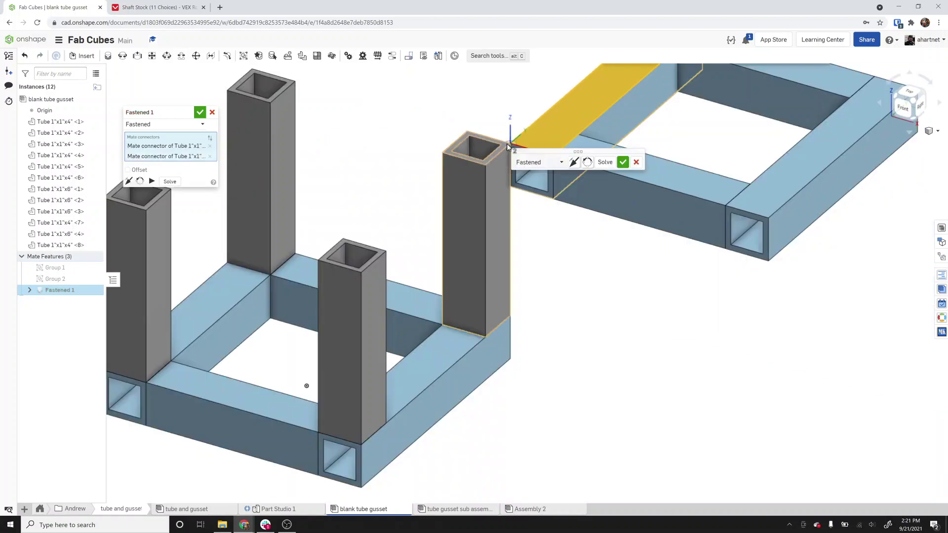
Flip and rotate the mate's alignment until the copied ring caps all four uprights, and accept the mate
click(587, 163)
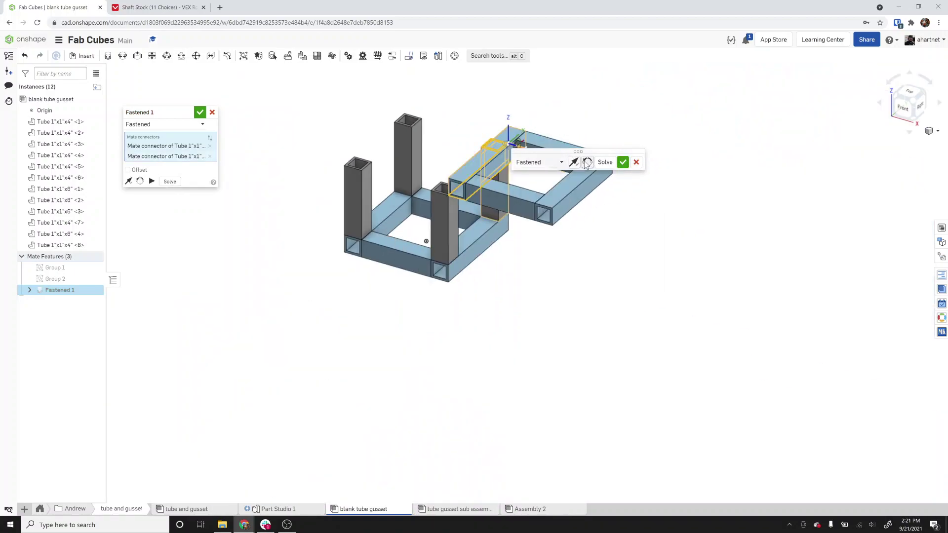
click(587, 163)
click(586, 163)
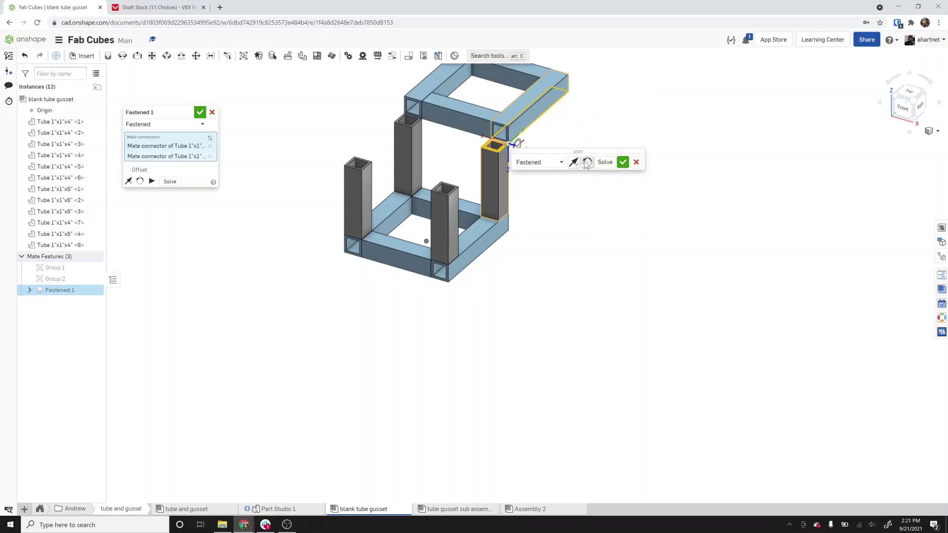
click(587, 163)
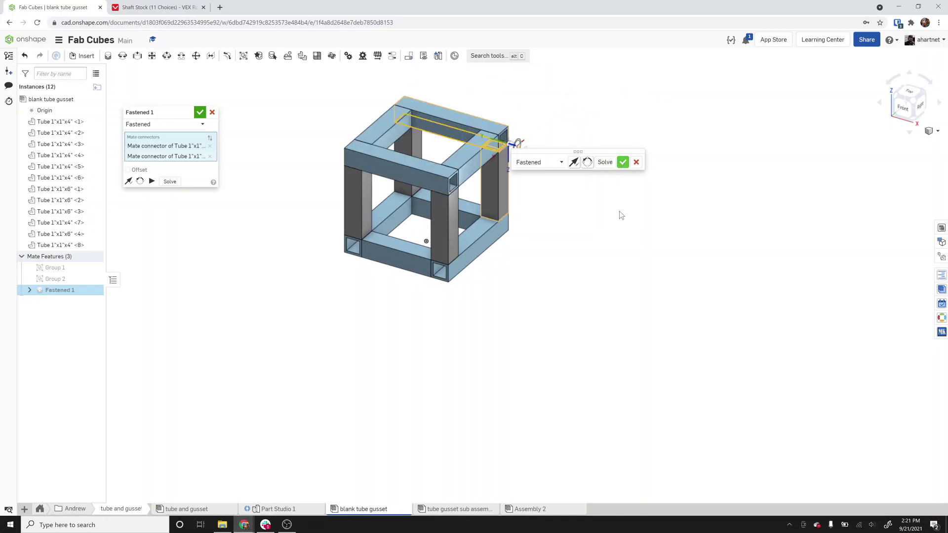
click(200, 113)
key(m)
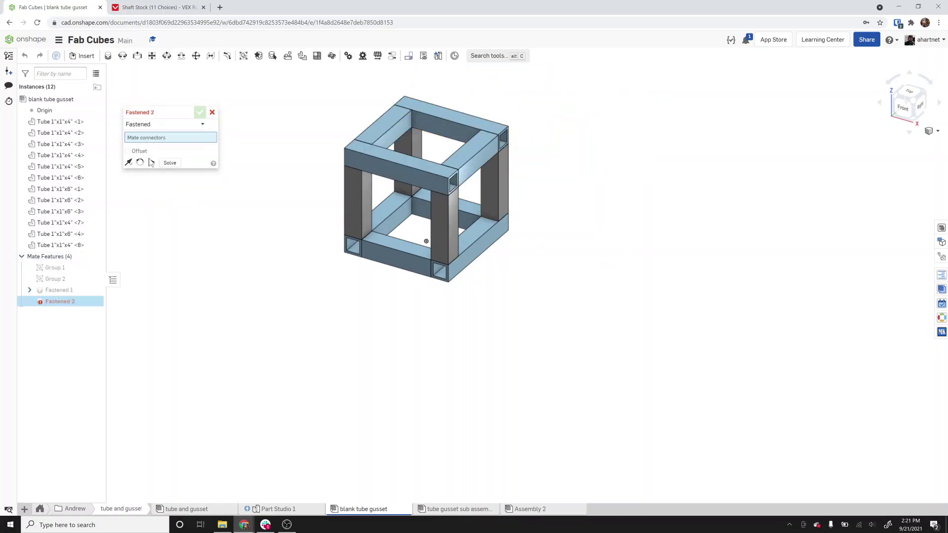
click(212, 114)
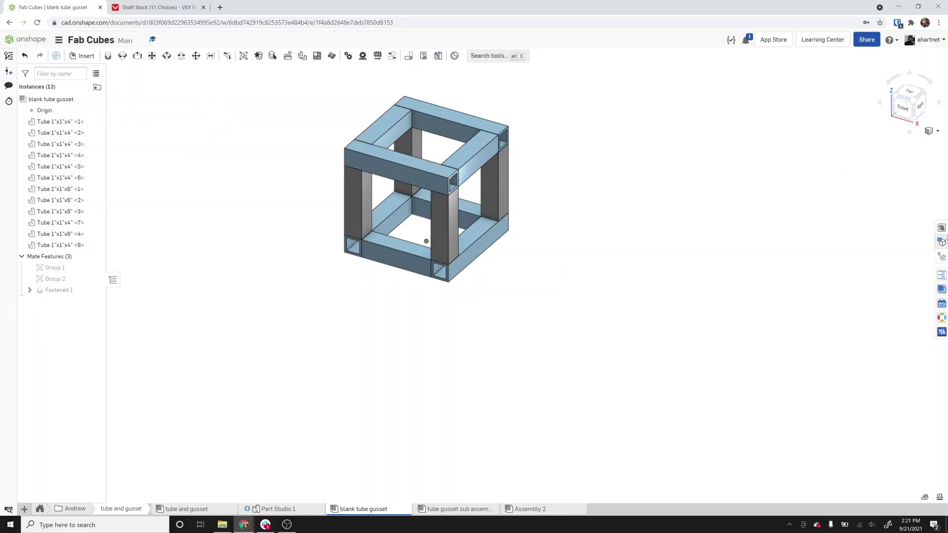
Insert the Versaframe 90 Degree Gusset (217-3548) from the parts library's Versa category and move it clear of the cube
click(942, 332)
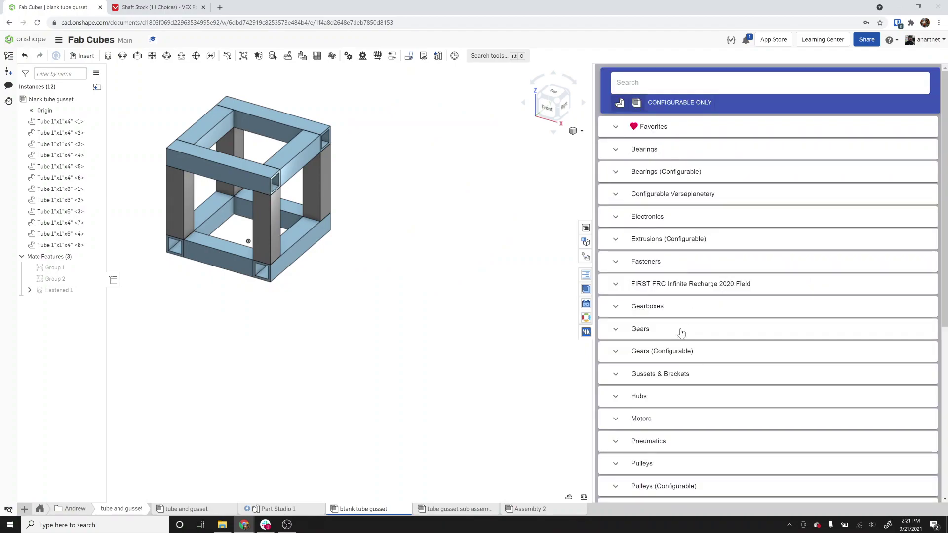
scroll(682, 368, down, 5)
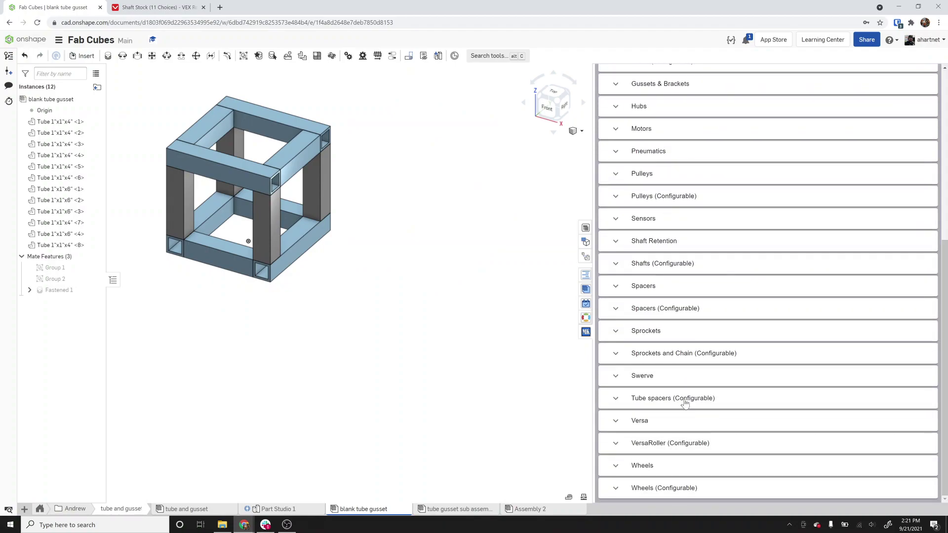
click(618, 422)
scroll(708, 419, down, 3)
scroll(708, 419, down, 4)
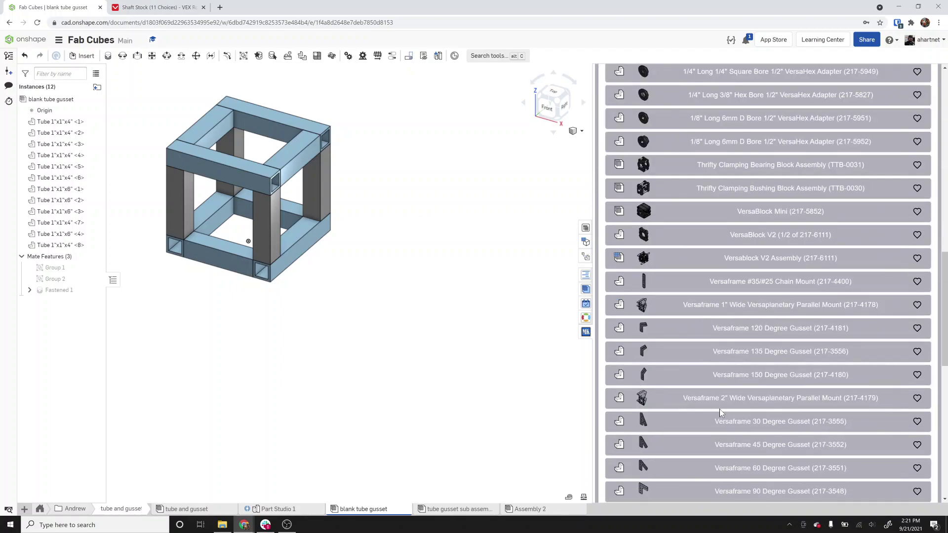
scroll(736, 374, down, 5)
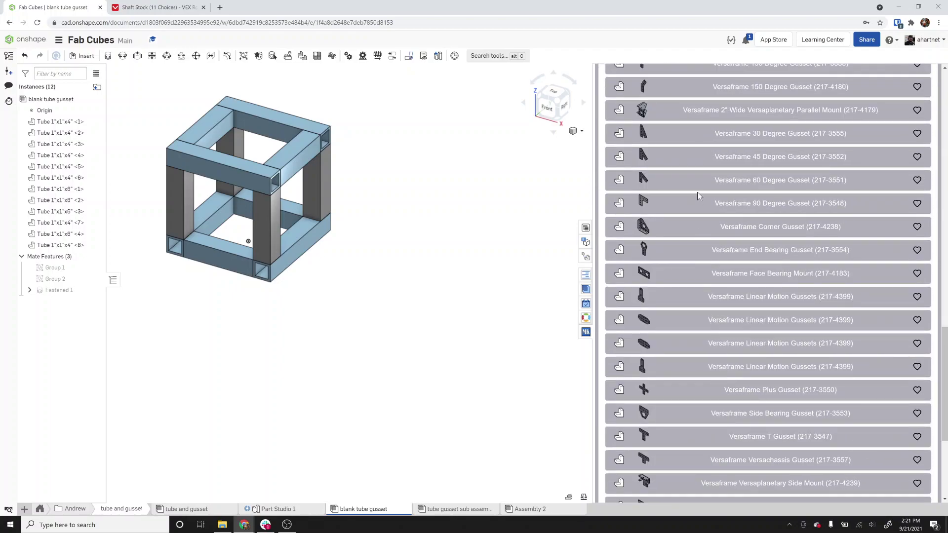
click(773, 205)
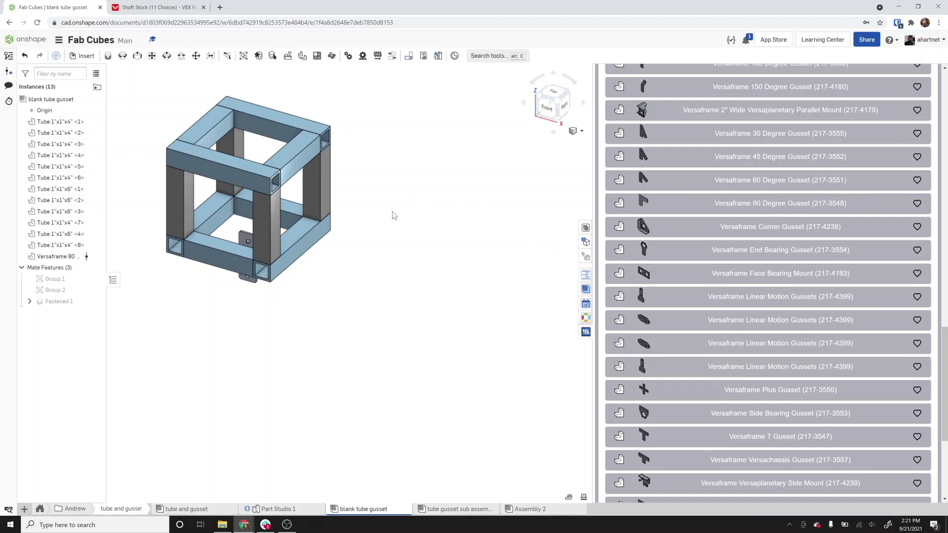
drag(244, 239, 391, 266)
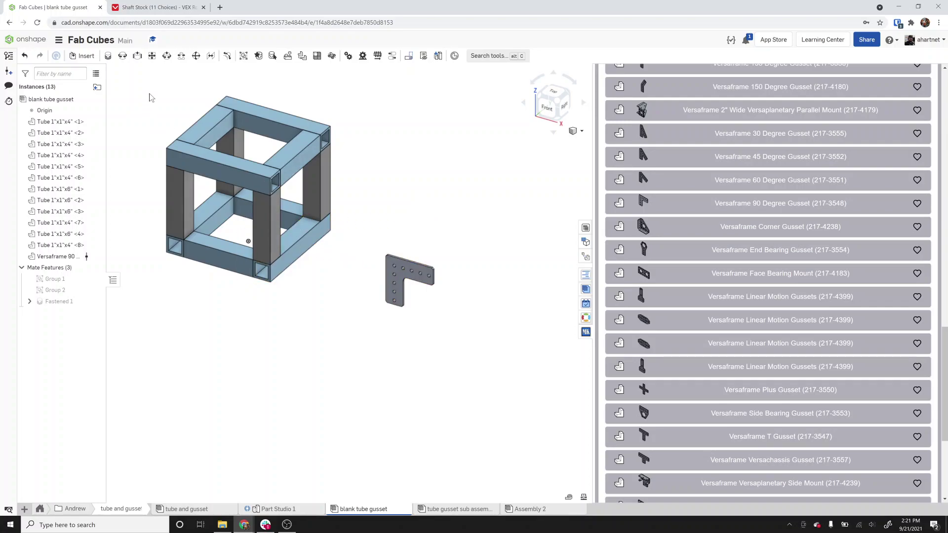
Set up a Fastened mate between the gusset's inner corner and the inner front right corner on the top ring's upper face
click(107, 55)
scroll(377, 260, up, 5)
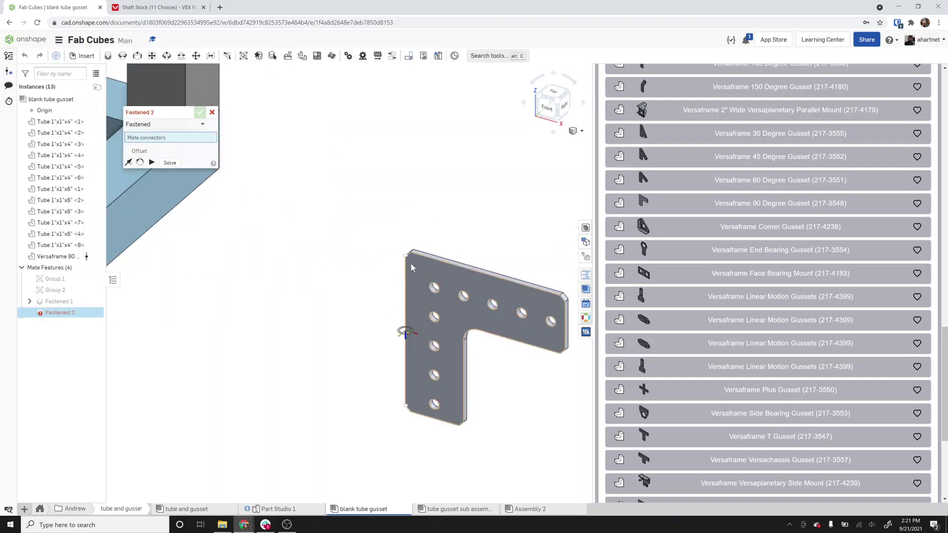
right_drag(412, 263, 422, 255)
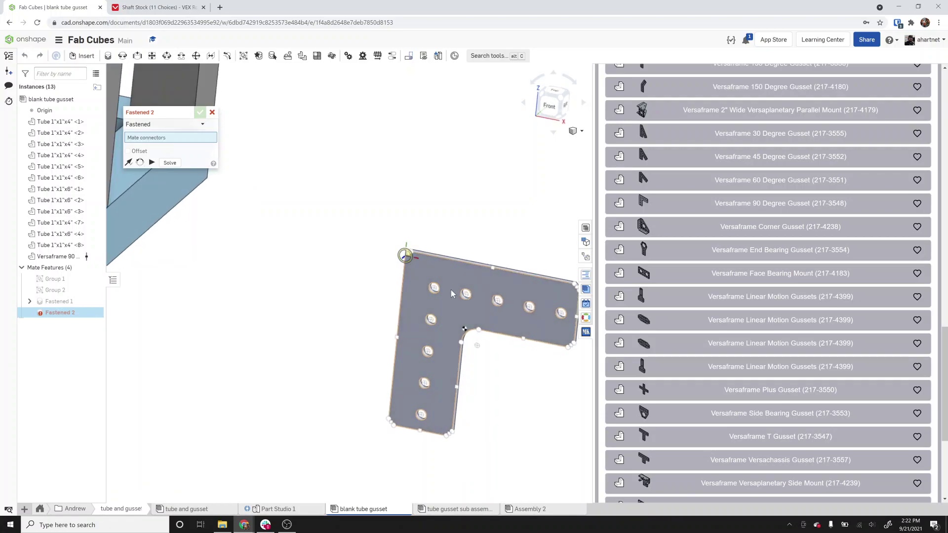
click(465, 329)
scroll(467, 330, down, 6)
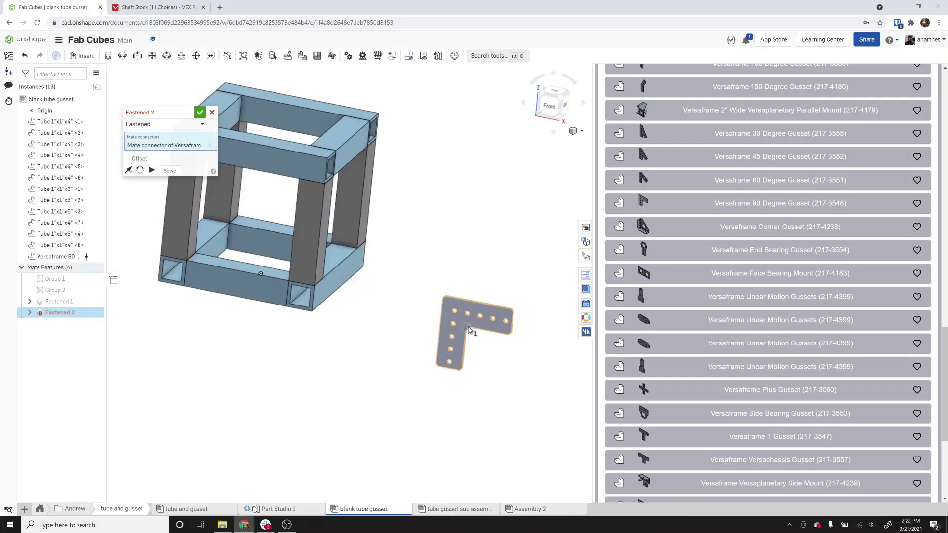
scroll(390, 250, up, 8)
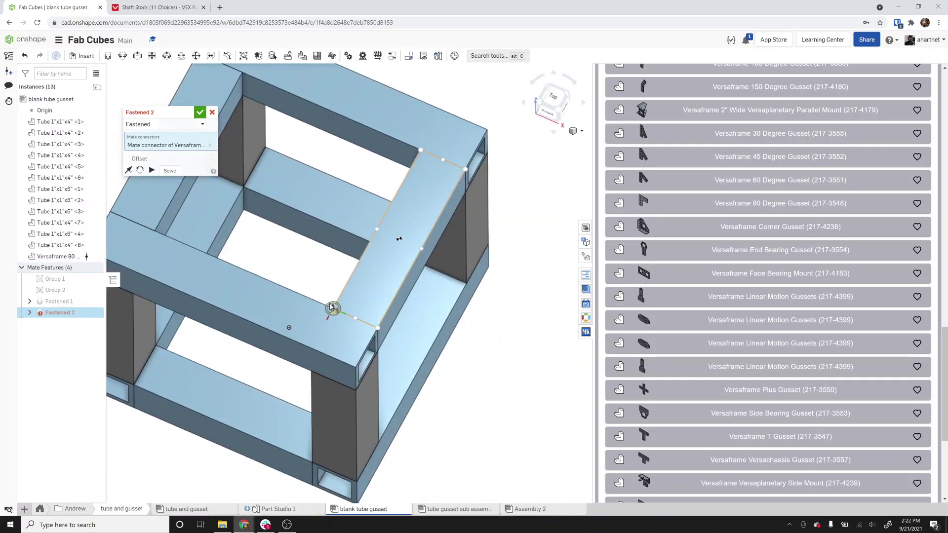
click(332, 308)
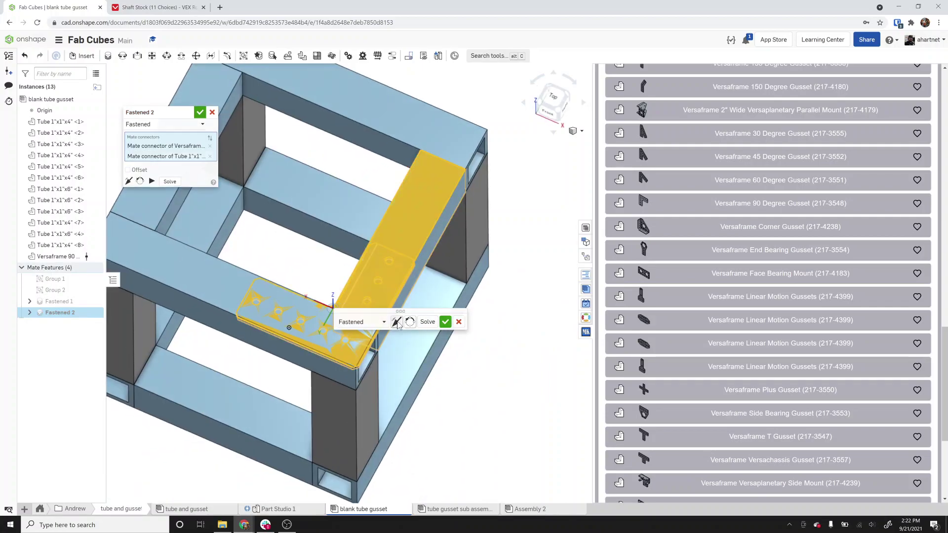
Flip and rotate the gusset's mate alignment until it lies over the two top tubes at the corner, and accept the mate
click(397, 322)
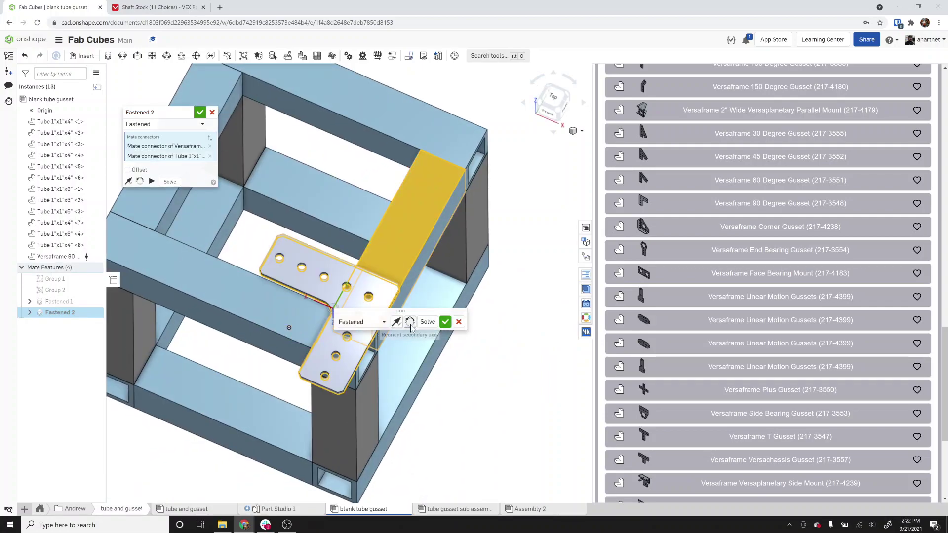
click(410, 324)
click(410, 323)
click(410, 324)
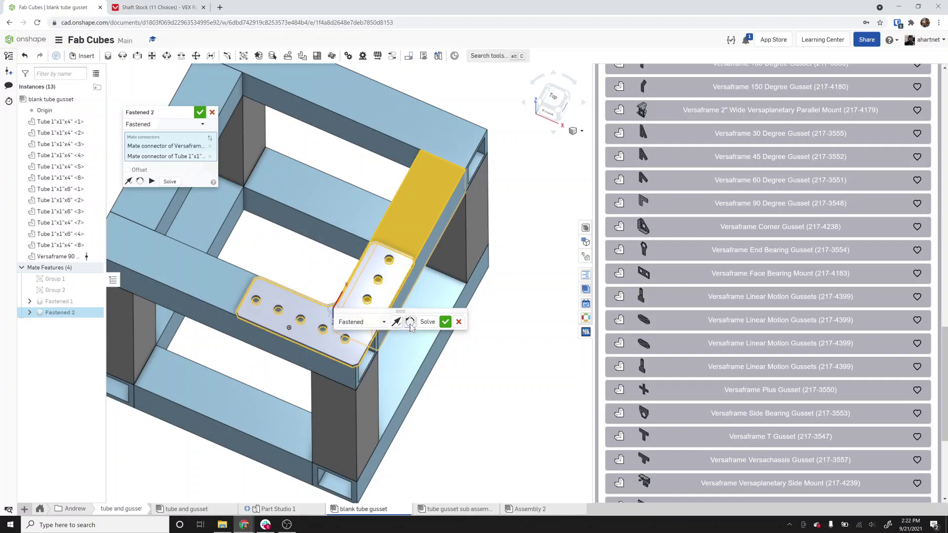
click(446, 322)
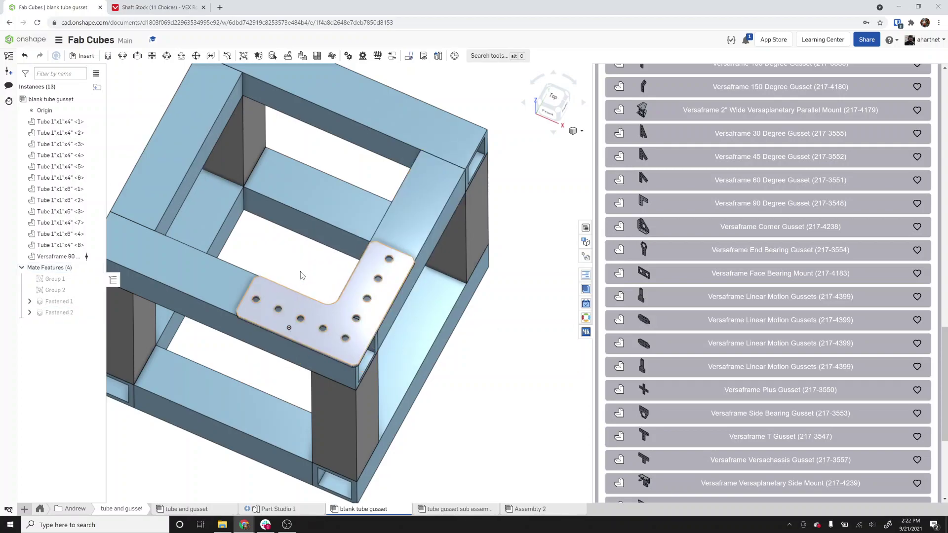
scroll(313, 278, up, 5)
mouse_move(313, 274)
right_down()
mouse_move(318, 292)
mouse_move(309, 275)
right_up()
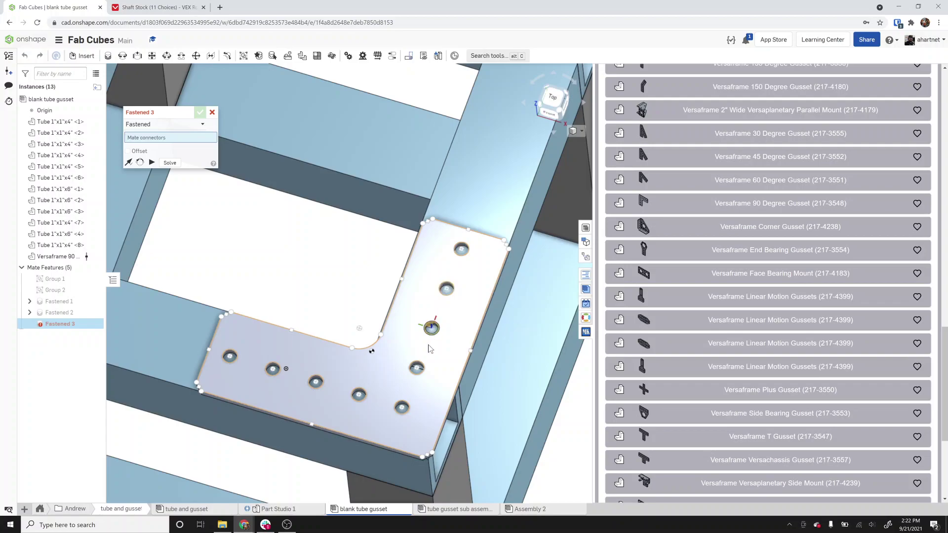
scroll(355, 403, down, 5)
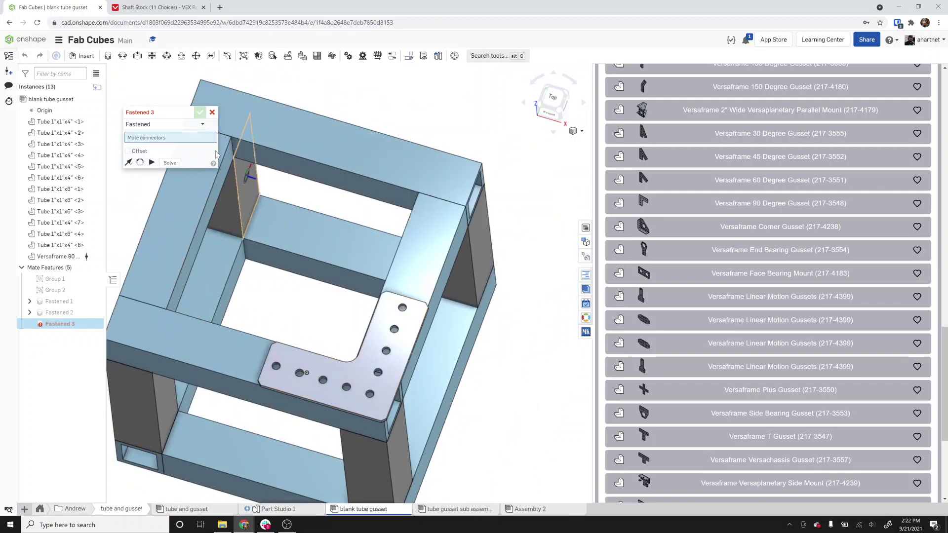
click(213, 113)
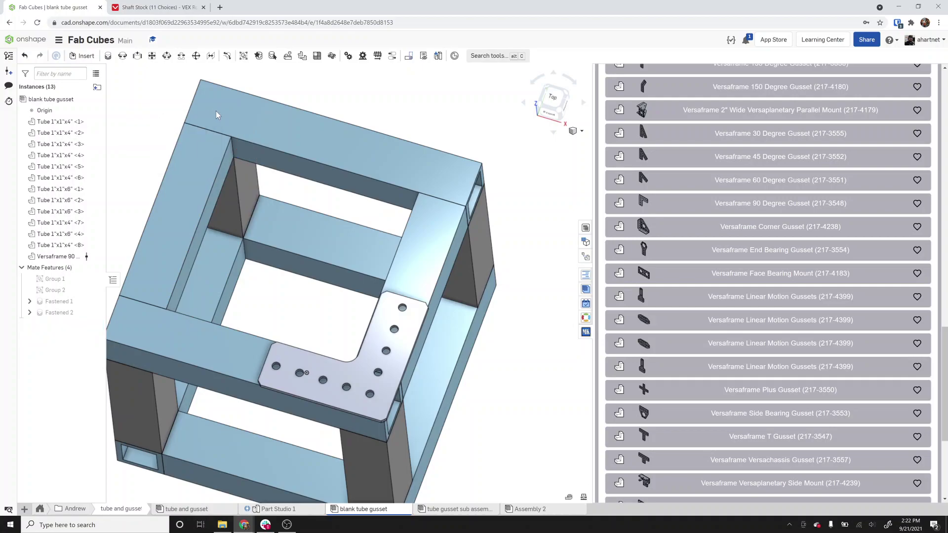
click(489, 58)
text(repli)
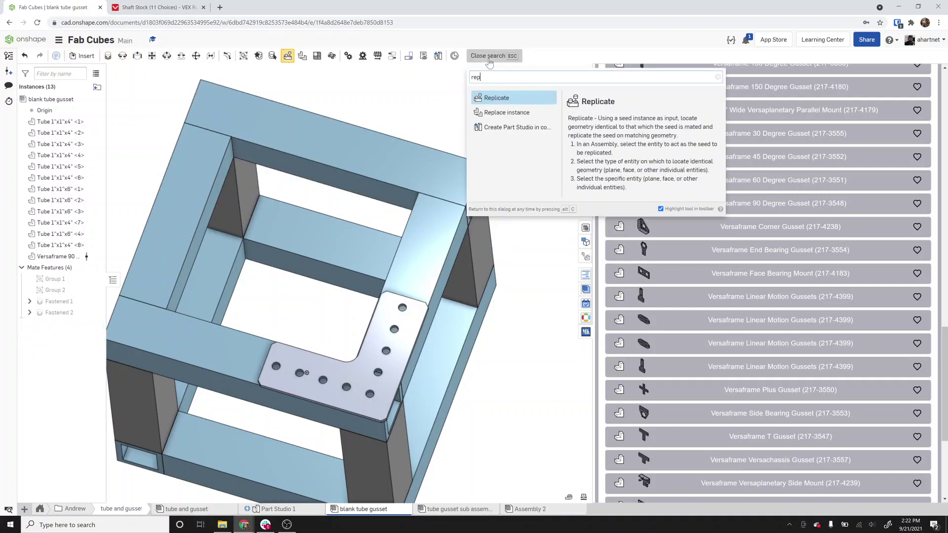
click(505, 97)
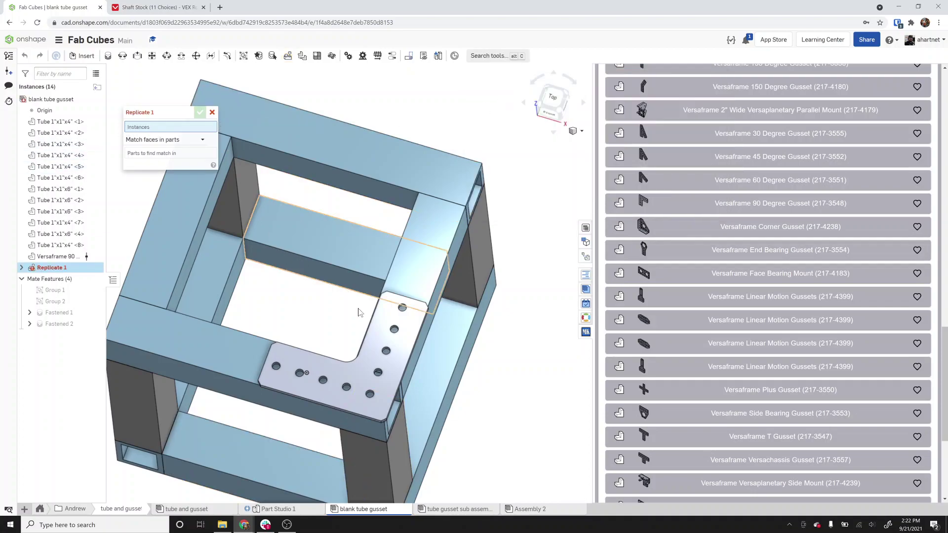
click(381, 339)
click(181, 149)
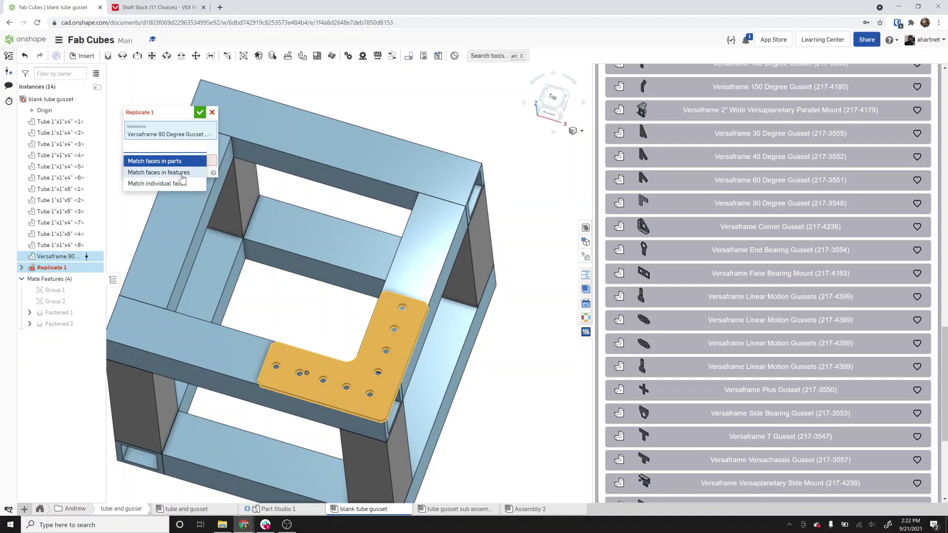
click(212, 112)
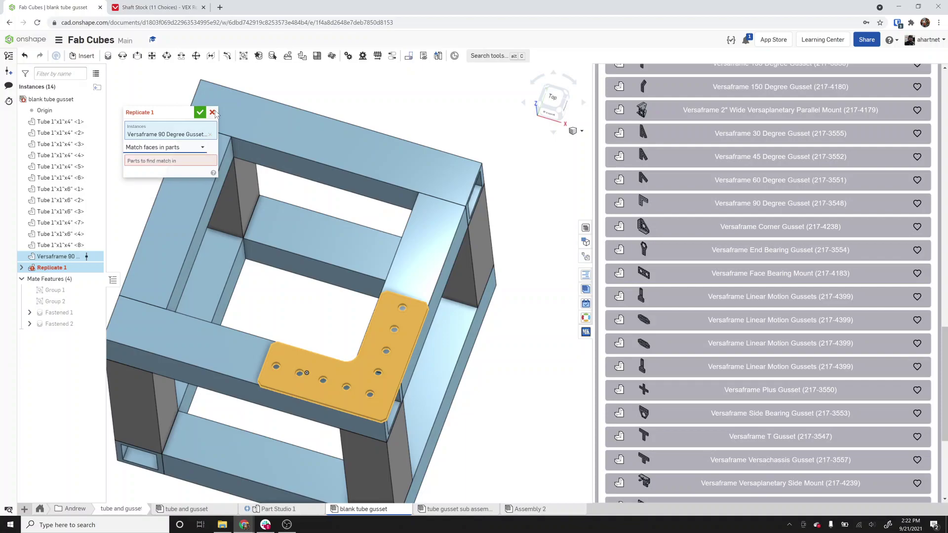
click(212, 112)
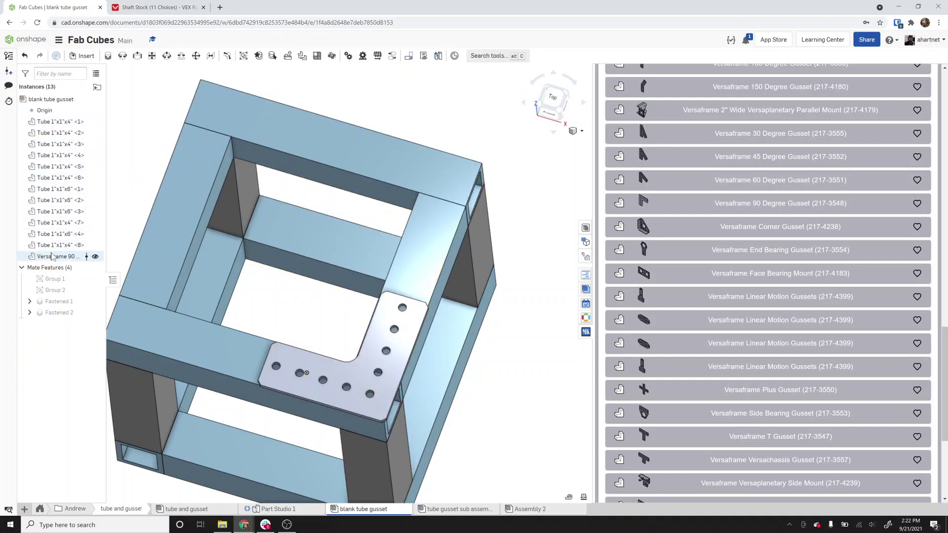
Copy the mounted 90 degree gusset and paste three copies beside the cube
click(356, 338)
key(ctrl+c)
key(ctrl+v)
key(ctrl+v)
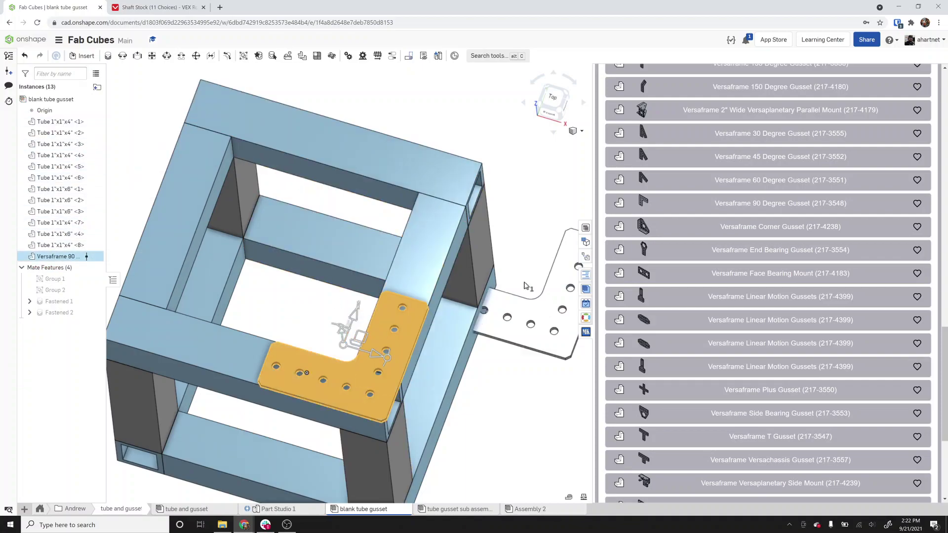
key(ctrl+v)
scroll(523, 291, down, 3)
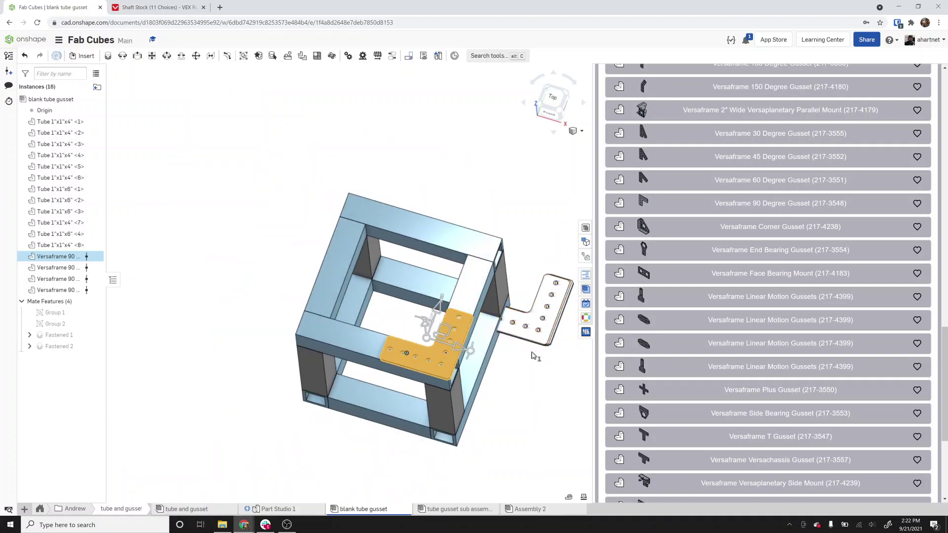
click(519, 394)
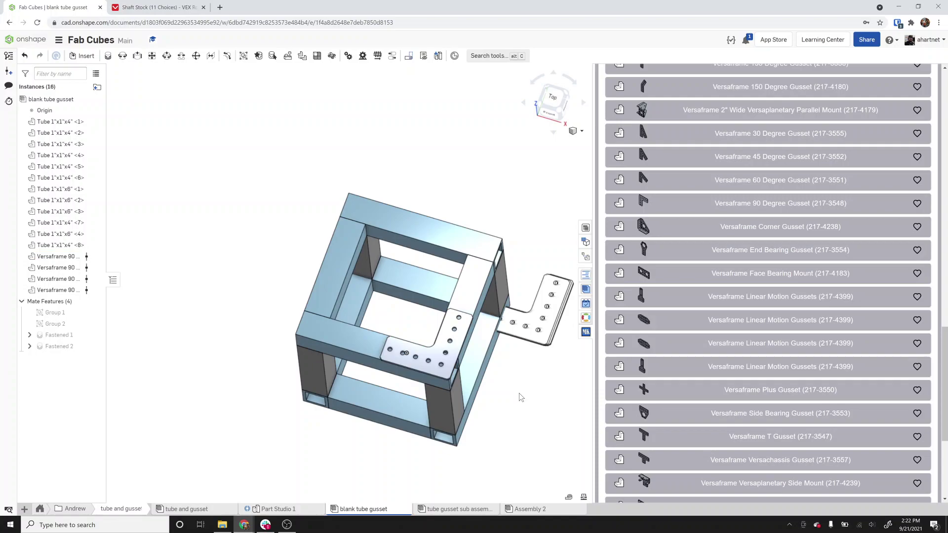
click(39, 509)
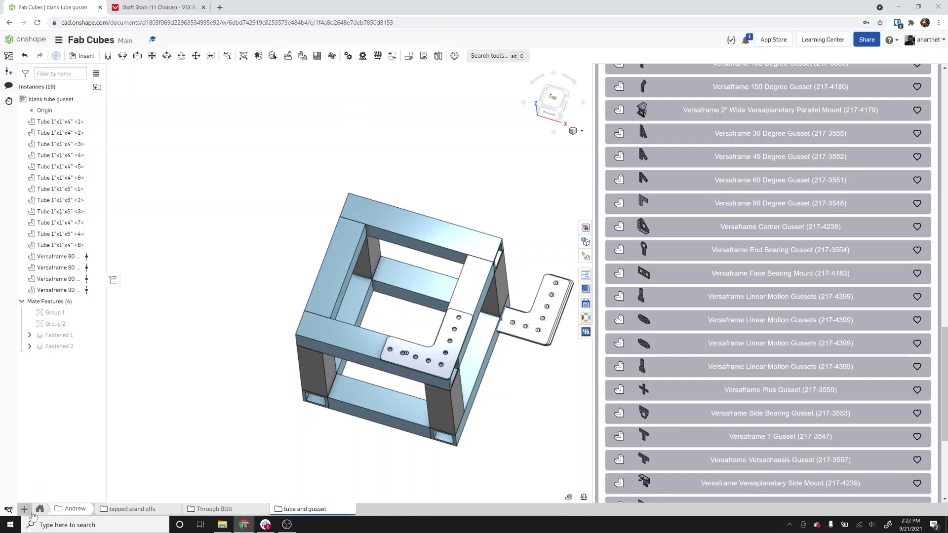
click(42, 510)
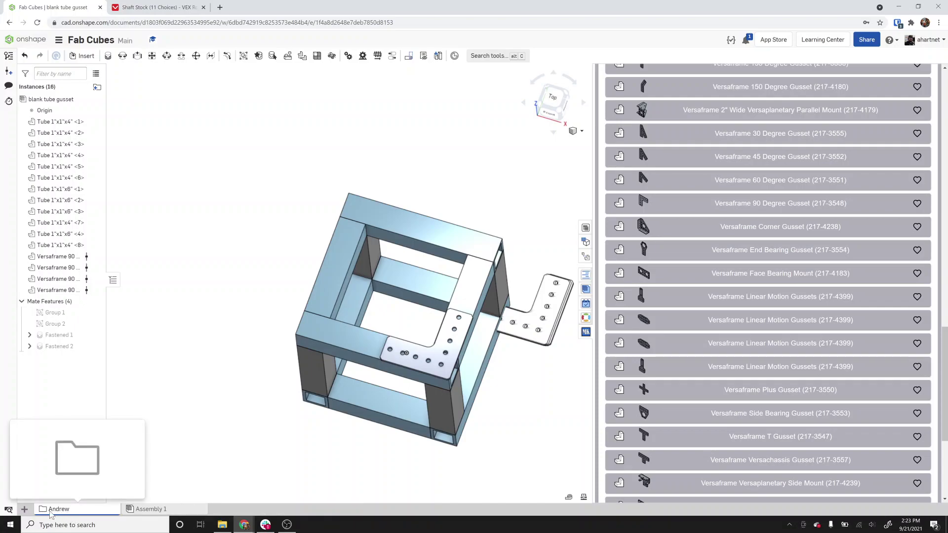
click(24, 510)
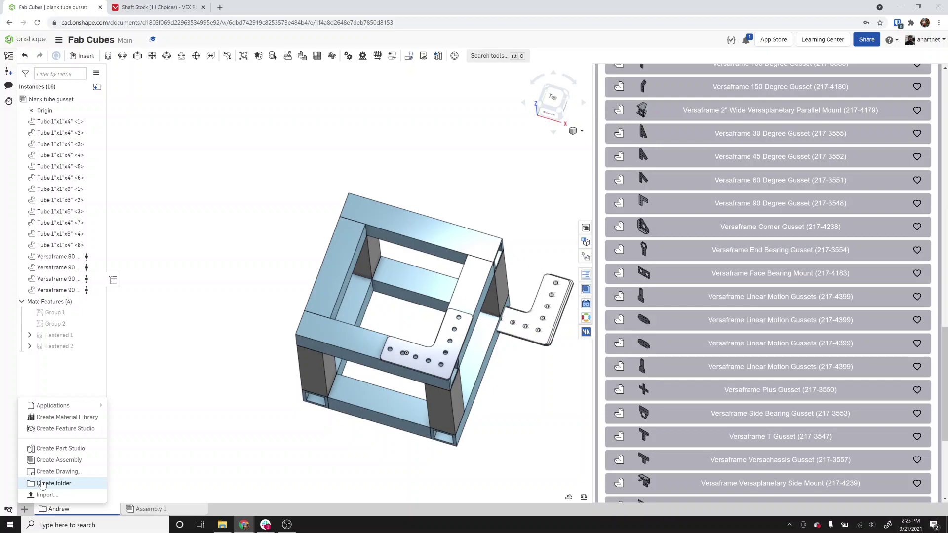
click(208, 474)
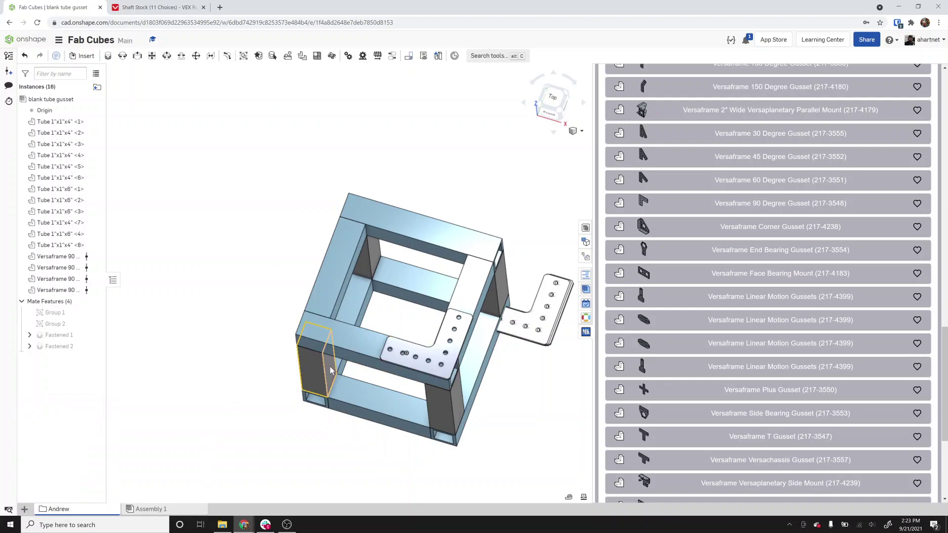
click(317, 315)
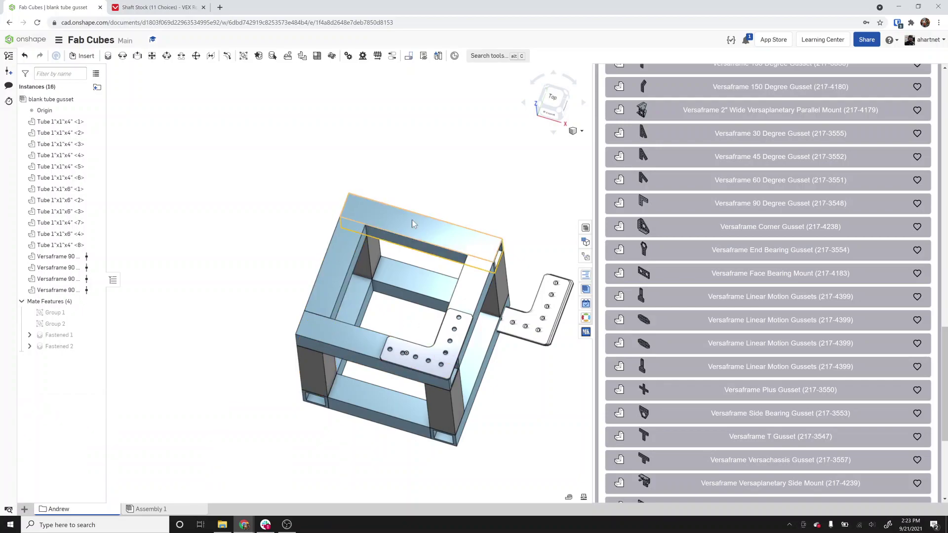
click(272, 276)
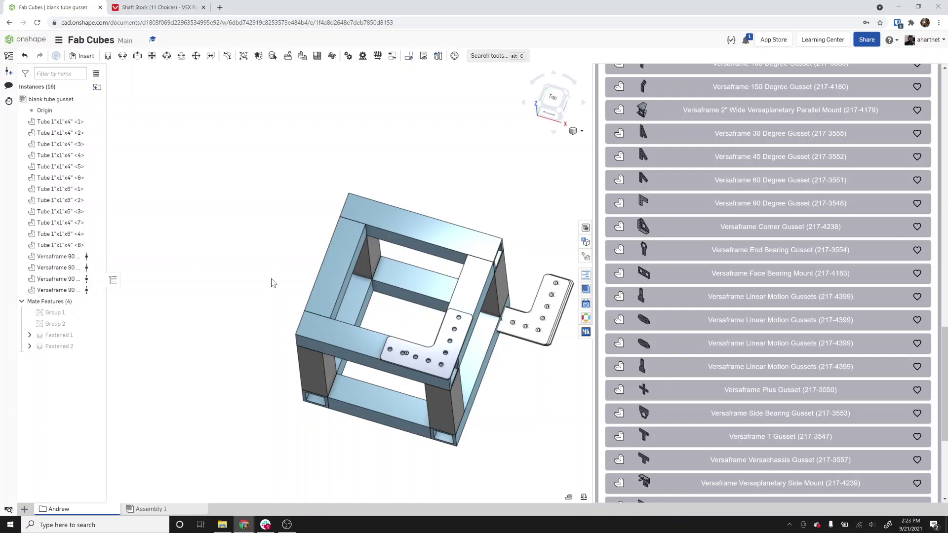
Switch to File Explorer's Videos folder and enlarge its window to show more file details
click(222, 525)
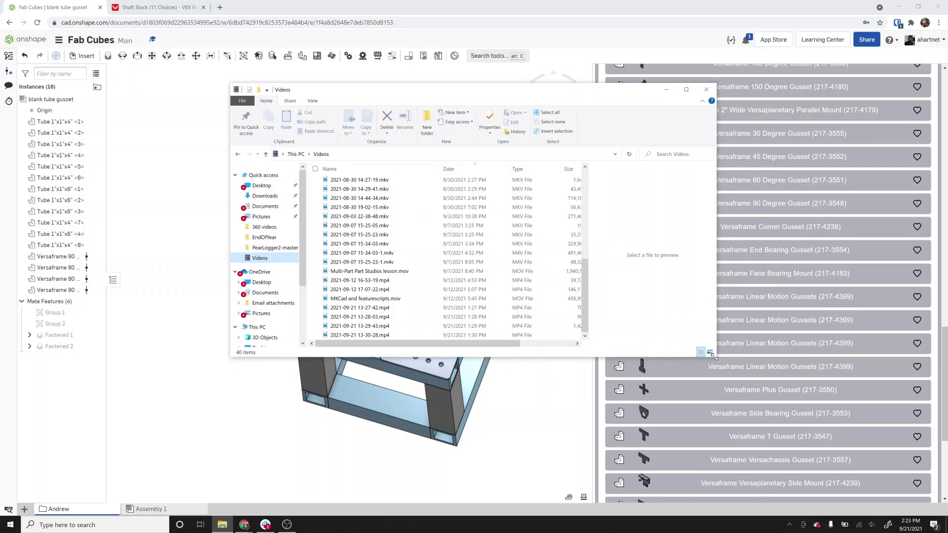
drag(714, 356, 798, 390)
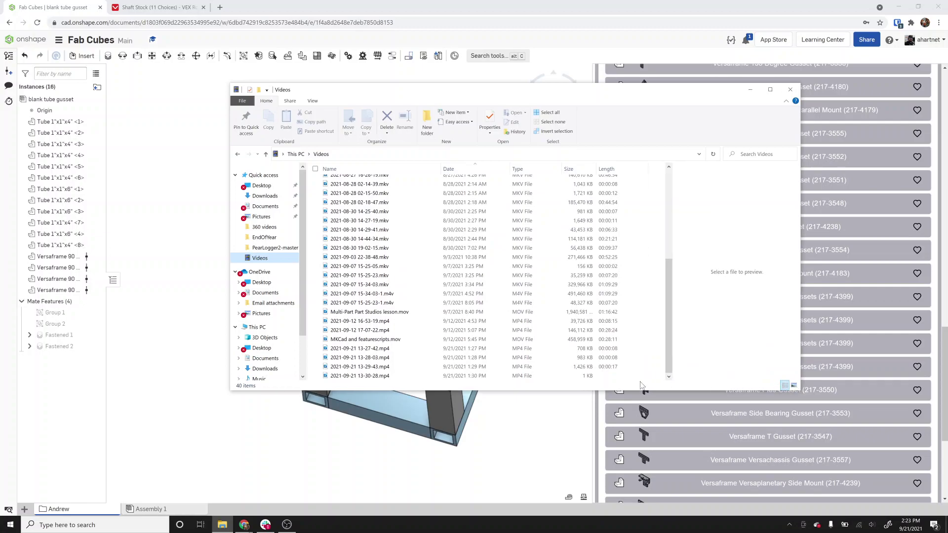